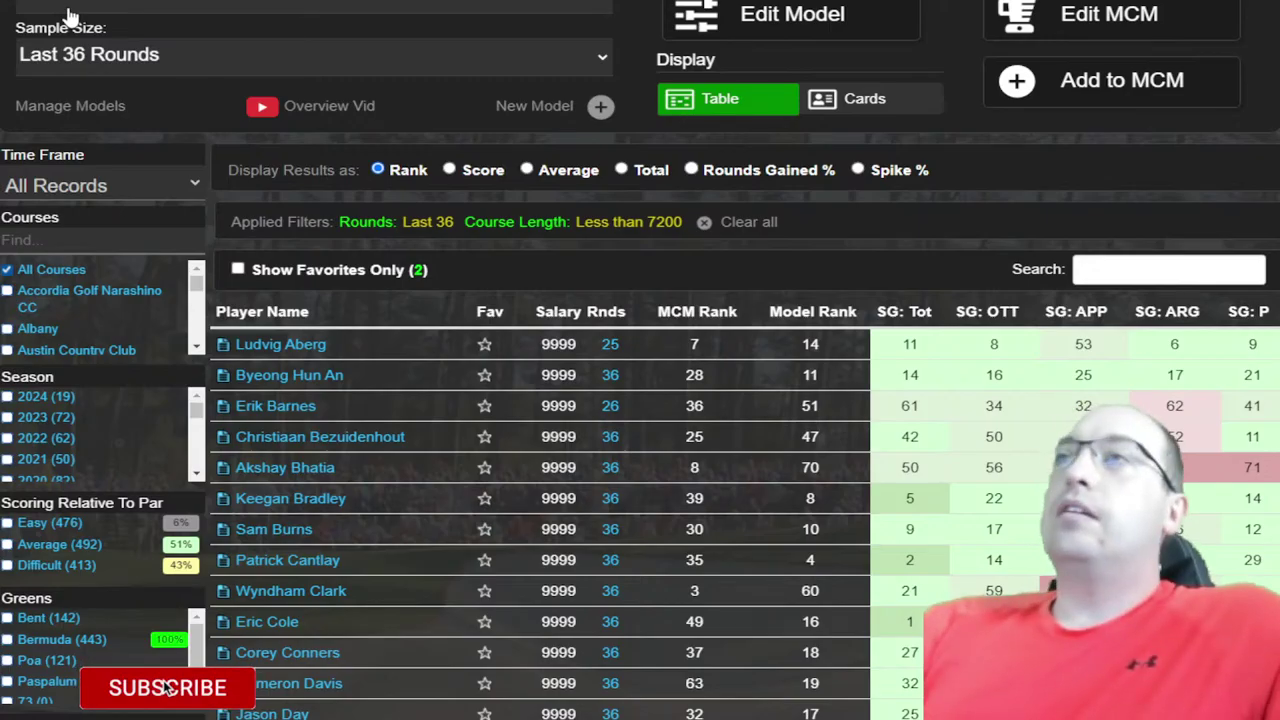
- Limit the time frame to Last 2 Years and sort the players by total strokes gained
scroll(108, 543, down, 10)
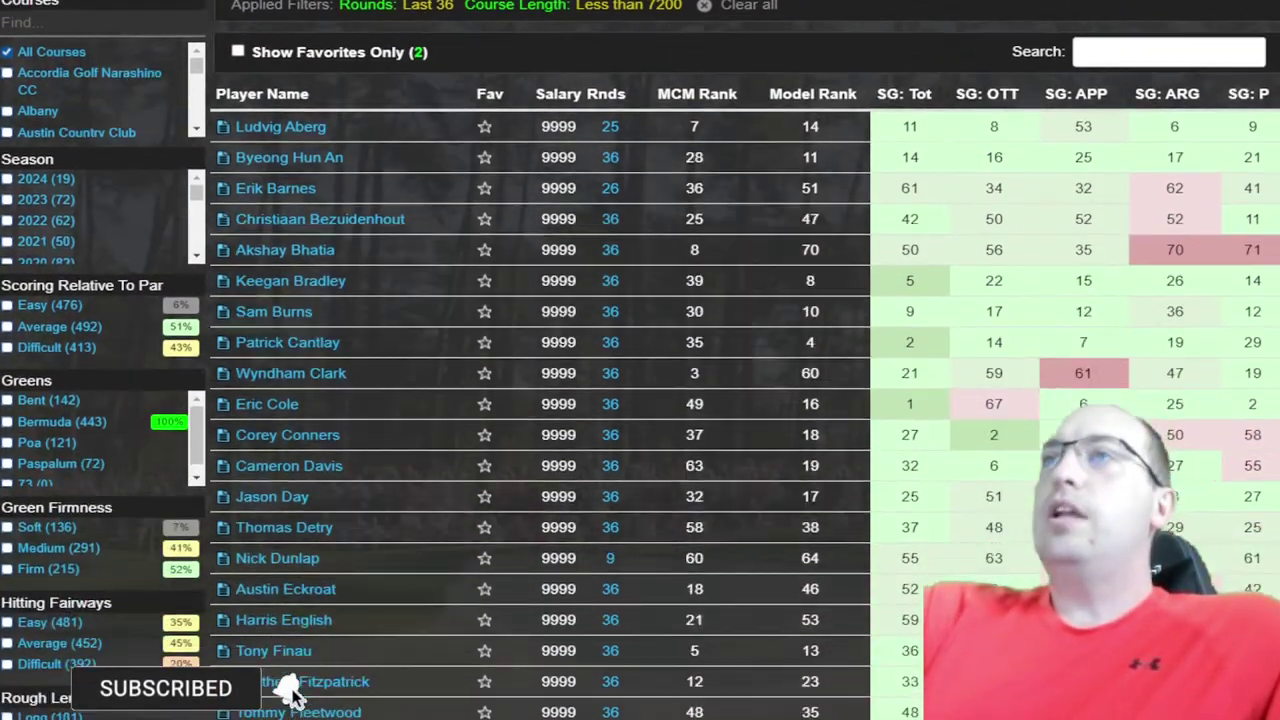
scroll(293, 690, down, 2)
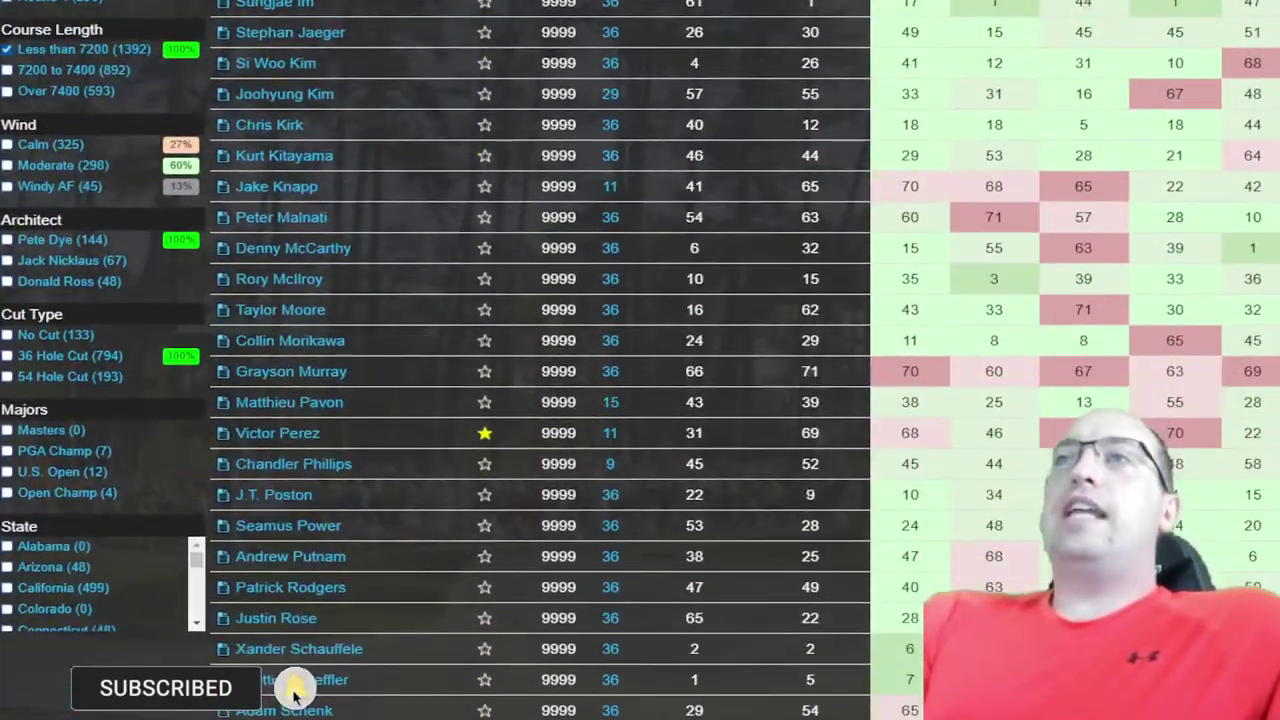
scroll(52, 28, up, 12)
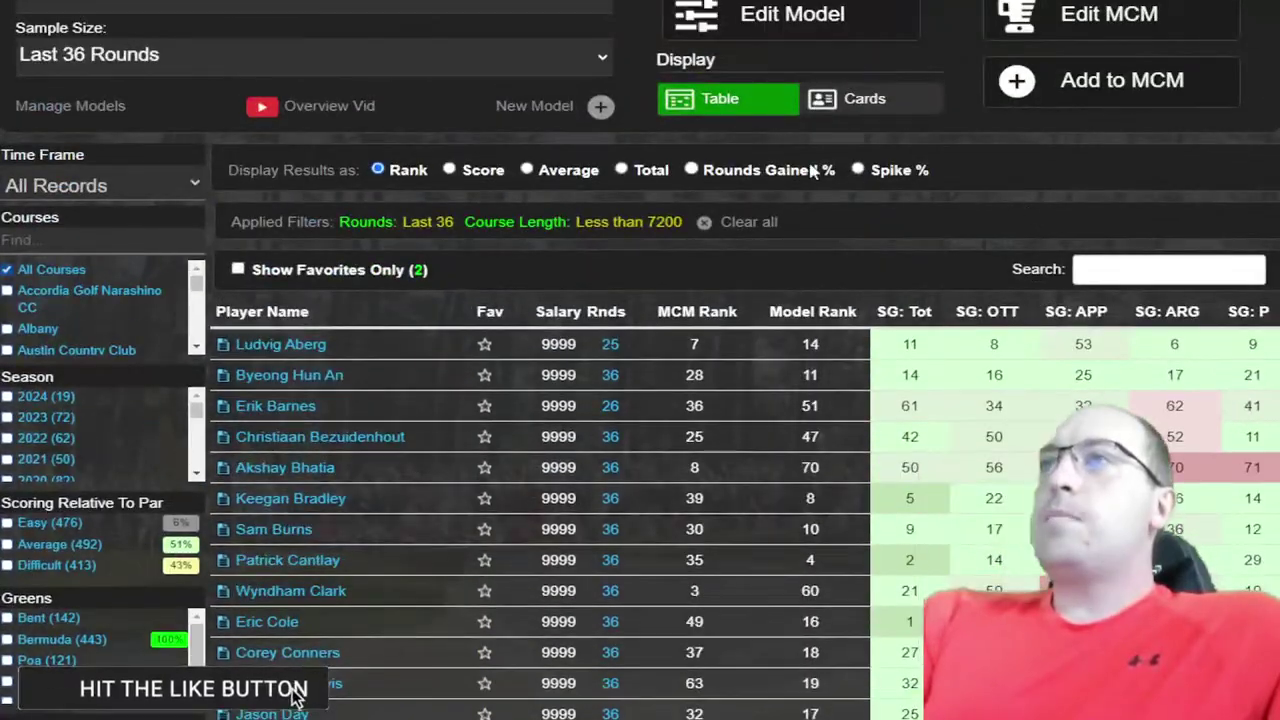
click(146, 200)
click(80, 416)
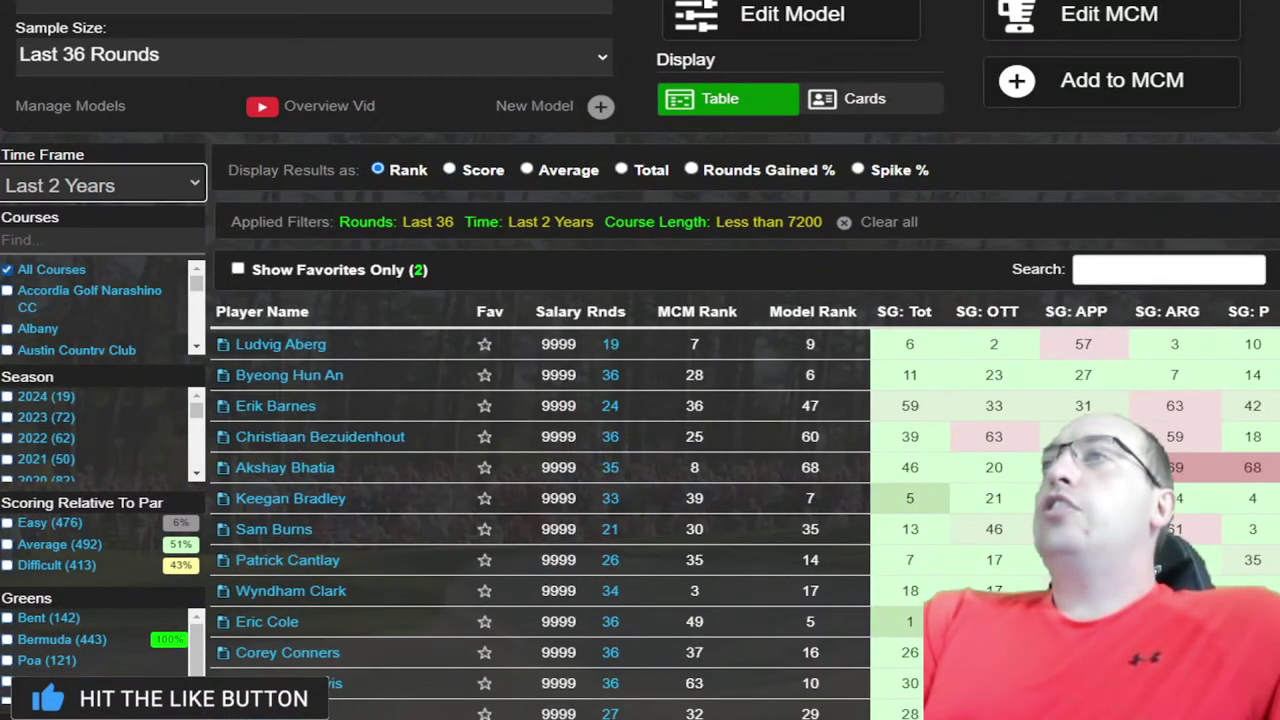
click(908, 312)
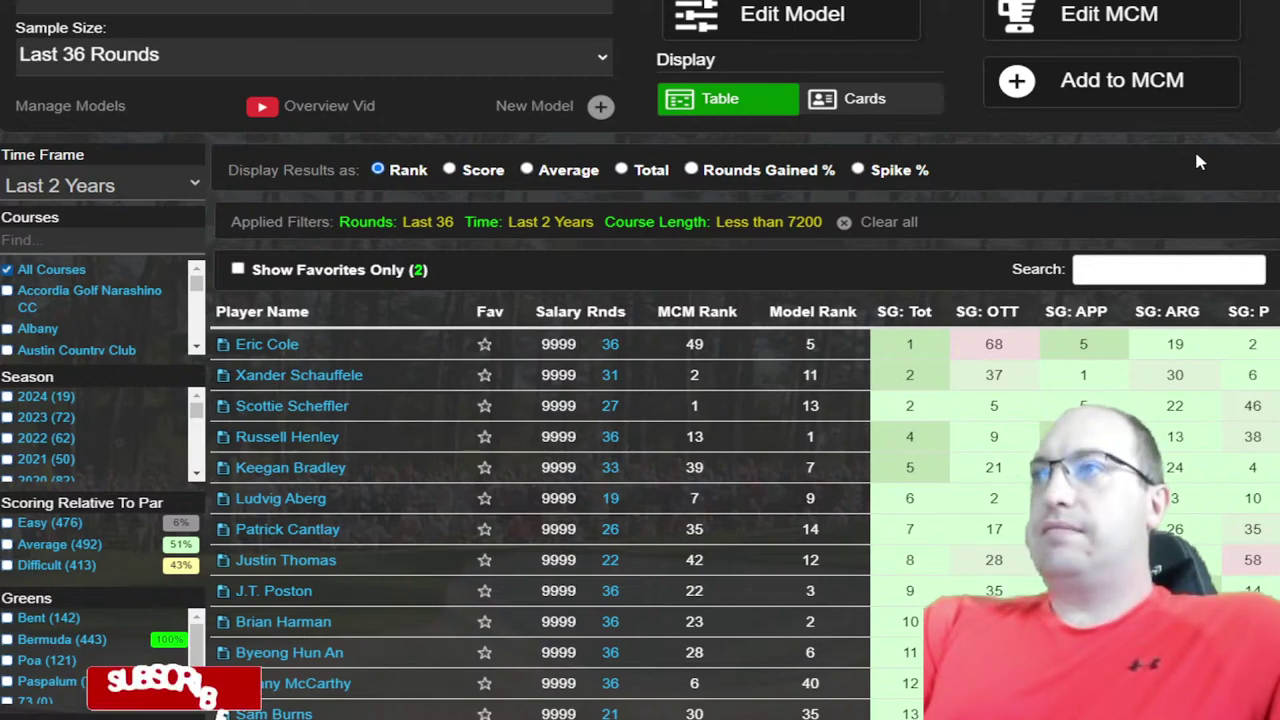
scroll(355, 257, down, 1)
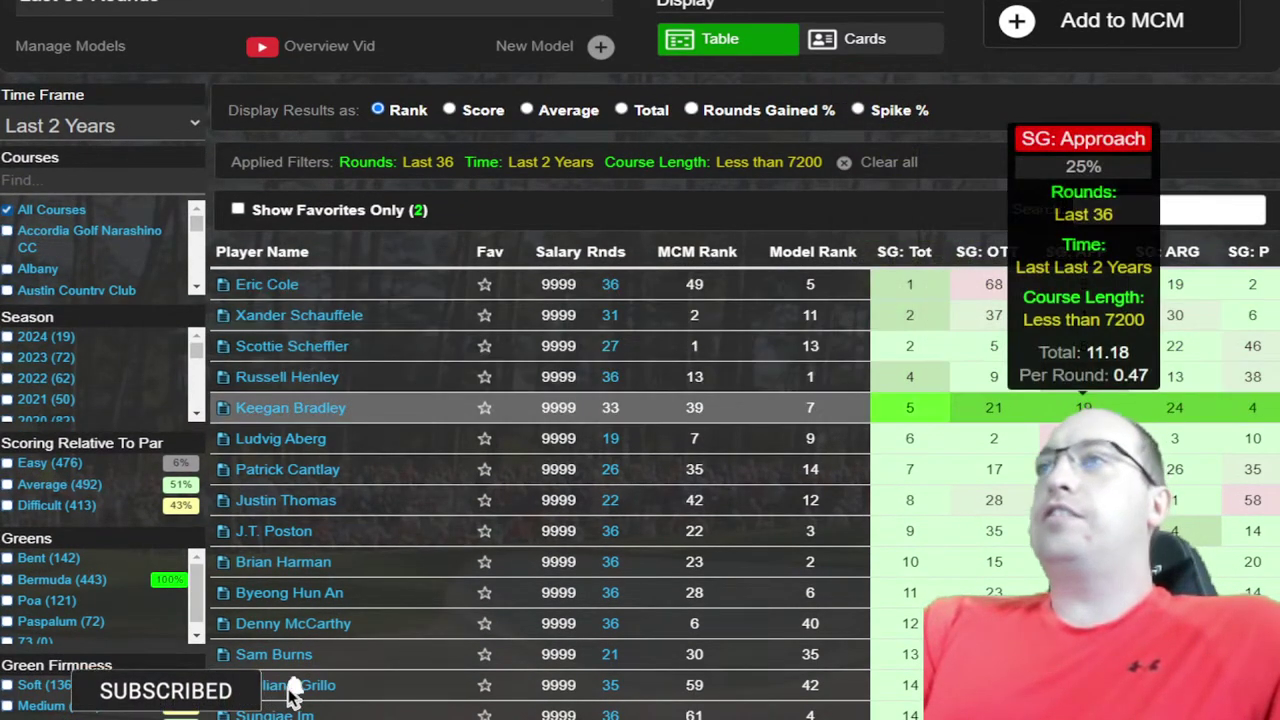
scroll(537, 403, down, 1)
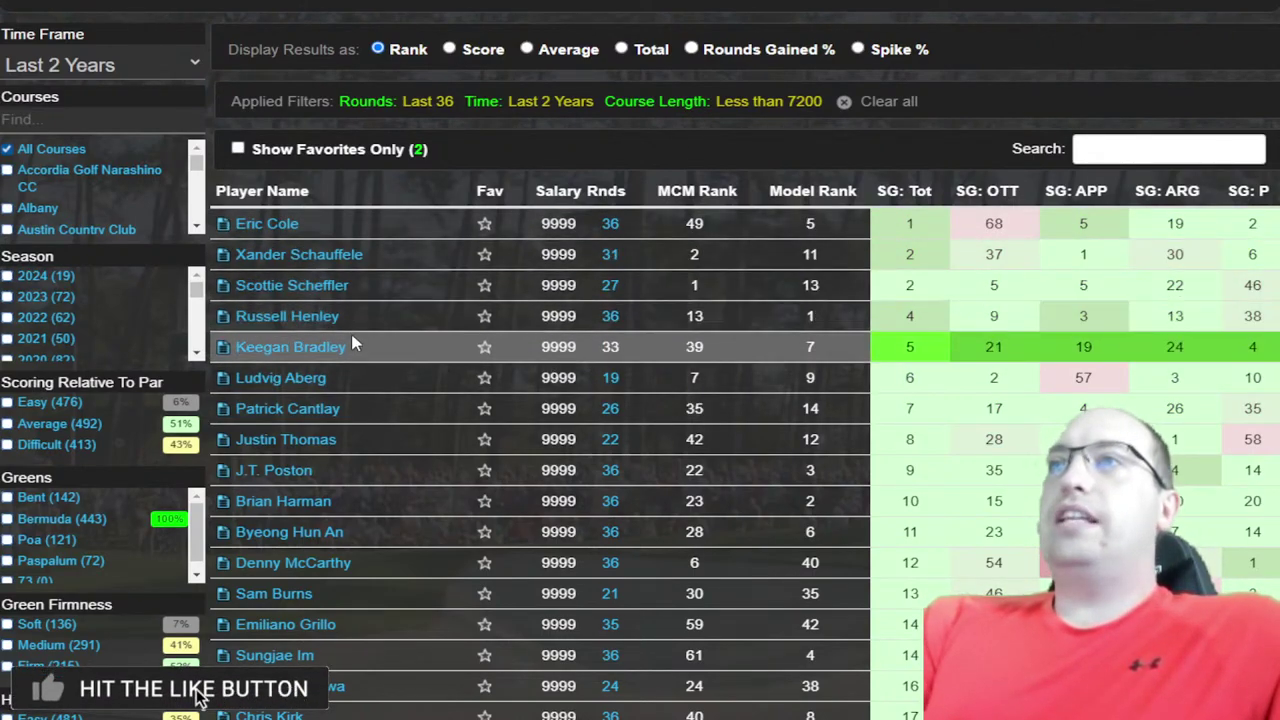
scroll(352, 330, down, 3)
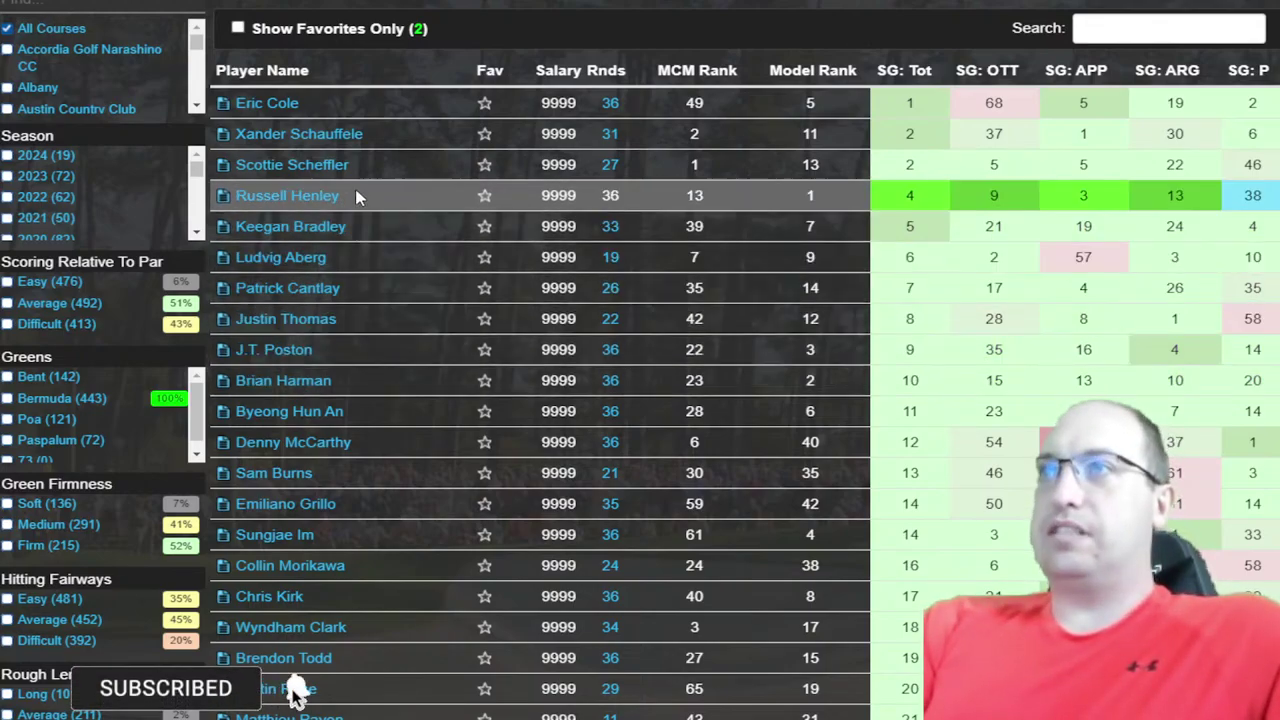
click(338, 165)
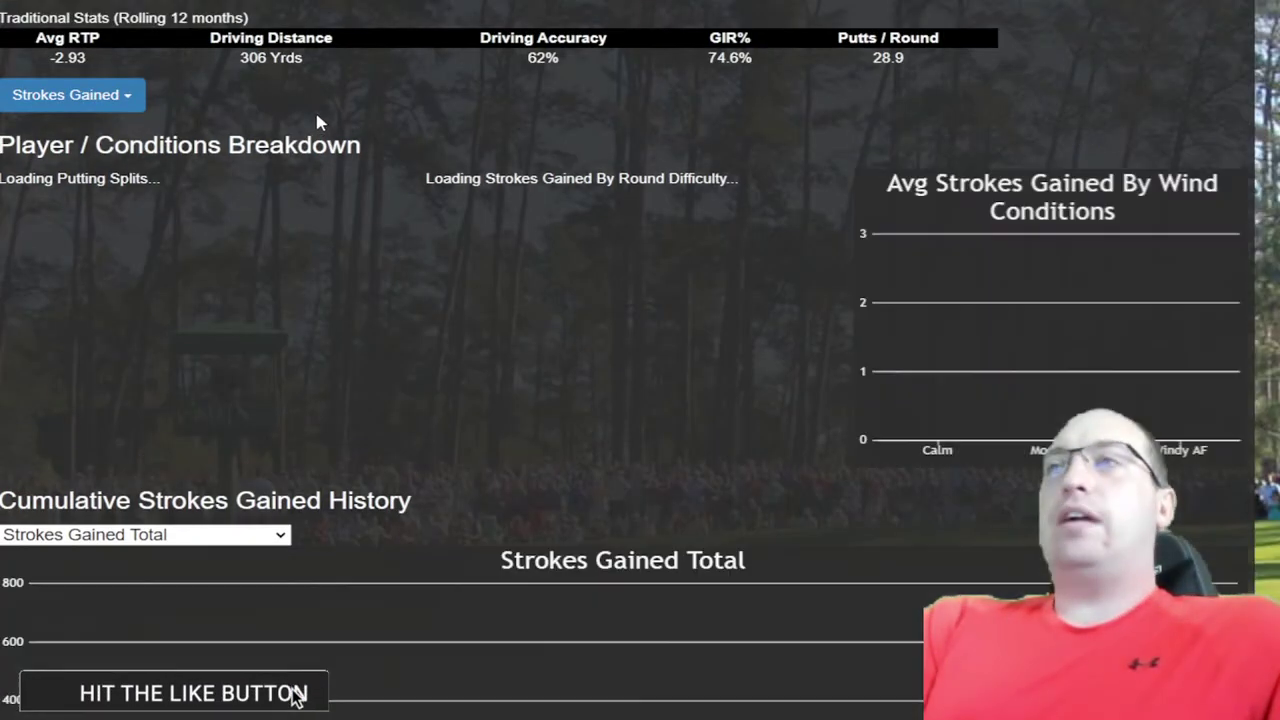
scroll(409, 213, down, 10)
scroll(403, 225, down, 3)
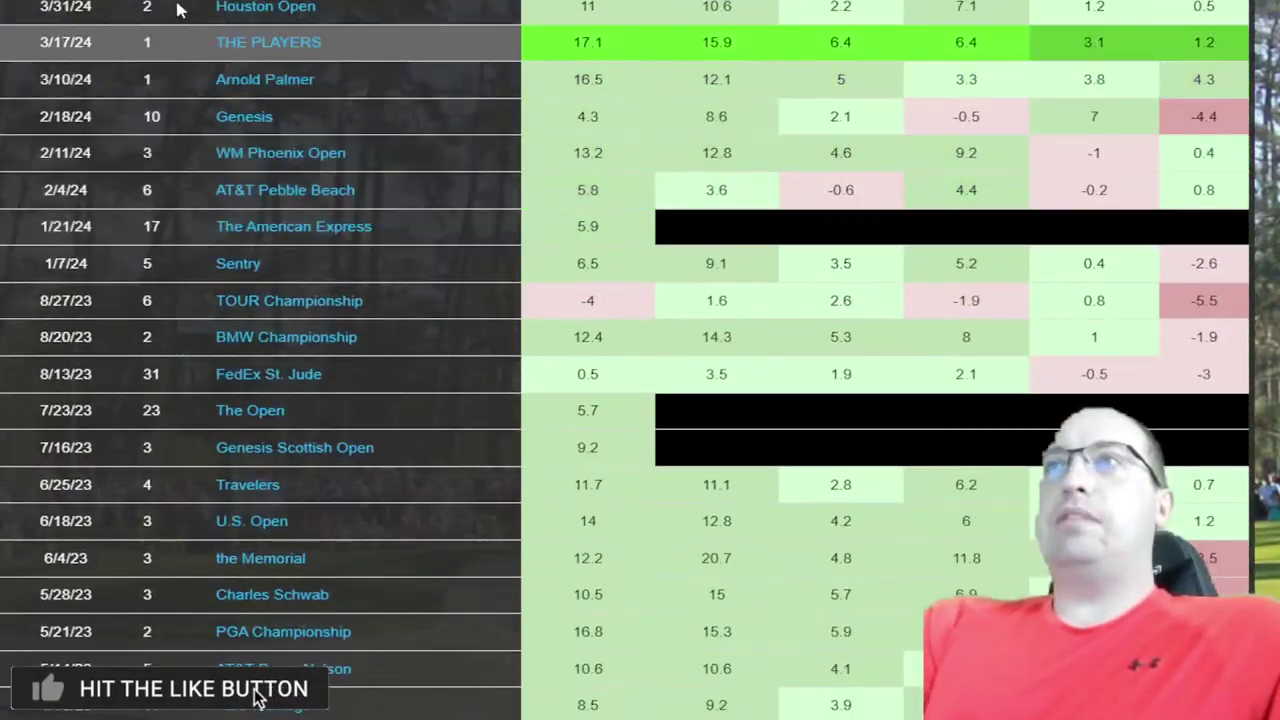
scroll(403, 225, up, 2)
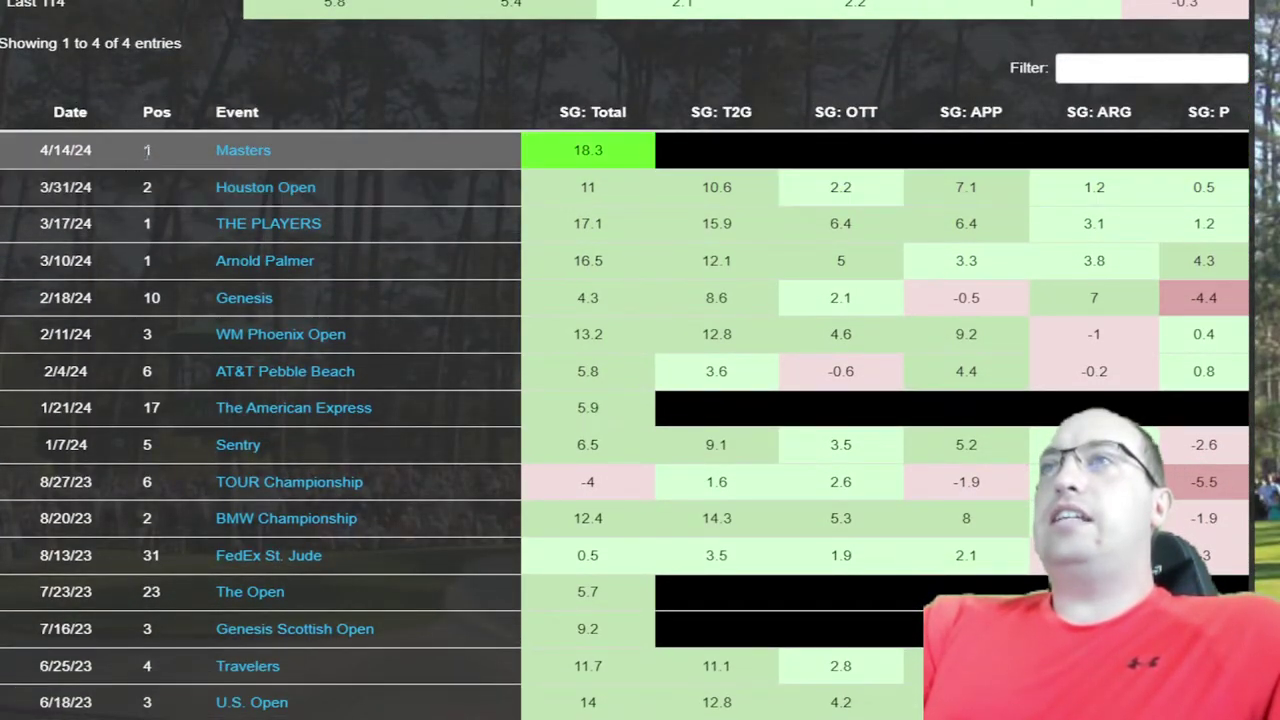
drag(147, 150, 427, 366)
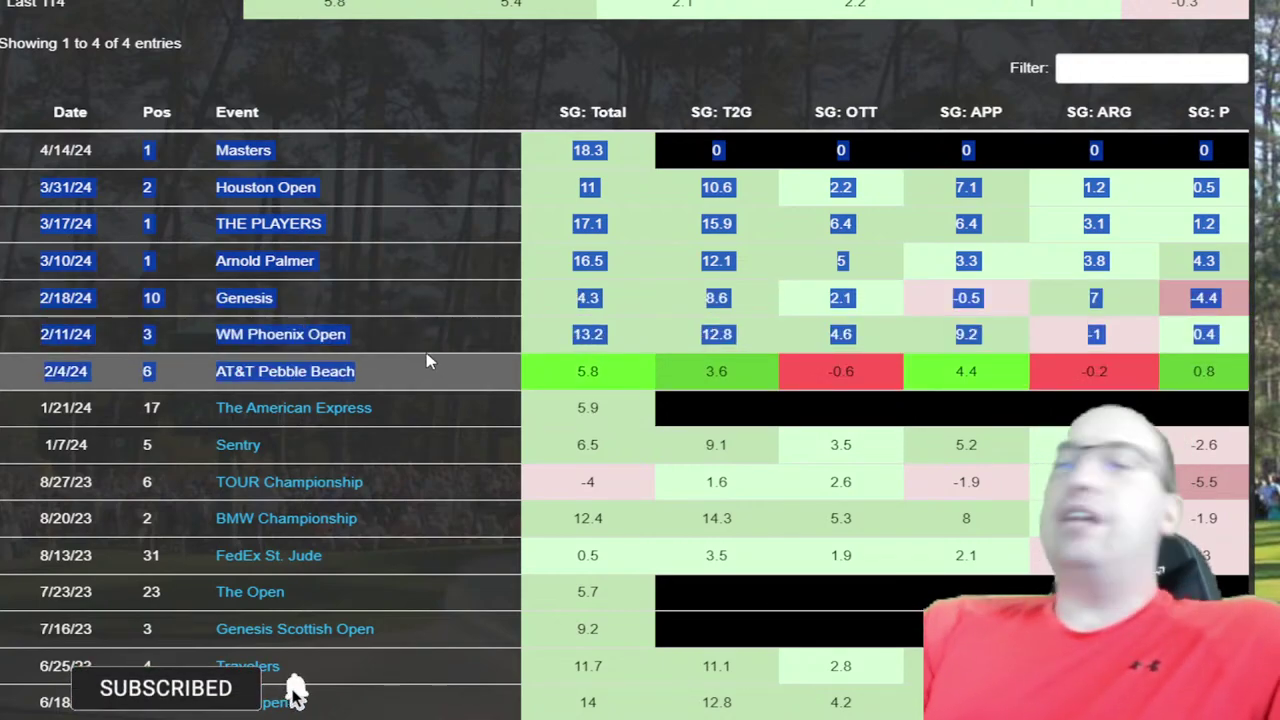
scroll(427, 362, up, 8)
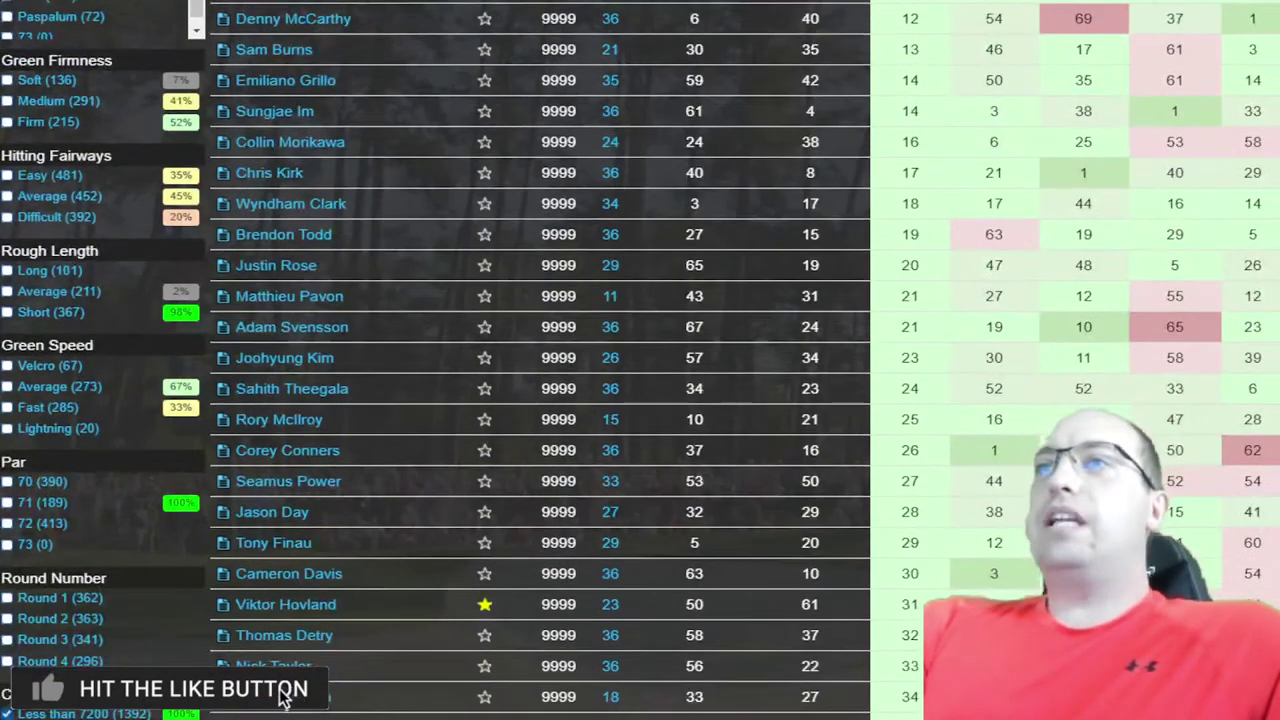
- Replace the Less than 7200 course length filter with the Pete Dye architect filter
scroll(540, 360, down, 3)
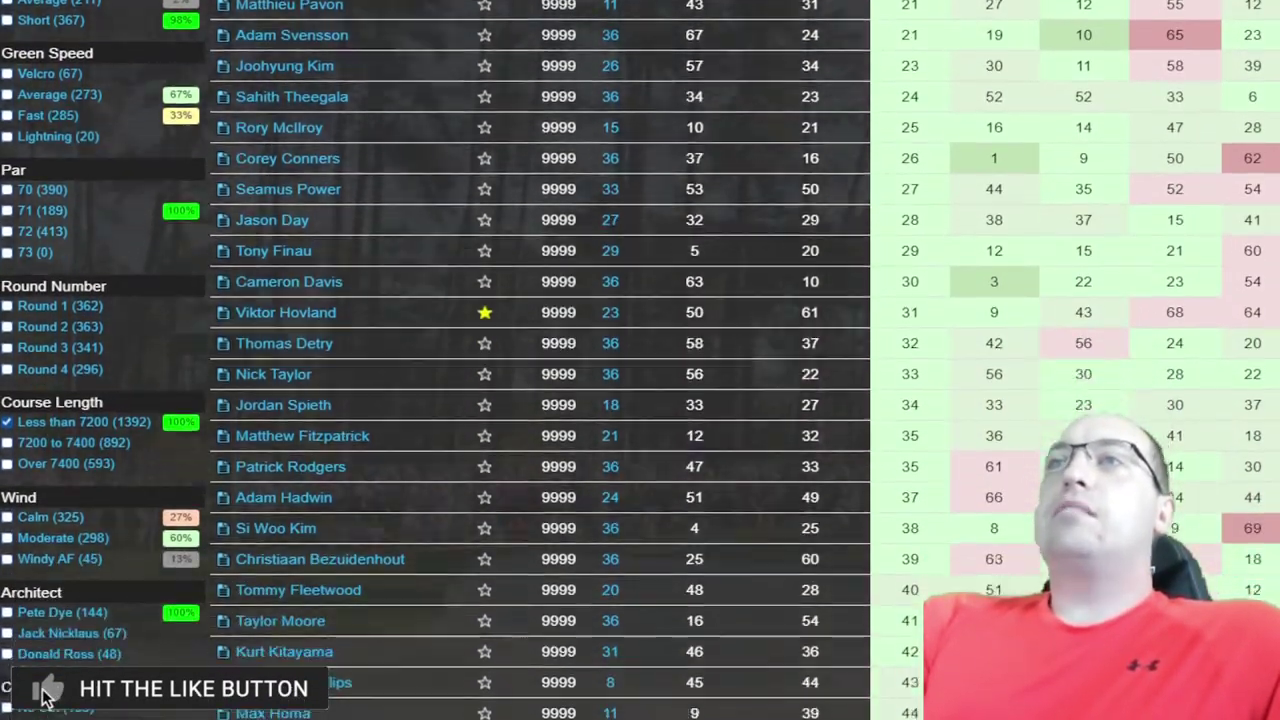
scroll(540, 360, down, 1)
click(40, 352)
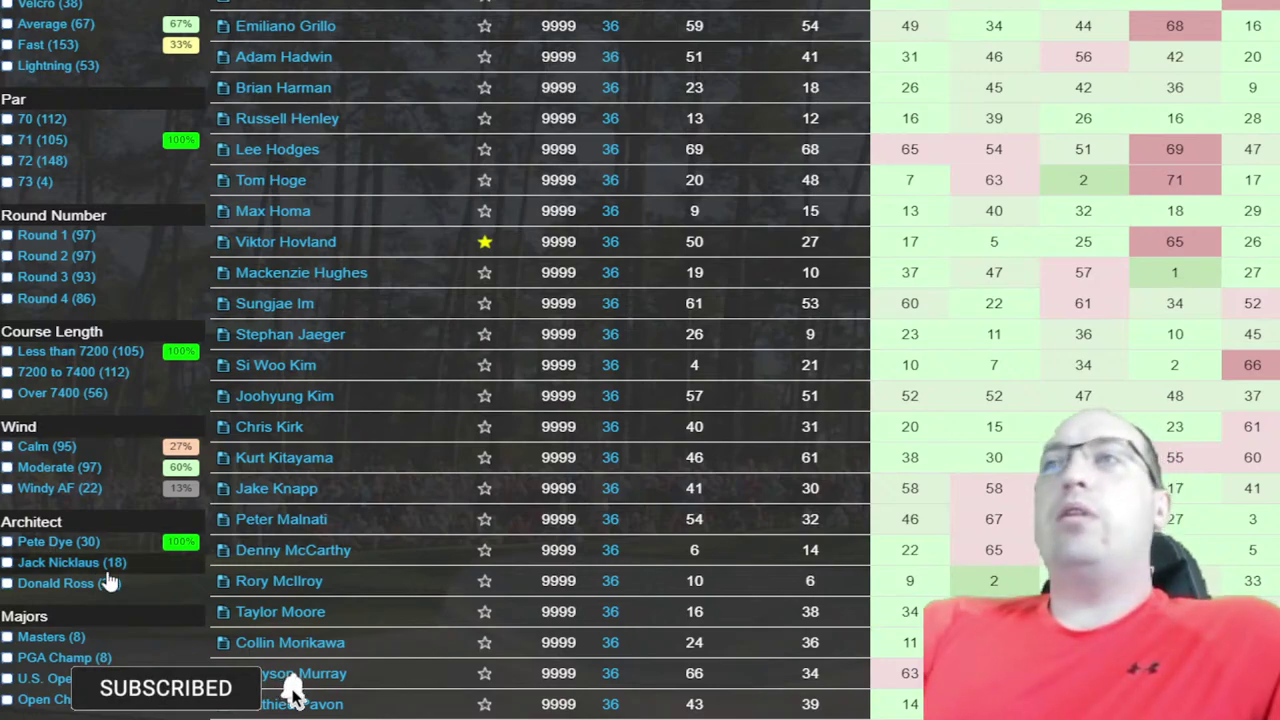
click(90, 543)
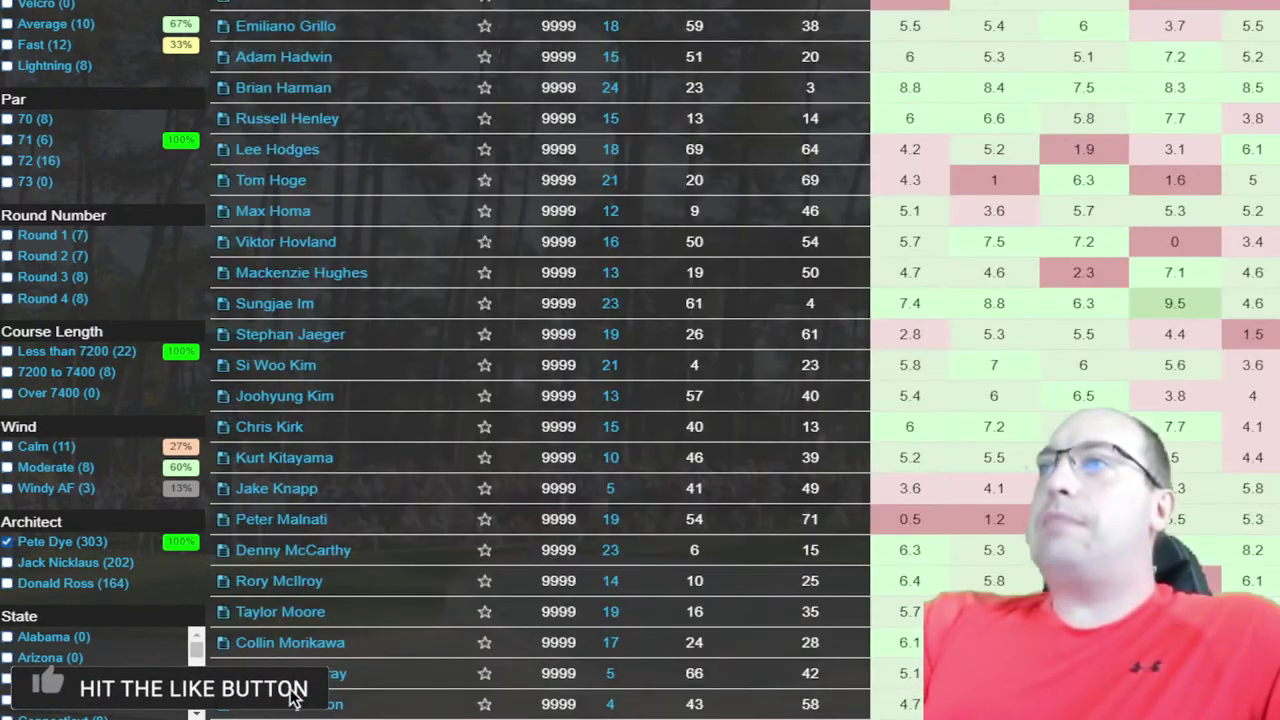
- Sort the Pete Dye results by total strokes gained and examine the leading players, highlighting Patrick Cantlay
mouse_move(1170, 398)
scroll(1170, 398, up, 12)
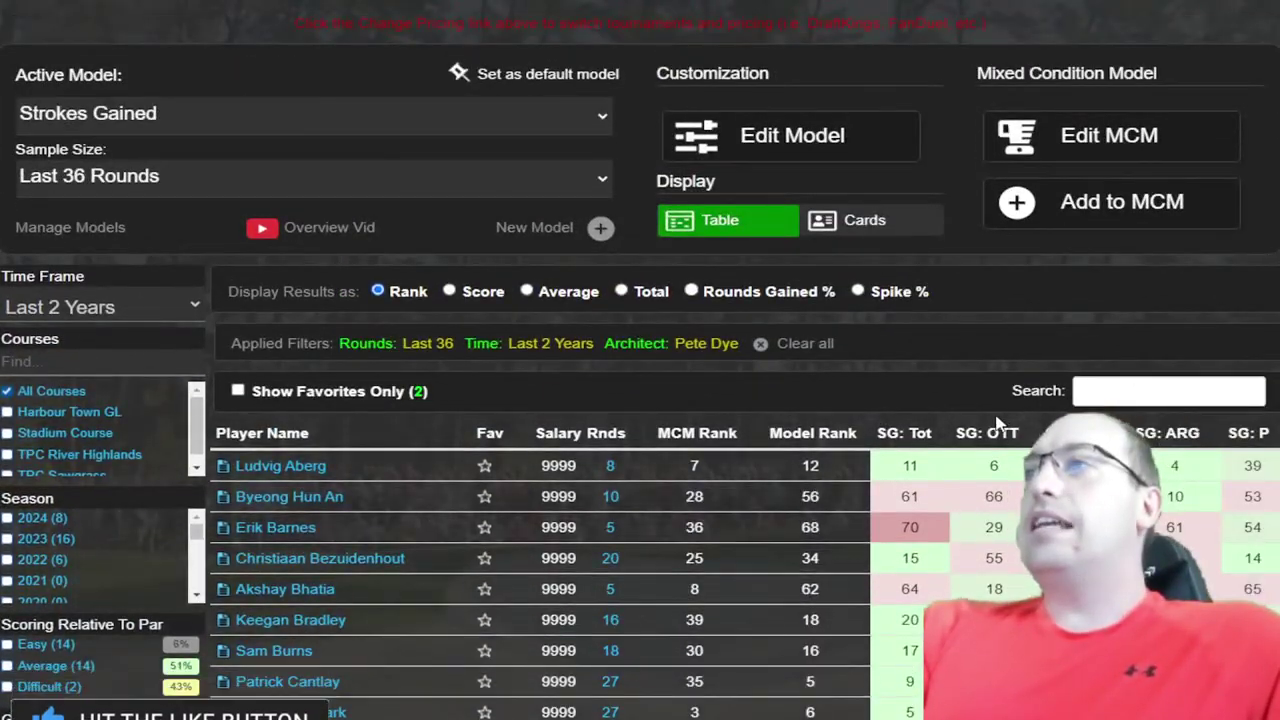
click(903, 432)
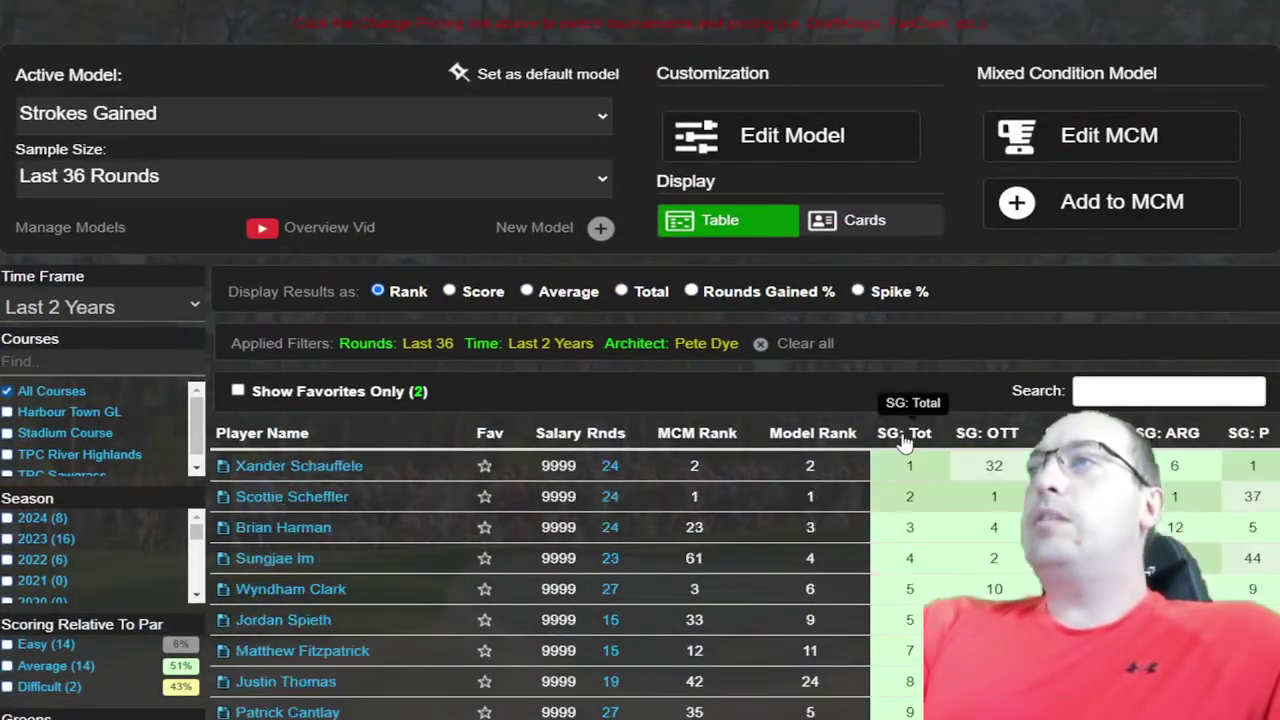
scroll(486, 463, down, 1)
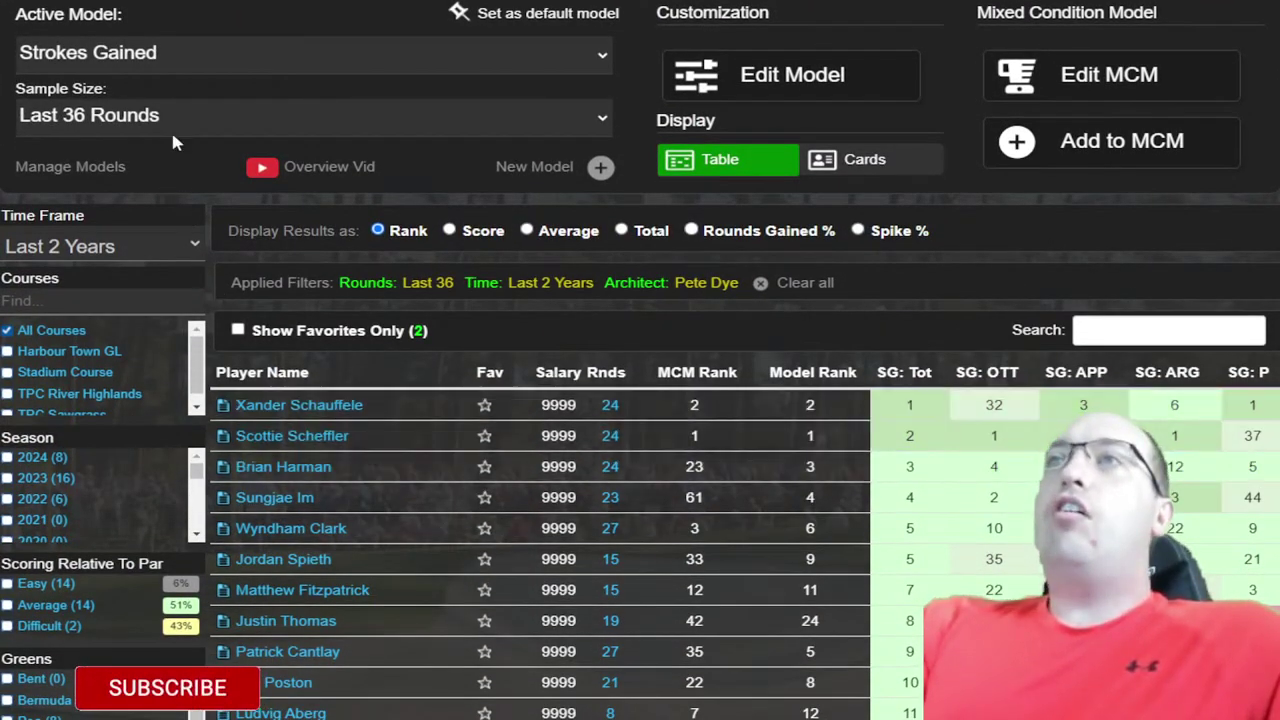
scroll(447, 400, down, 2)
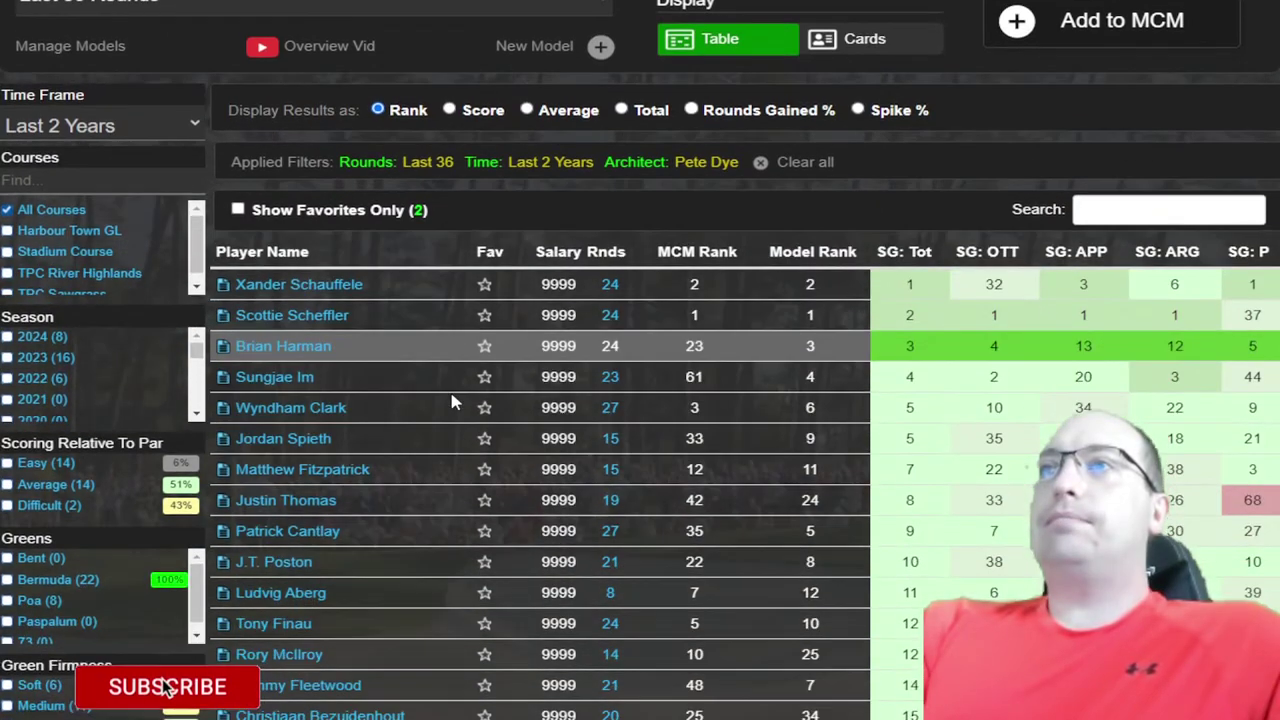
scroll(453, 365, down, 2)
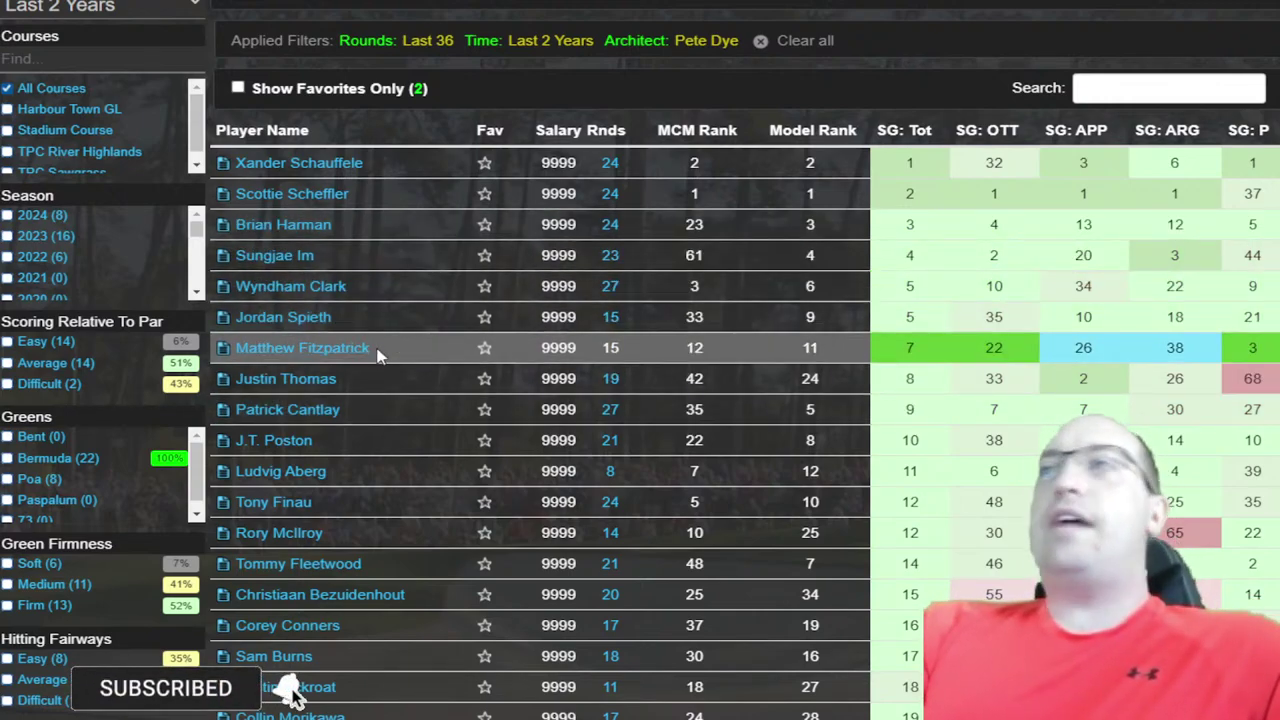
drag(342, 410, 214, 416)
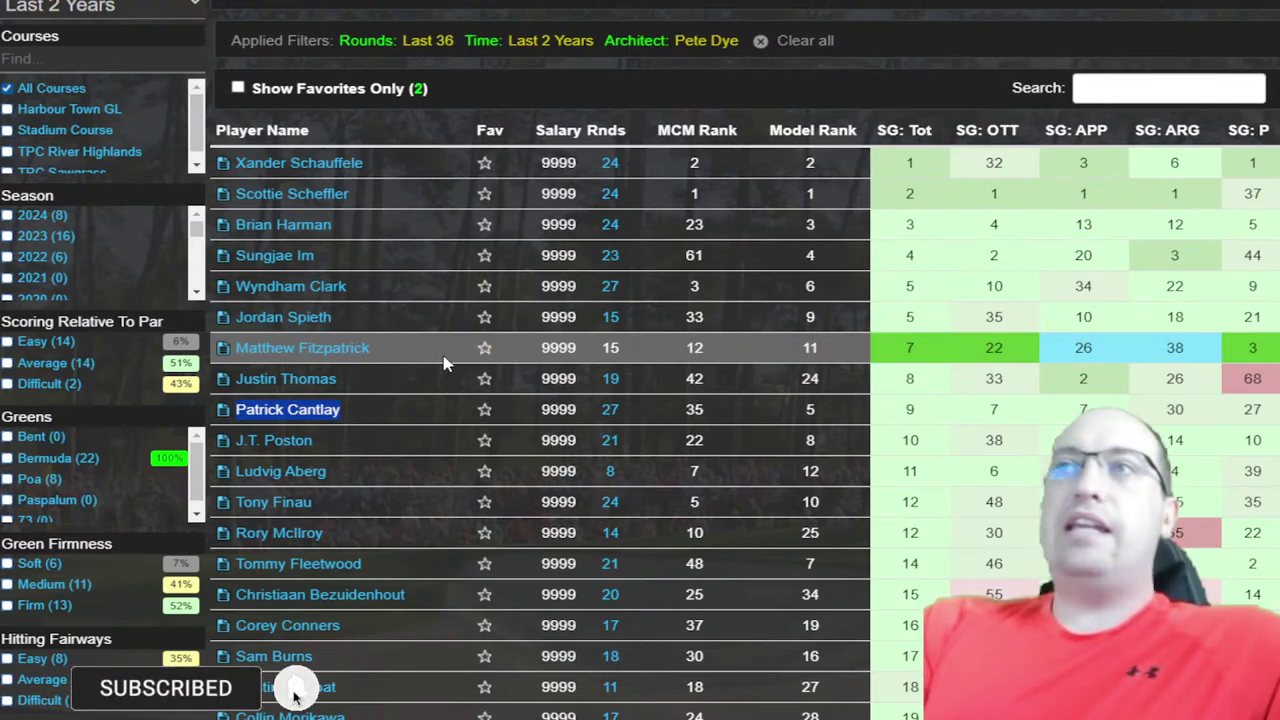
scroll(378, 470, down, 2)
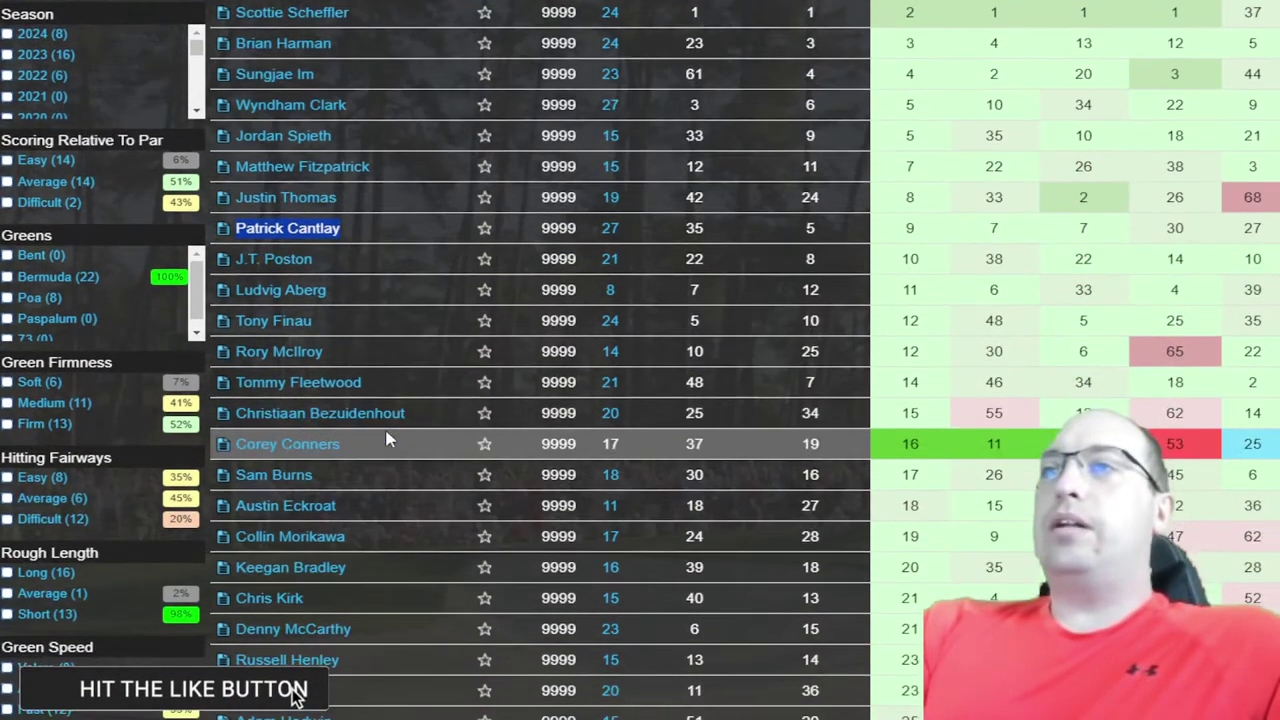
- Remove the Pete Dye architect filter from the player table
scroll(388, 440, down, 10)
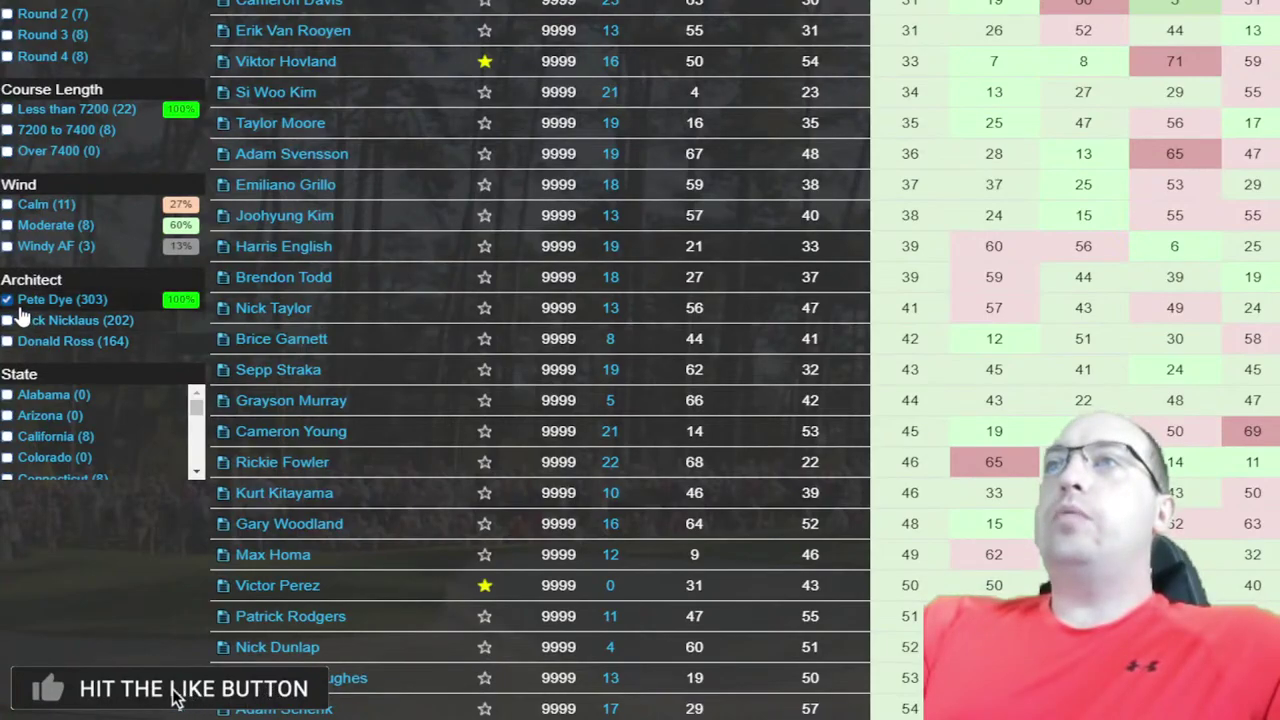
click(8, 299)
scroll(28, 160, up, 7)
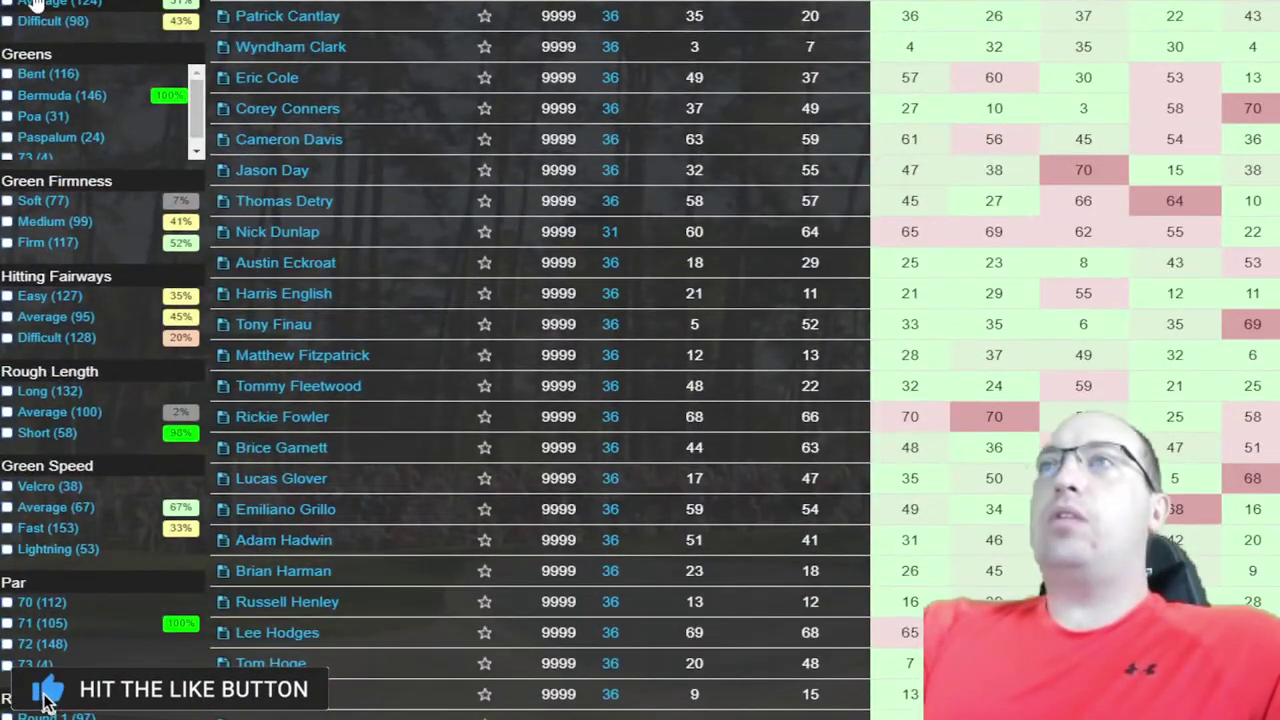
scroll(55, 12, up, 1)
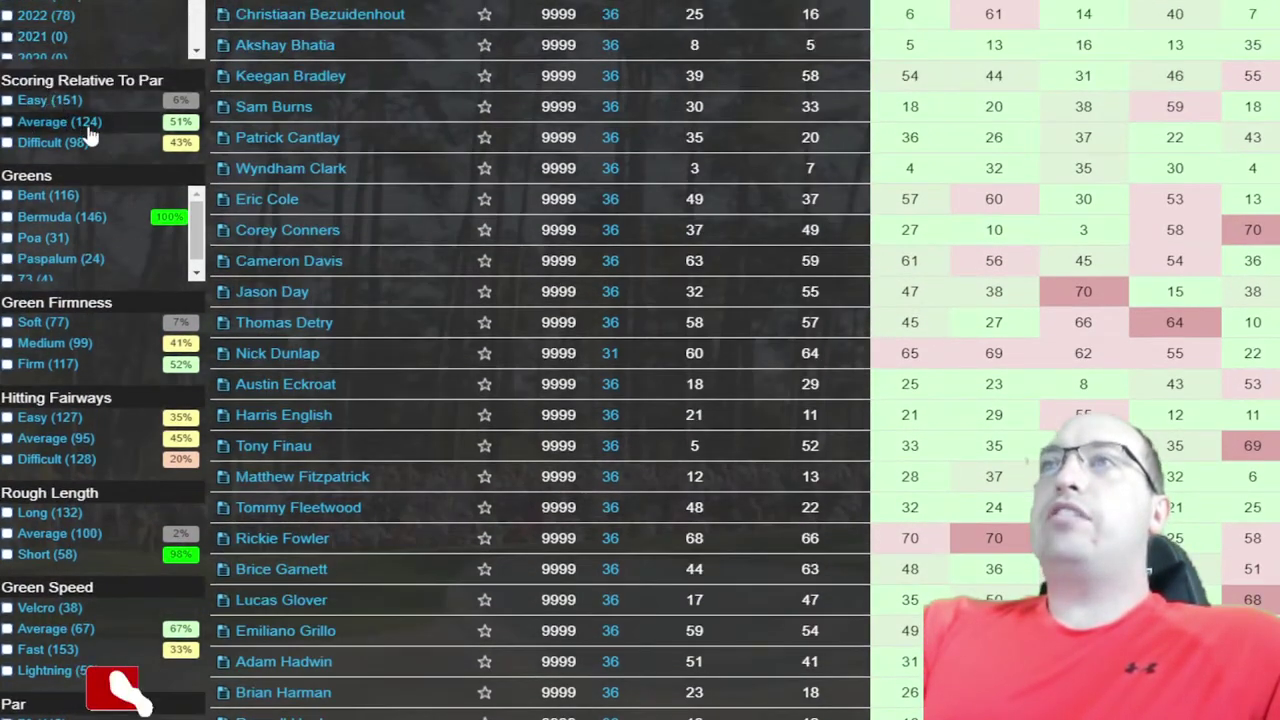
- Examine the course condition filters and the players' MCM, model and strokes gained ranks down to the end of the table
scroll(31, 177, down, 2)
scroll(130, 230, down, 8)
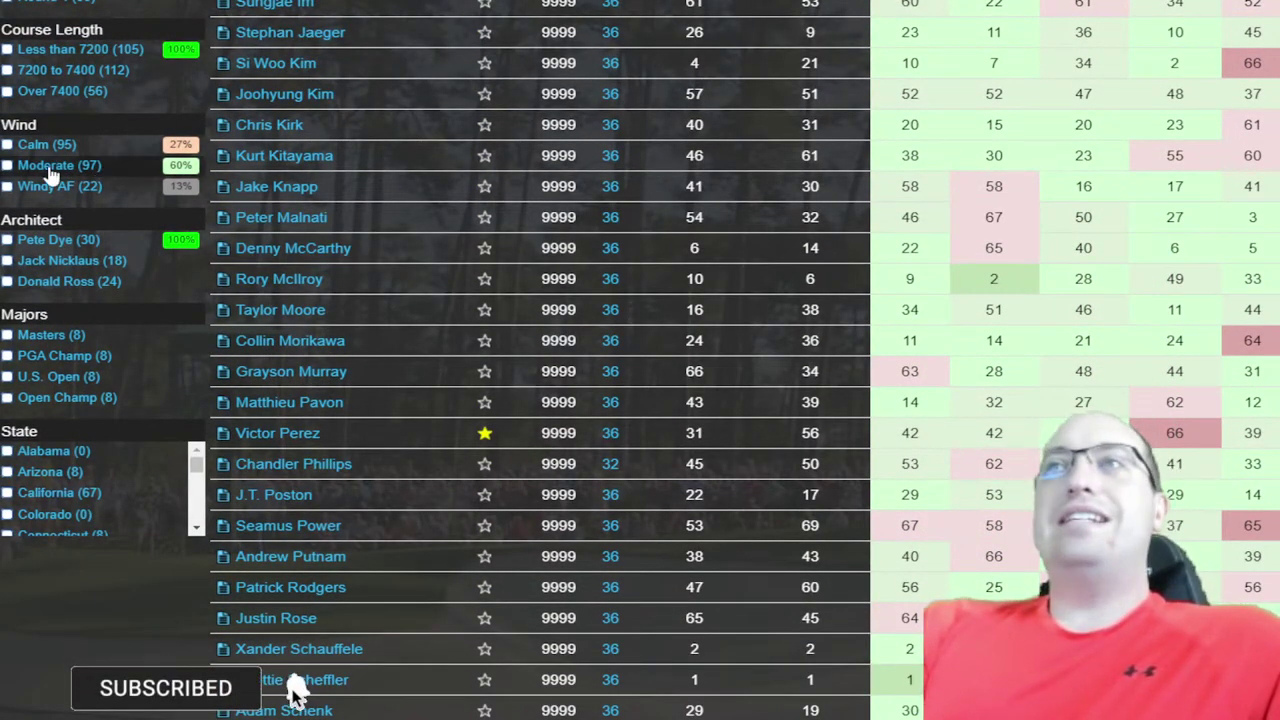
scroll(525, 372, up, 2)
scroll(540, 370, up, 10)
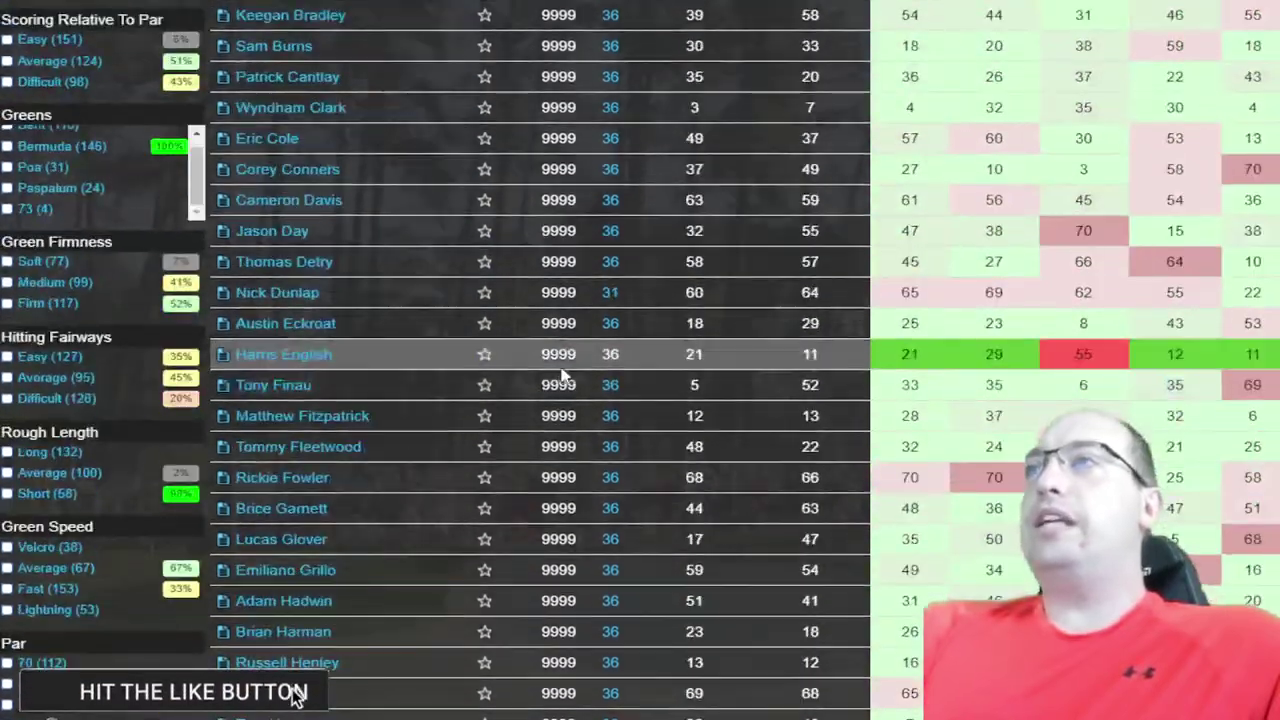
scroll(645, 400, down, 6)
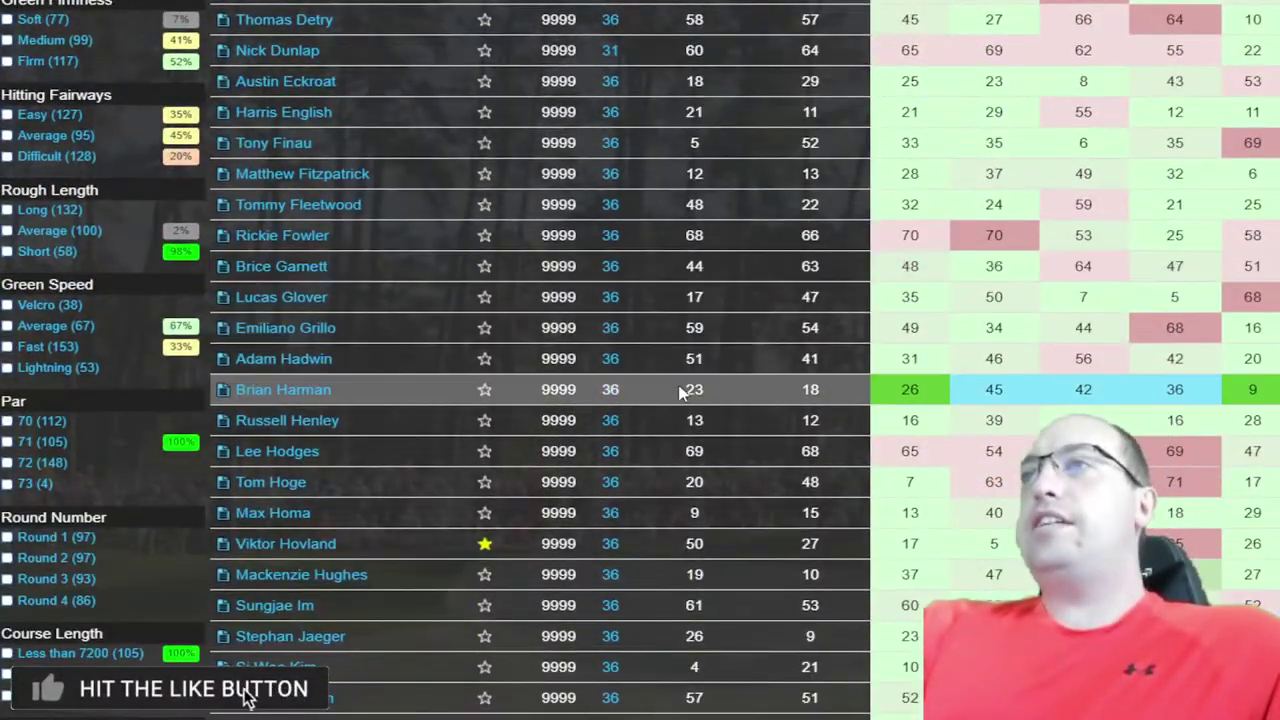
scroll(680, 392, down, 8)
scroll(605, 345, down, 2)
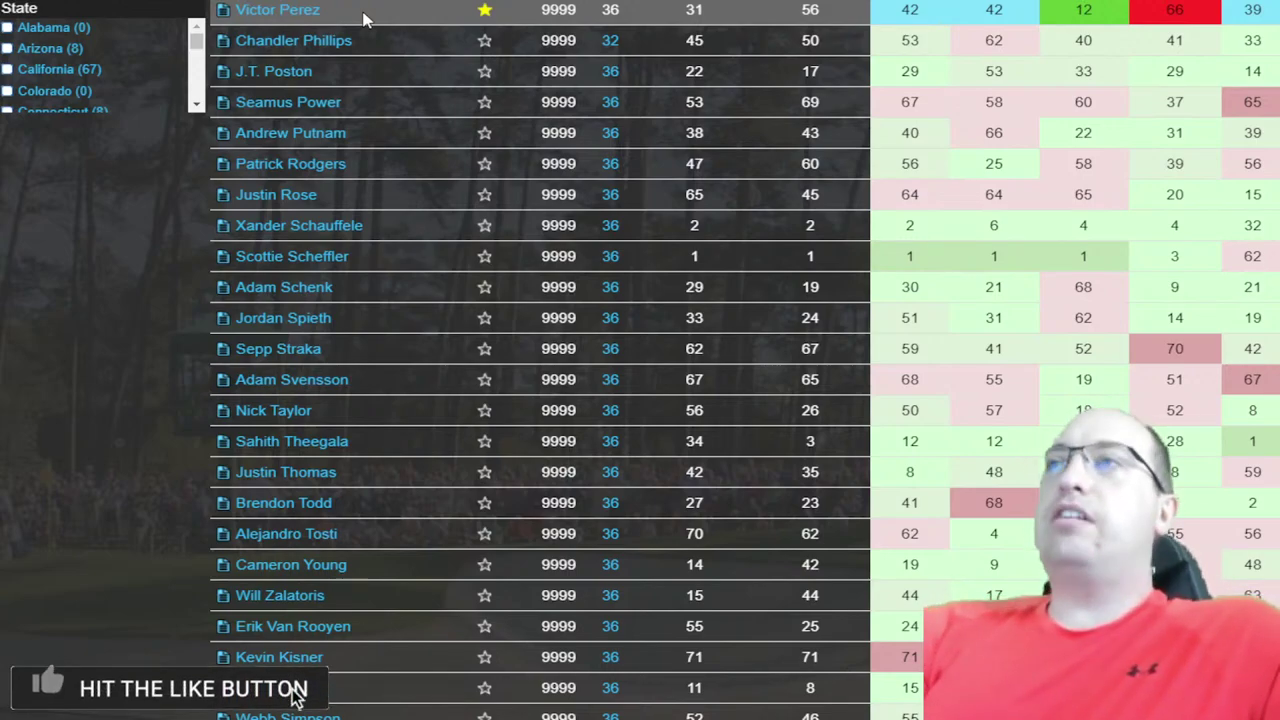
scroll(378, 10, up, 1)
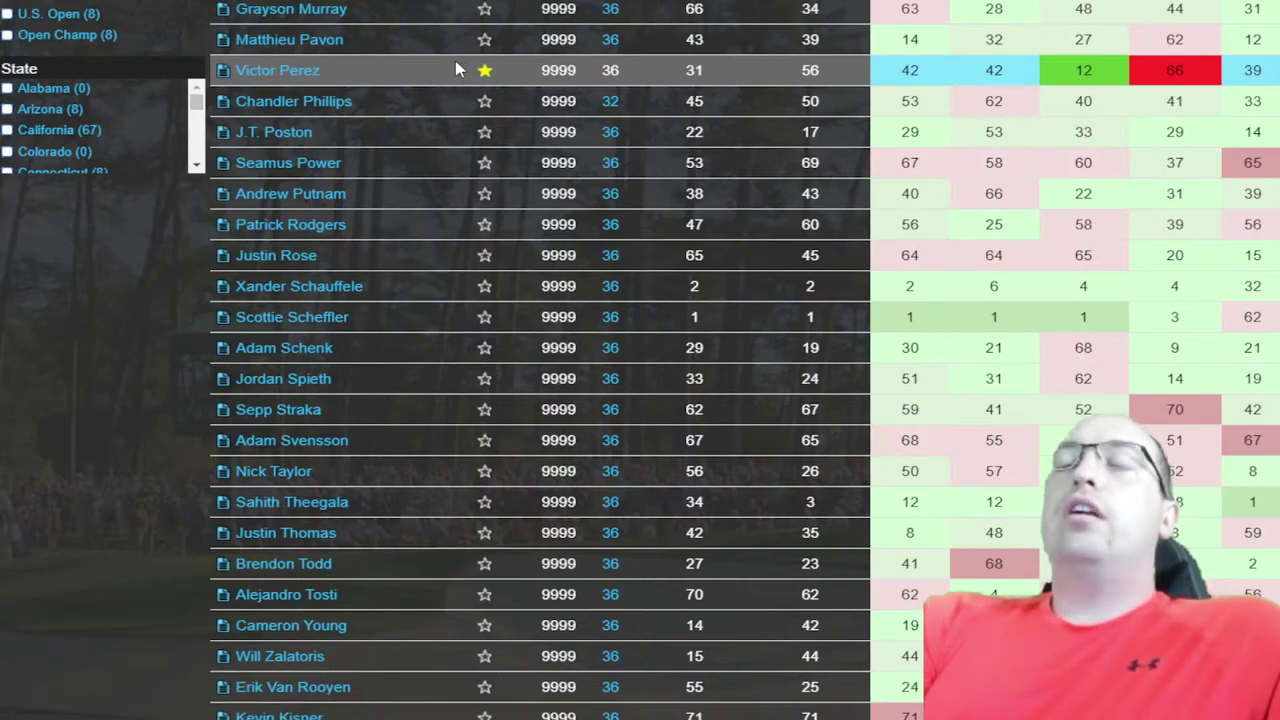
scroll(585, 173, up, 5)
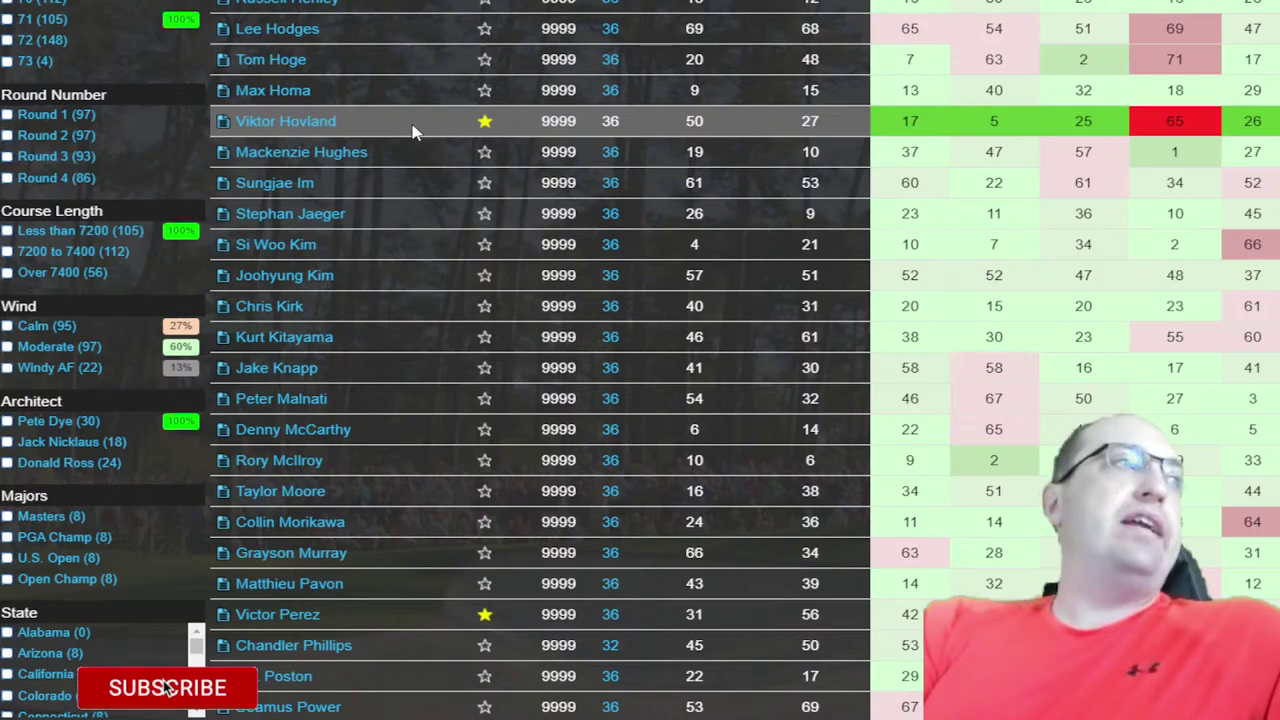
scroll(762, 279, down, 5)
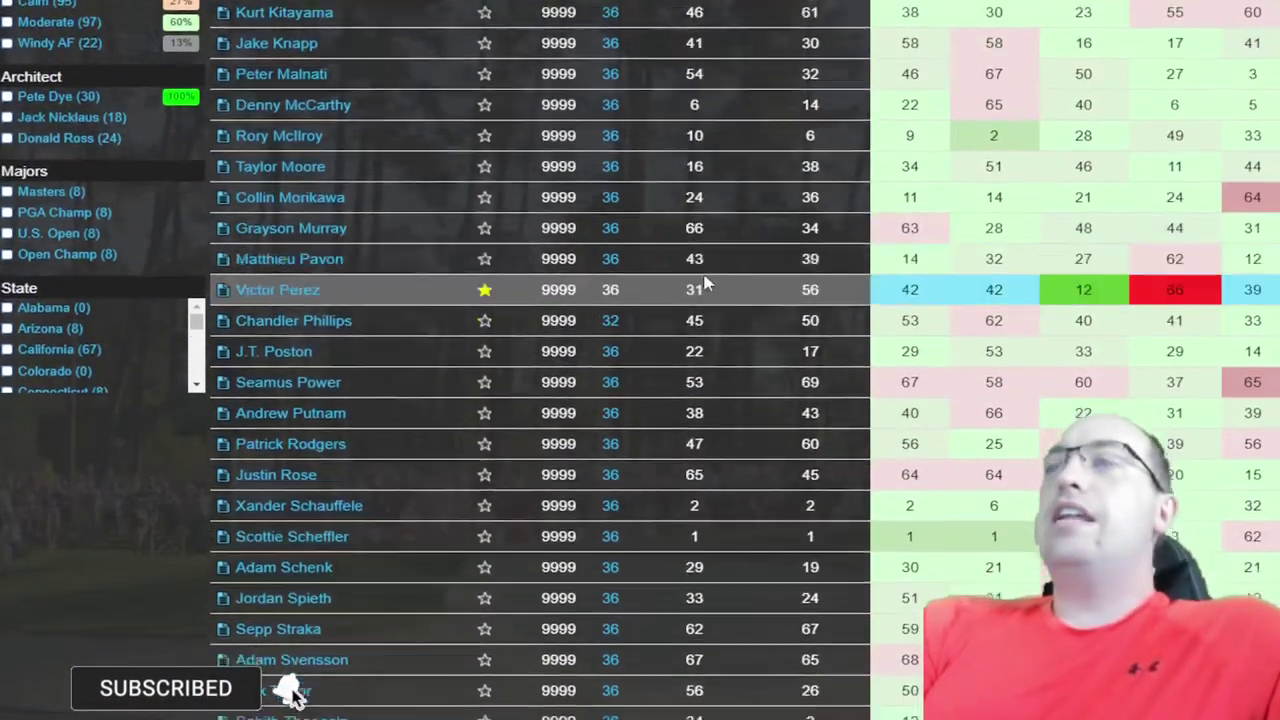
scroll(705, 285, down, 3)
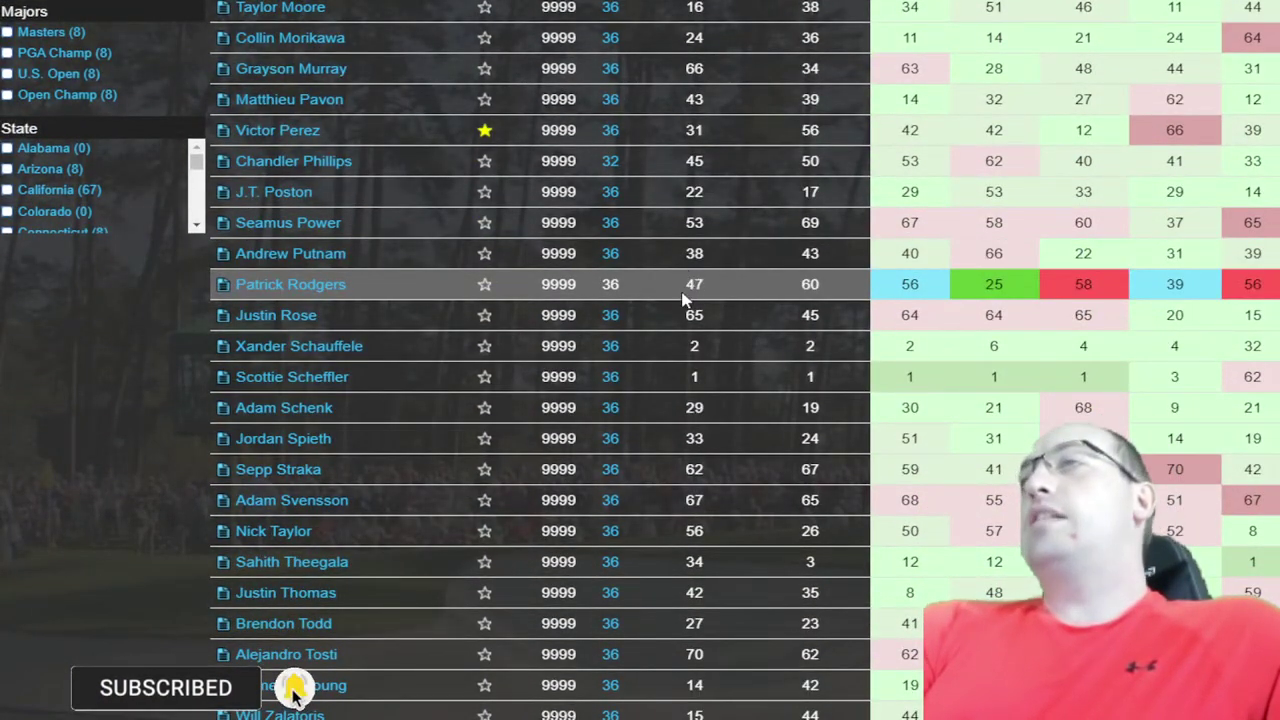
scroll(693, 278, down, 5)
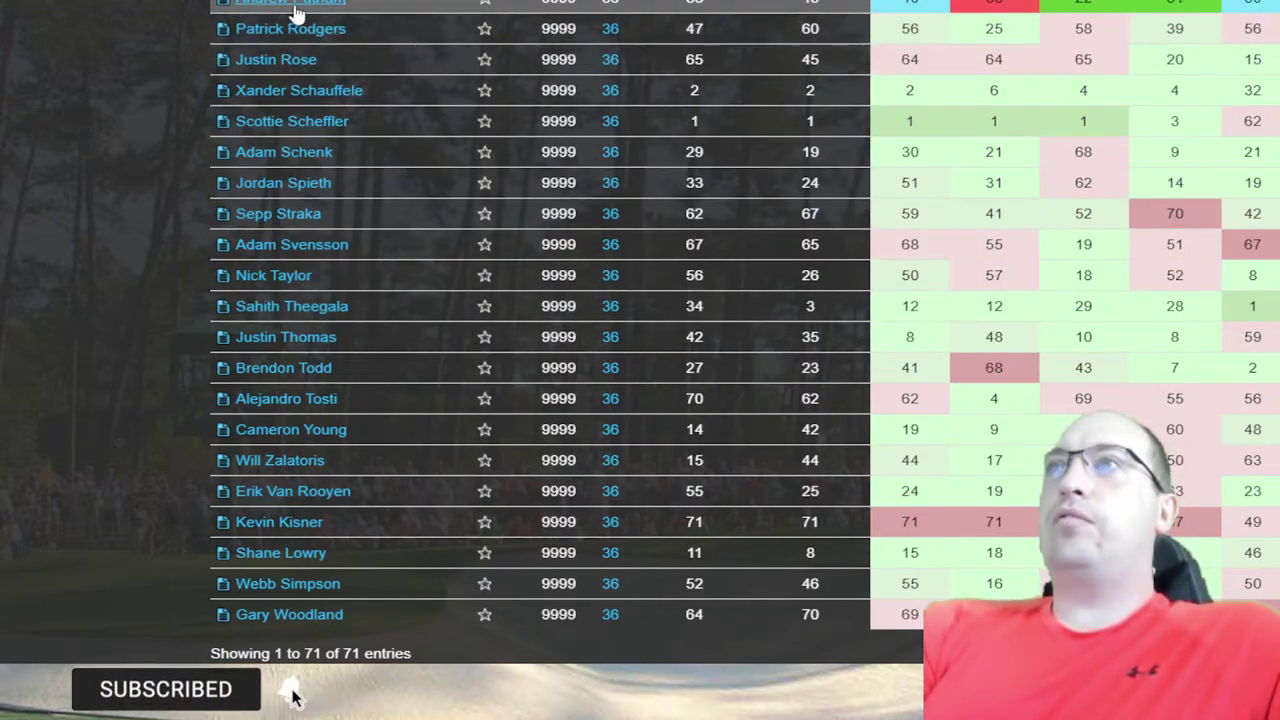
- Examine the players' MCM, model and strokes gained ranks alongside the course condition filters throughout the player table
scroll(422, 30, up, 1)
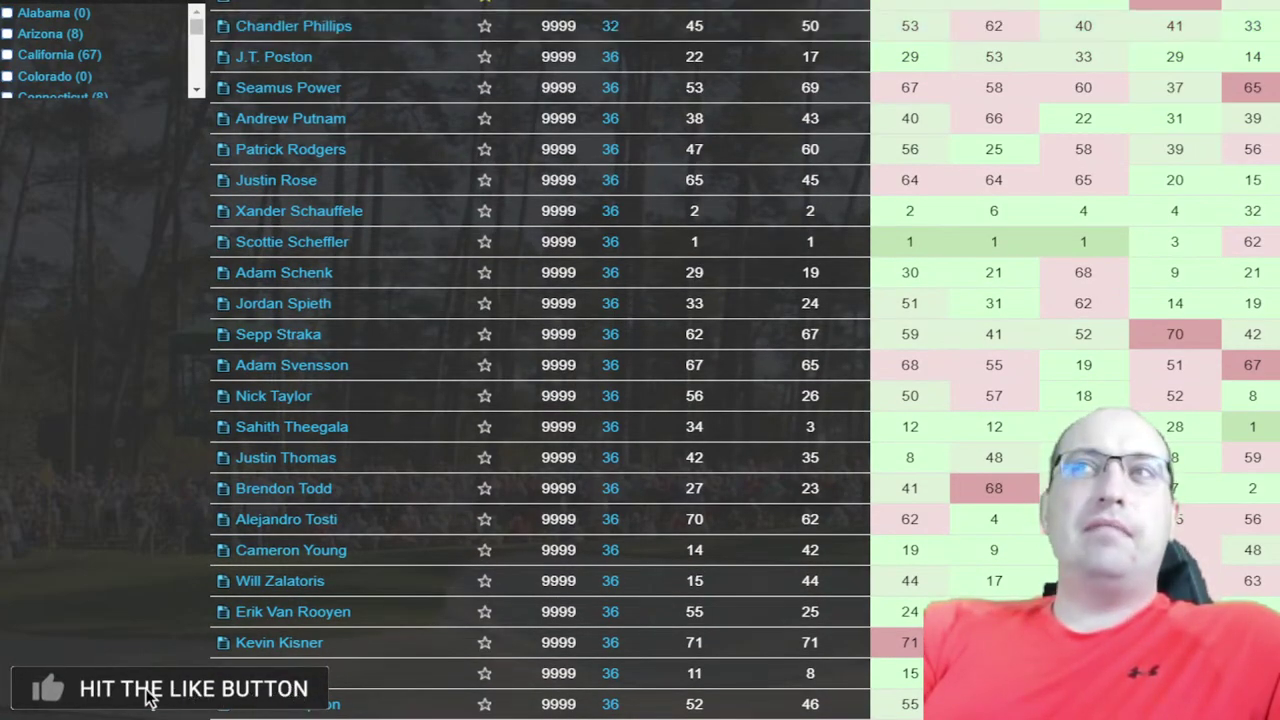
scroll(571, 143, down, 1)
scroll(412, 348, up, 3)
scroll(412, 348, down, 3)
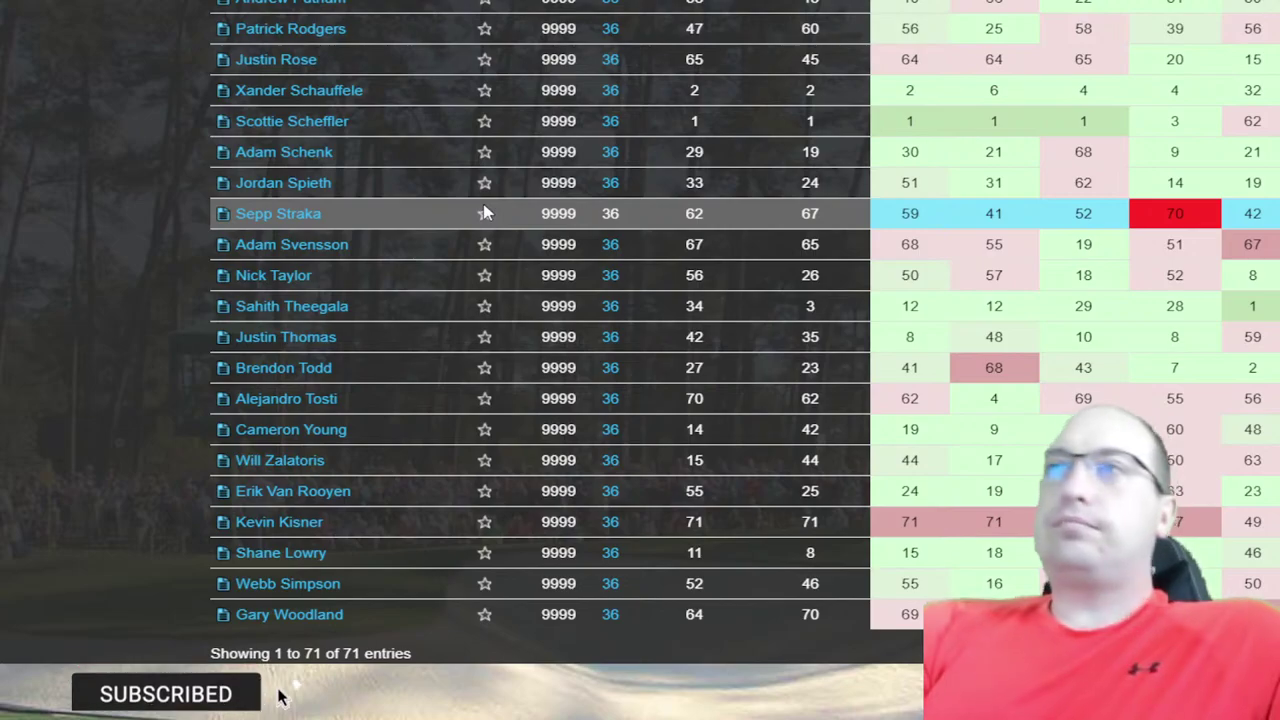
scroll(483, 213, up, 5)
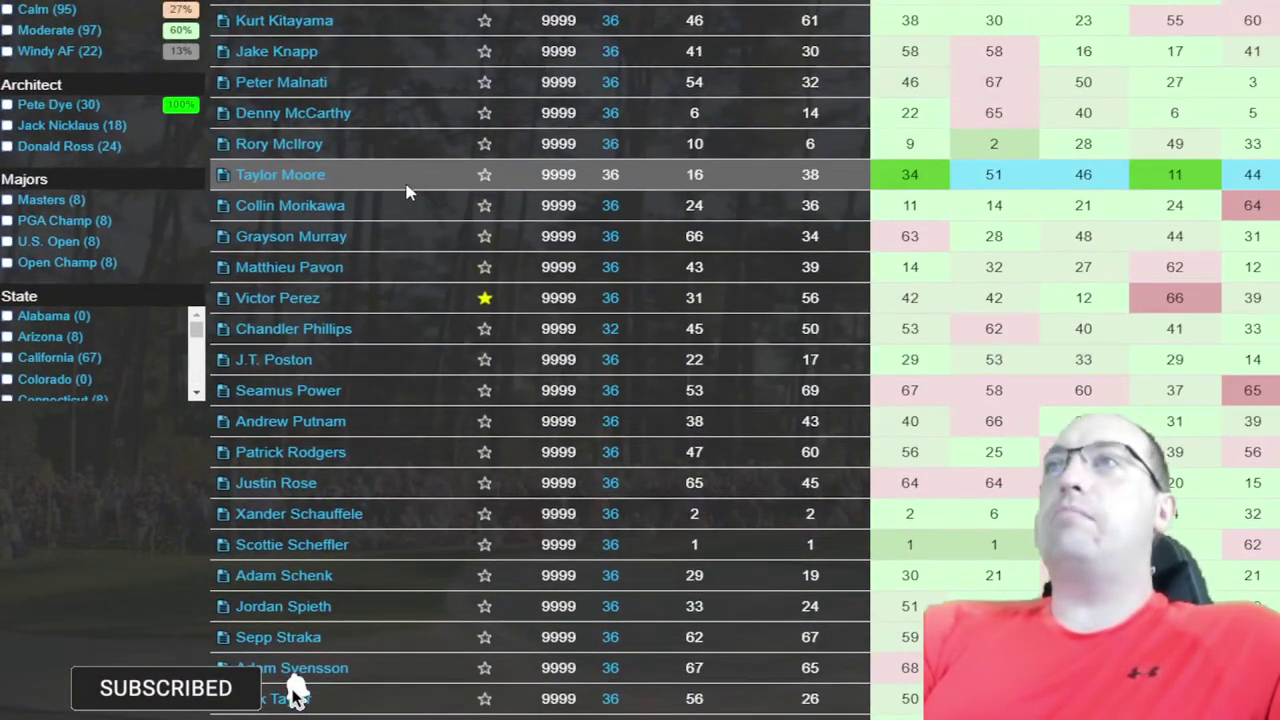
scroll(355, 112, up, 2)
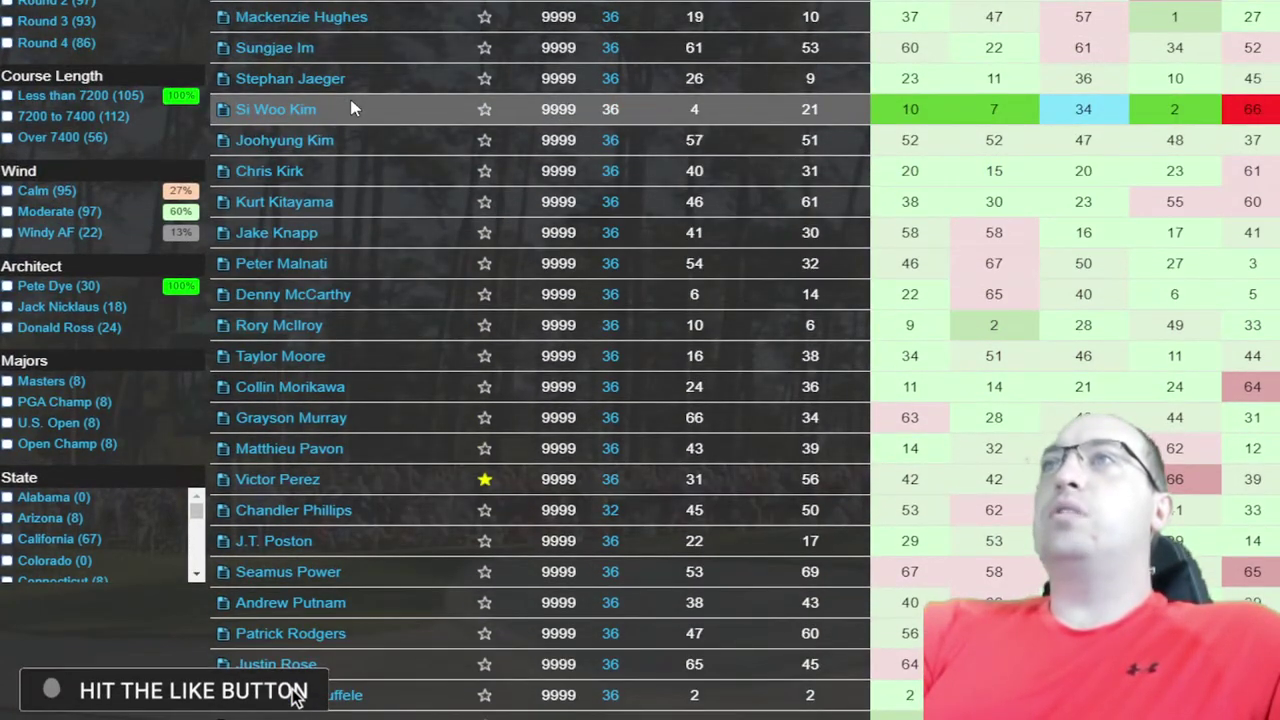
scroll(350, 109, up, 12)
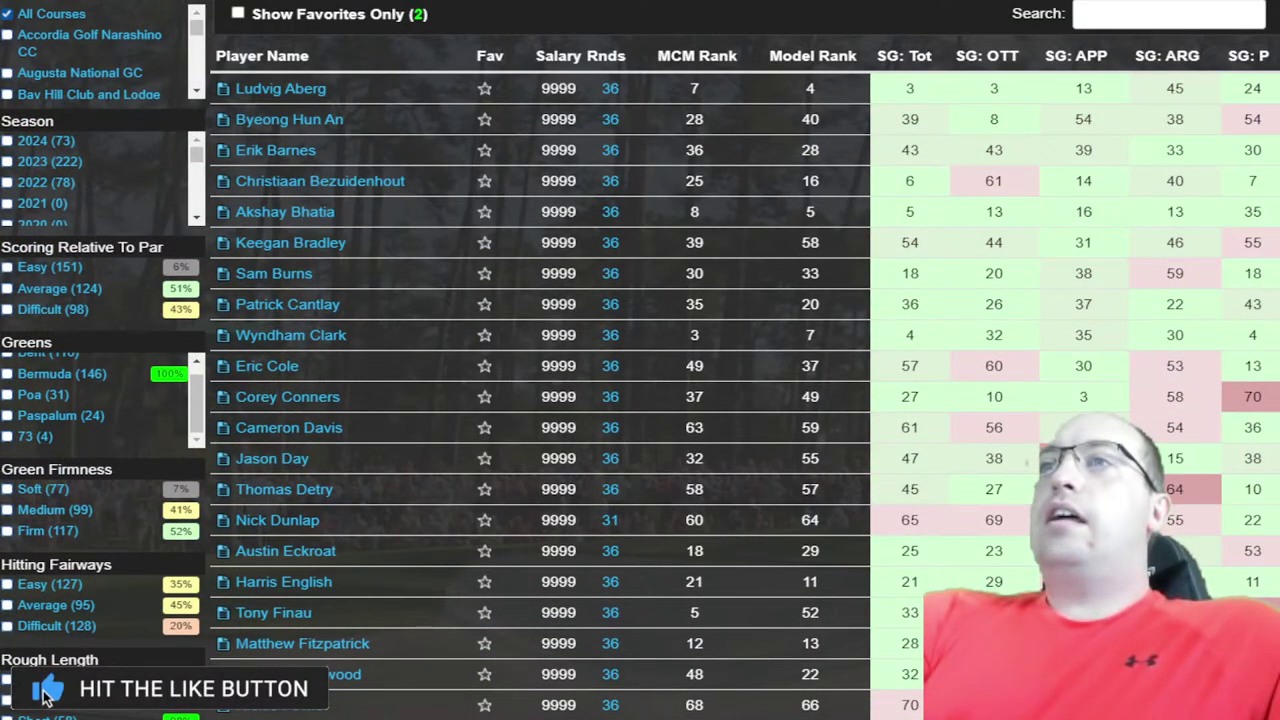
scroll(700, 335, down, 3)
scroll(640, 360, up, 3)
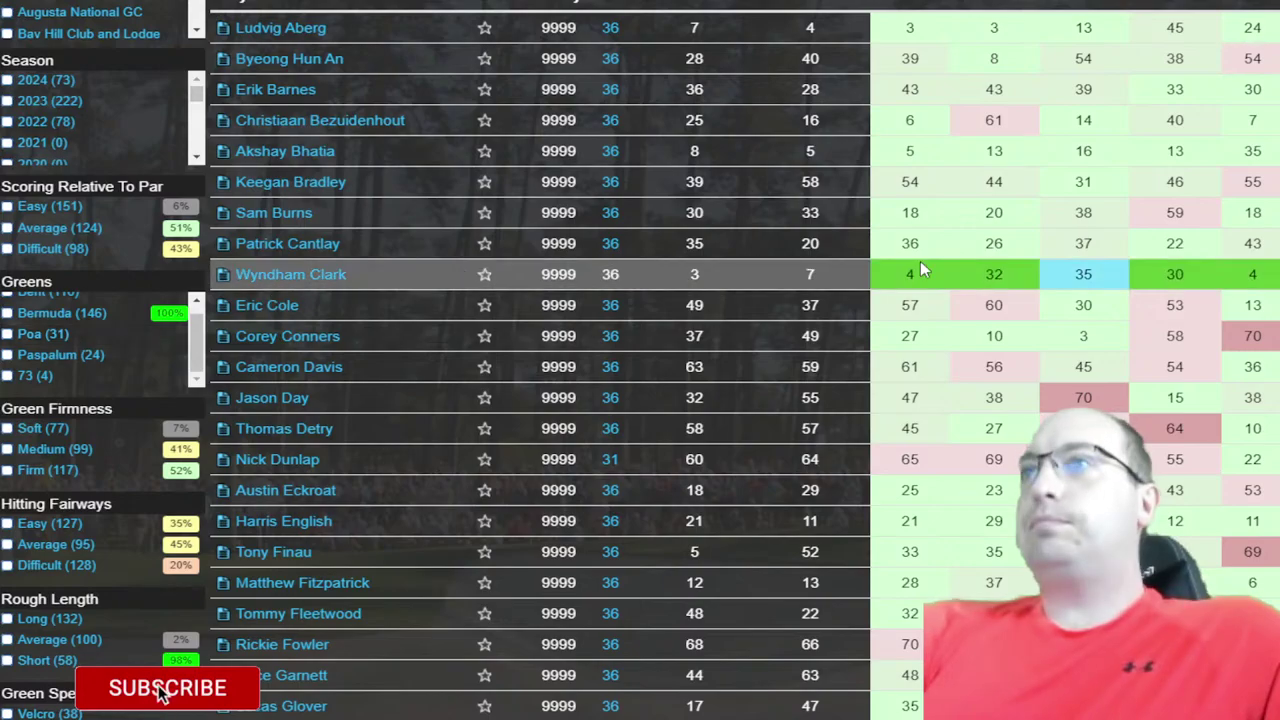
scroll(920, 395, up, 2)
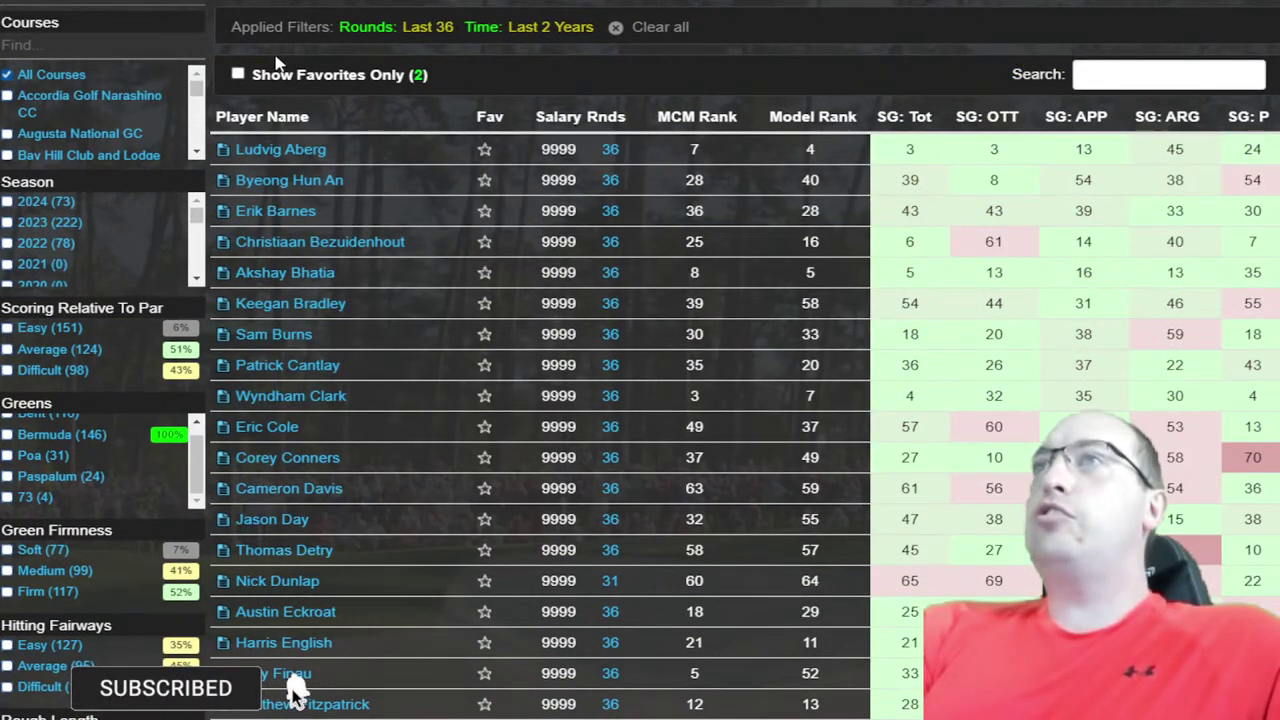
- Set the time frame to All Records and apply the 2024 season filter to the player table
click(155, 8)
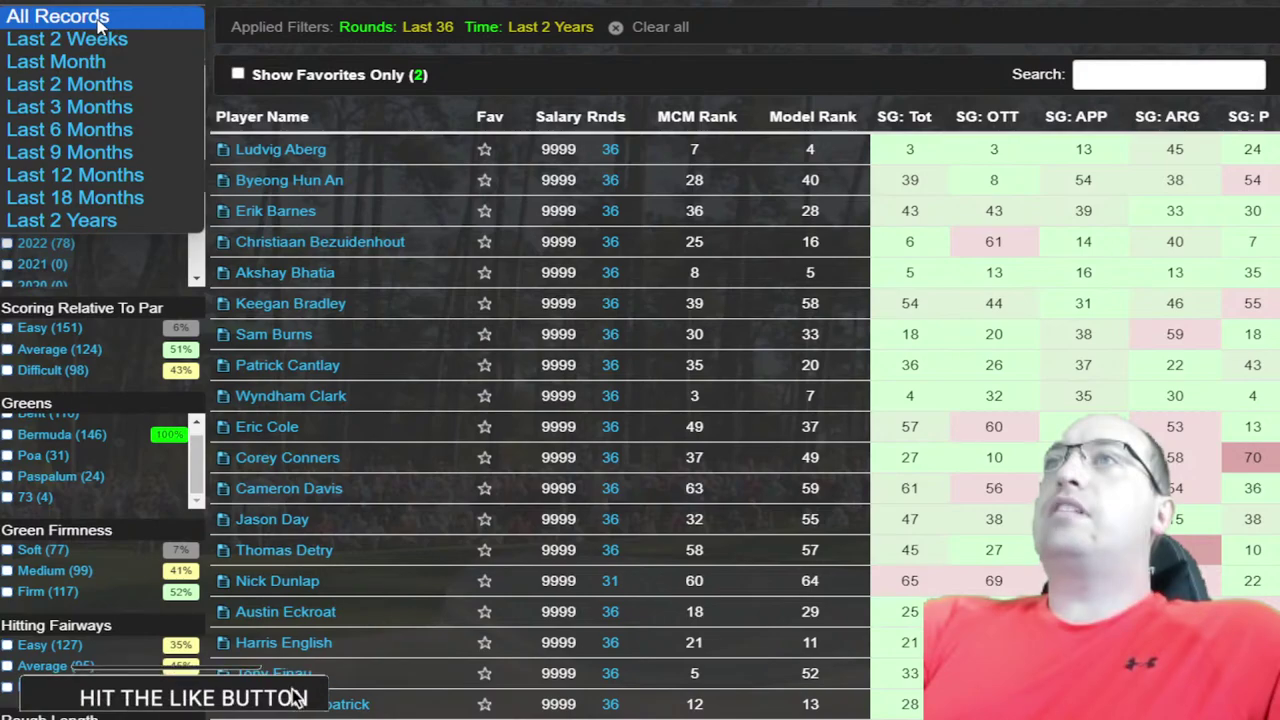
key(Return)
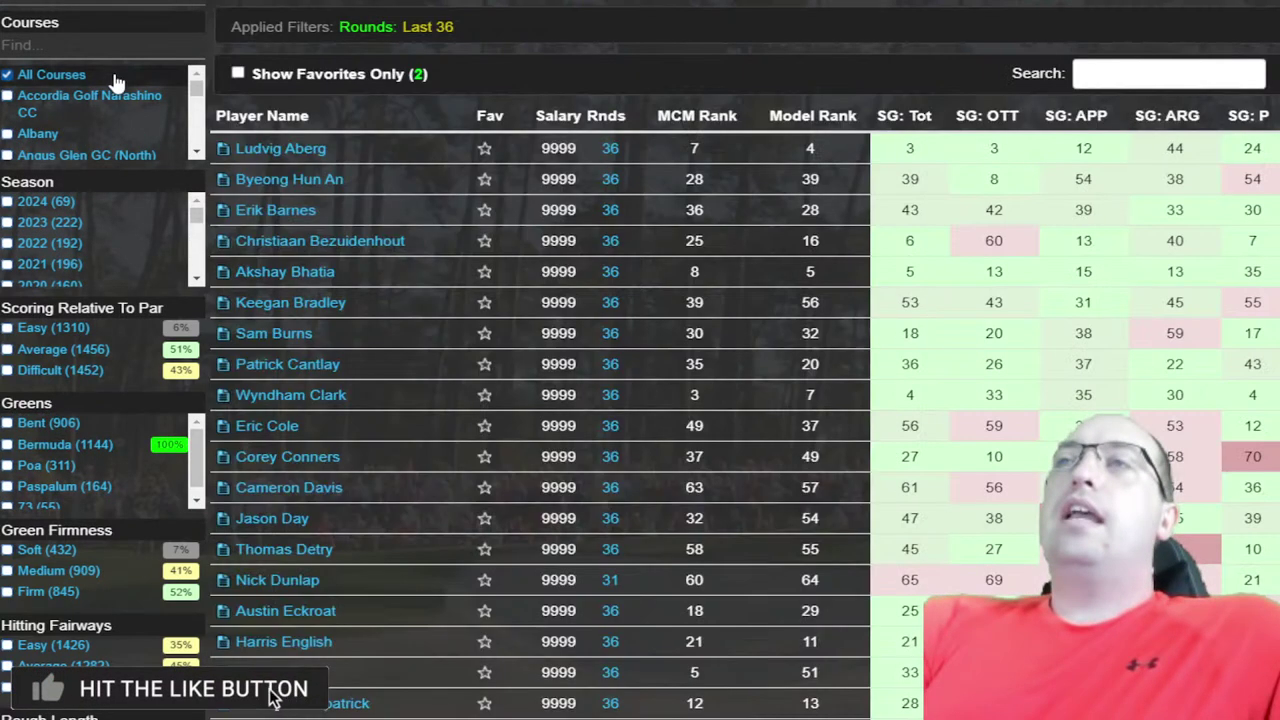
click(7, 201)
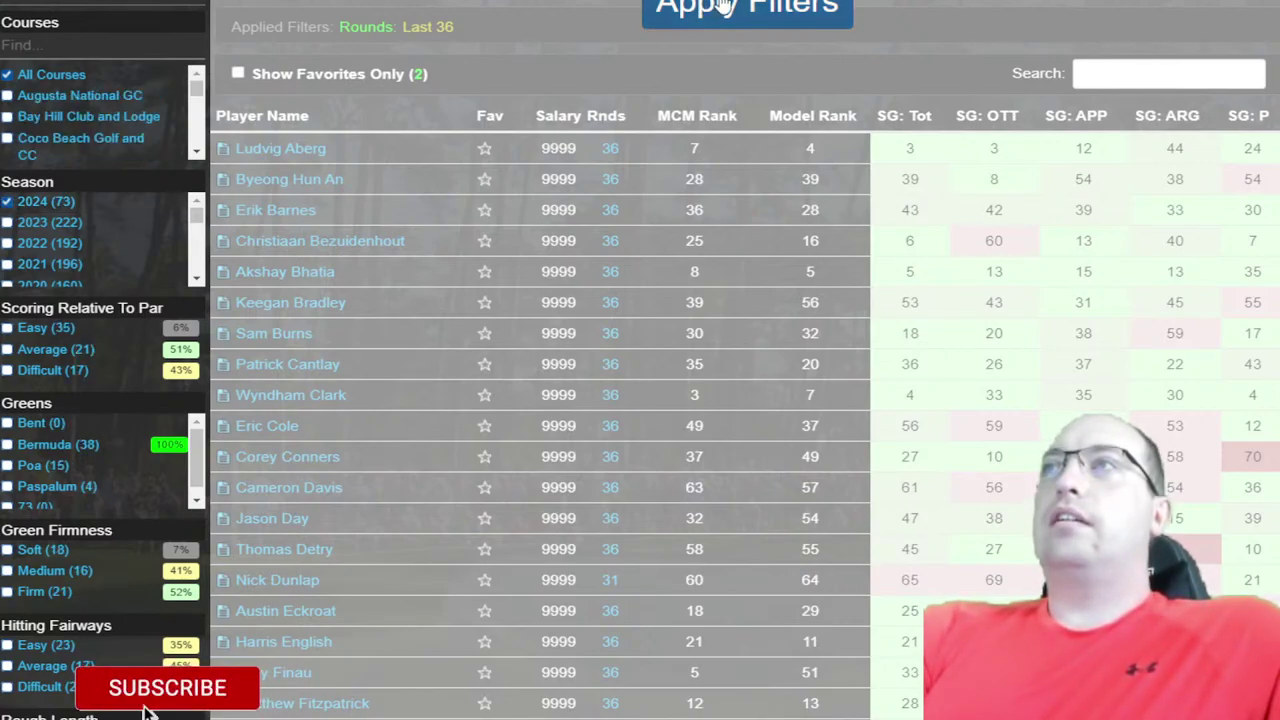
click(766, 22)
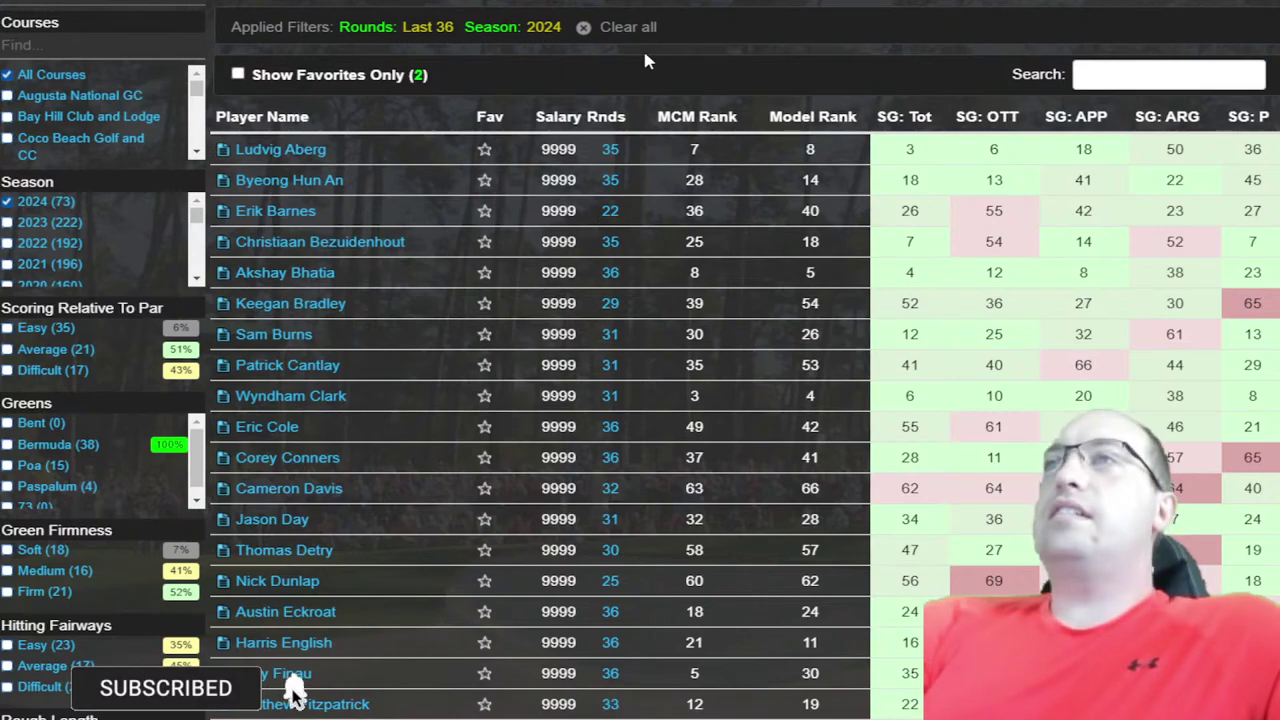
click(33, 205)
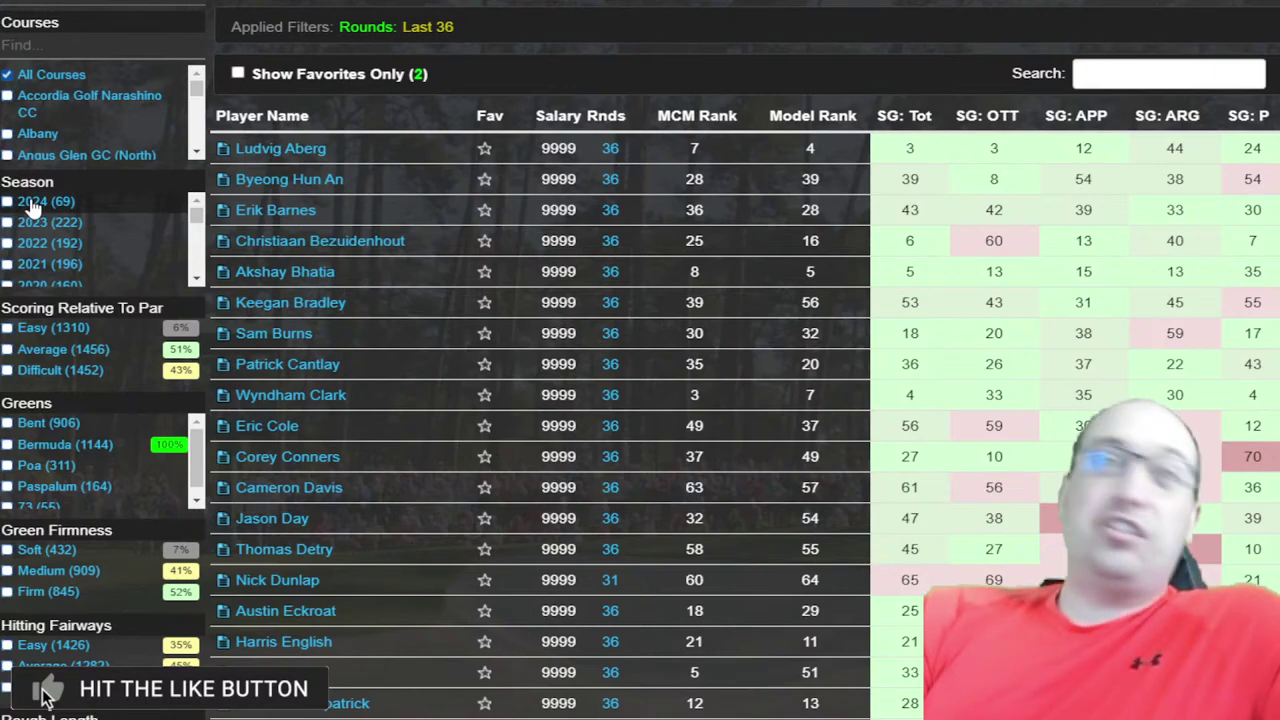
click(33, 203)
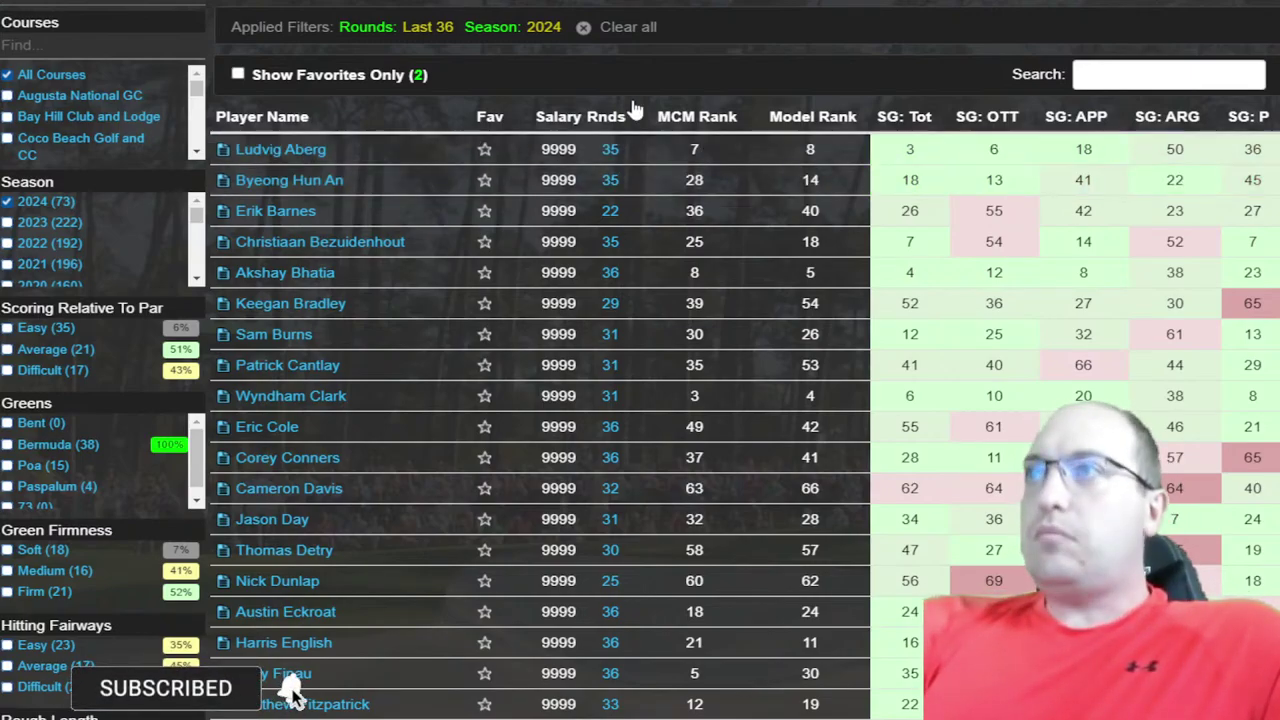
- Review the top finishers' strokes gained in the past tournament results, highlighting the rows from Matthew Fitzpatrick to Rickie Fowler
scroll(910, 117, up, 4)
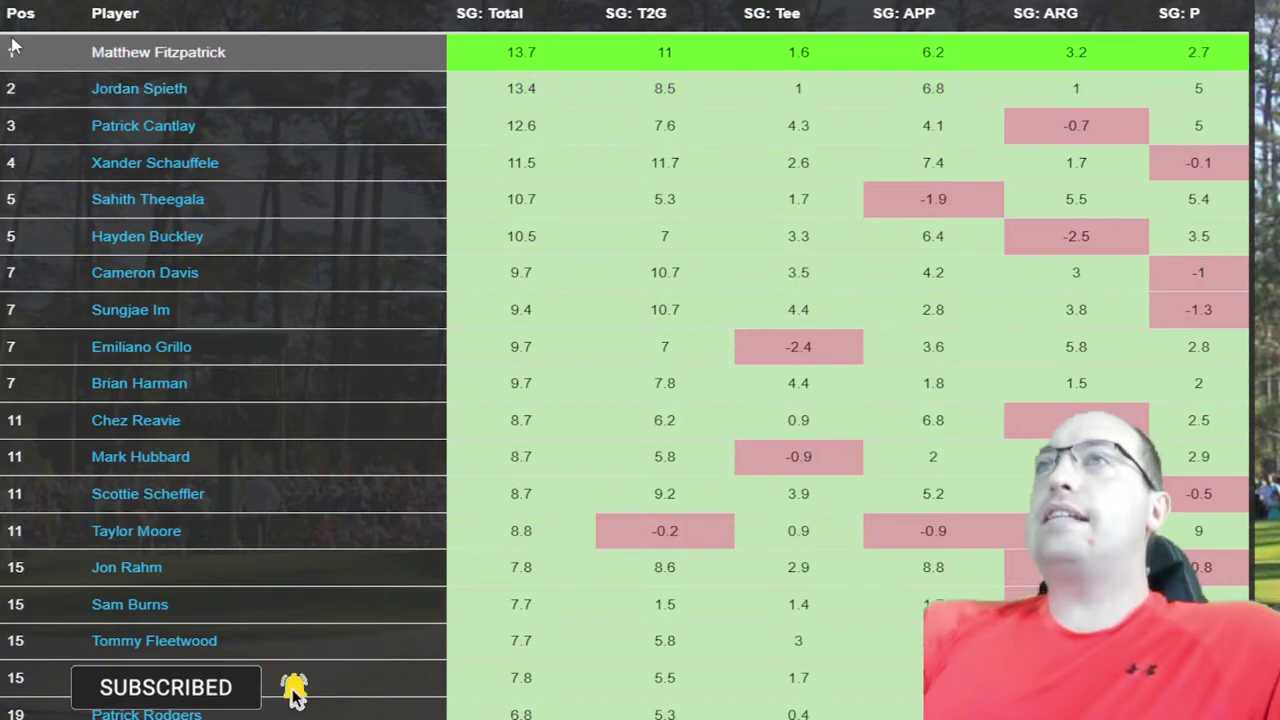
drag(96, 50, 1070, 420)
drag(296, 698, 268, 698)
drag(188, 697, 45, 697)
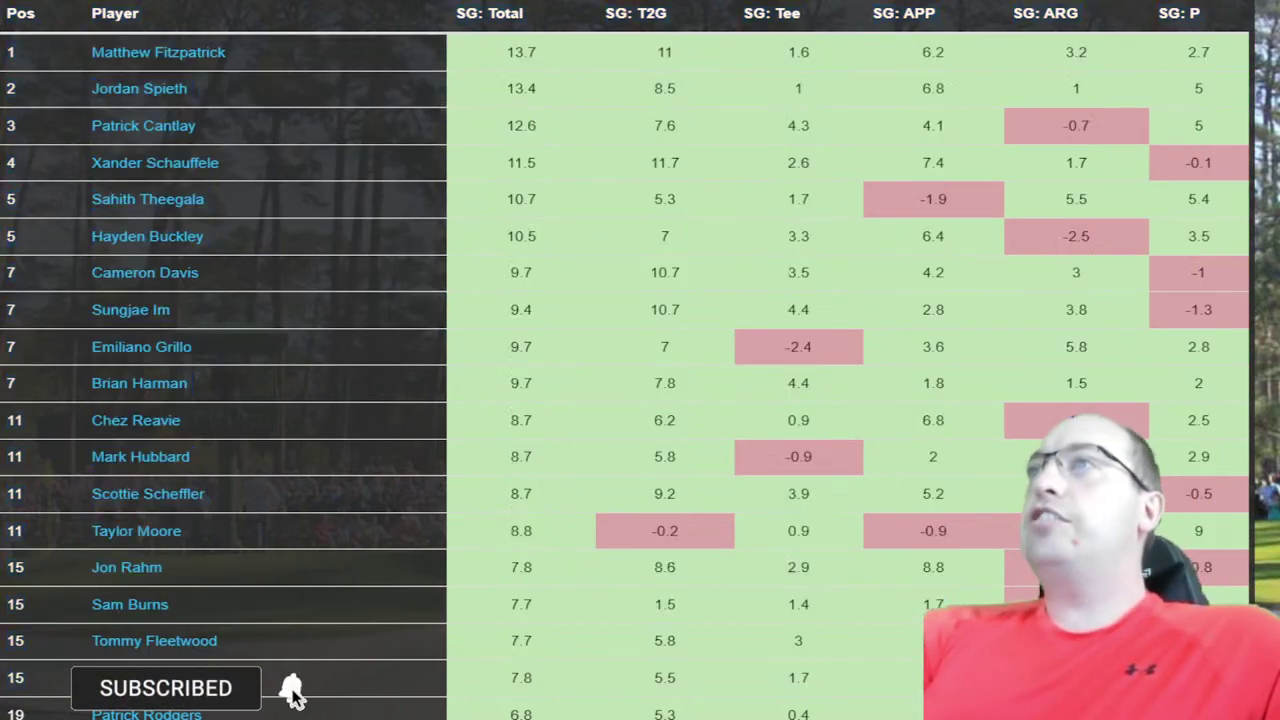
drag(766, 66, 830, 680)
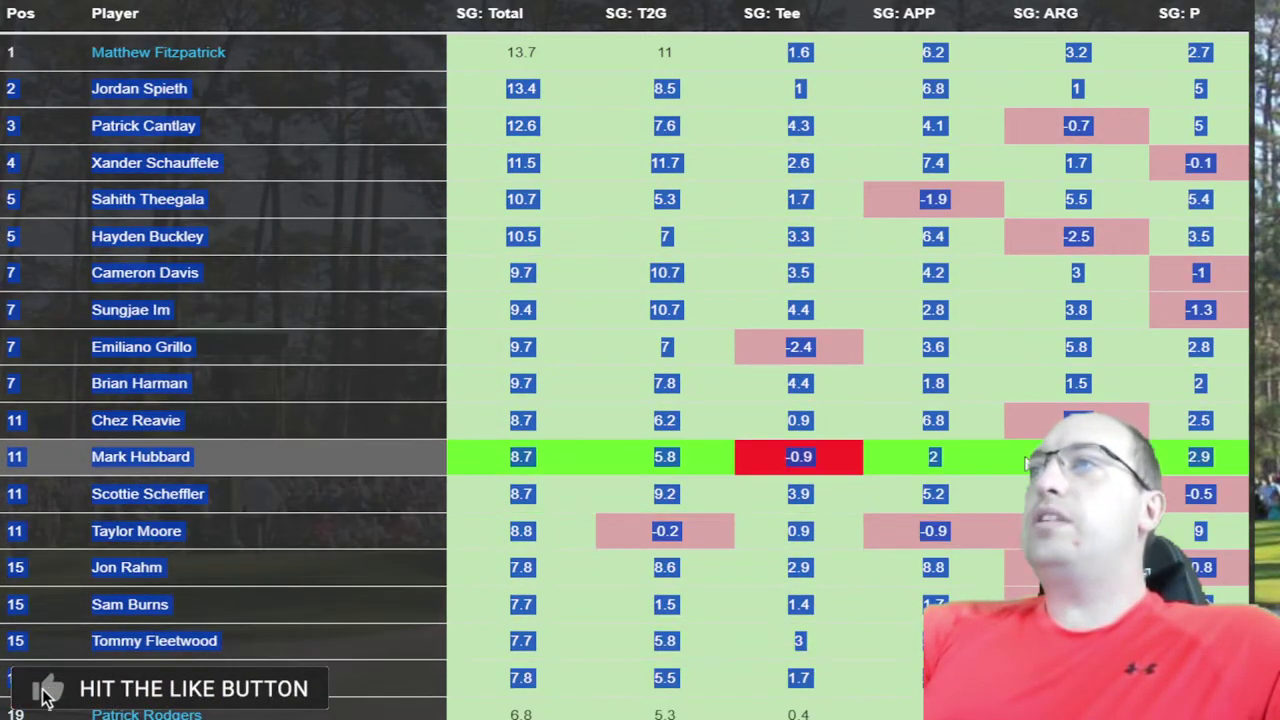
scroll(836, 300, down, 1)
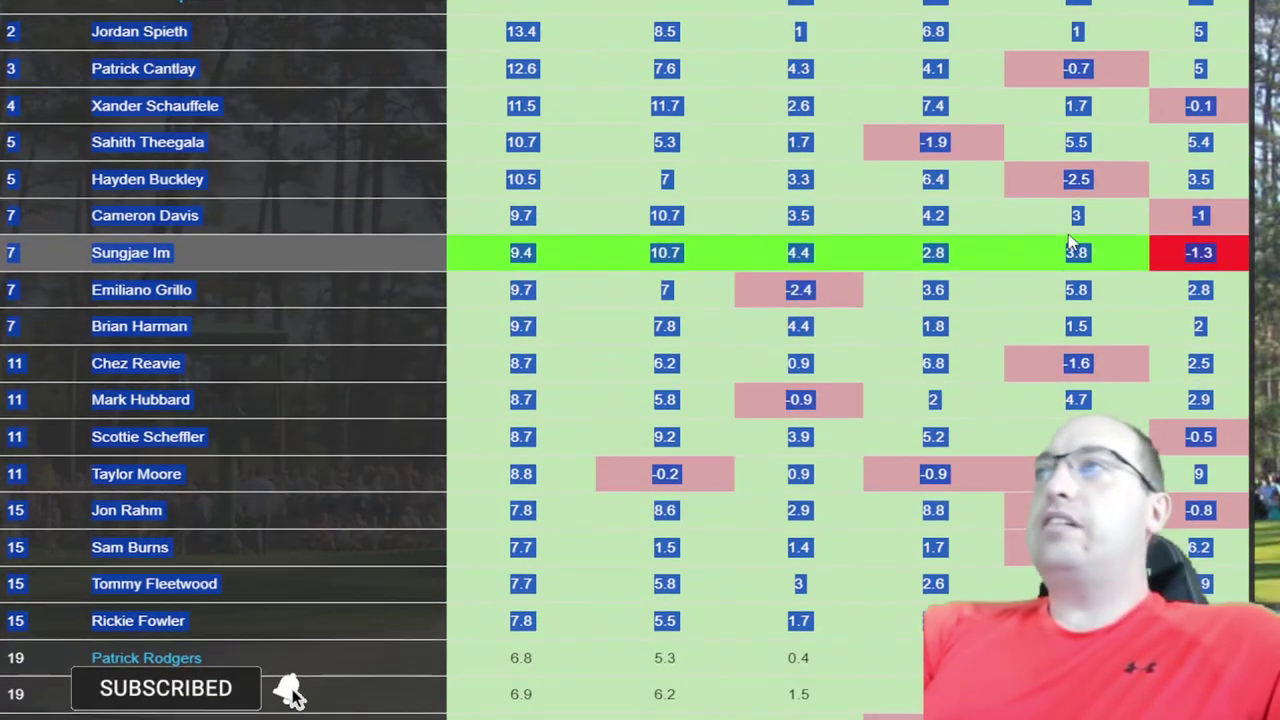
scroll(1068, 243, up, 1)
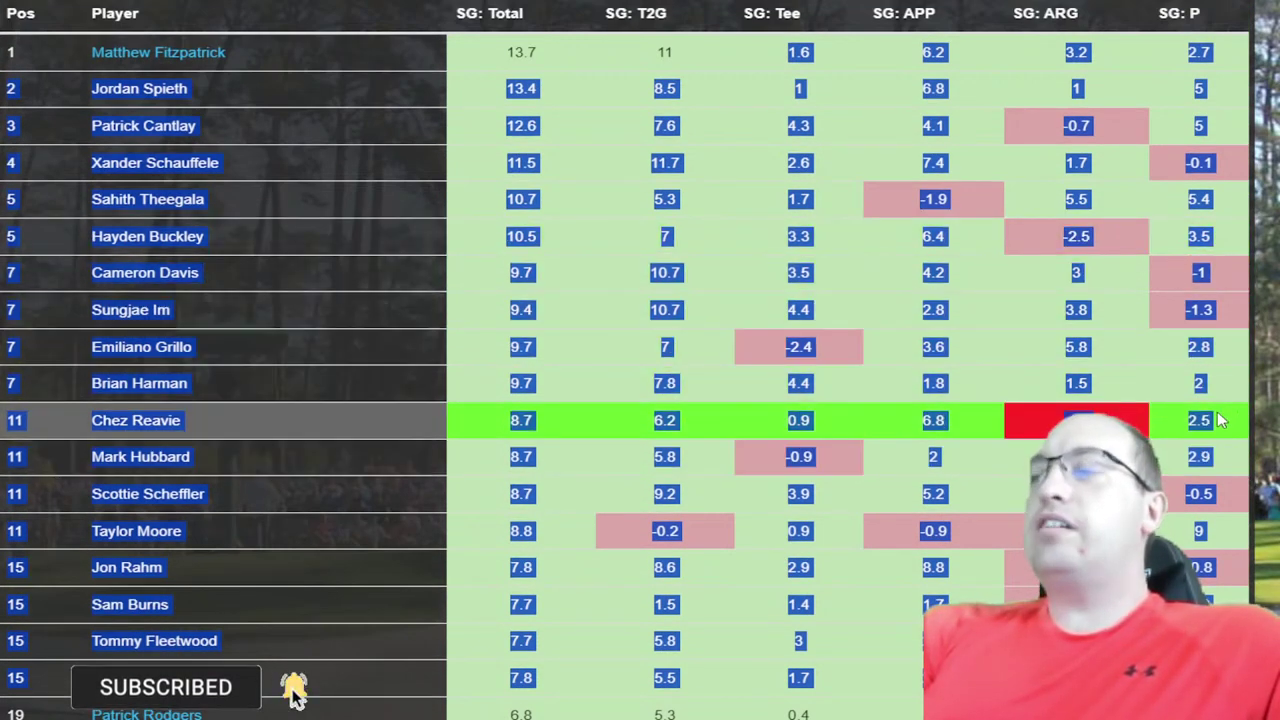
- Sort the tournament results by strokes gained off the tee and compare the leaders' finishing positions, highlighting J.T. Poston, Hayden Buckley and Tommy Fleetwood
click(1055, 133)
click(773, 22)
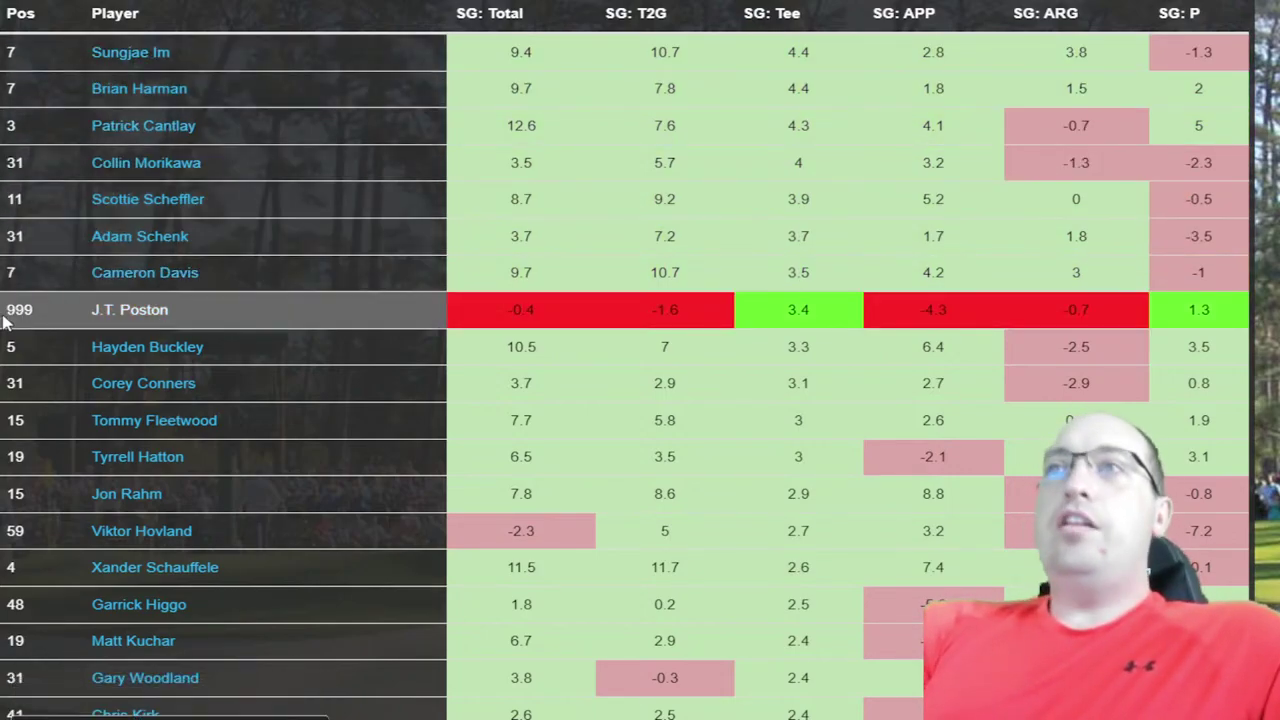
drag(5, 318, 1194, 310)
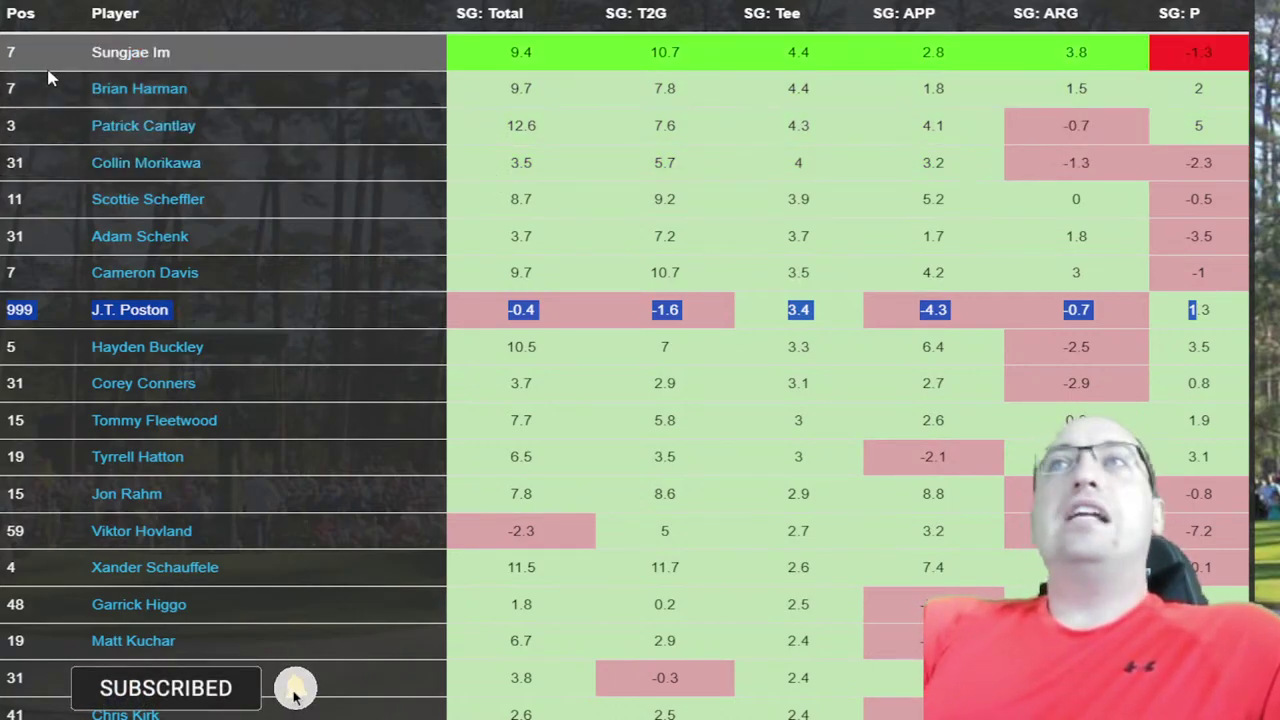
drag(50, 78, 28, 170)
click(258, 166)
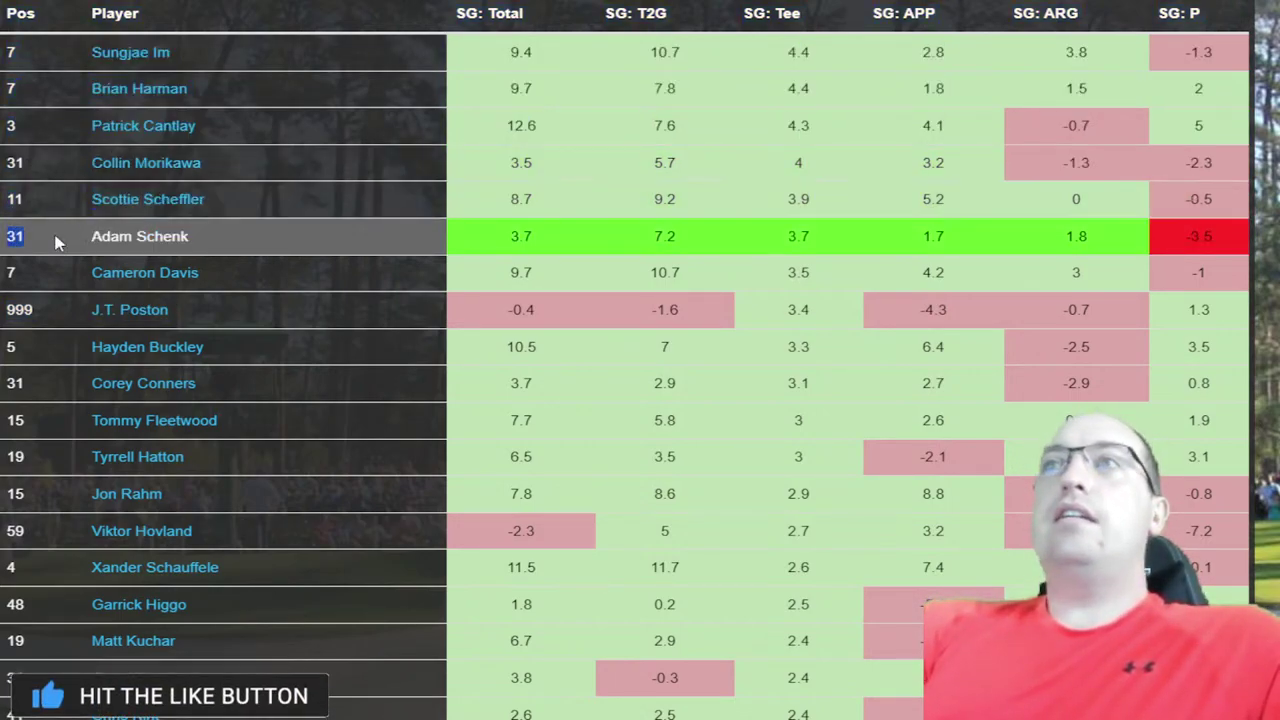
drag(195, 236, 200, 274)
drag(92, 346, 200, 343)
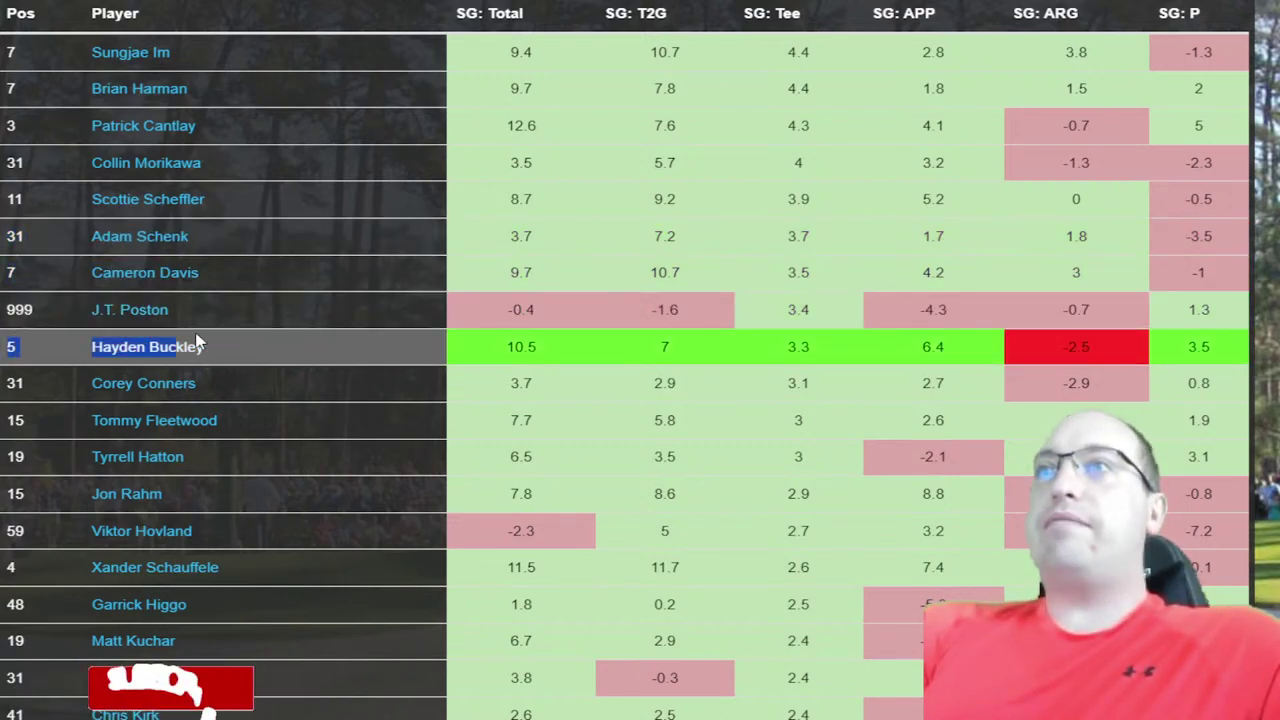
drag(37, 423, 293, 500)
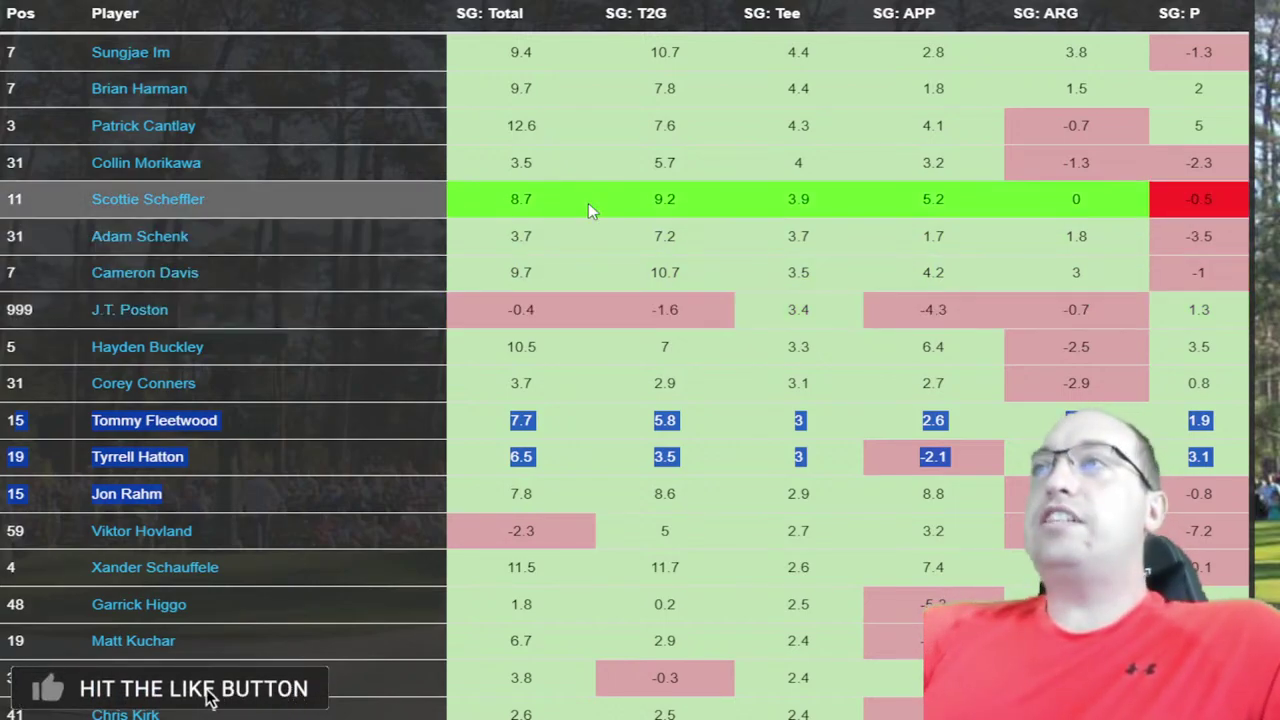
- Locate Matthew Fitzpatrick in the off-the-tee ranking and check his strokes gained on approach
scroll(698, 343, down, 5)
scroll(698, 343, down, 8)
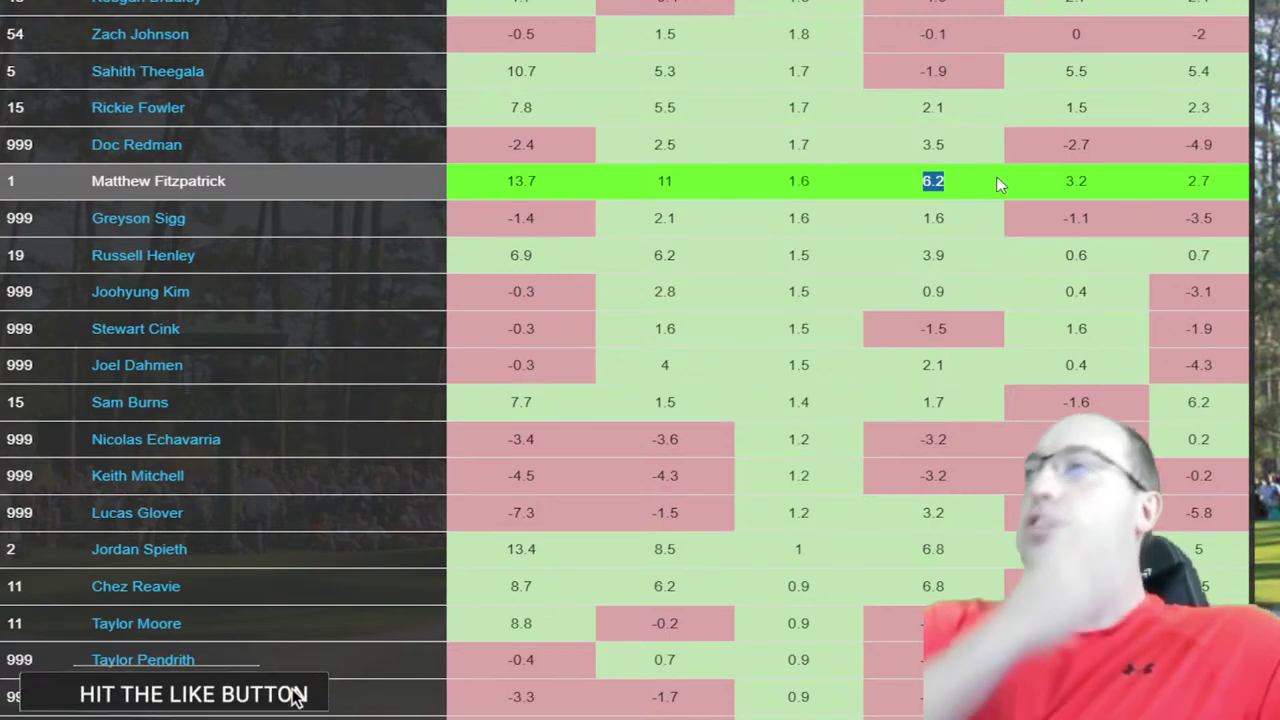
scroll(990, 187, up, 4)
scroll(980, 188, up, 10)
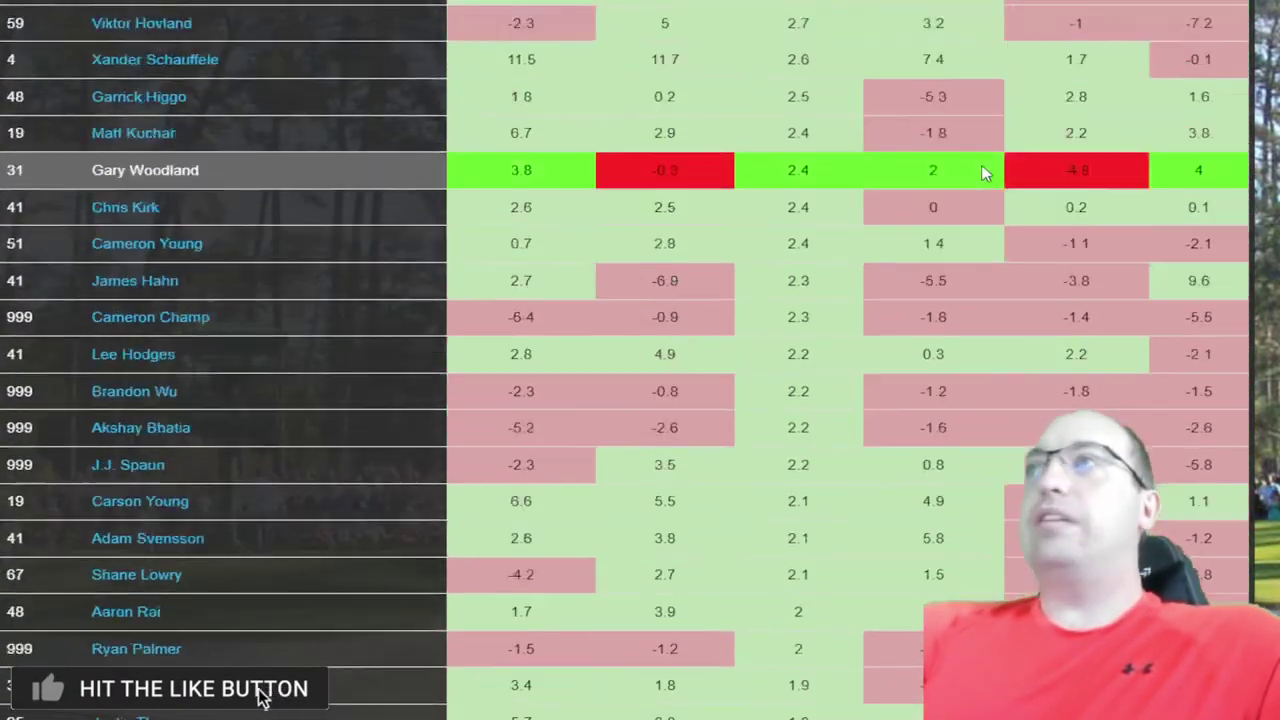
- Sort the tournament results by highest strokes gained on approach and highlight the leaders from Jon Rahm to Matthew Fitzpatrick
click(918, 16)
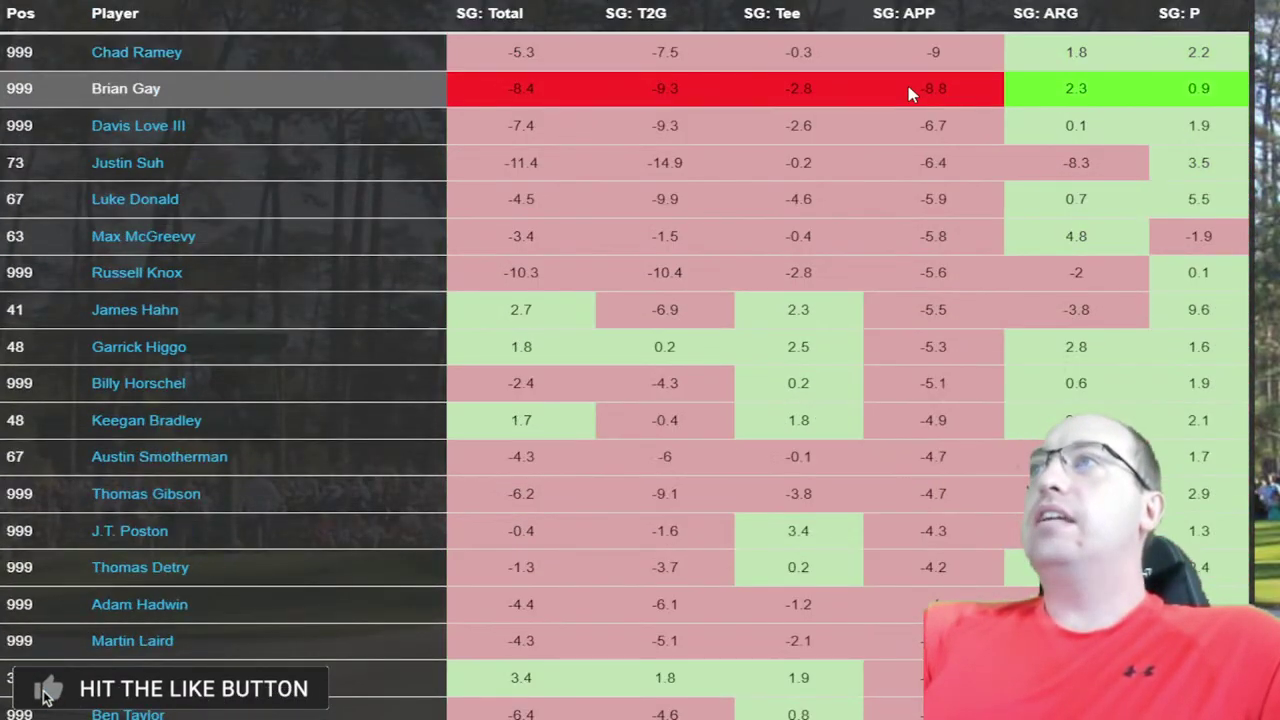
click(924, 16)
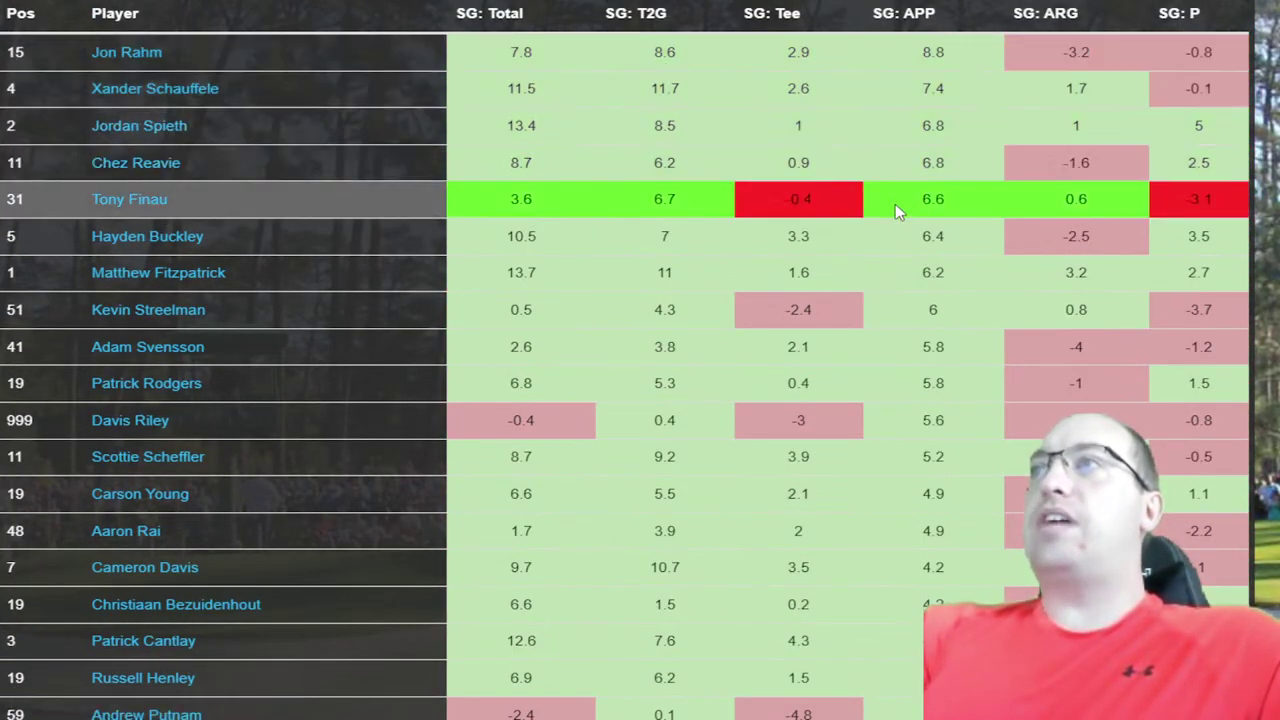
drag(108, 279, 1130, 296)
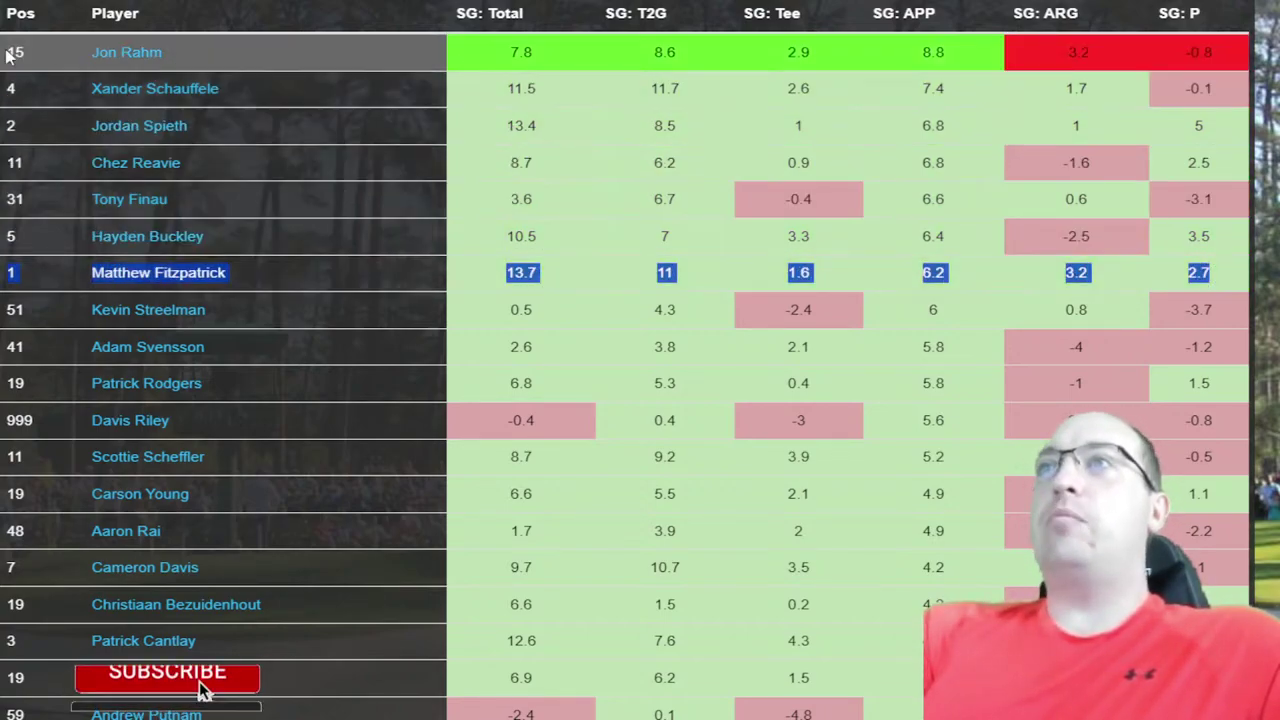
drag(8, 52, 889, 43)
drag(47, 104, 148, 88)
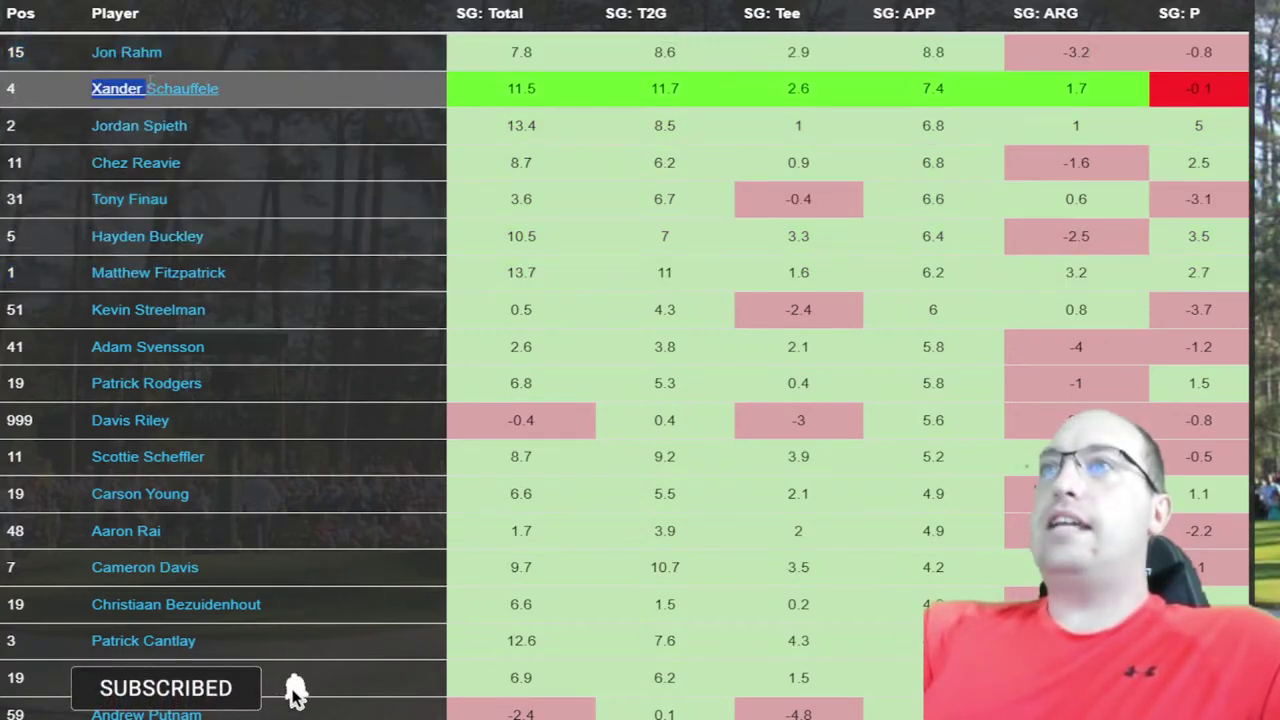
drag(20, 38, 528, 270)
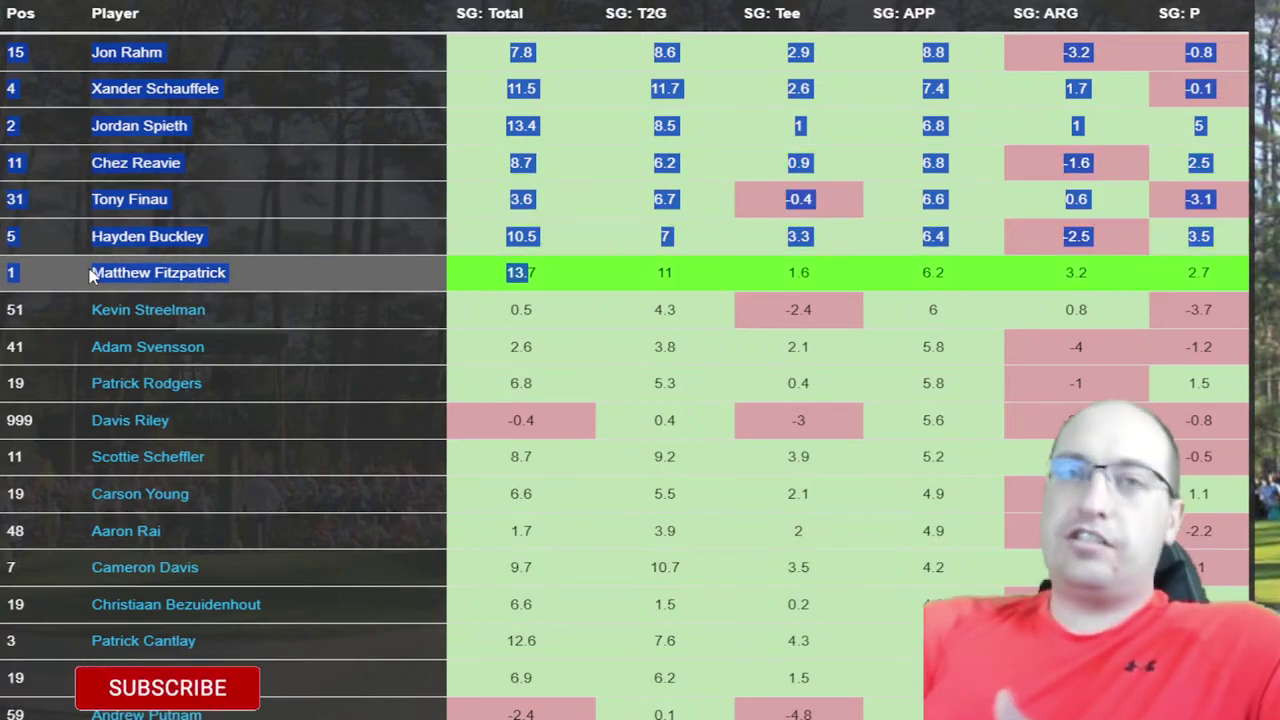
click(181, 278)
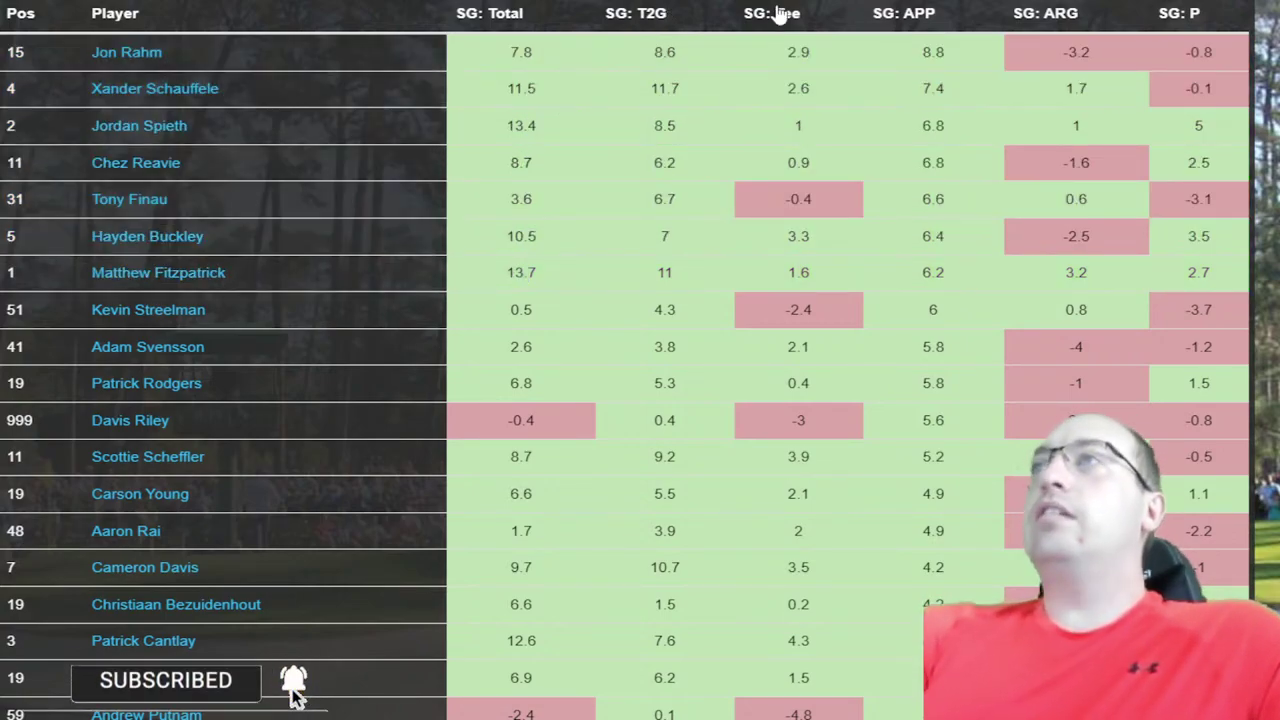
- Sort the tournament results by strokes gained around the green and highlight values from Emiliano Grillo down to Ben Griffin
click(1040, 14)
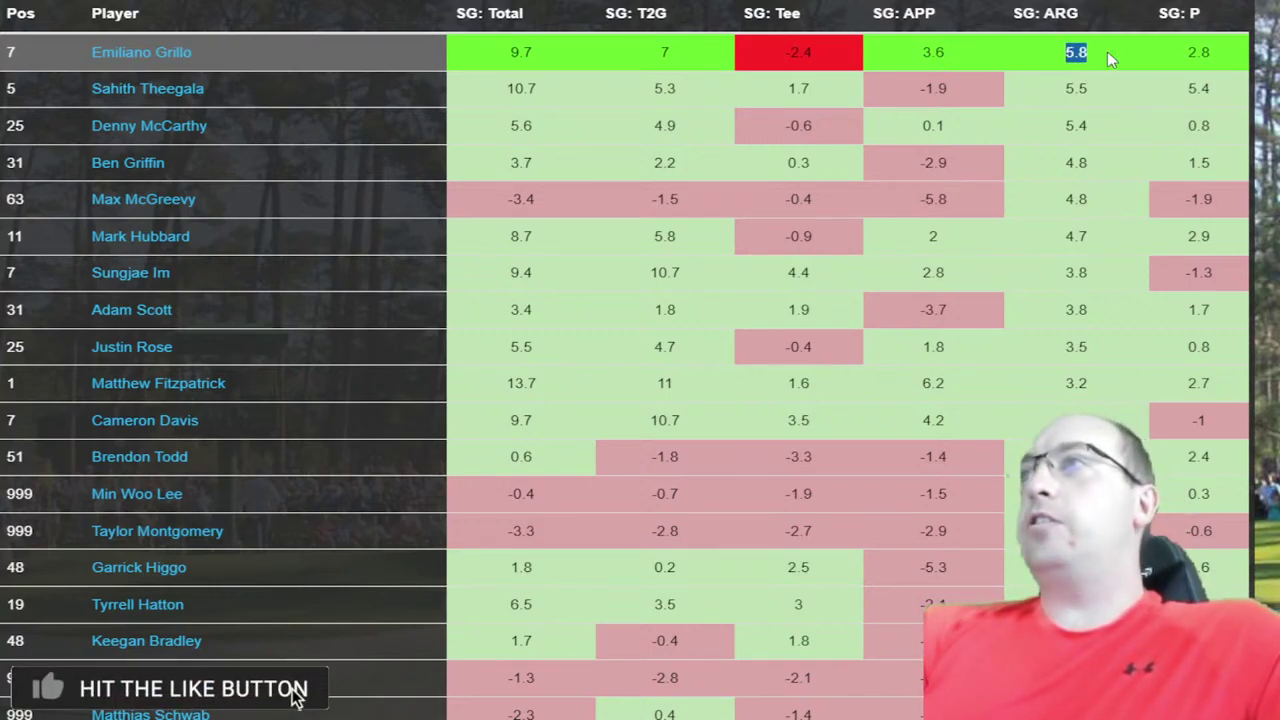
drag(1108, 54, 1073, 159)
double_click(1075, 161)
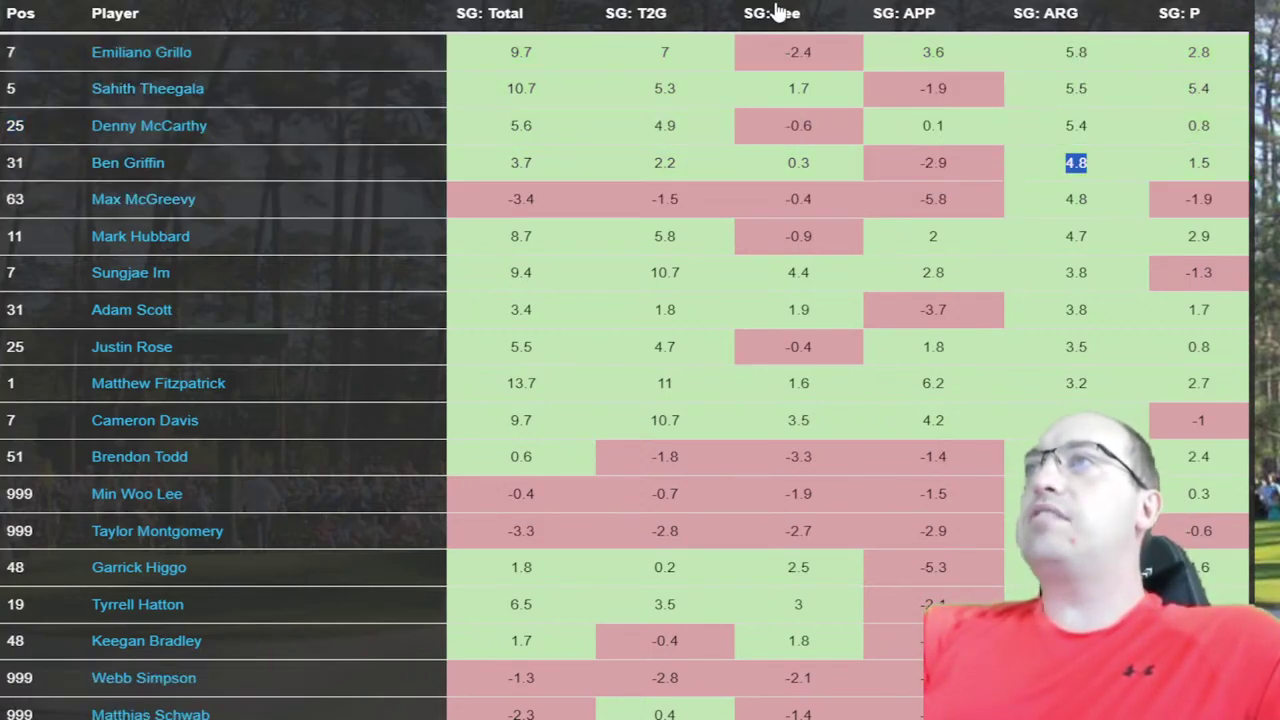
- Return the tournament results to off-the-tee order and highlight the top three players, Sungjae Im, Brian Harman and Patrick Cantlay
click(784, 16)
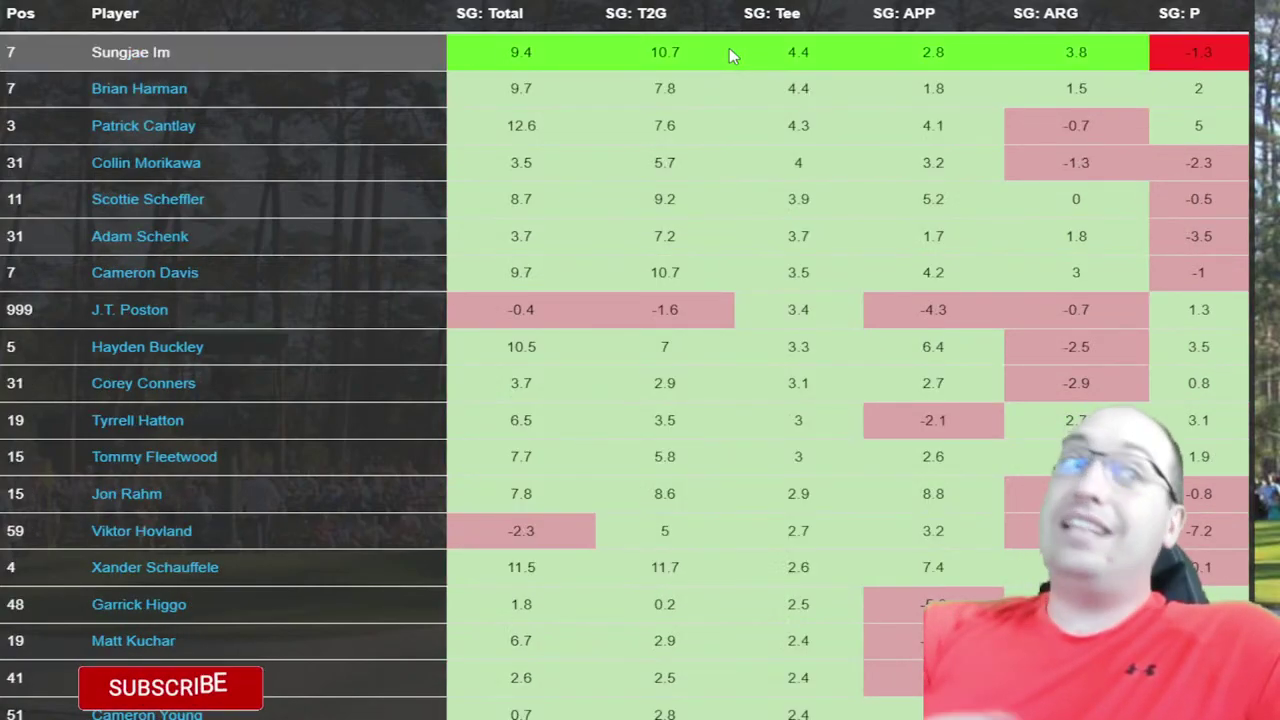
drag(788, 52, 826, 126)
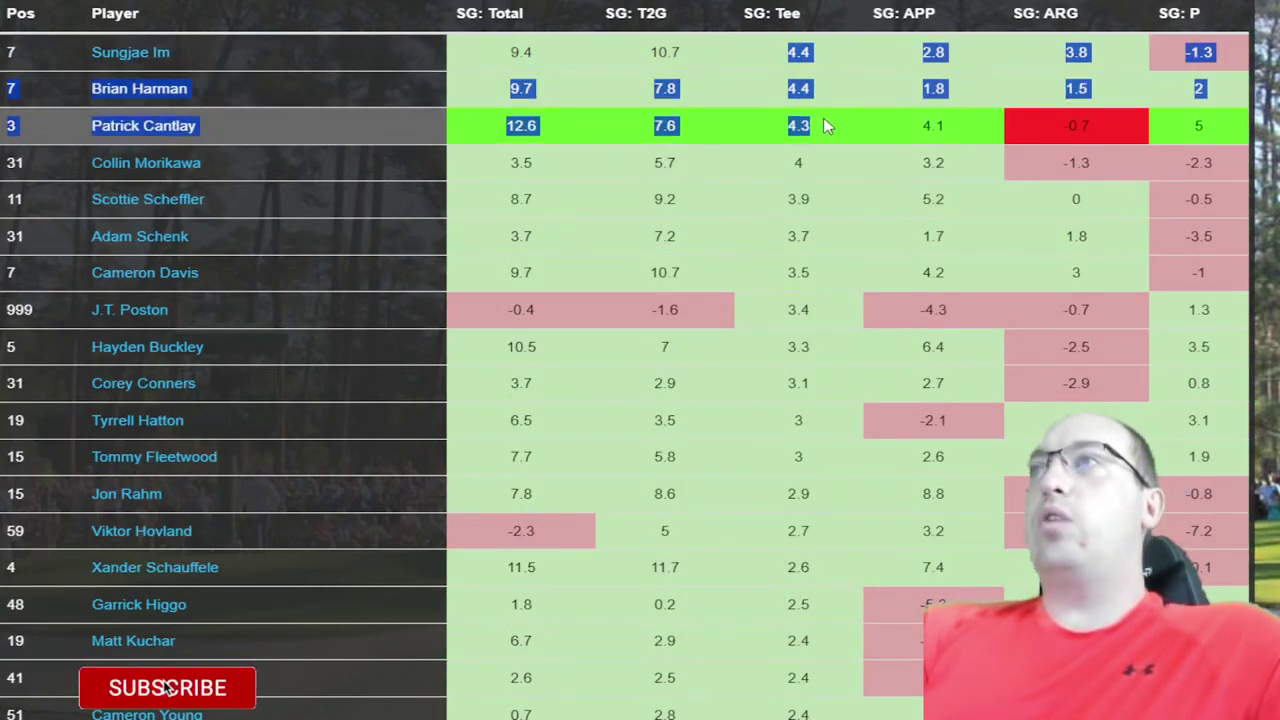
- Sort the tournament results by highest strokes gained around the green and highlight the players from Min Woo Lee to Webb Simpson
click(1045, 12)
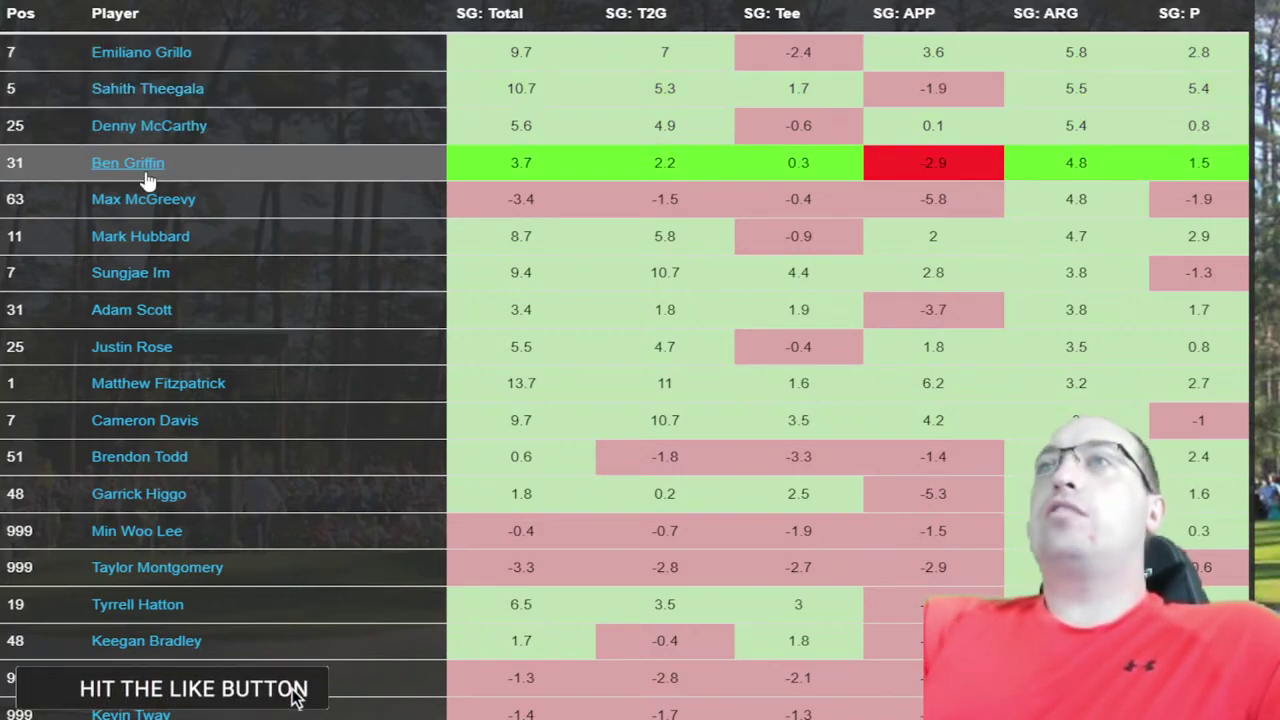
scroll(250, 520, down, 1)
drag(5, 470, 420, 617)
scroll(432, 464, down, 3)
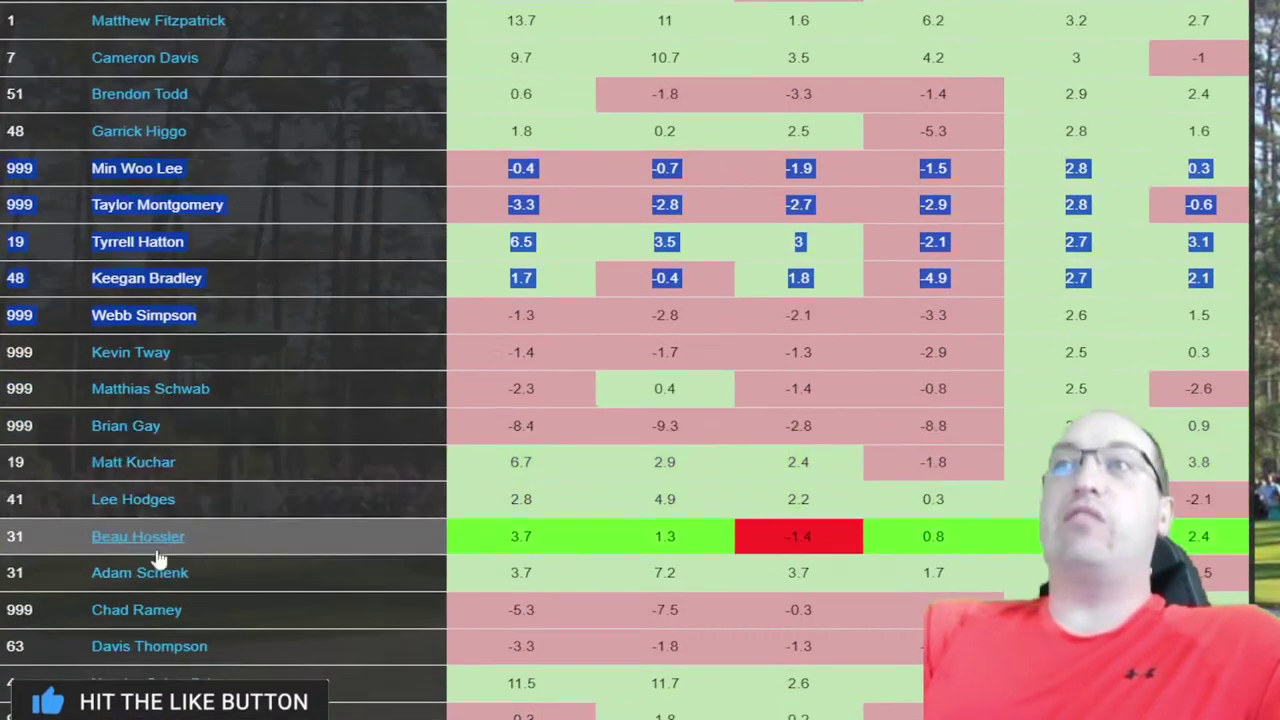
scroll(170, 403, up, 4)
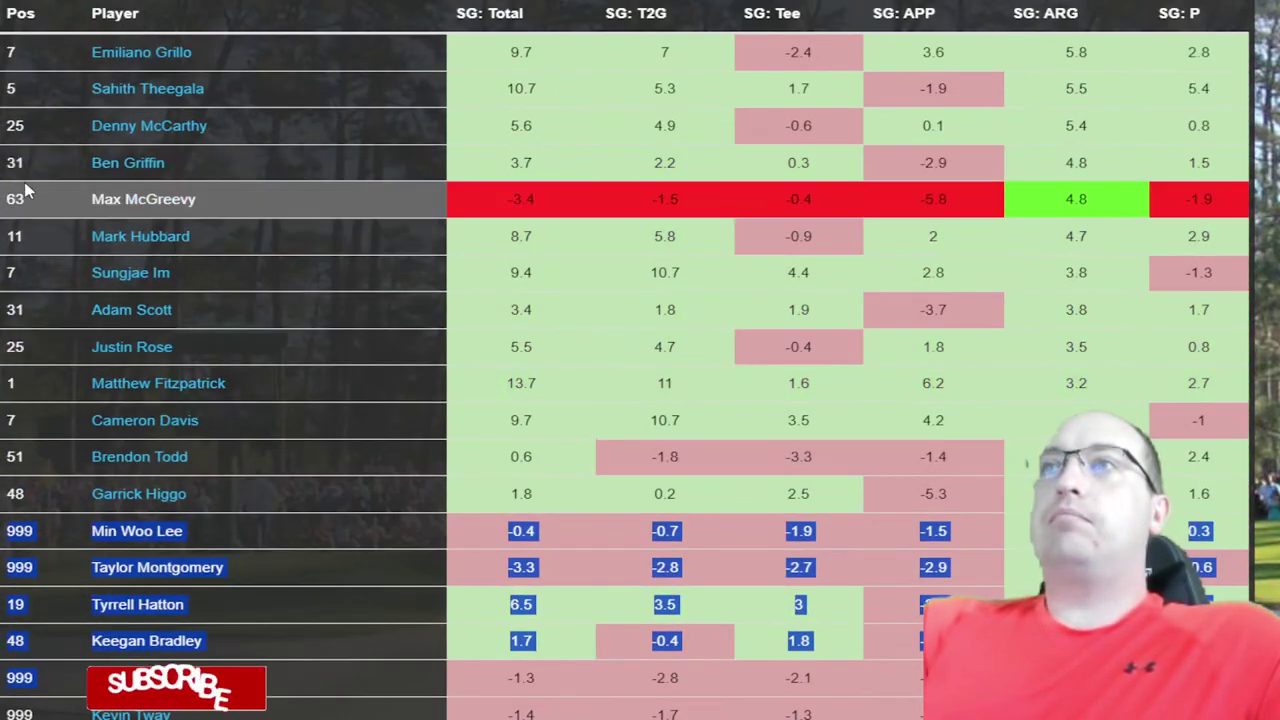
- Highlight Max McGreevy, Denny McCarthy, Justin Rose, Ben Griffin and Adam Scott one after another in the around-the-green ranking
click(4, 199)
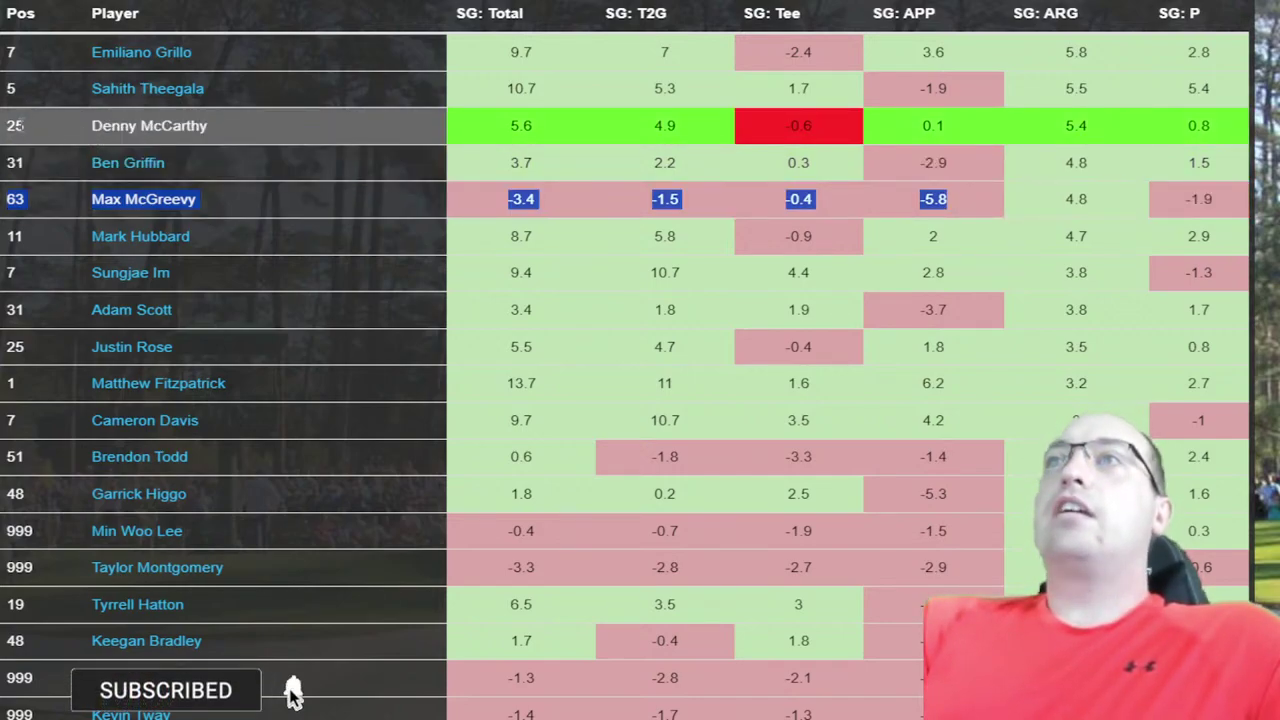
click(20, 125)
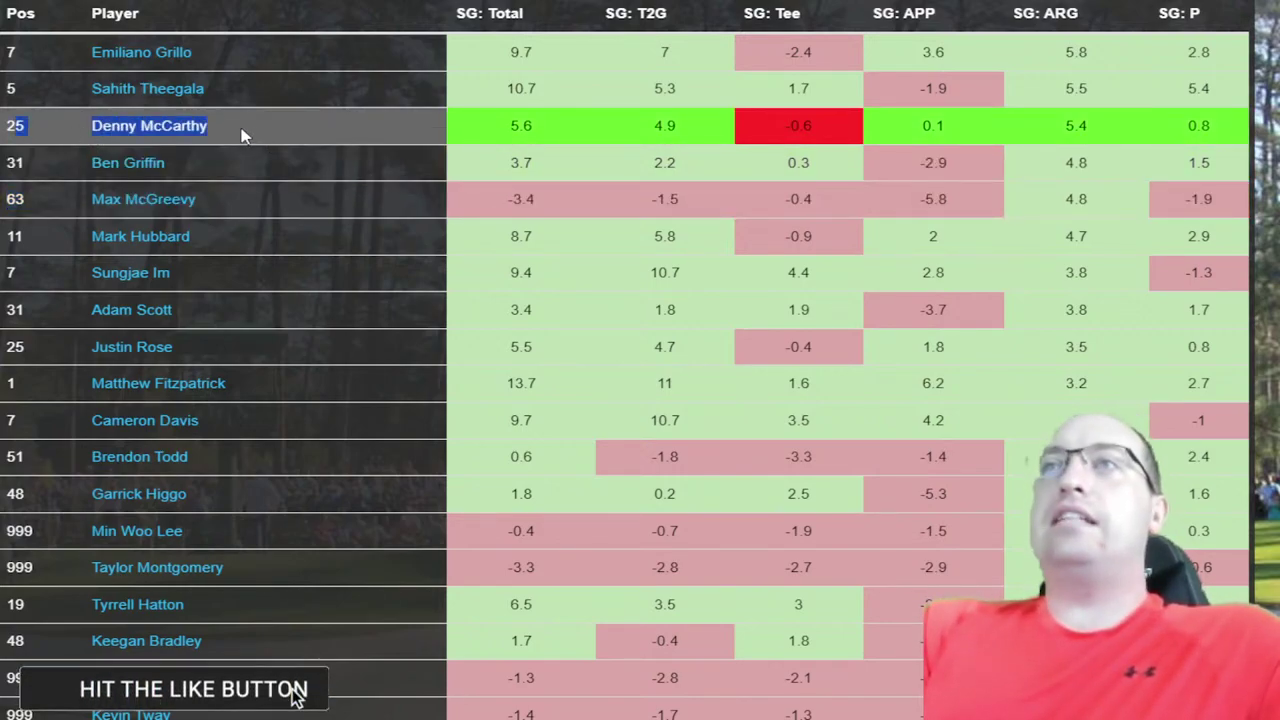
drag(215, 347, 15, 346)
triple_click(148, 162)
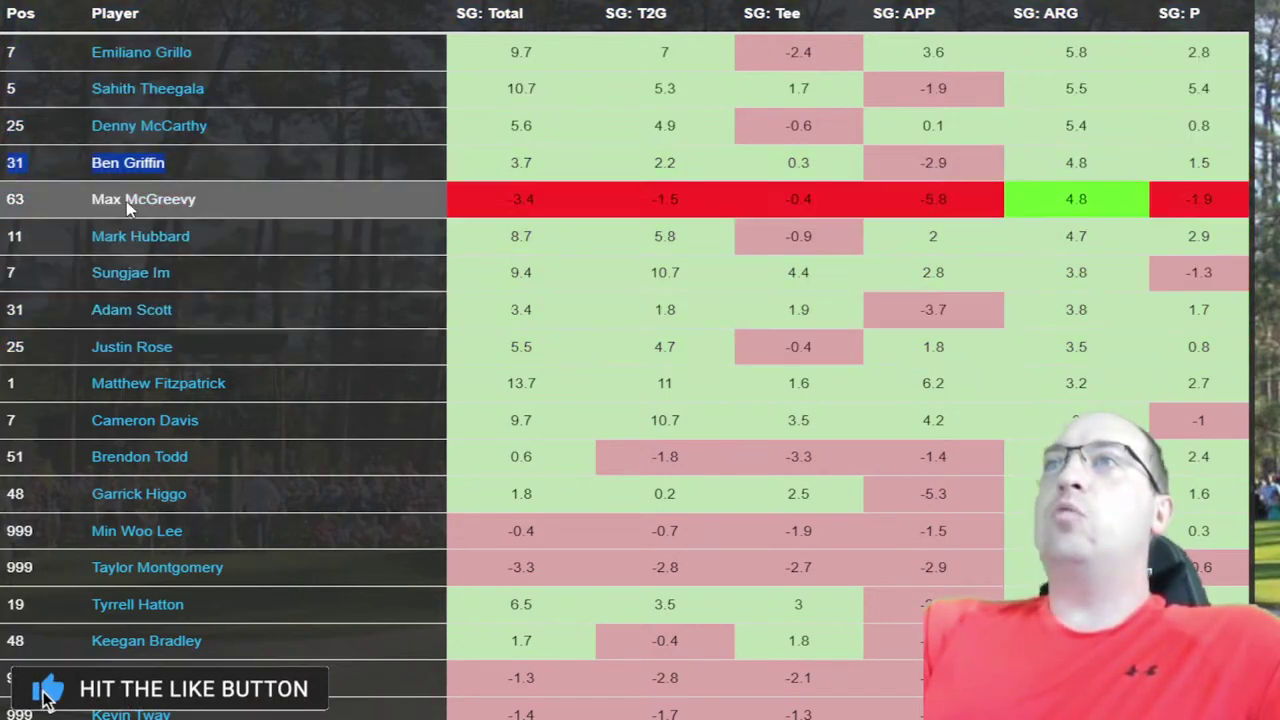
triple_click(238, 312)
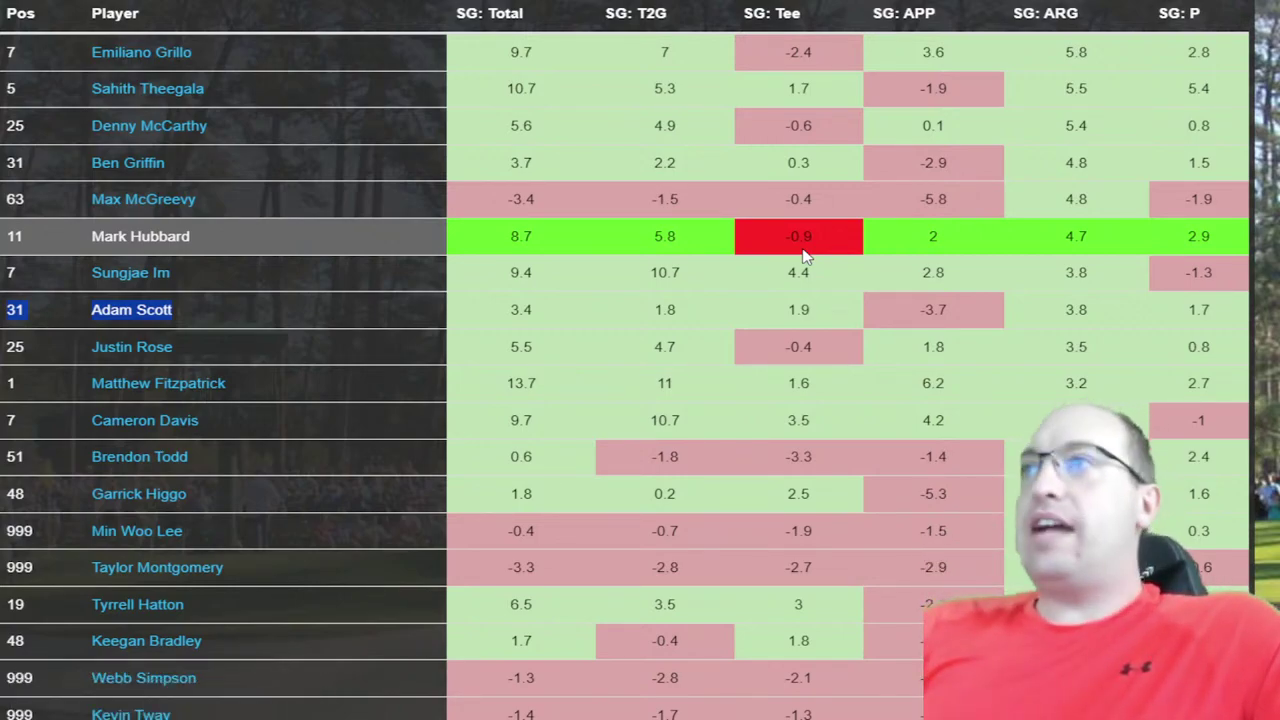
- Sort the tournament results by highest strokes gained putting and highlight Jordan Spieth, Patrick Cantlay, Sahith Theegala and Taylor Moore
click(1147, 18)
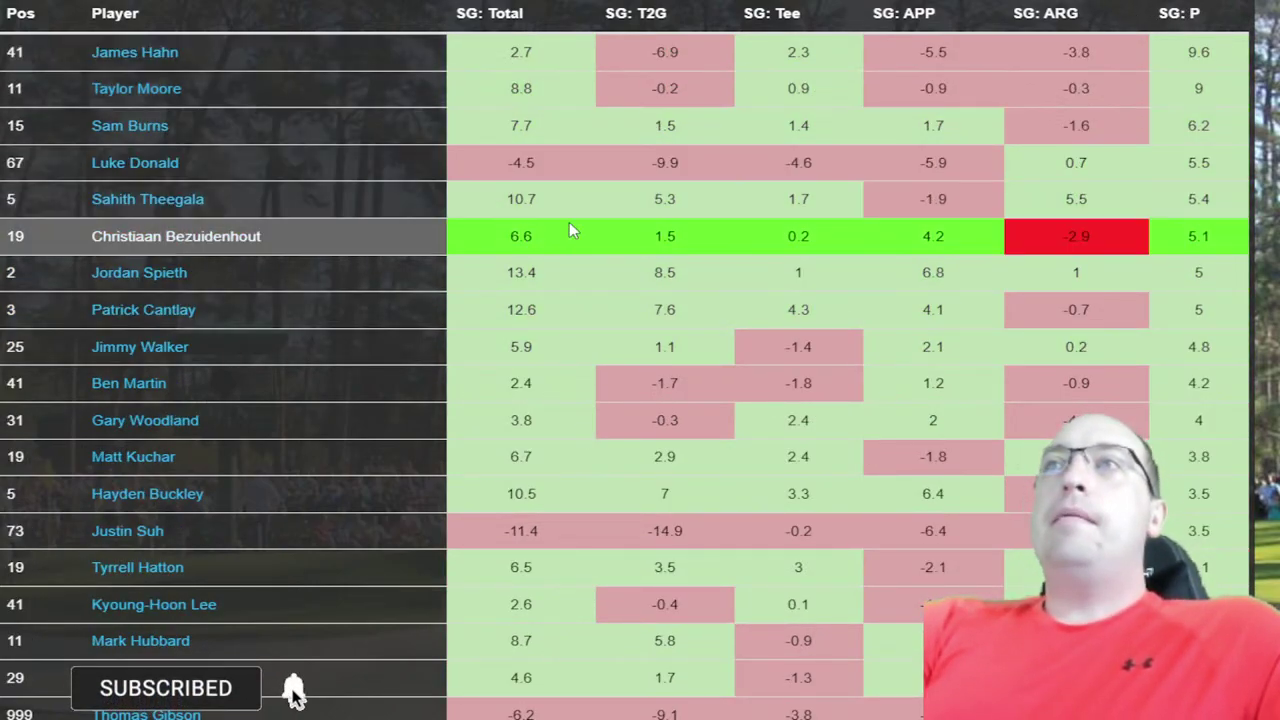
drag(195, 272, 289, 310)
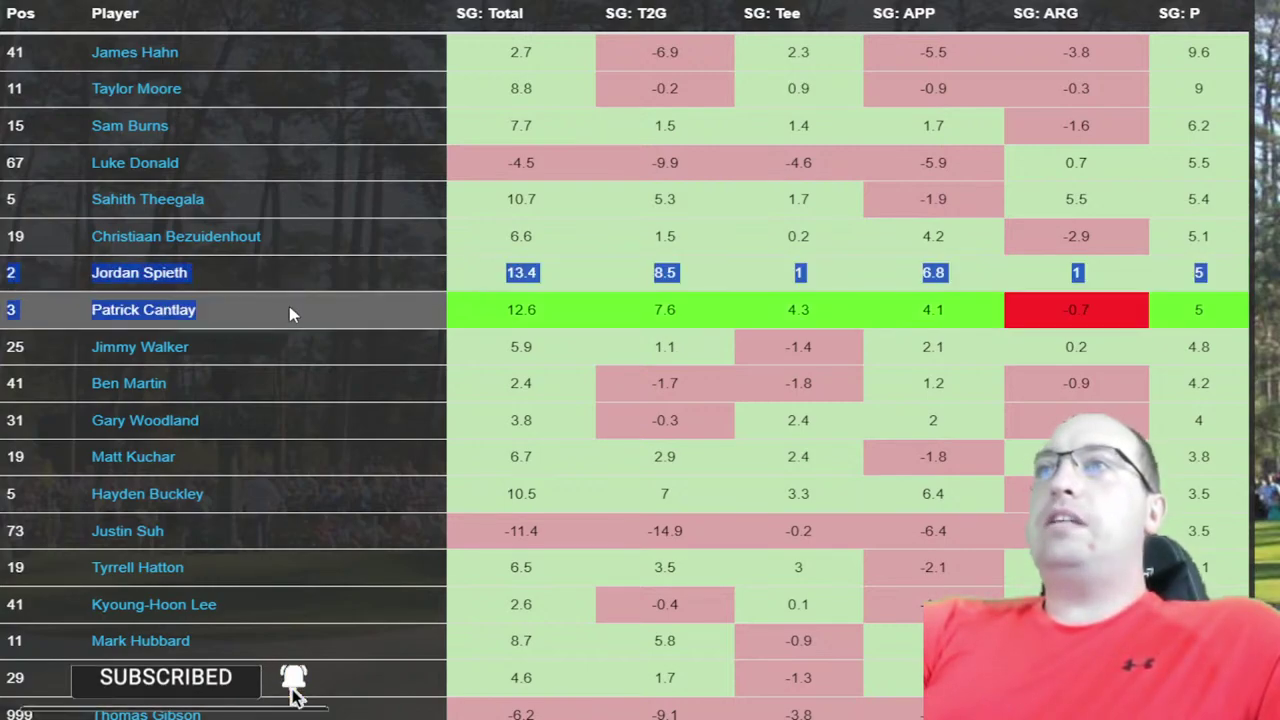
drag(4, 199, 1259, 200)
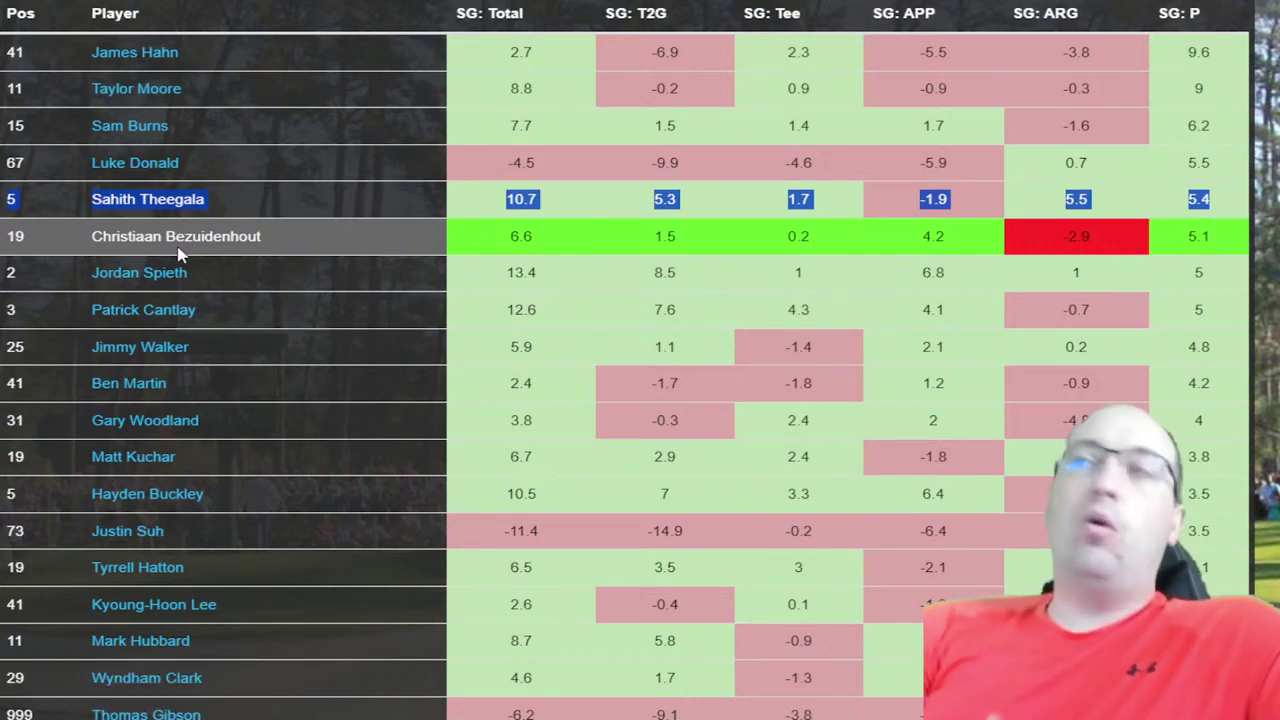
drag(31, 91, 244, 107)
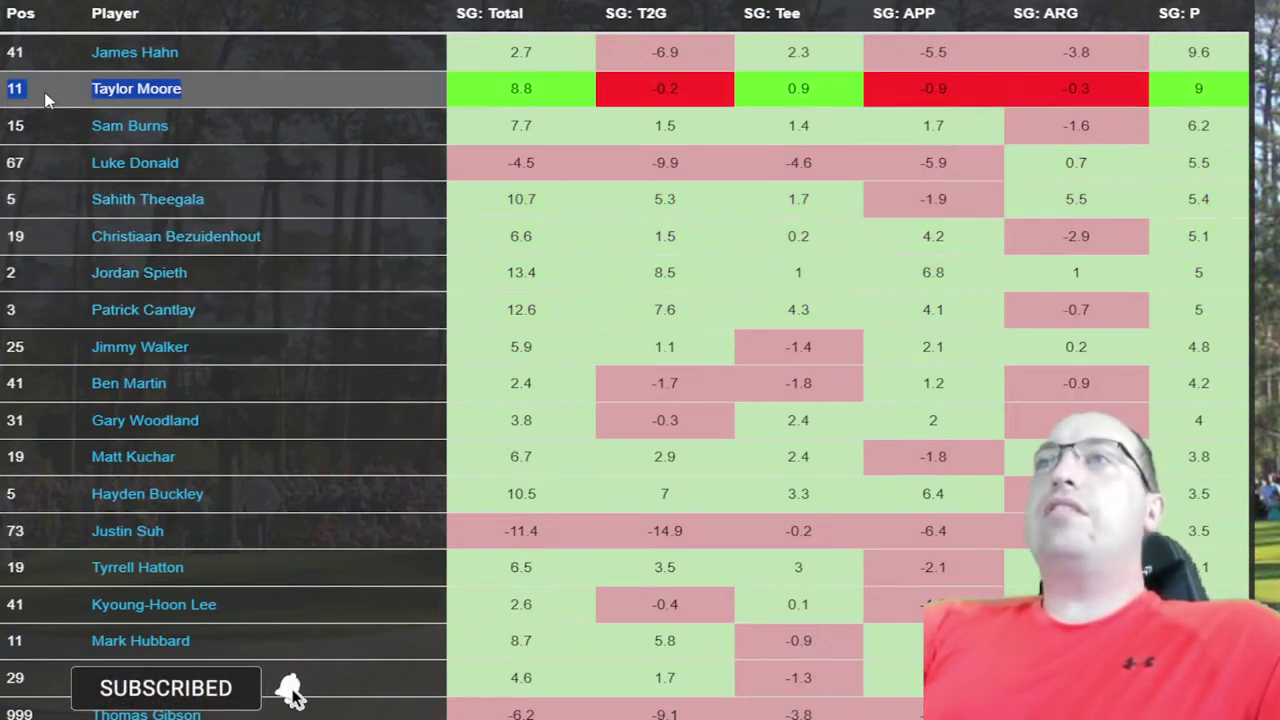
- Compare the approach and putting rankings, and check both categories in the average strokes gained per round chart for Top 10 finishers
click(905, 13)
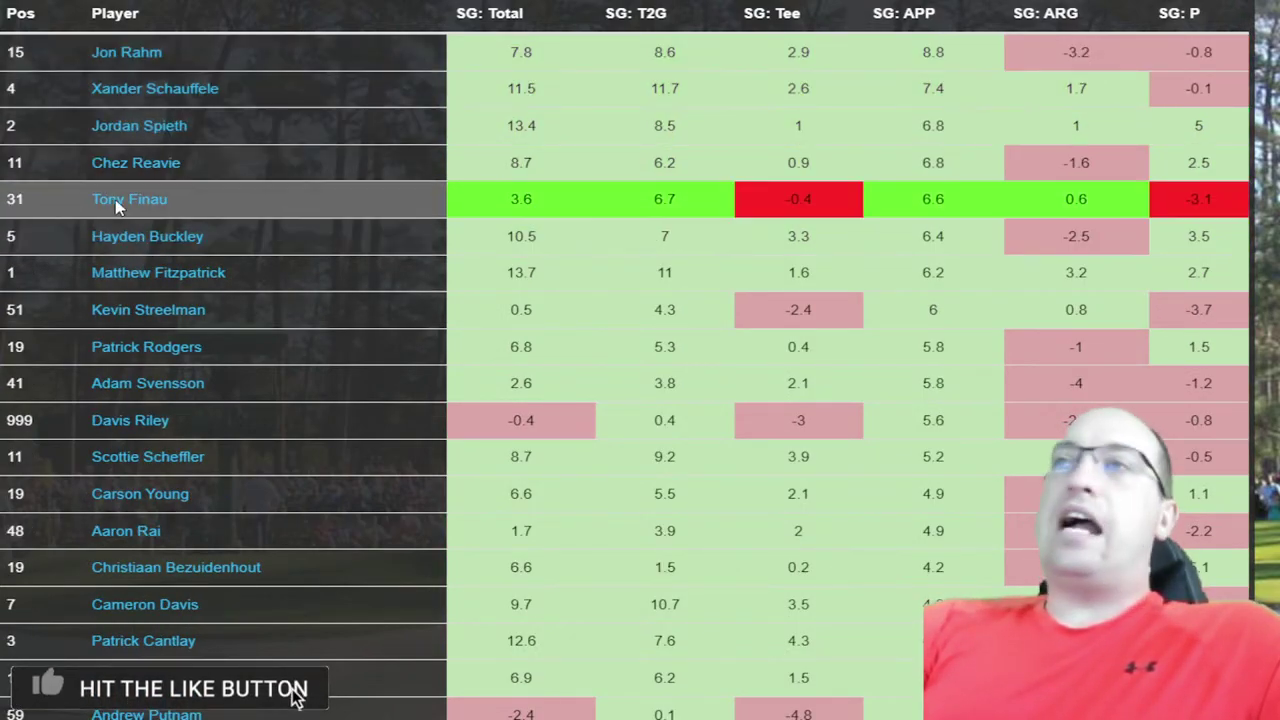
click(1177, 13)
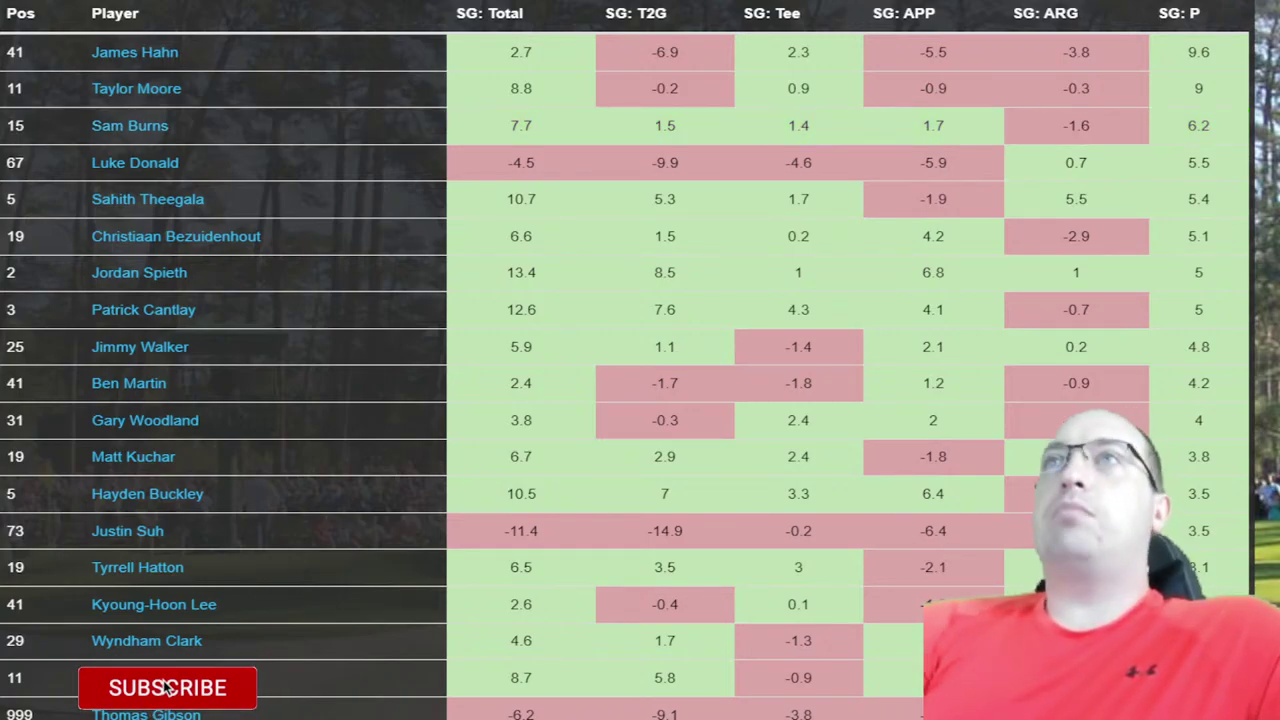
scroll(308, 318, down, 15)
scroll(308, 318, down, 3)
mouse_move(405, 280)
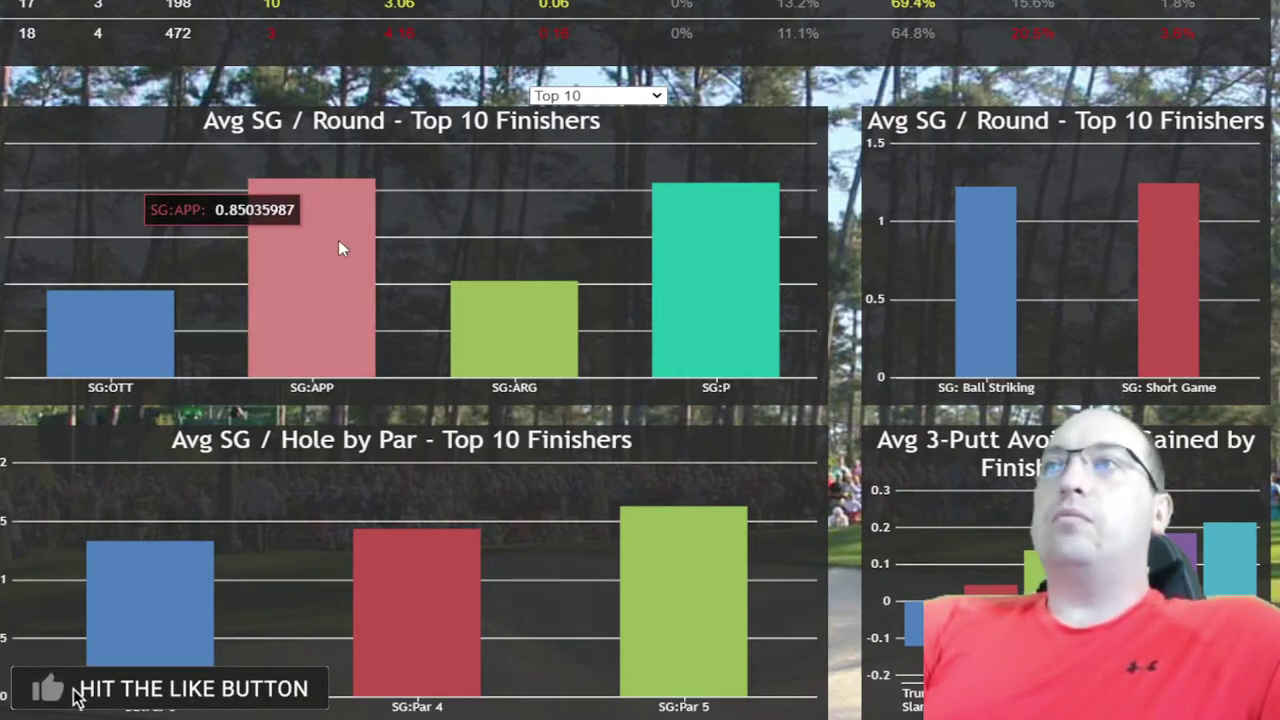
mouse_move(660, 226)
- Highlight the 2022 tournament results from Jordan Spieth to Scott Piercy and review their strokes gained in each category
scroll(660, 226, up, 6)
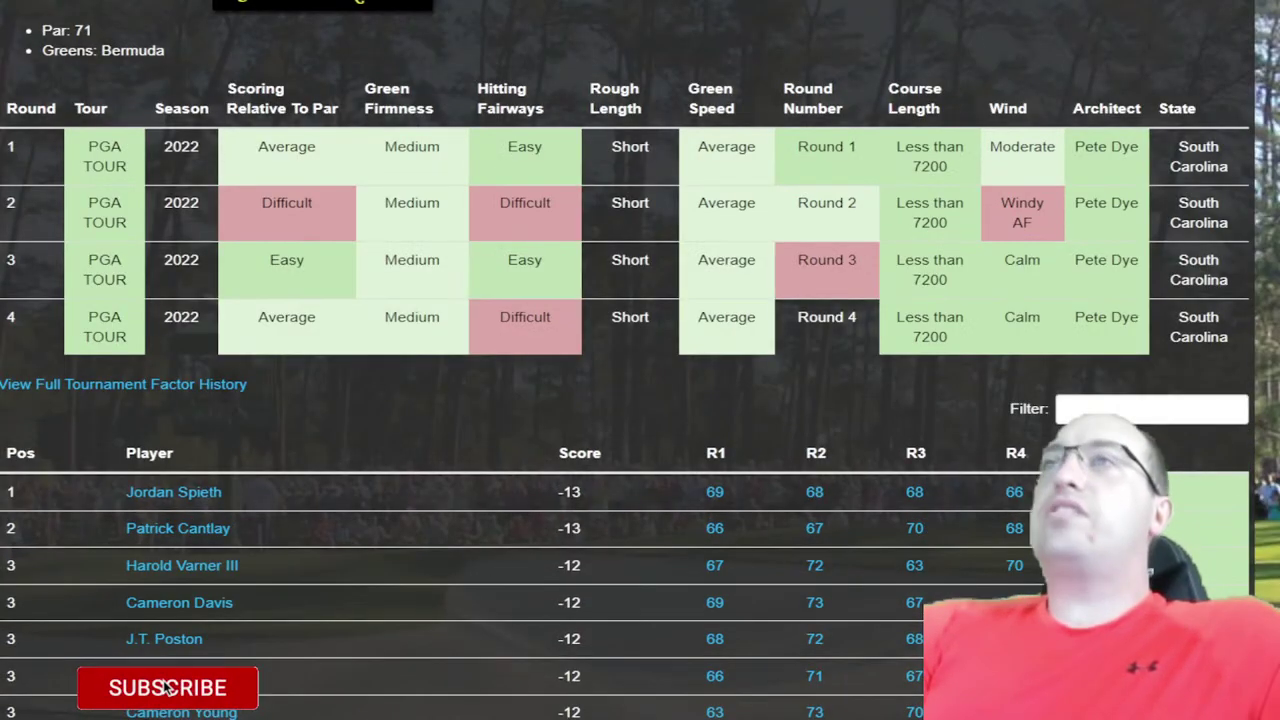
mouse_move(122, 20)
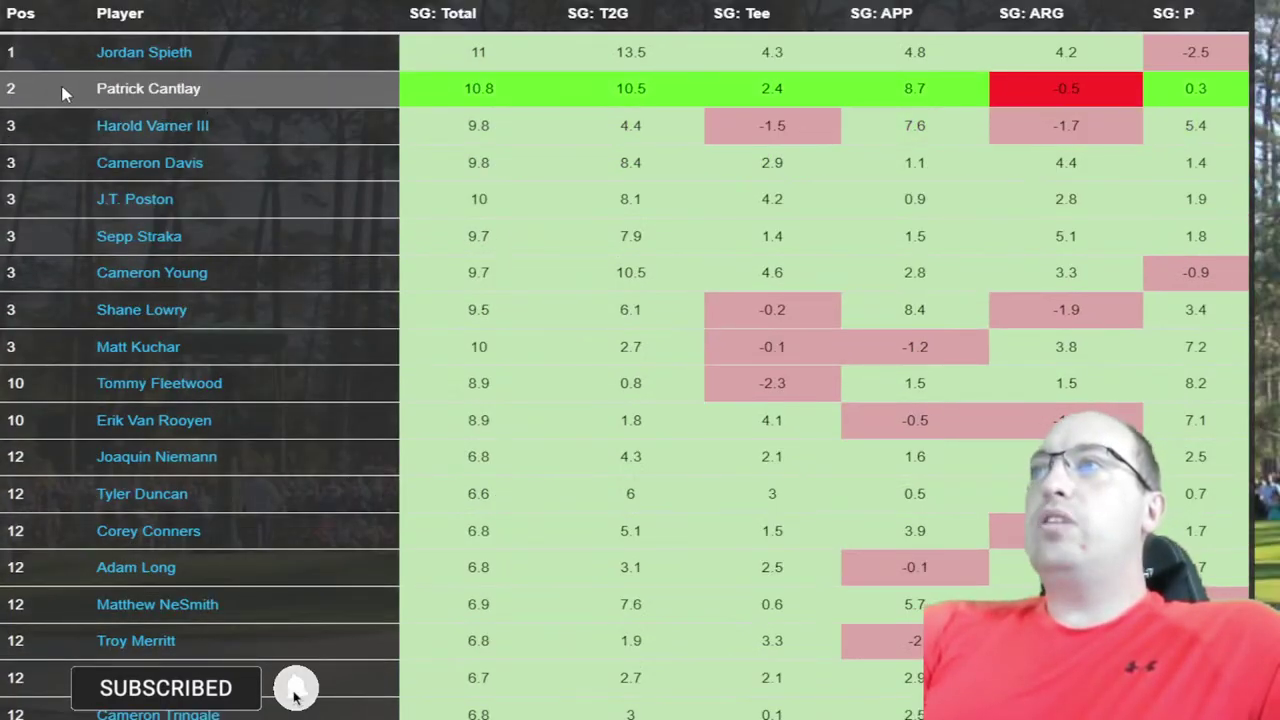
drag(12, 52, 1000, 604)
drag(295, 698, 267, 698)
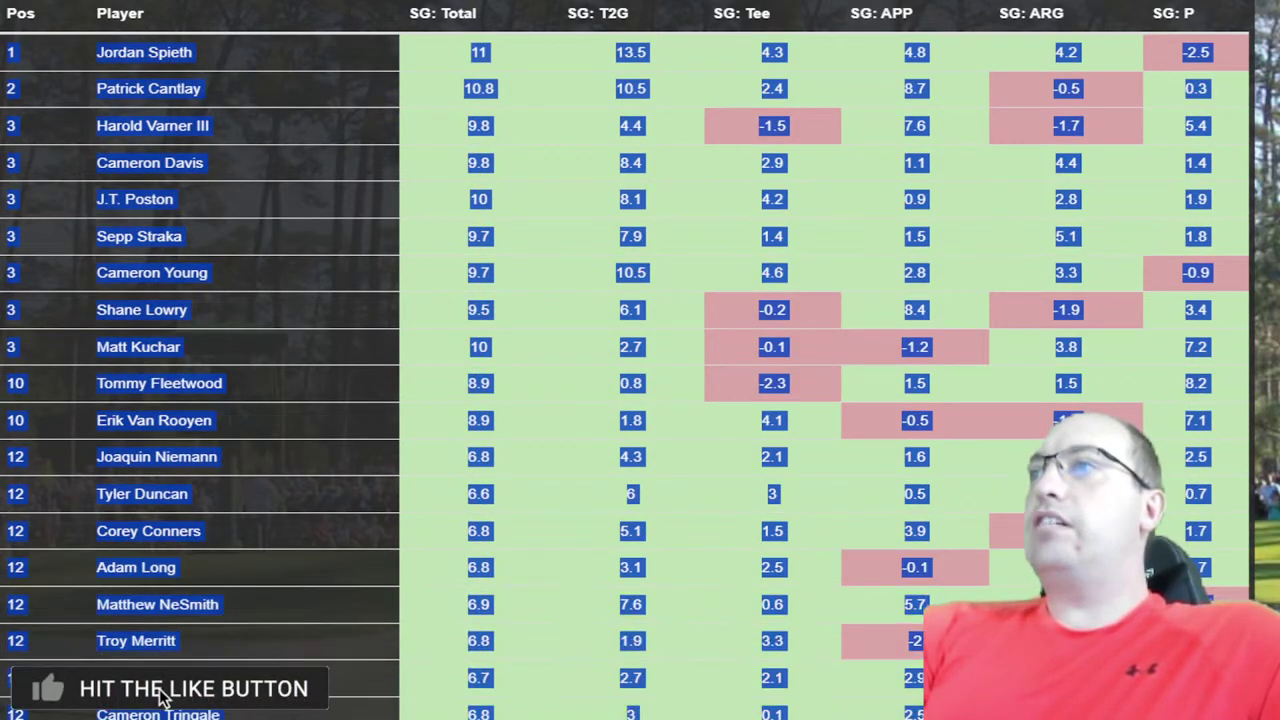
scroll(750, 260, down, 1)
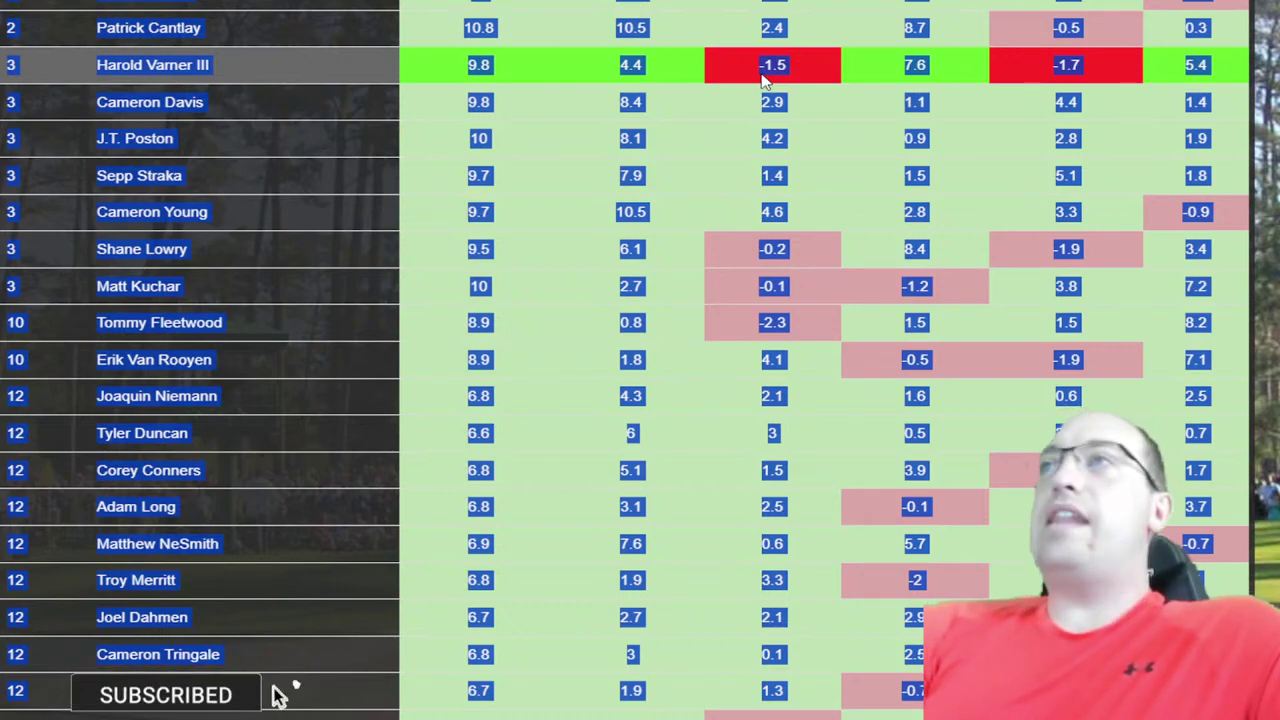
scroll(745, 246, down, 1)
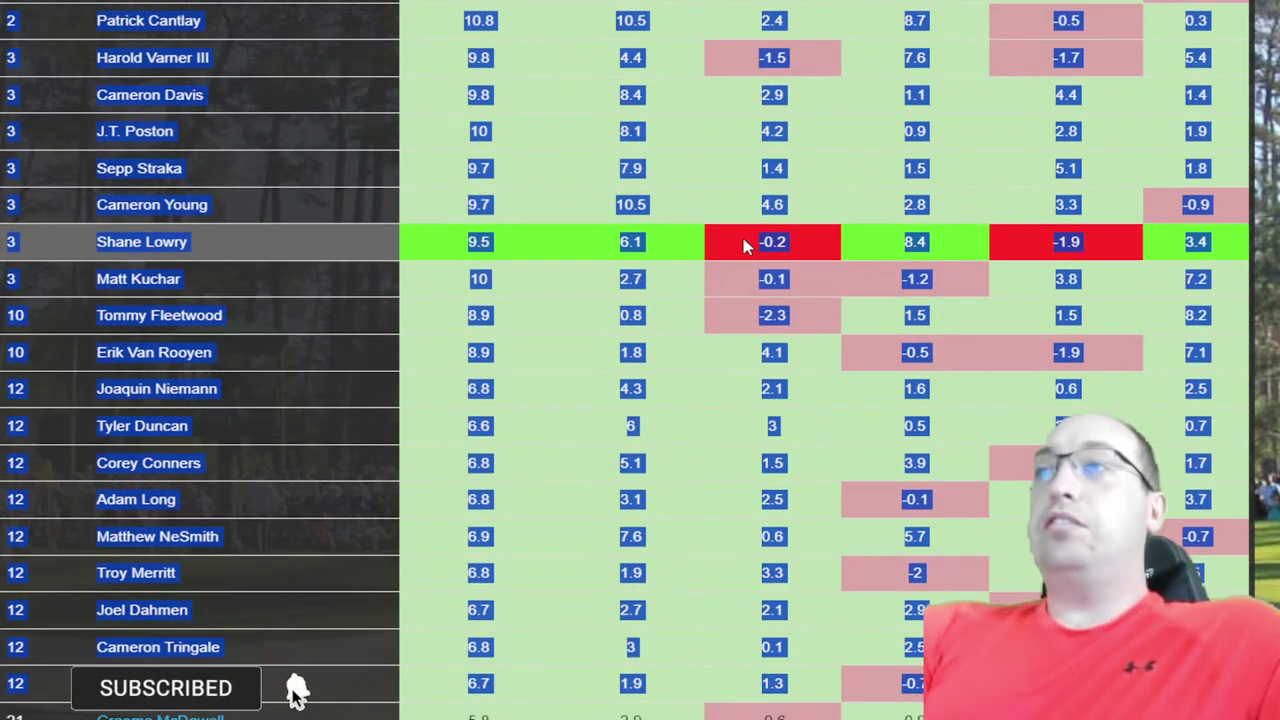
scroll(745, 246, down, 2)
scroll(745, 246, up, 1)
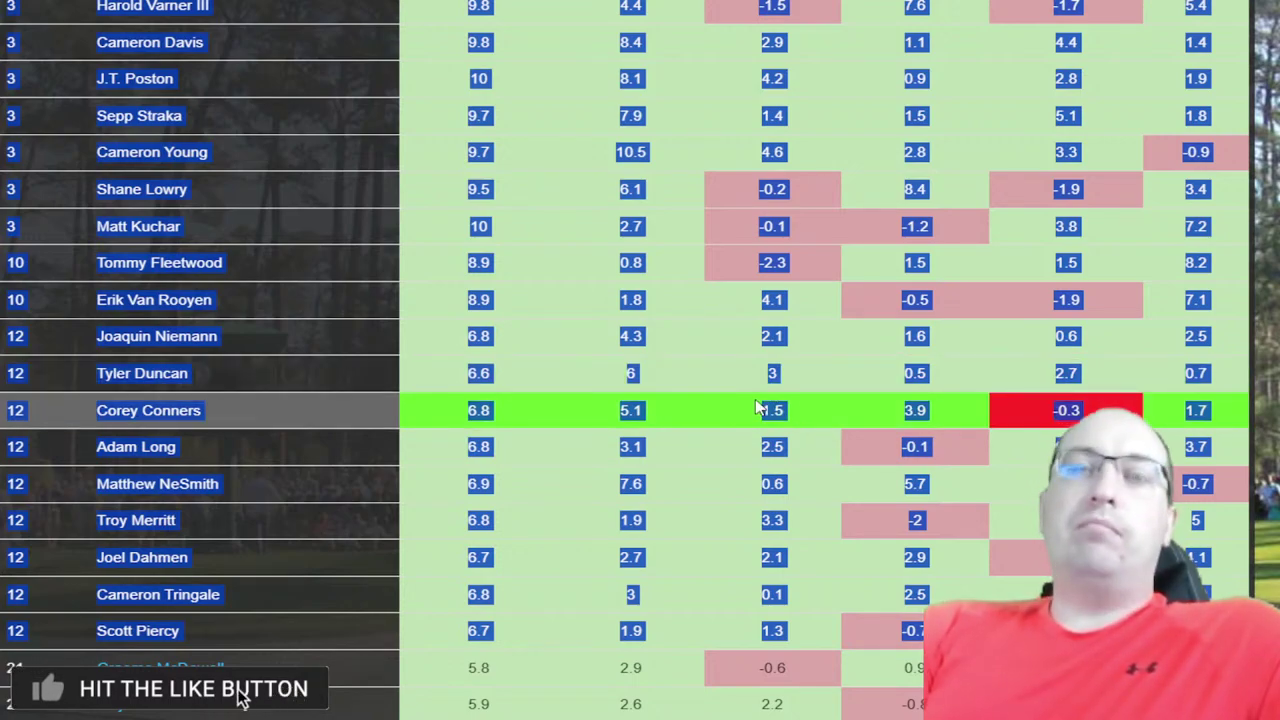
scroll(874, 146, up, 3)
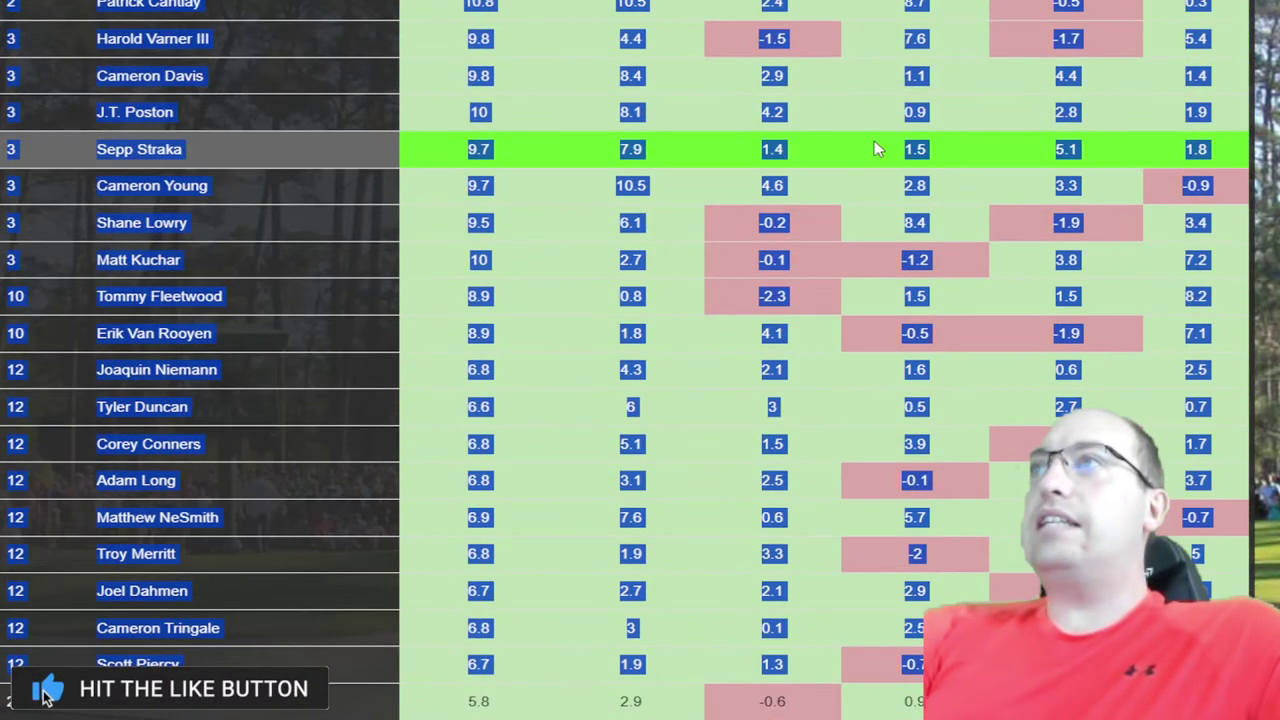
- Sort the 2022 results by highest strokes gained off the tee and highlight the leaders, including Jordan Spieth, J.T. Poston and Erik Van Rooyen
click(741, 13)
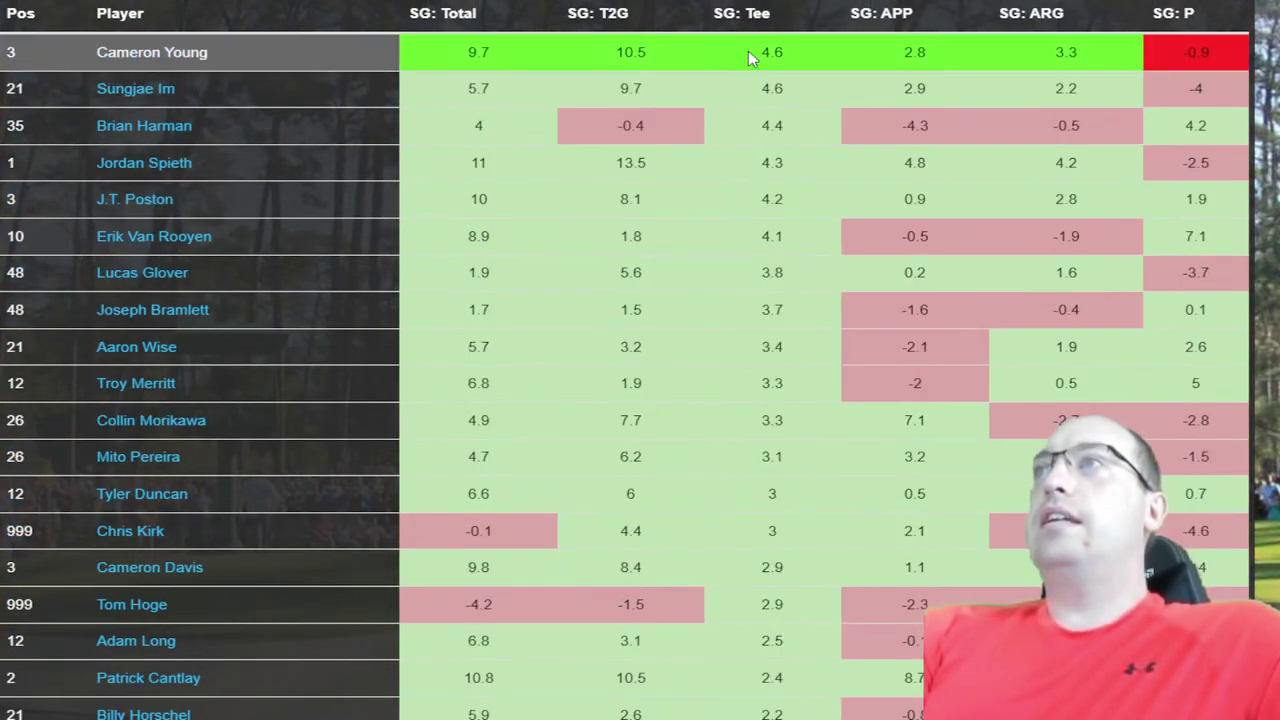
drag(761, 54, 3, 138)
click(7, 165)
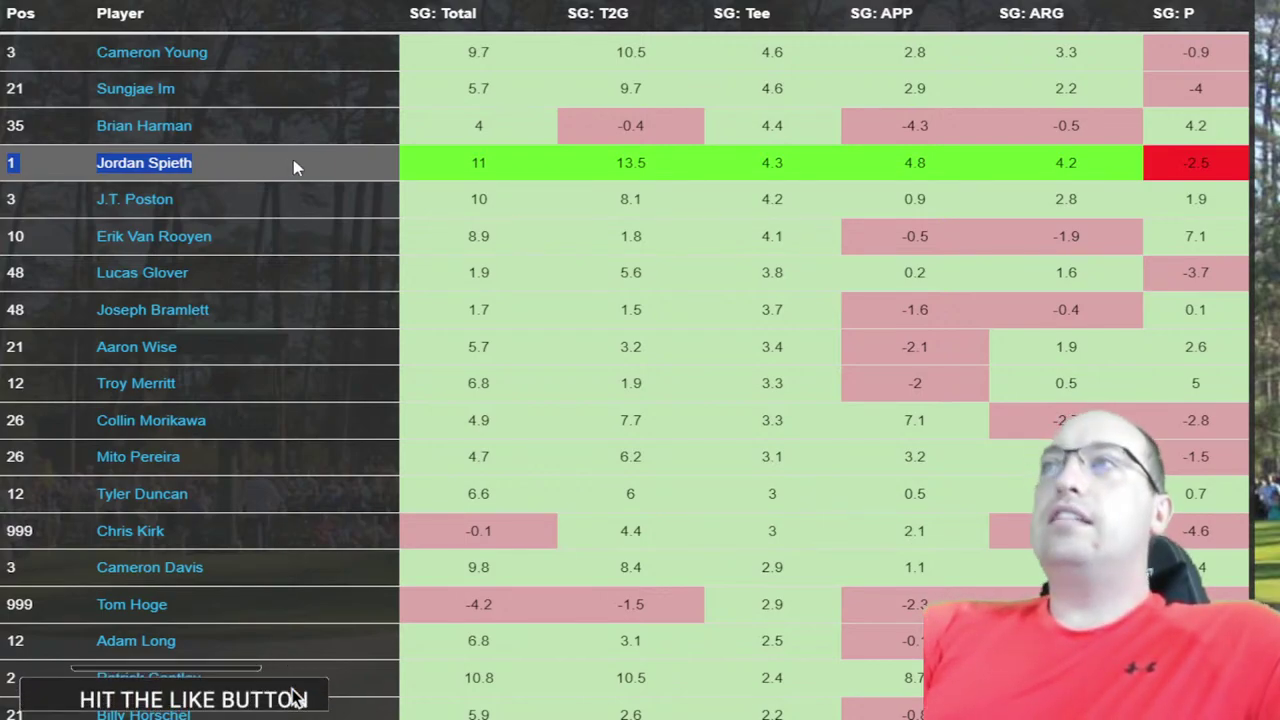
drag(4, 200, 566, 196)
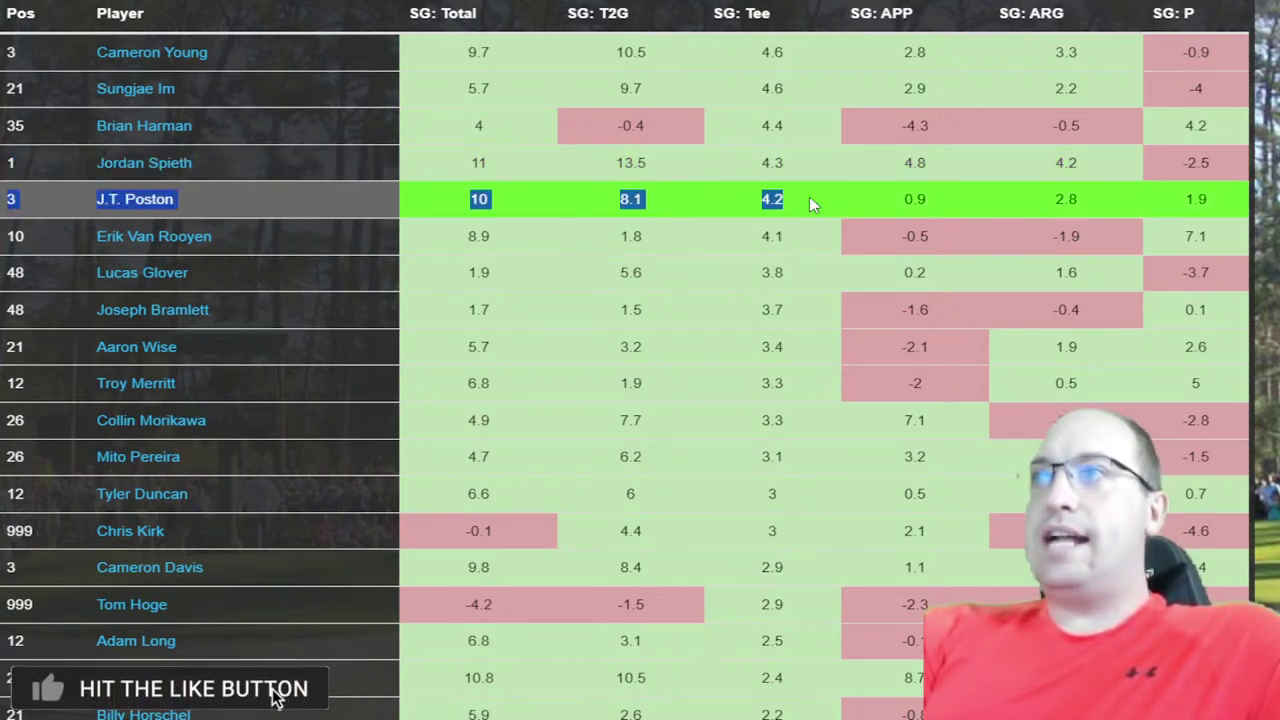
drag(4, 237, 592, 233)
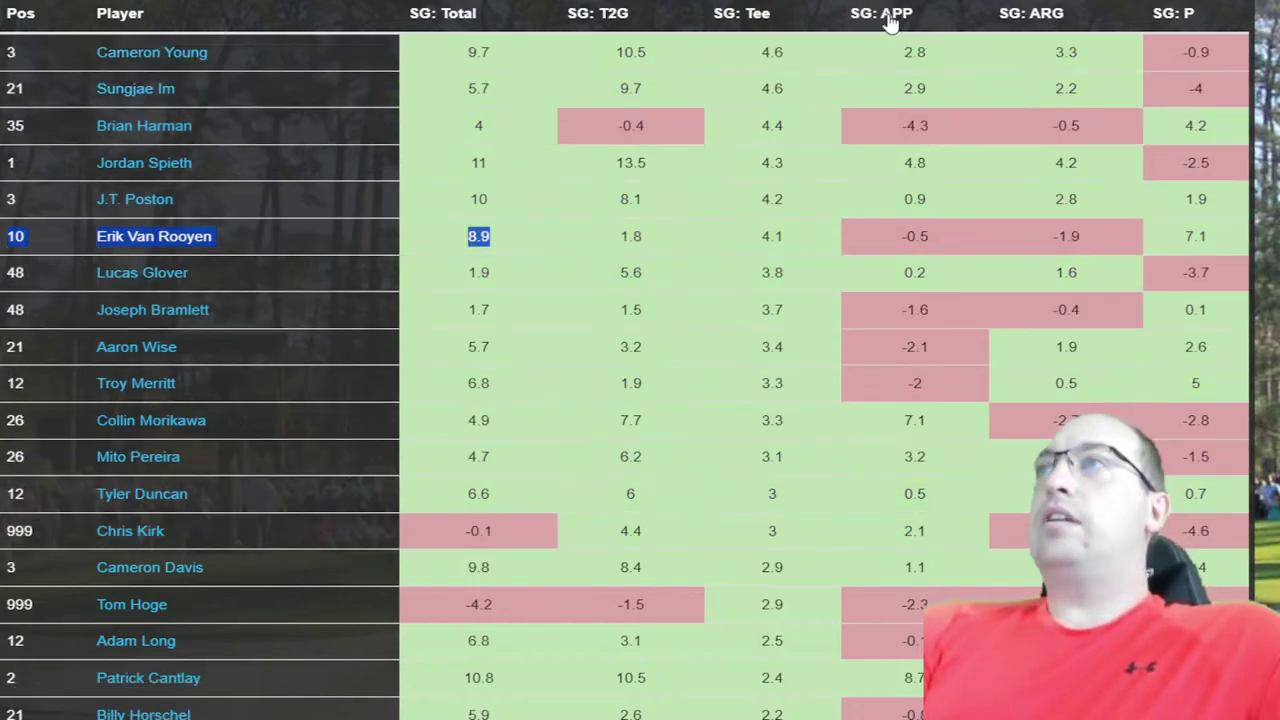
- Sort the 2022 results by highest strokes gained on approach and highlight leading players, including Collin Morikawa, Branden Grace and Jordan Spieth
click(888, 20)
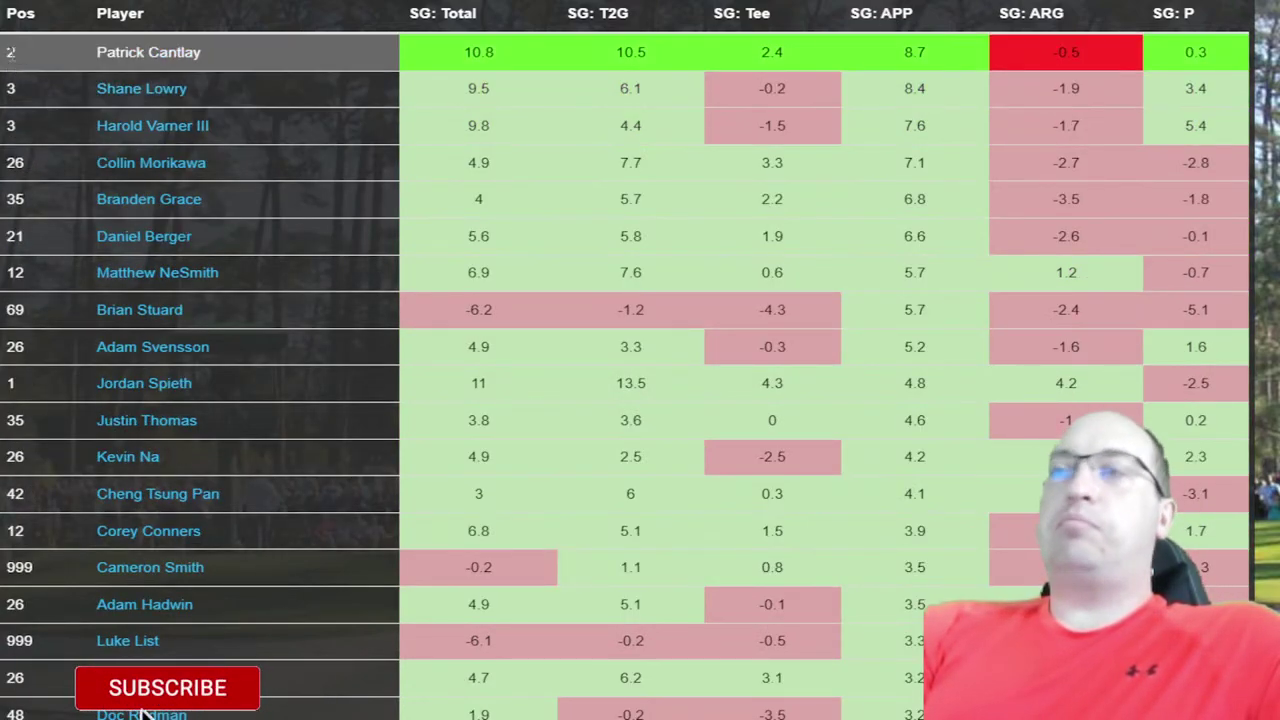
drag(66, 62, 1163, 190)
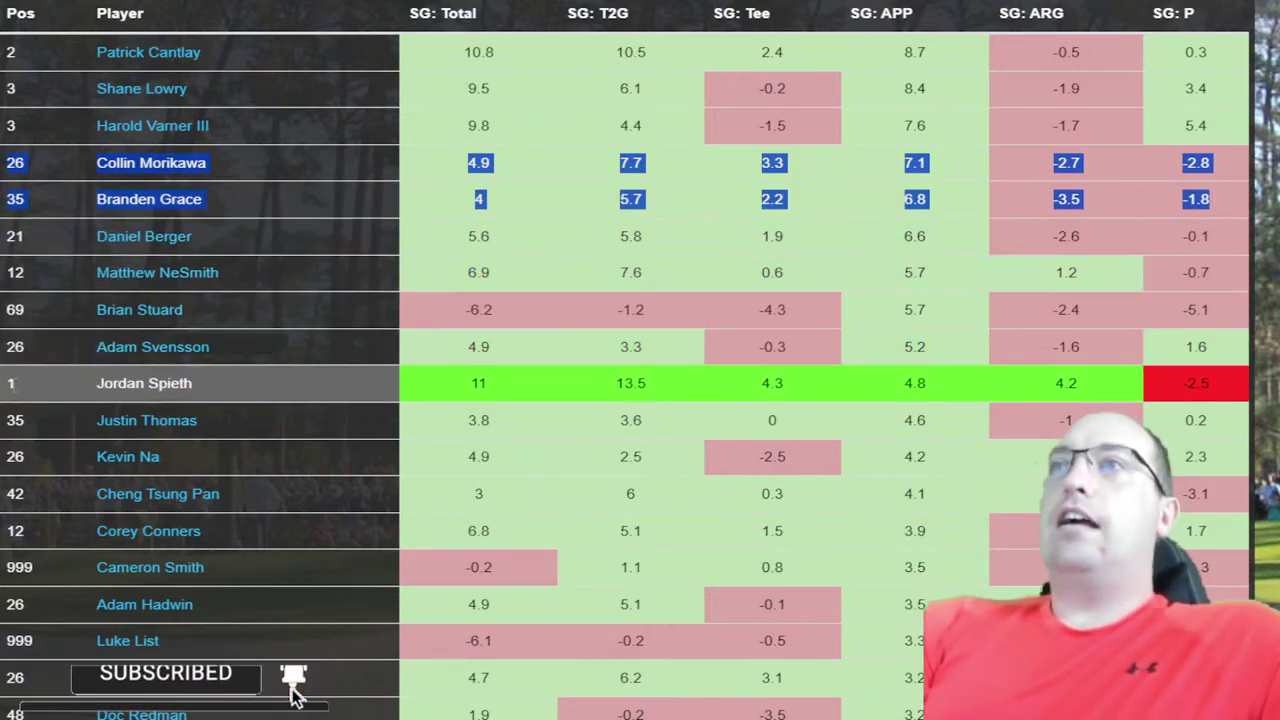
drag(4, 383, 337, 392)
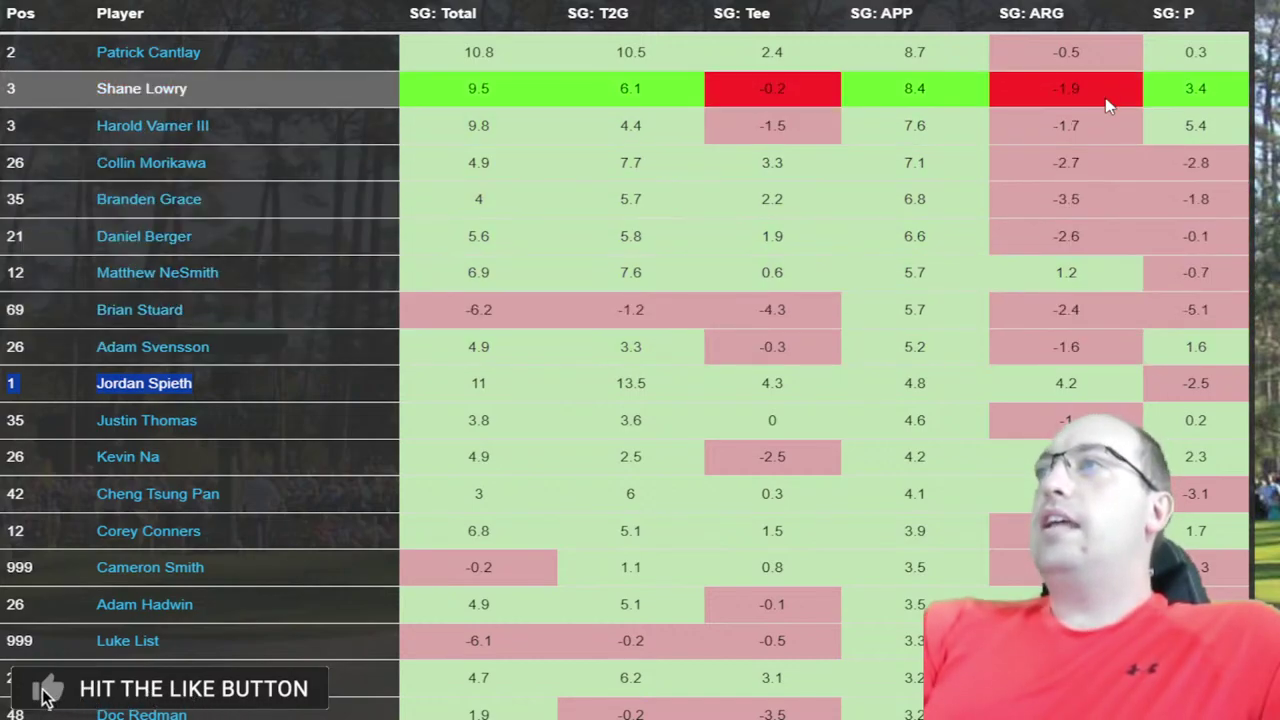
- Sort the 2022 results by highest strokes gained around the green and highlight the rows from Jordan Spieth down, Wesley Bryan, Luke Donald and Danny Willett
click(1066, 14)
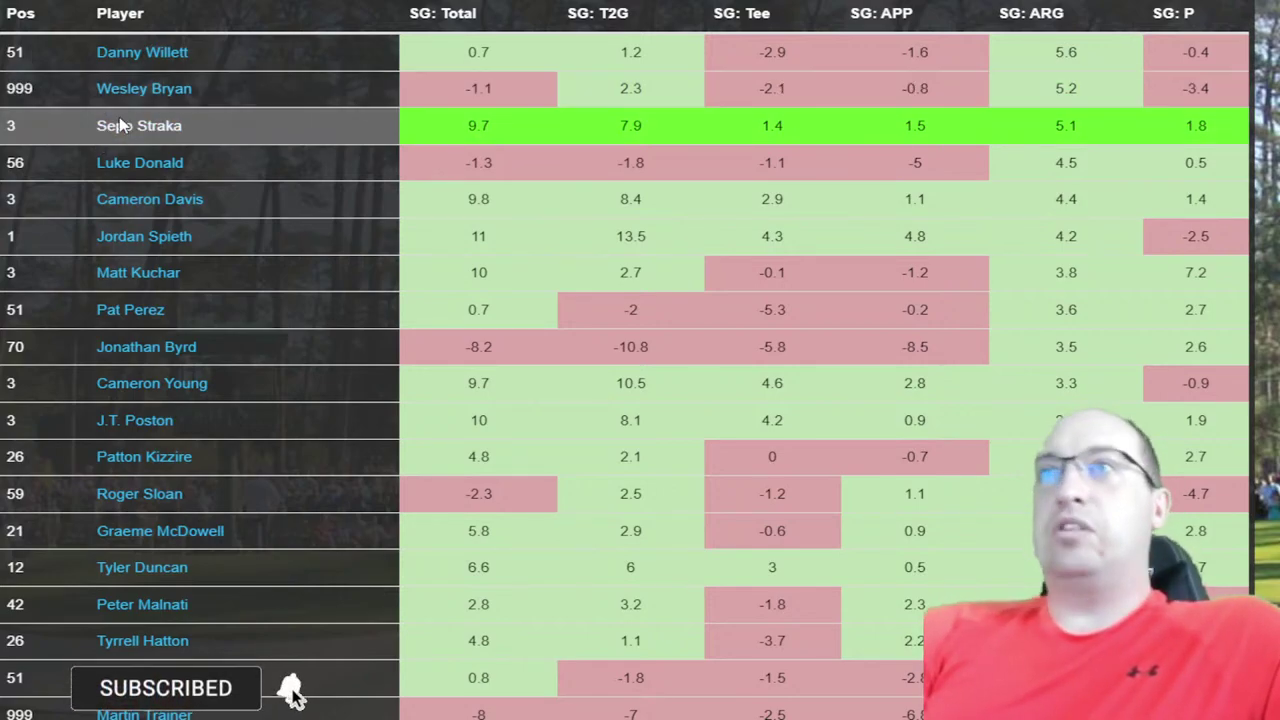
drag(10, 236, 800, 712)
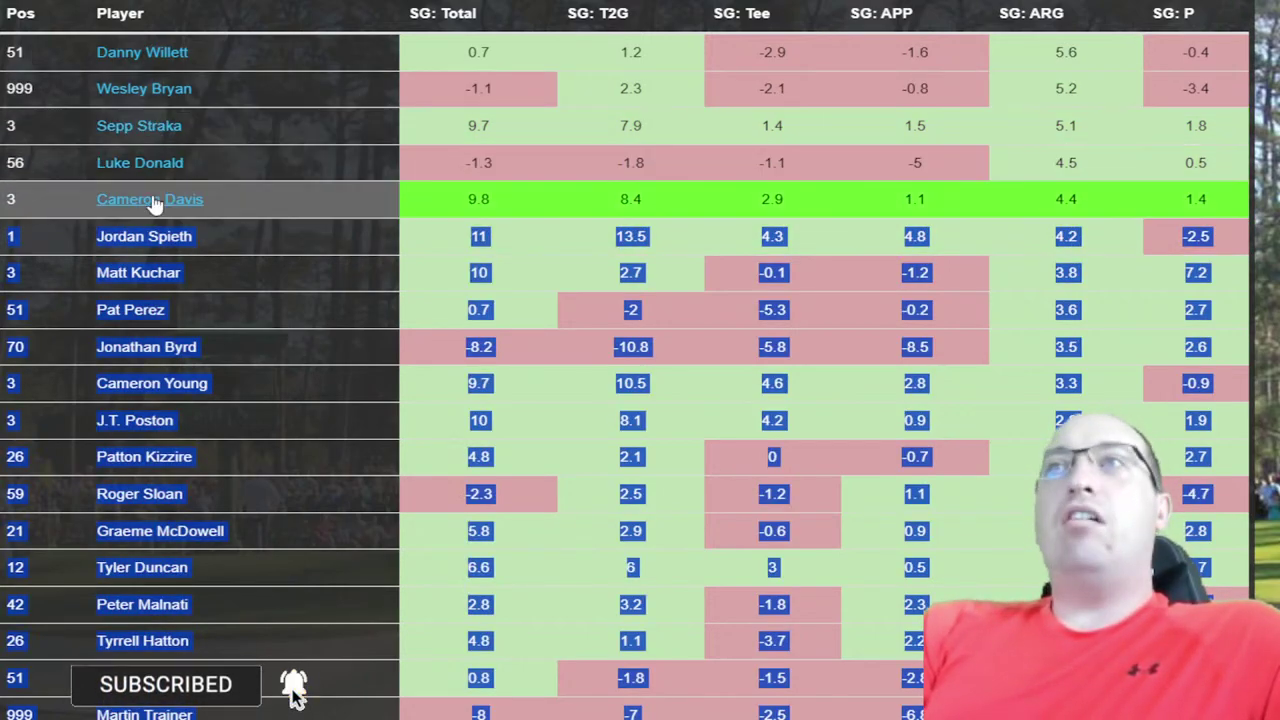
click(153, 203)
drag(6, 90, 1238, 95)
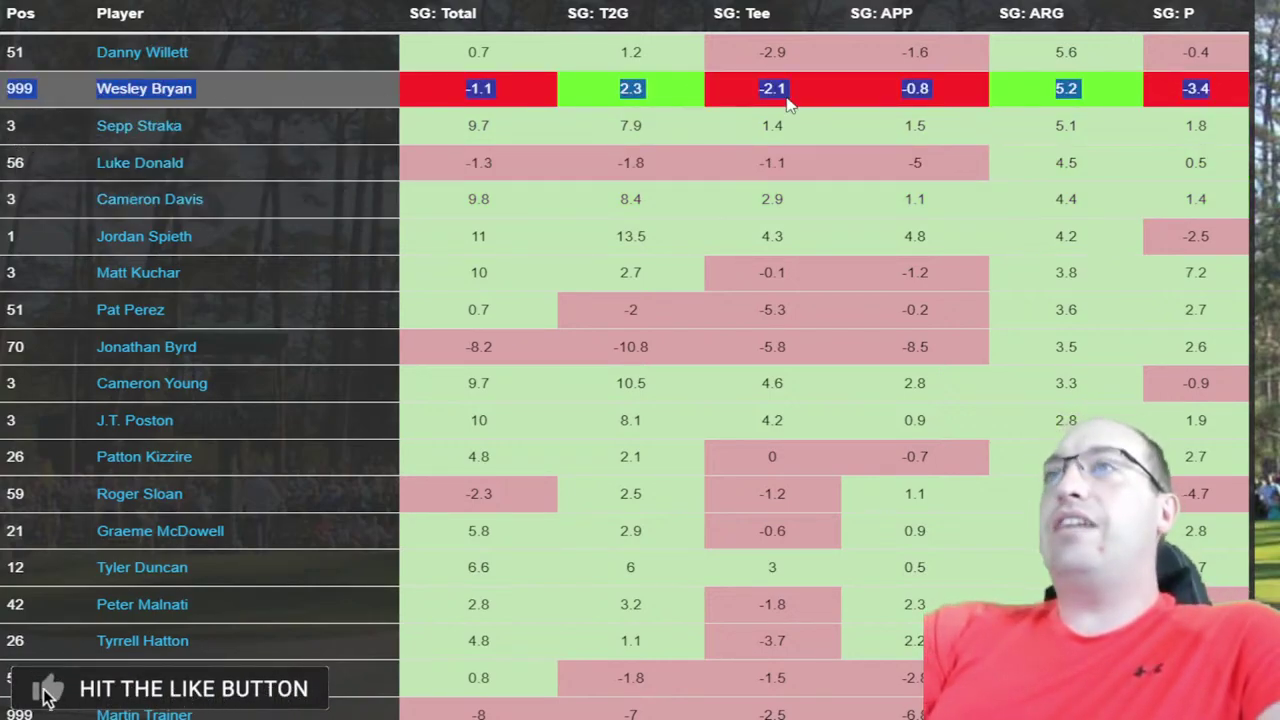
drag(12, 162, 349, 158)
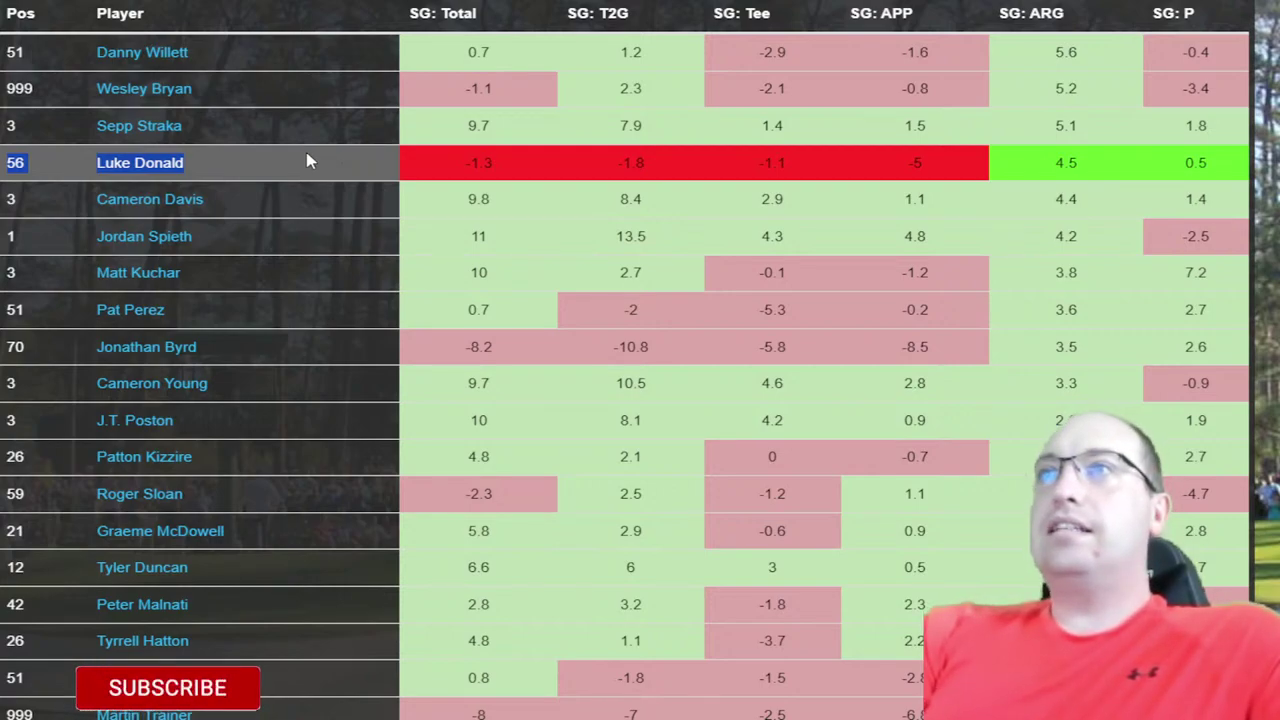
drag(3, 52, 31, 46)
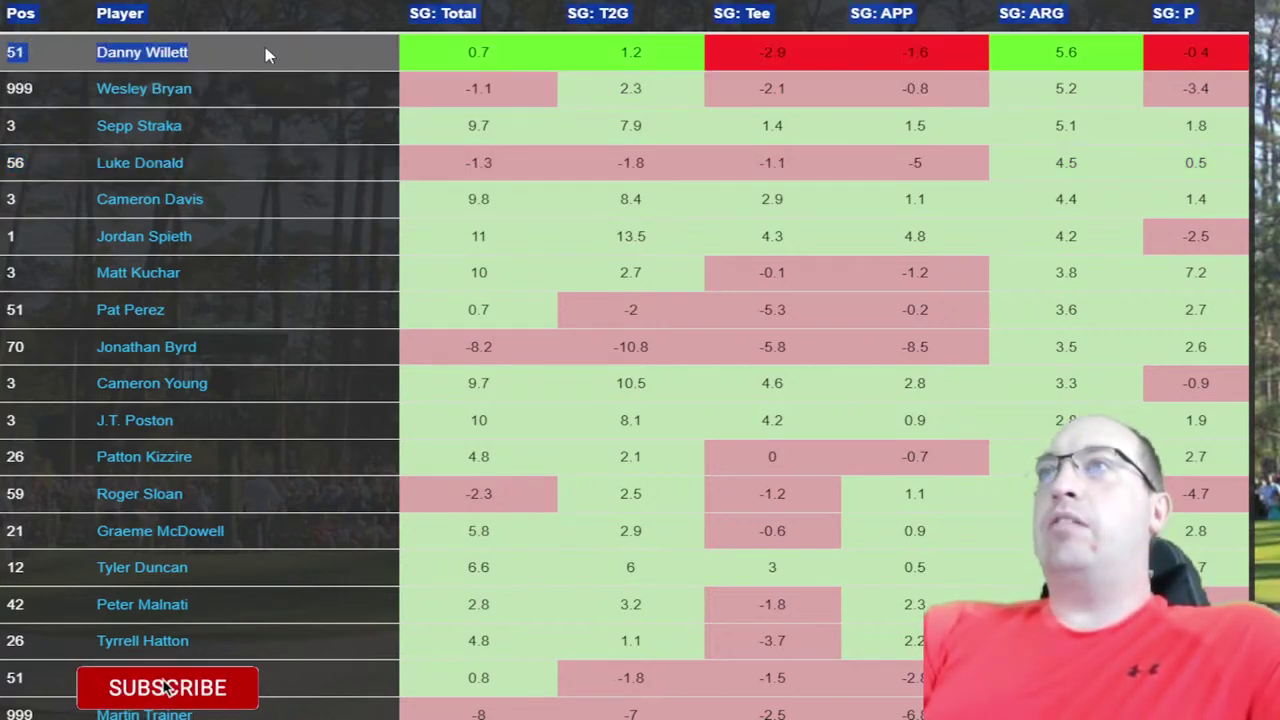
click(190, 52)
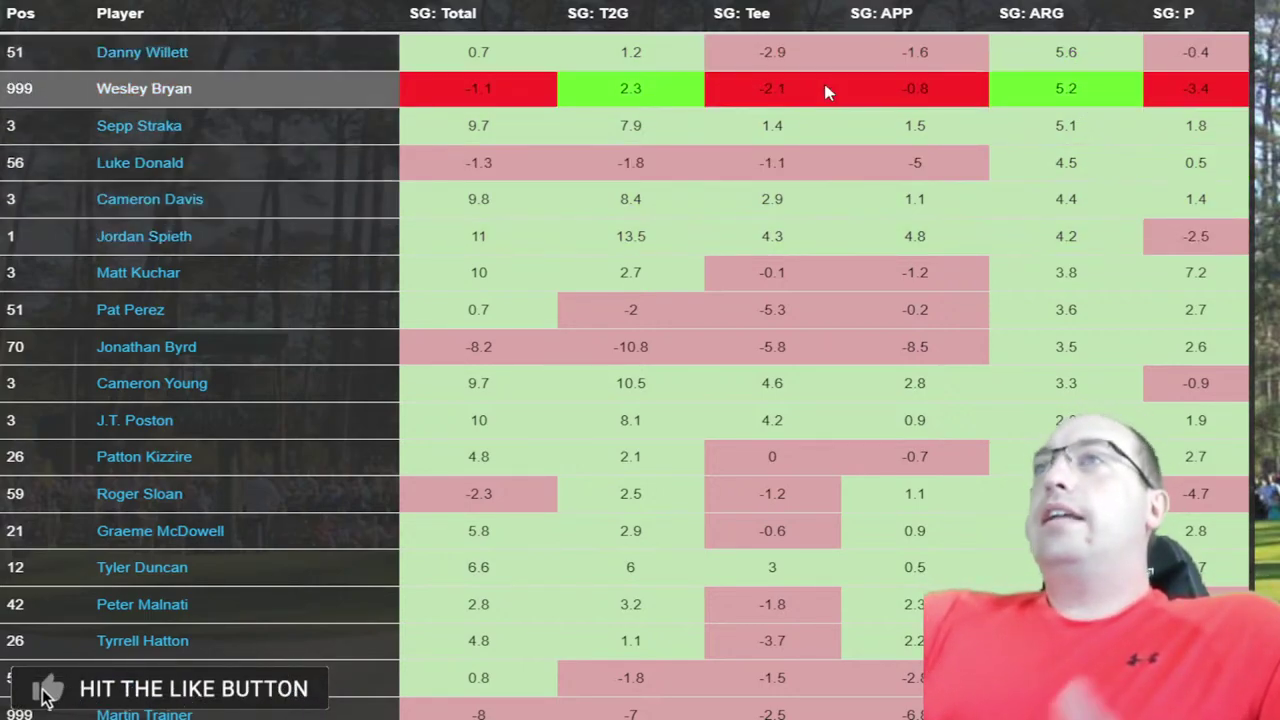
- Sort the 2022 results by highest strokes gained putting, highlight Hudson Swafford to Brendon Todd and compare putting with finishing positions
click(1180, 14)
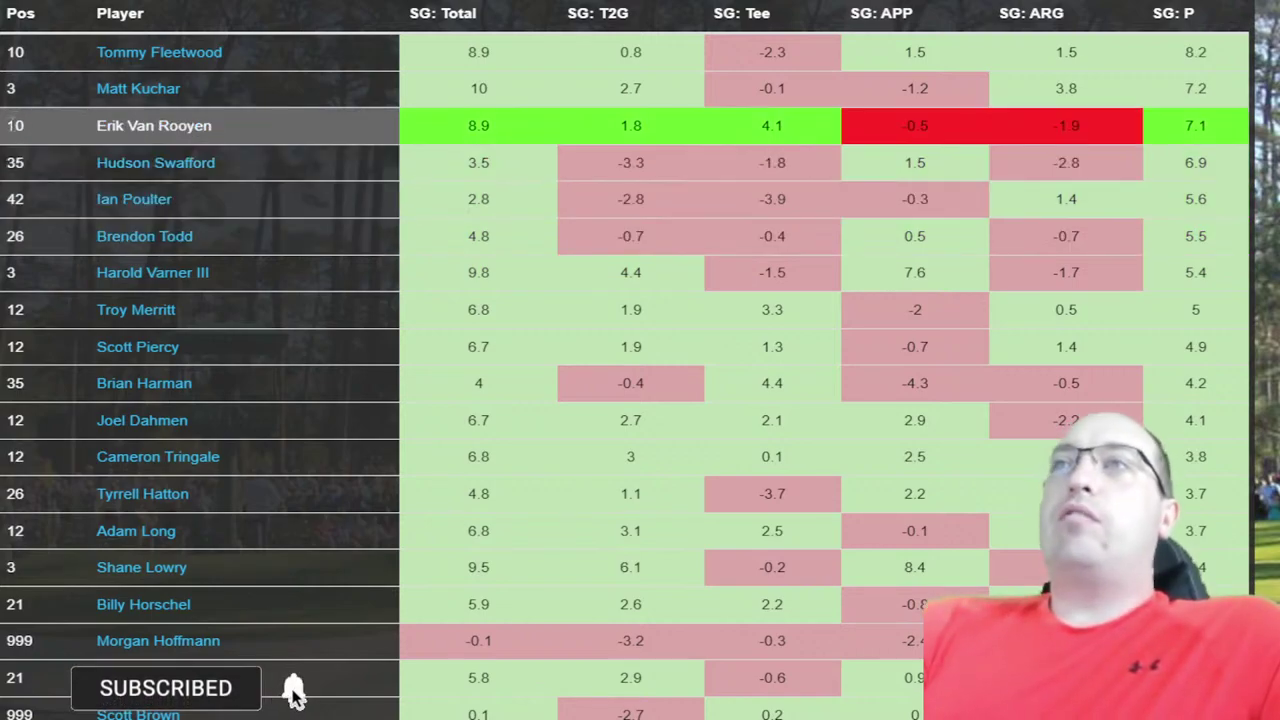
drag(6, 160, 245, 233)
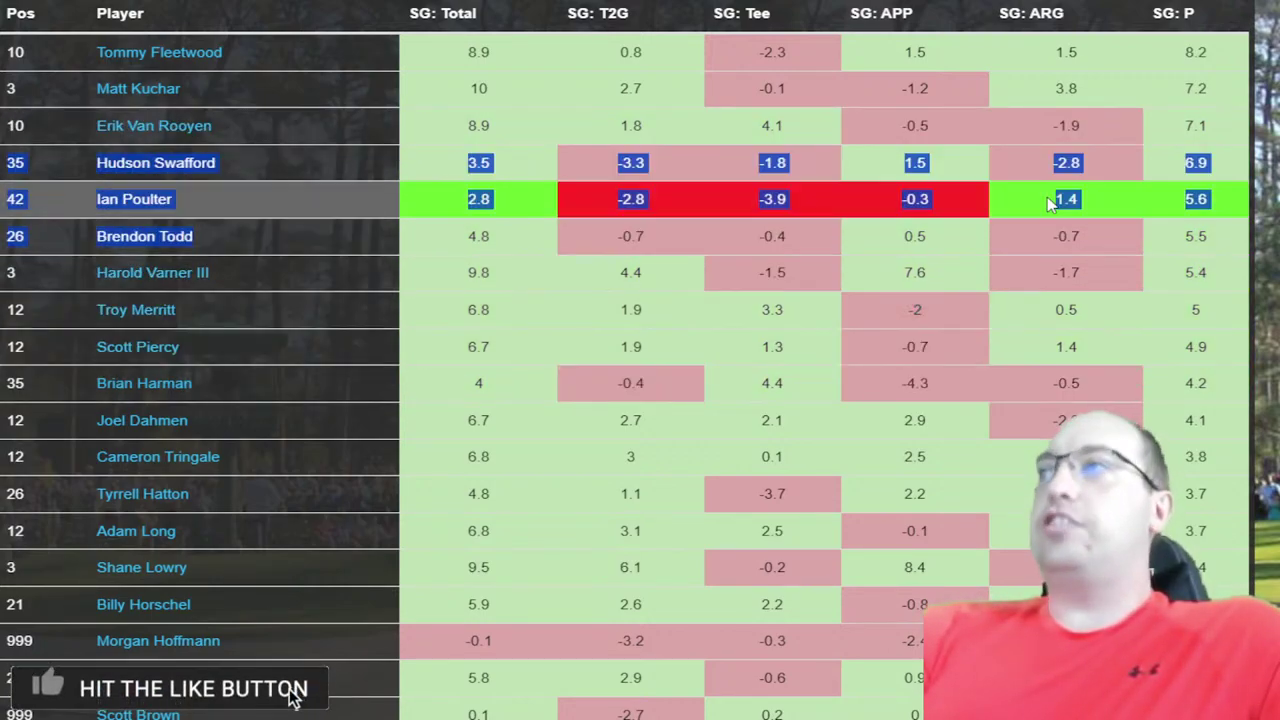
scroll(697, 533, down, 10)
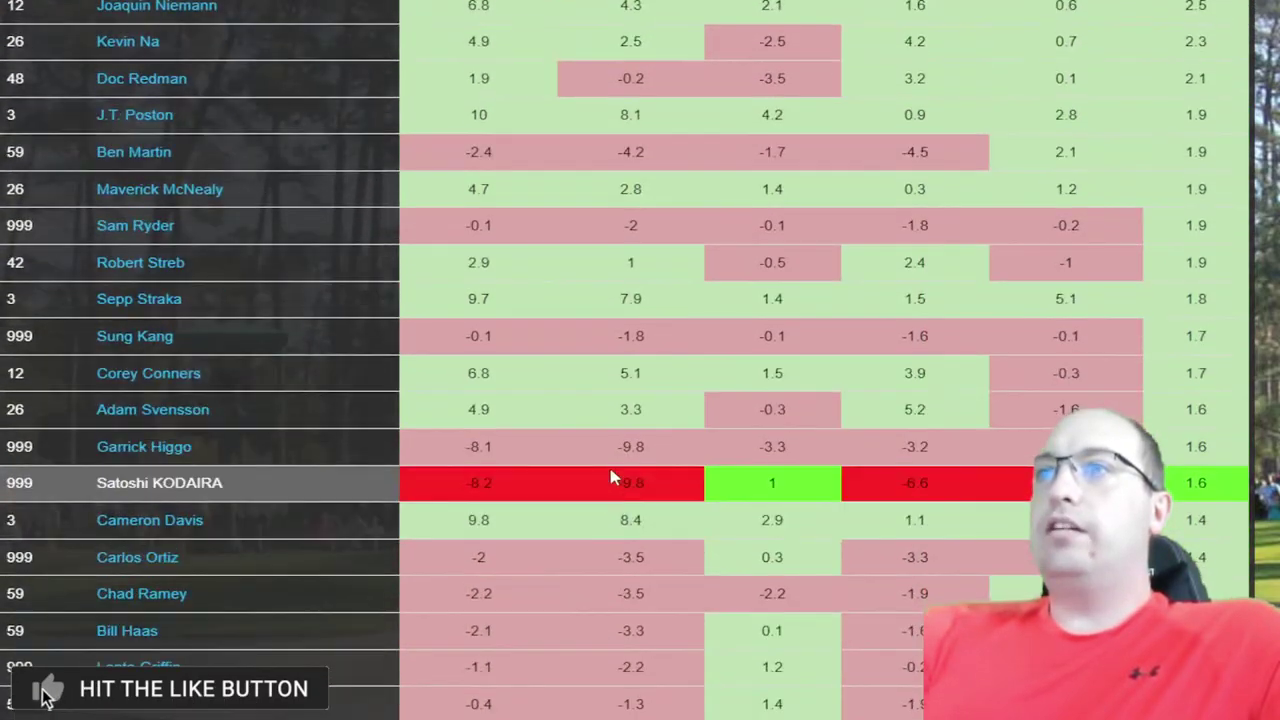
scroll(620, 460, down, 5)
scroll(645, 447, down, 2)
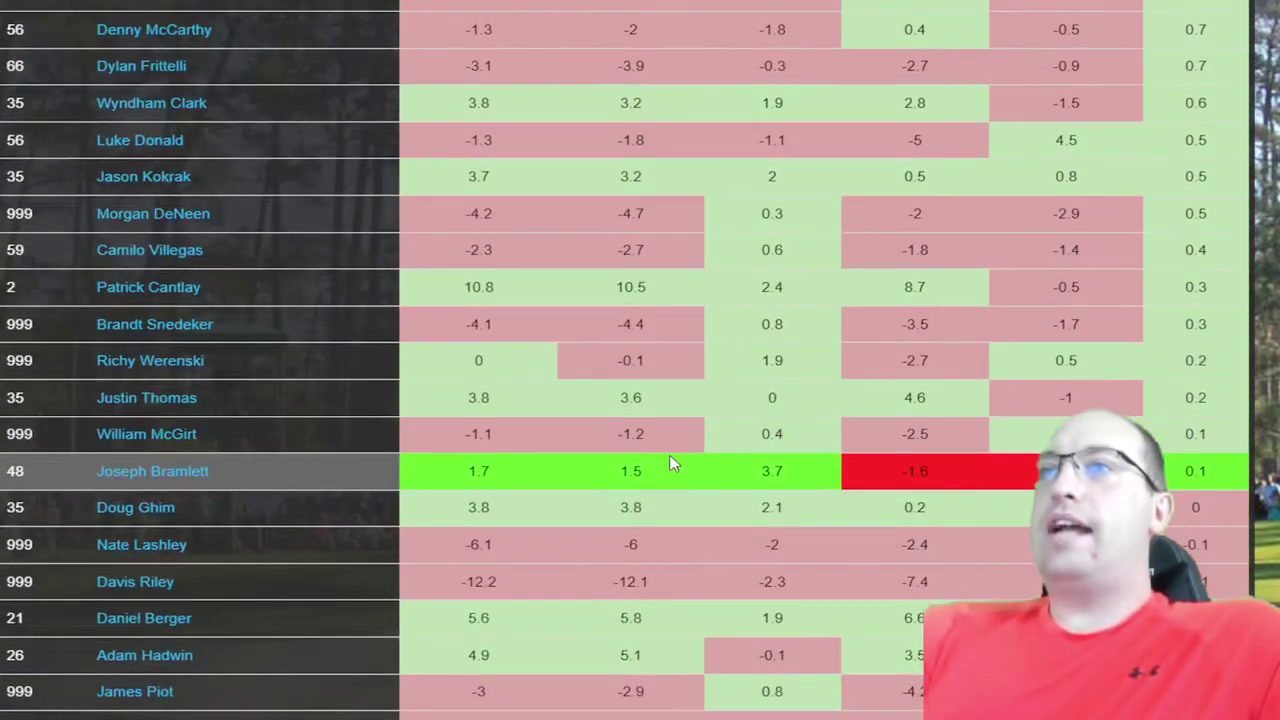
scroll(711, 371, up, 8)
scroll(567, 229, up, 8)
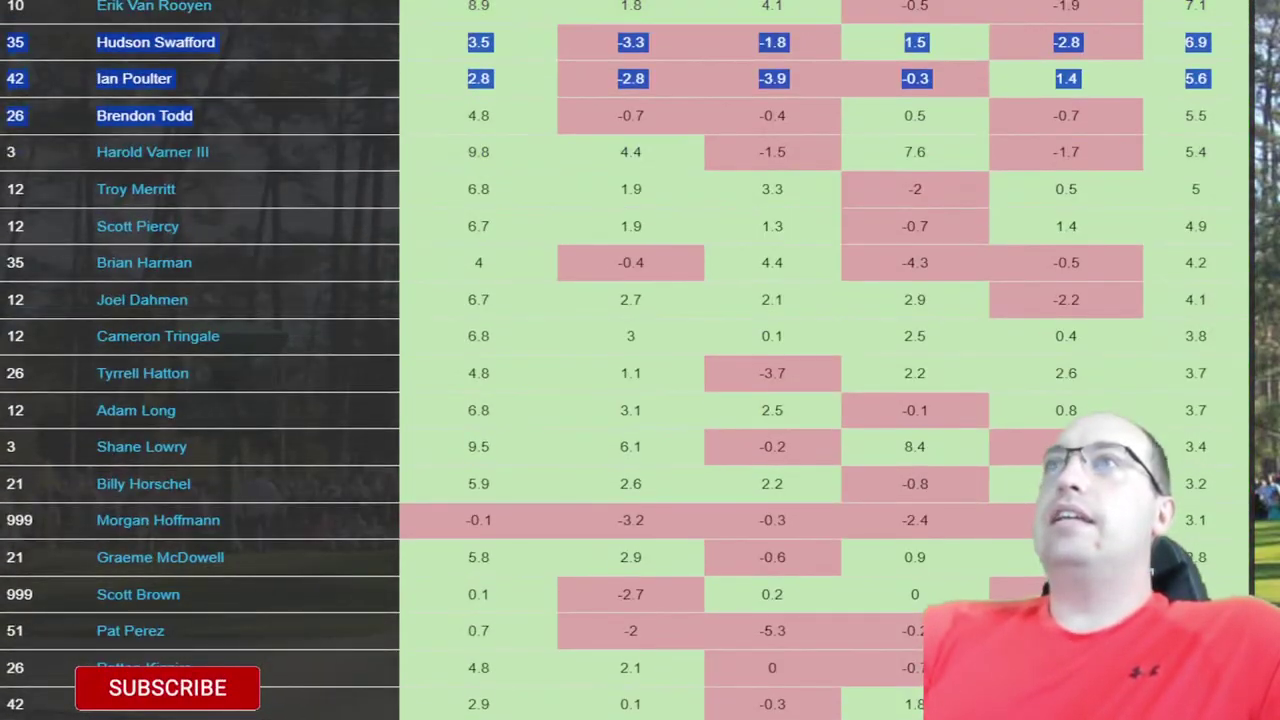
scroll(1150, 200, up, 3)
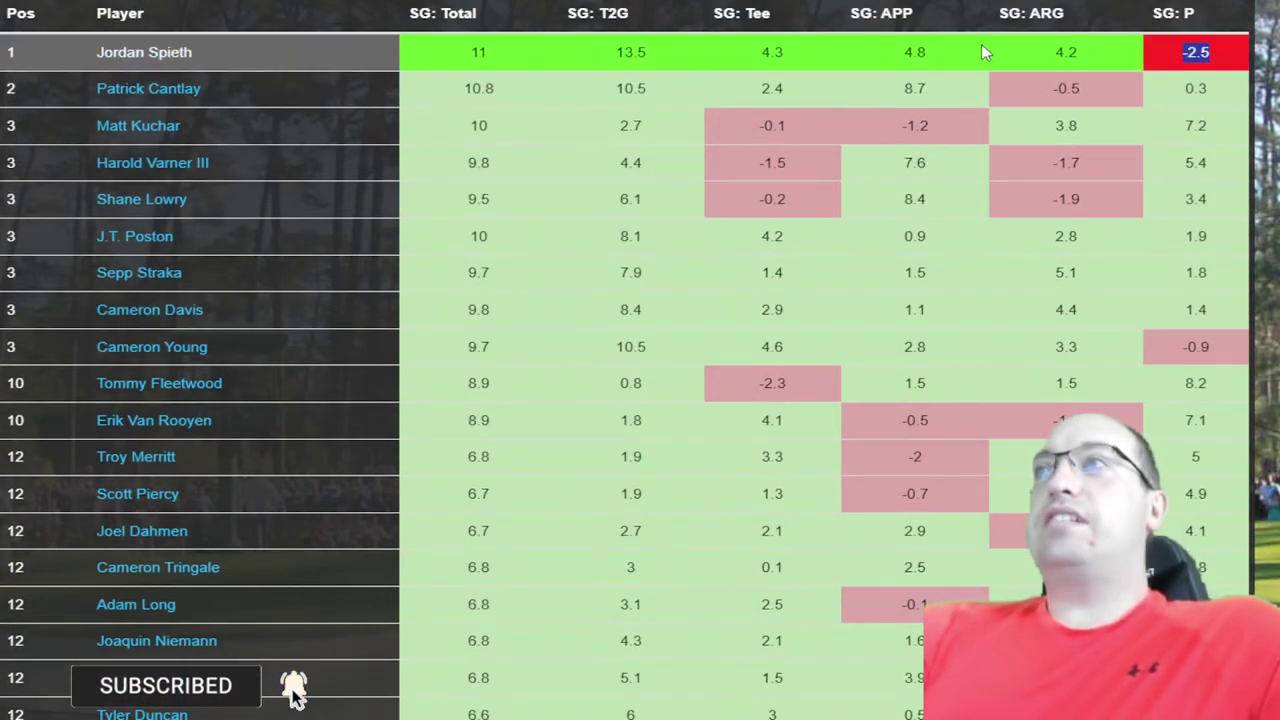
- Highlight Jordan Spieth's strokes gained around the green and off the tee in the 2022 results ordered by finishing position
double_click(1066, 52)
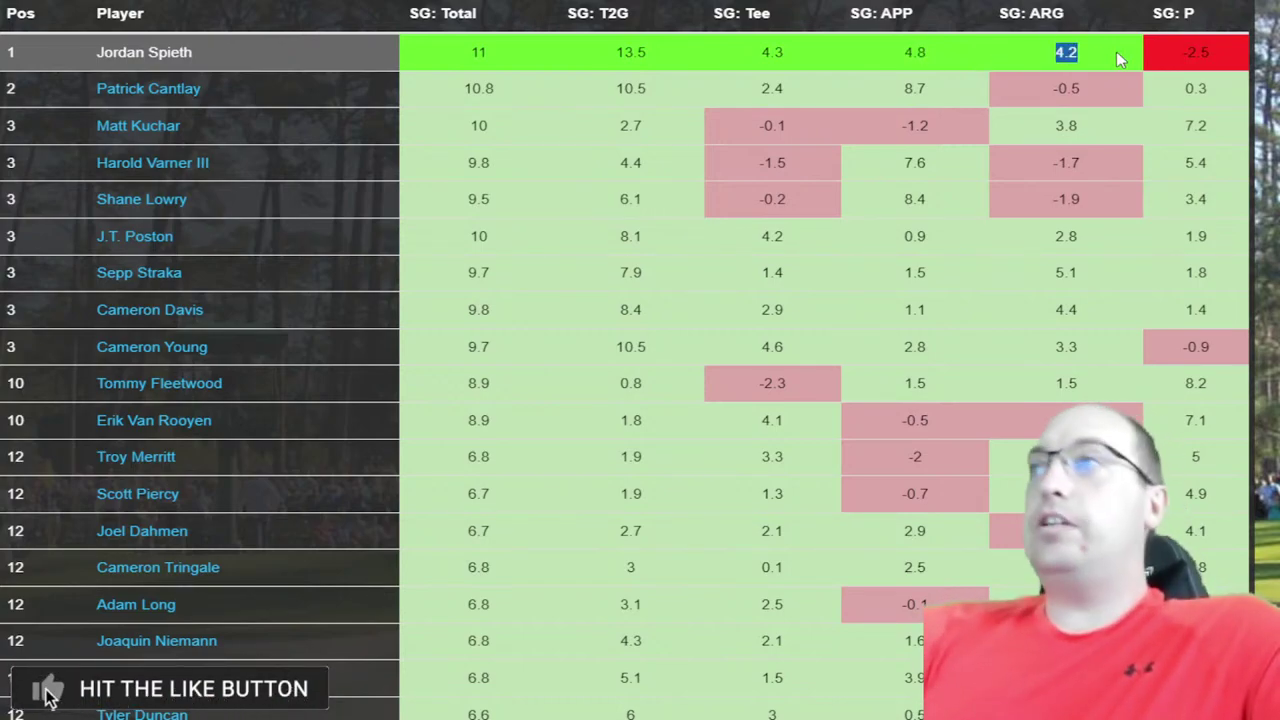
click(756, 52)
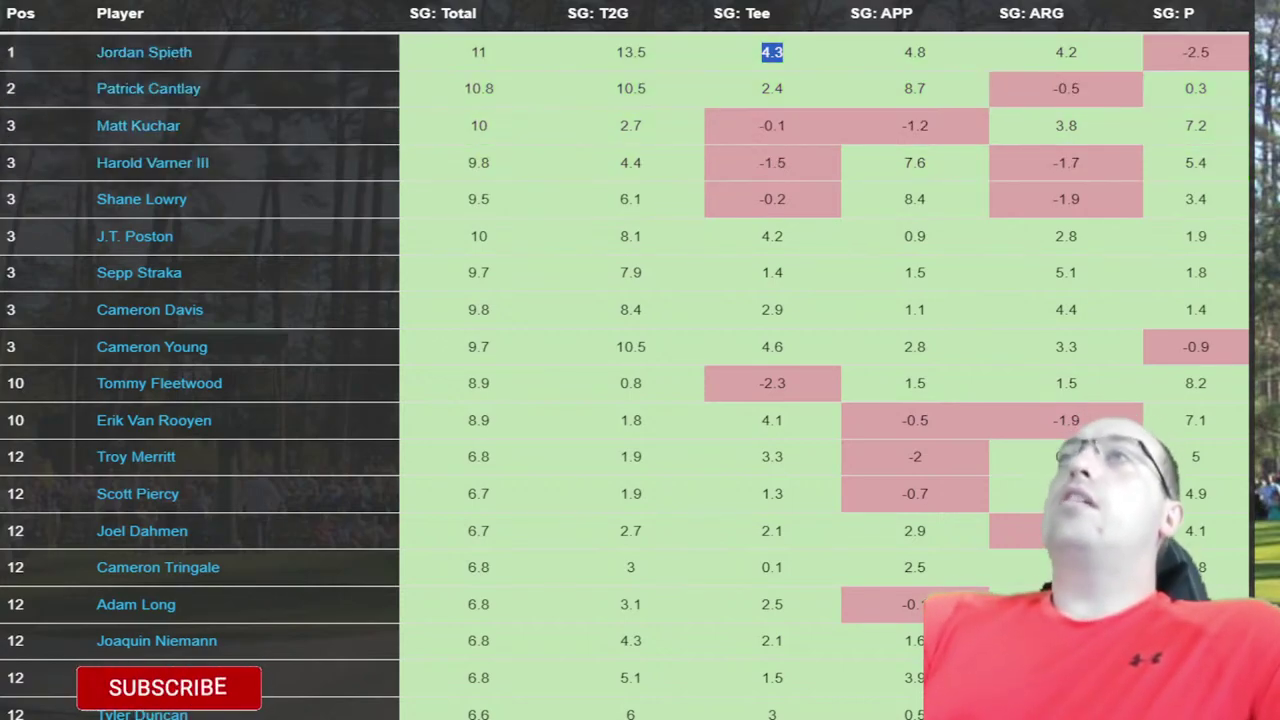
scroll(168, 688, up, 10)
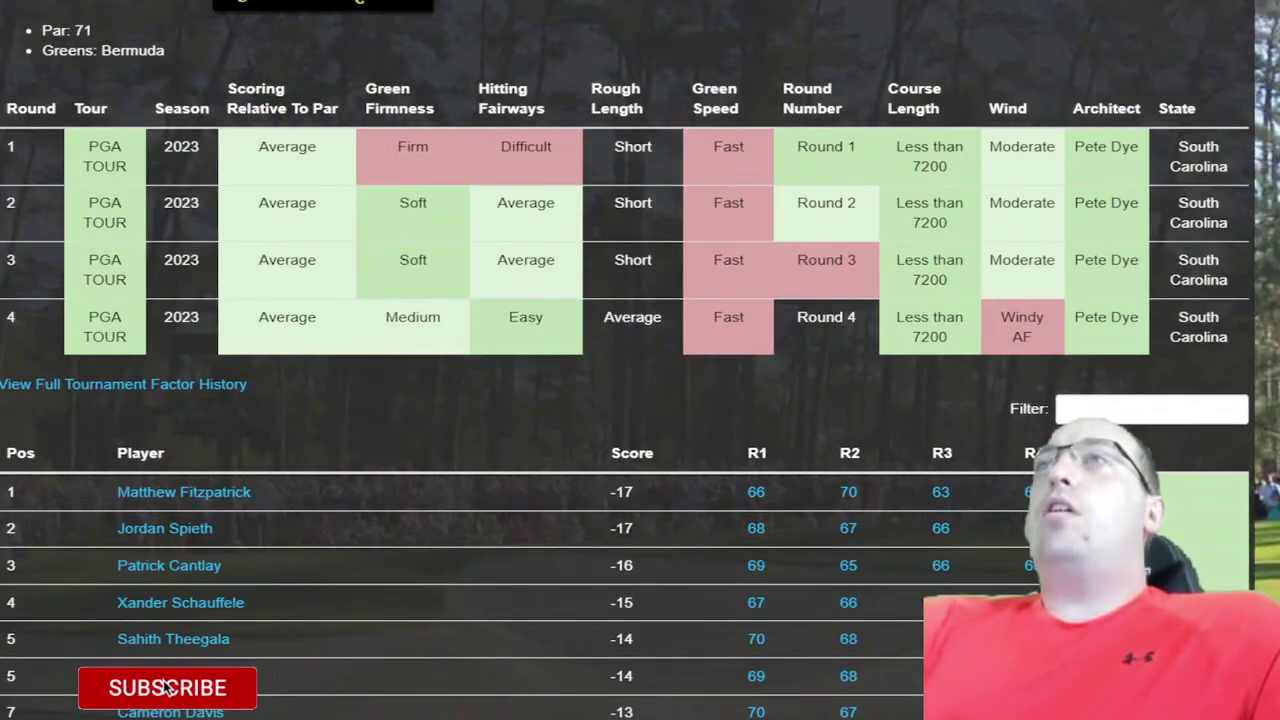
- Switch to the player model page and look over the Strokes Gained model's filters and 2024 player ranks
mouse_move(140, 5)
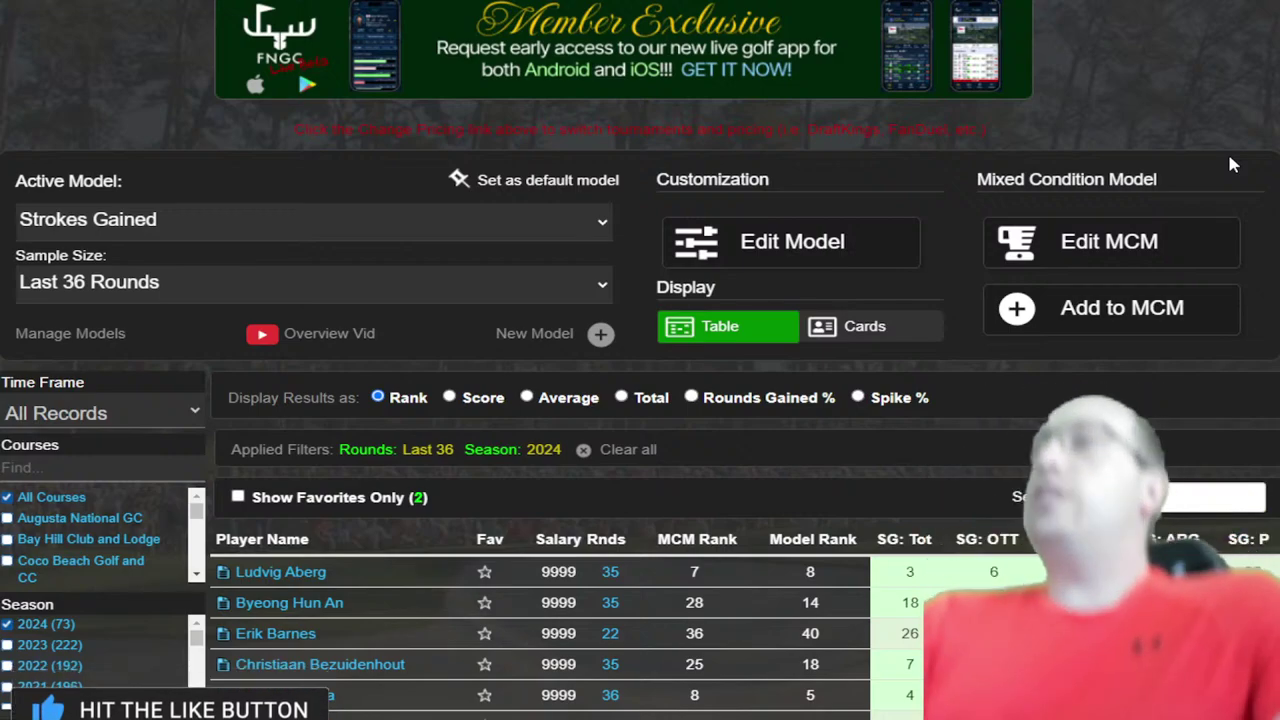
scroll(1232, 165, down, 3)
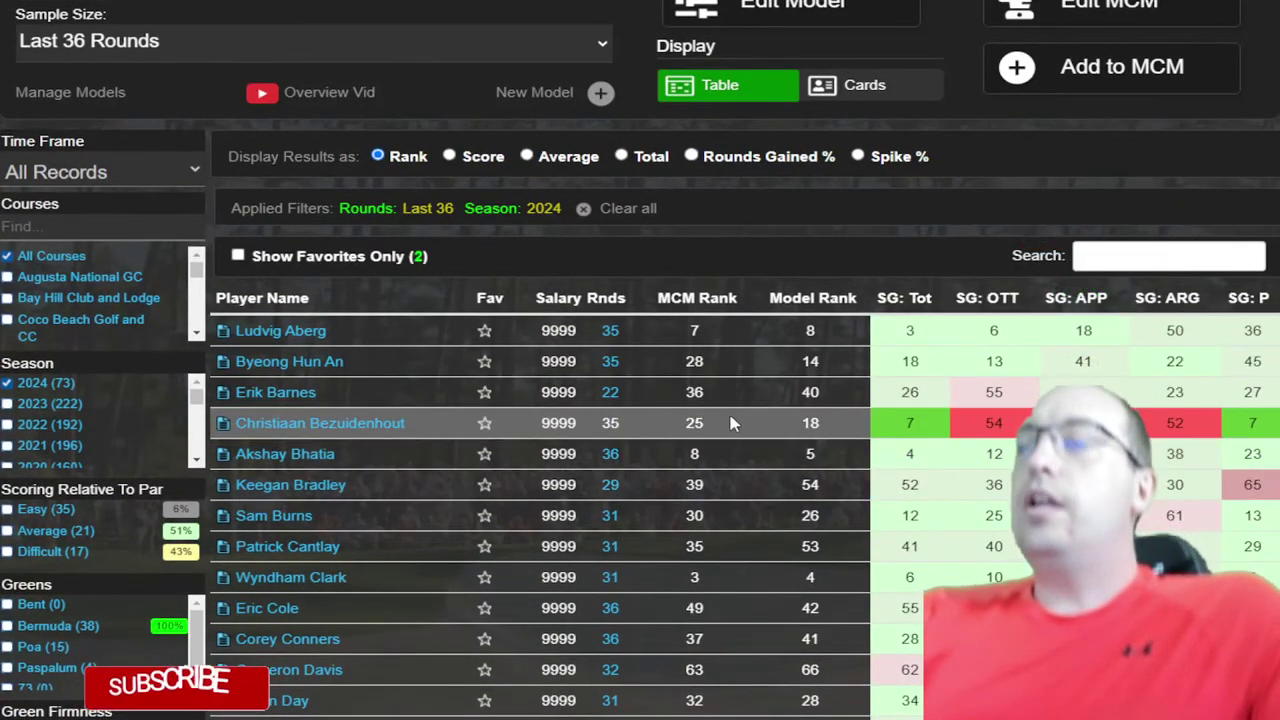
mouse_move(1272, 430)
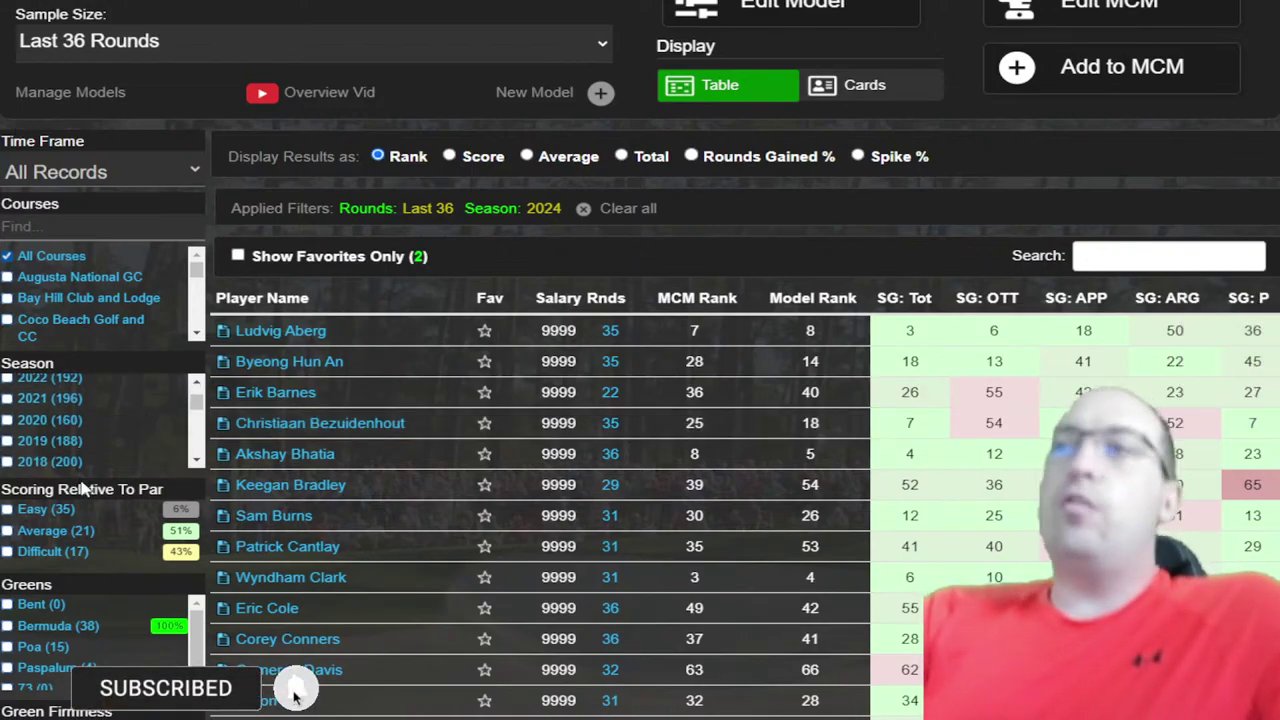
scroll(62, 455, down, 12)
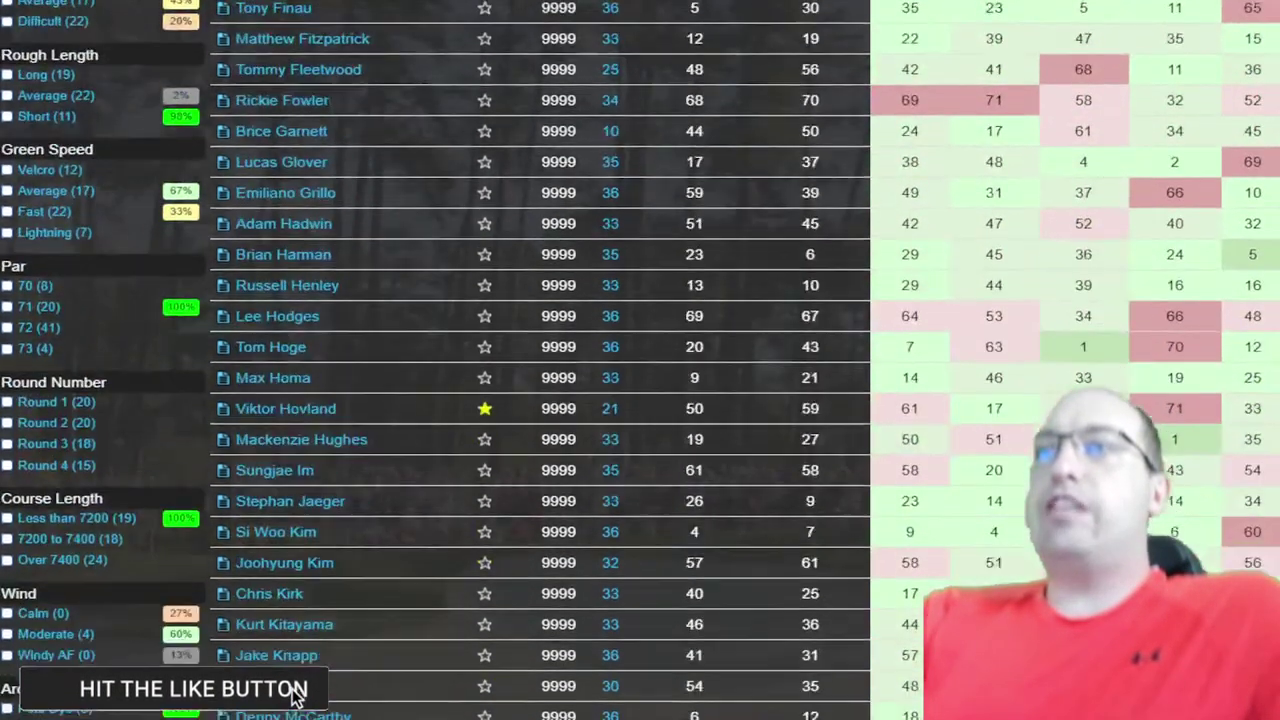
scroll(640, 400, up, 12)
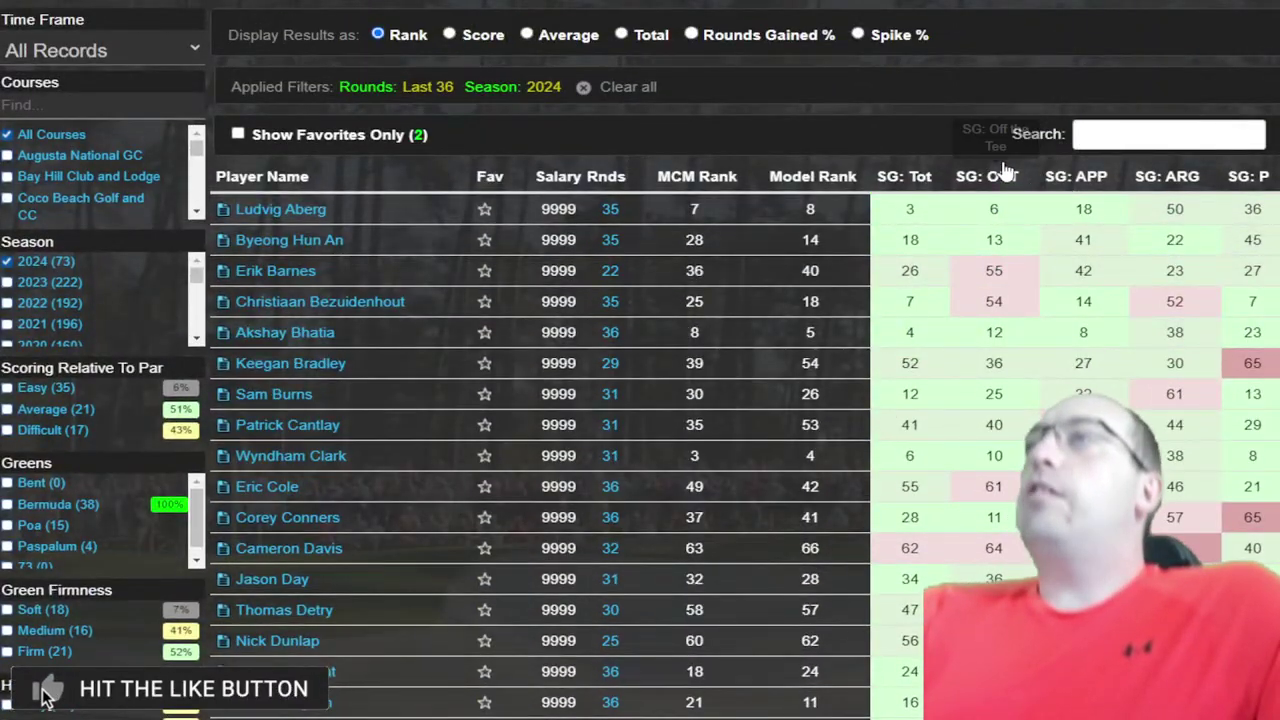
- Rank the field by SG: Off the Tee over the last 36 rounds of 2024 and review the players
click(1003, 172)
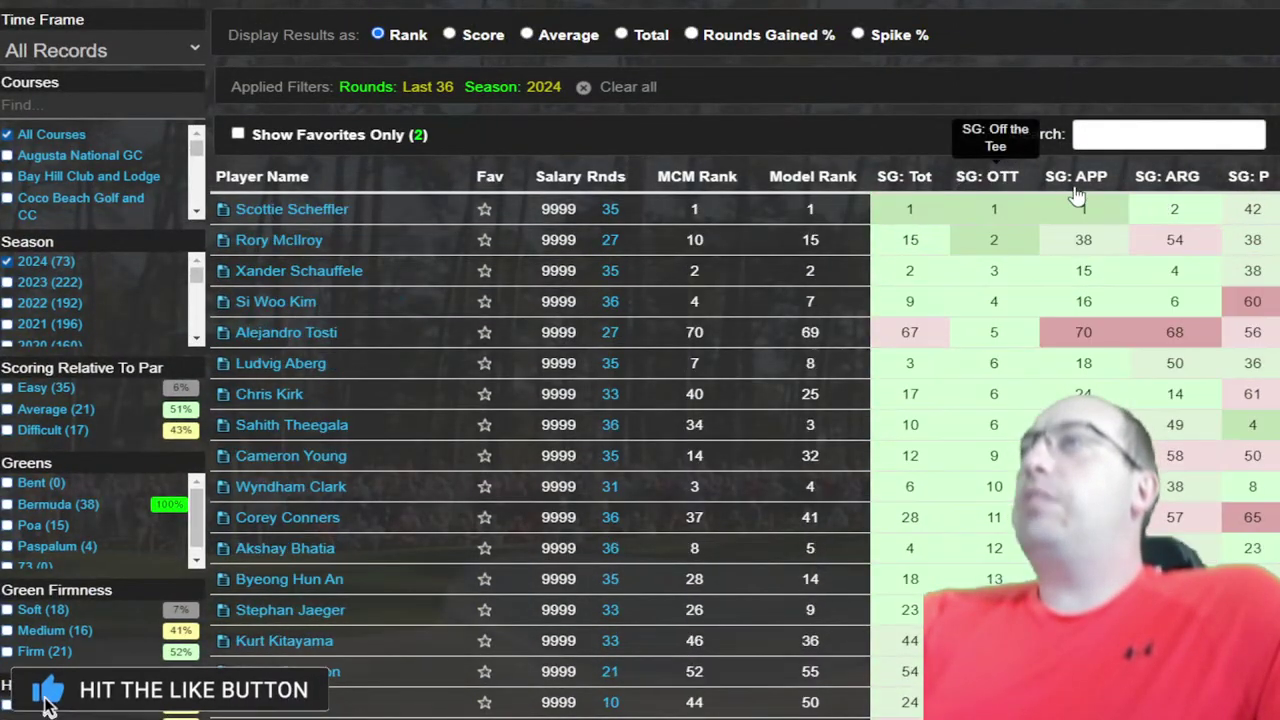
scroll(622, 150, down, 1)
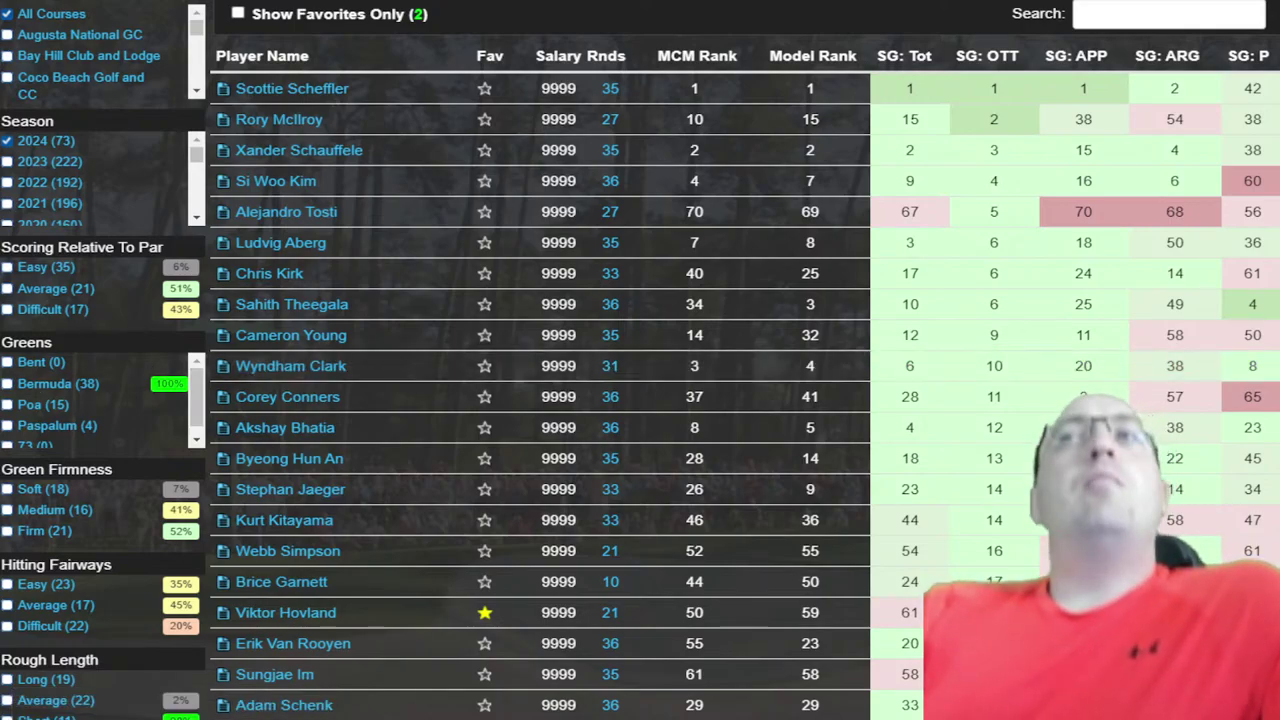
scroll(640, 360, down, 3)
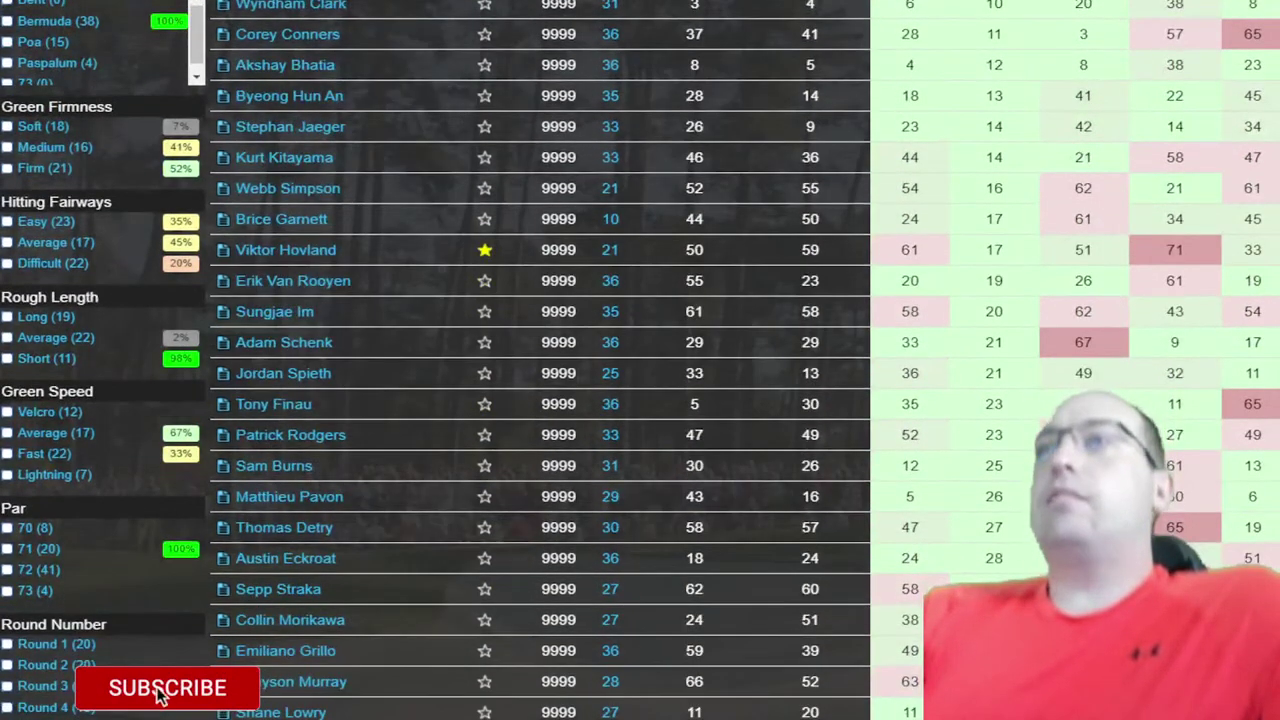
scroll(640, 360, down, 5)
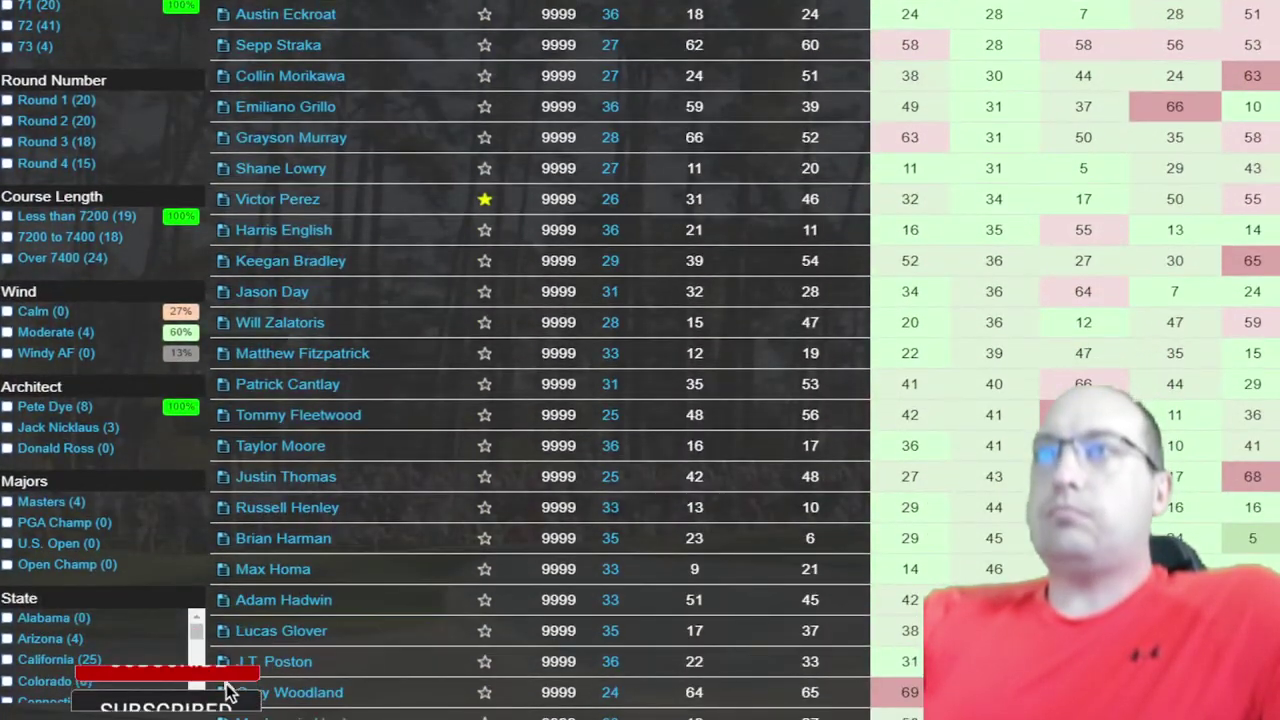
- Filter the model to courses of Less than 7200 and remove the 2024 season filter
click(8, 216)
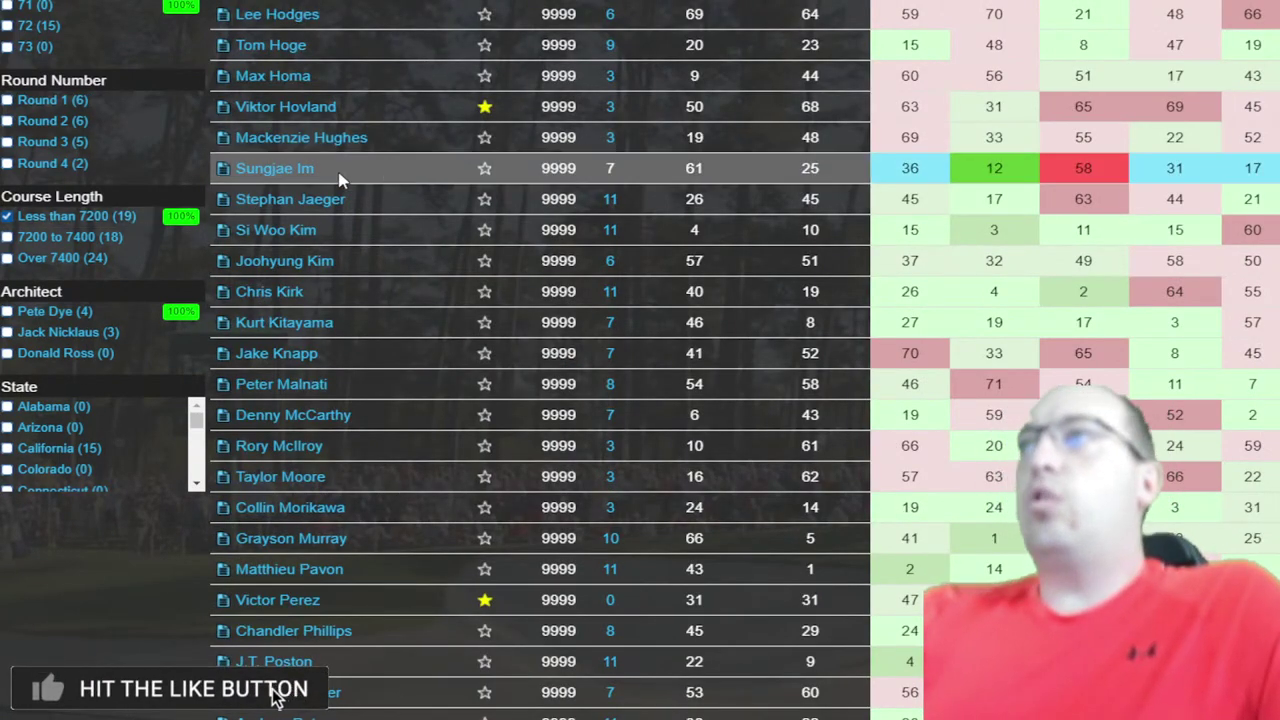
scroll(466, 334, up, 10)
scroll(432, 295, up, 3)
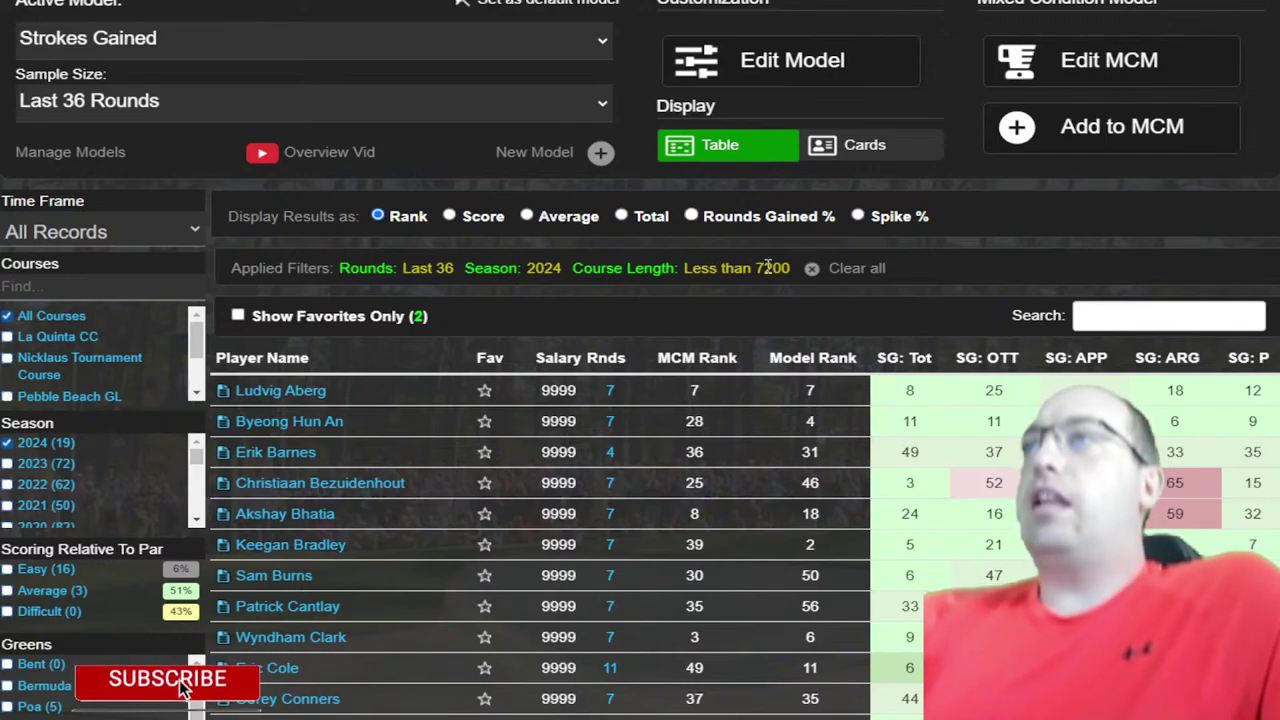
click(40, 446)
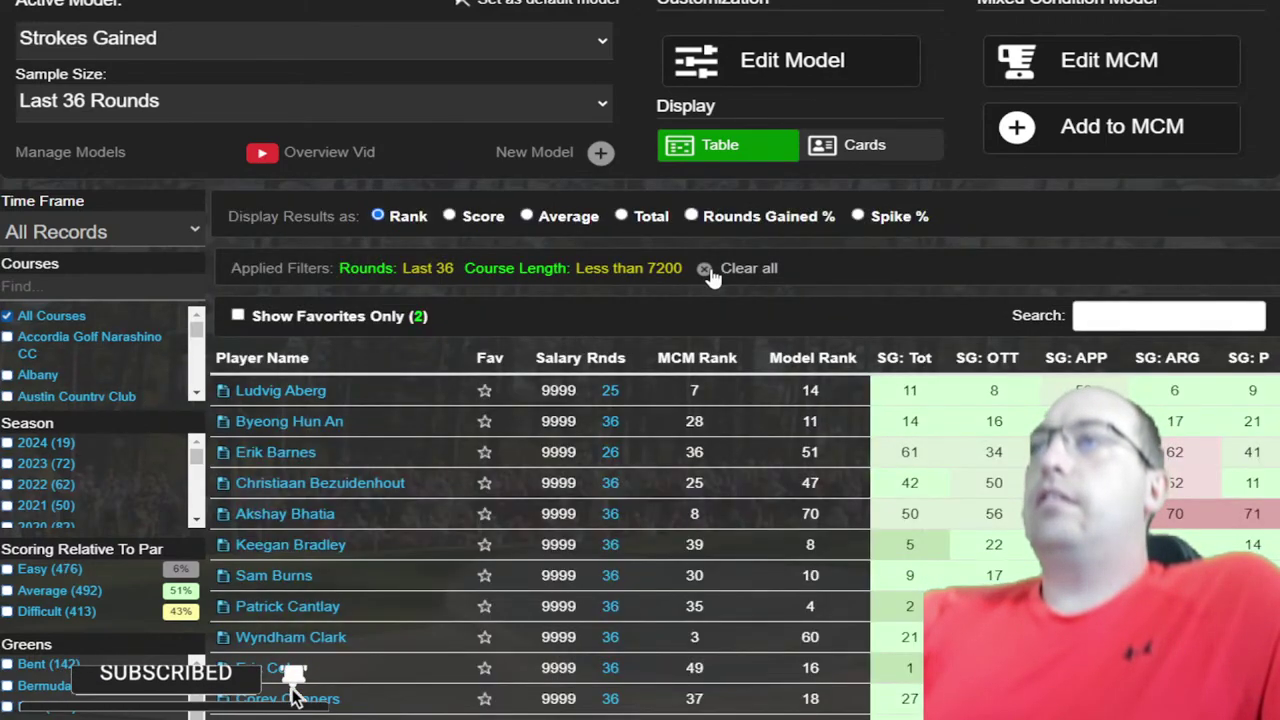
- Reset the applied filters to rounds on courses of Less than 7200 within the Last 2 Years
click(704, 268)
scroll(710, 277, down, 5)
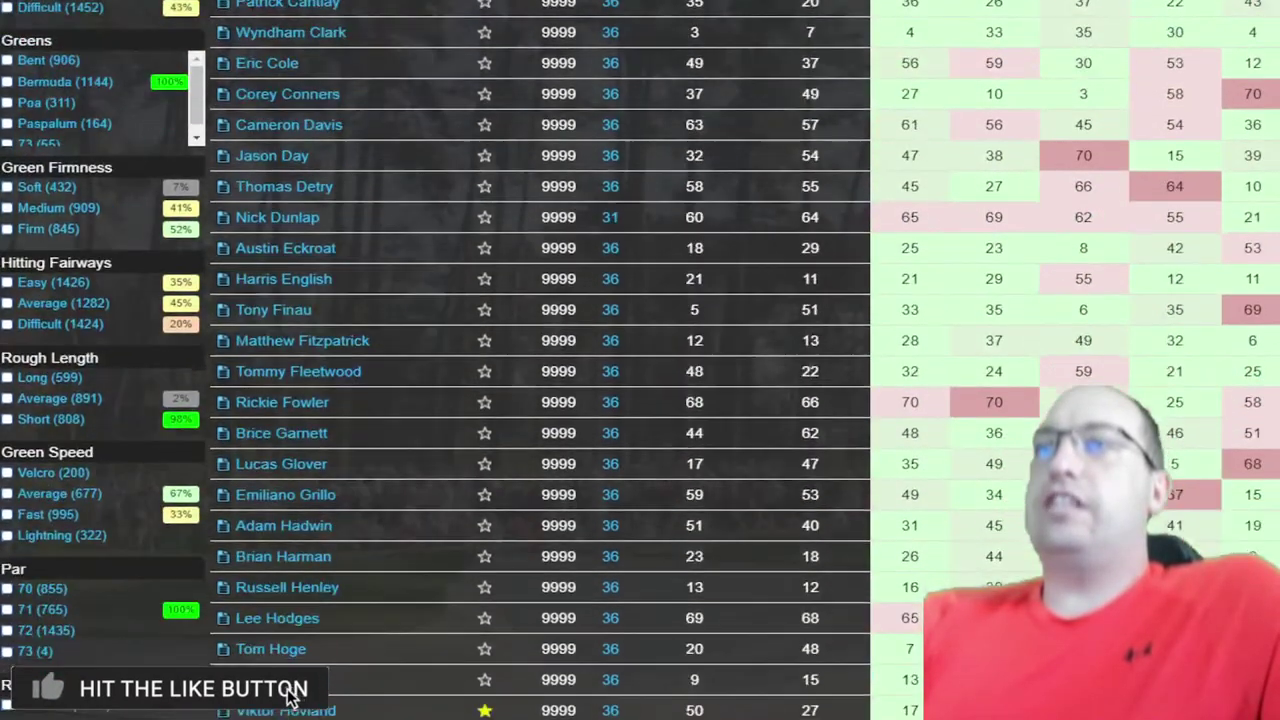
scroll(290, 700, down, 2)
click(30, 578)
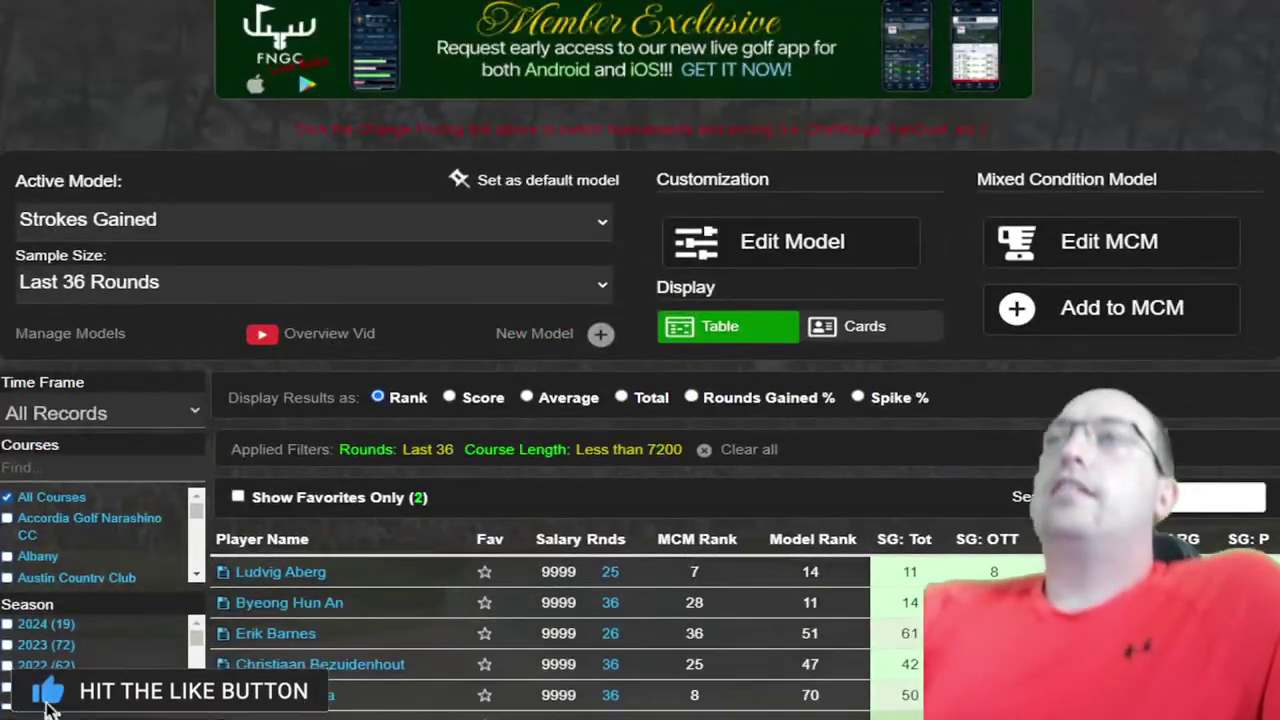
click(100, 413)
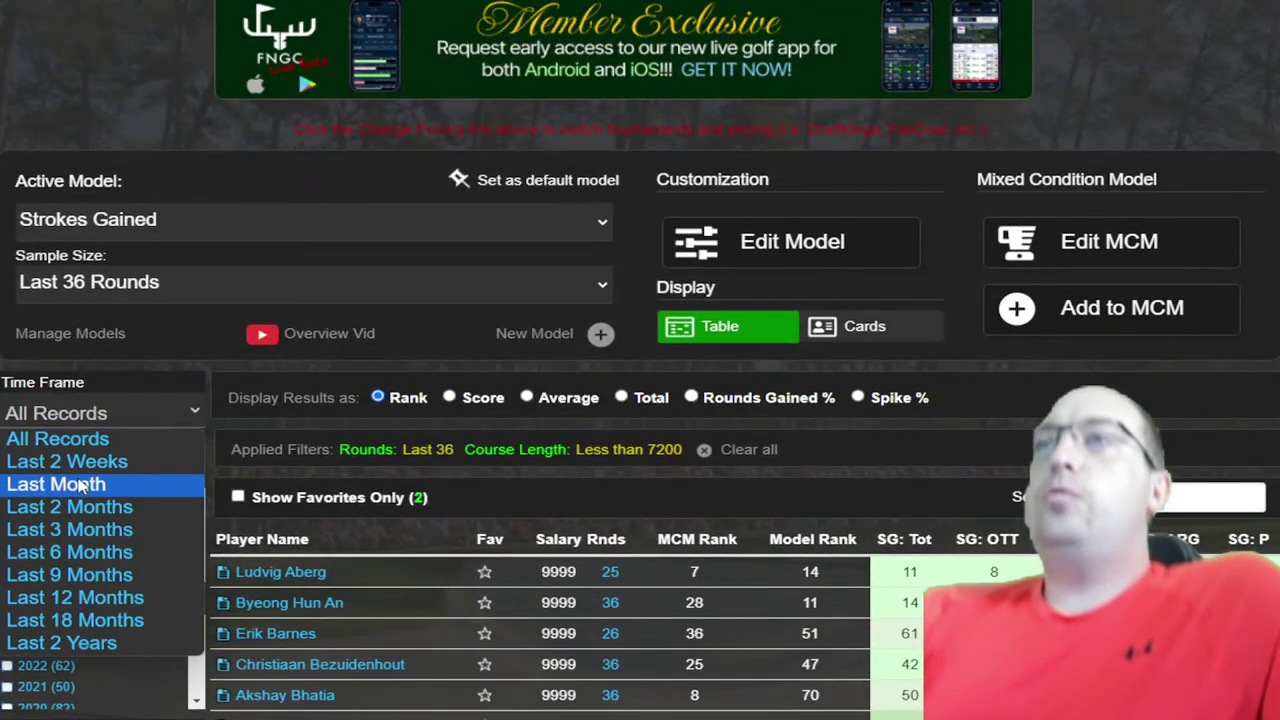
click(85, 645)
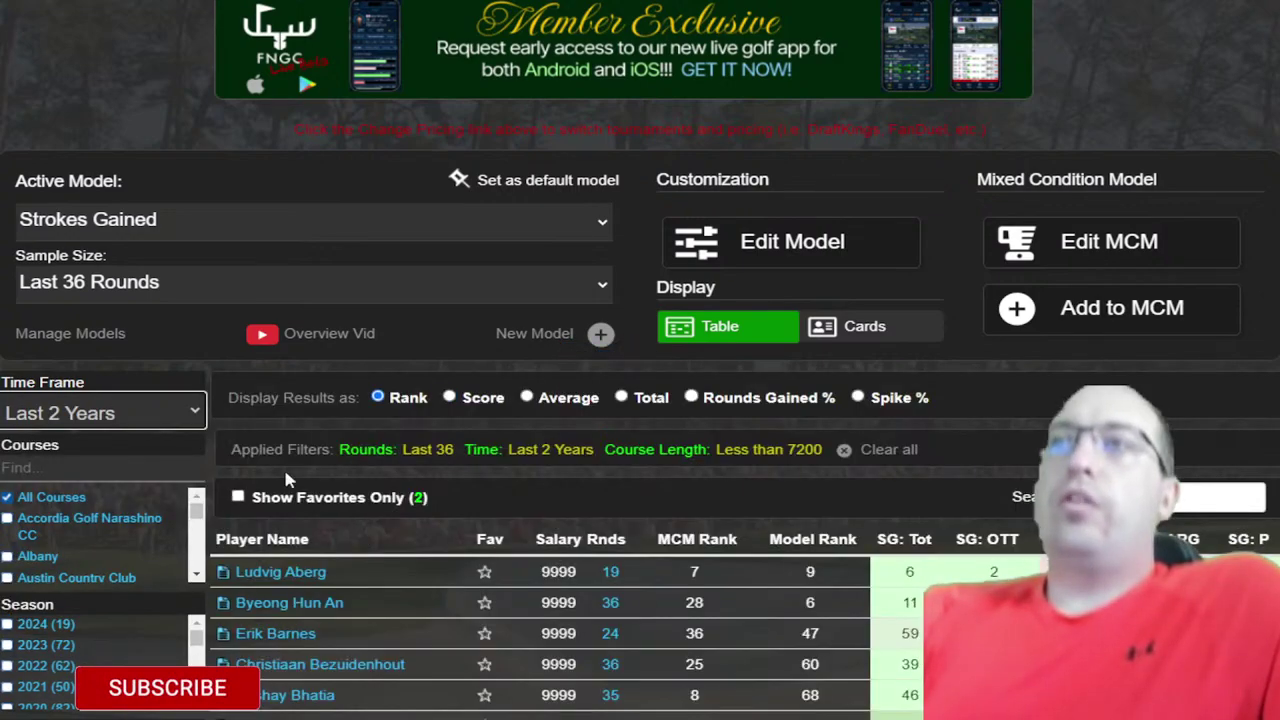
- Rank the players by SG: Off the Tee on the shorter courses and review the whole field
scroll(277, 325, down, 4)
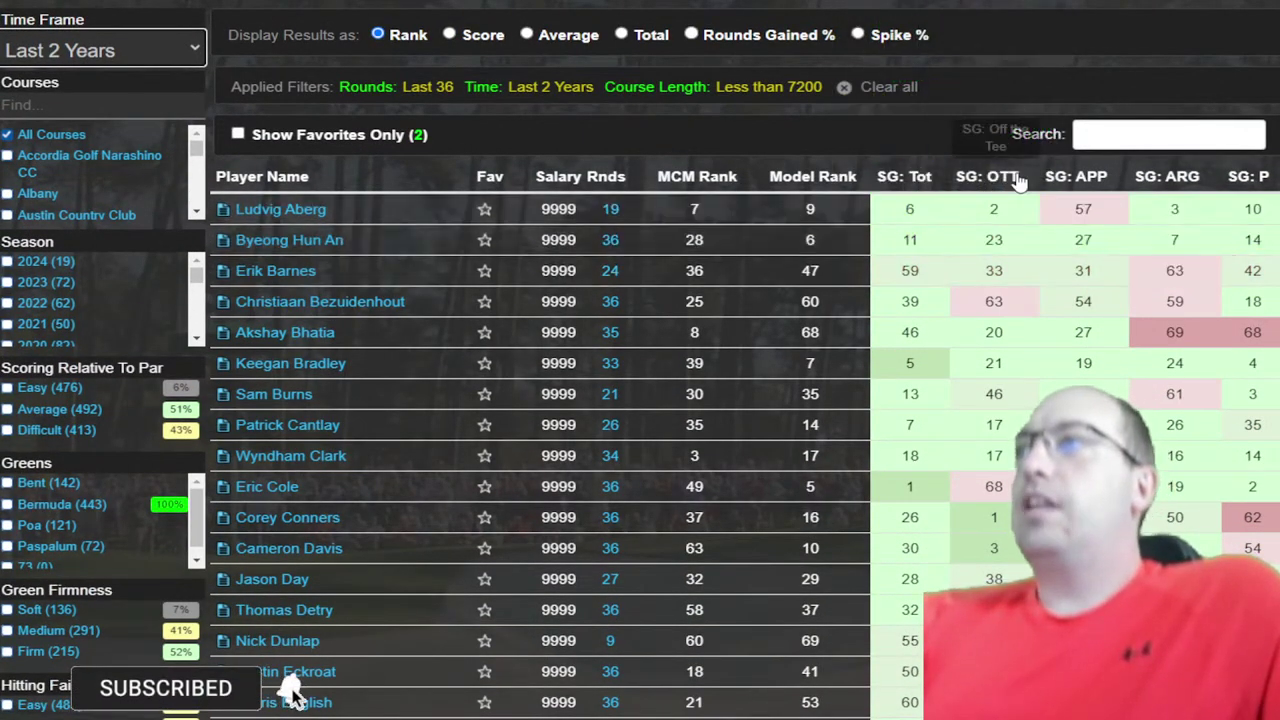
click(1015, 180)
scroll(297, 688, down, 2)
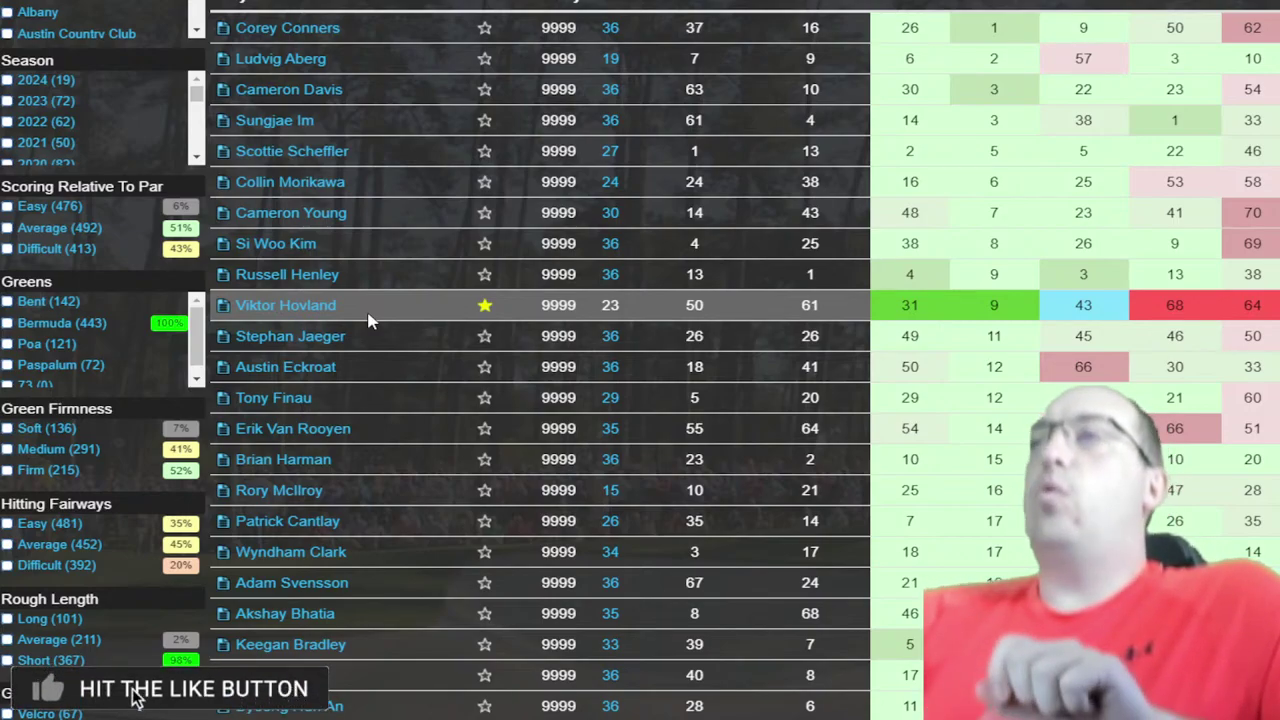
scroll(480, 270, down, 12)
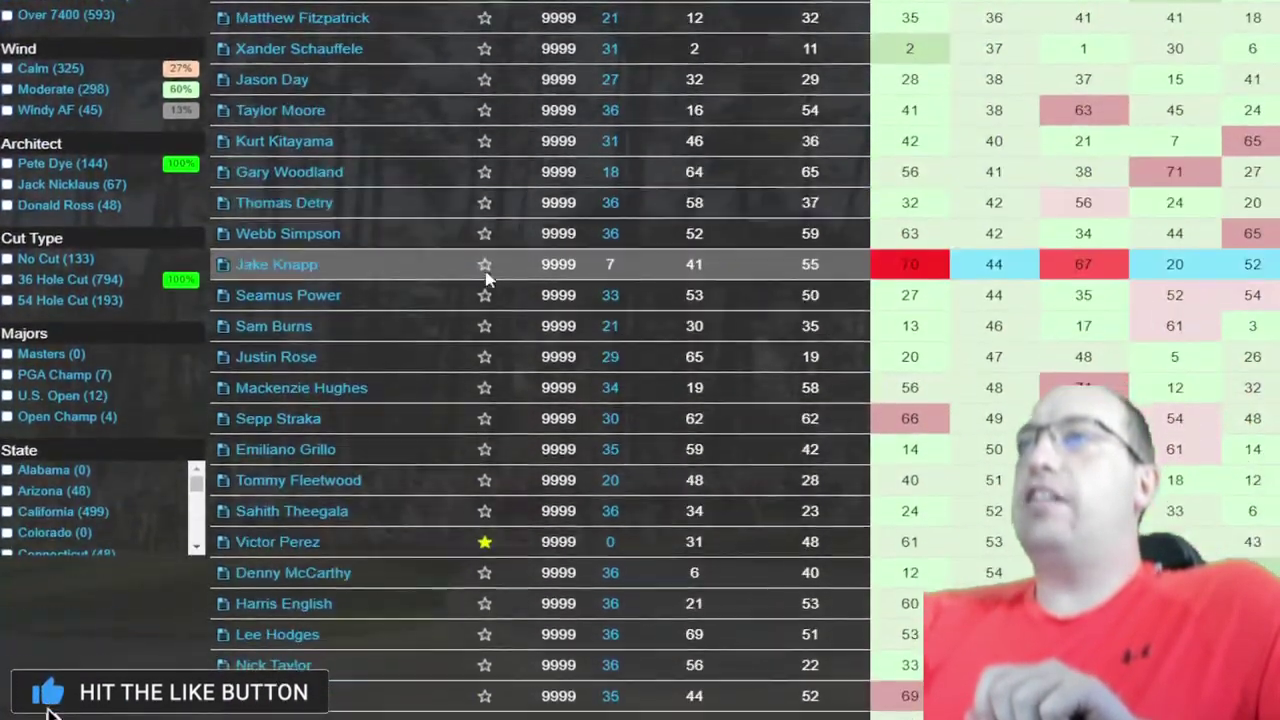
scroll(487, 277, down, 5)
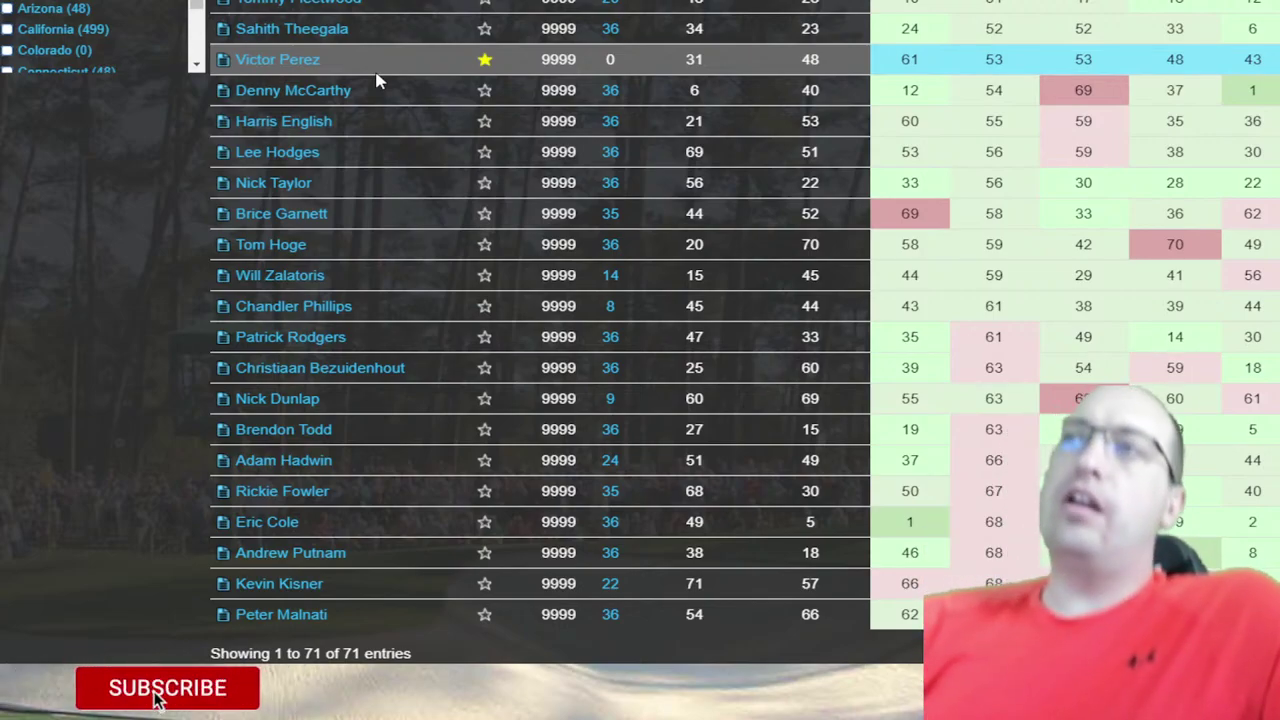
scroll(586, 114, up, 10)
scroll(693, 110, up, 6)
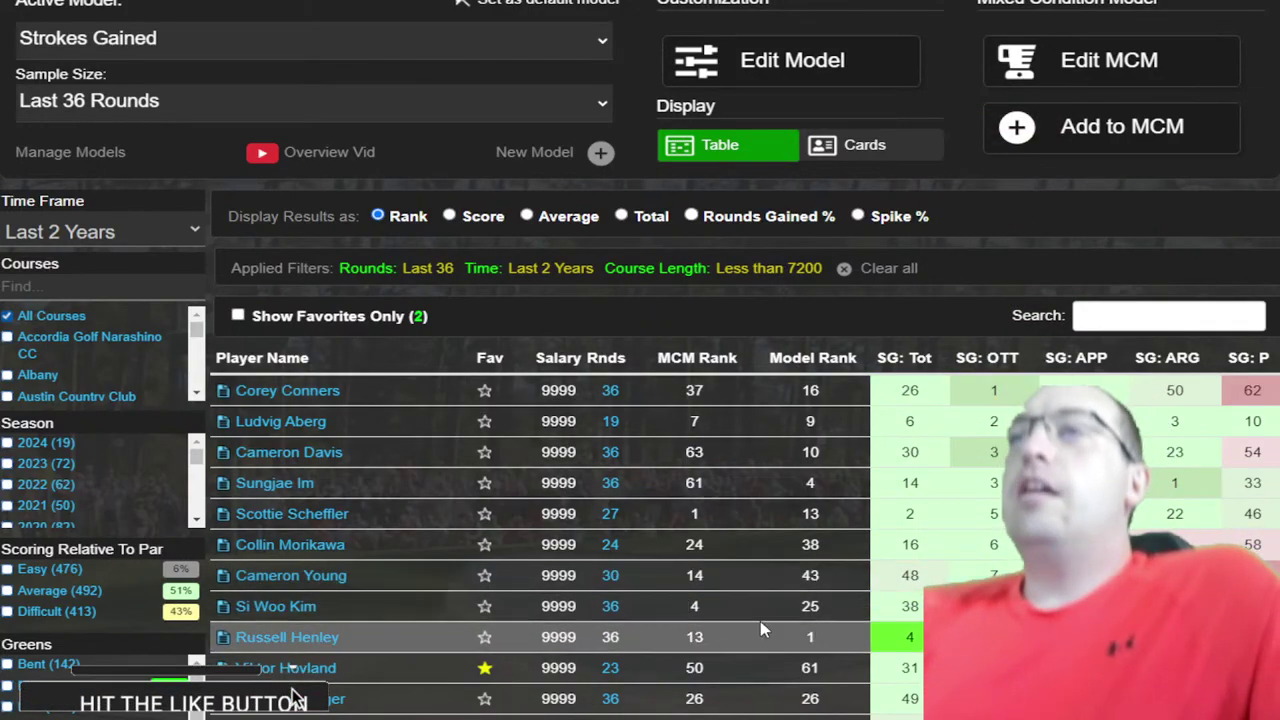
- Remove the Less than 7200 course length filter from the Last 2 Years results
mouse_move(1080, 392)
scroll(83, 697, down, 6)
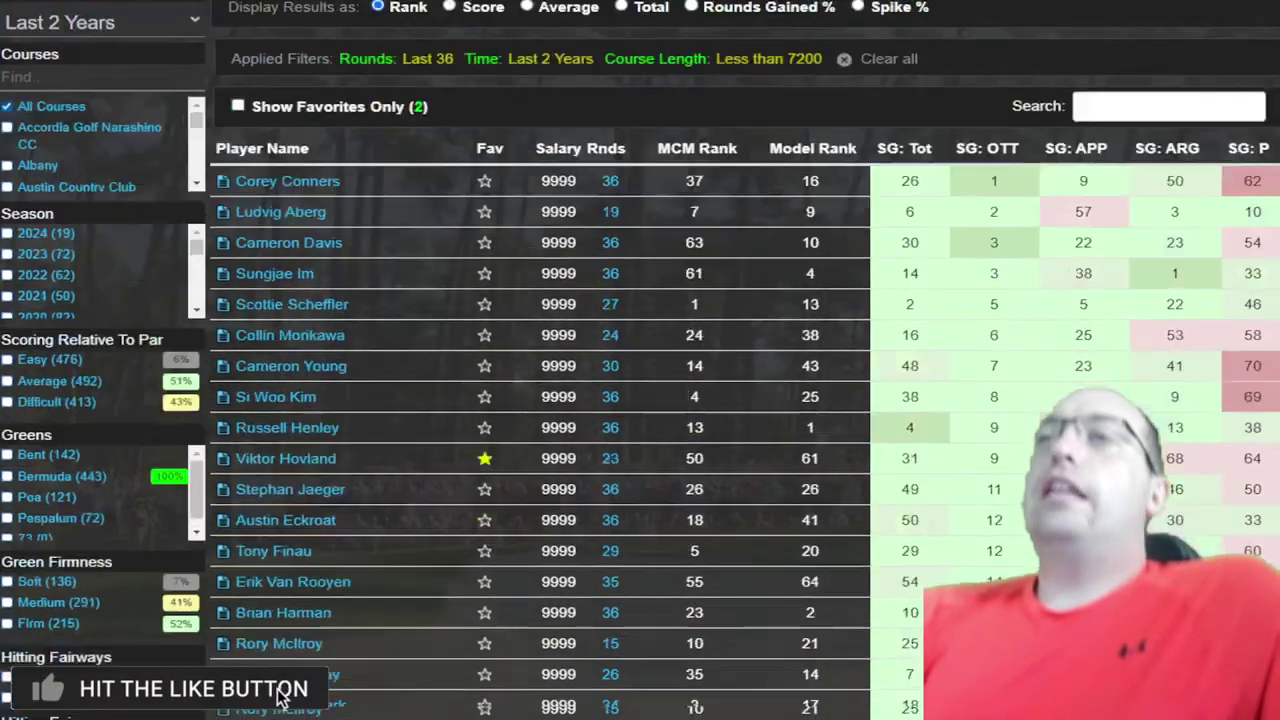
scroll(83, 697, down, 5)
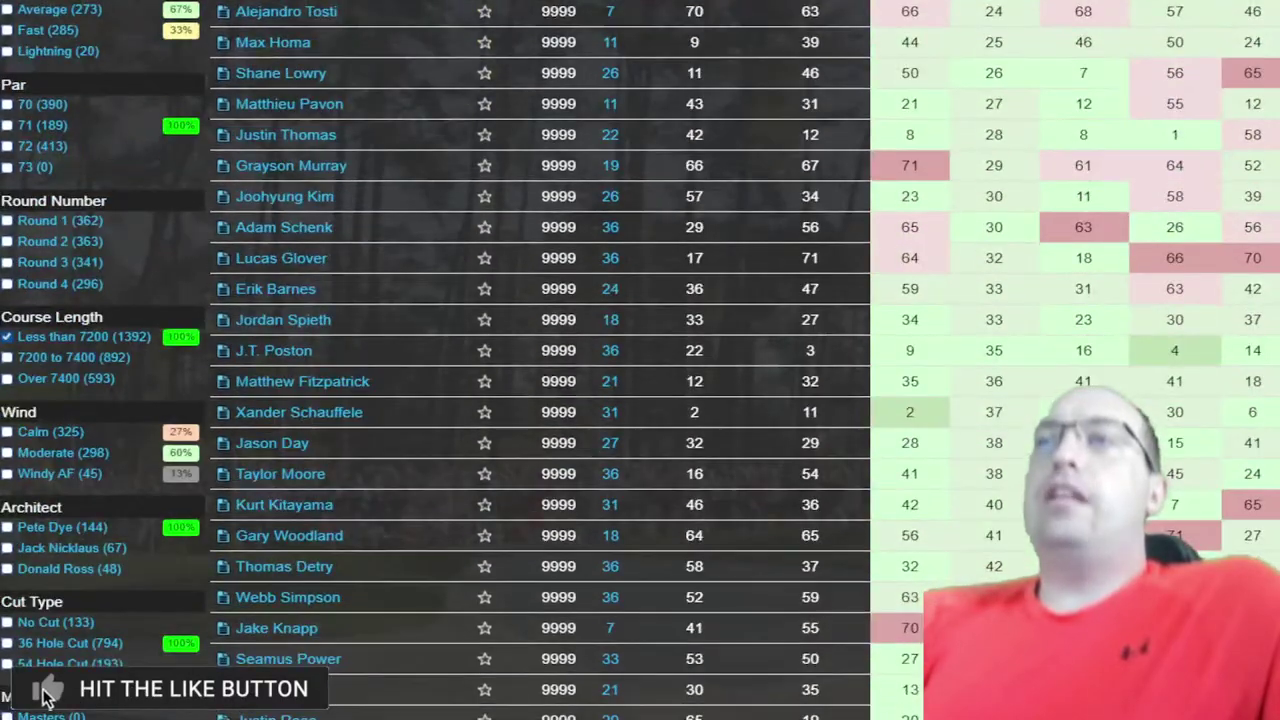
click(20, 342)
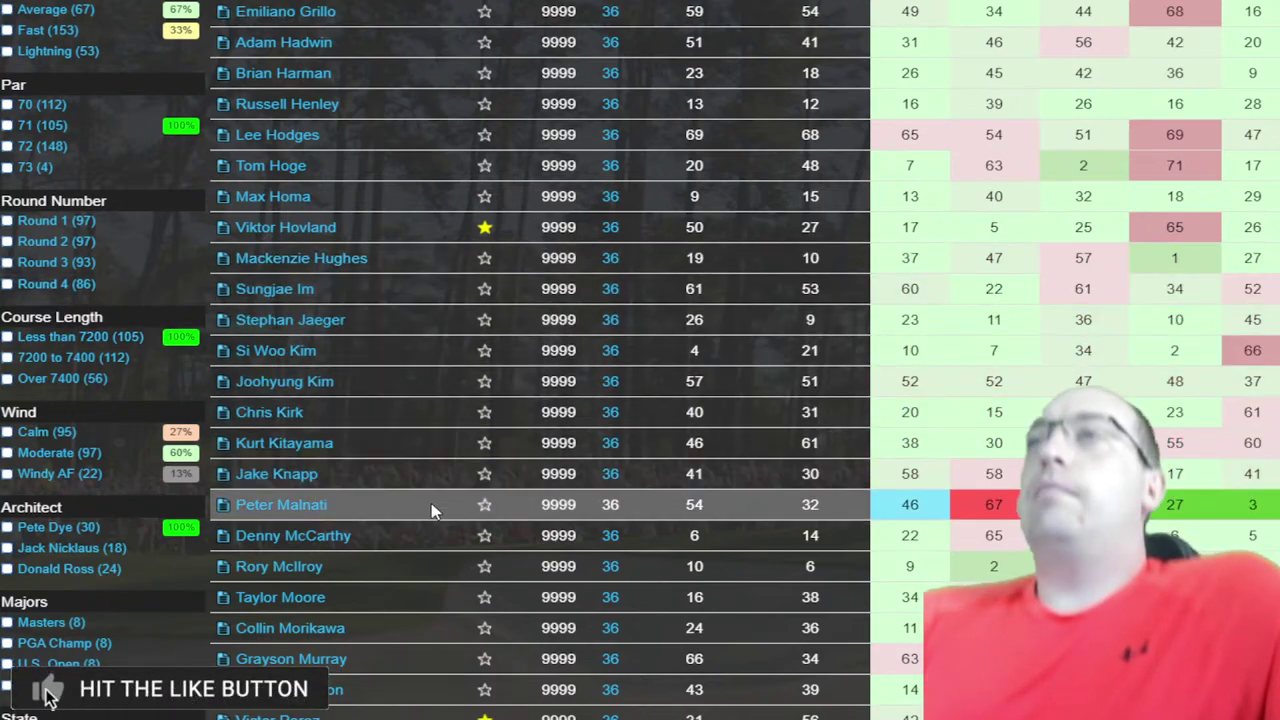
scroll(440, 505, up, 3)
scroll(440, 470, up, 3)
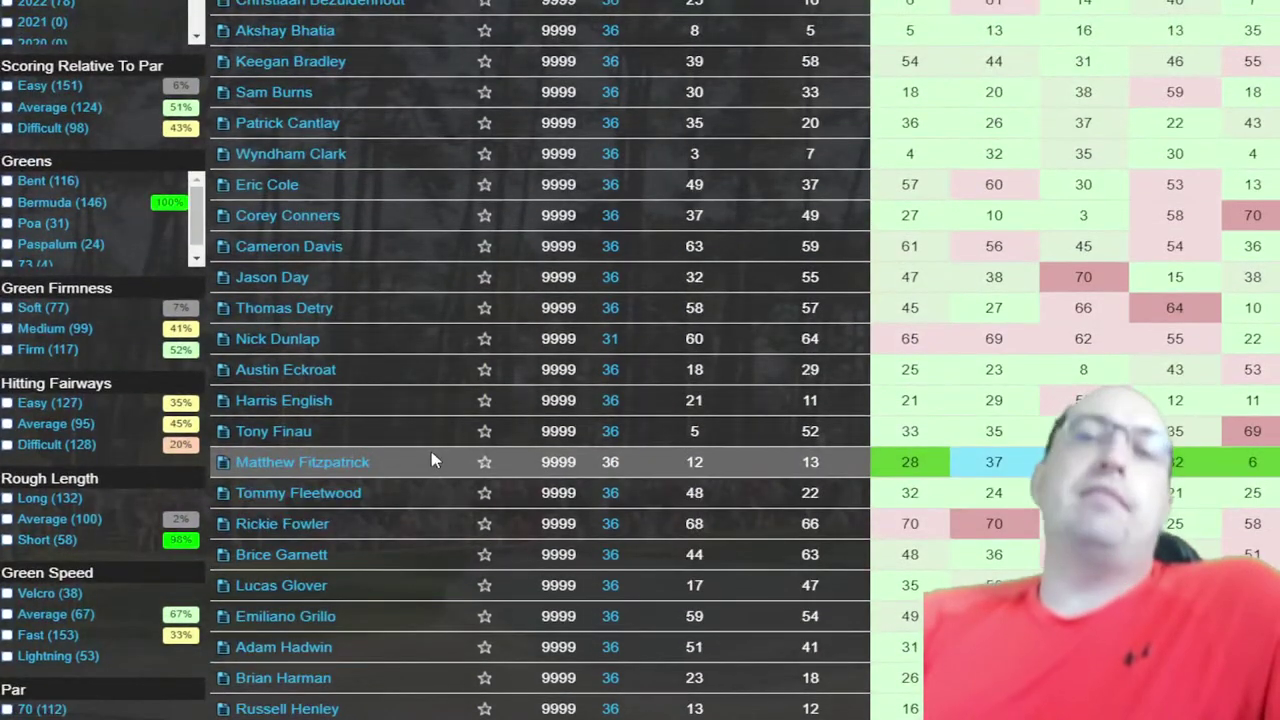
scroll(440, 460, up, 4)
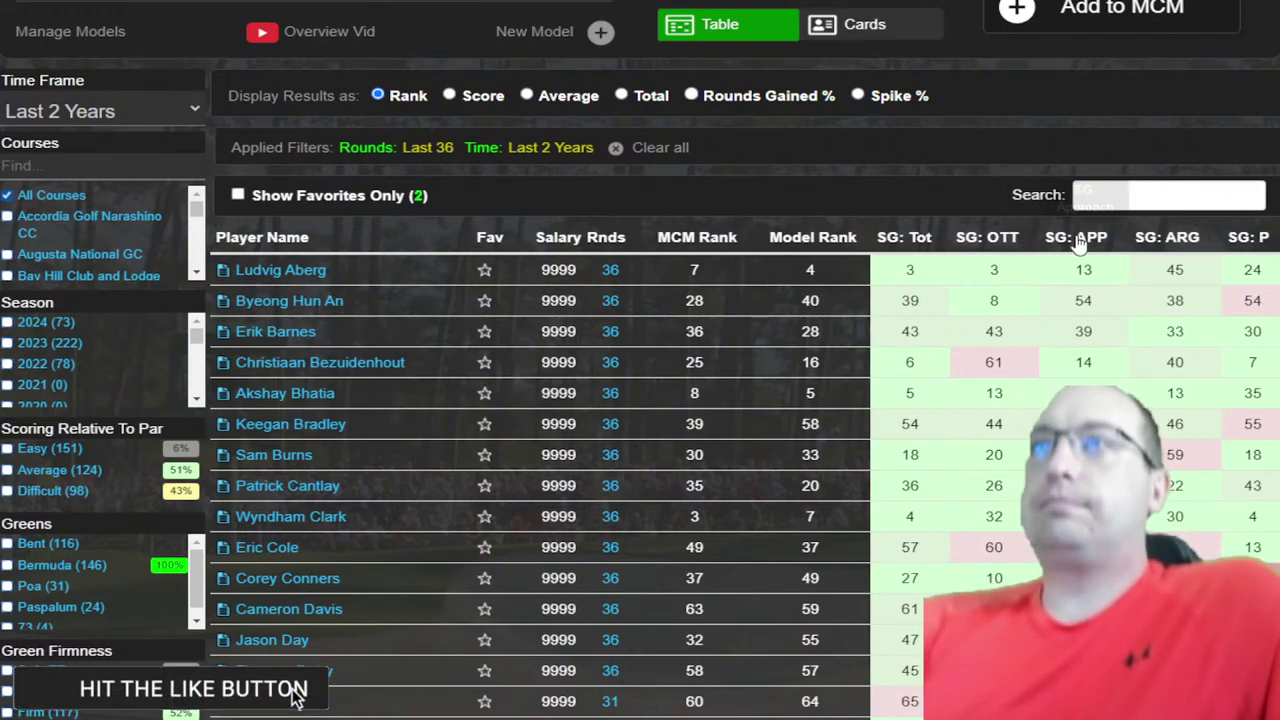
- Limit the Last 2 Years results to the 2024 season and rank the field by SG: APP, followed by SG: ARG
click(40, 322)
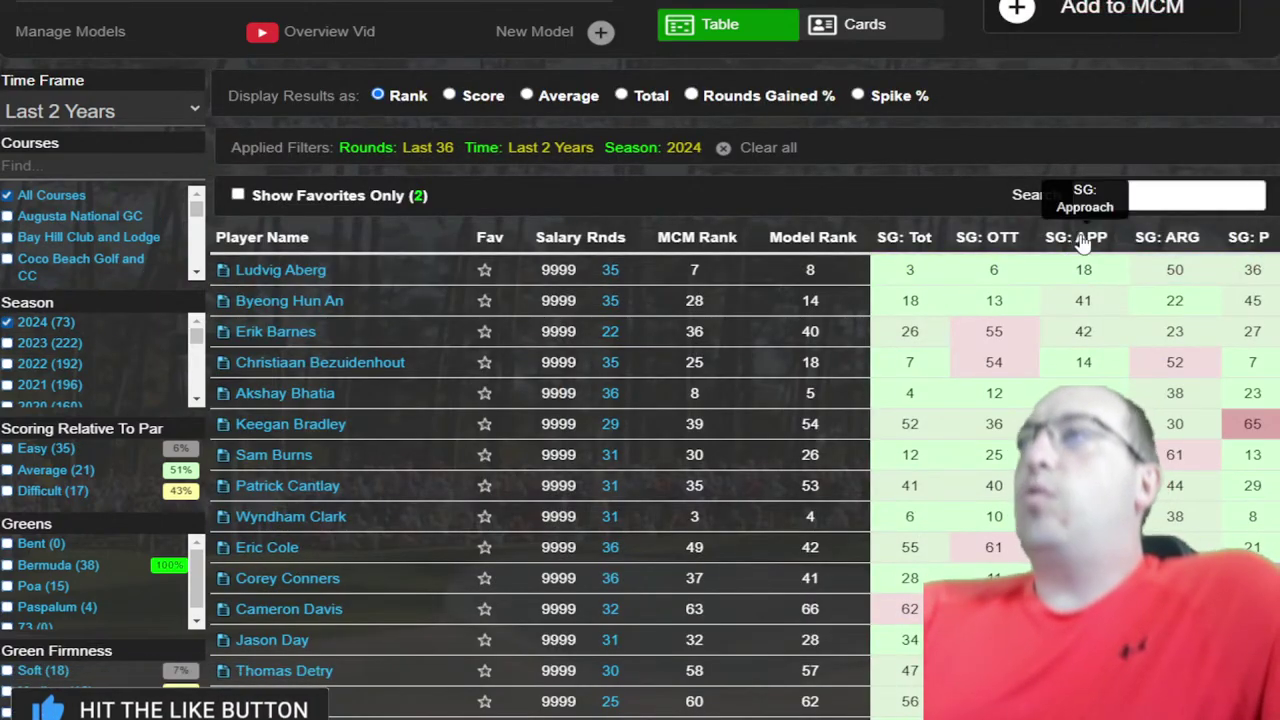
click(1072, 240)
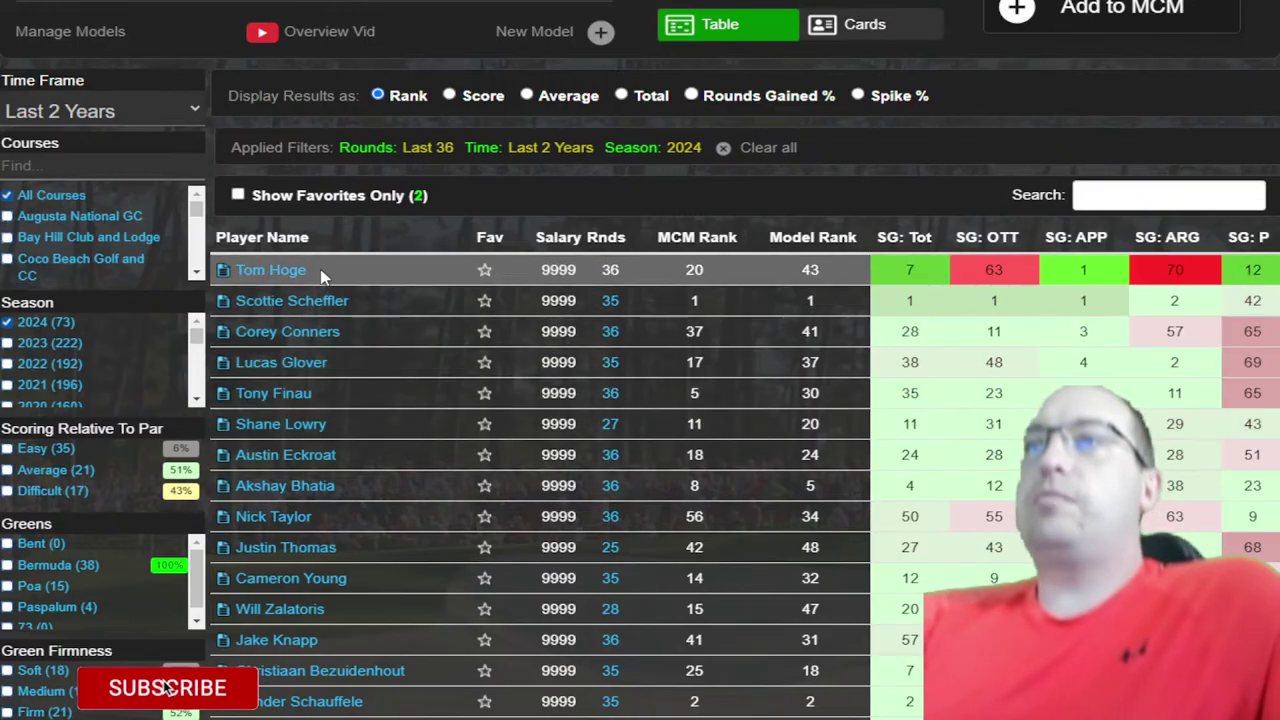
scroll(290, 690, down, 10)
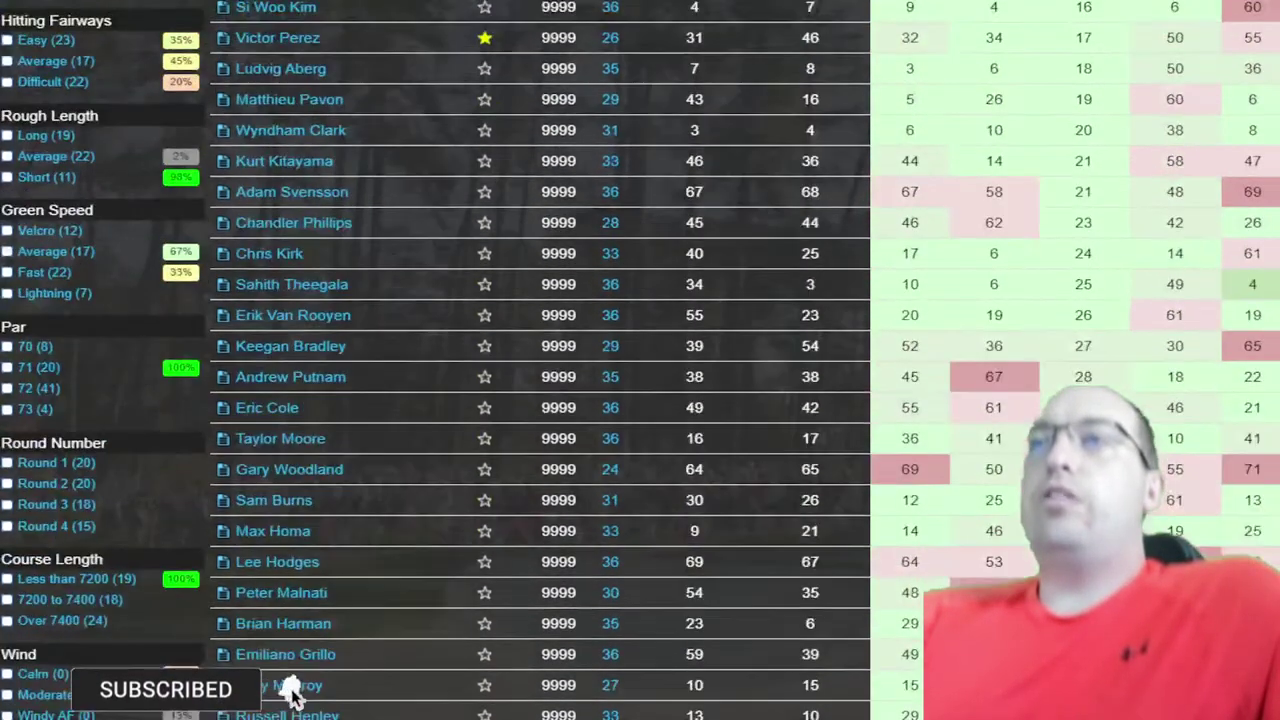
scroll(118, 568, up, 15)
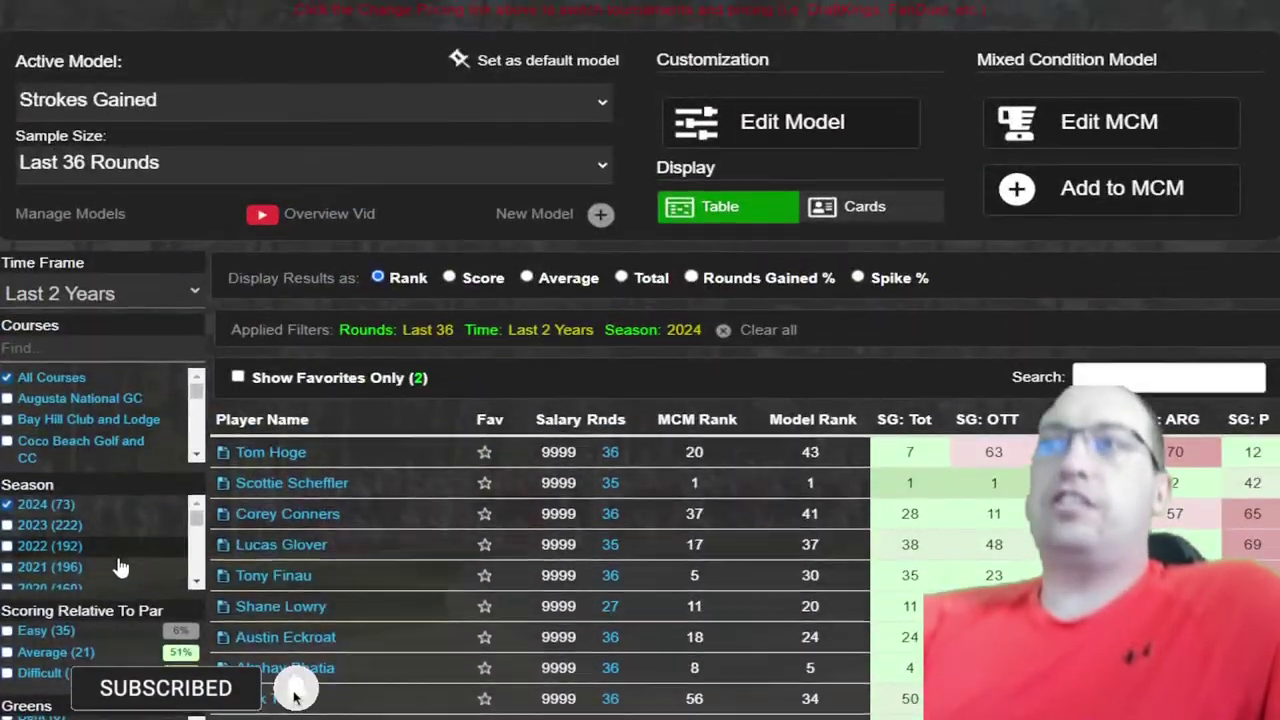
scroll(260, 600, down, 2)
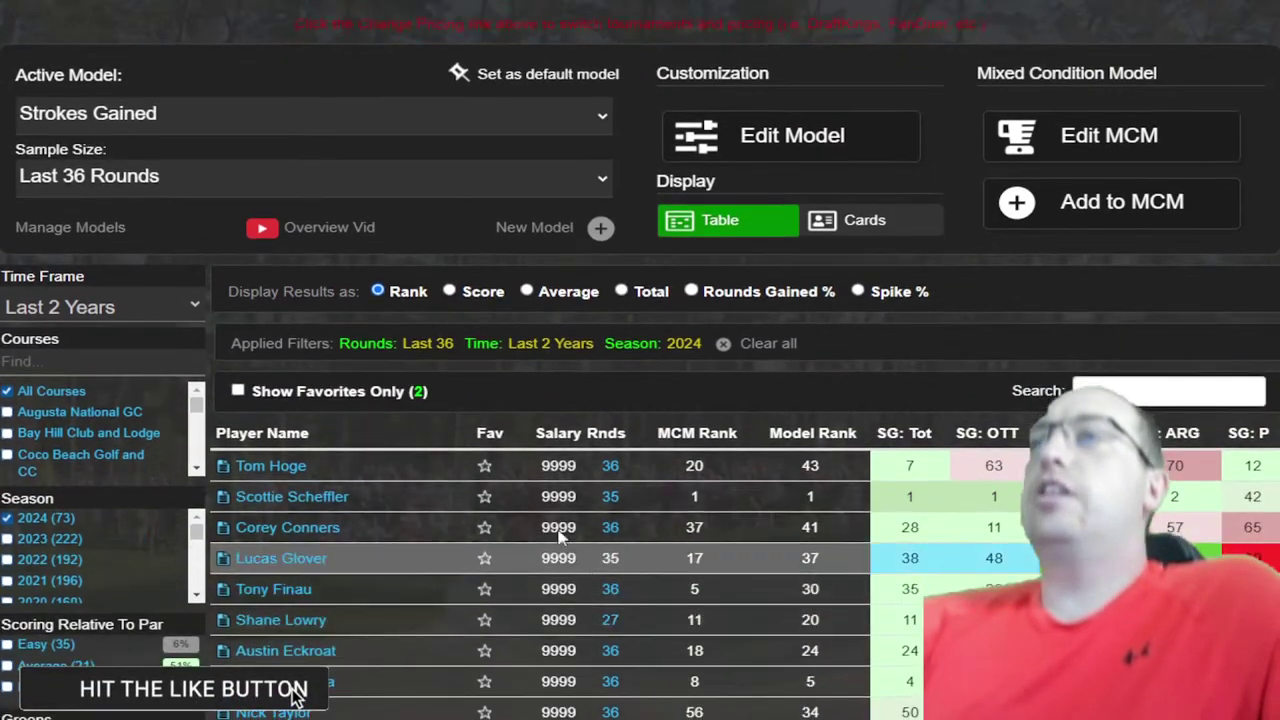
scroll(360, 420, down, 3)
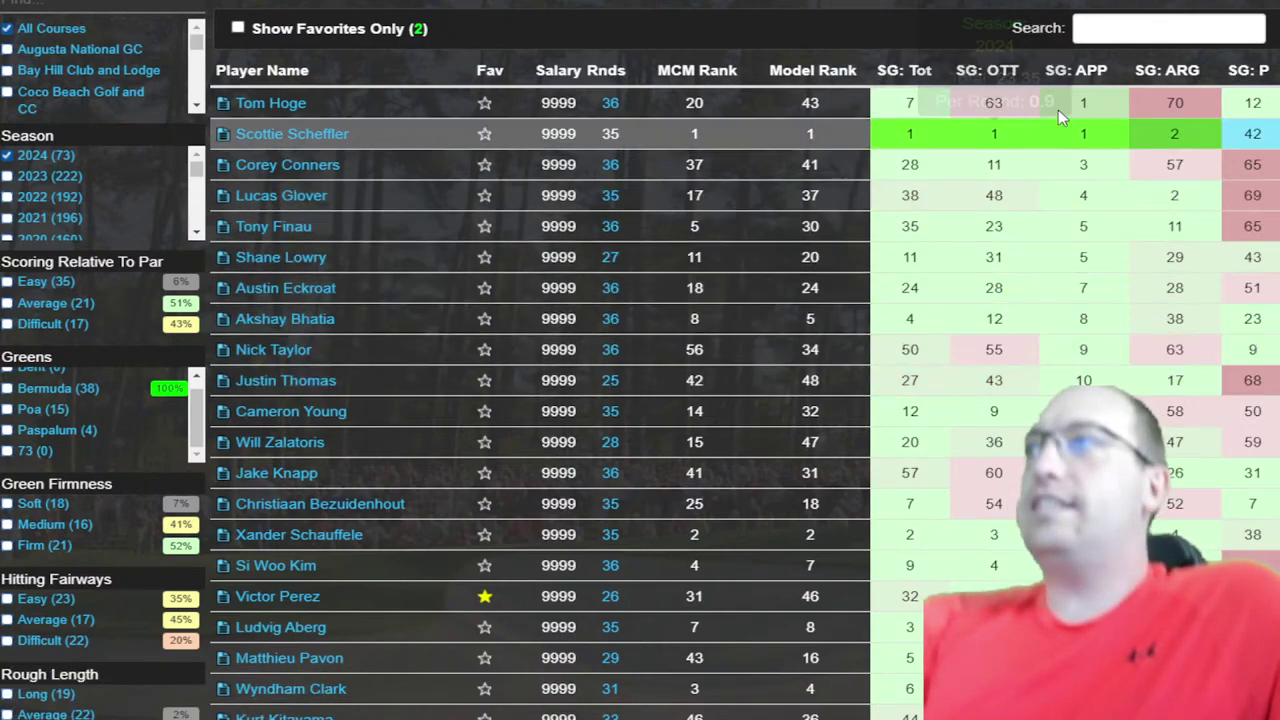
click(1167, 70)
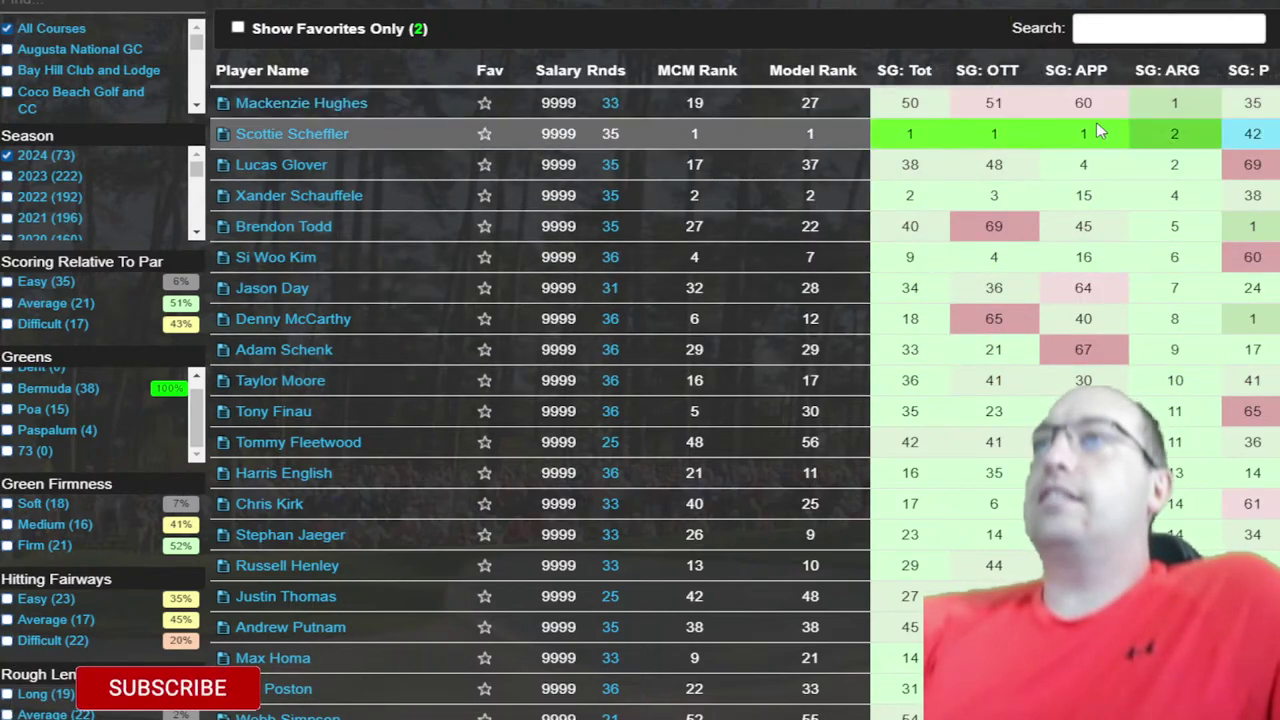
- Remove the 2024 season filter and clear the Last 2 Years time filter
click(35, 158)
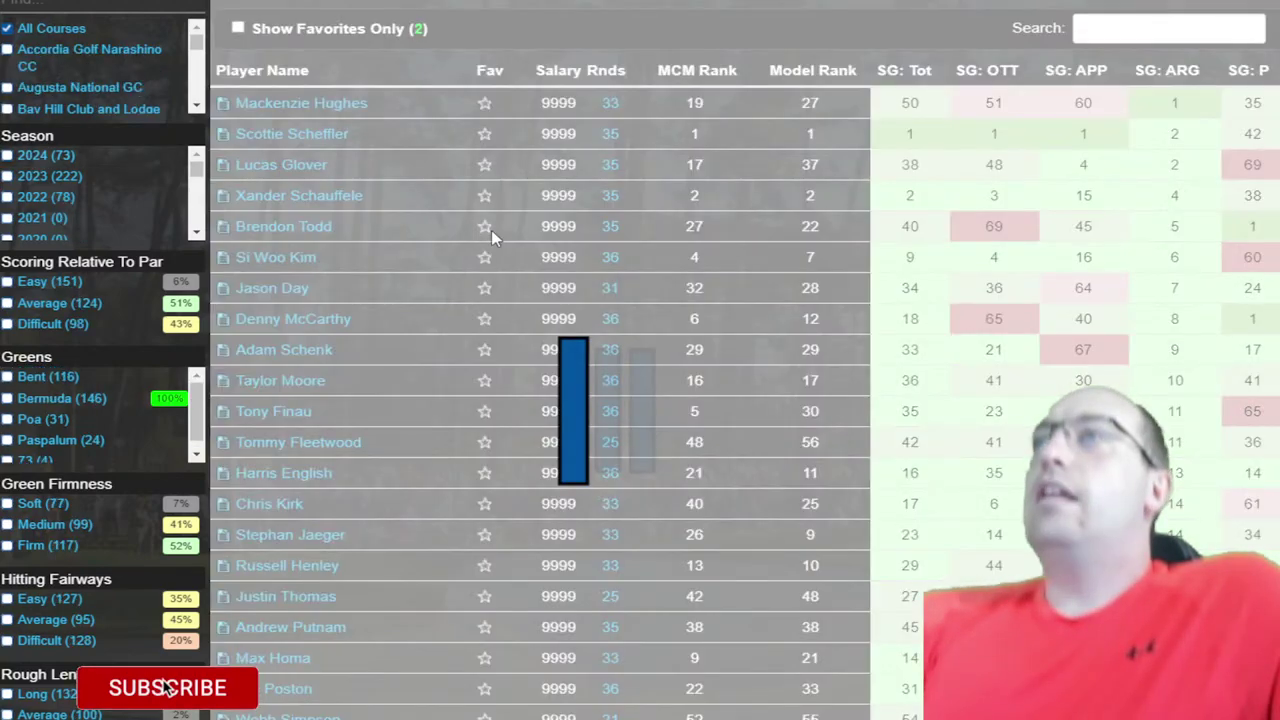
scroll(660, 310, up, 3)
click(640, 285)
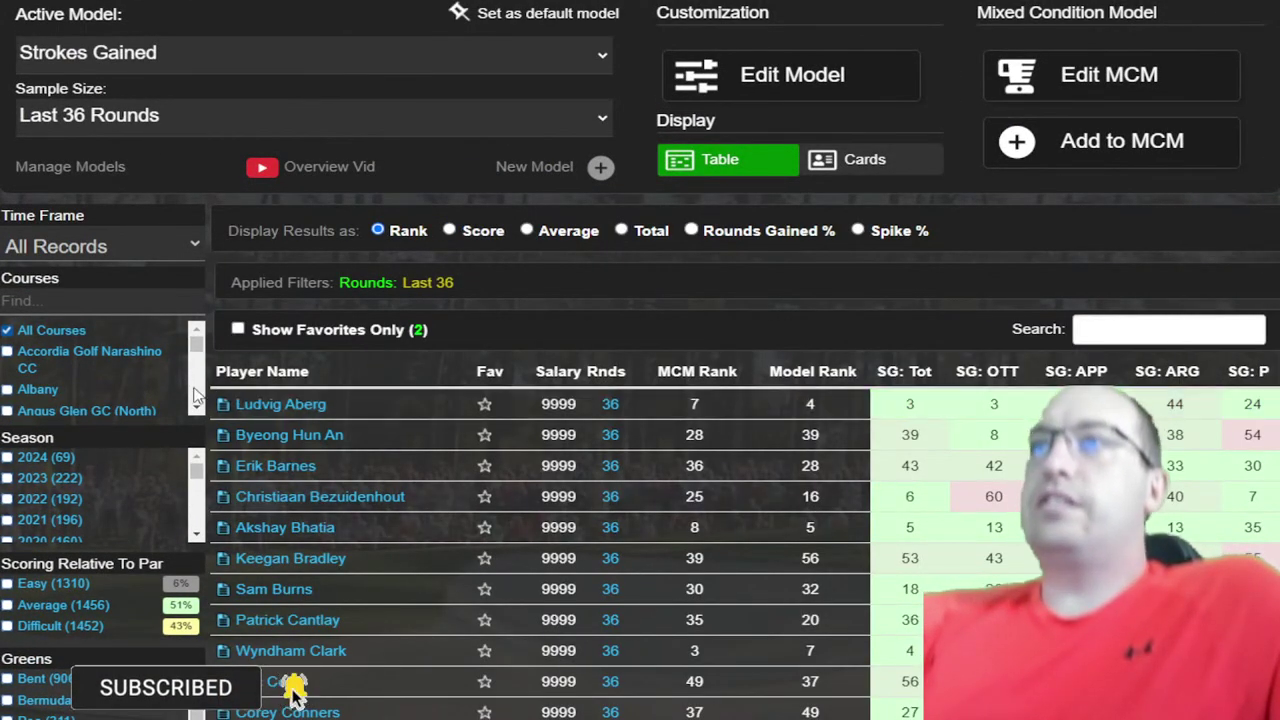
- Select Harbour Town GL, Innisbrook Resort (Copperhead) and Memorial Park Golf Course in the course filter
scroll(118, 380, down, 10)
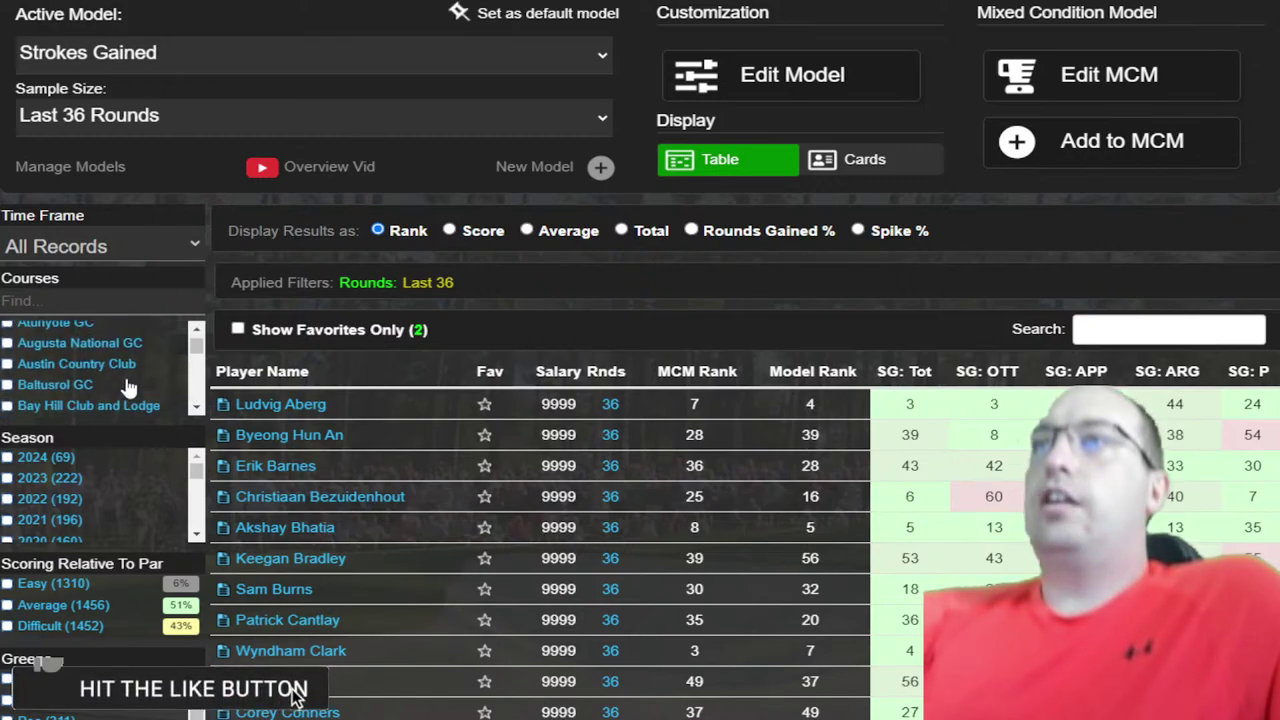
scroll(118, 380, down, 8)
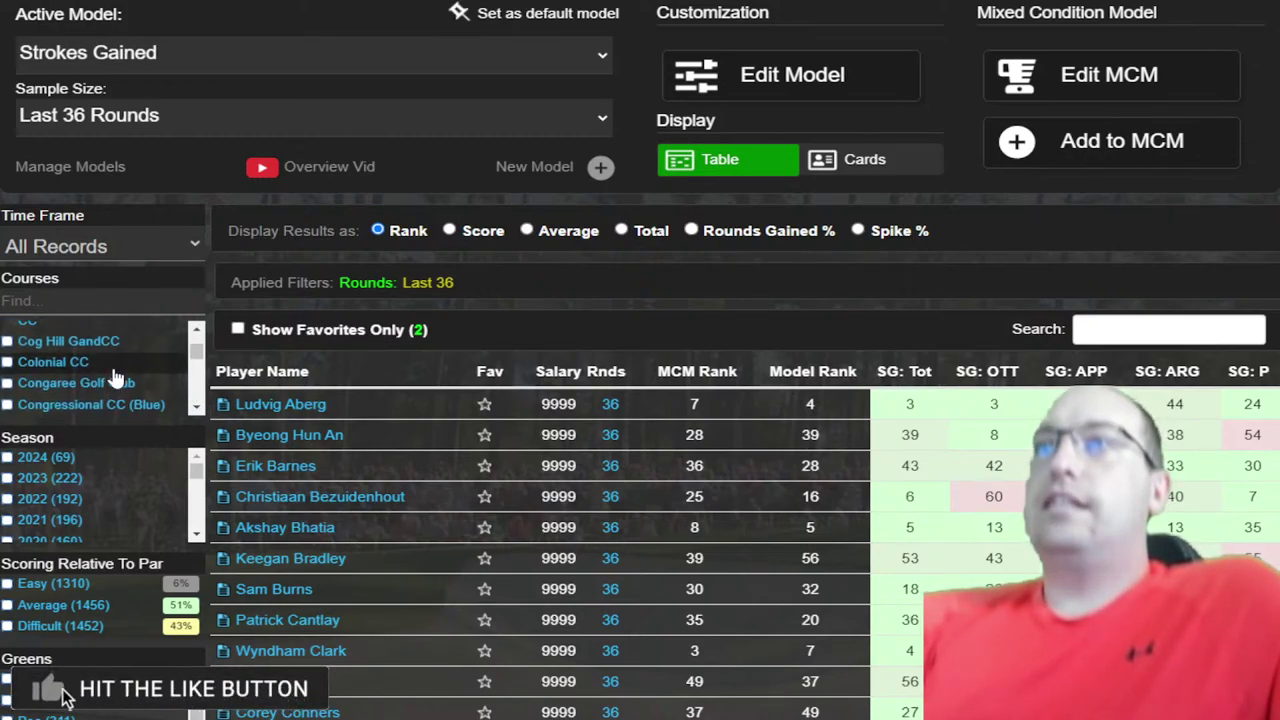
scroll(110, 372, down, 5)
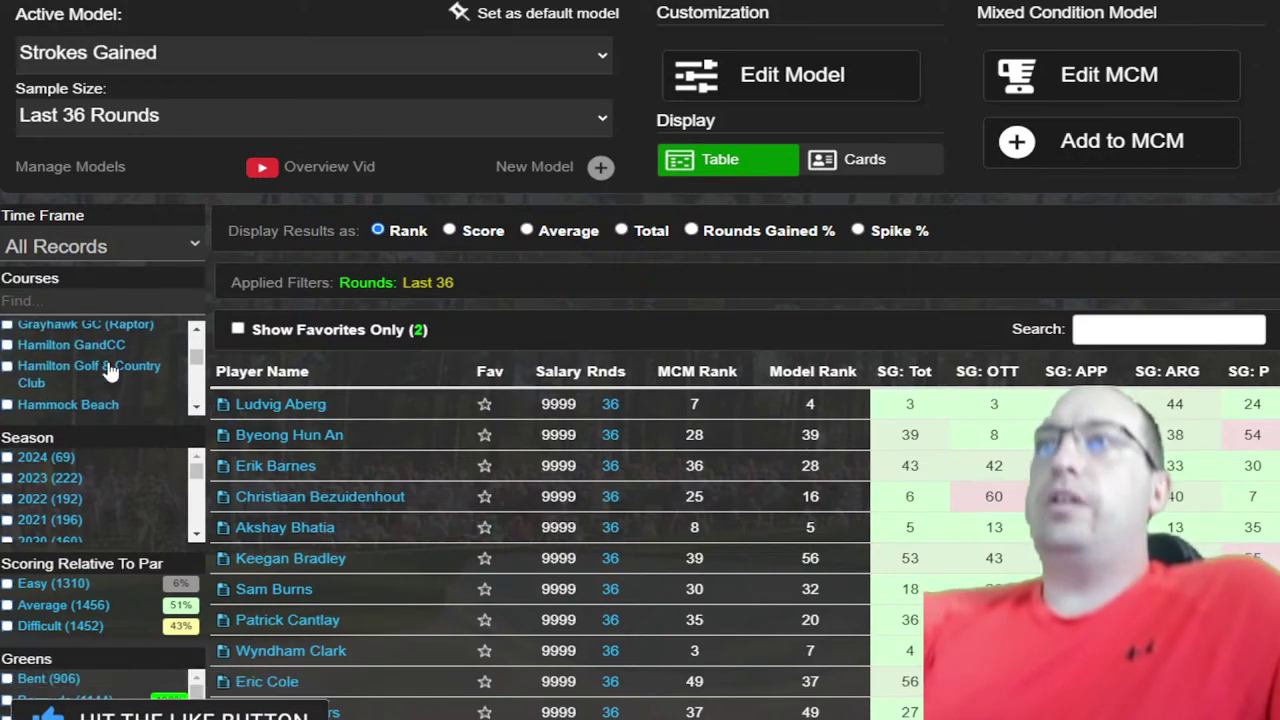
scroll(103, 372, down, 2)
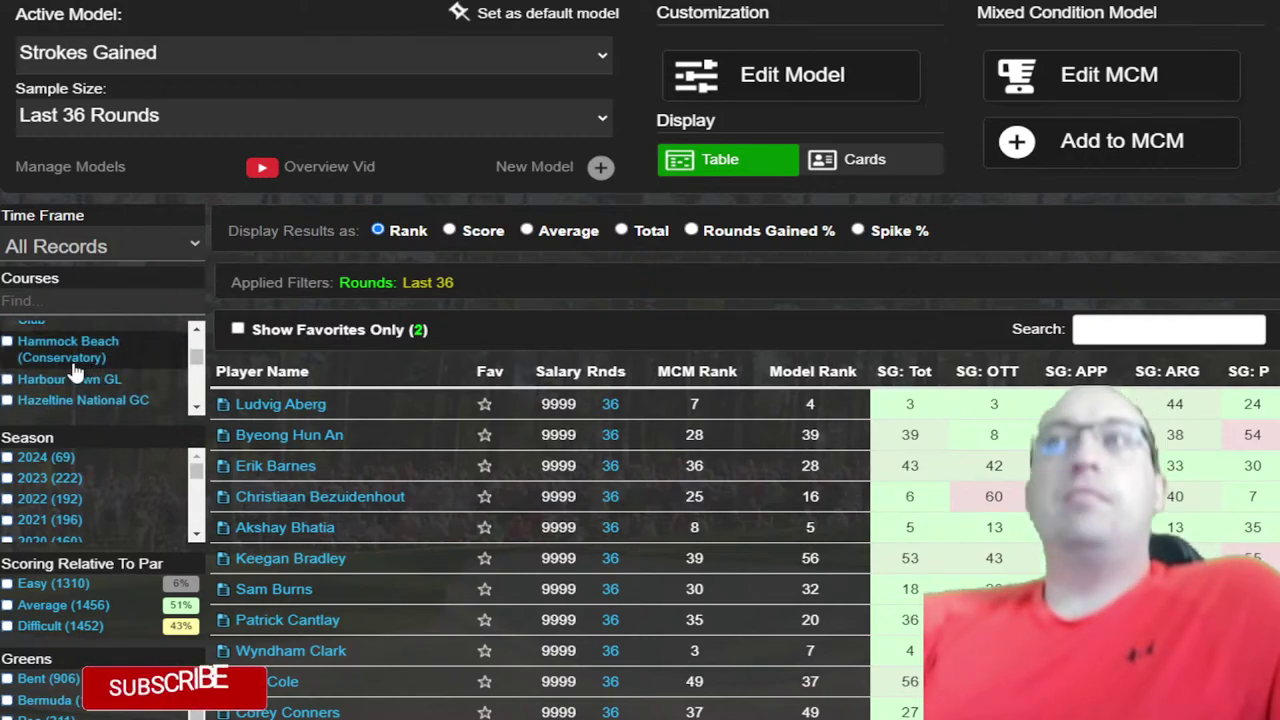
click(100, 377)
scroll(110, 360, down, 2)
click(72, 368)
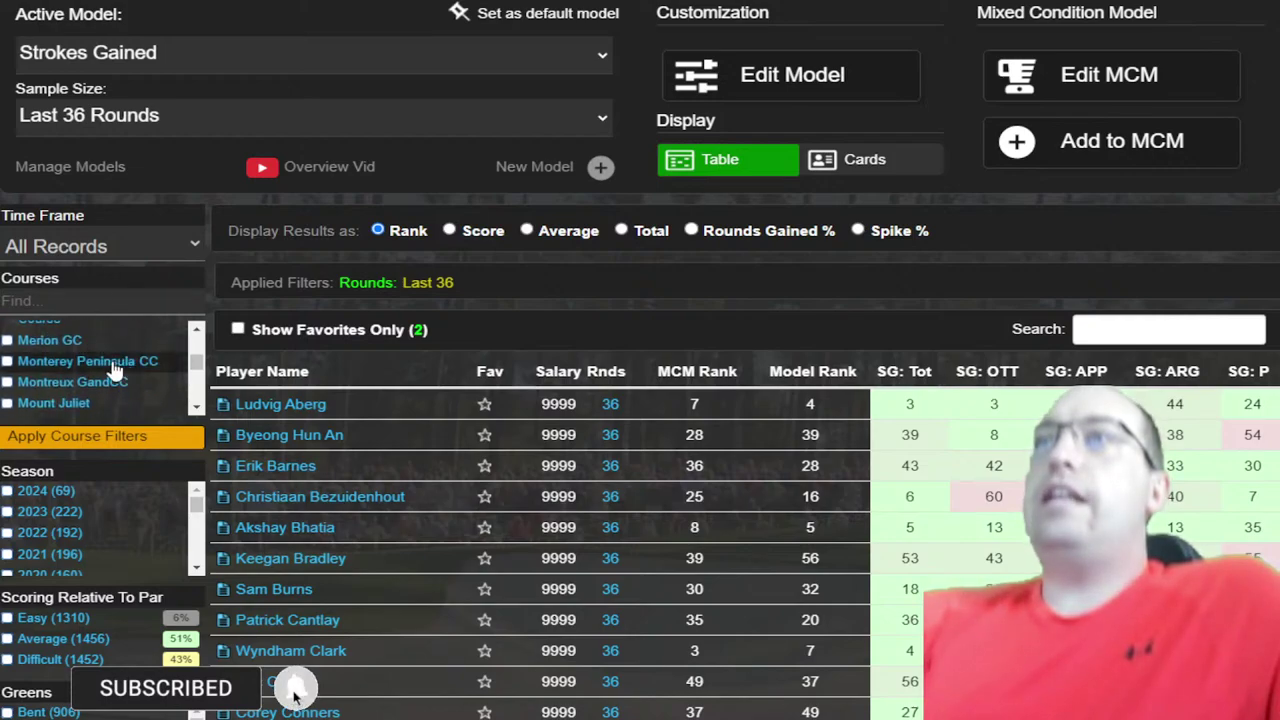
scroll(100, 370, up, 1)
click(77, 370)
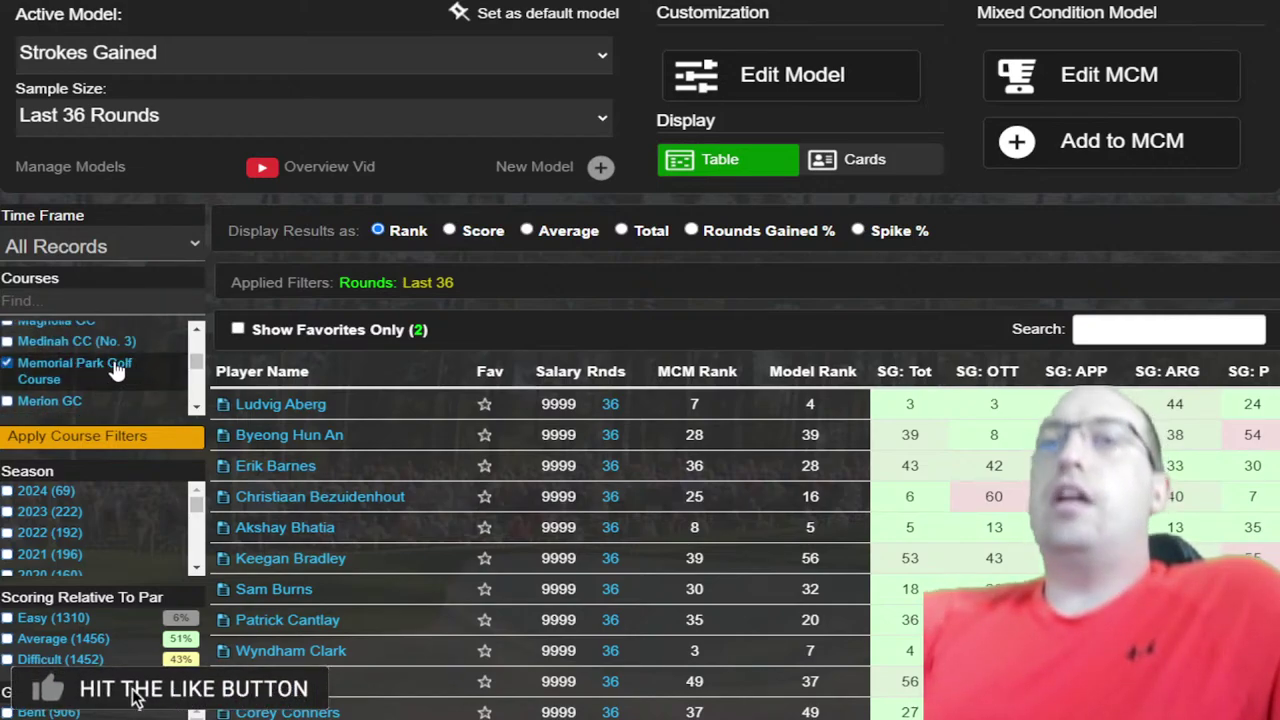
- Add Stadium Course, TPC Sawgrass and TPC Scottsdale to the selected courses and apply the course filters
scroll(116, 370, down, 2)
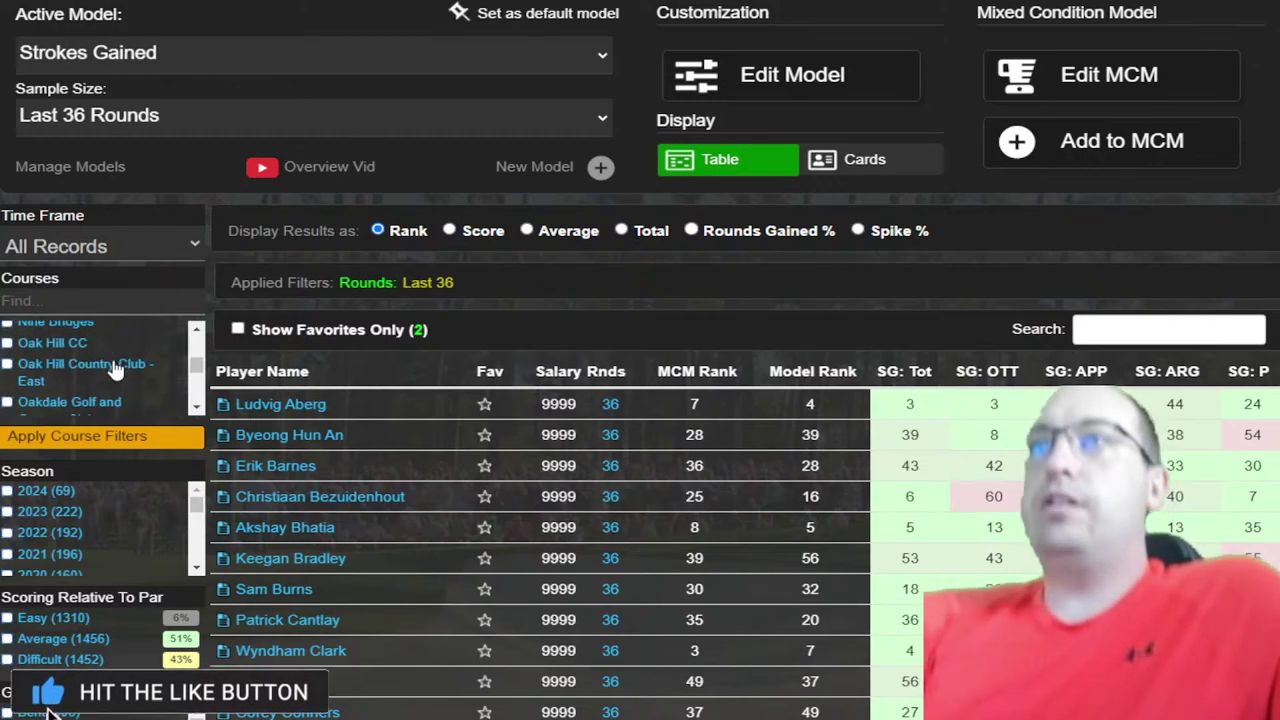
scroll(107, 362, down, 3)
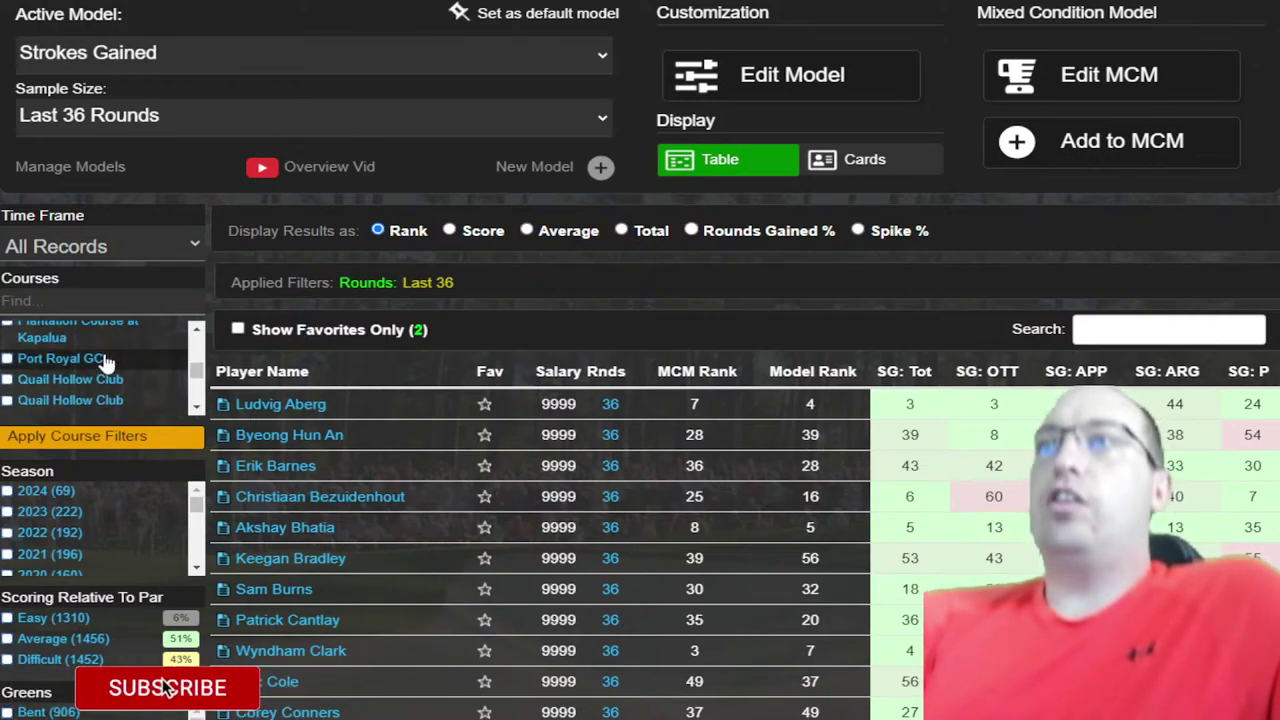
scroll(107, 373, down, 3)
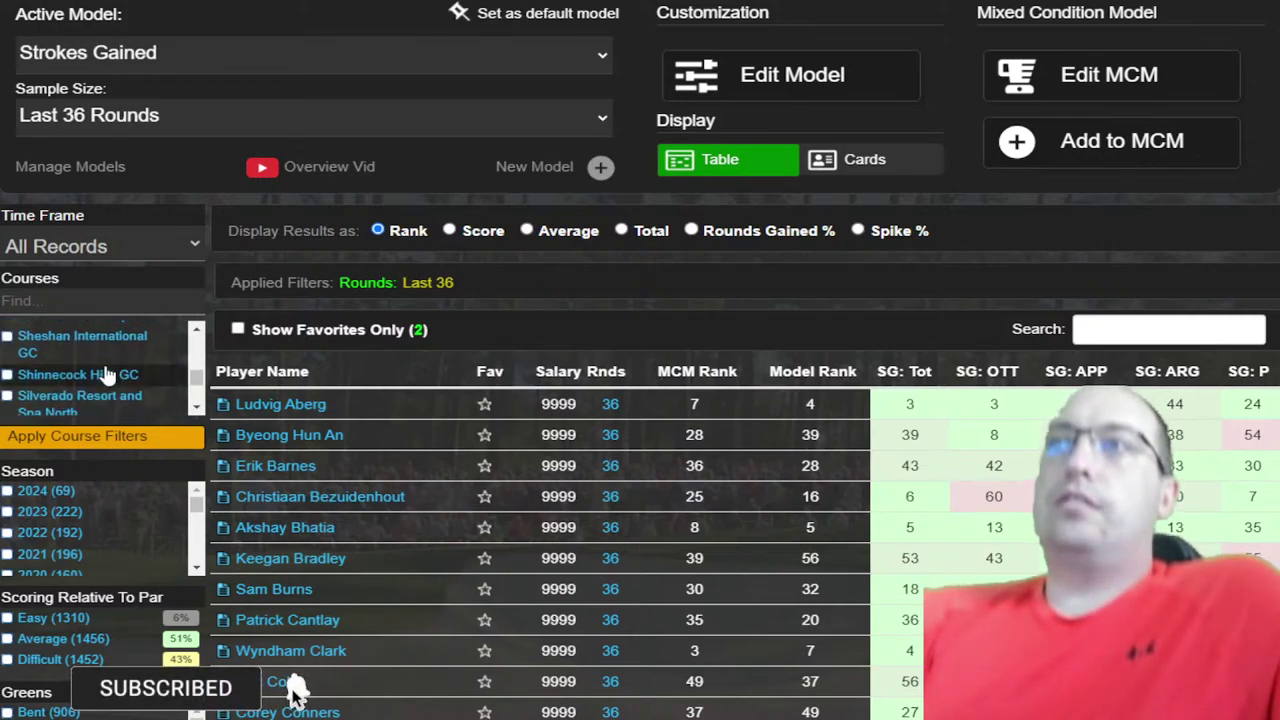
scroll(107, 373, down, 2)
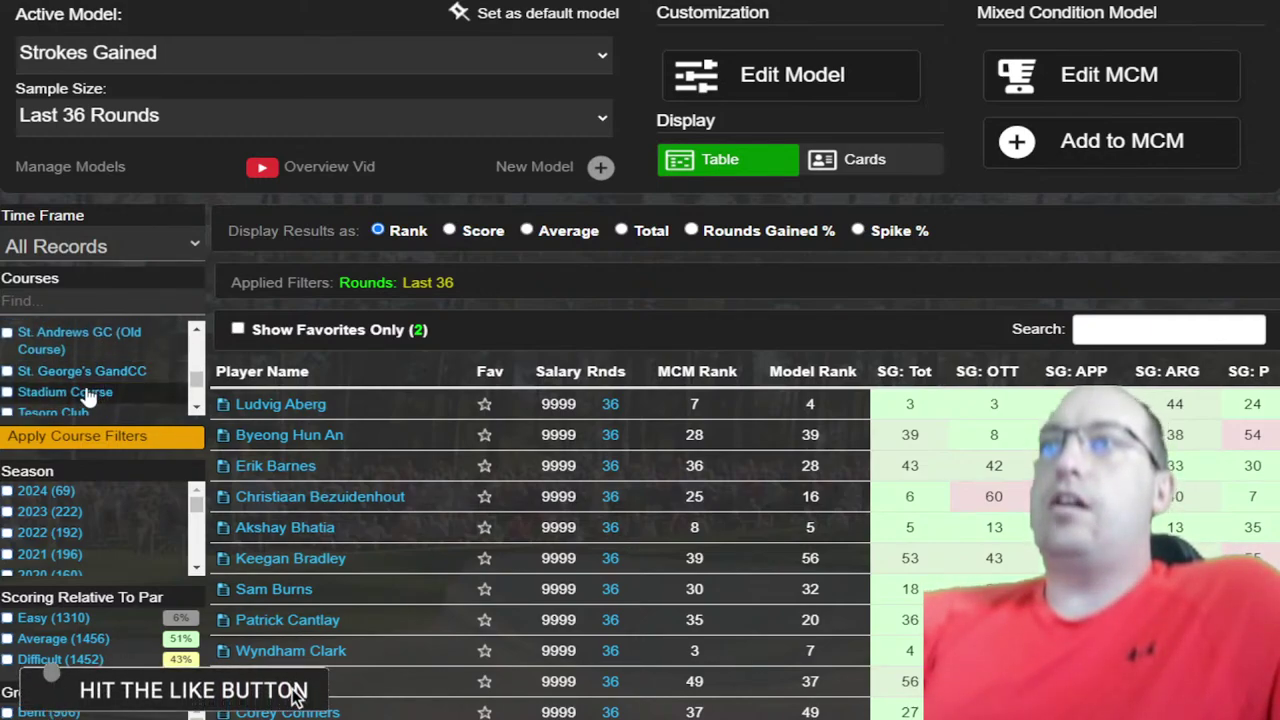
click(86, 392)
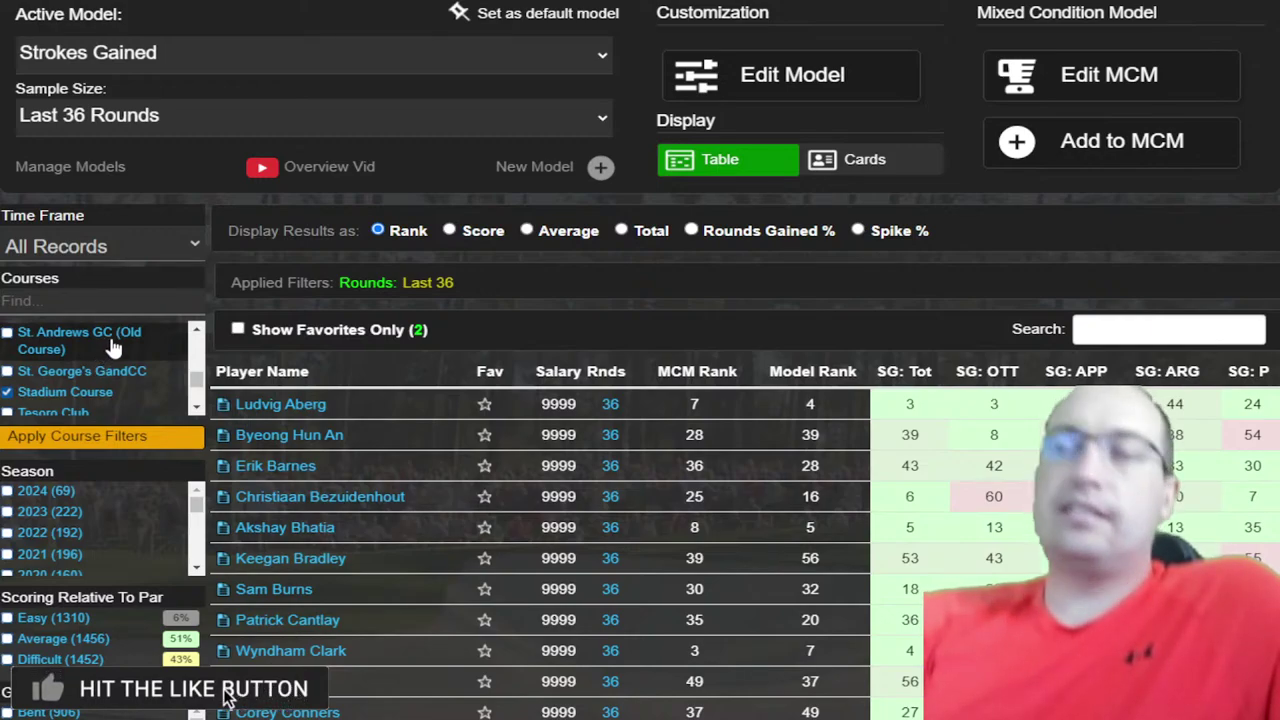
scroll(112, 350, down, 3)
scroll(111, 362, down, 8)
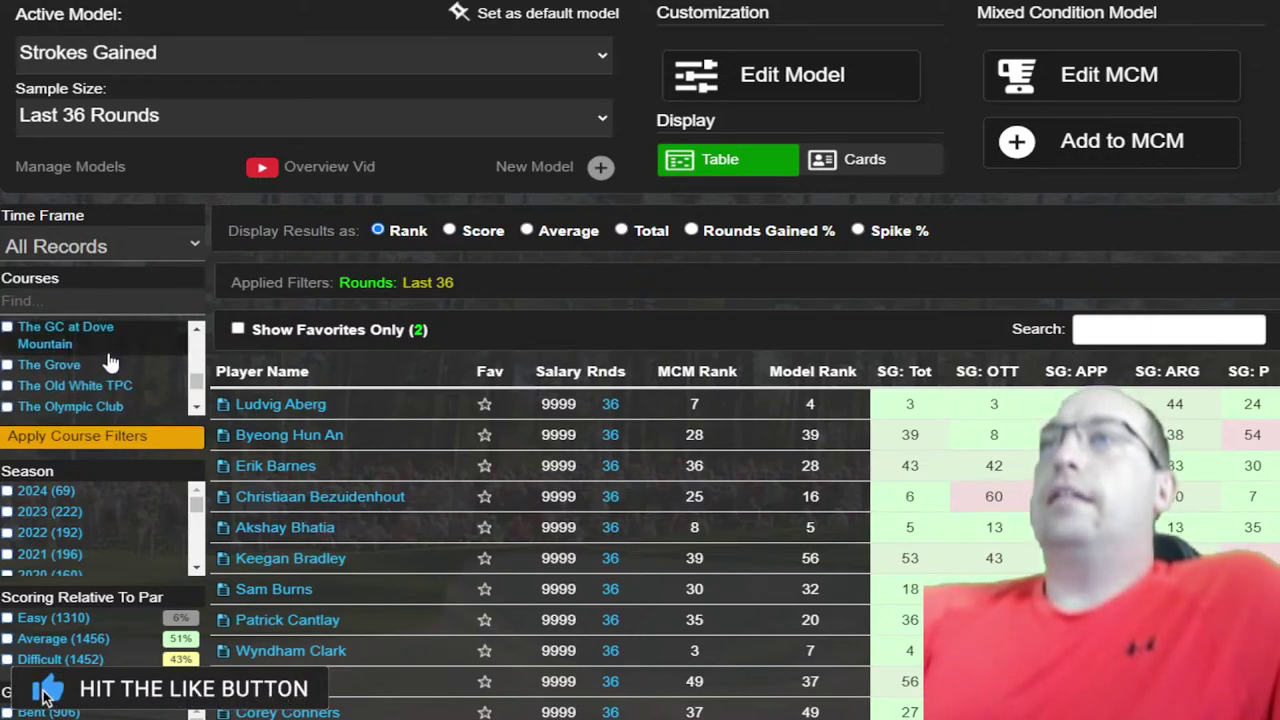
scroll(110, 370, down, 5)
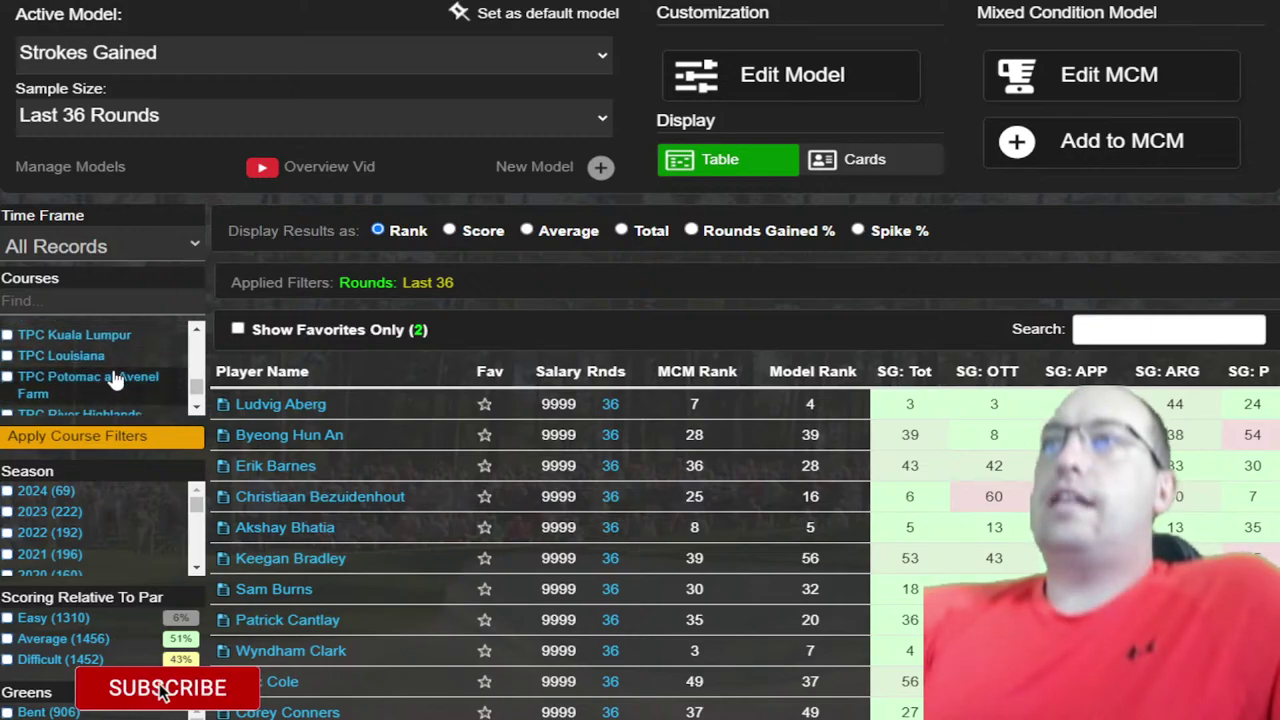
scroll(106, 380, down, 3)
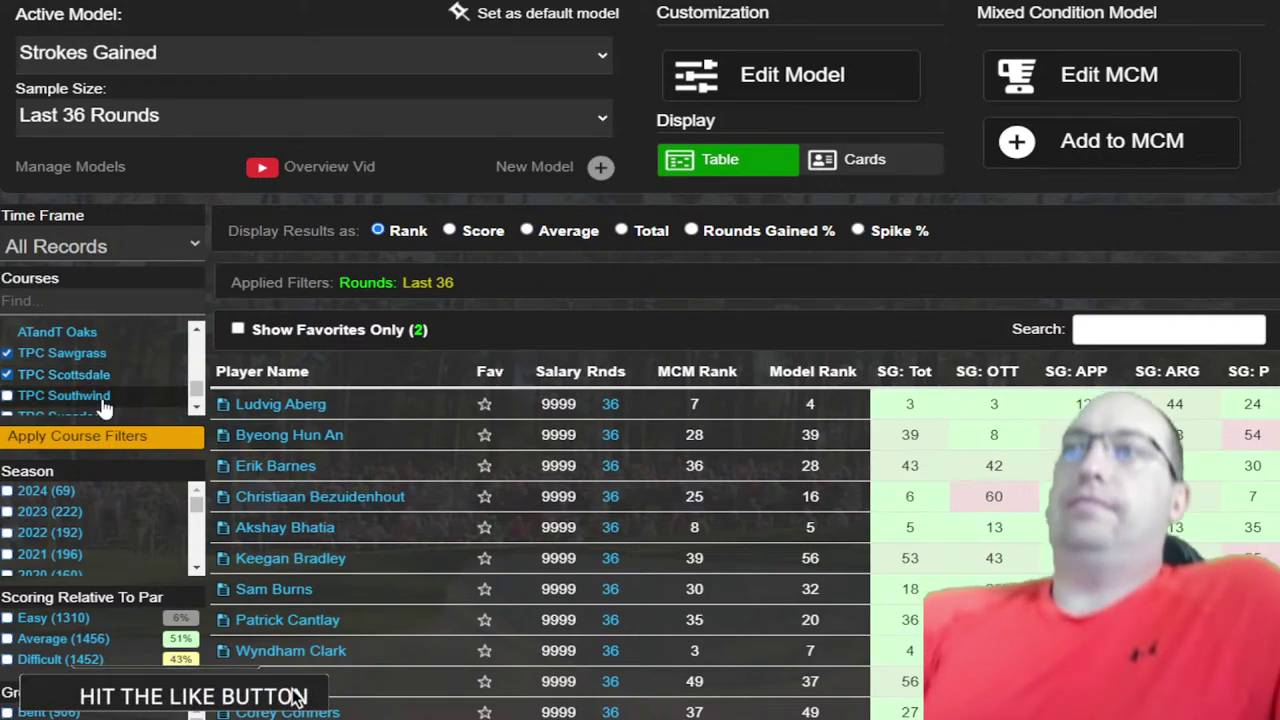
click(105, 445)
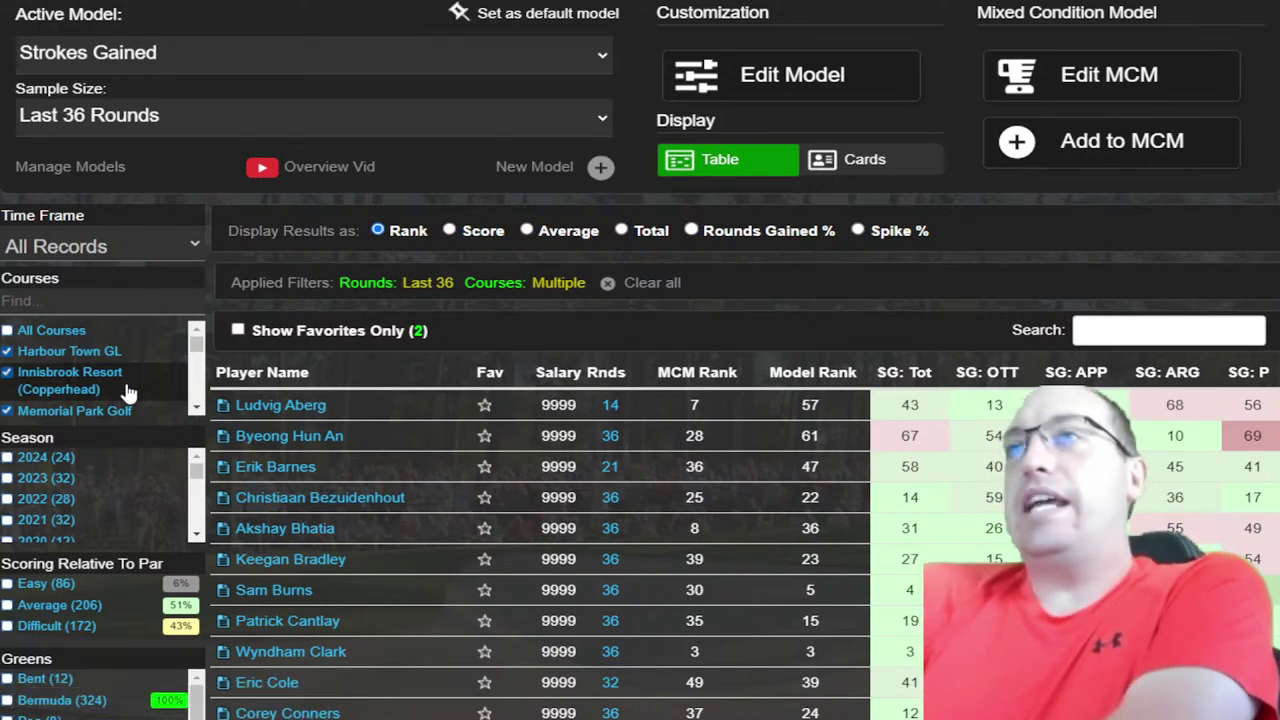
- Rank the field by strokes gained putting on the selected courses and limit the time frame to Last 2 Years
mouse_move(1050, 428)
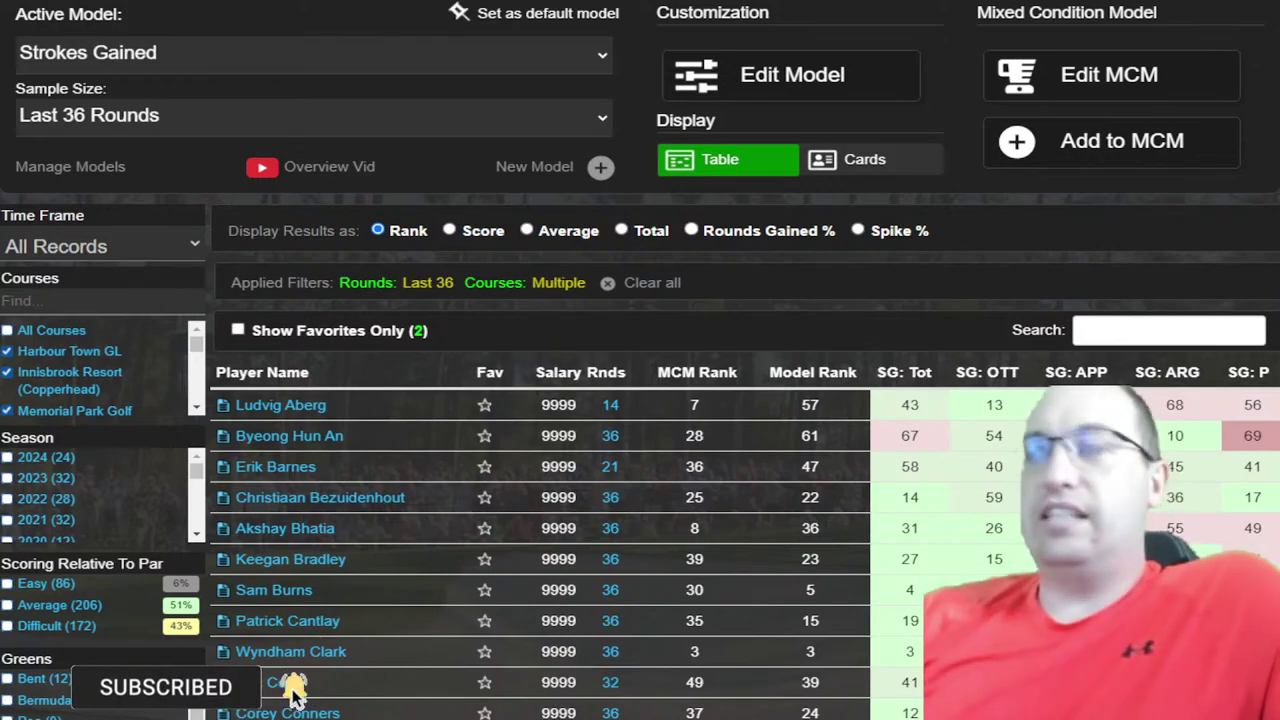
click(1248, 372)
scroll(640, 450, down, 2)
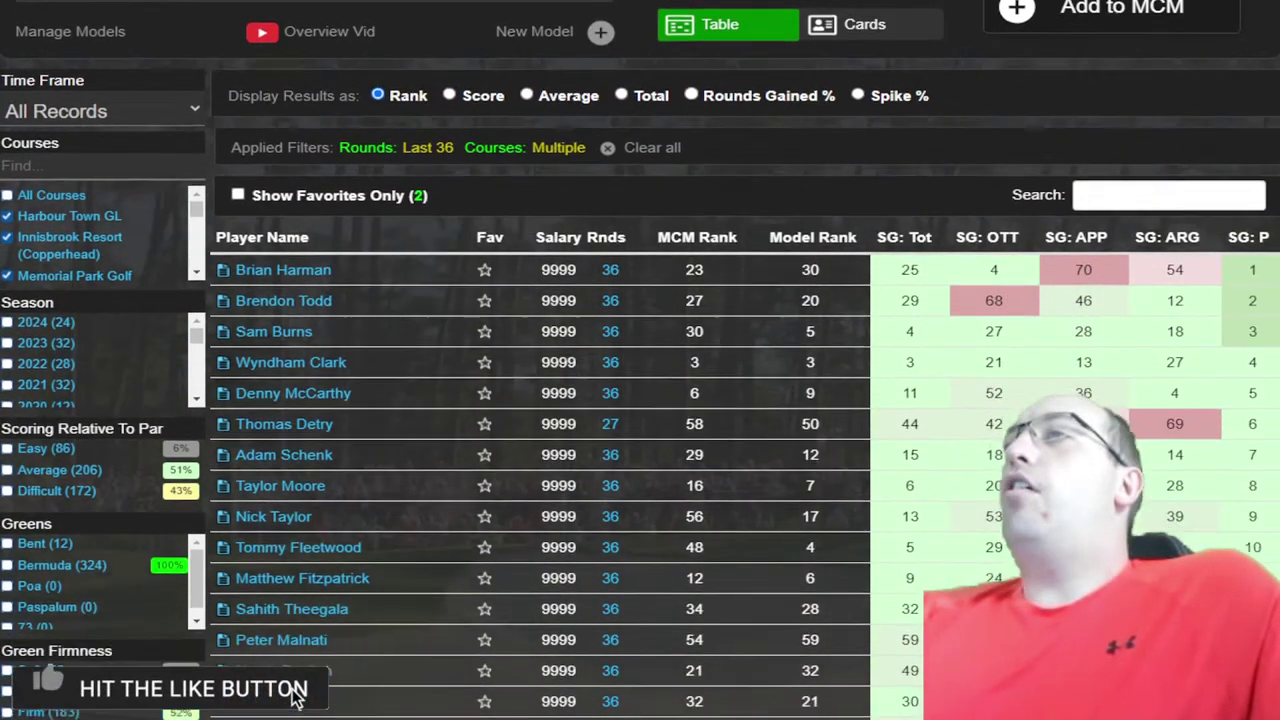
scroll(640, 450, down, 1)
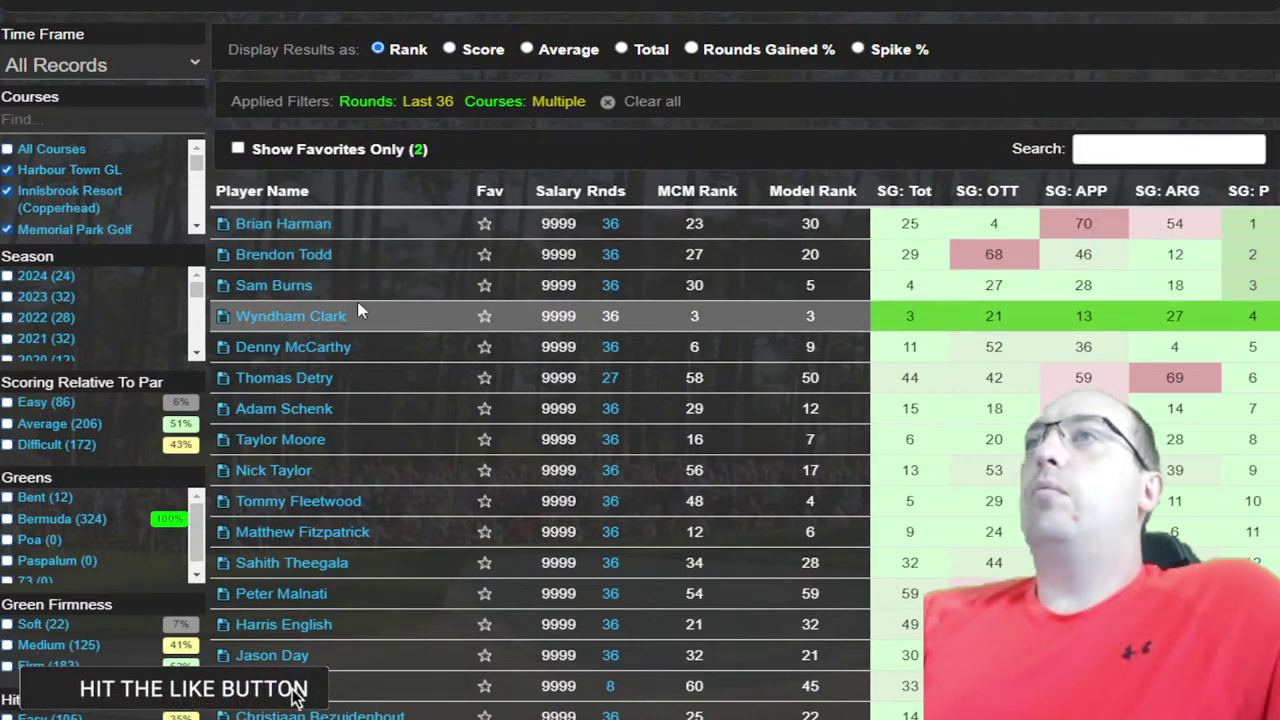
click(88, 64)
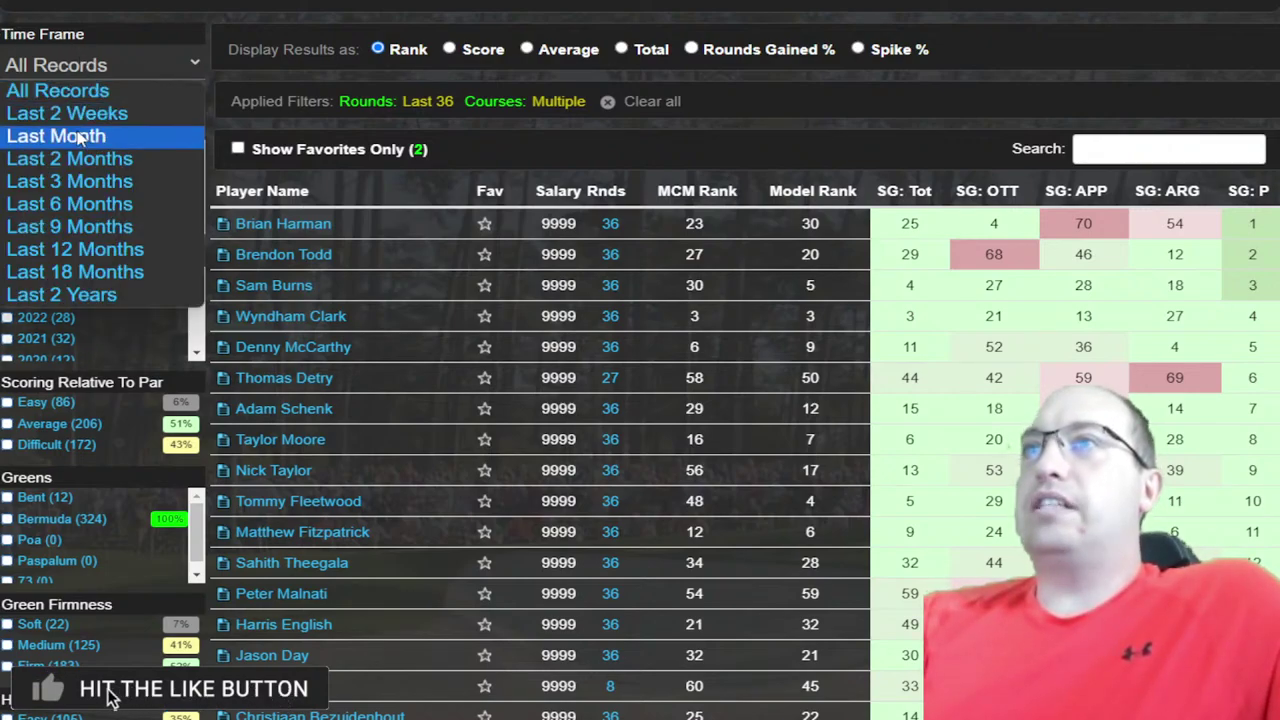
click(88, 296)
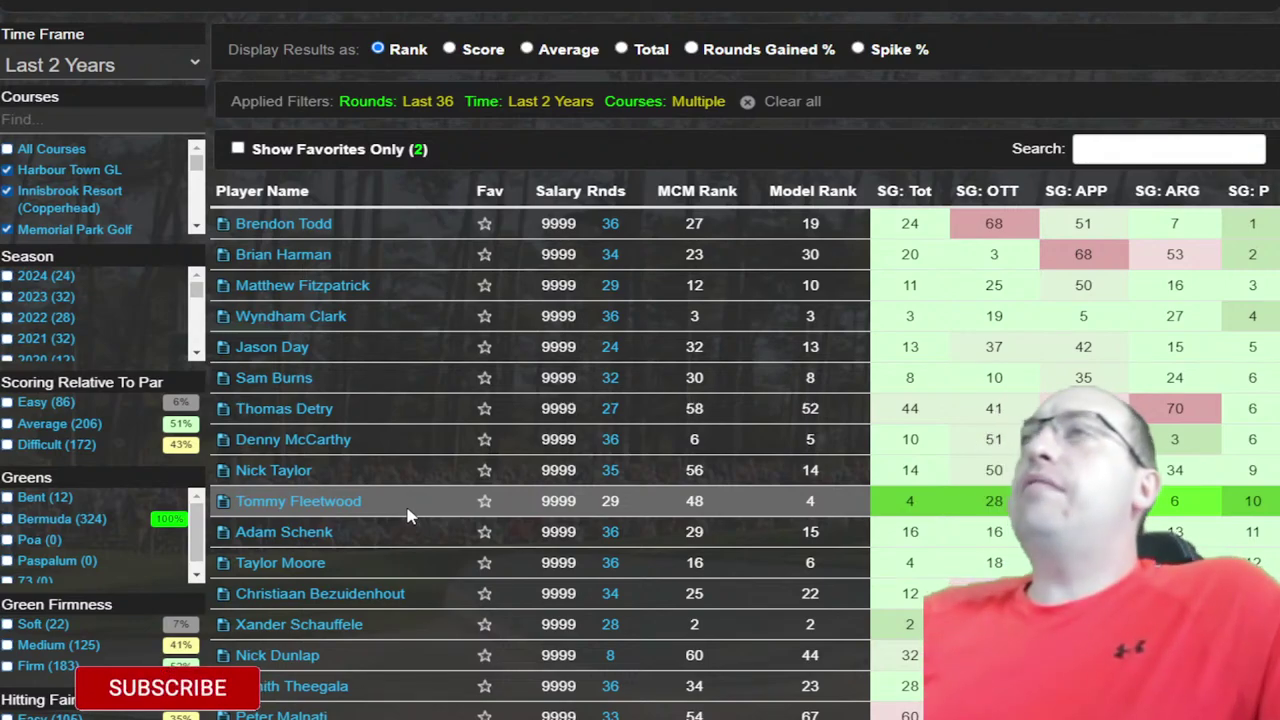
- Clear the Last 2 Years and multiple-course filters from the model results
scroll(420, 512, up, 4)
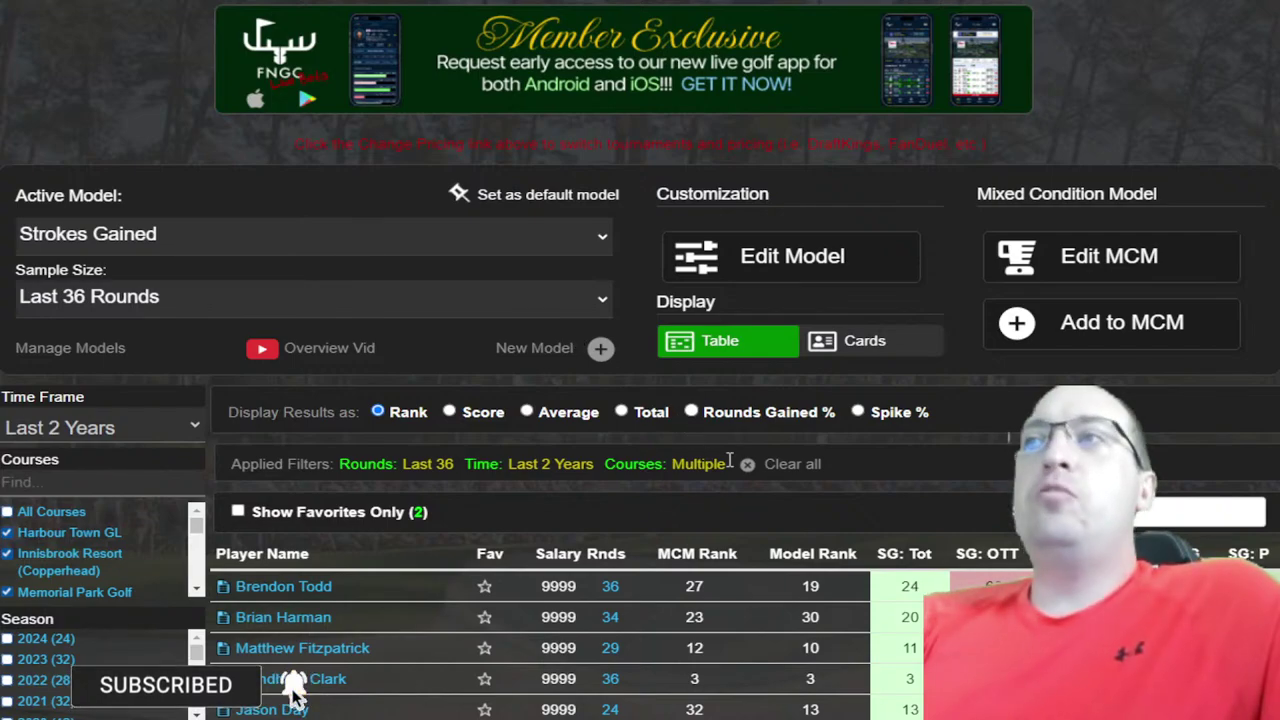
click(760, 463)
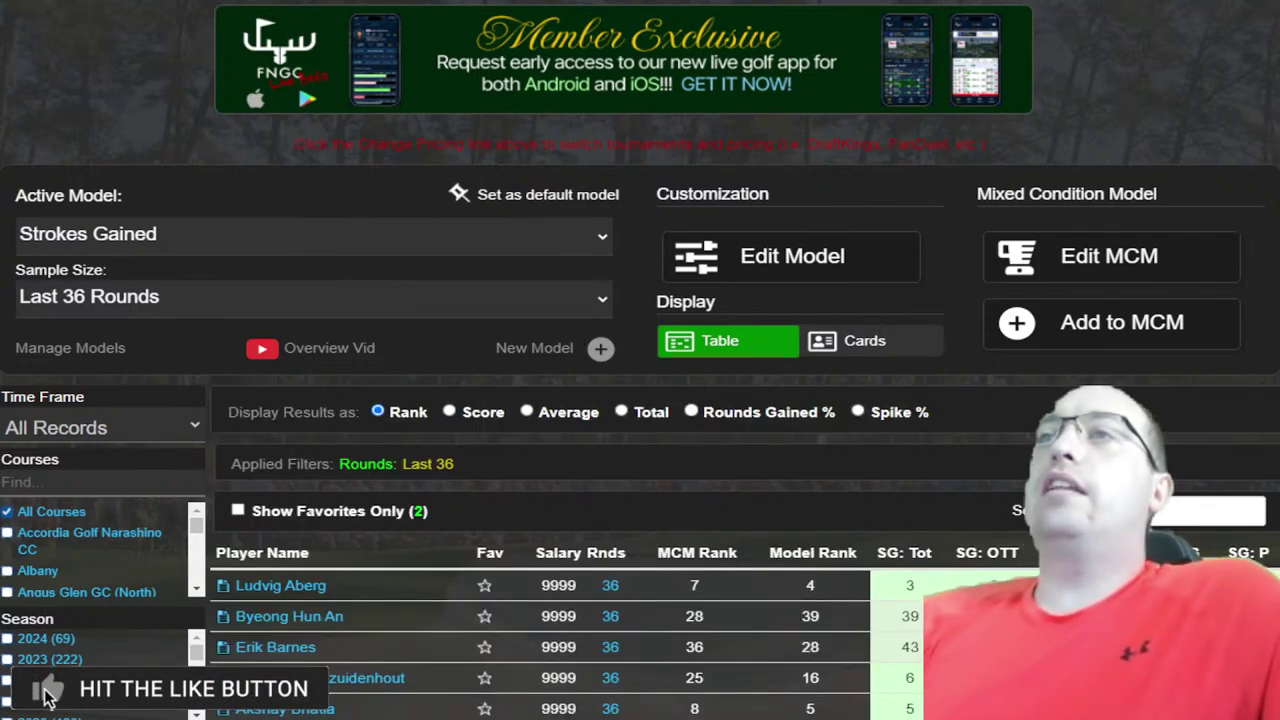
scroll(45, 697, down, 2)
scroll(18, 383, down, 3)
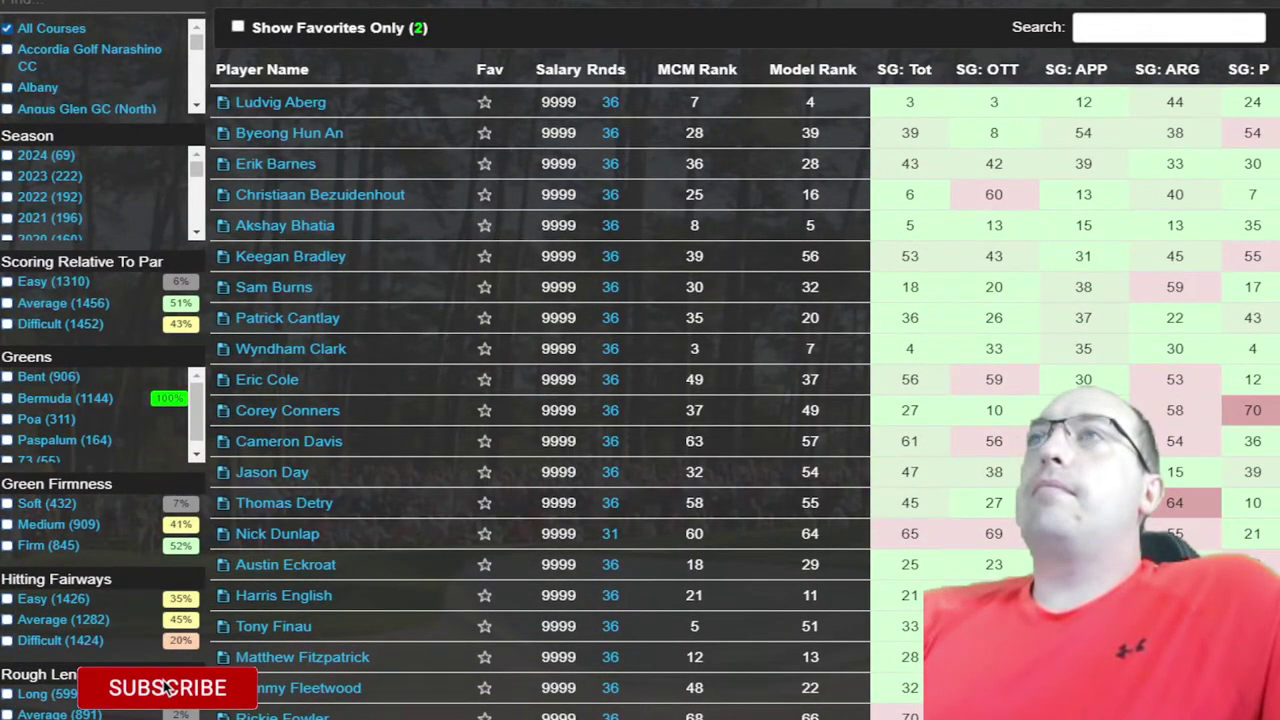
- Switch the active model to Fairways / Greens and filter it to courses of Less than 7200
scroll(168, 688, up, 3)
click(127, 118)
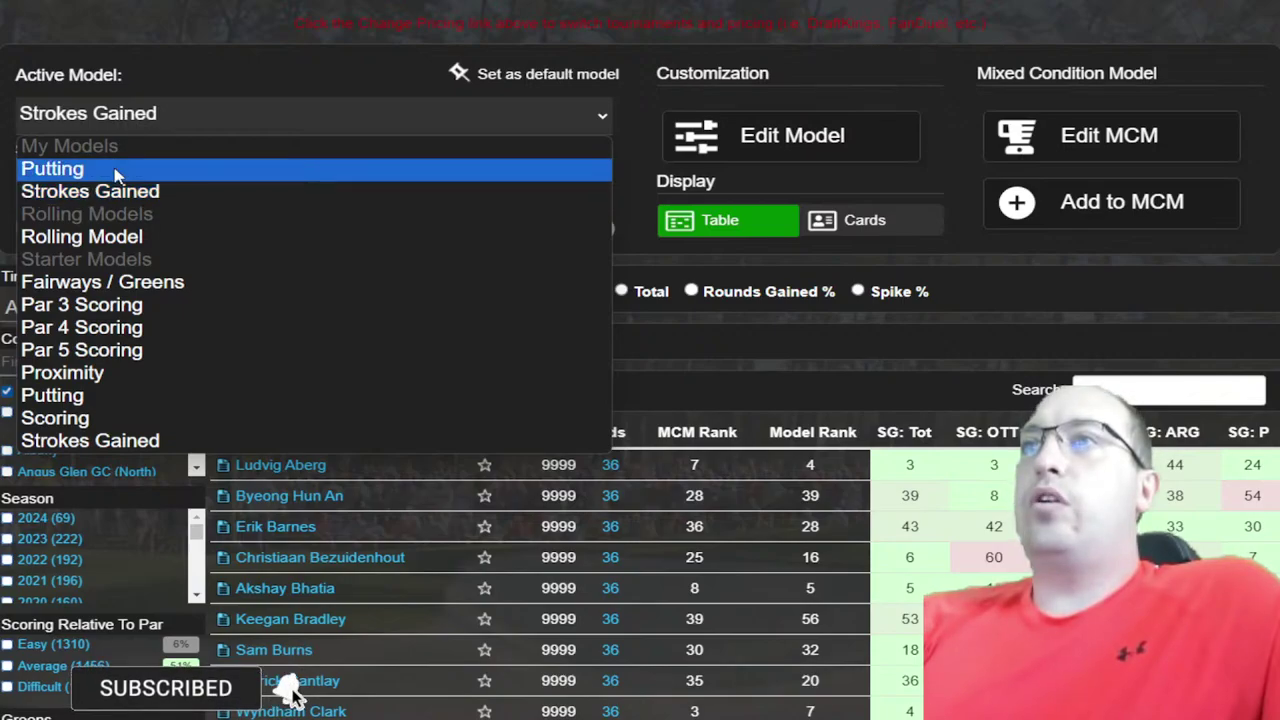
click(114, 283)
scroll(295, 690, down, 12)
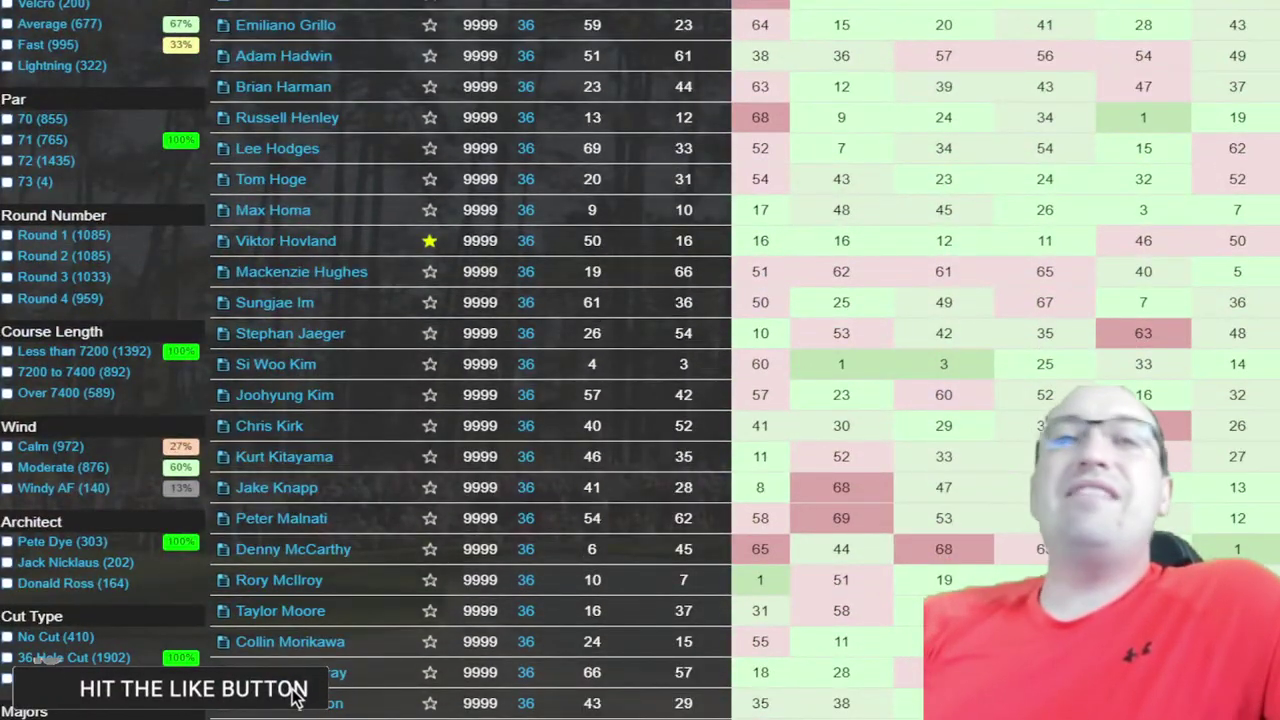
click(92, 350)
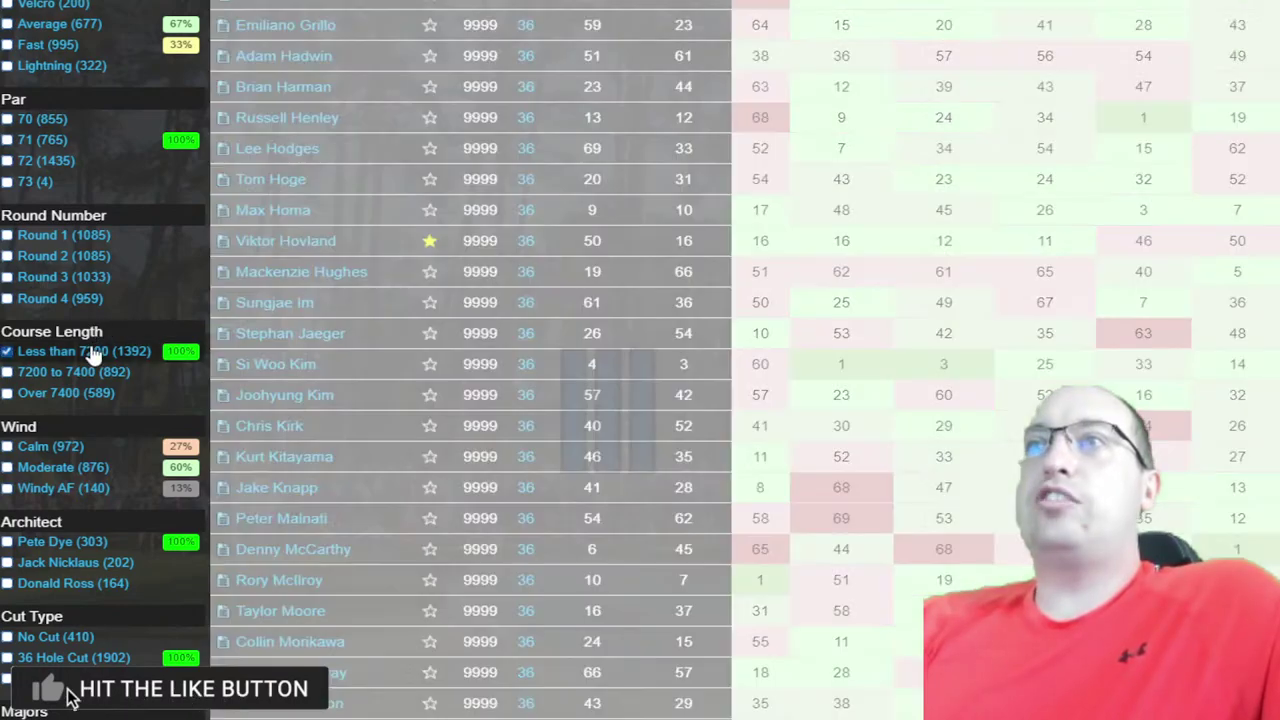
- Limit the Fairways / Greens model results to the Last 2 Years time frame
scroll(92, 345, up, 8)
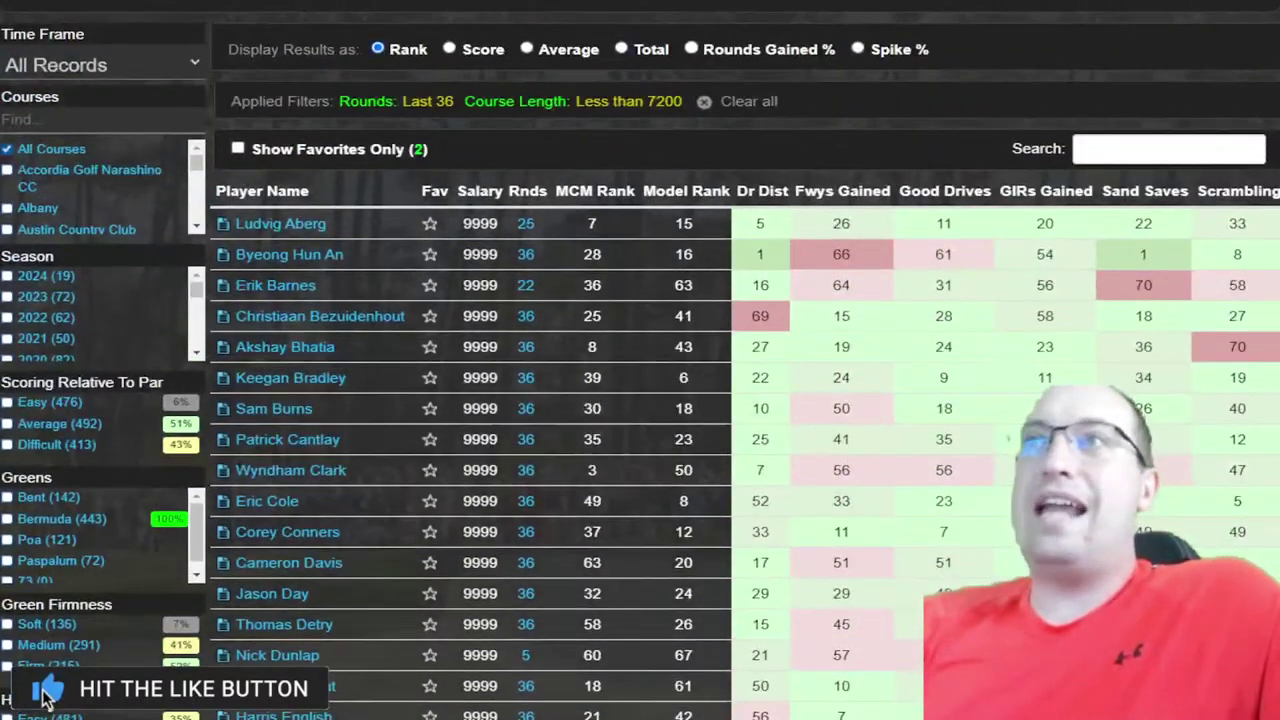
click(58, 68)
click(60, 291)
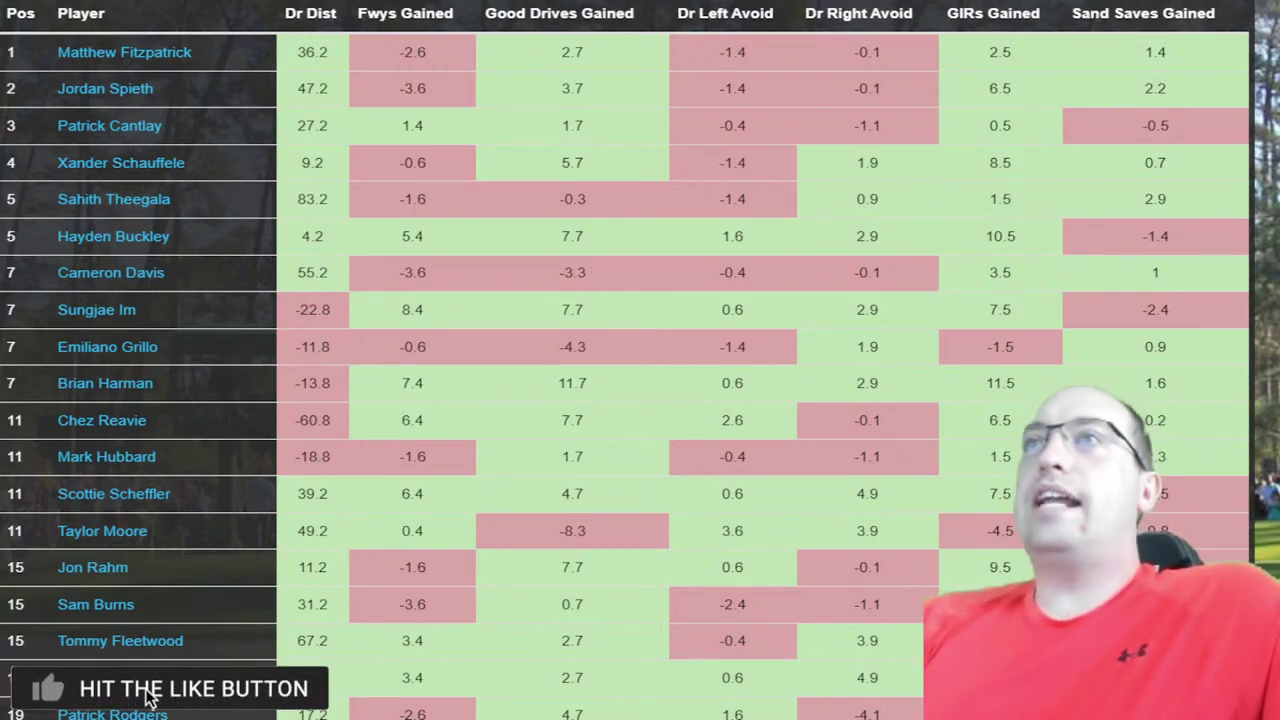
- Highlight the top 15 and ties in the tournament results table and compare their driving distance, fairways and greens gained
key(ctrl+a)
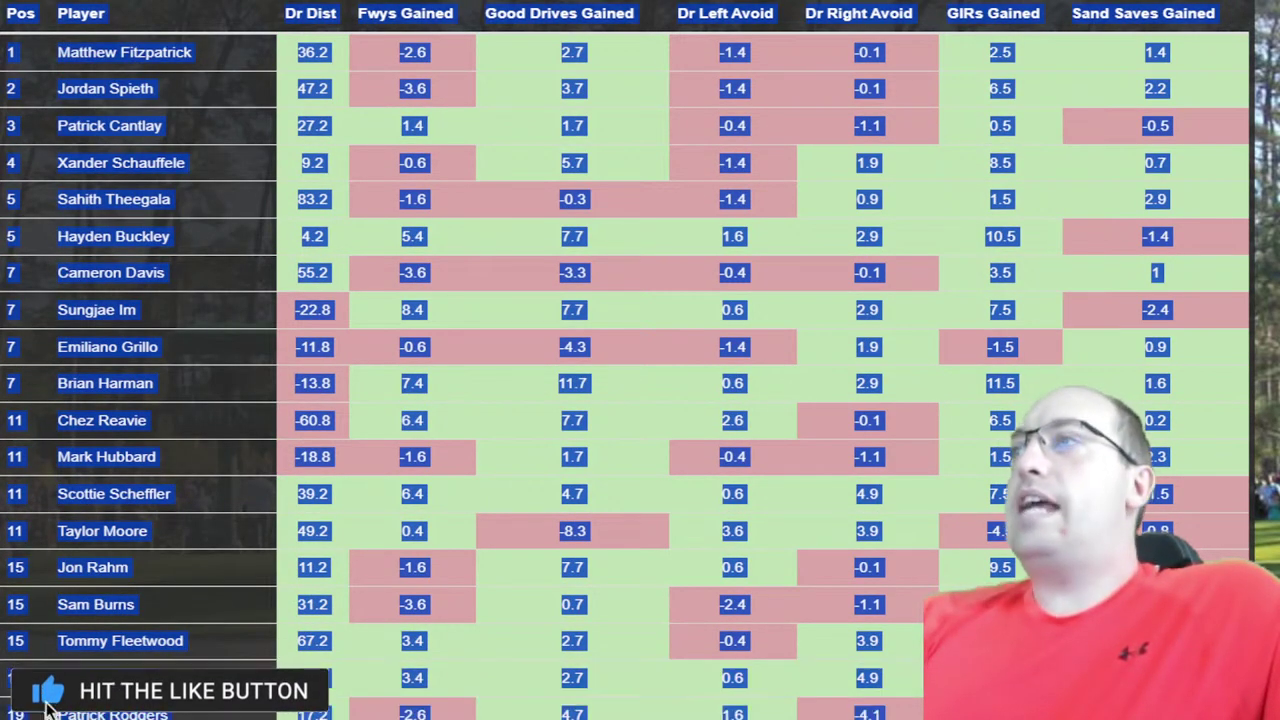
scroll(700, 266, down, 3)
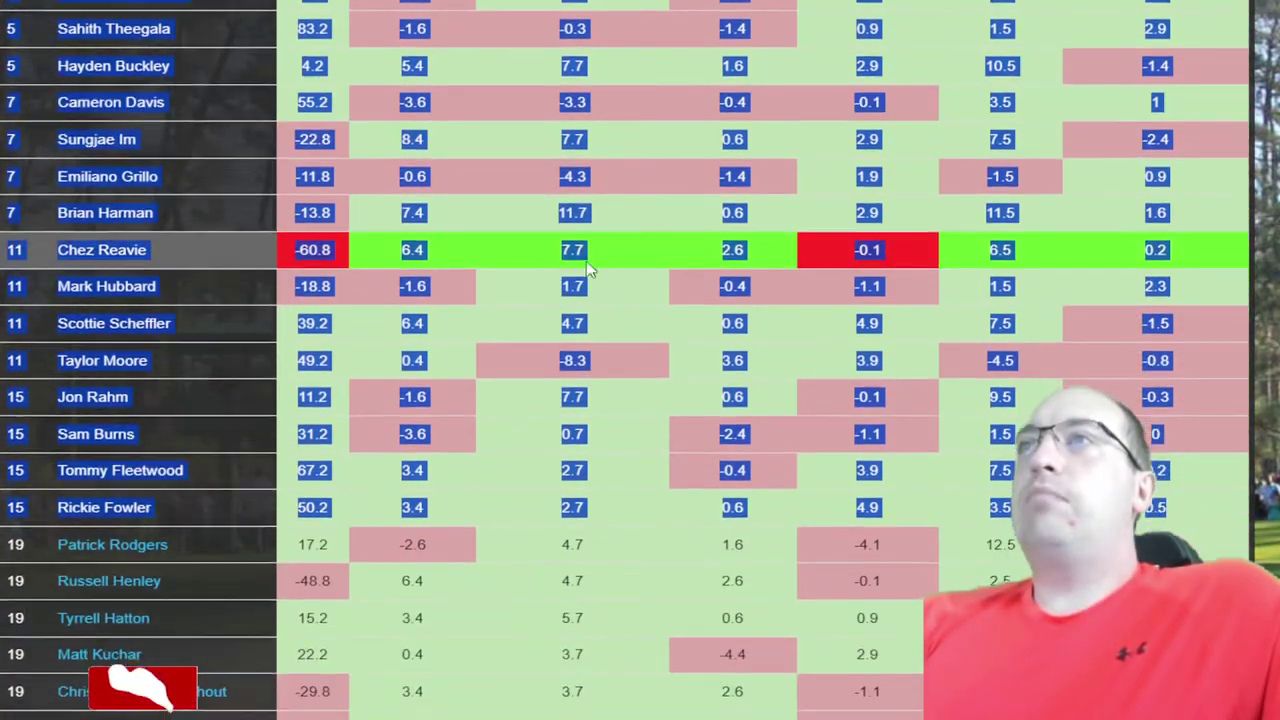
scroll(322, 10, up, 2)
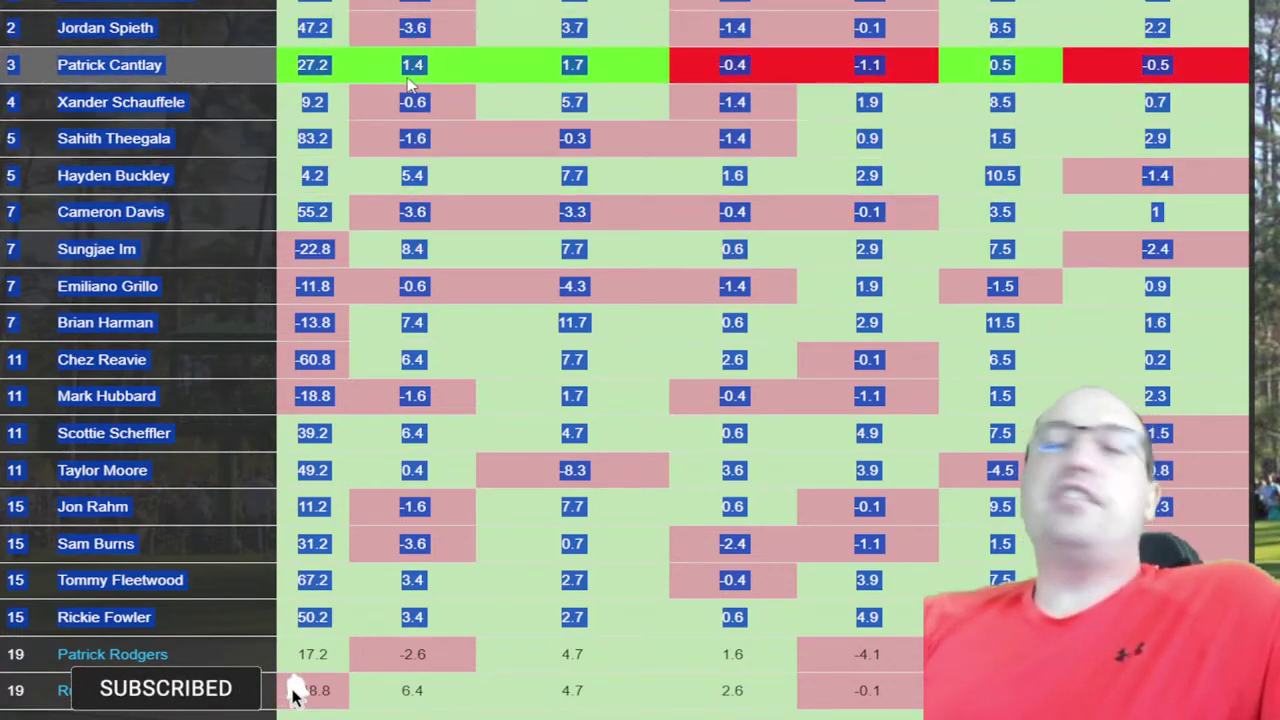
scroll(465, 230, down, 1)
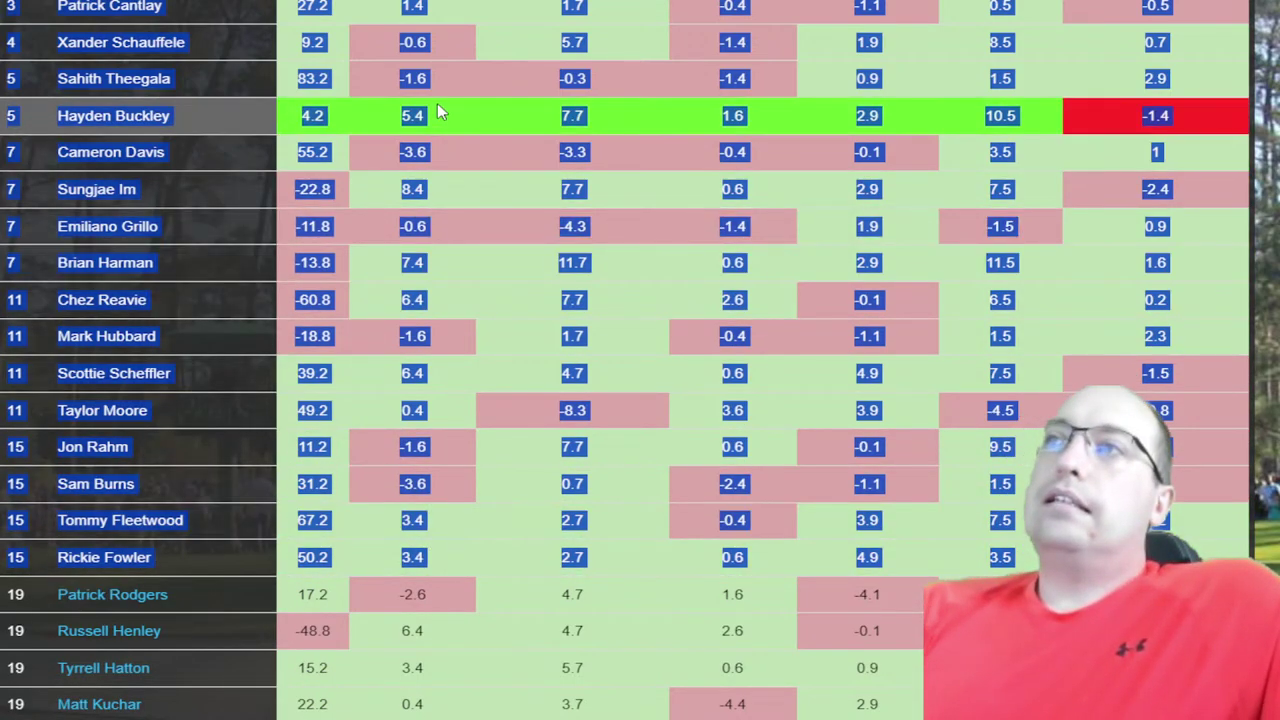
scroll(437, 103, up, 1)
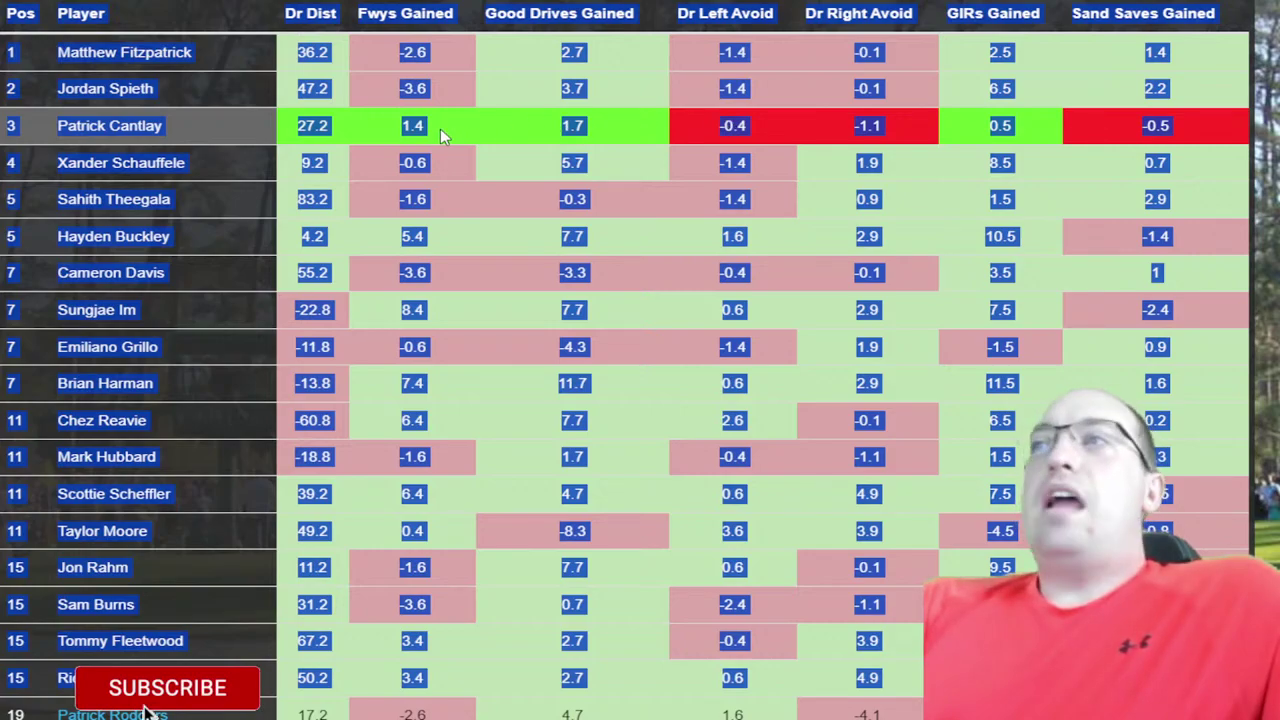
scroll(707, 118, down, 3)
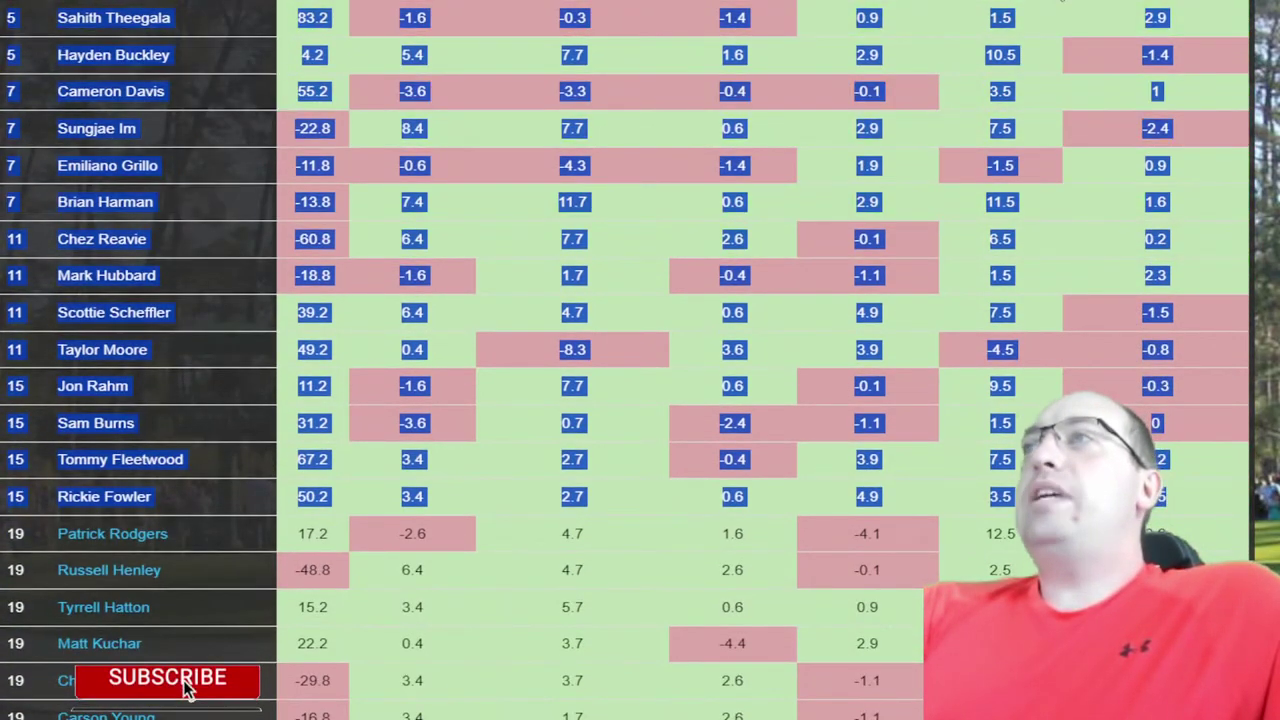
scroll(1005, 40, up, 1)
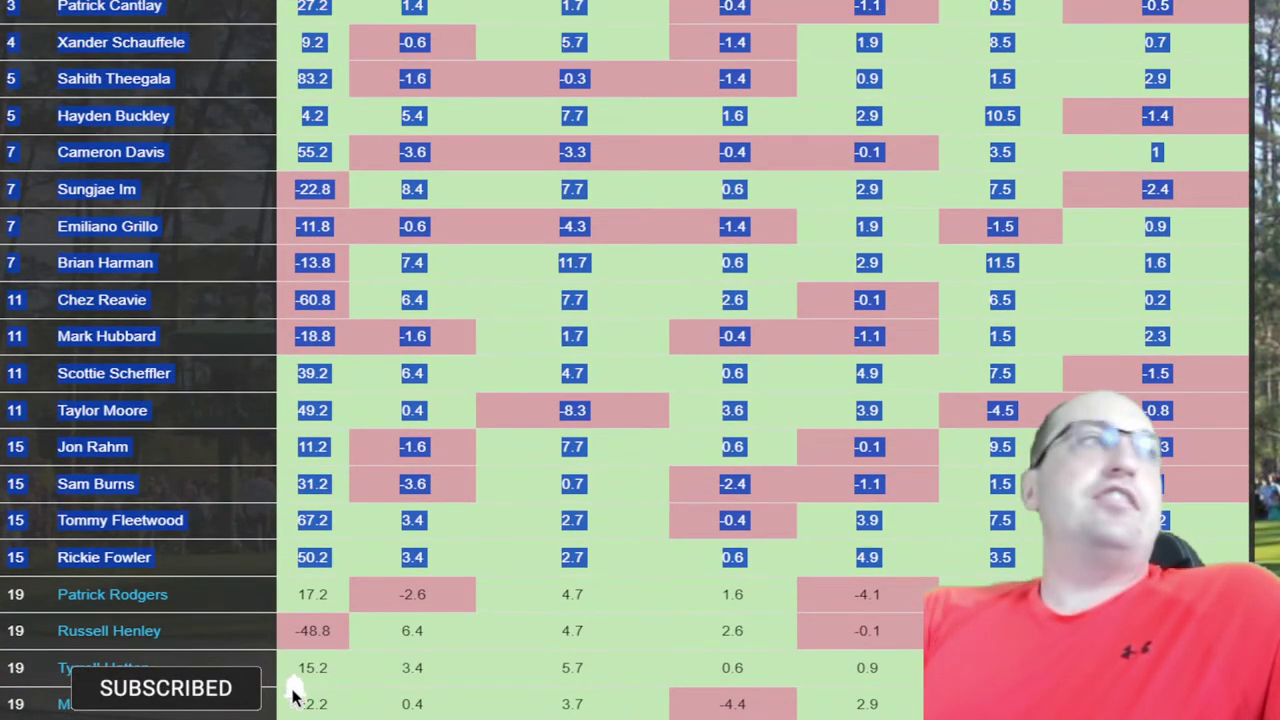
scroll(1028, 100, up, 1)
scroll(1033, 33, up, 1)
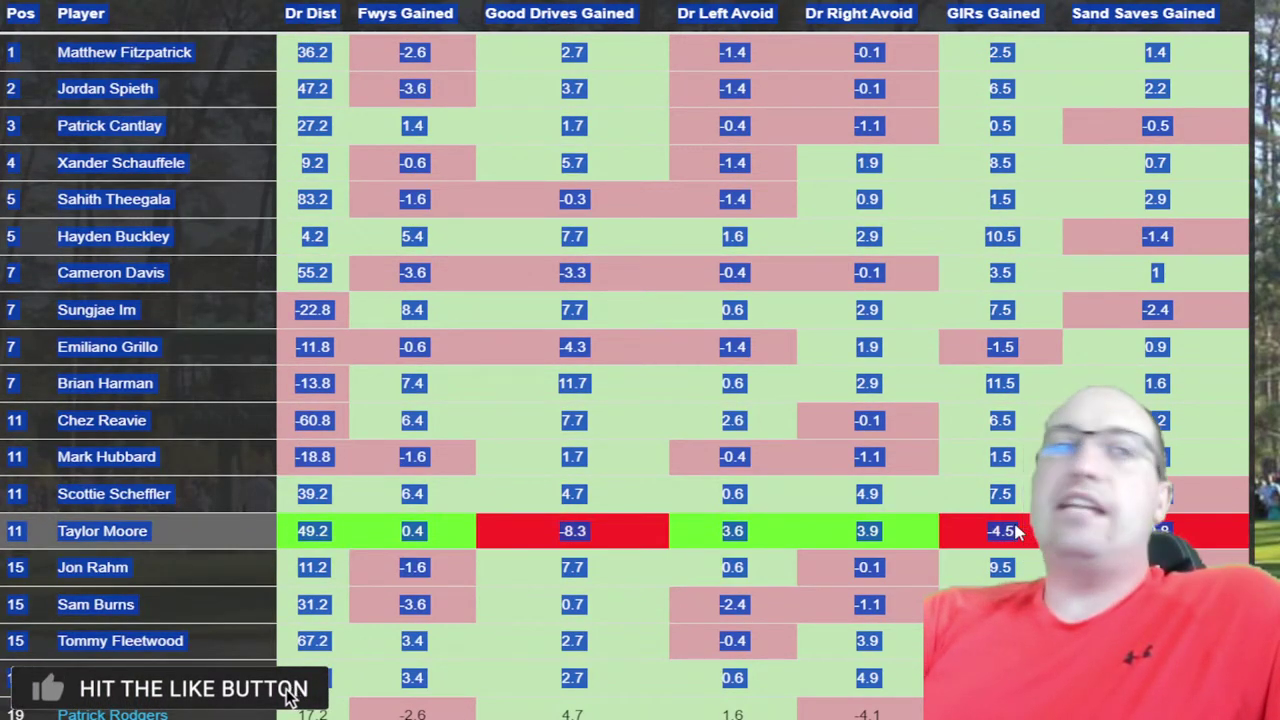
- Sort the tournament results by driving distance, longest first, and mark low finishers among the longest hitters
scroll(631, 310, down, 1)
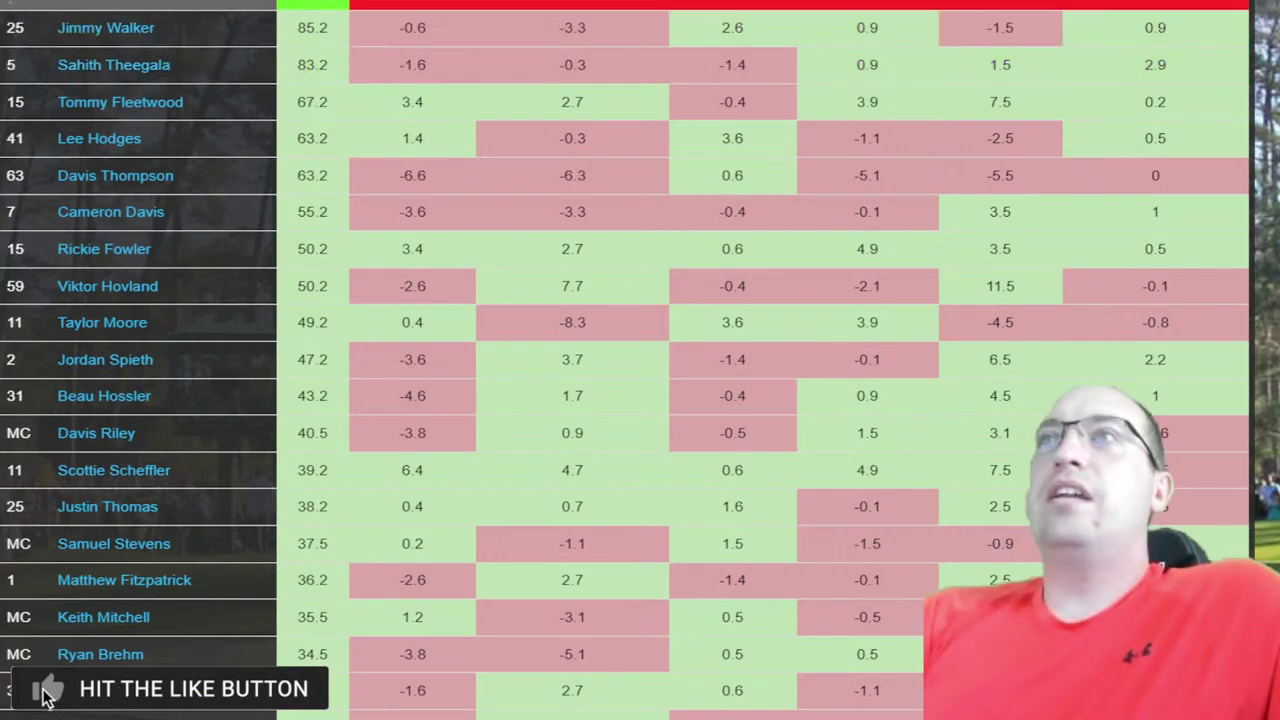
drag(250, 5, 210, 185)
click(216, 187)
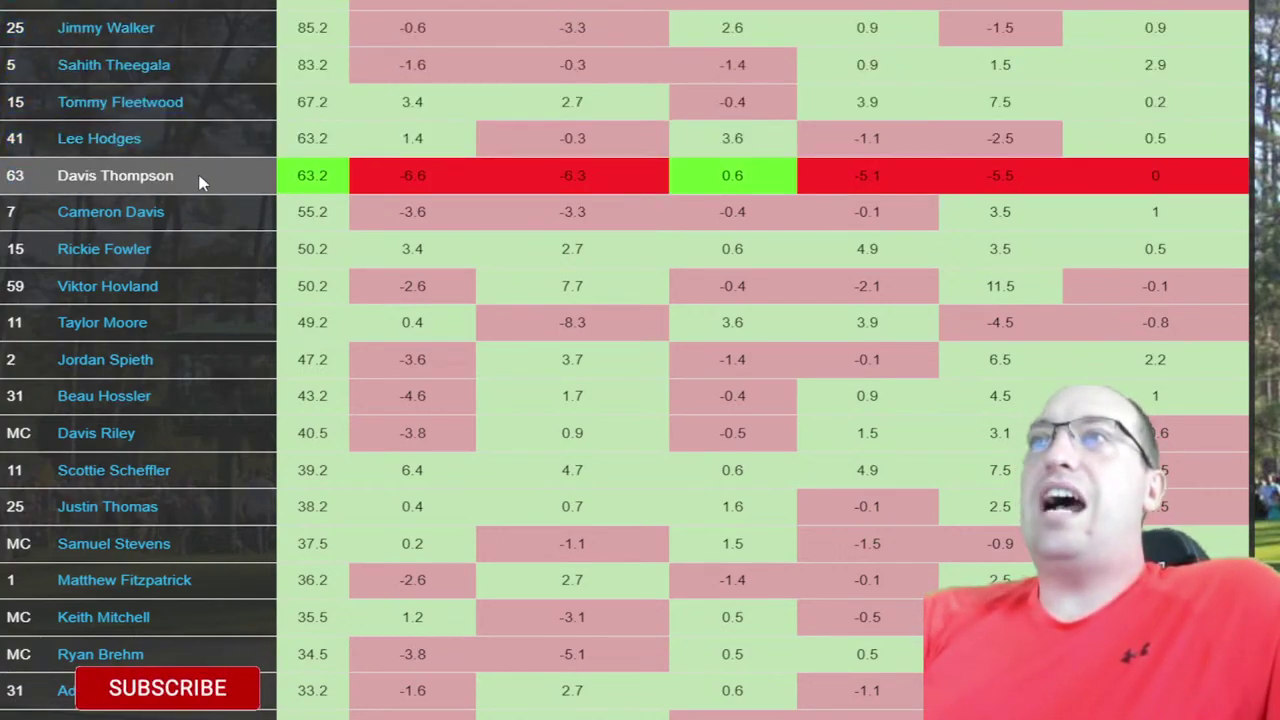
mouse_move(3, 178)
mouse_down()
mouse_move(5, 20)
mouse_move(14, 178)
mouse_up()
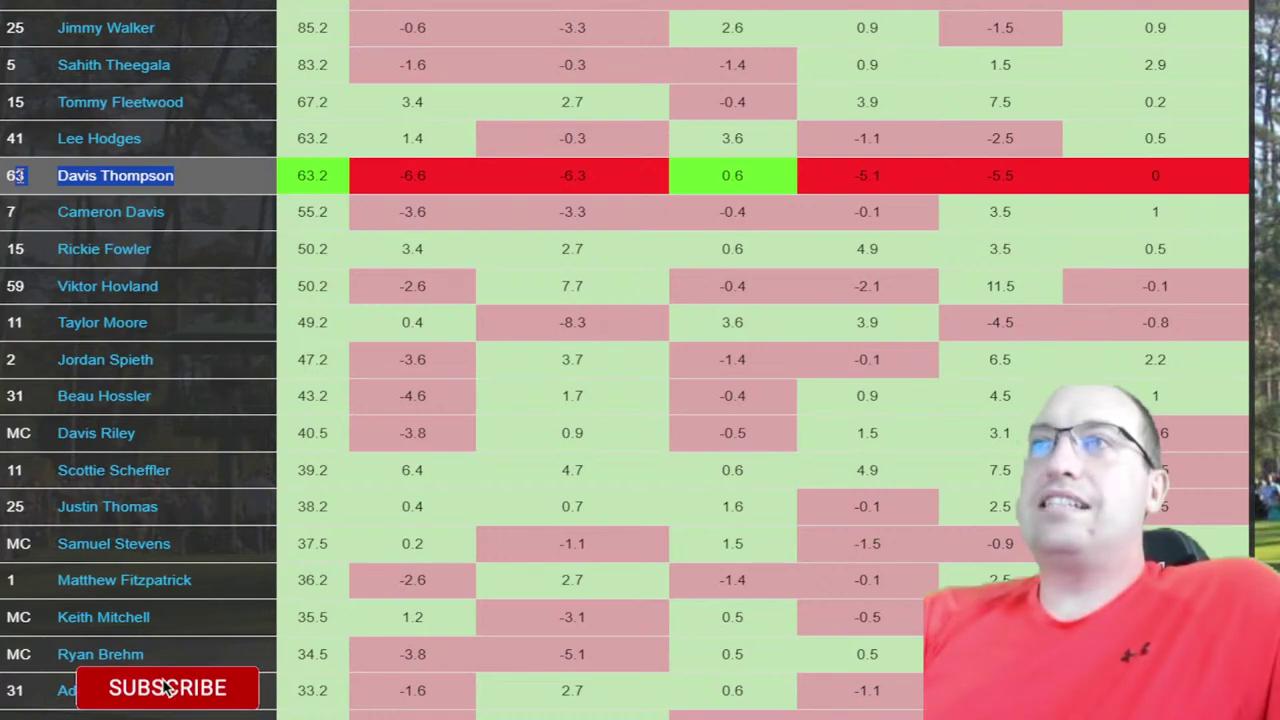
drag(5, 286, 263, 278)
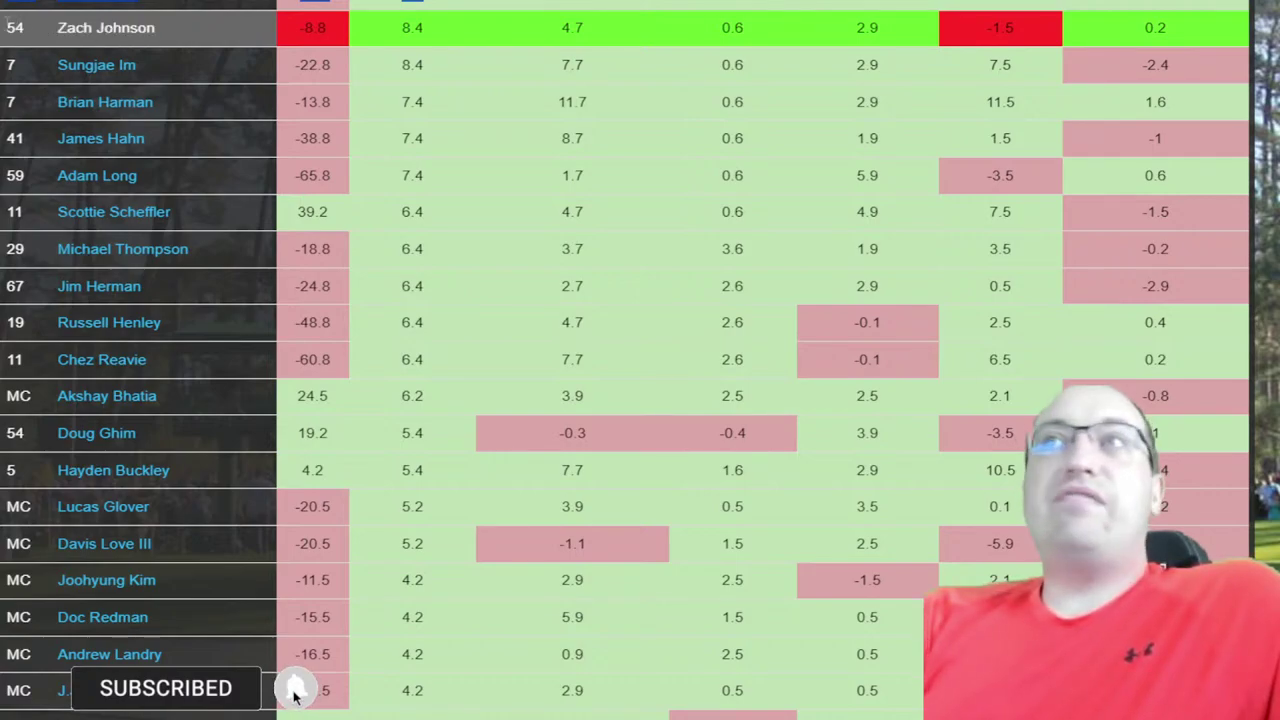
- Mark the leading players in fairways gained, and those in GIRs gained, to compare their finishing positions
drag(56, 27, 444, 22)
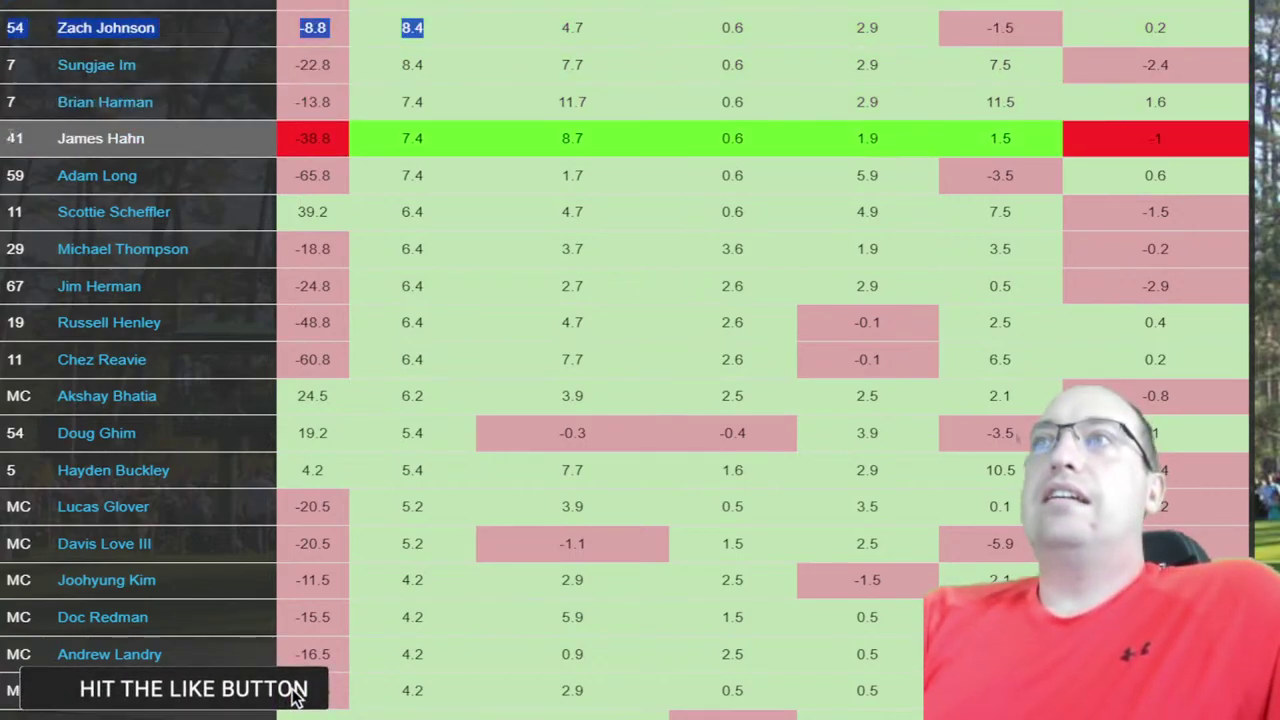
drag(286, 137, 3, 140)
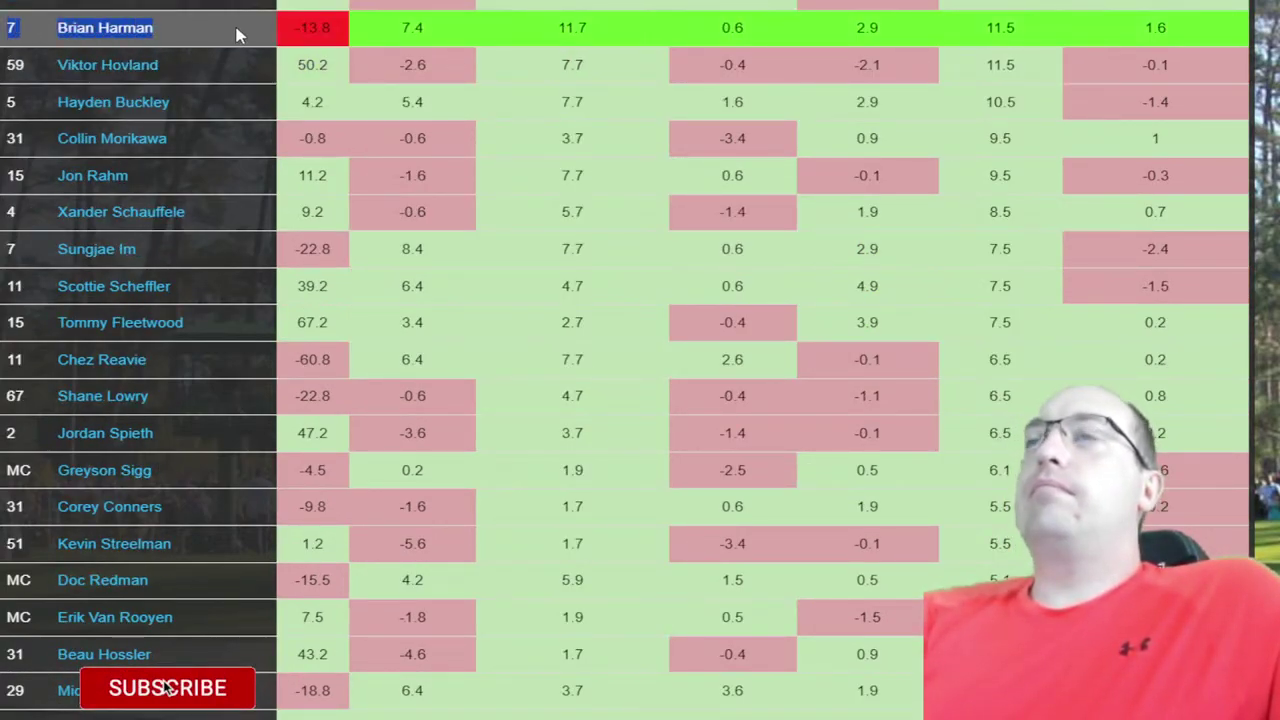
key(Down)
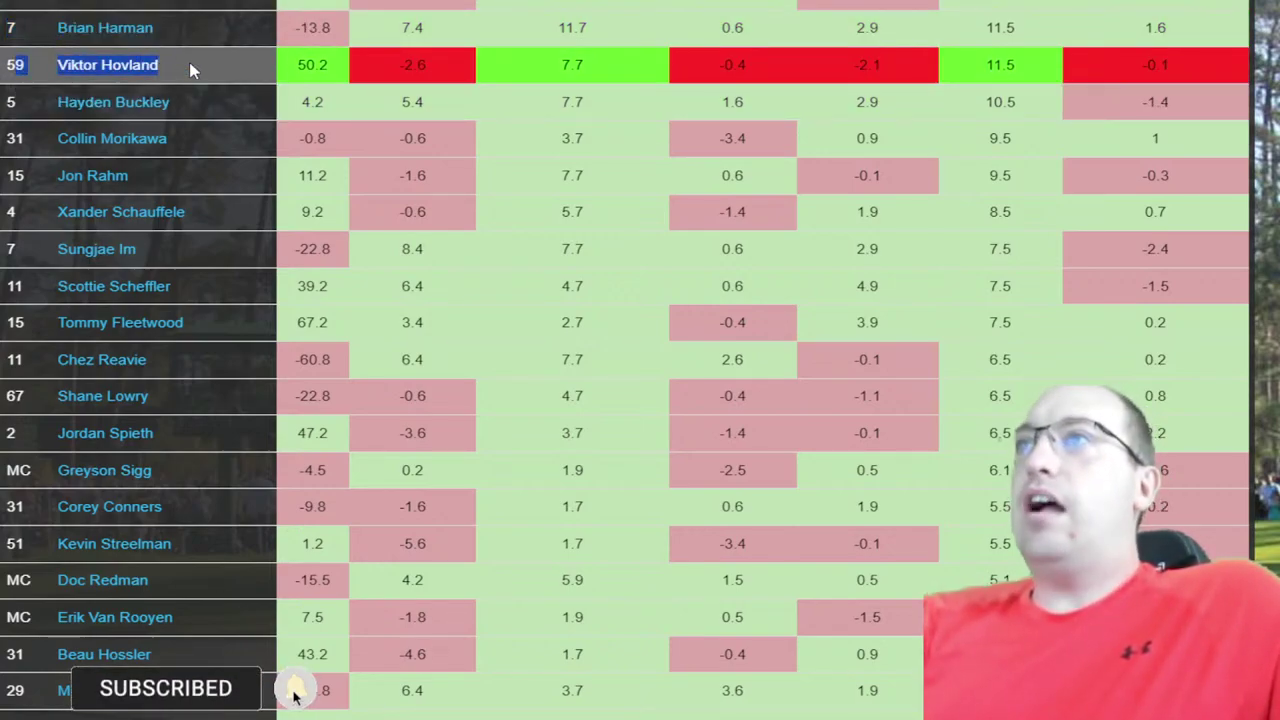
click(226, 98)
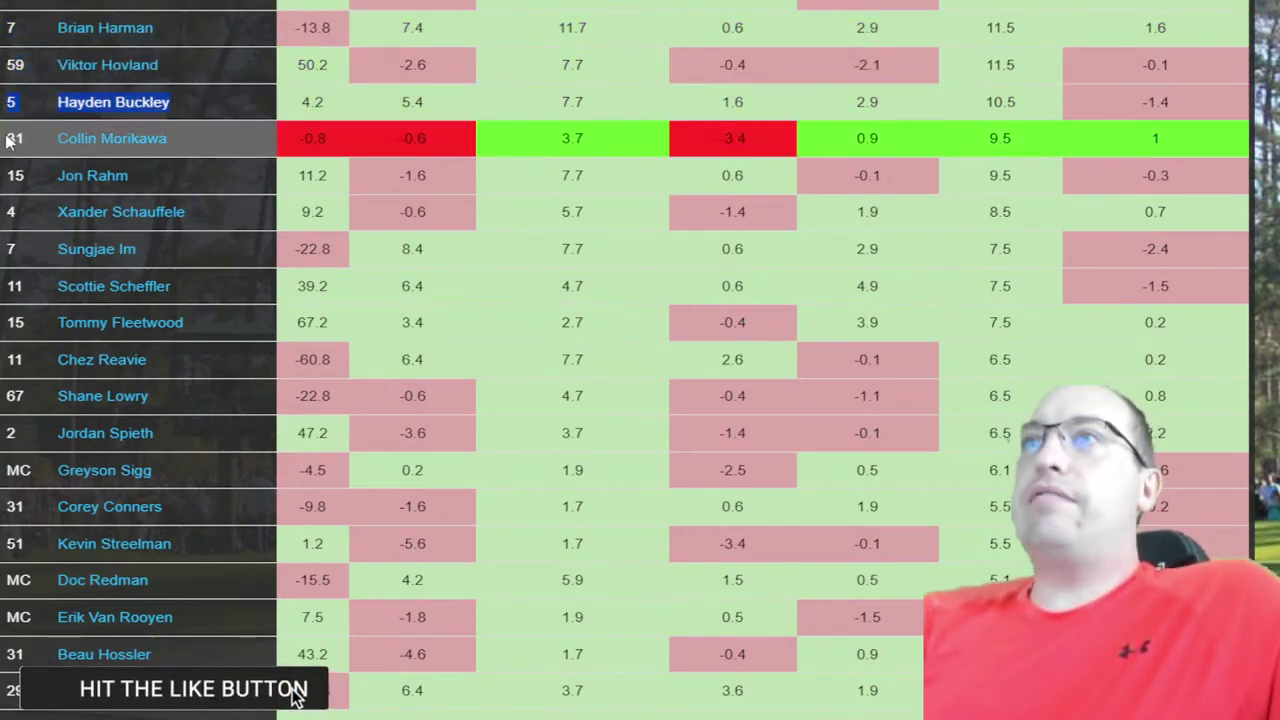
drag(8, 140, 197, 138)
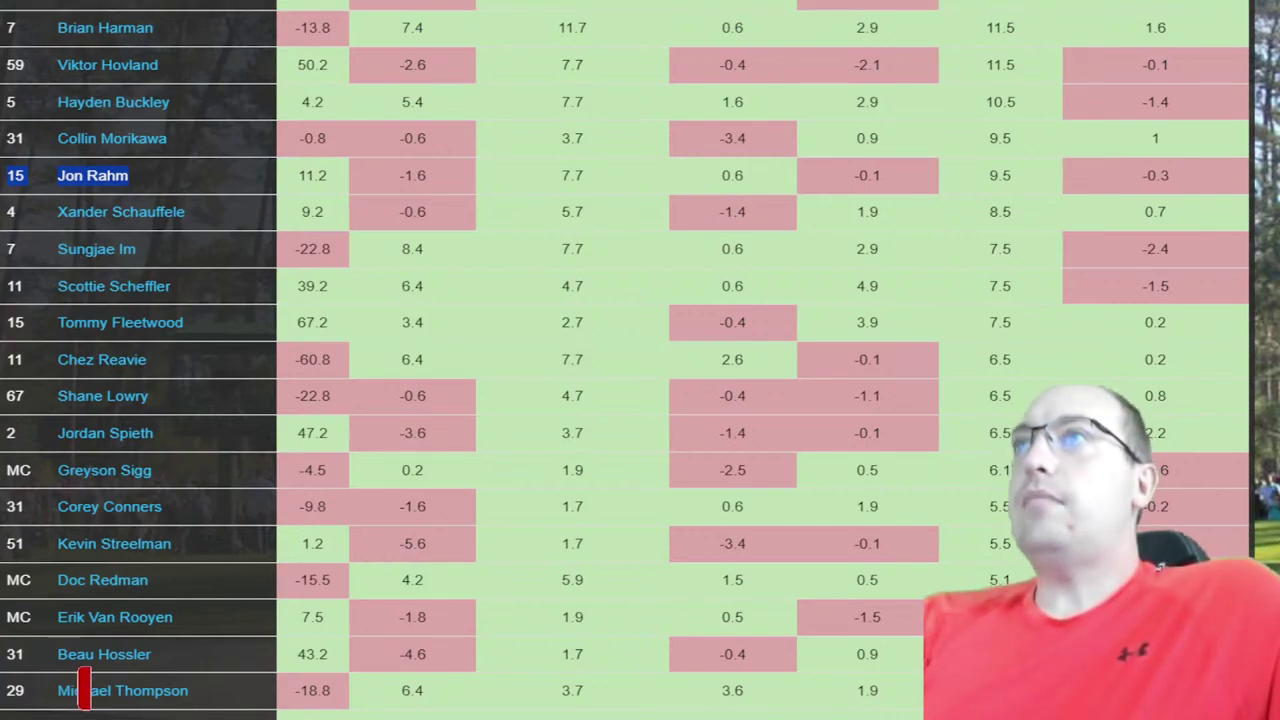
- Open the tournament results won by Jordan Spieth, highlight the top 12 and ties, and examine their driving and greens stats
key(Return)
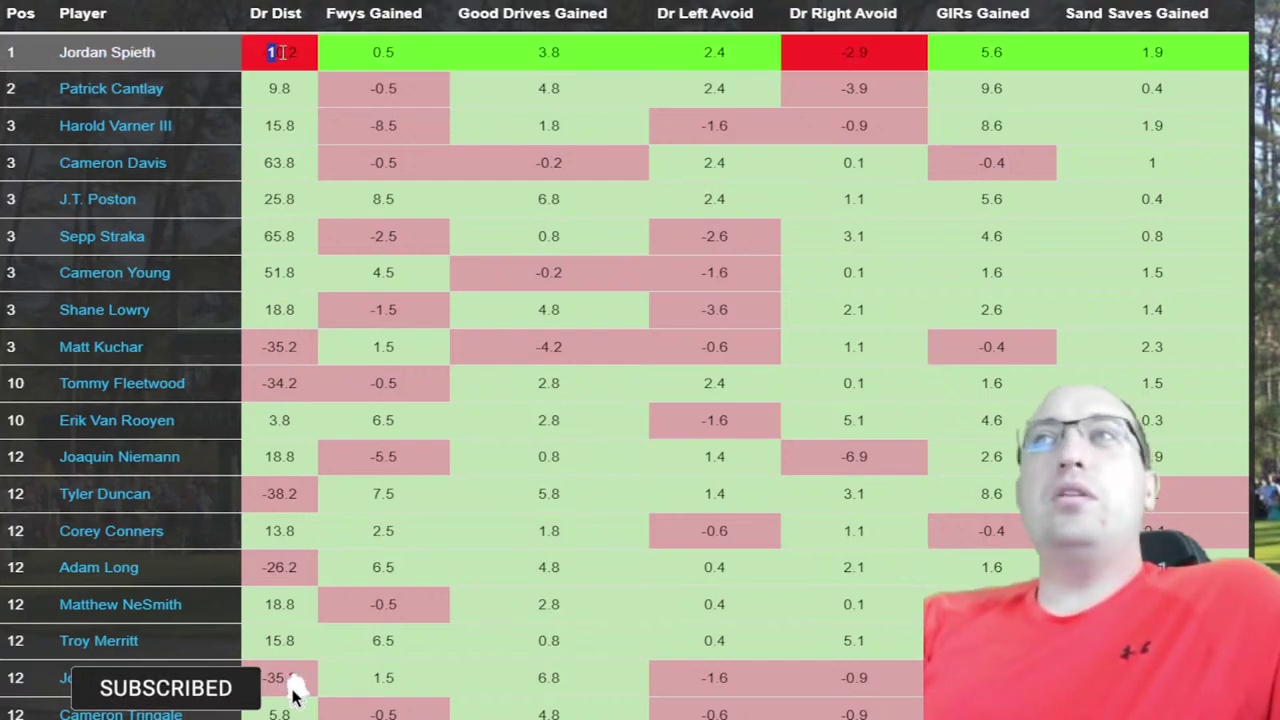
drag(305, 58, 288, 303)
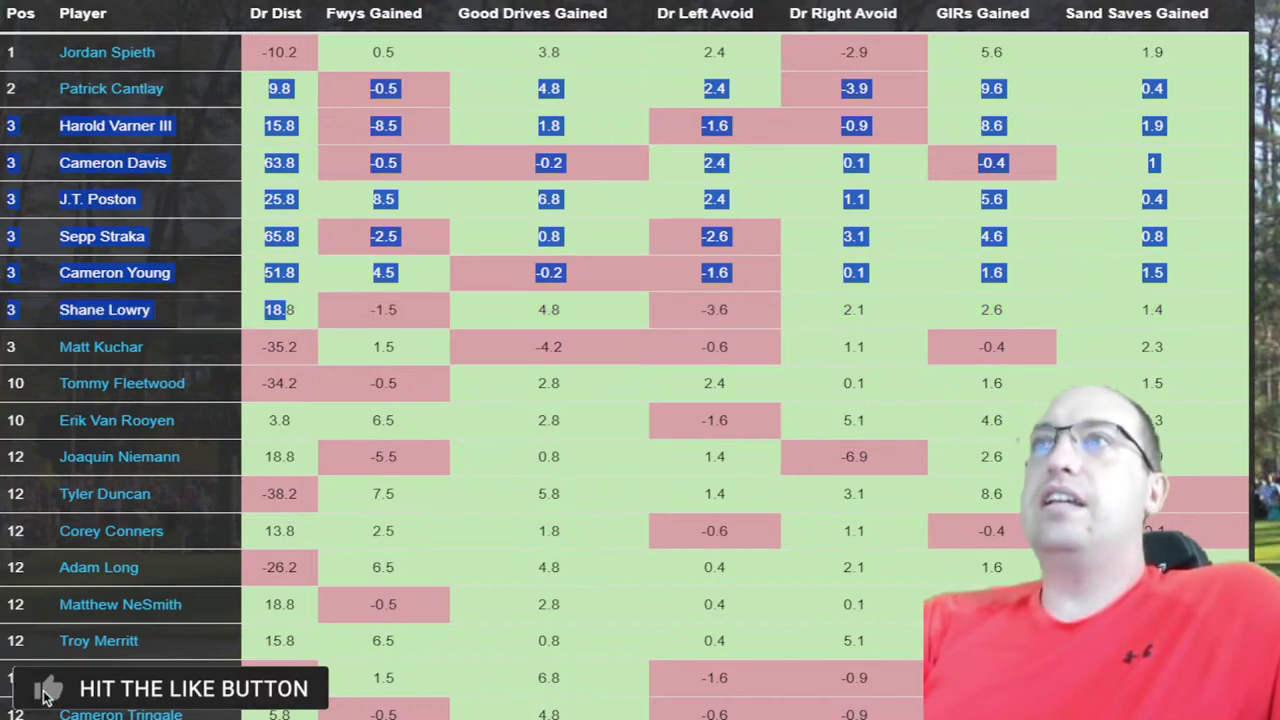
drag(285, 36, 285, 714)
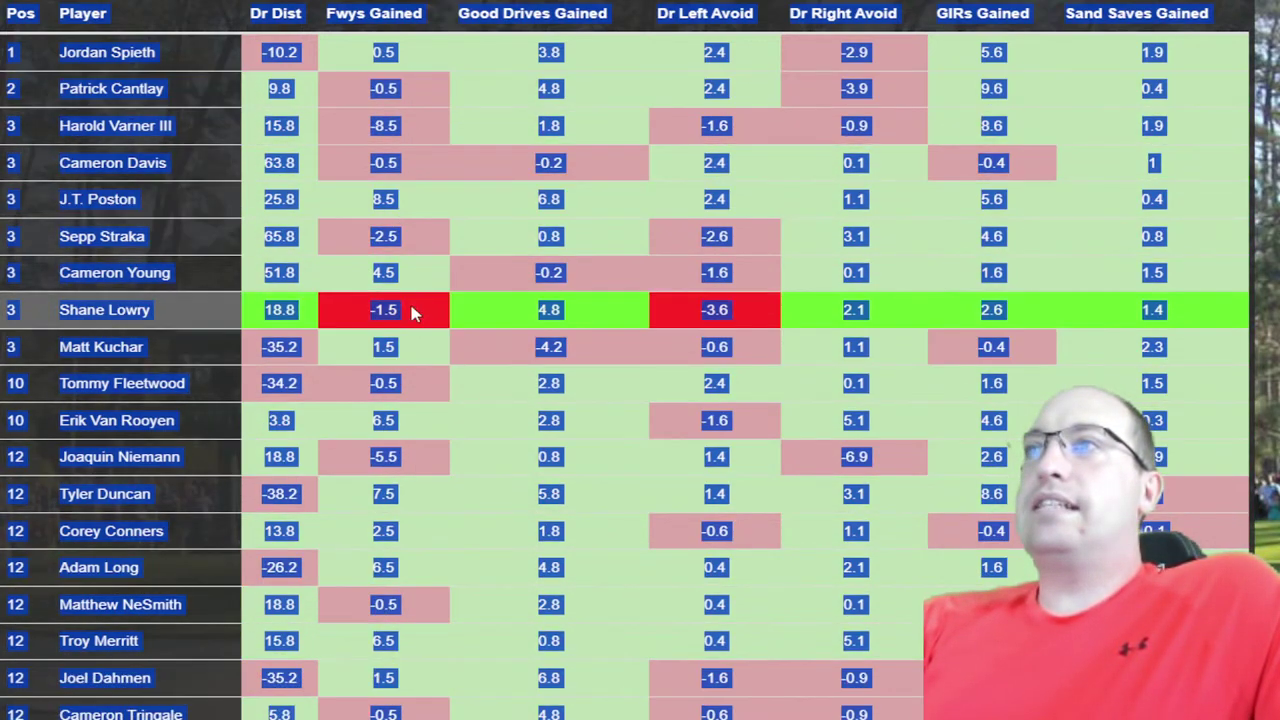
scroll(1003, 421, down, 1)
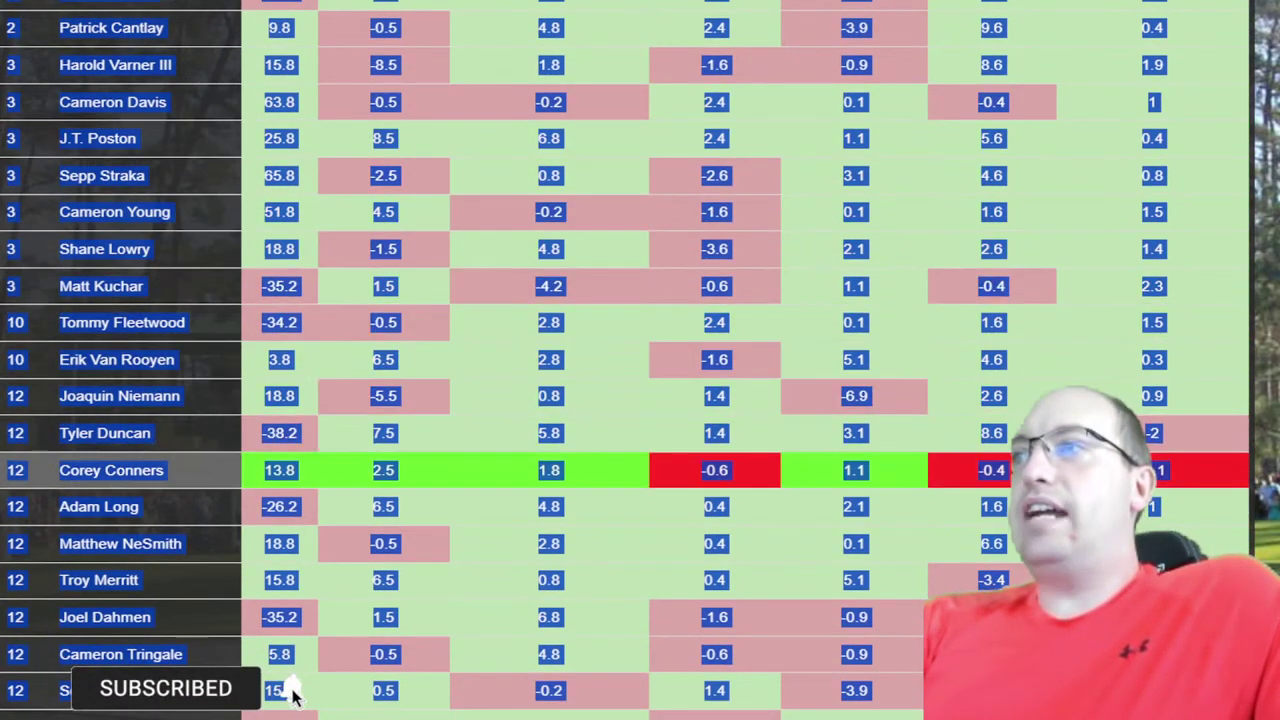
scroll(980, 575, down, 5)
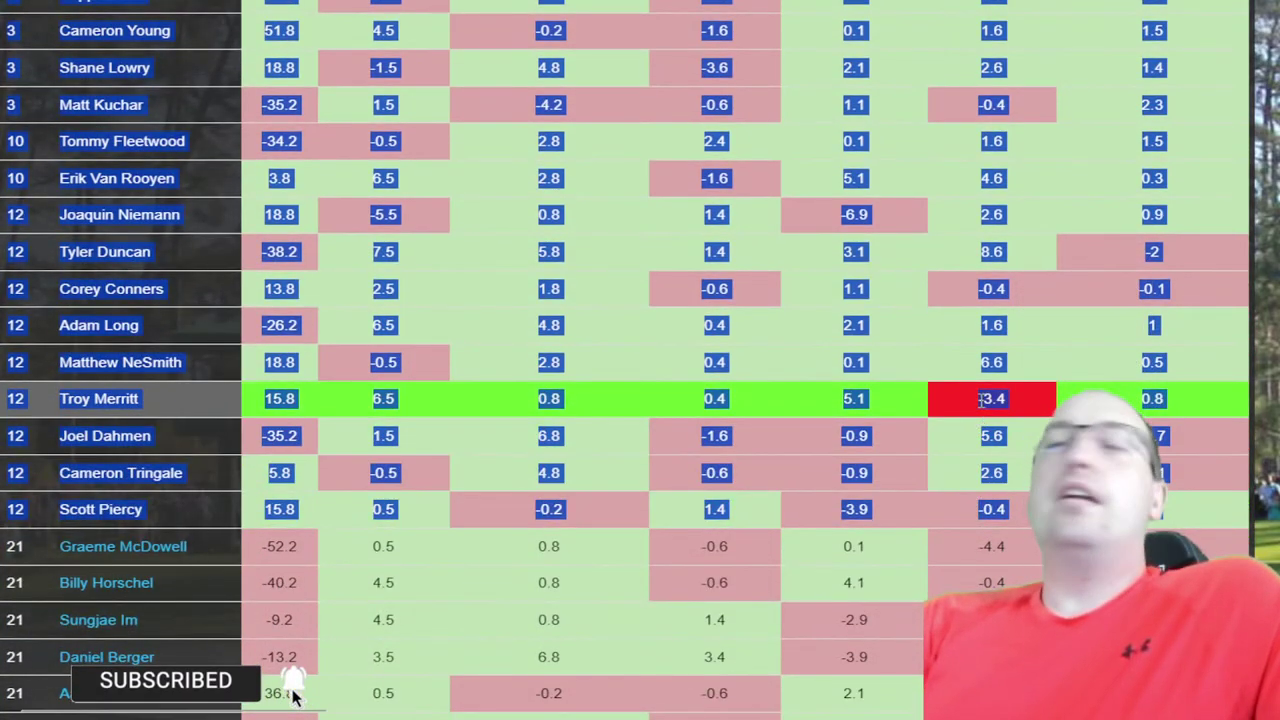
scroll(985, 399, down, 1)
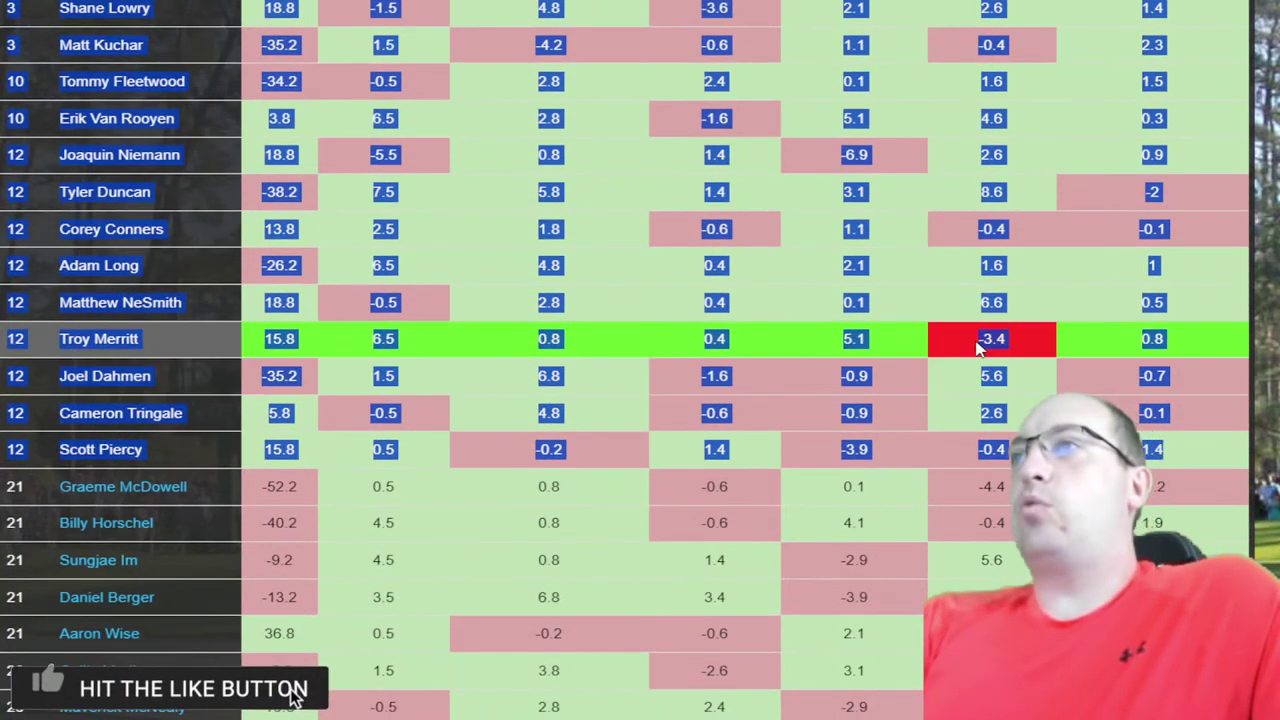
scroll(485, 337, up, 5)
click(485, 337)
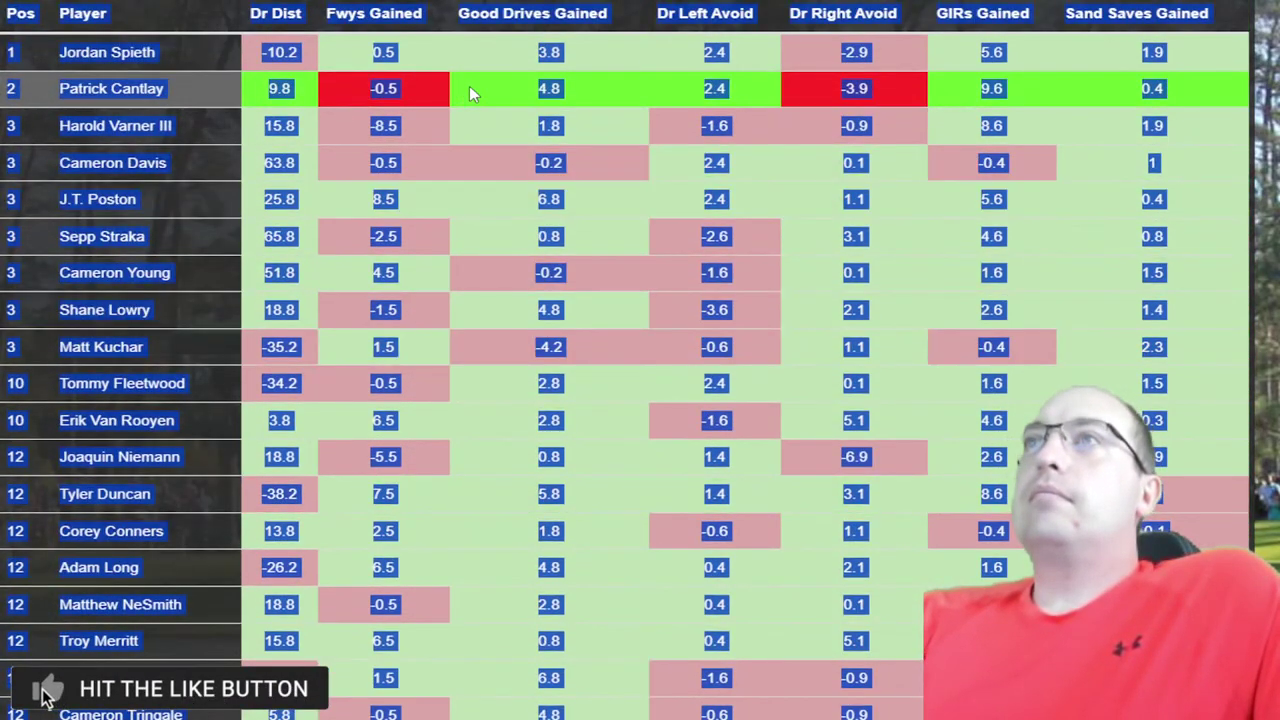
- Sort the tournament results by GIRs Gained, highest first, and mark the leading players to check their finishing positions
click(975, 13)
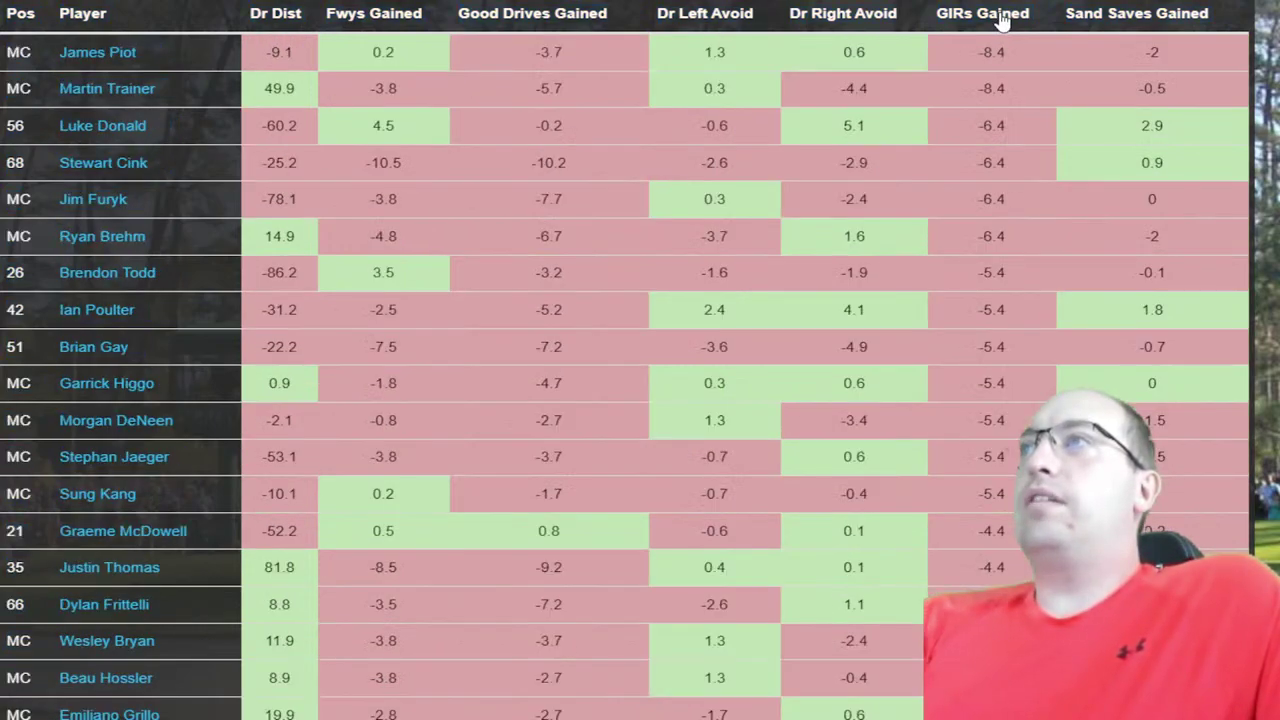
click(975, 13)
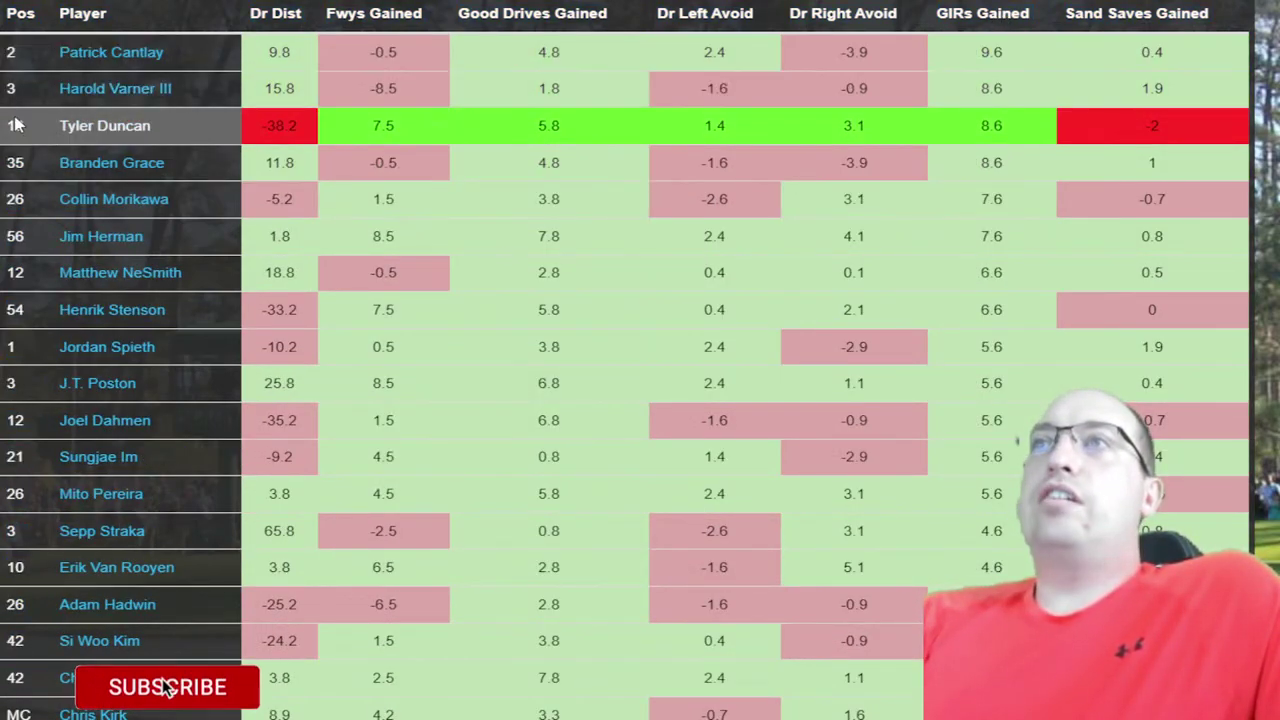
drag(10, 162, 170, 172)
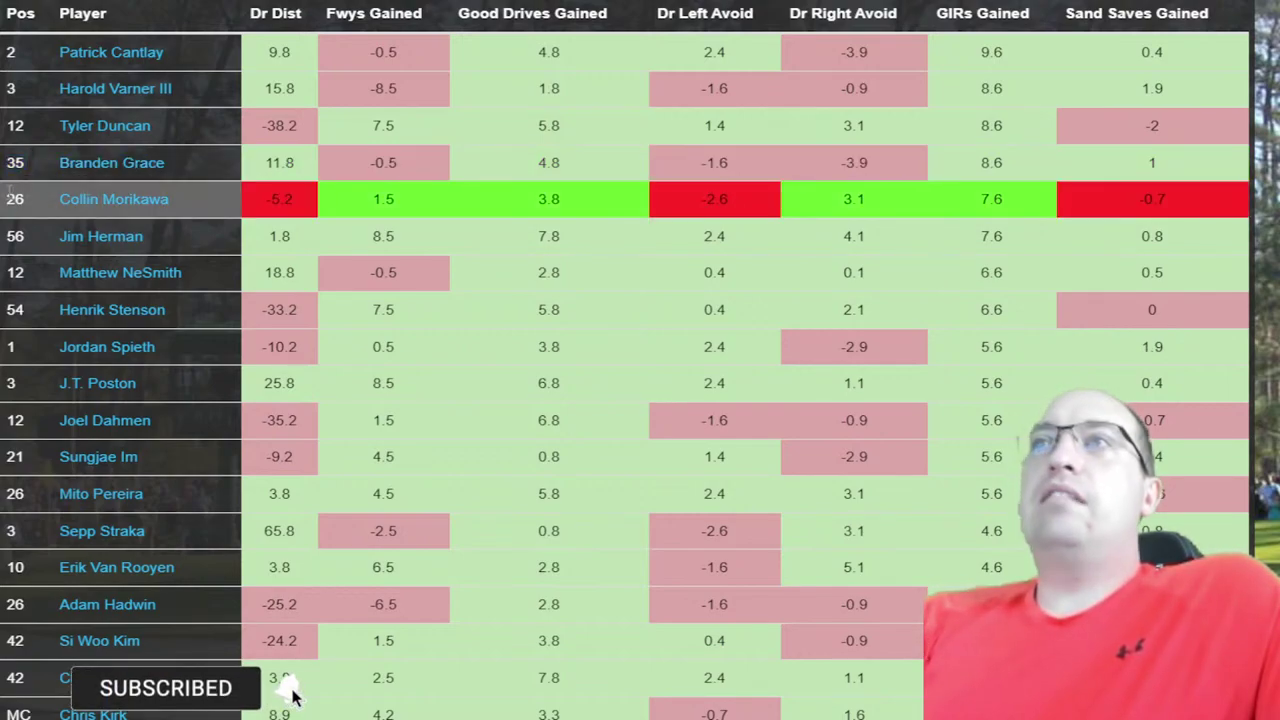
drag(10, 199, 190, 200)
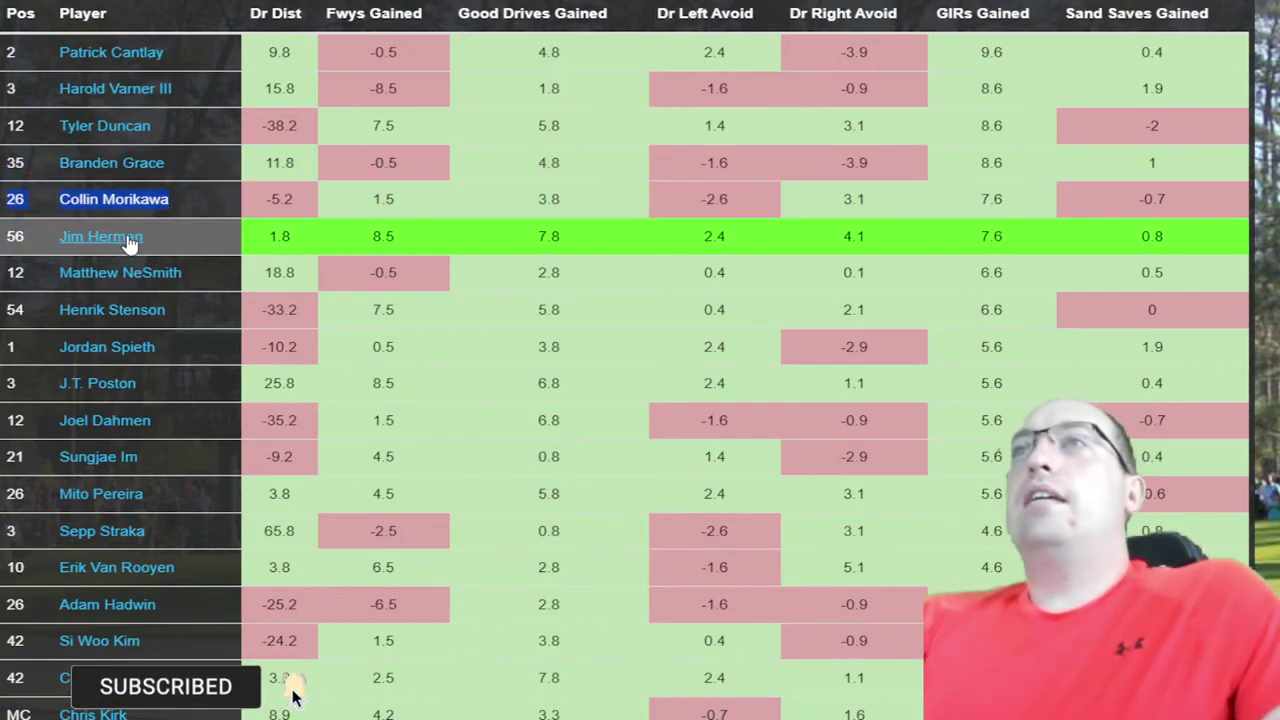
drag(10, 236, 145, 237)
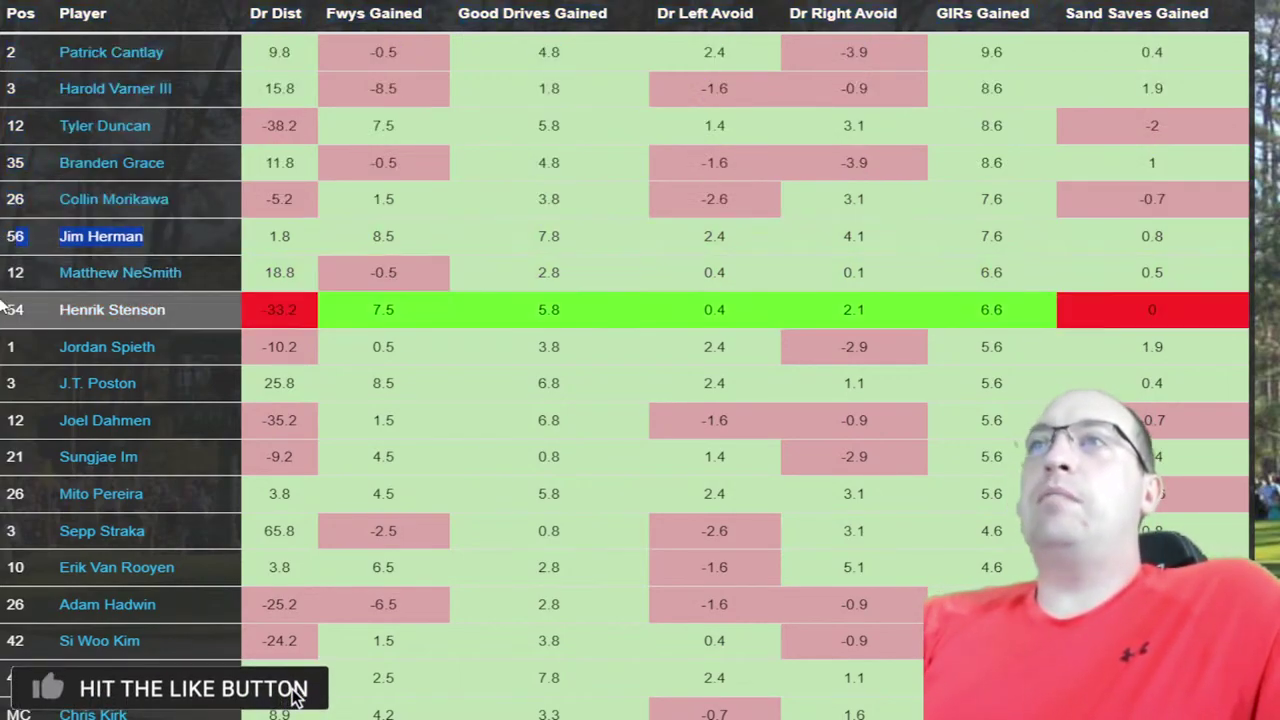
drag(10, 346, 912, 380)
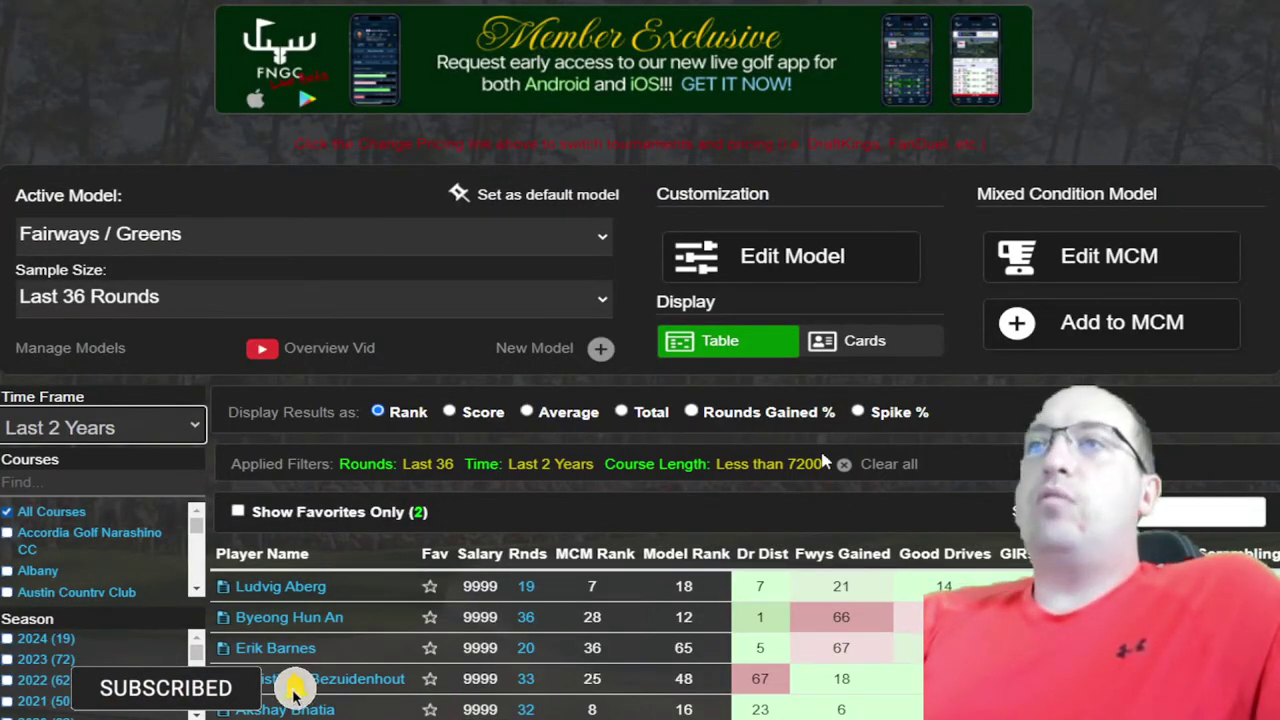
- Rank the model field by GIRs Gained, best first, and review the player order and course length filter
scroll(745, 400, down, 5)
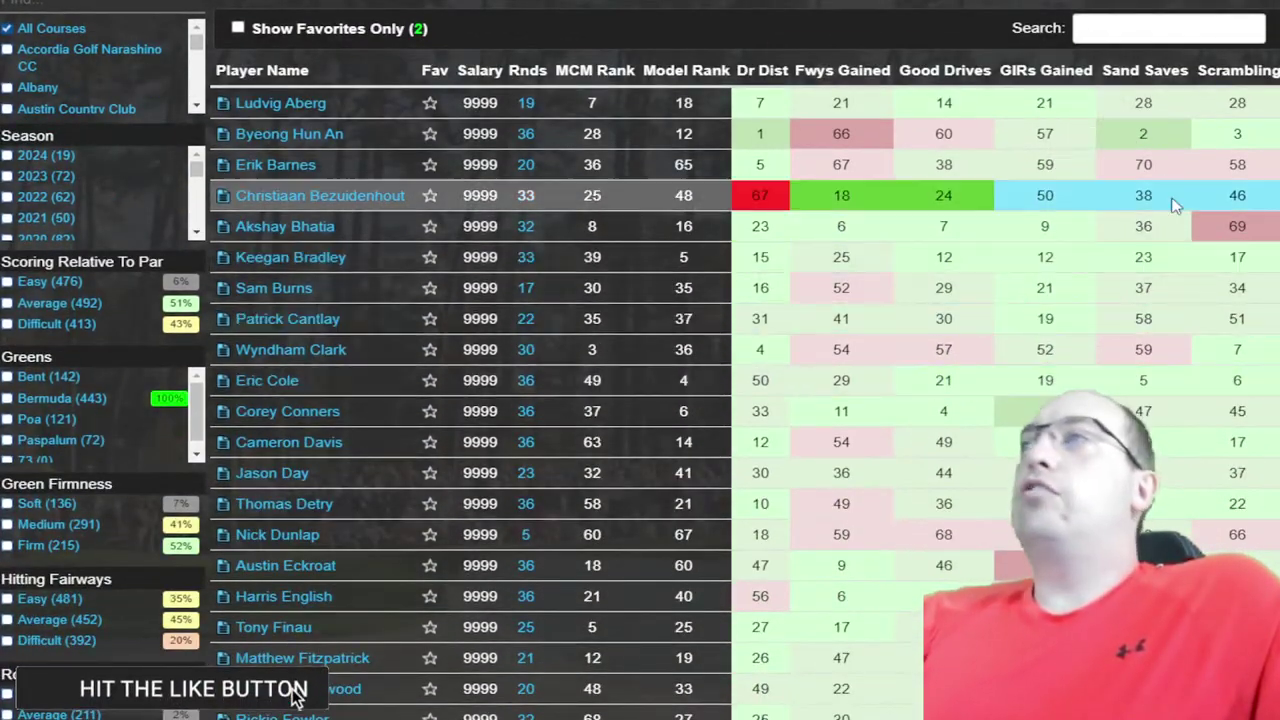
click(1012, 72)
scroll(745, 400, down, 9)
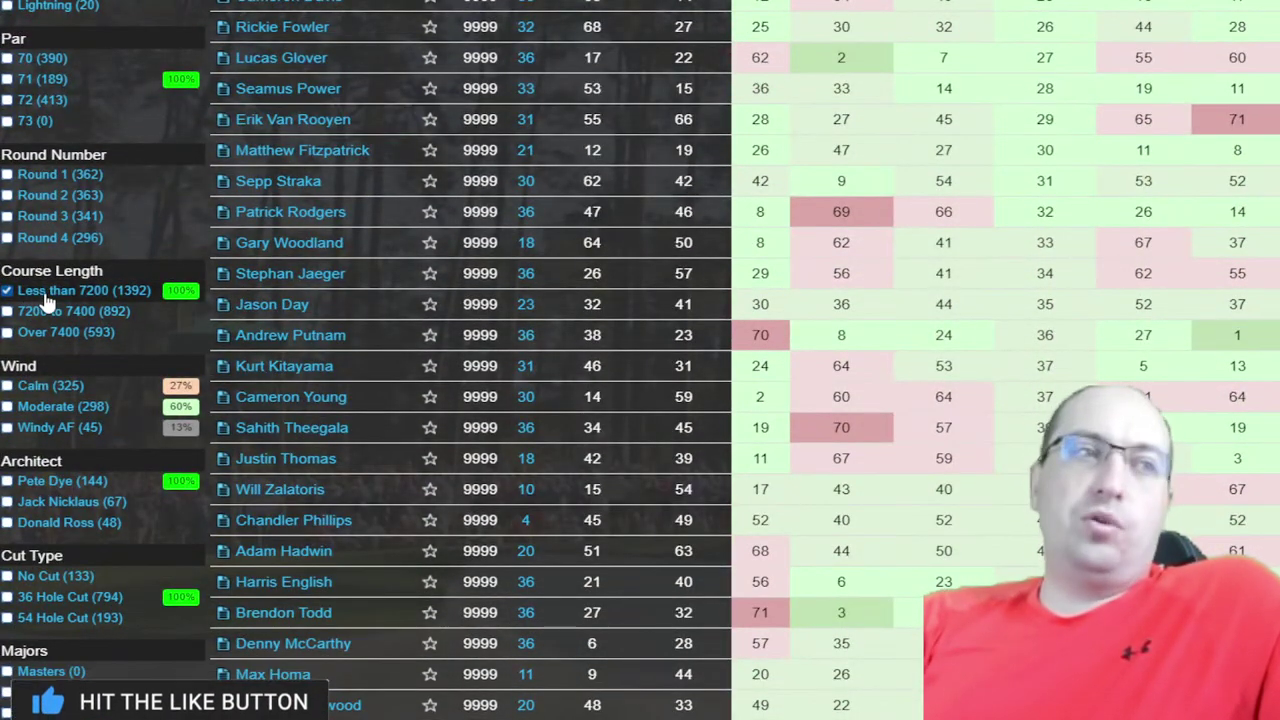
scroll(528, 400, up, 13)
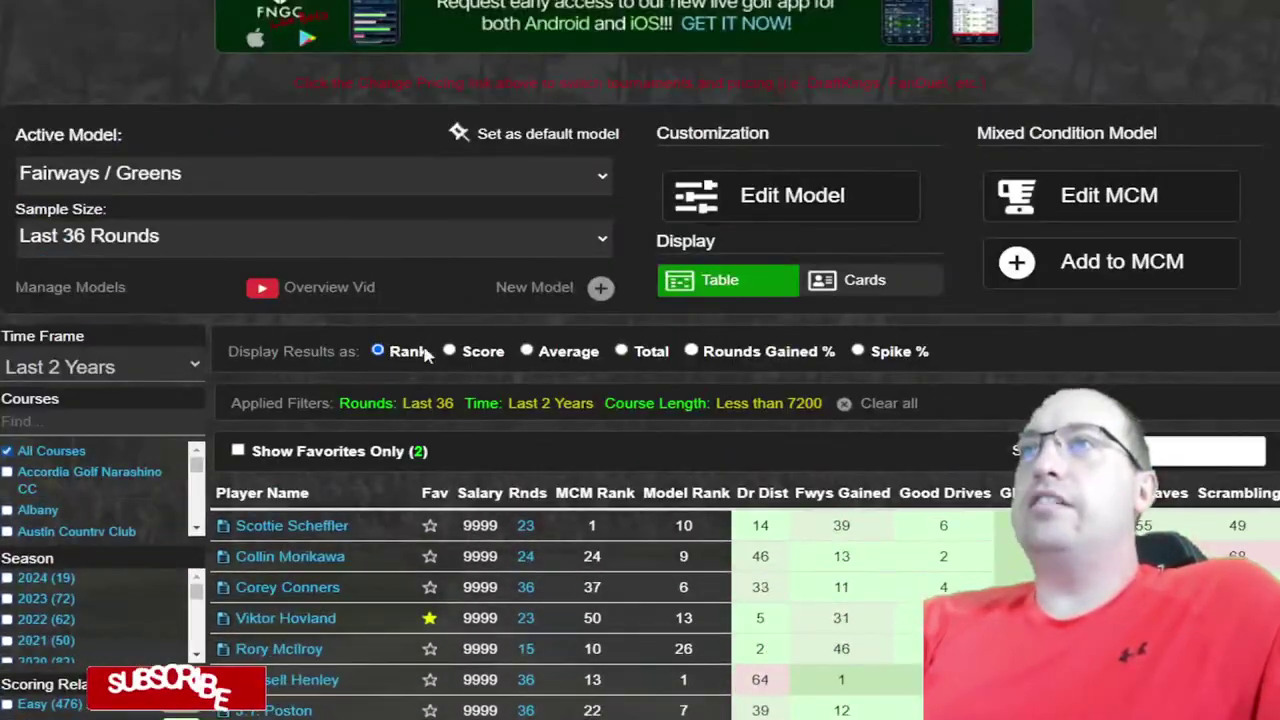
- Rank the model field by Good Drives, best first, and mark the leading players' Good Drives and GIRs Gained ranks for comparison
scroll(426, 357, down, 3)
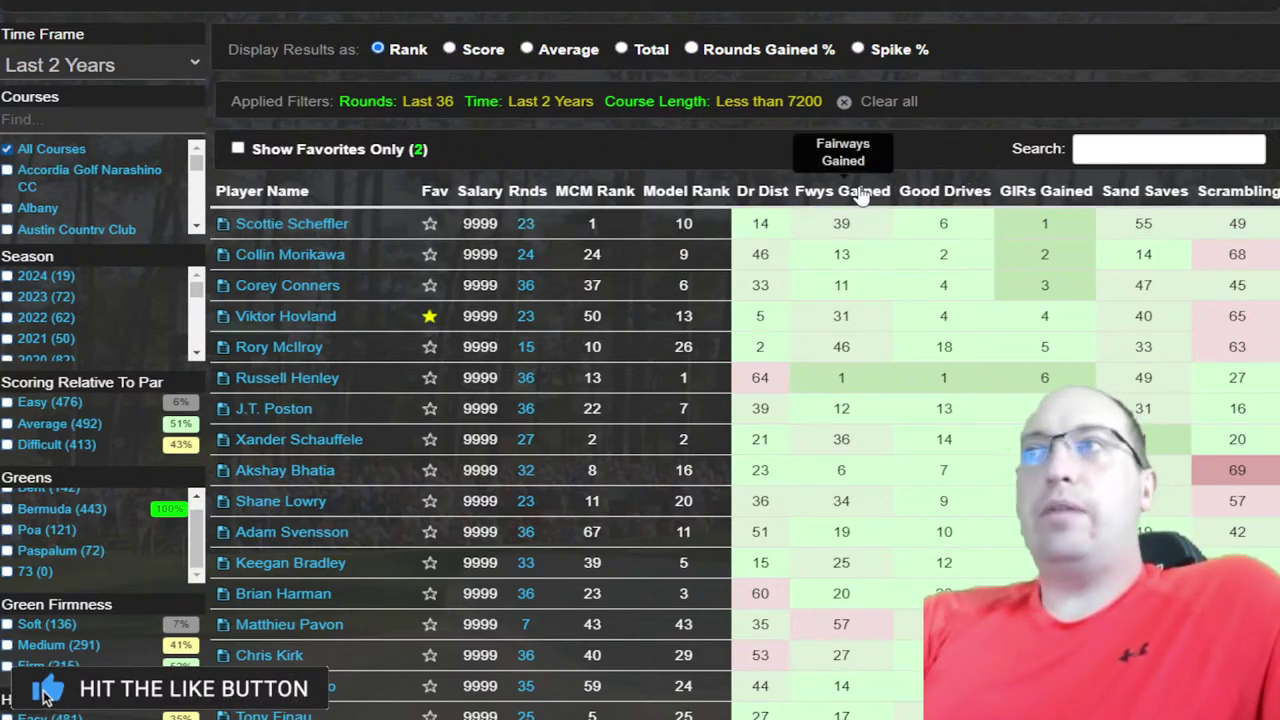
click(940, 200)
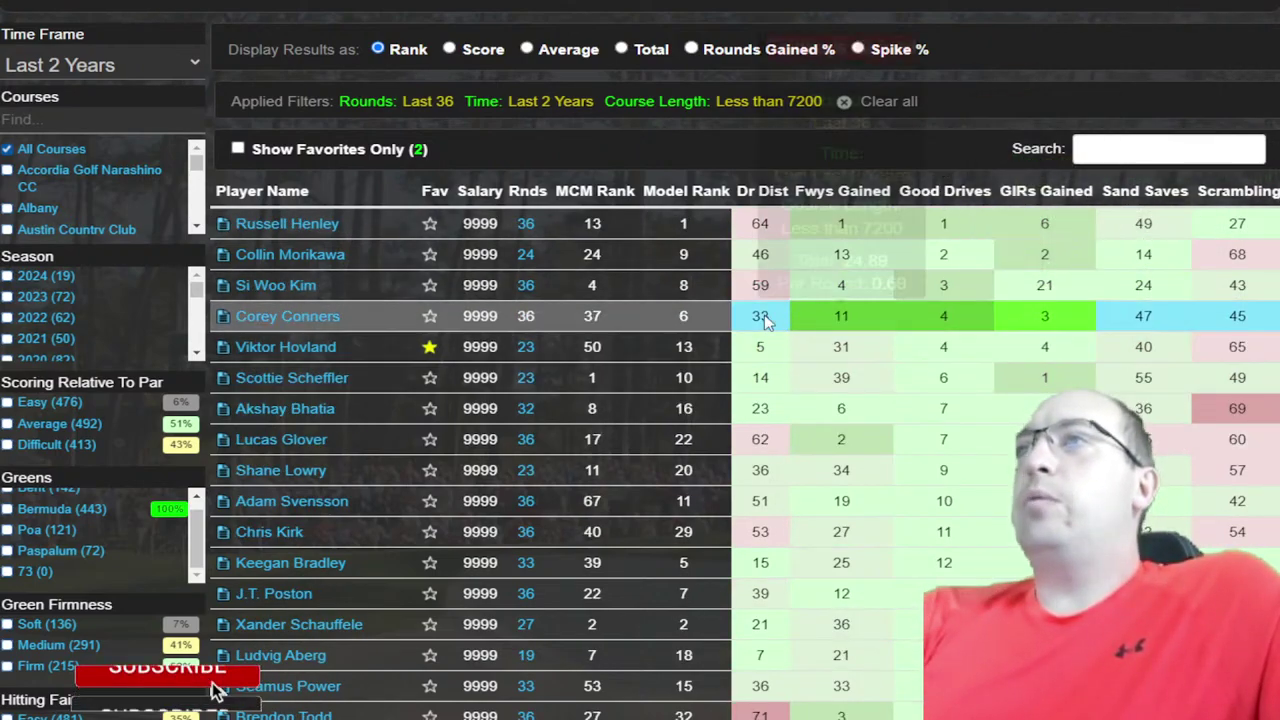
scroll(812, 372, down, 1)
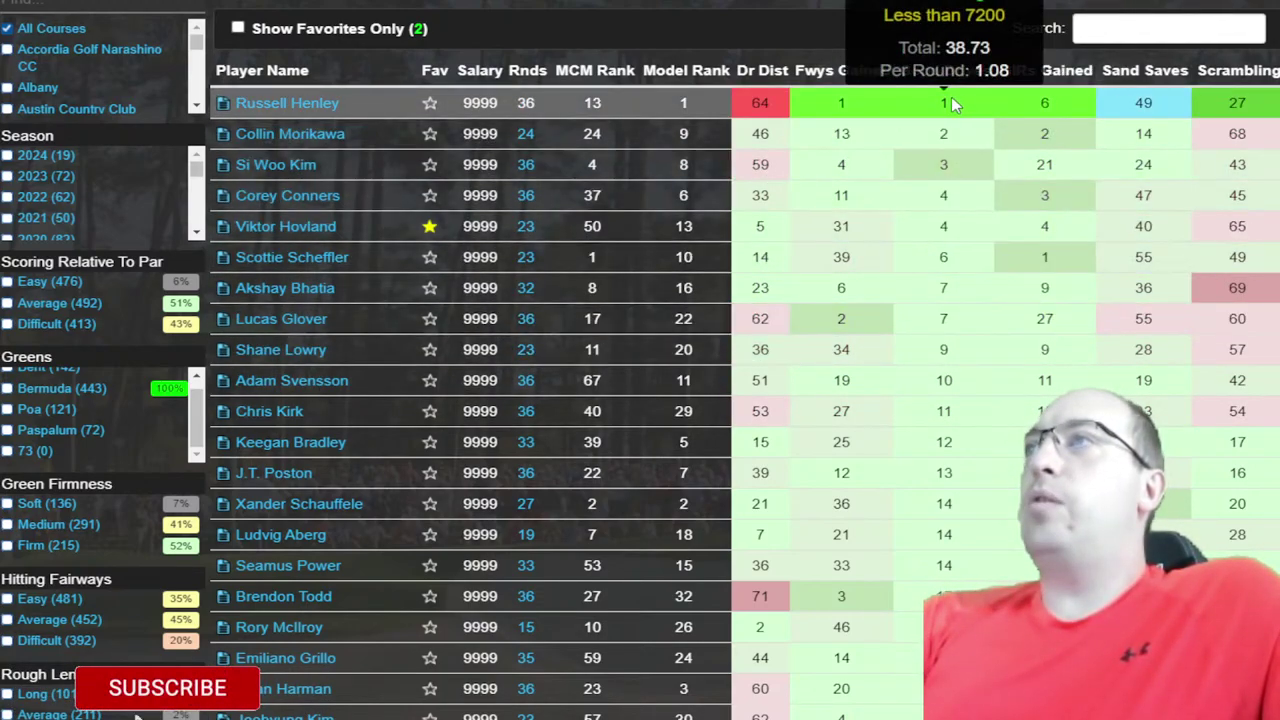
drag(930, 98, 1050, 103)
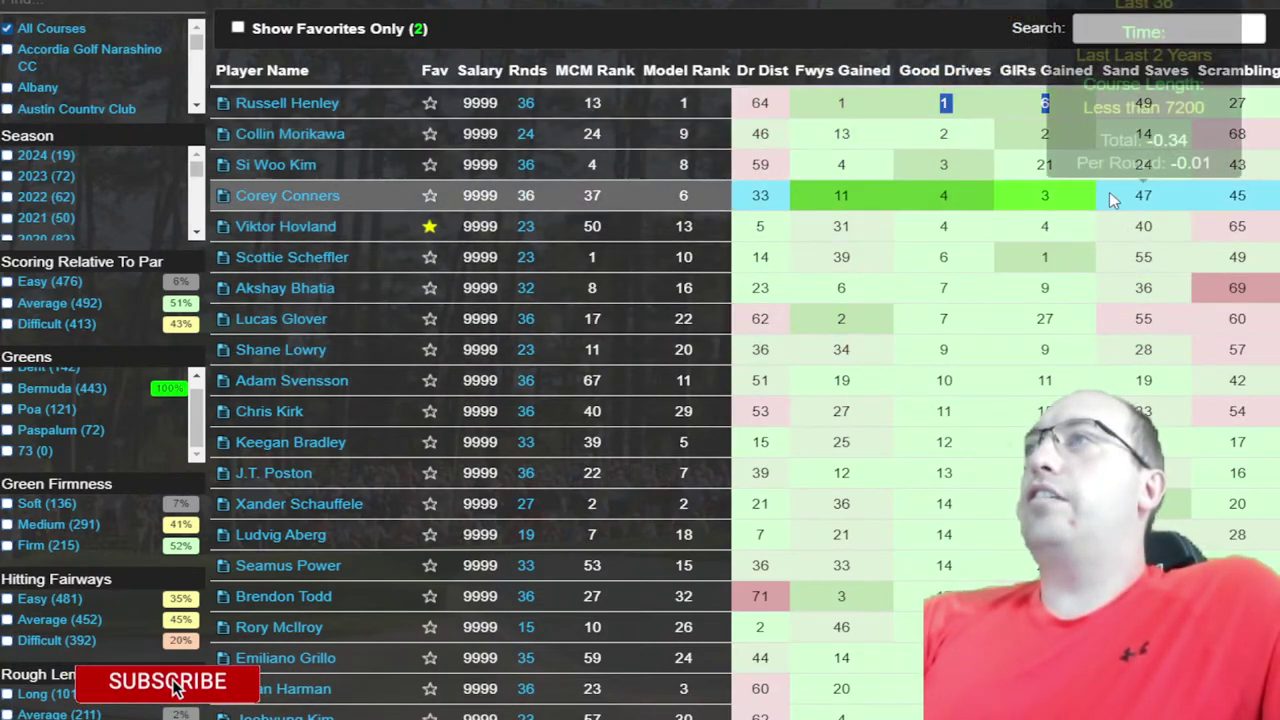
drag(935, 133, 1052, 133)
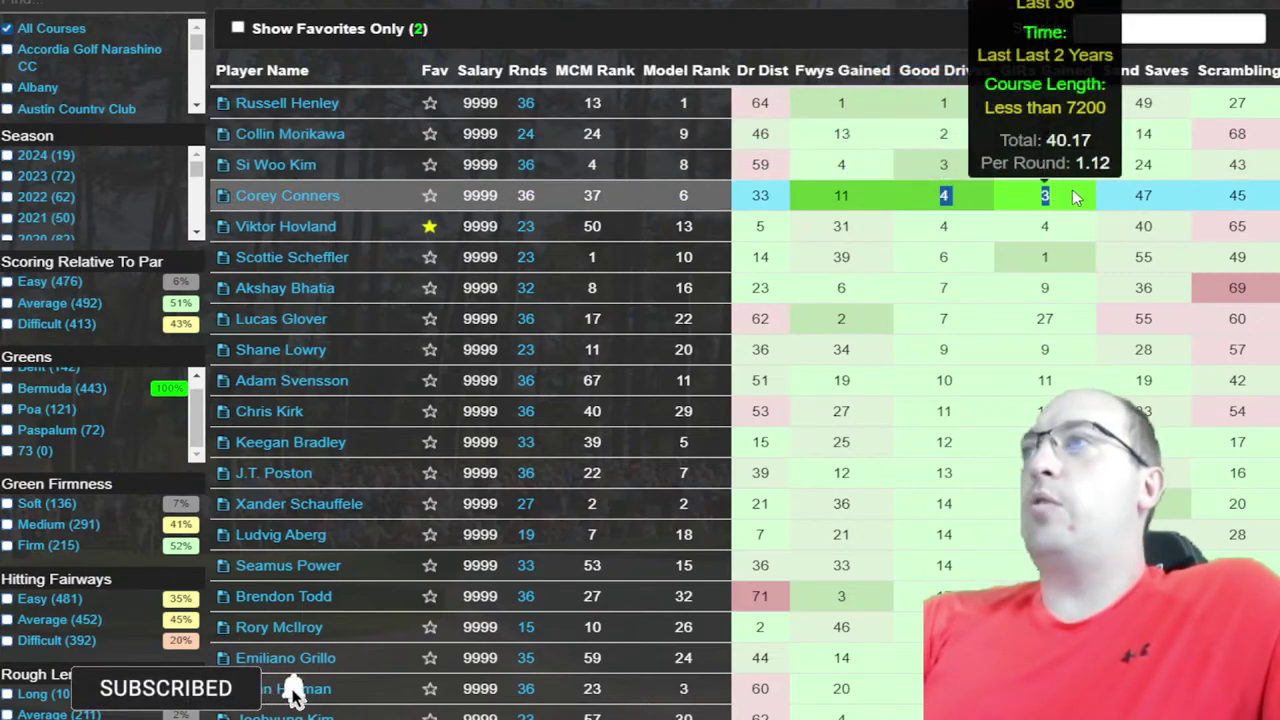
drag(944, 226, 1048, 260)
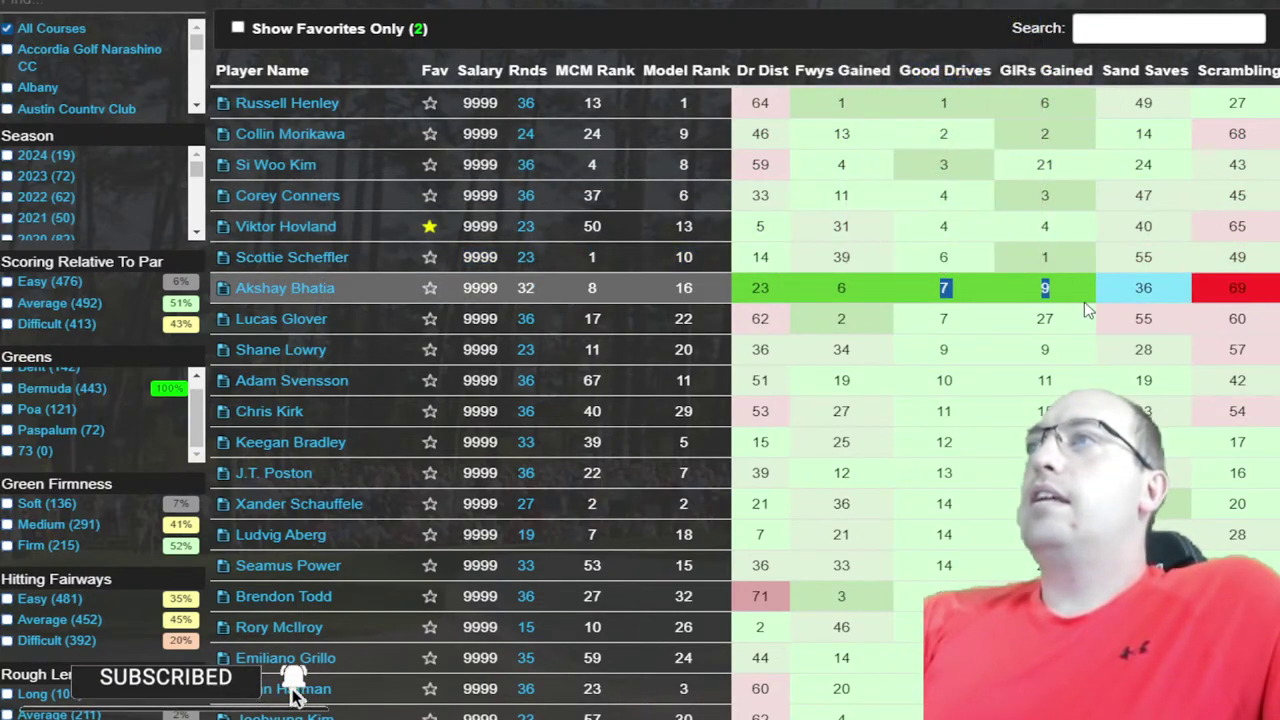
click(955, 307)
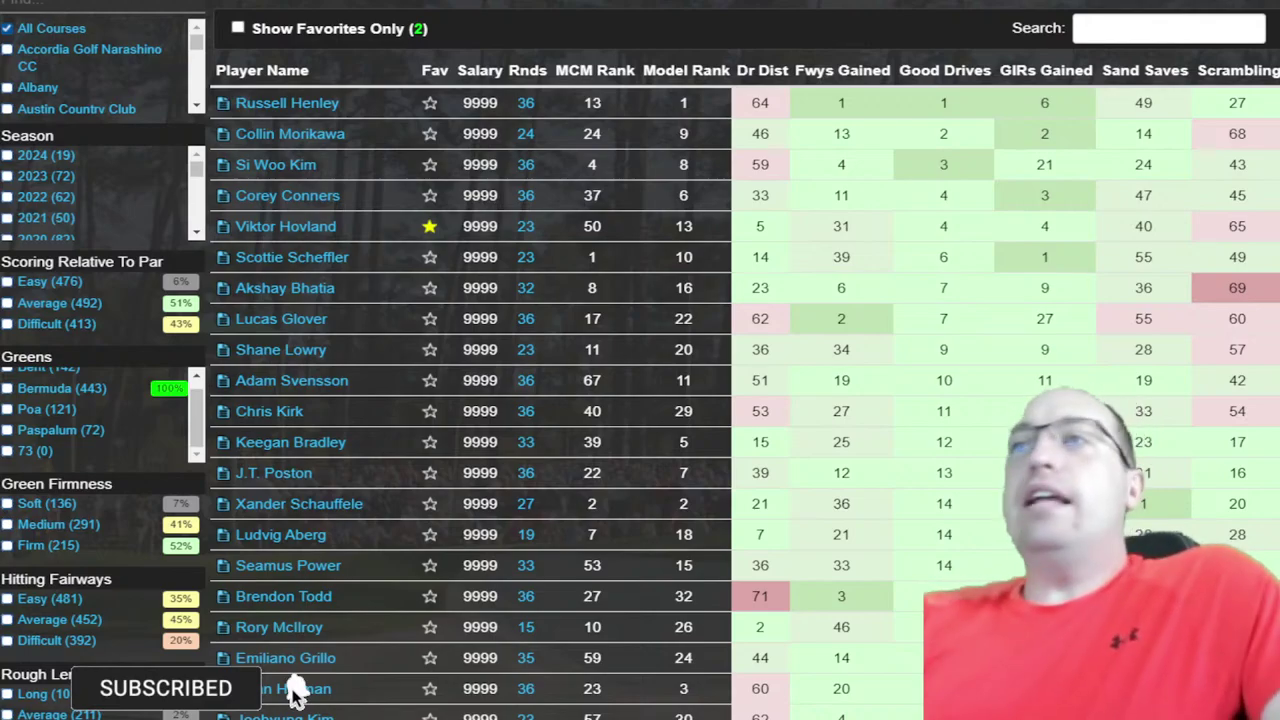
- Remove the Less than 7200 course length filter and switch the active model from Fairways / Greens to another one
scroll(528, 329, down, 7)
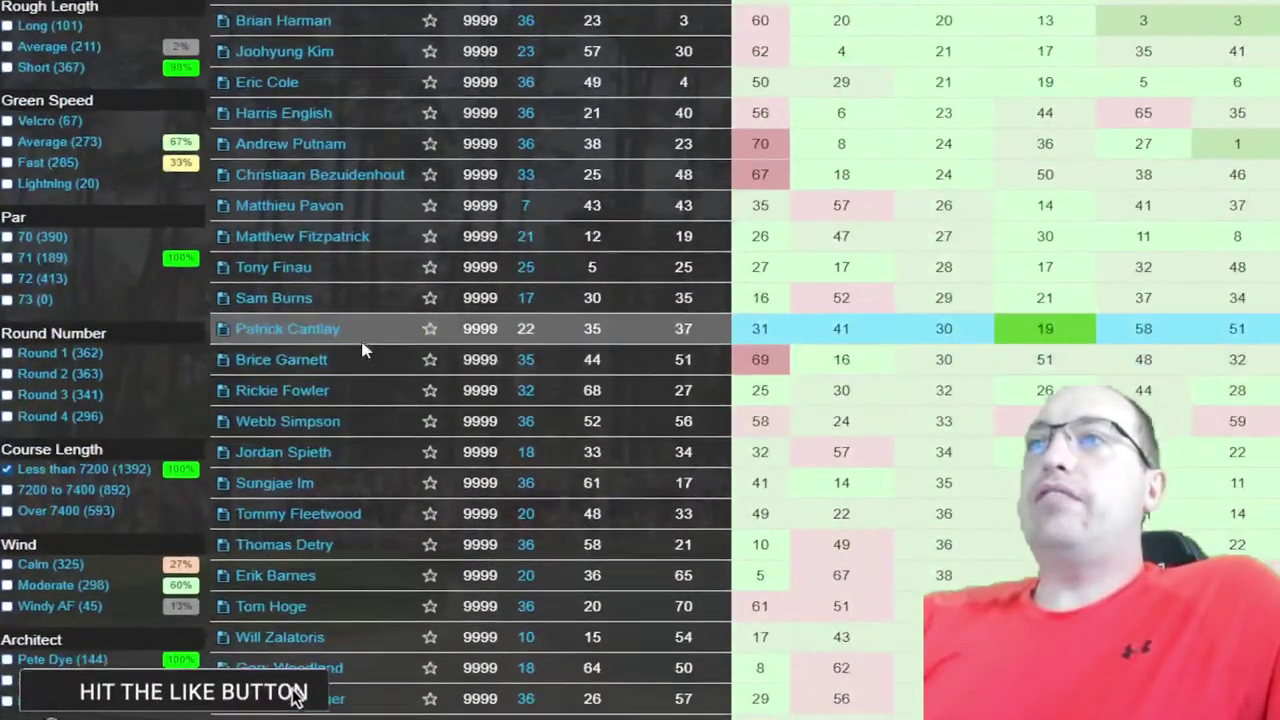
scroll(363, 350, down, 3)
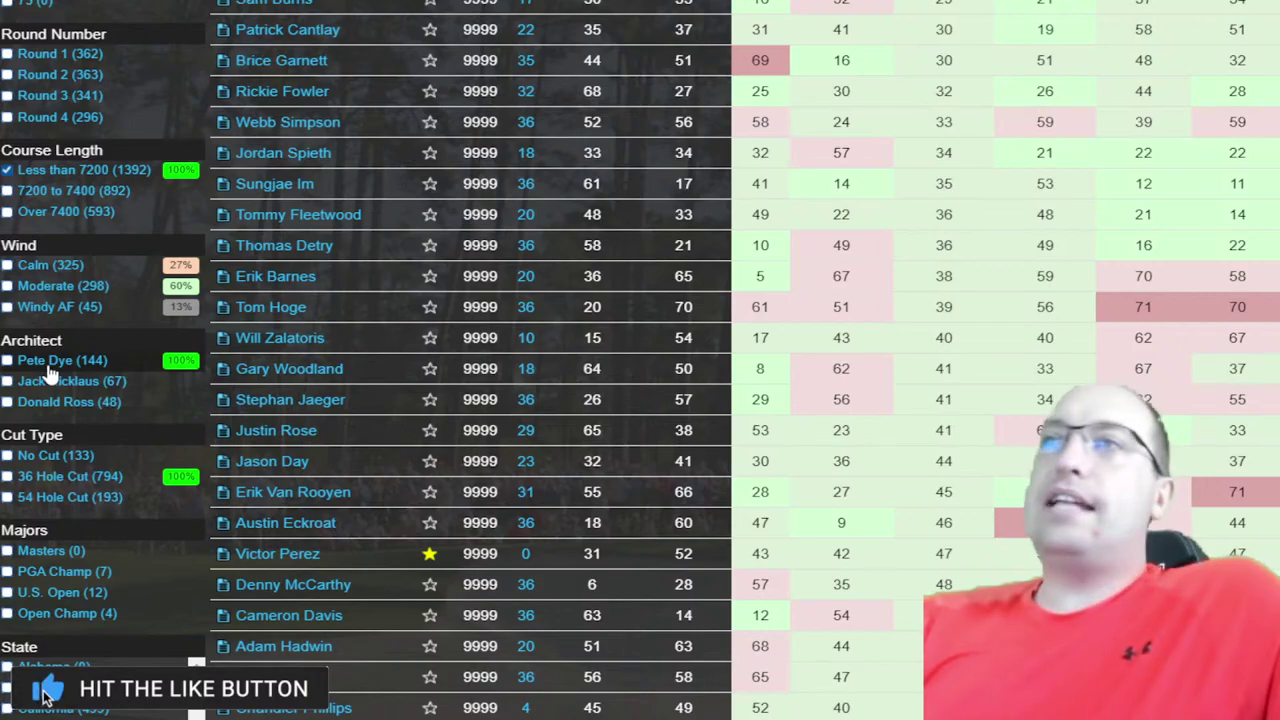
click(44, 177)
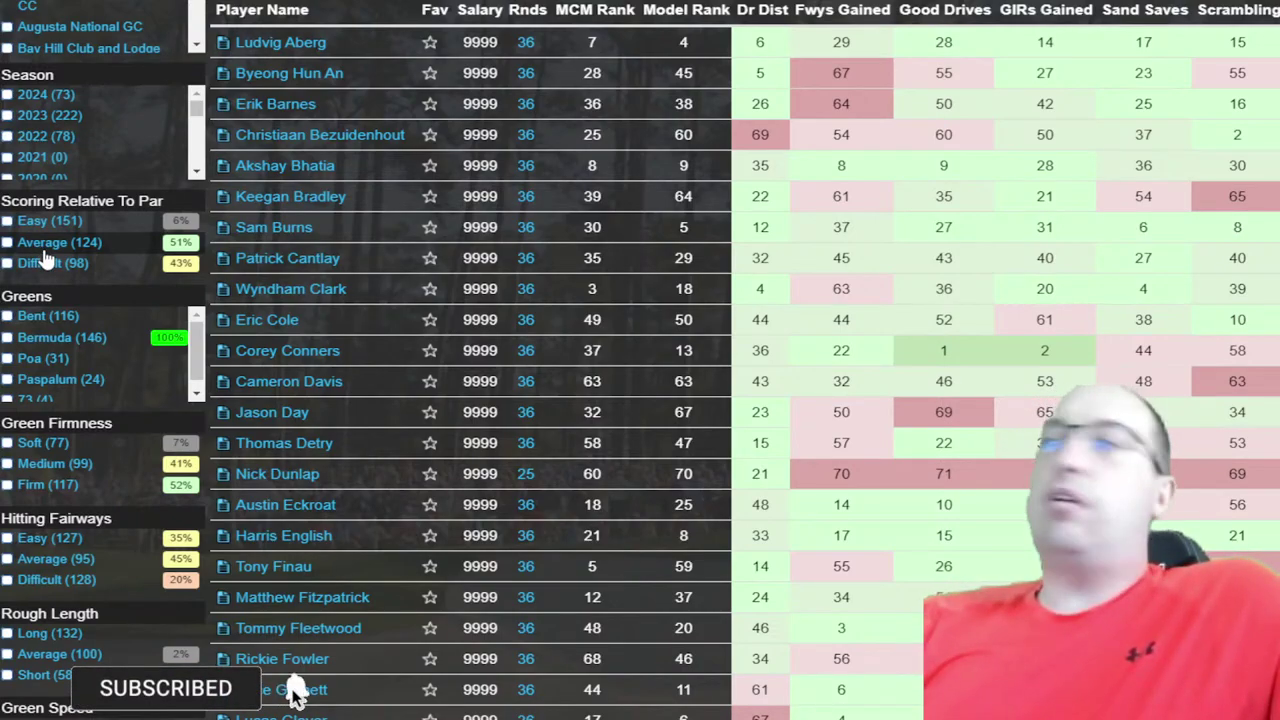
scroll(1220, 400, up, 3)
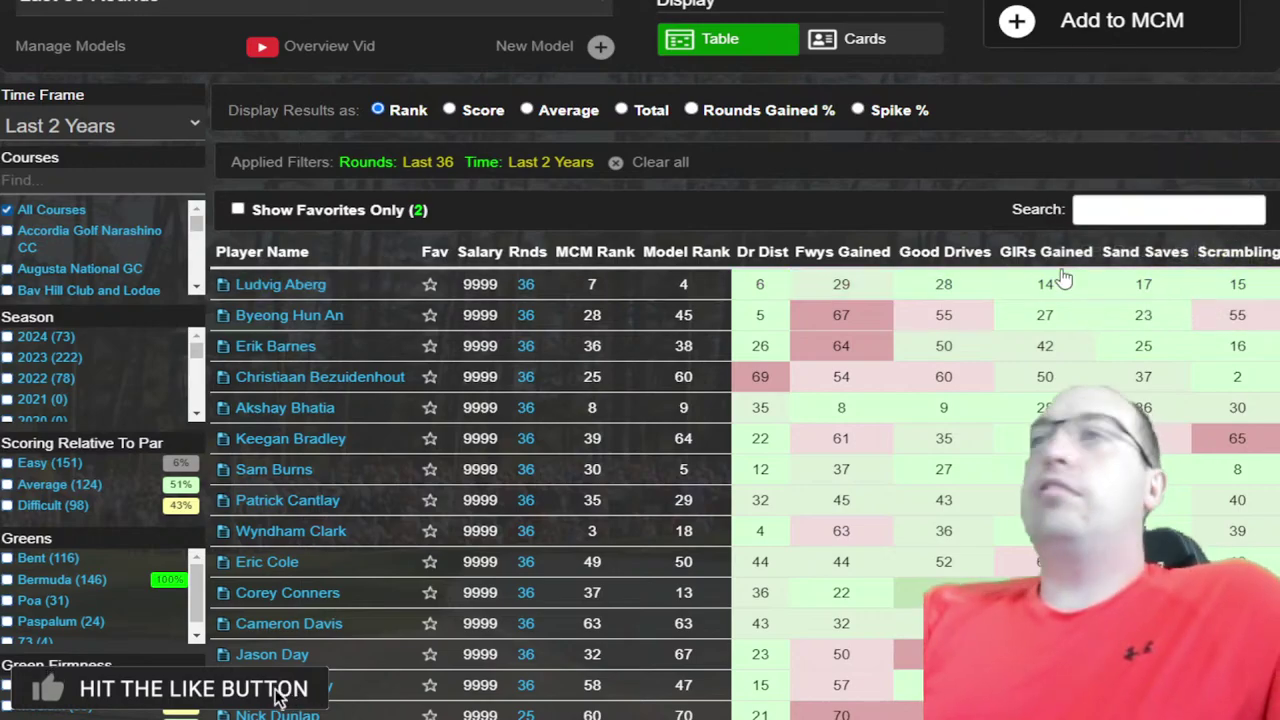
scroll(475, 308, up, 3)
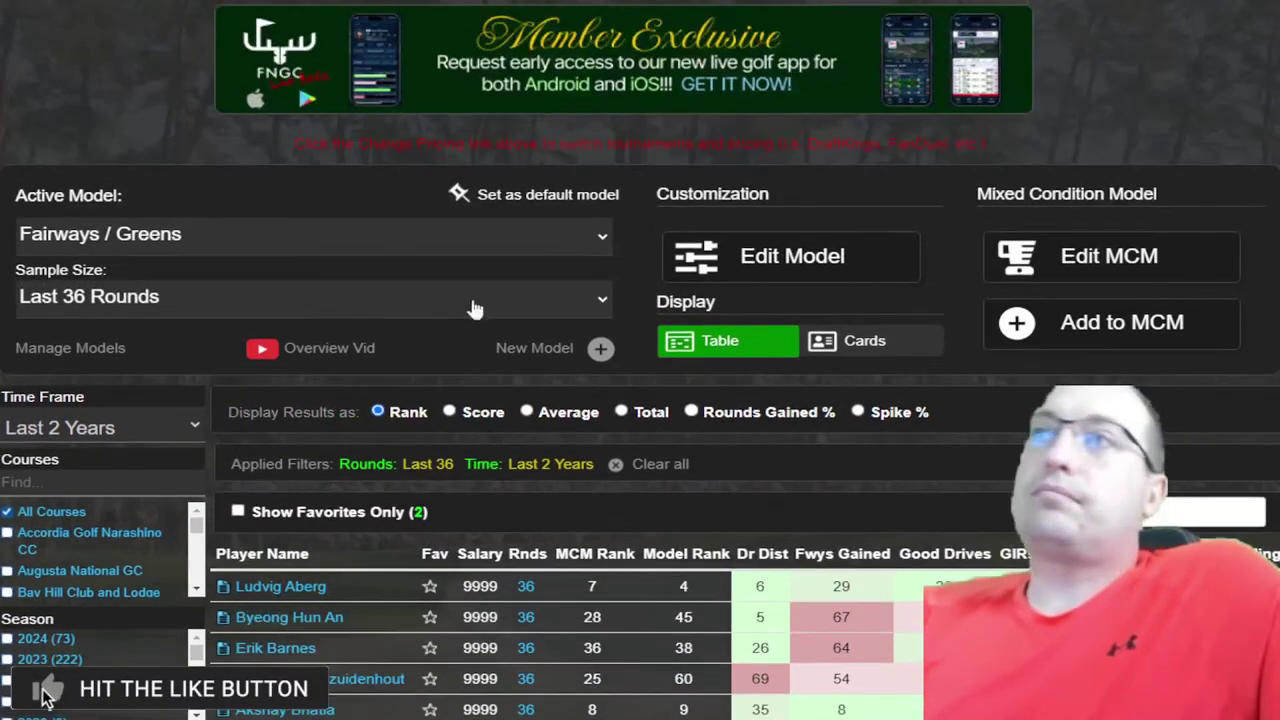
click(273, 249)
click(94, 534)
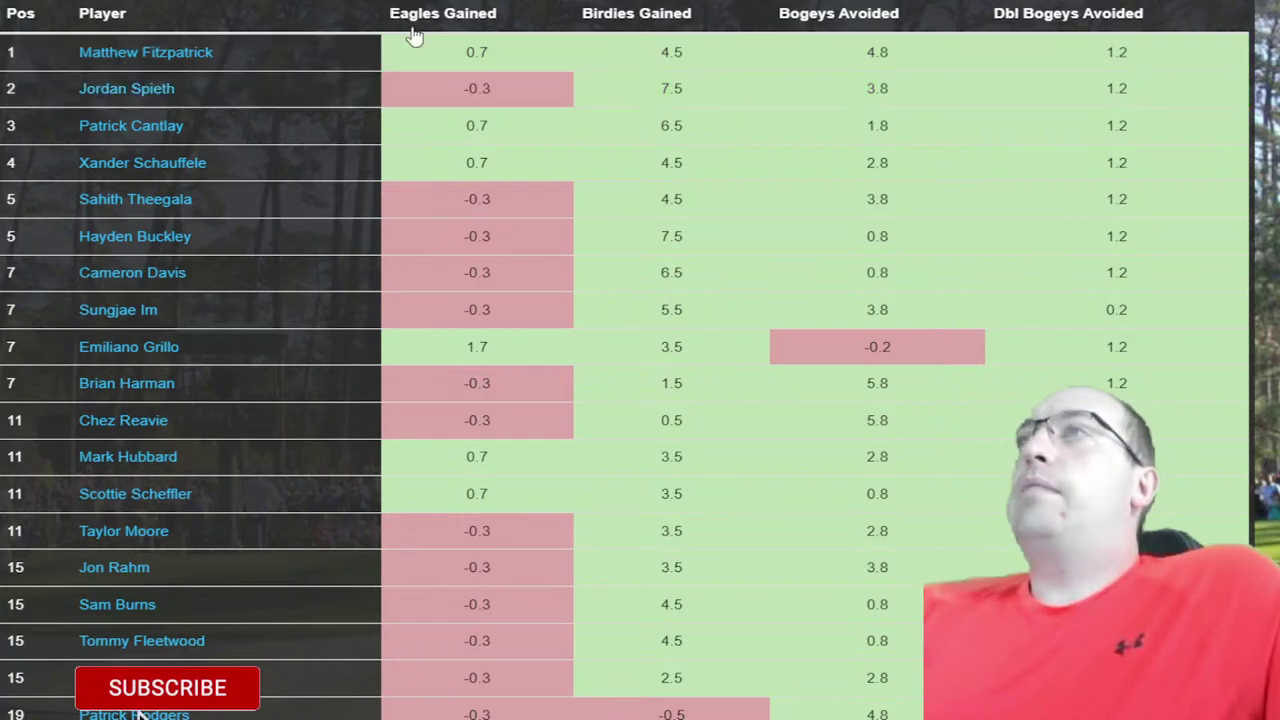
- Highlight the top 15 and ties in the tournament won by Matthew Fitzpatrick, and compare their birdies gained and bogeys avoided
drag(5, 28, 297, 690)
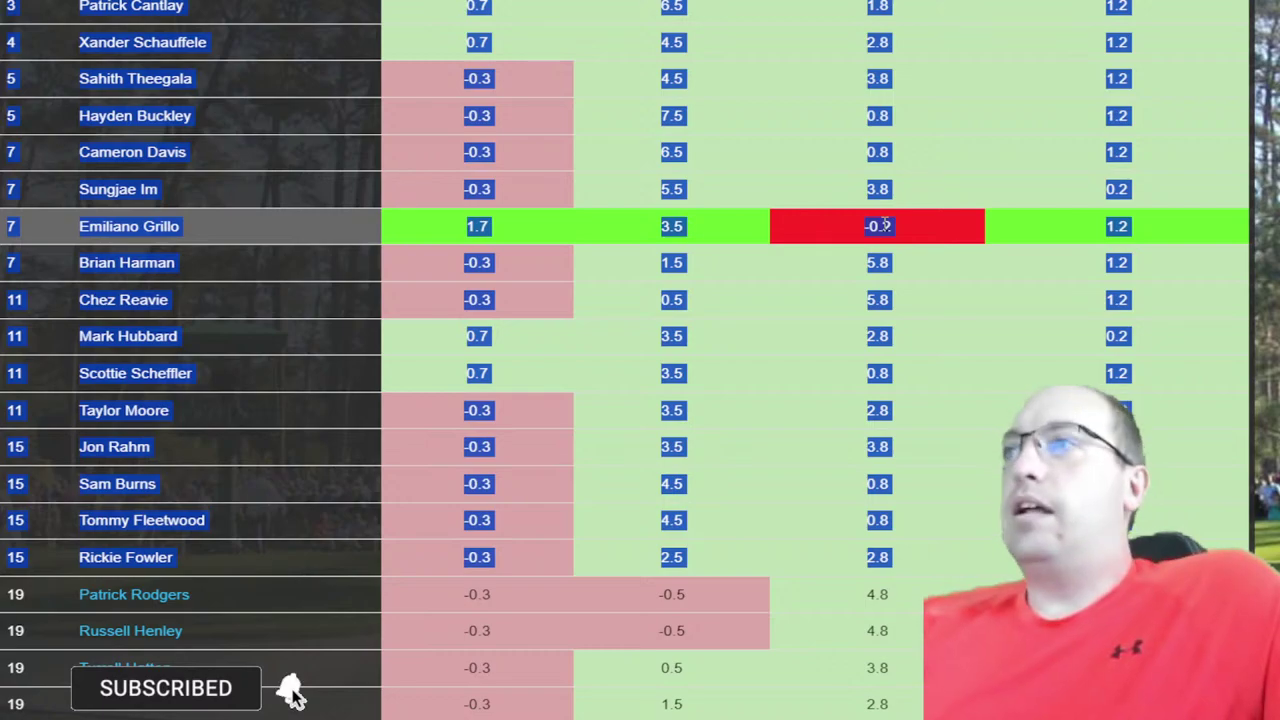
click(797, 3)
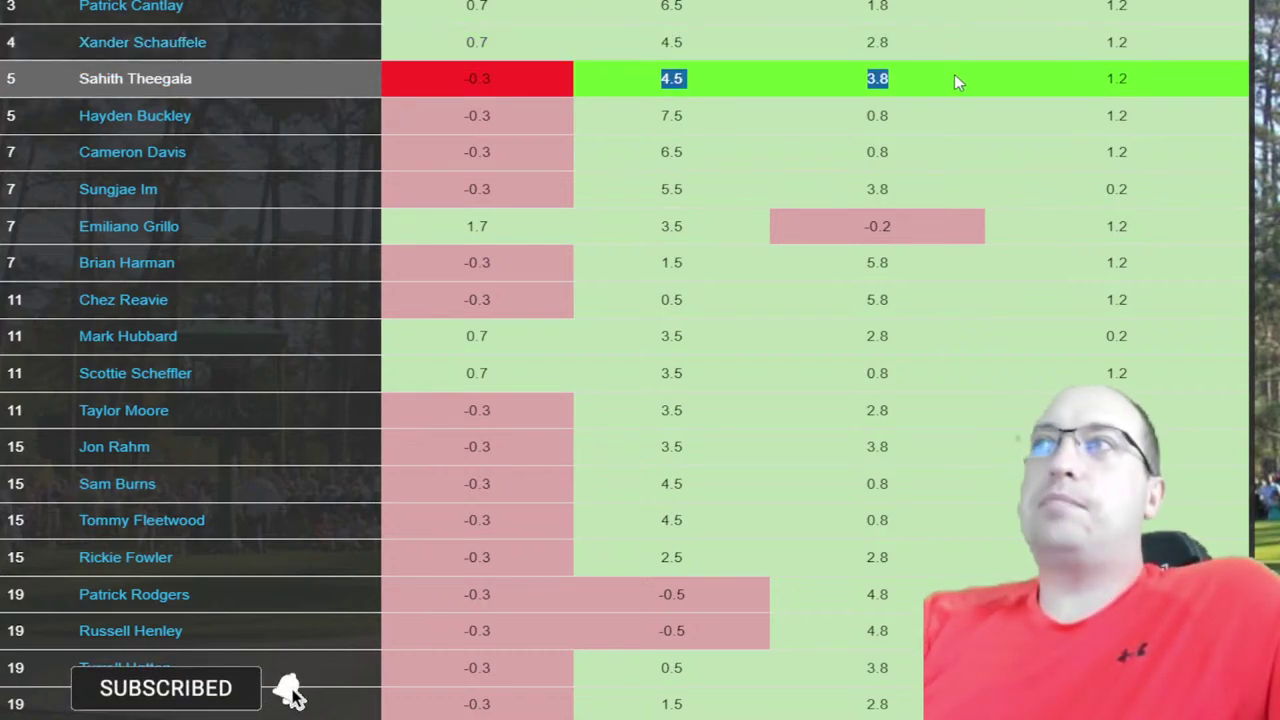
drag(636, 114, 957, 145)
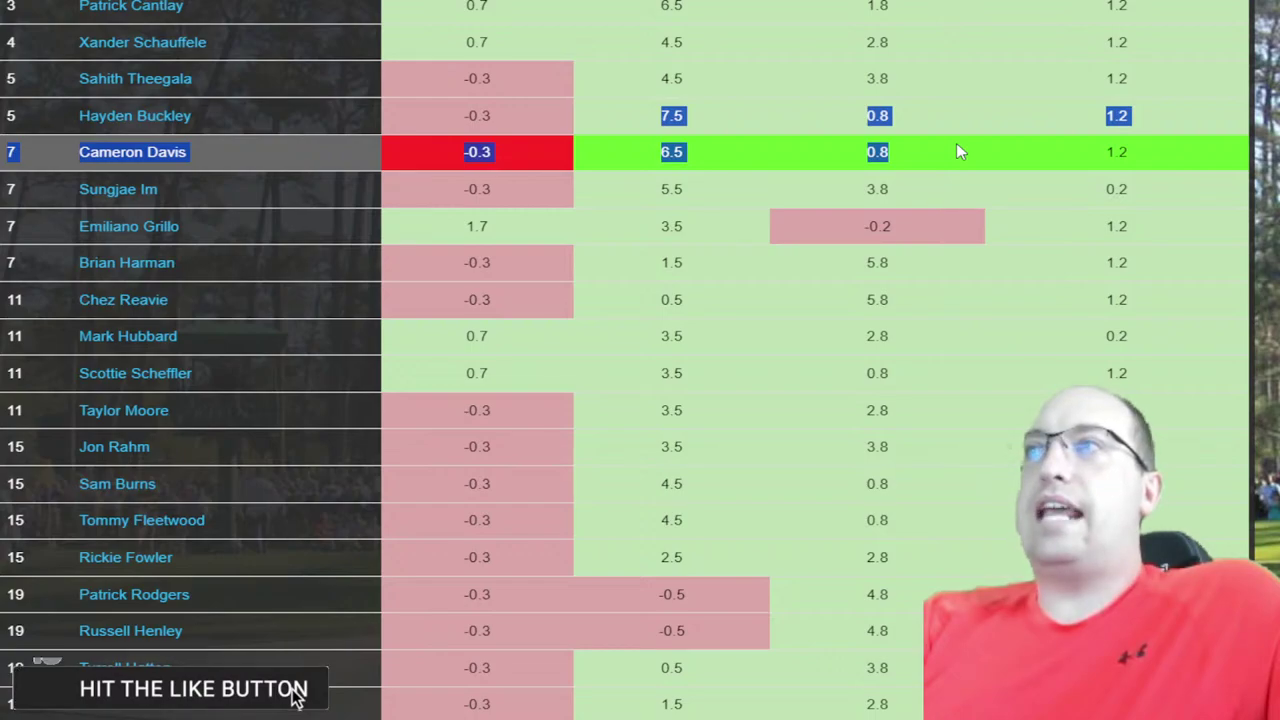
drag(950, 0, 1070, 218)
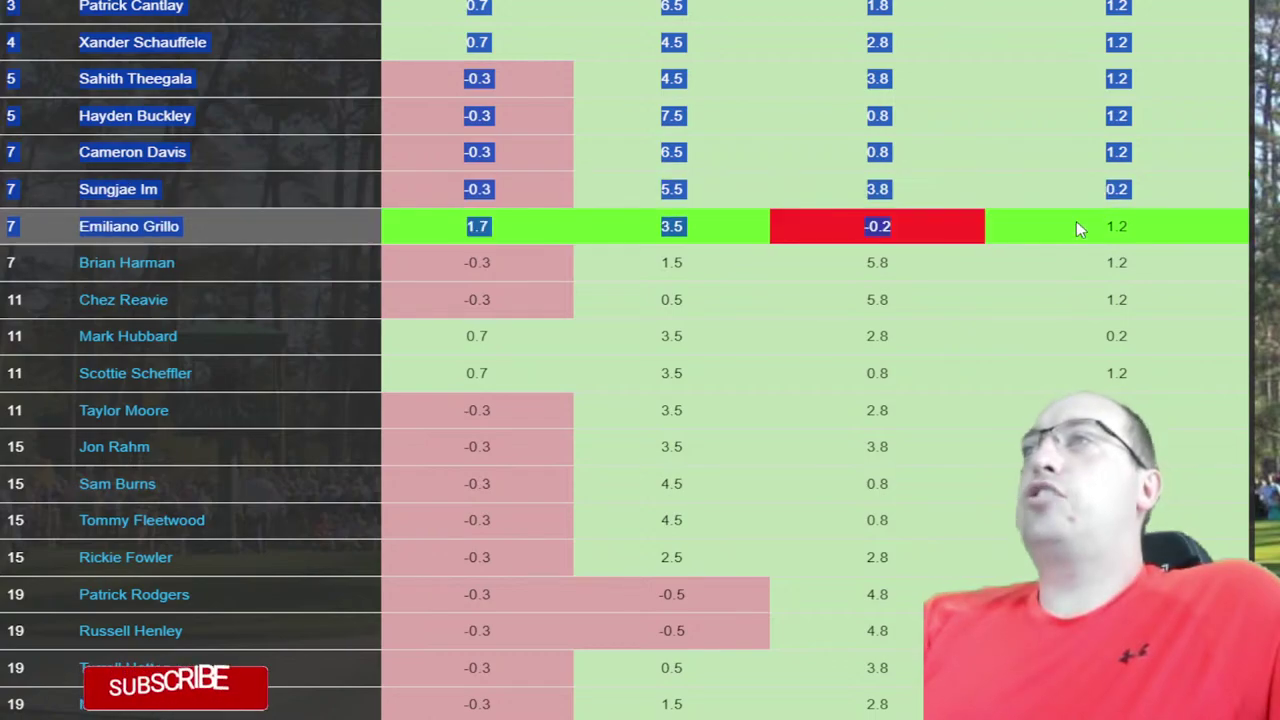
drag(1081, 235, 646, 11)
click(646, 11)
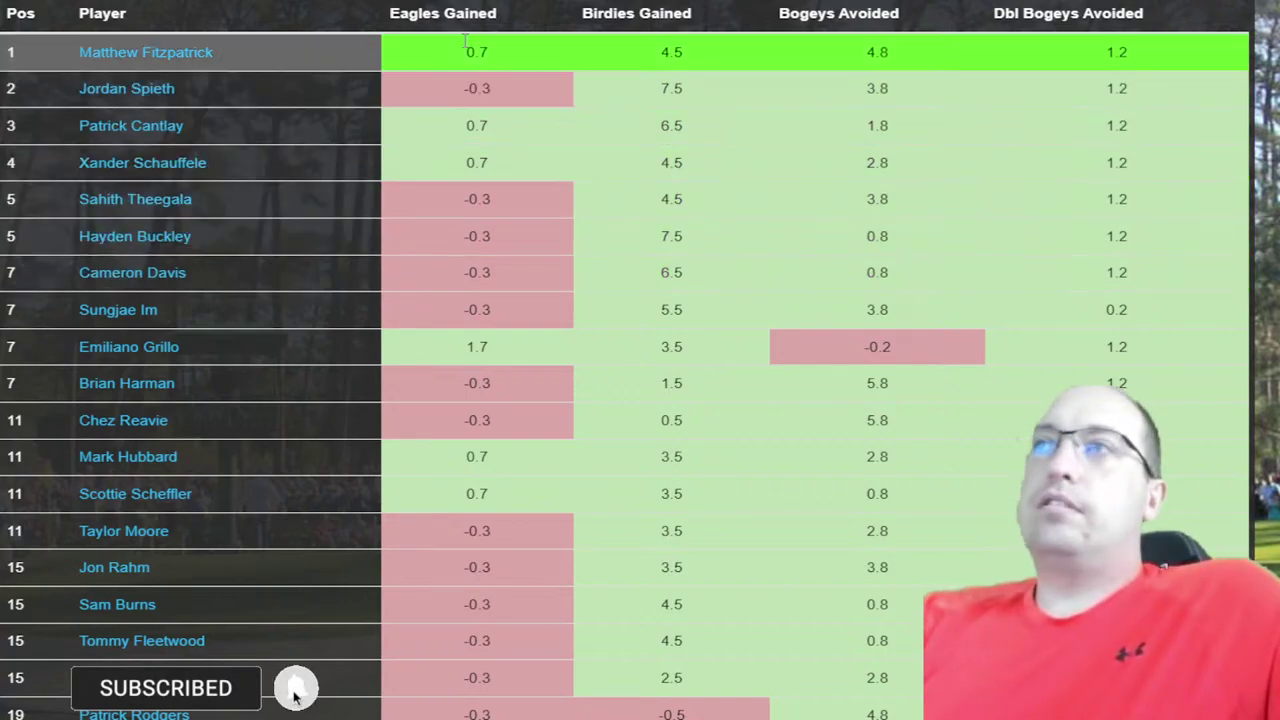
- Show Birdies / Bogeys Gained for the 2022 tournament won by Jordan Spieth and highlight the leading finishers down to the 12th-place ties
mouse_move(440, 2)
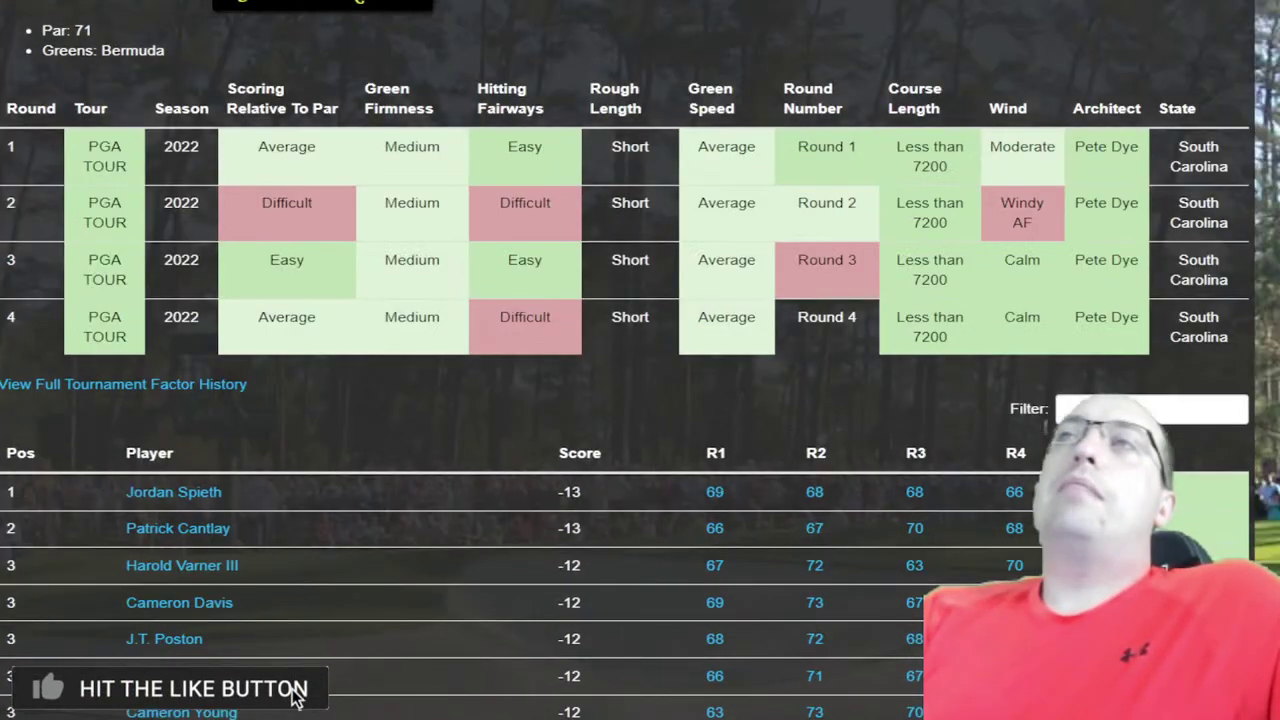
scroll(640, 360, up, 10)
mouse_move(130, 2)
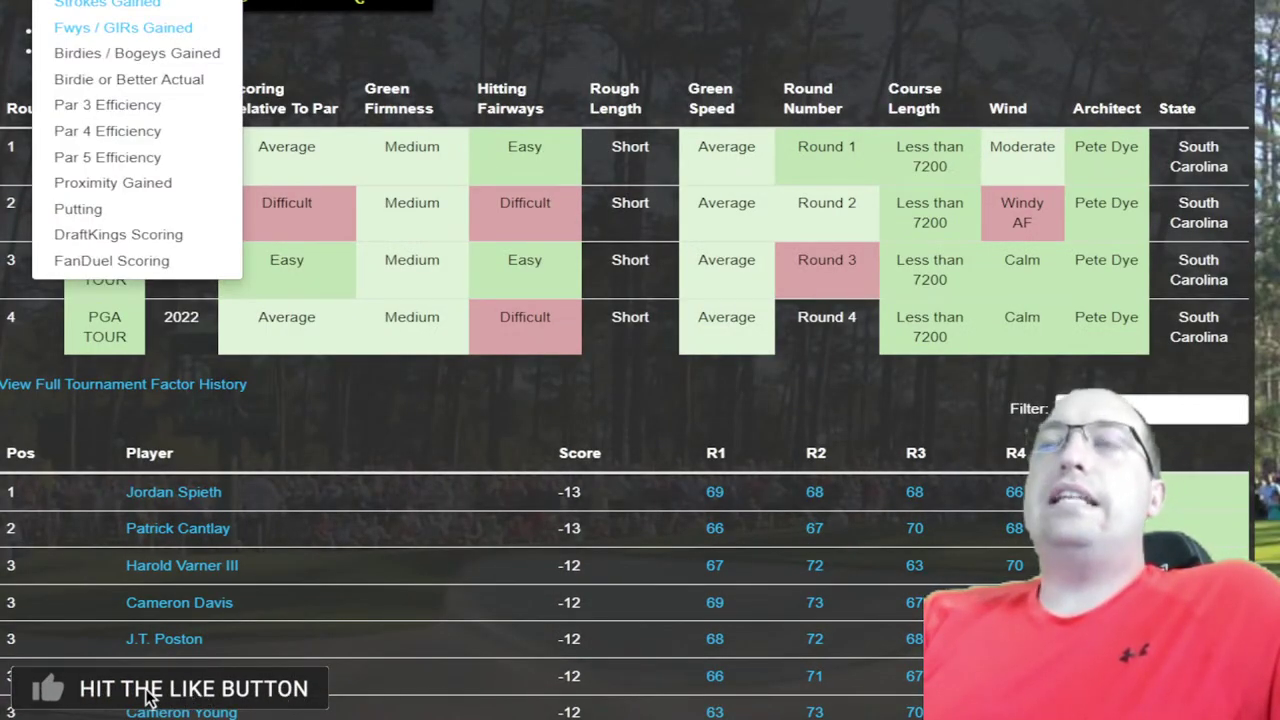
click(133, 55)
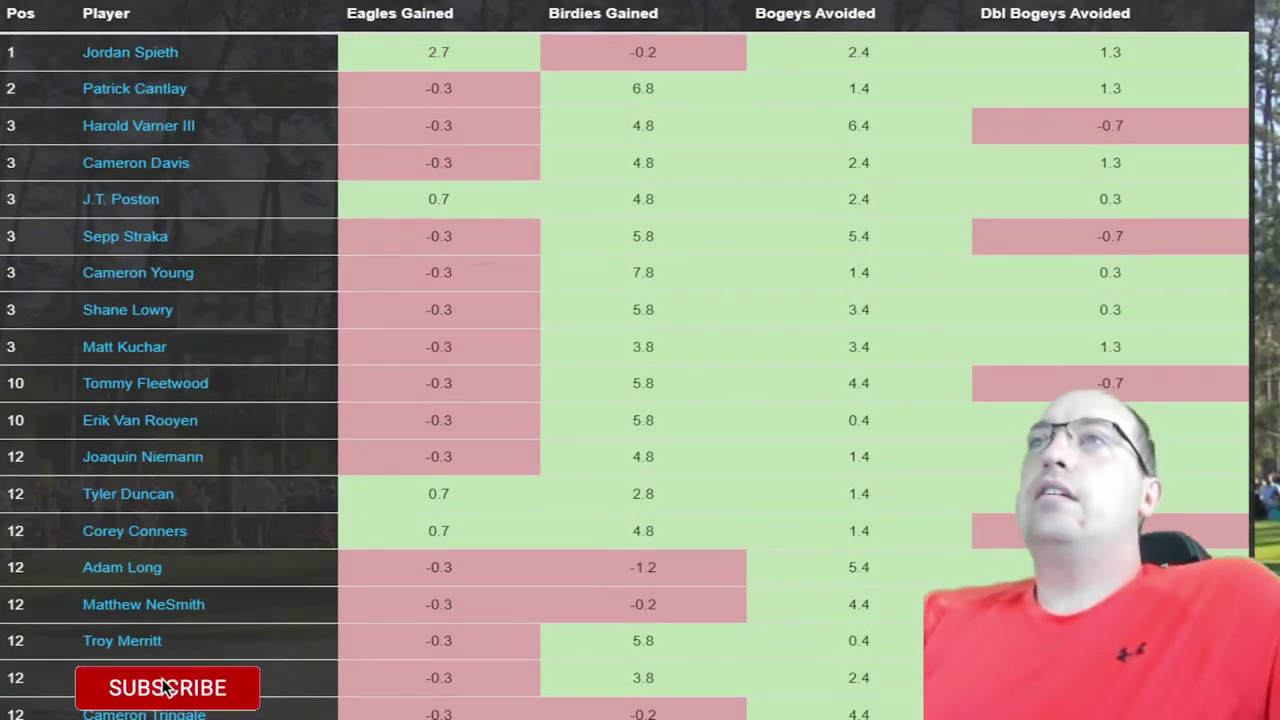
drag(20, 34, 900, 714)
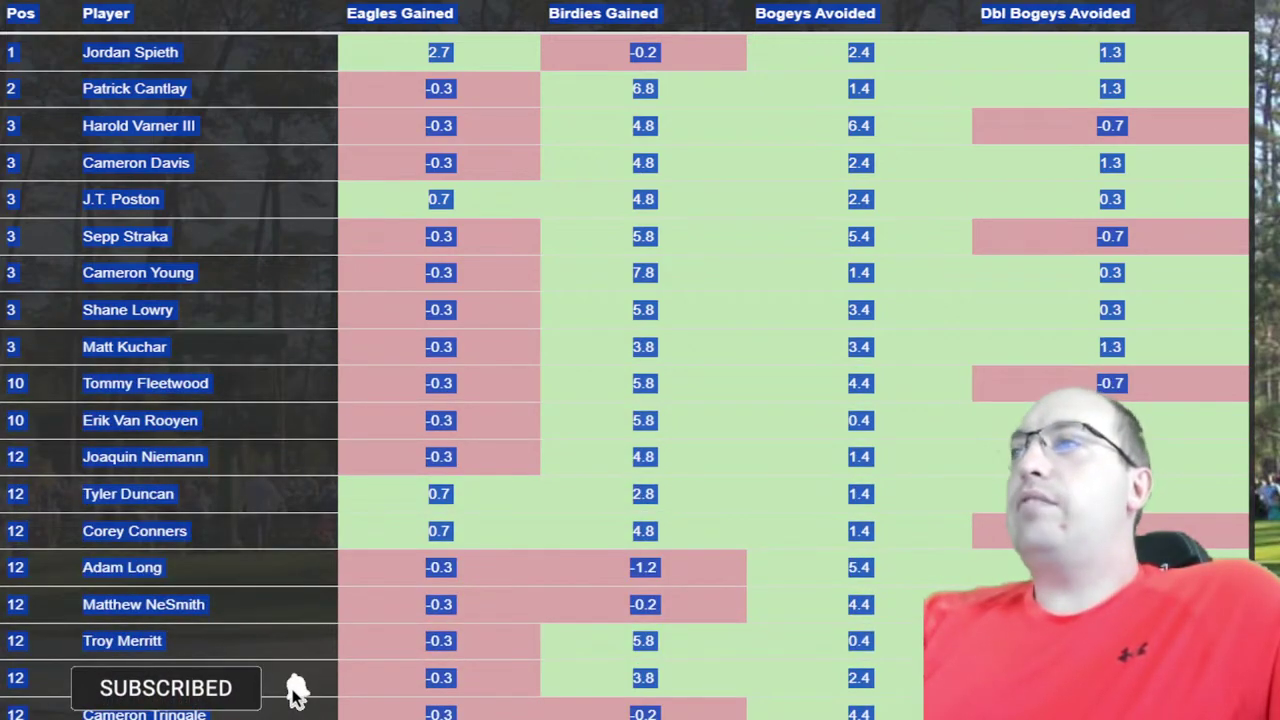
click(686, 45)
scroll(645, 42, down, 1)
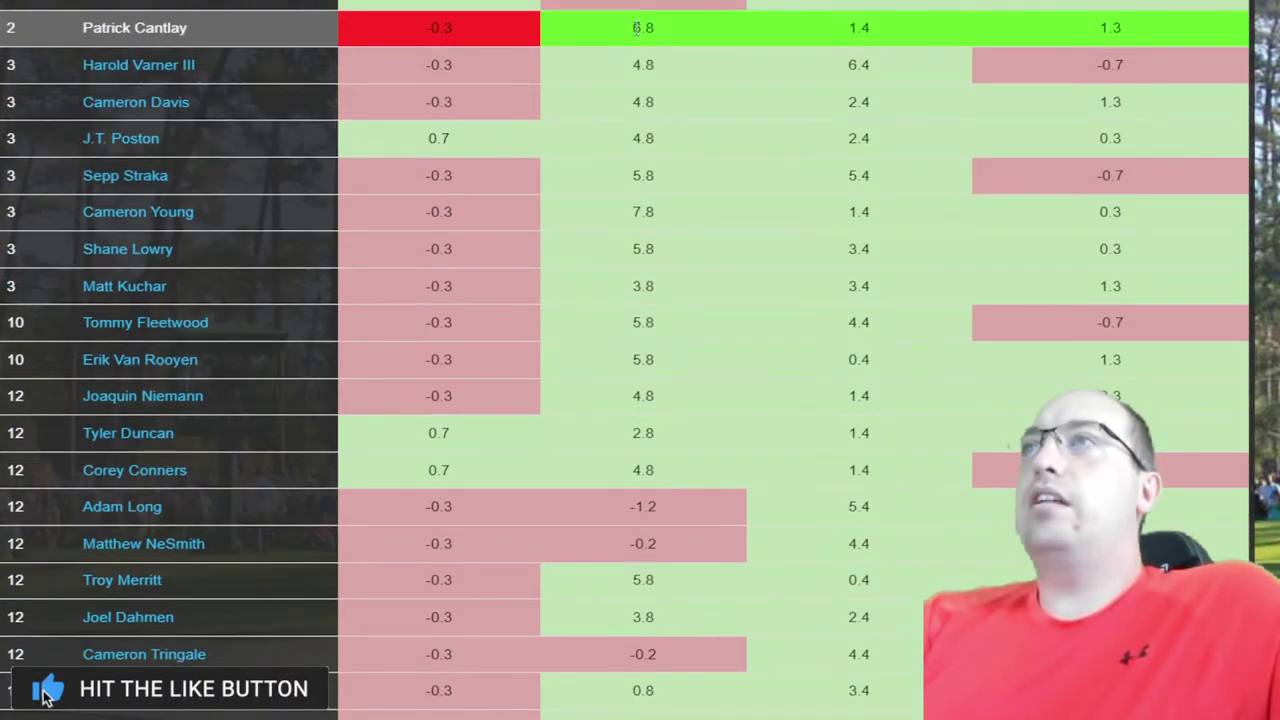
- Mark the birdies gained and bogeys avoided of the top finishers from Patrick Cantlay down to Corey Conners to compare them
drag(636, 27, 897, 25)
drag(635, 101, 950, 130)
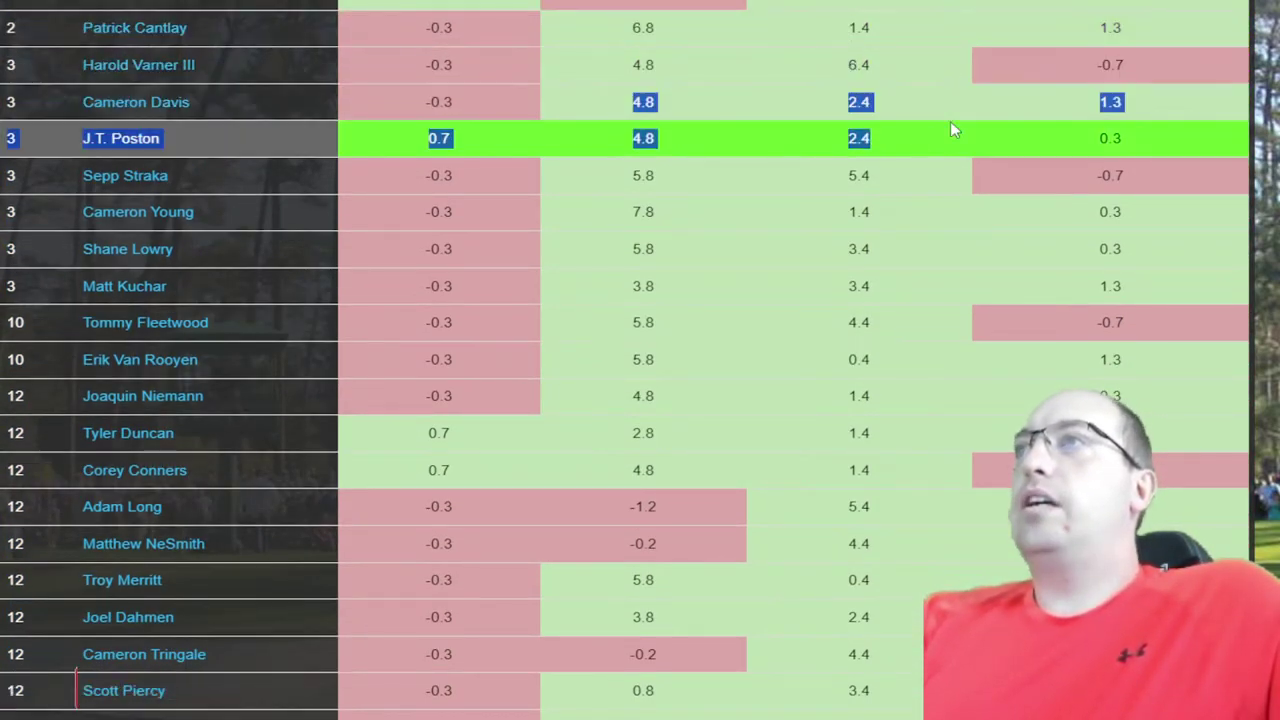
click(638, 173)
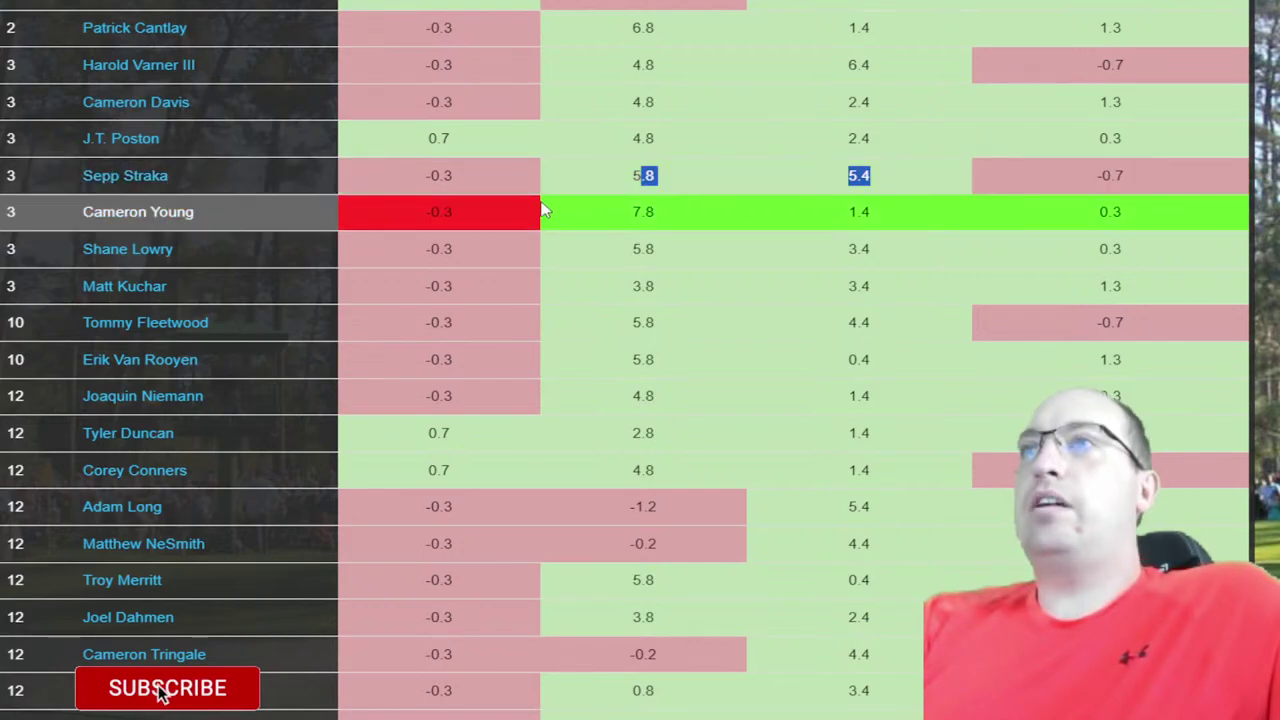
drag(543, 209, 848, 280)
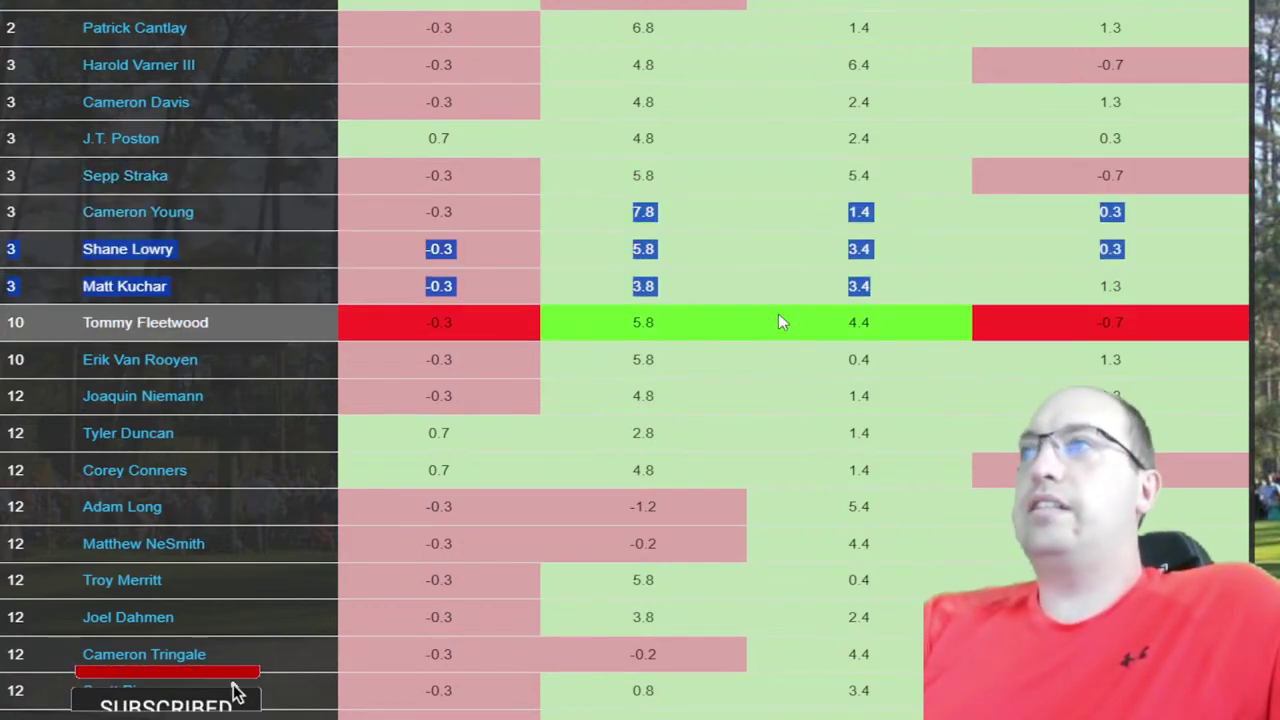
drag(609, 320, 884, 462)
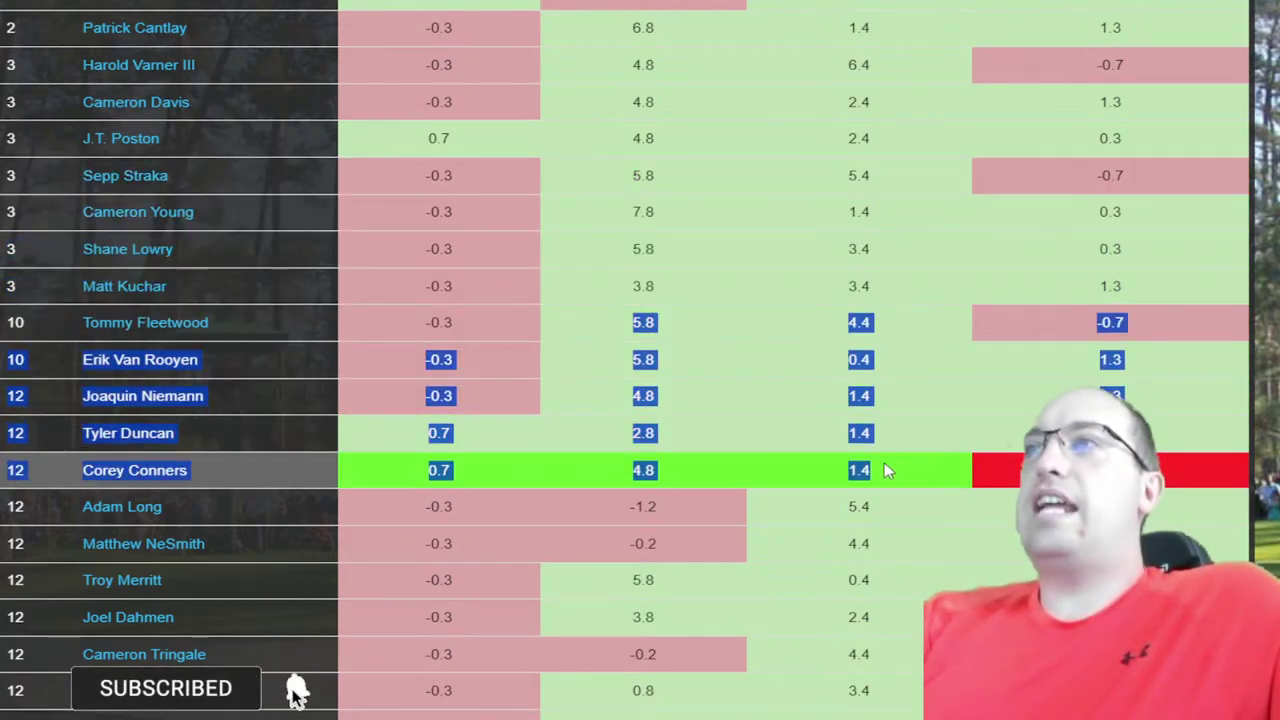
scroll(794, 287, up, 1)
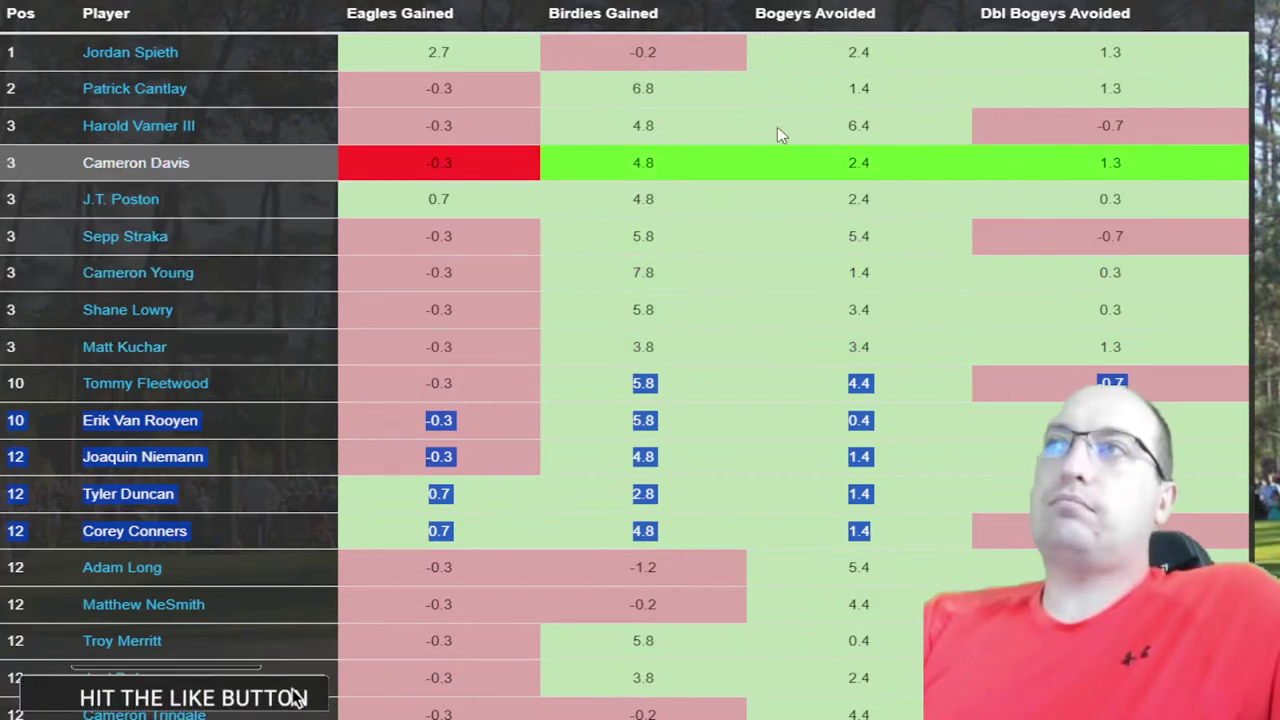
- Clear the highlighted rows and mark Jordan Spieth's eagles gained and birdies gained to compare the two values
click(560, 92)
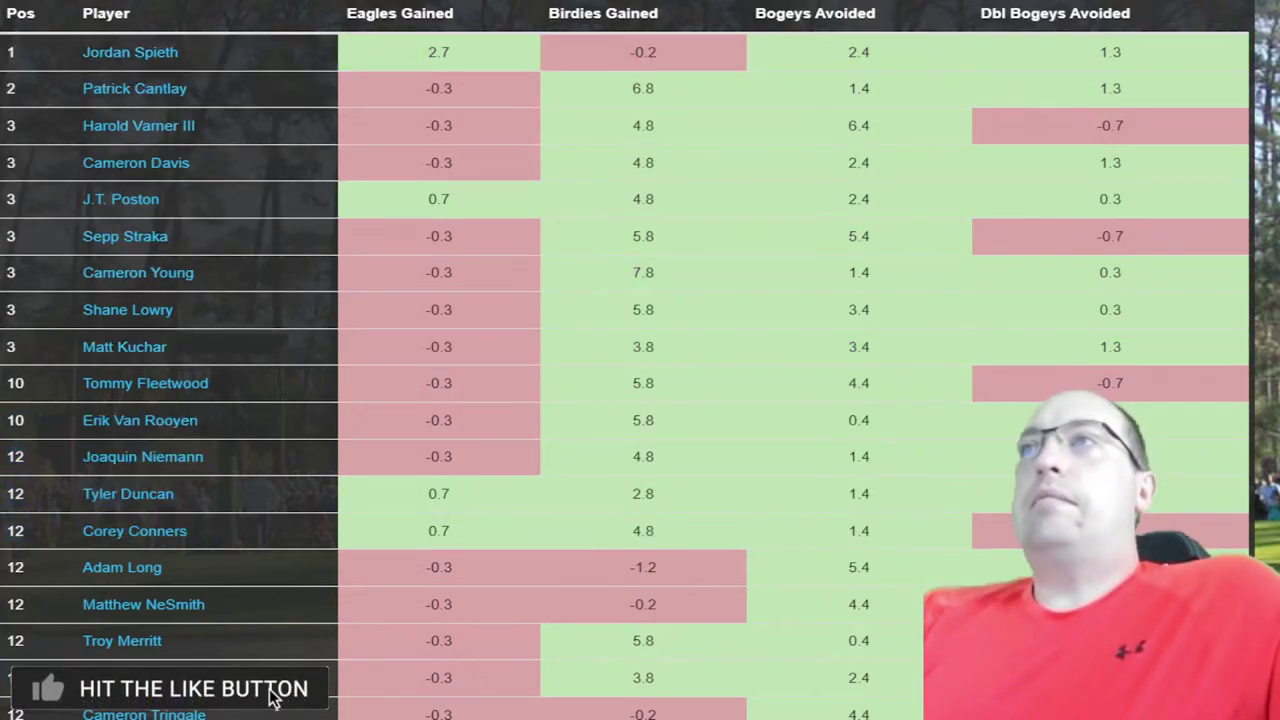
double_click(436, 50)
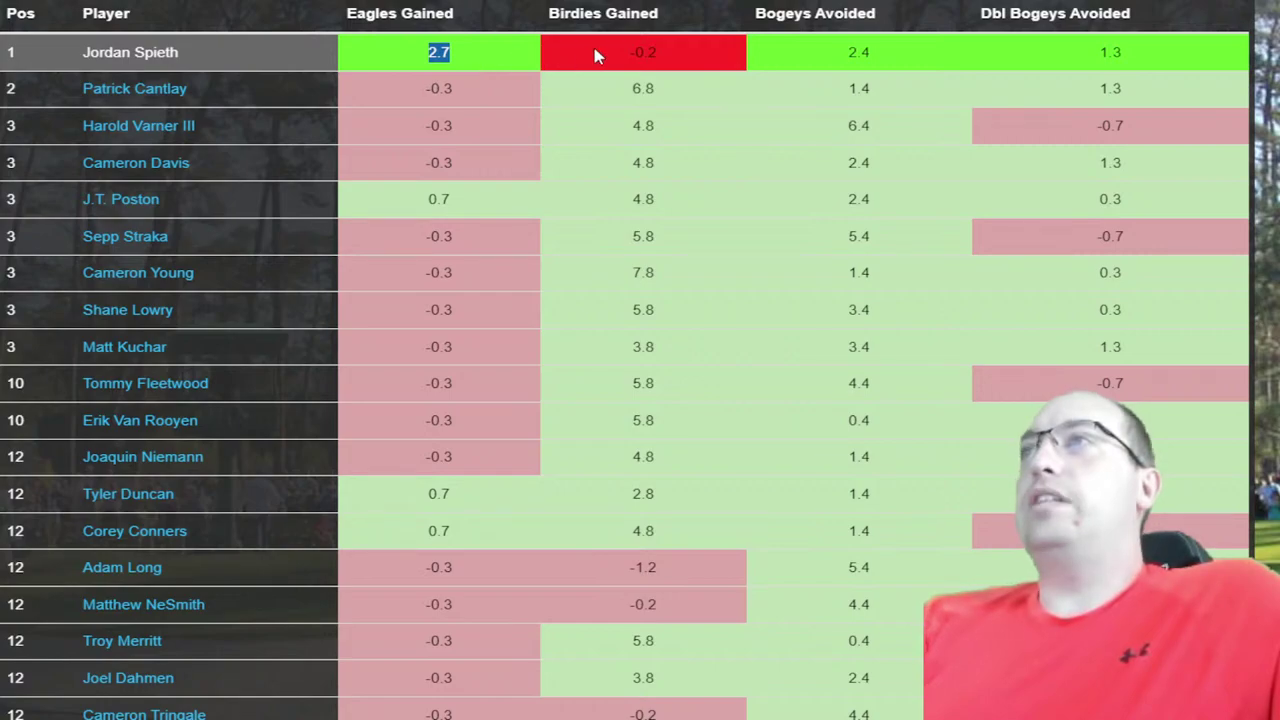
double_click(662, 56)
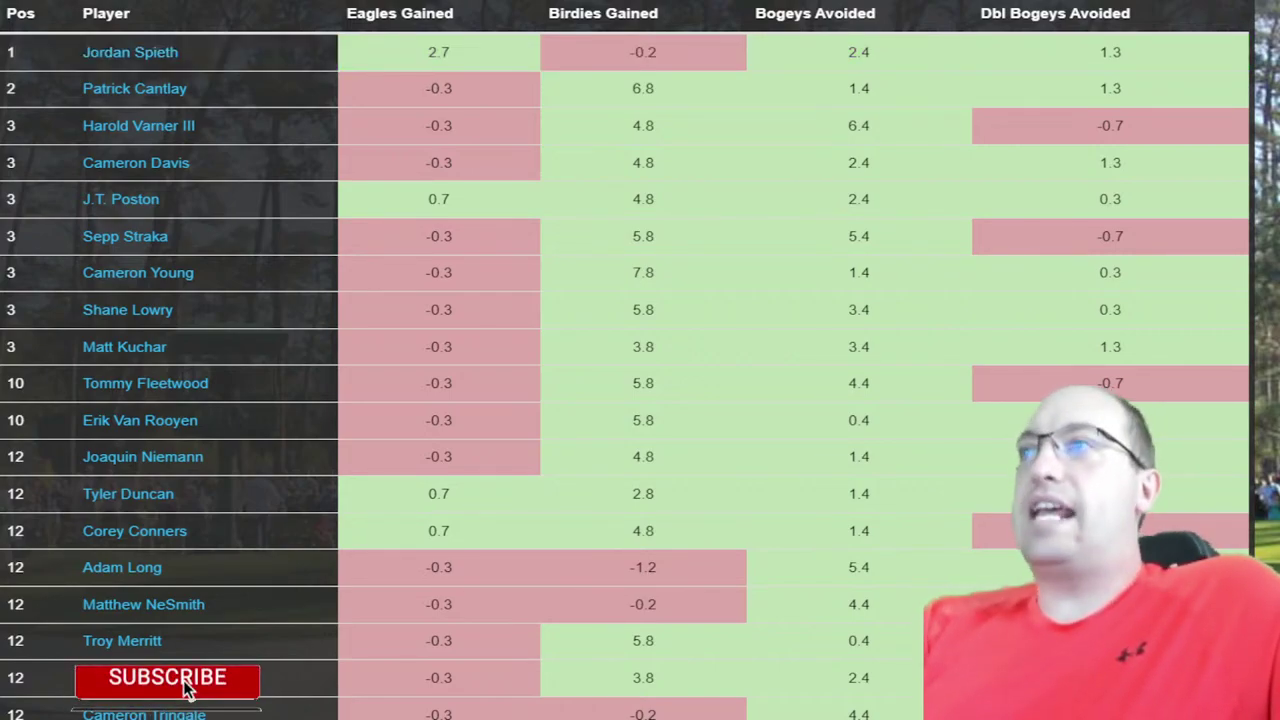
- Sort the results by Birdies Gained, then by Eagles Gained, highest first, and mark the leading players with position 999
click(615, 20)
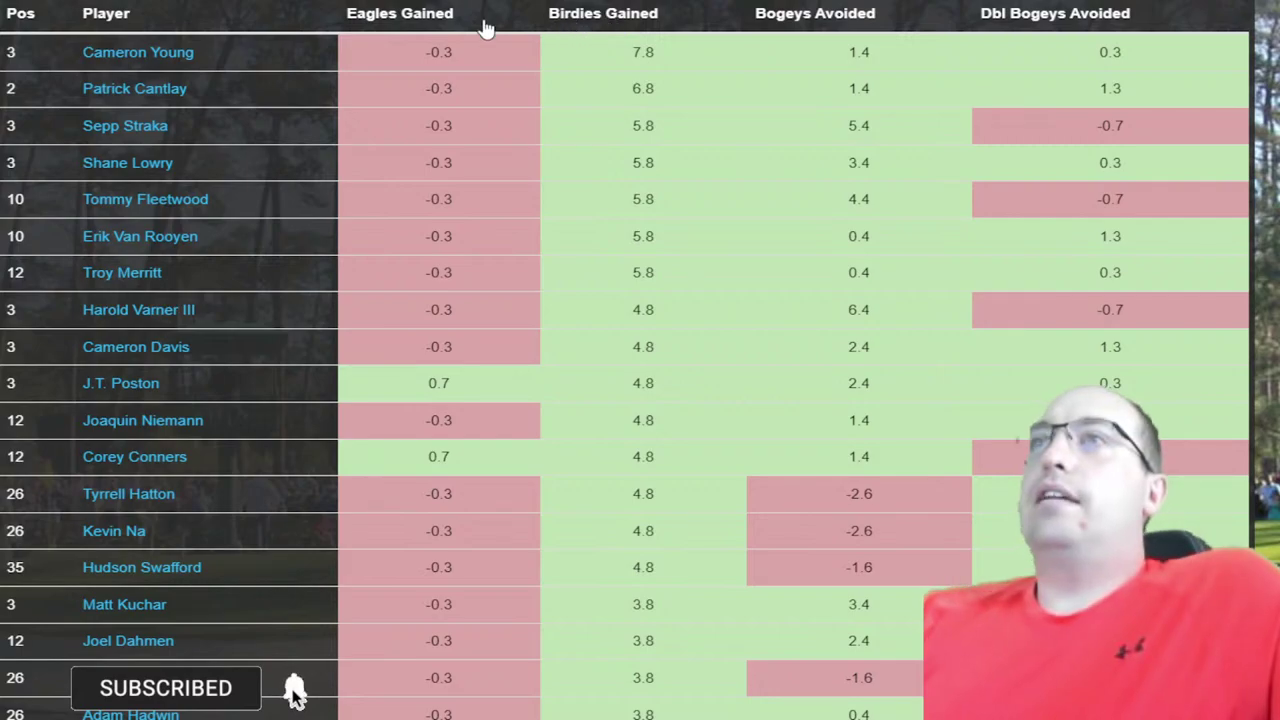
click(450, 14)
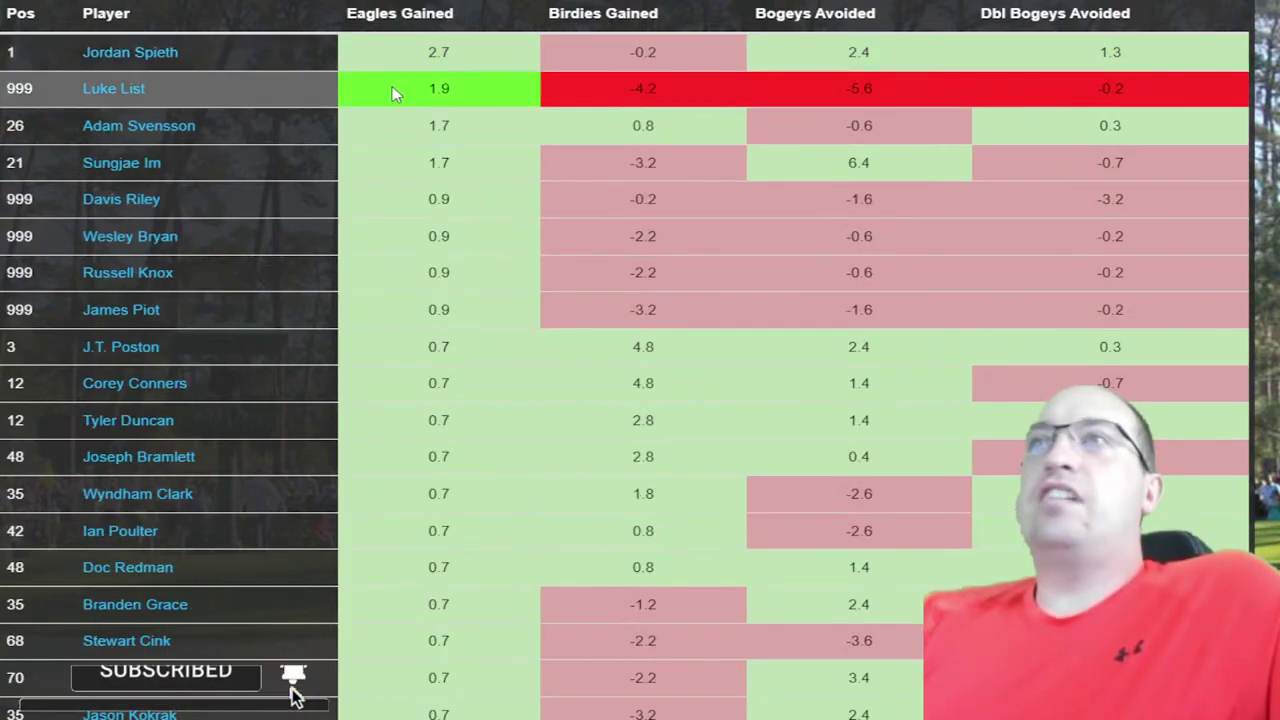
drag(4, 88, 491, 90)
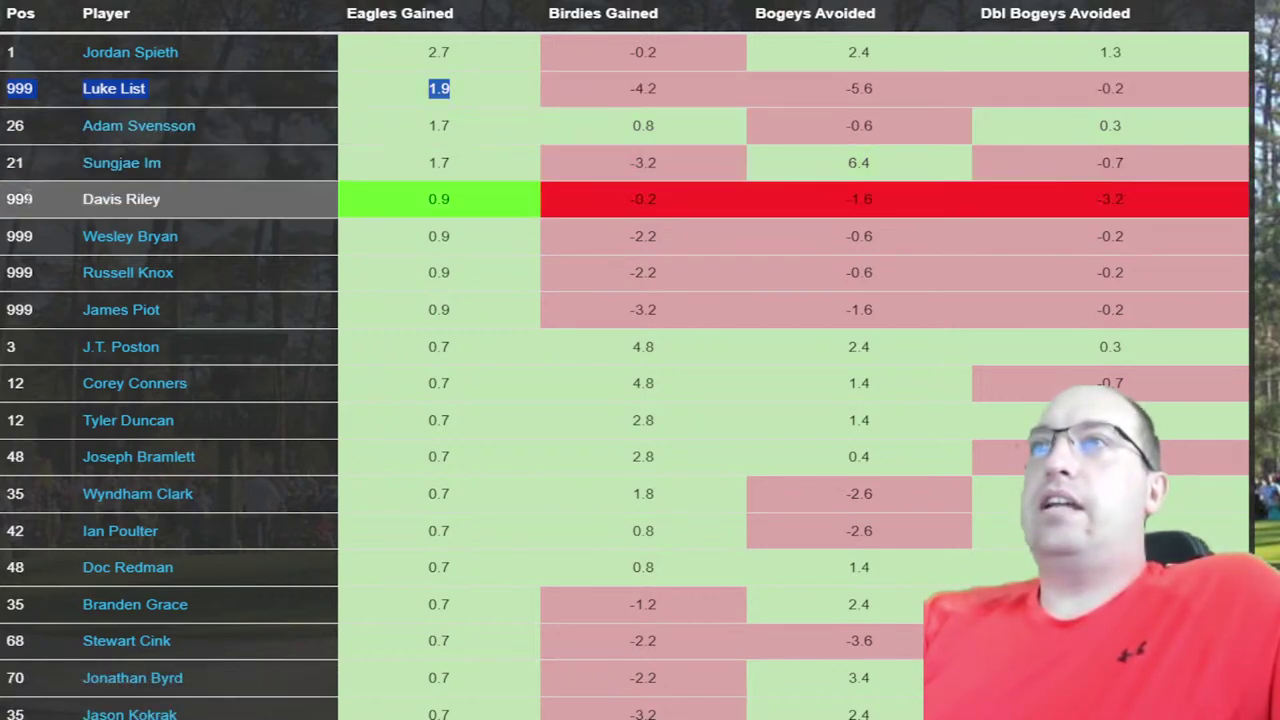
double_click(14, 199)
drag(113, 203, 460, 319)
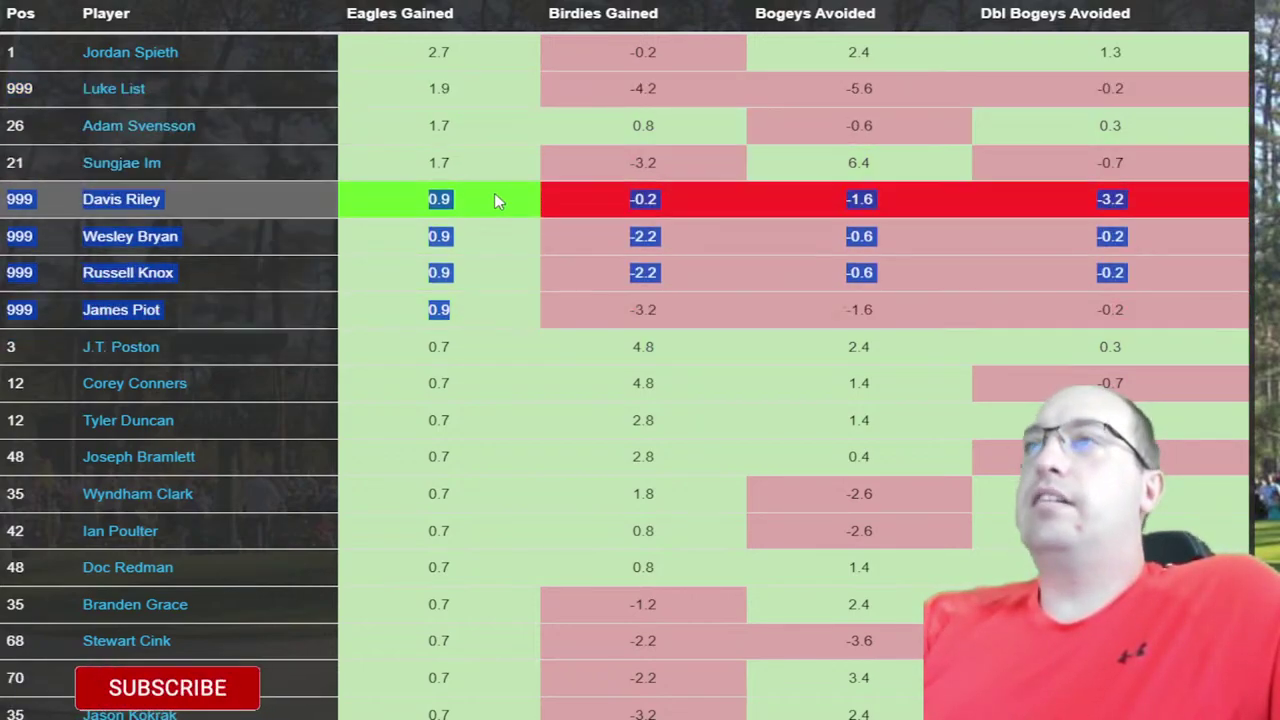
- Sort the tournament results by finishing position, then return to the Scoring model for the last 36 rounds
click(33, 5)
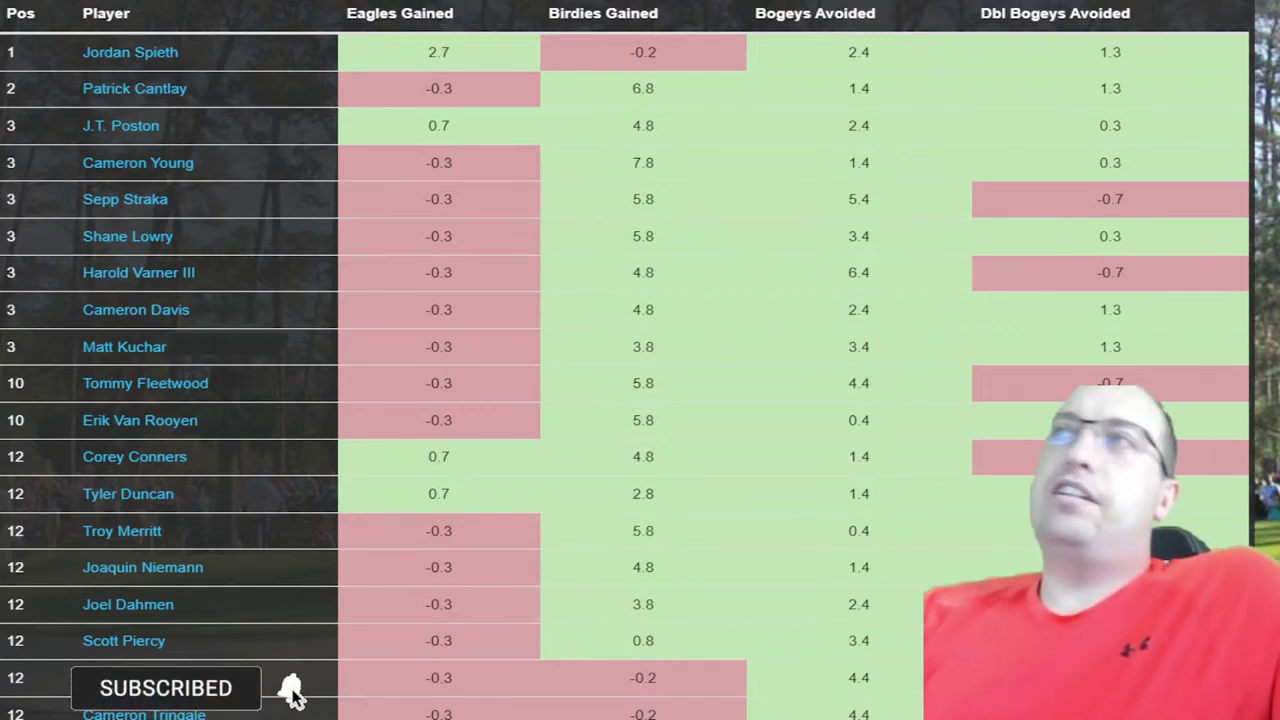
click(386, 3)
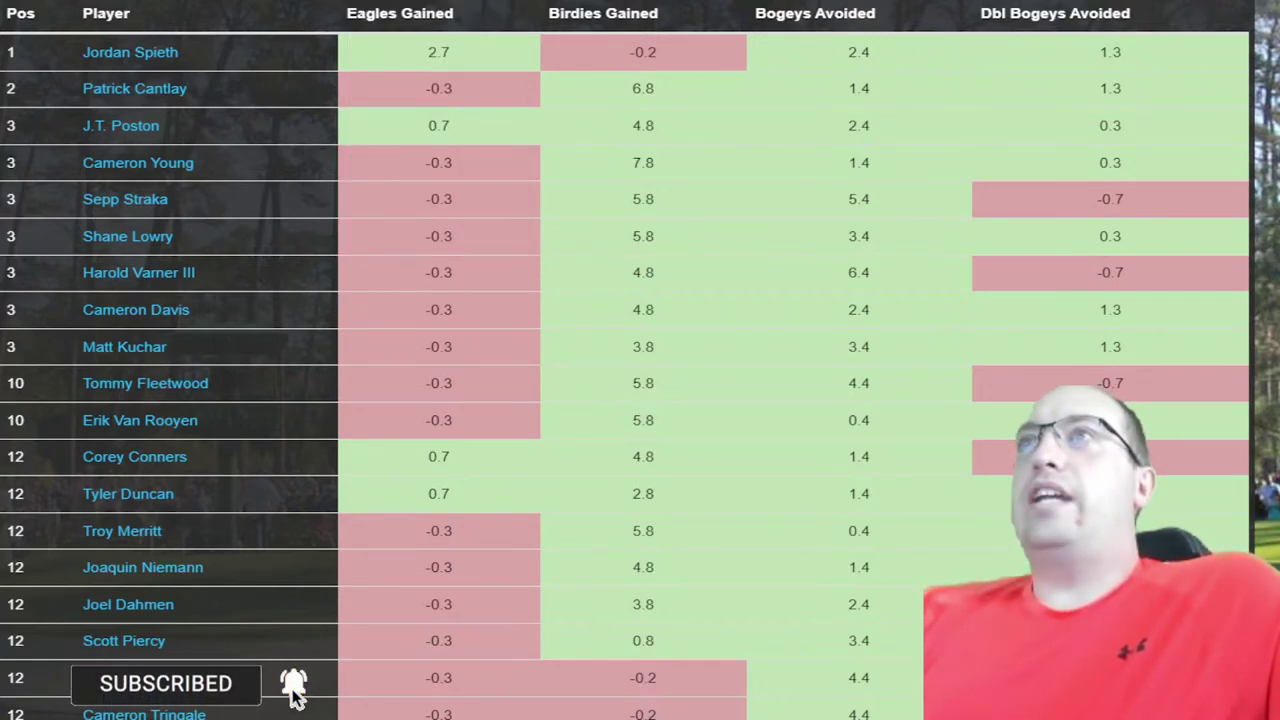
click(110, 3)
click(107, 157)
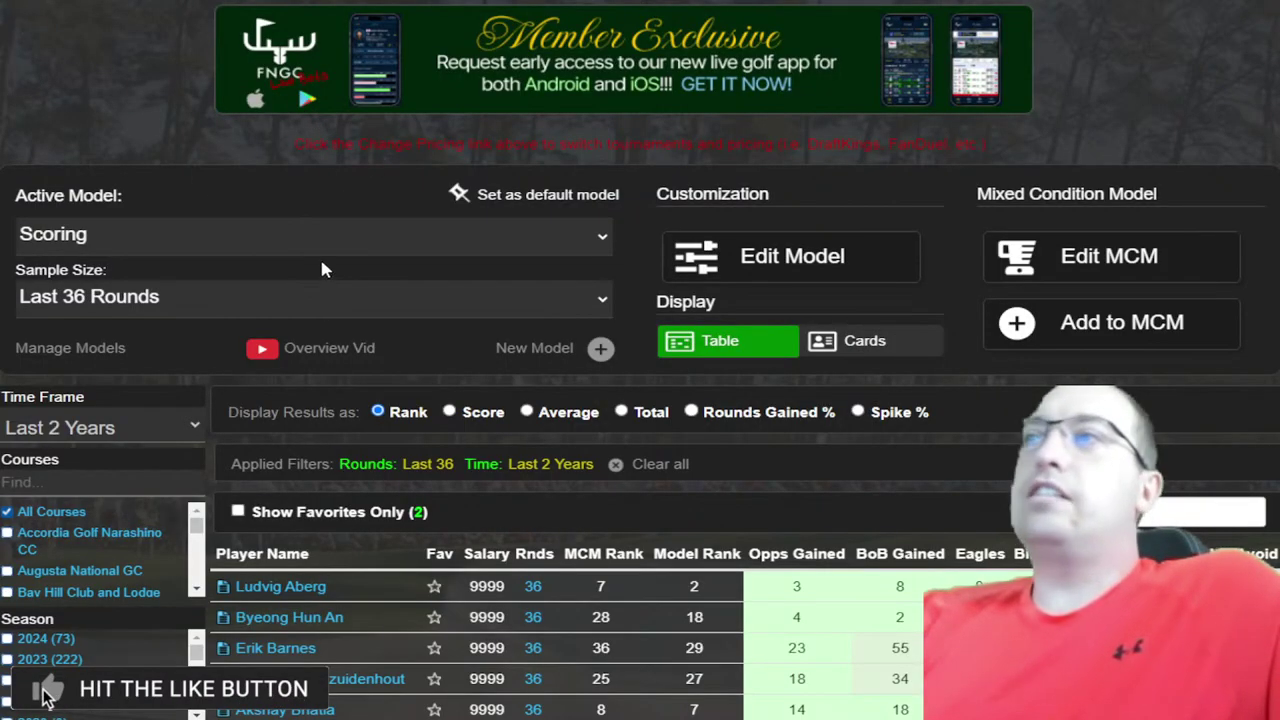
- Filter the Scoring model to course lengths less than 7200 and rank the players by BoB Gained, then by Opps Gained
scroll(320, 256, down, 2)
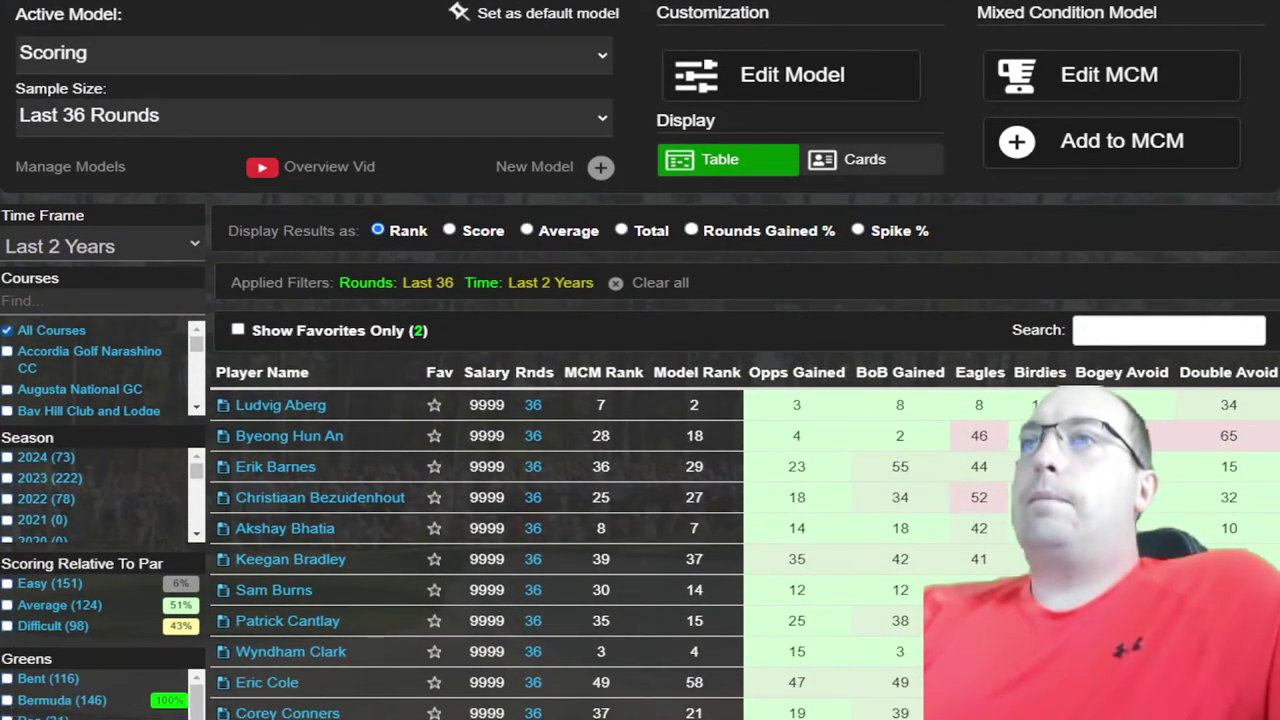
scroll(264, 260, down, 6)
scroll(475, 360, down, 4)
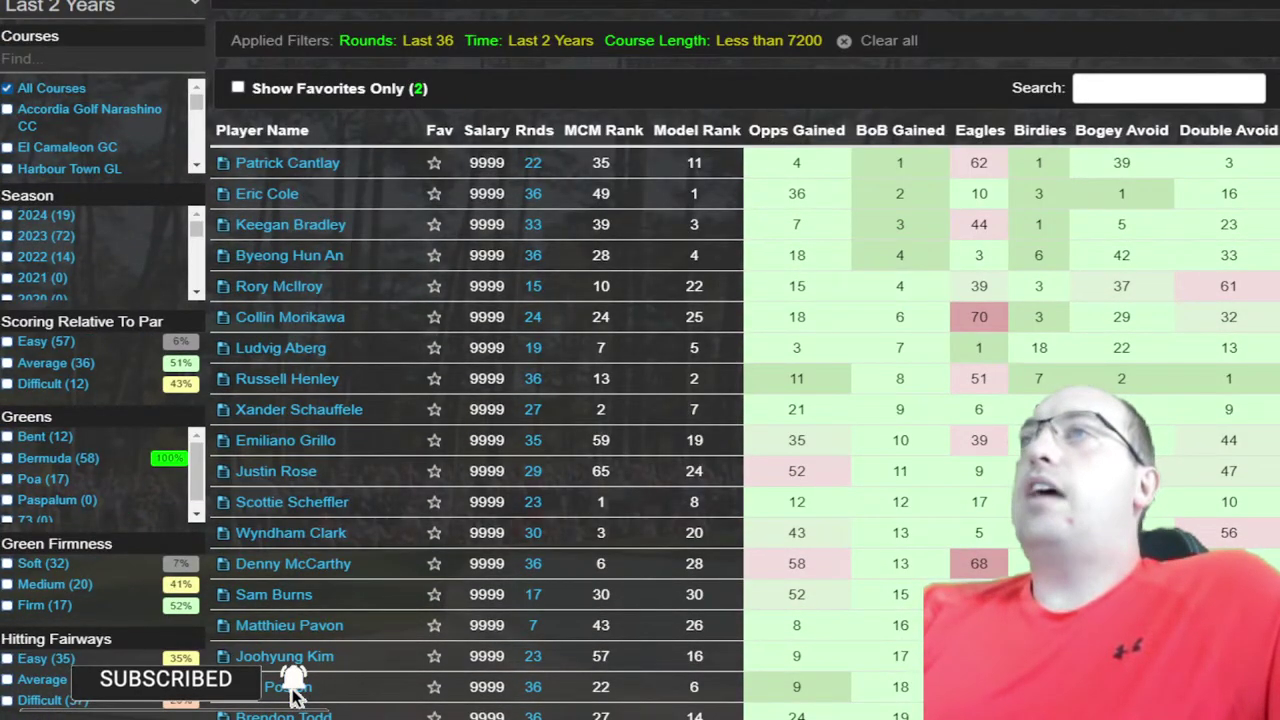
scroll(293, 697, down, 1)
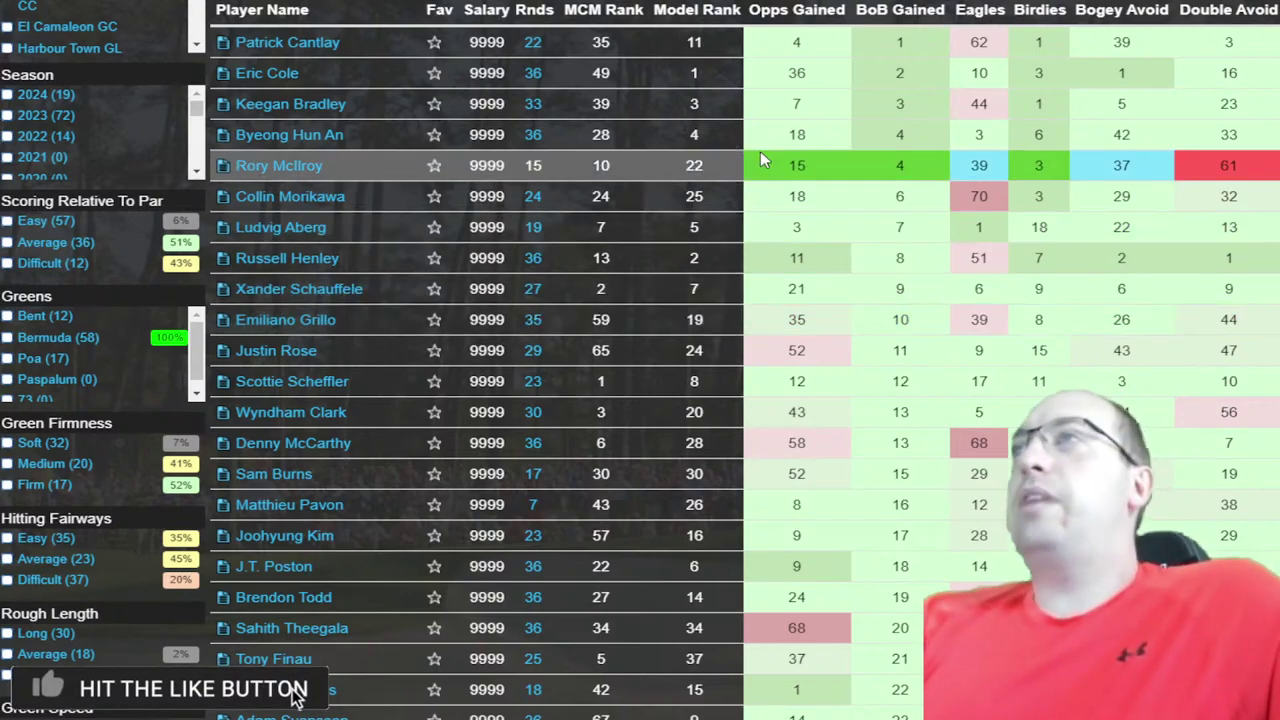
click(818, 12)
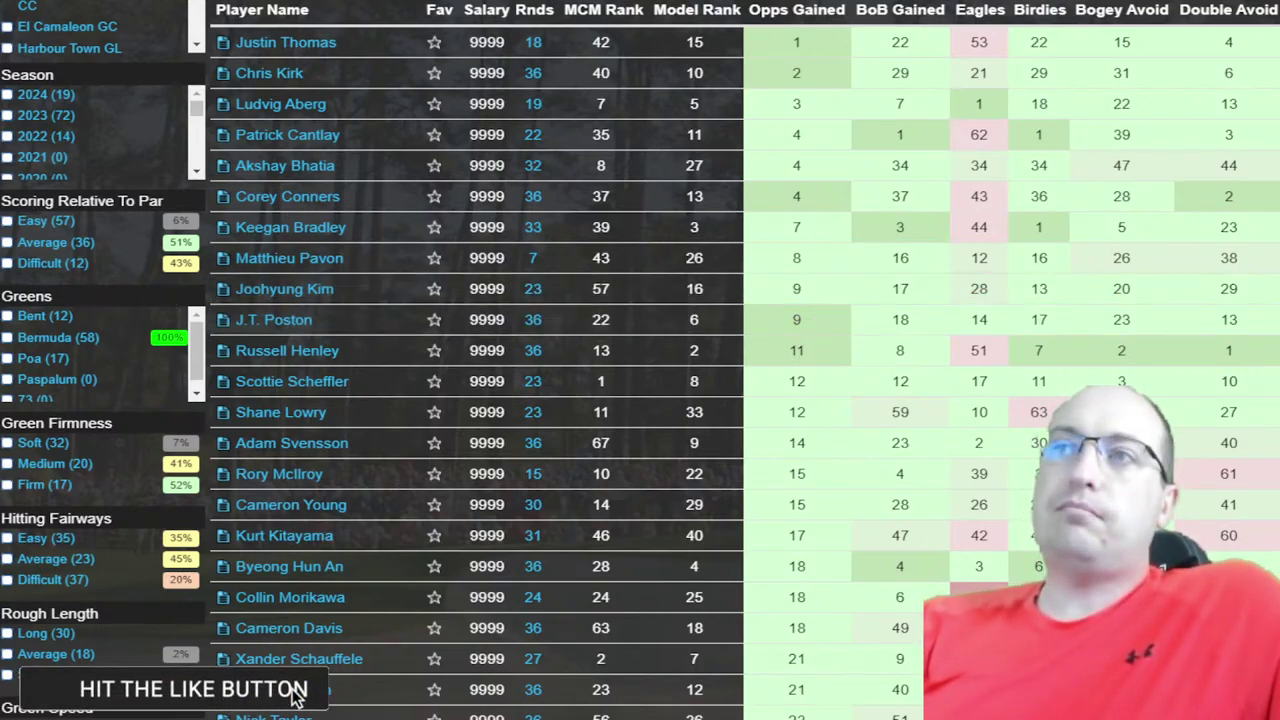
- Replace the course-length filter in the Scoring model with the Pete Dye architect filter
scroll(343, 333, down, 4)
scroll(45, 690, down, 3)
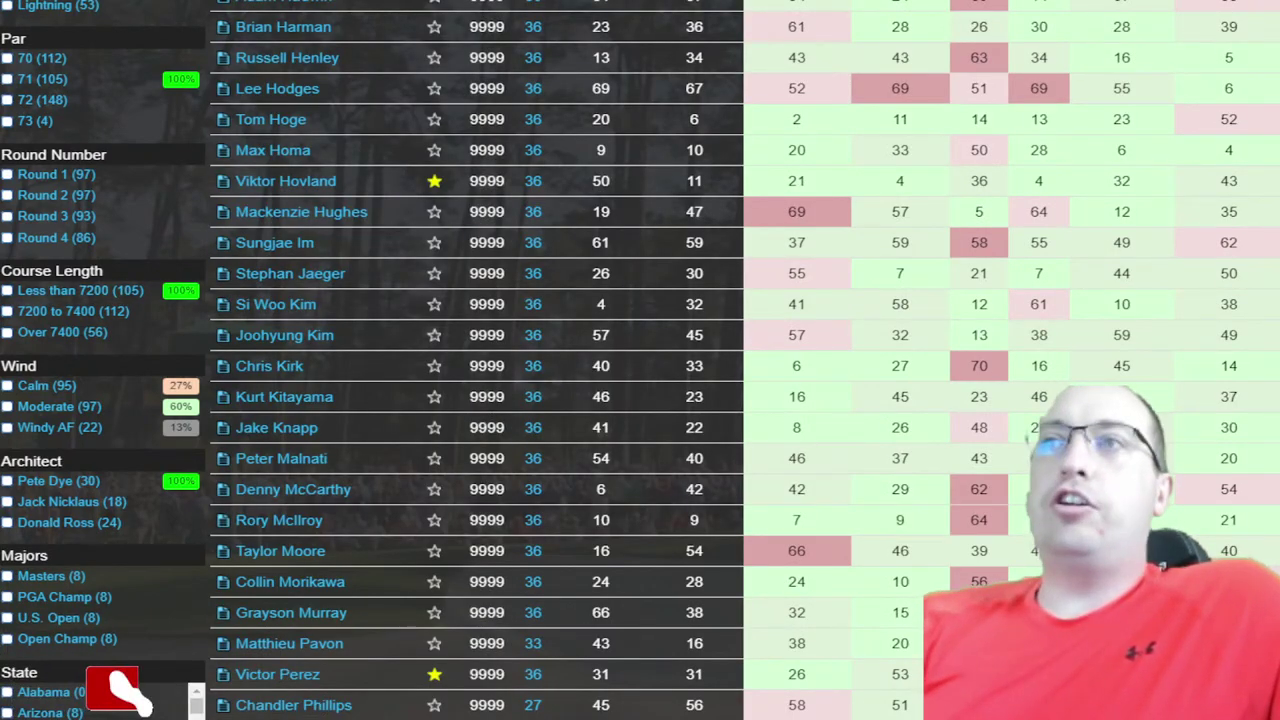
click(55, 481)
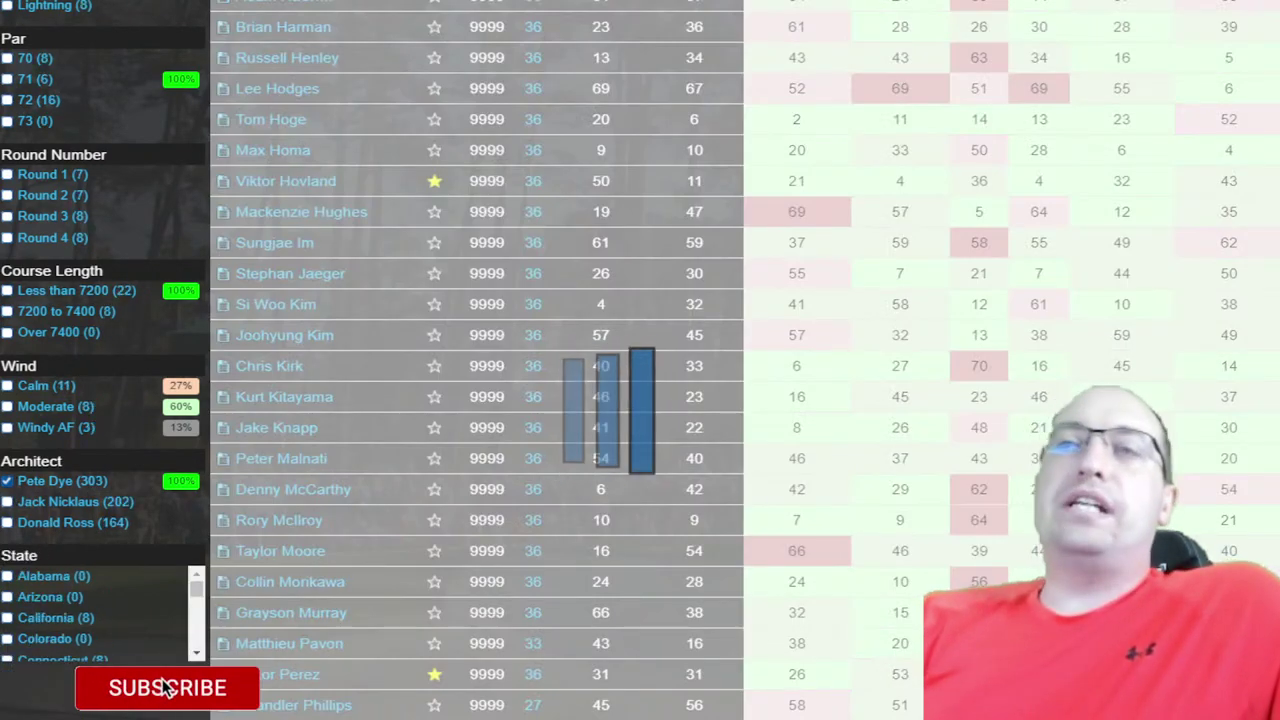
scroll(426, 177, up, 7)
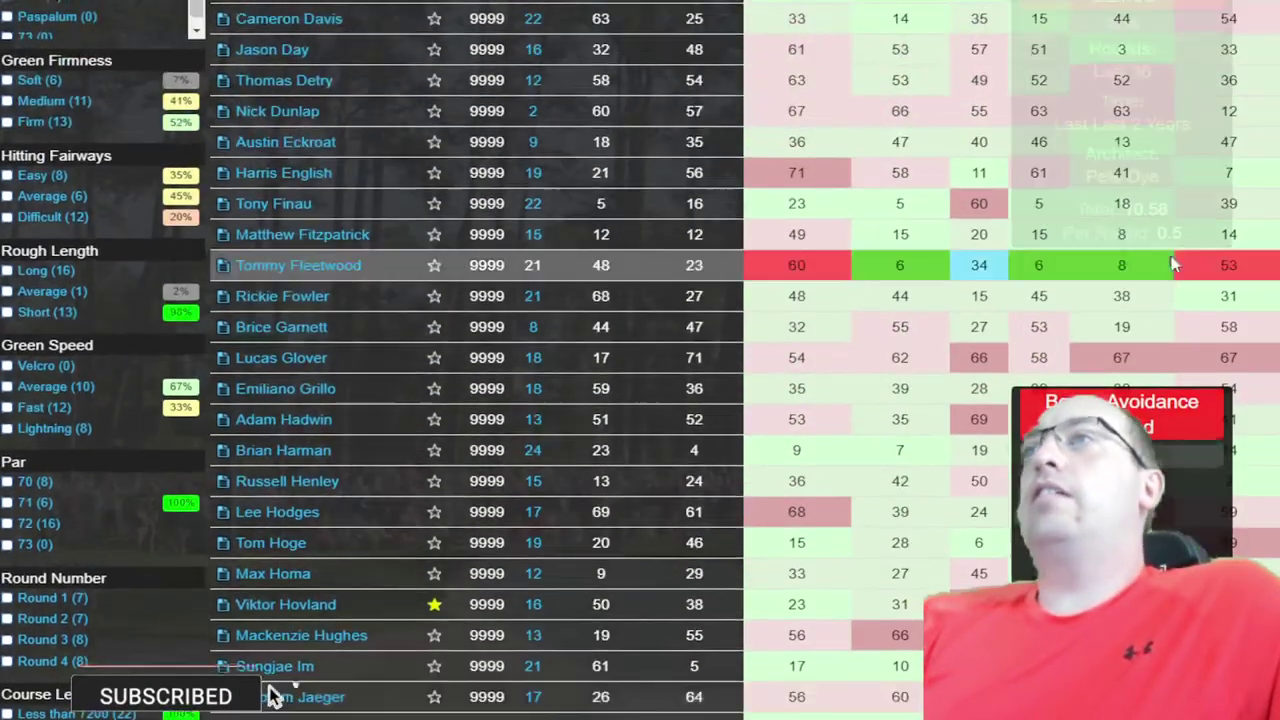
scroll(1160, 238, up, 5)
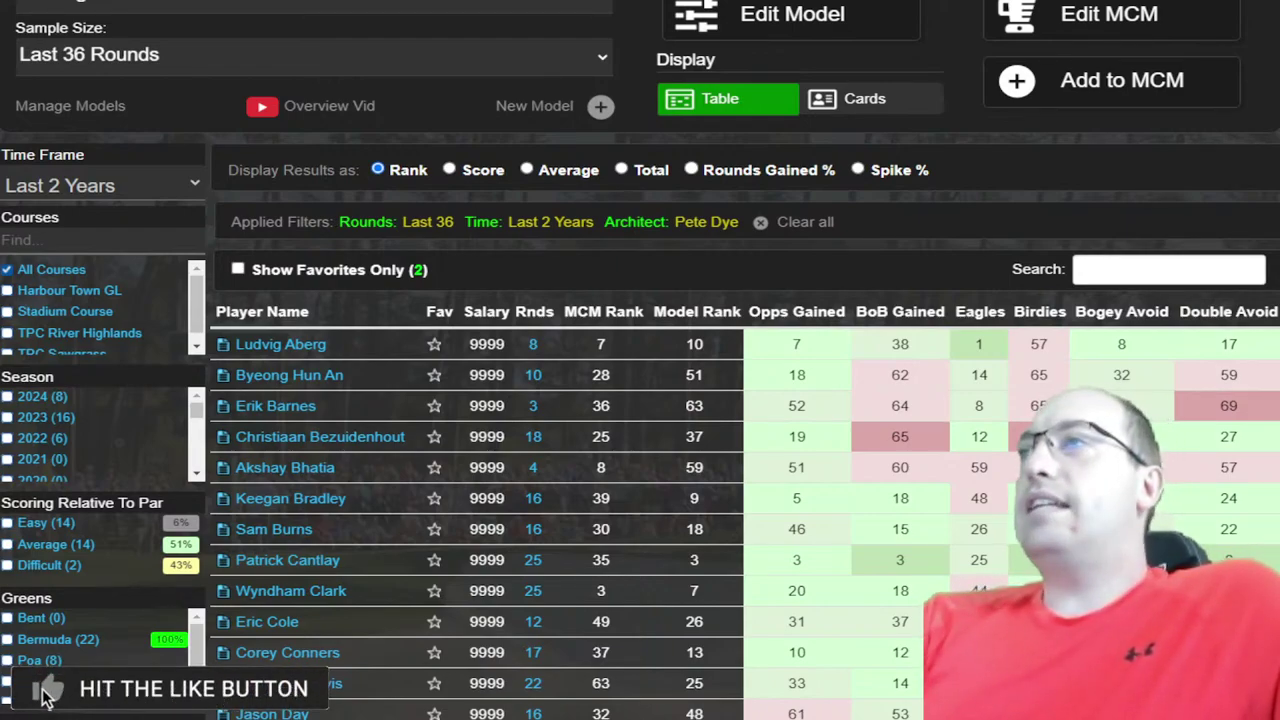
- Rank the Pete Dye results by BoB Gained and review the leading players' eagles, birdies and bogey avoidance
scroll(300, 500, down, 6)
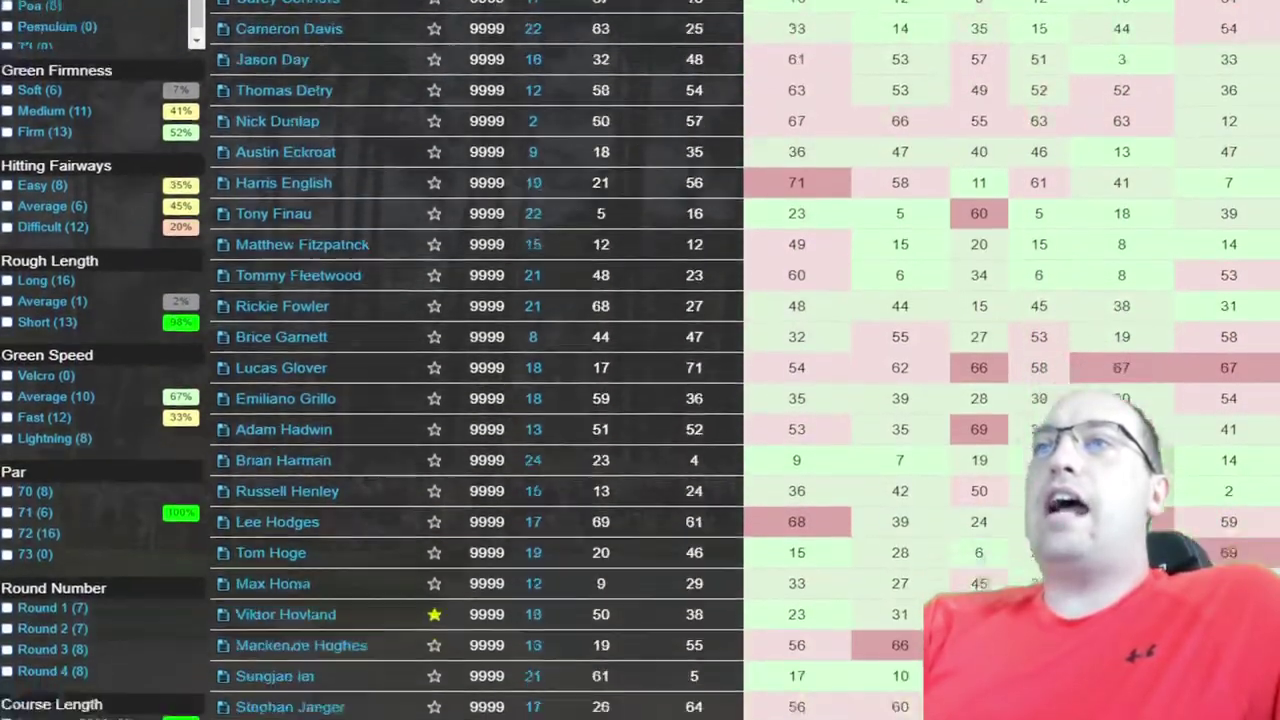
scroll(640, 360, down, 5)
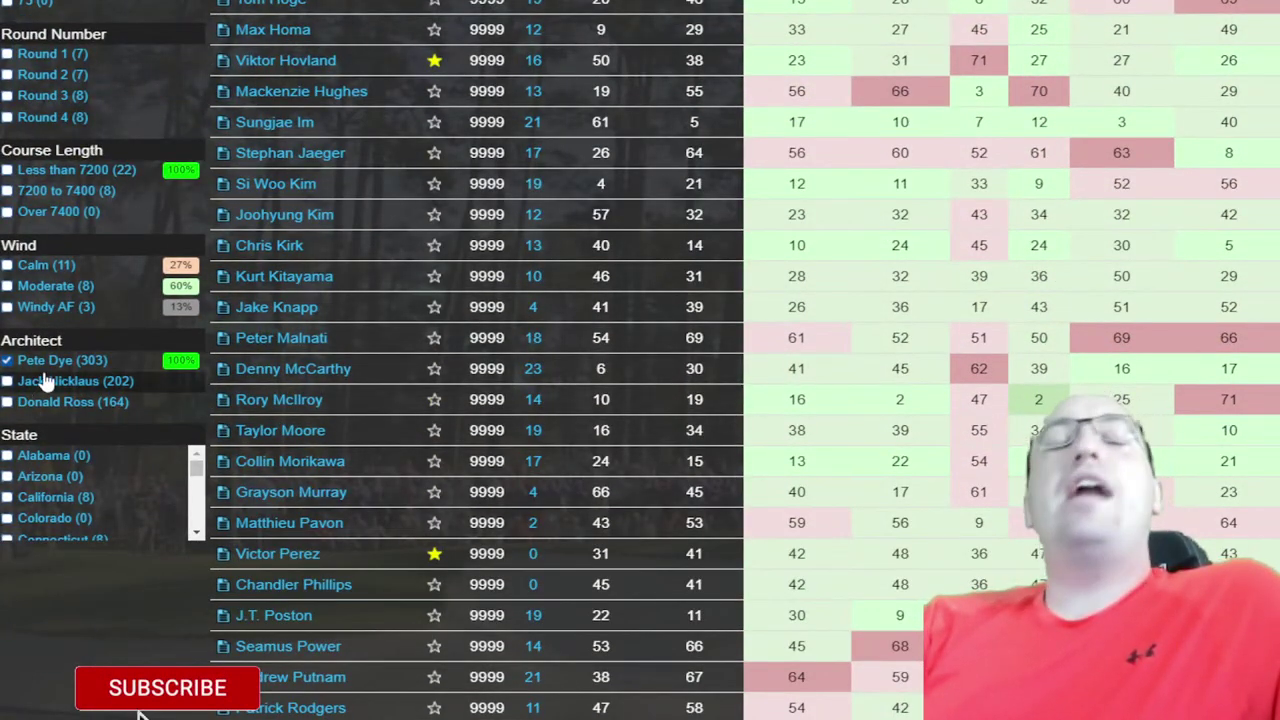
scroll(1080, 360, up, 10)
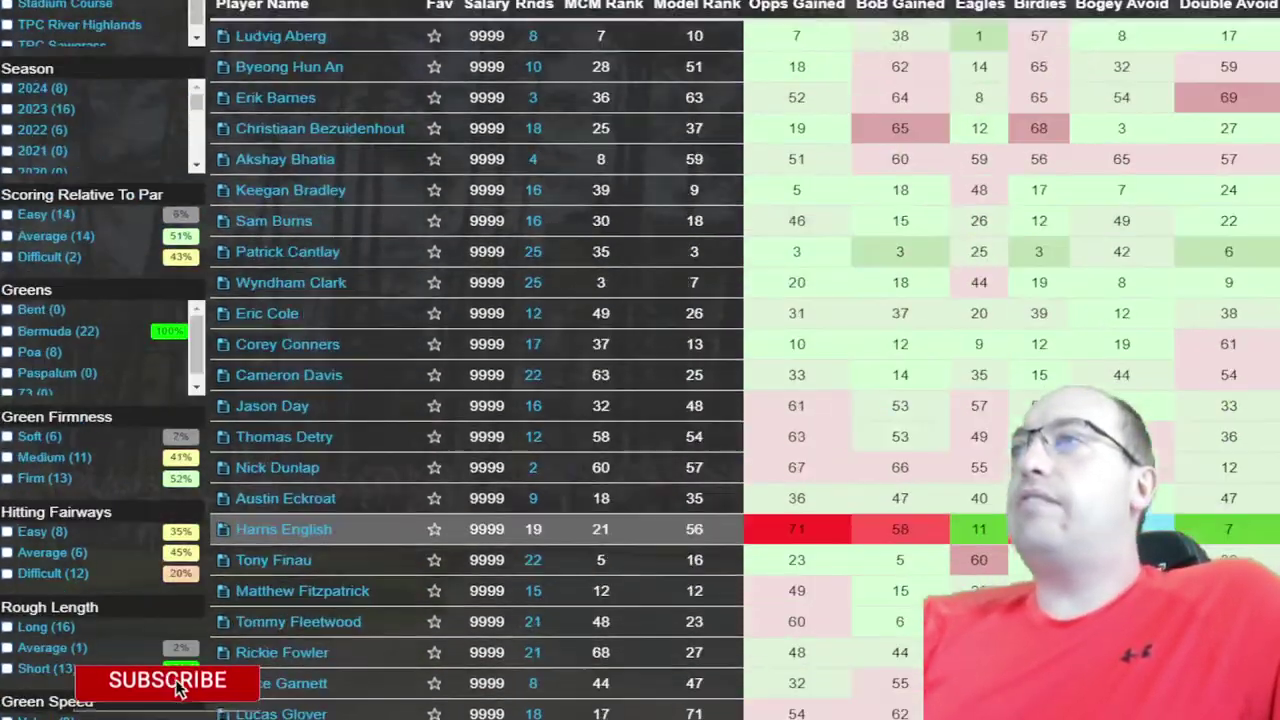
scroll(292, 690, down, 3)
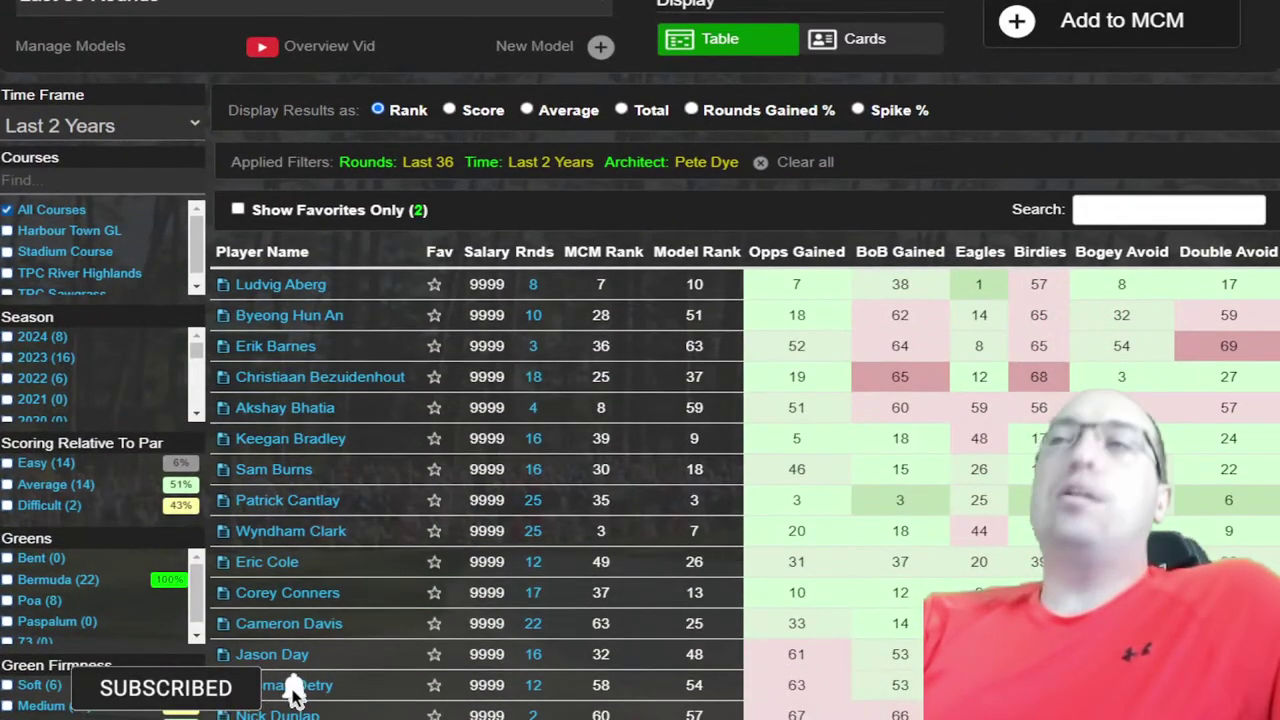
click(885, 252)
scroll(932, 400, down, 3)
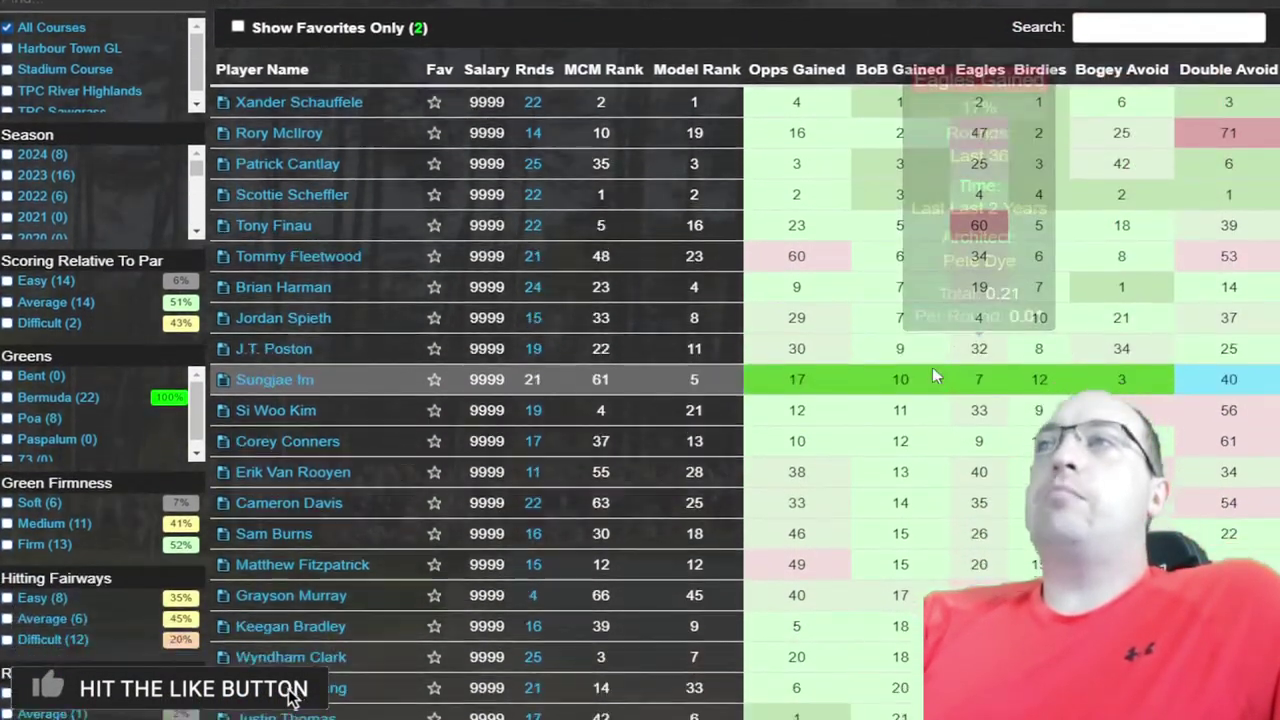
scroll(932, 377, down, 1)
scroll(600, 130, up, 1)
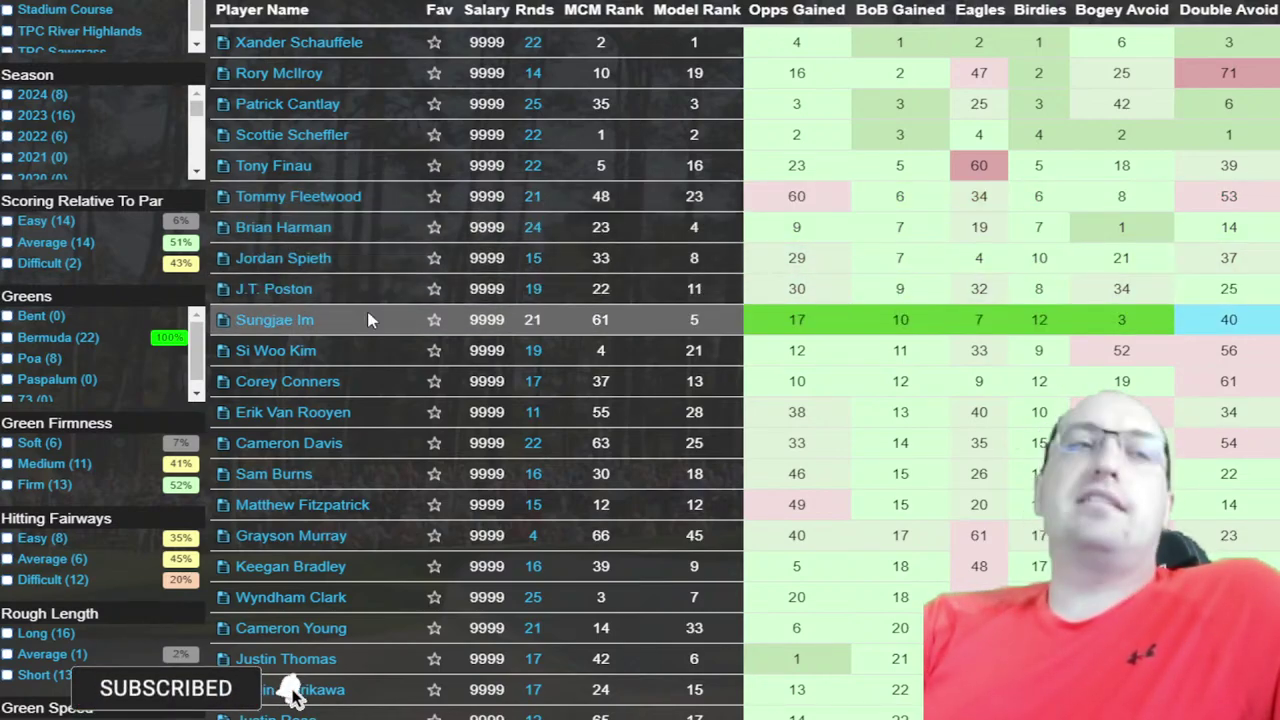
- Change the active model to Proximity, keeping the Pete Dye filter, and view the player ranks by distance range
scroll(368, 320, up, 4)
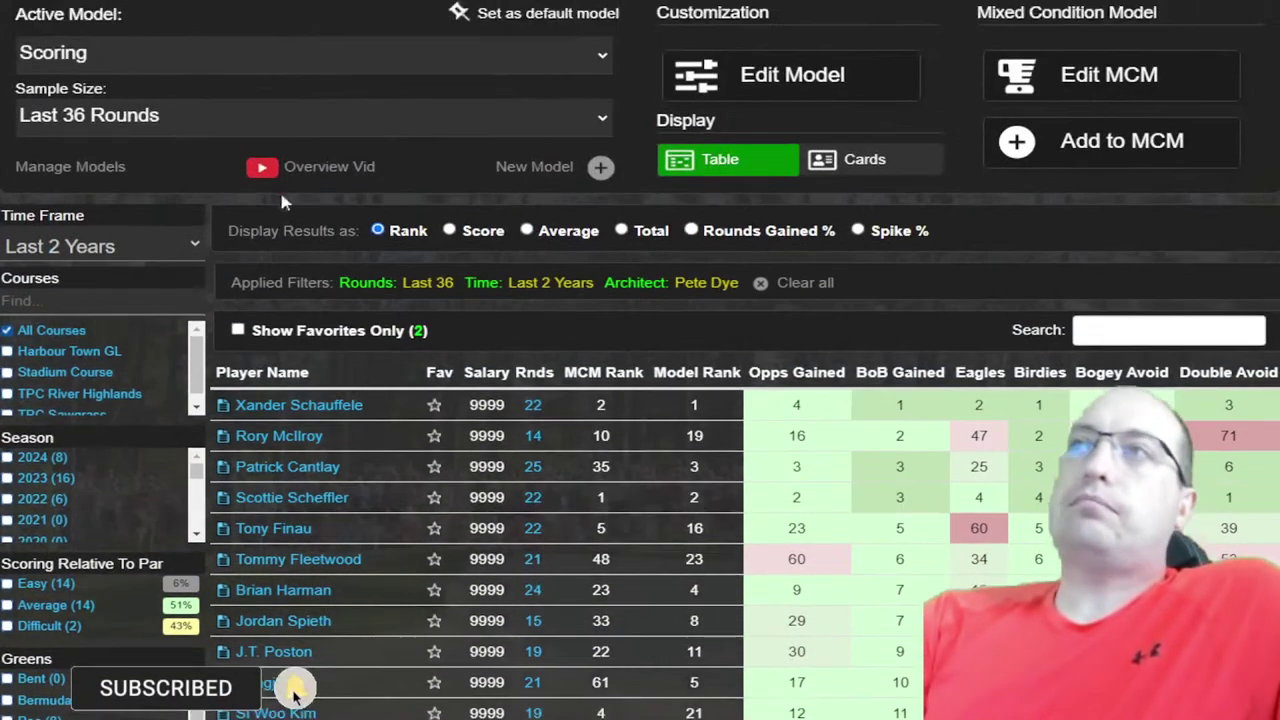
click(155, 60)
click(86, 309)
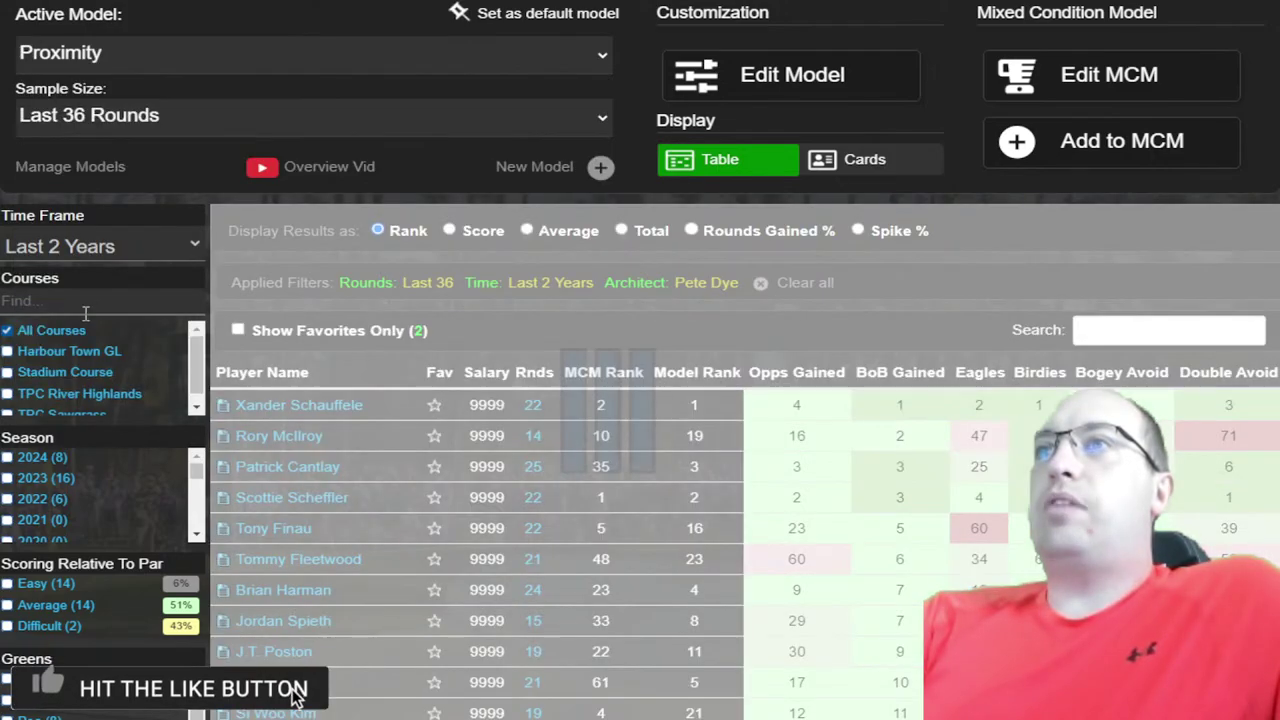
scroll(86, 313, down, 4)
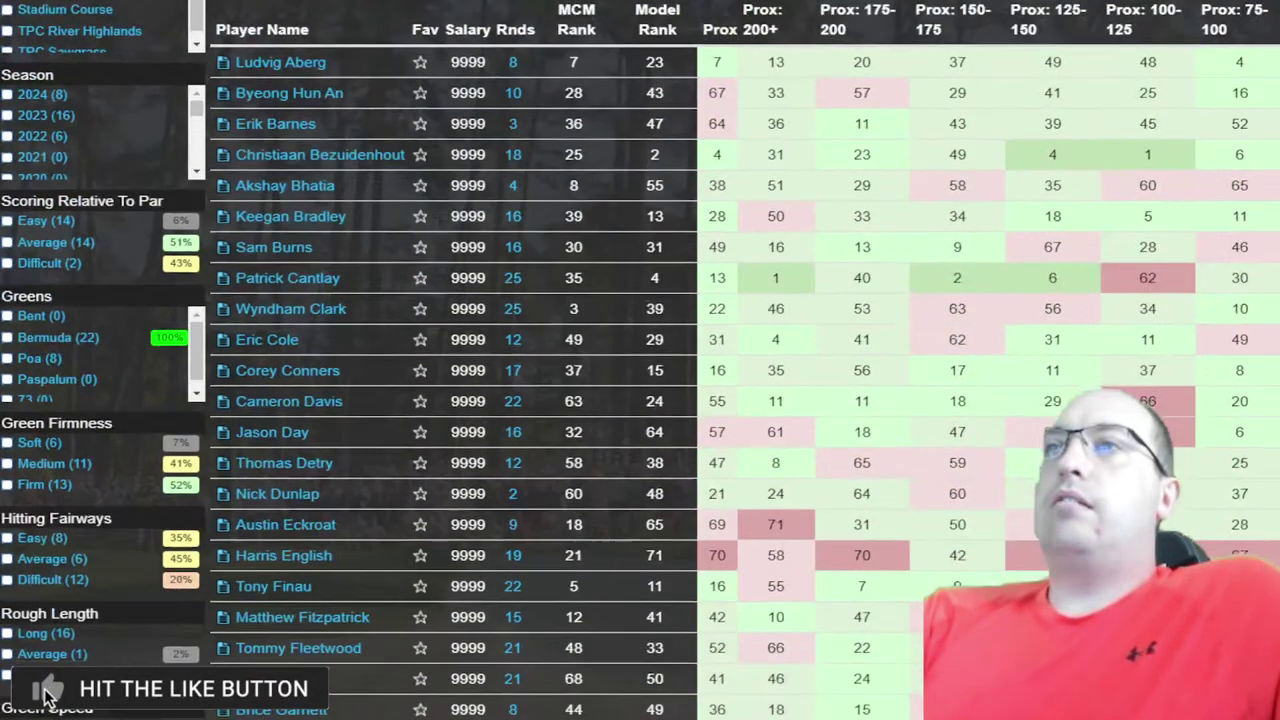
- Set the Proximity model's time frame to All Records and filter it to the 2024 season
scroll(86, 313, up, 4)
click(100, 185)
click(100, 445)
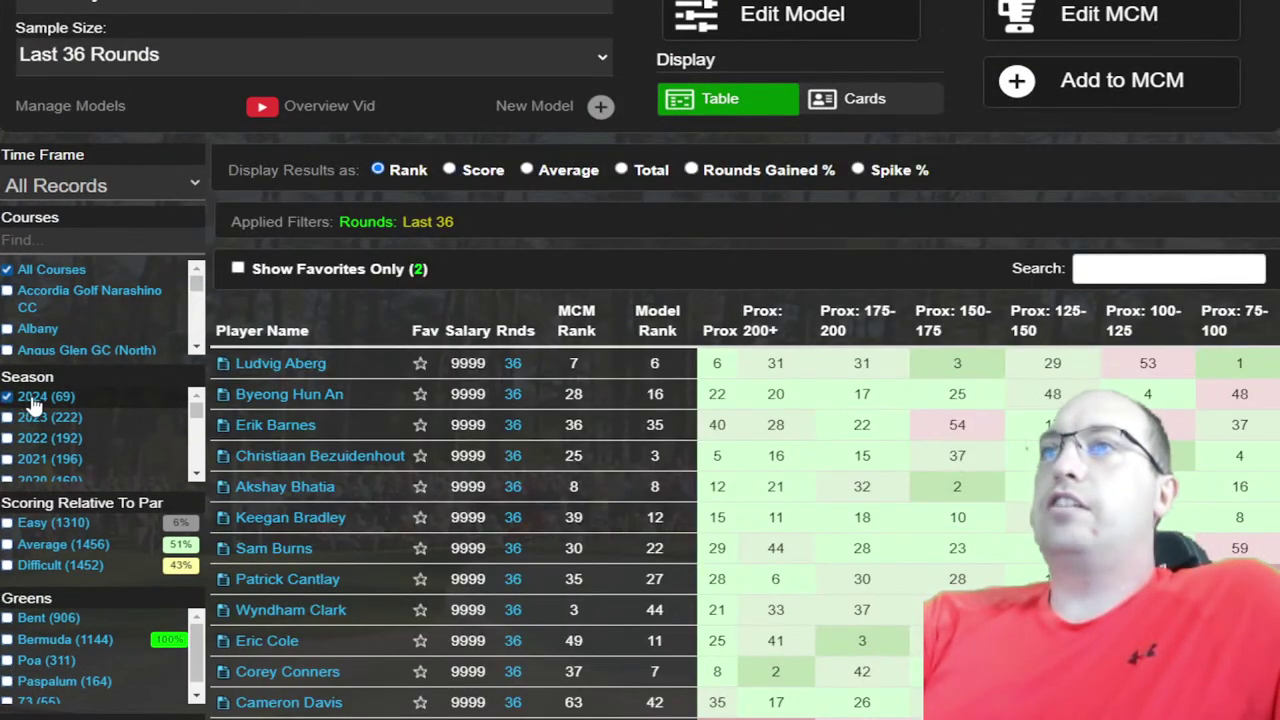
click(33, 400)
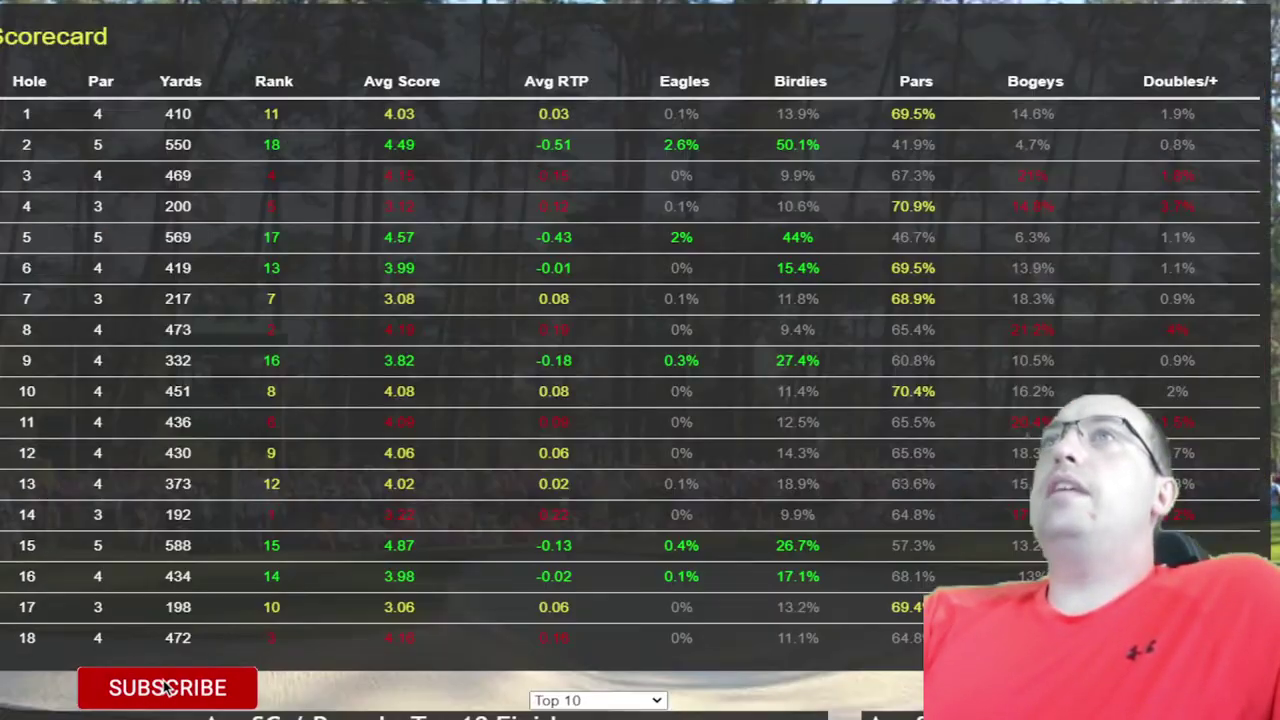
- Examine the course's Approach Shot Distribution chart against the tour average, focusing on the 175-200 yard range
scroll(645, 505, down, 10)
scroll(645, 505, down, 6)
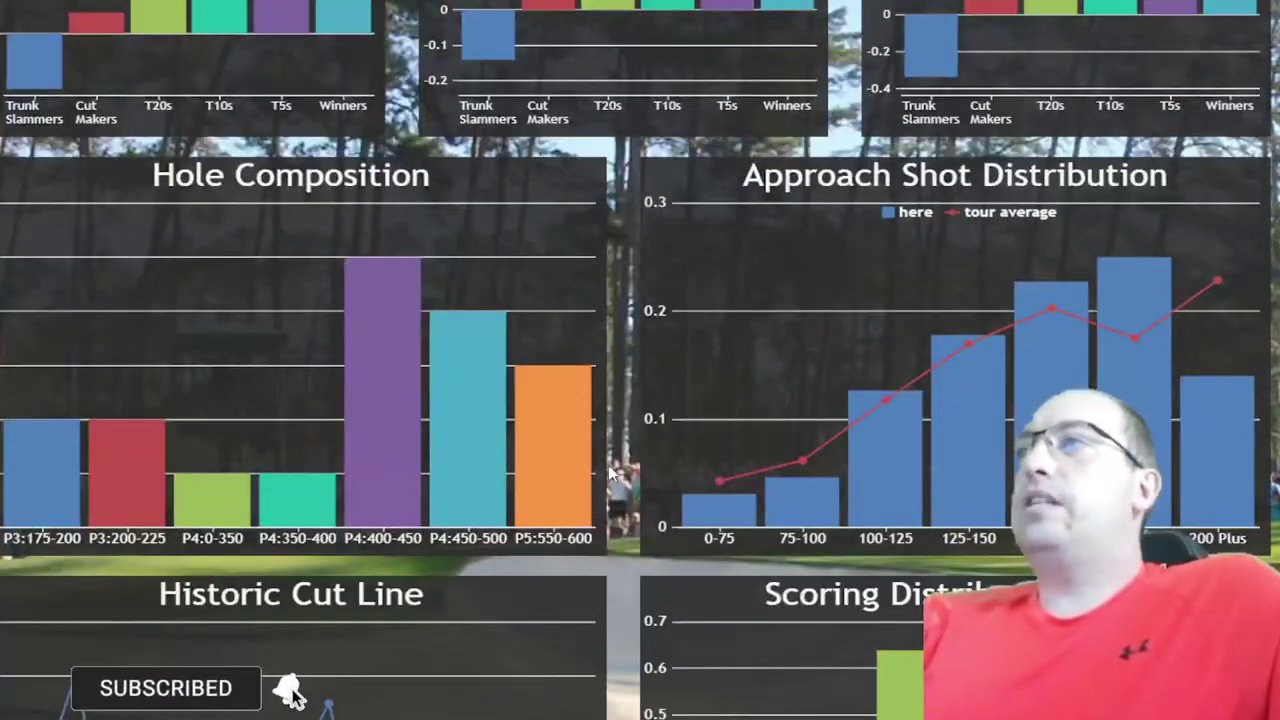
scroll(694, 371, up, 2)
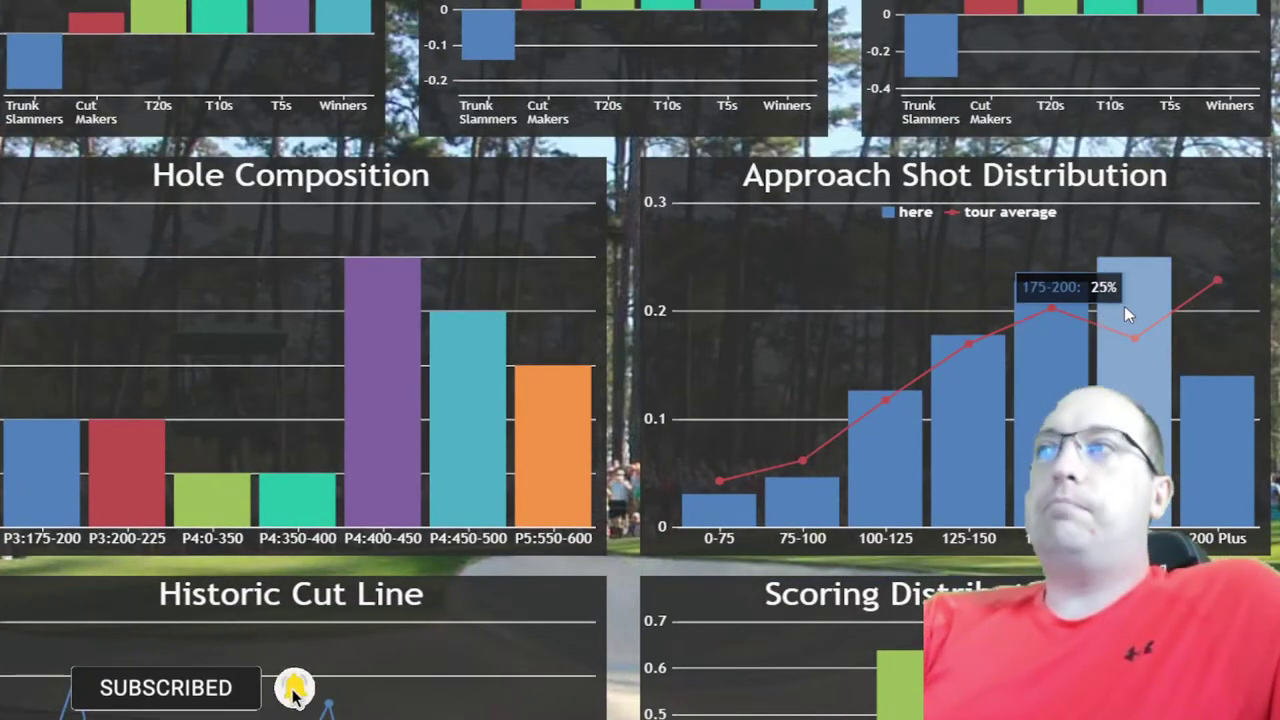
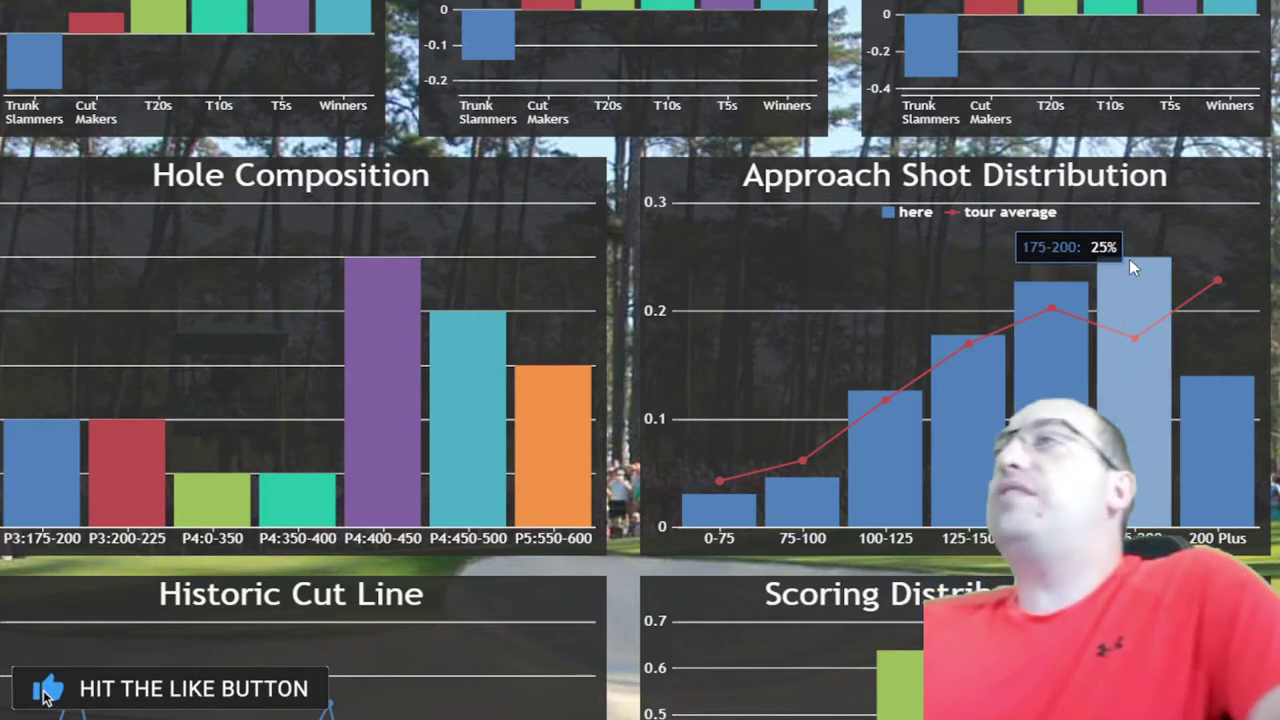
- Show the proximity results of the tournament won by Matthew Fitzpatrick and highlight the leading finishers down to the 15th-place ties
scroll(1097, 214, up, 10)
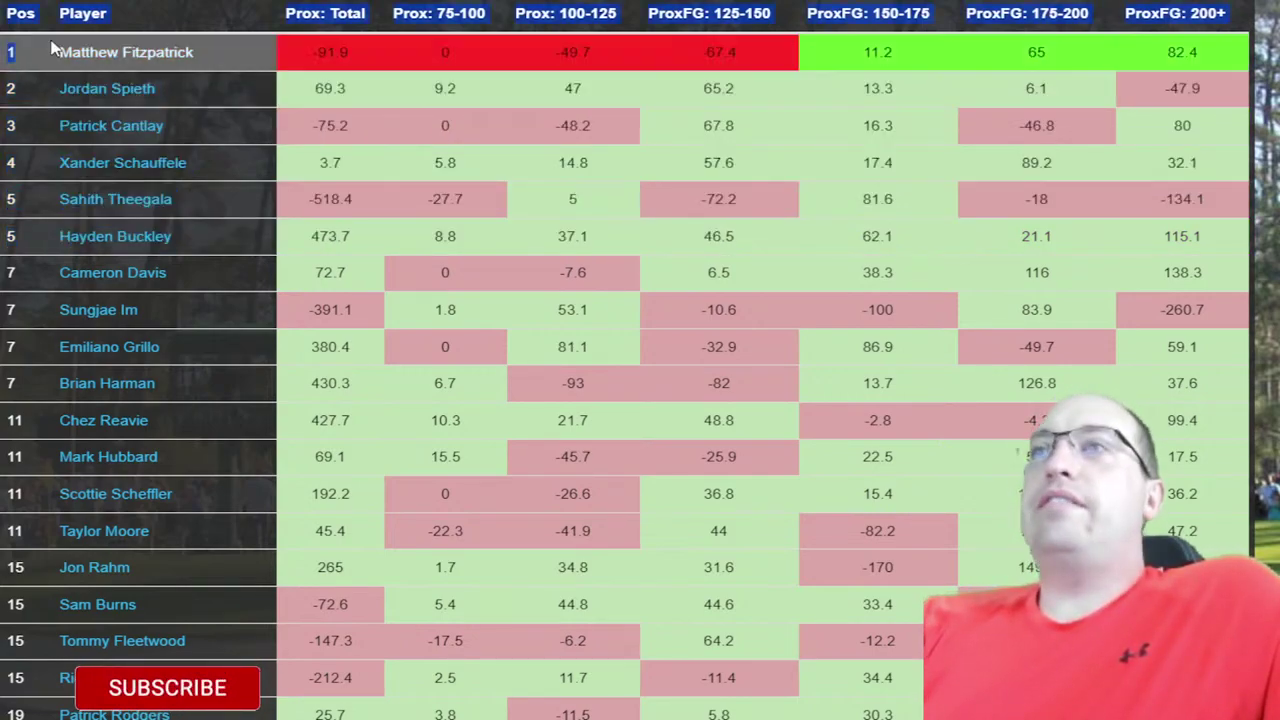
drag(50, 48, 240, 692)
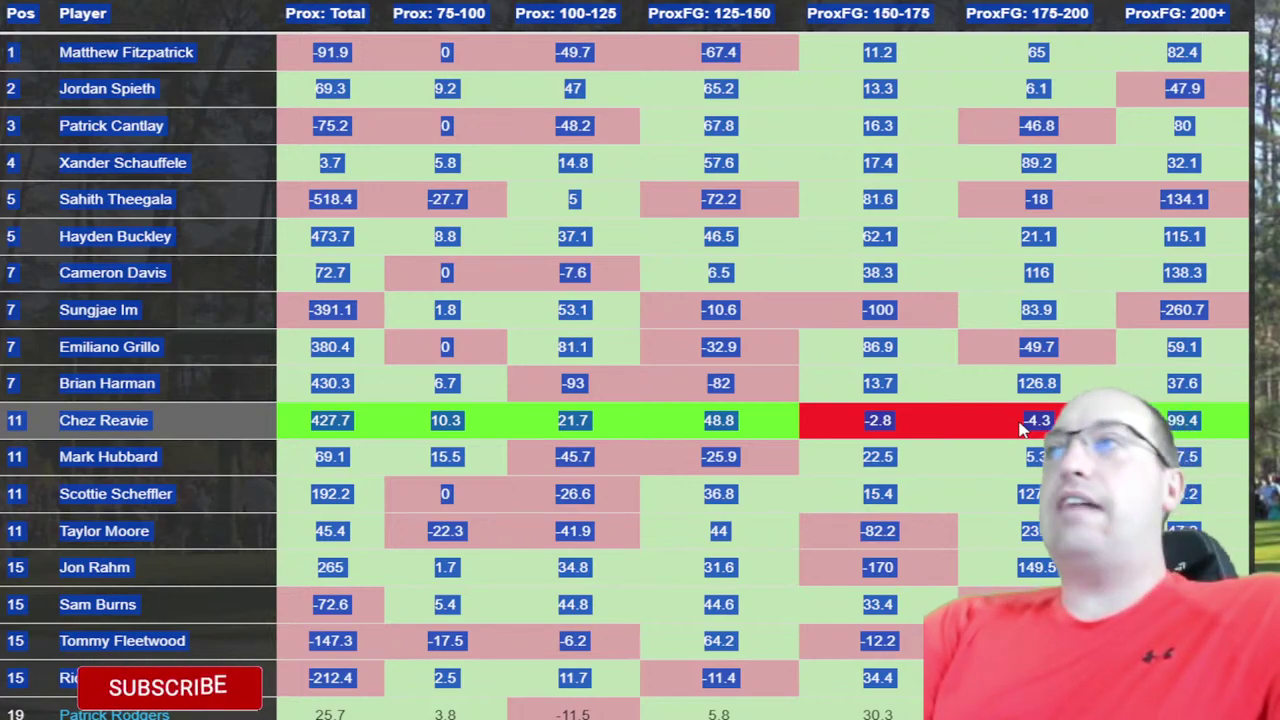
click(1035, 405)
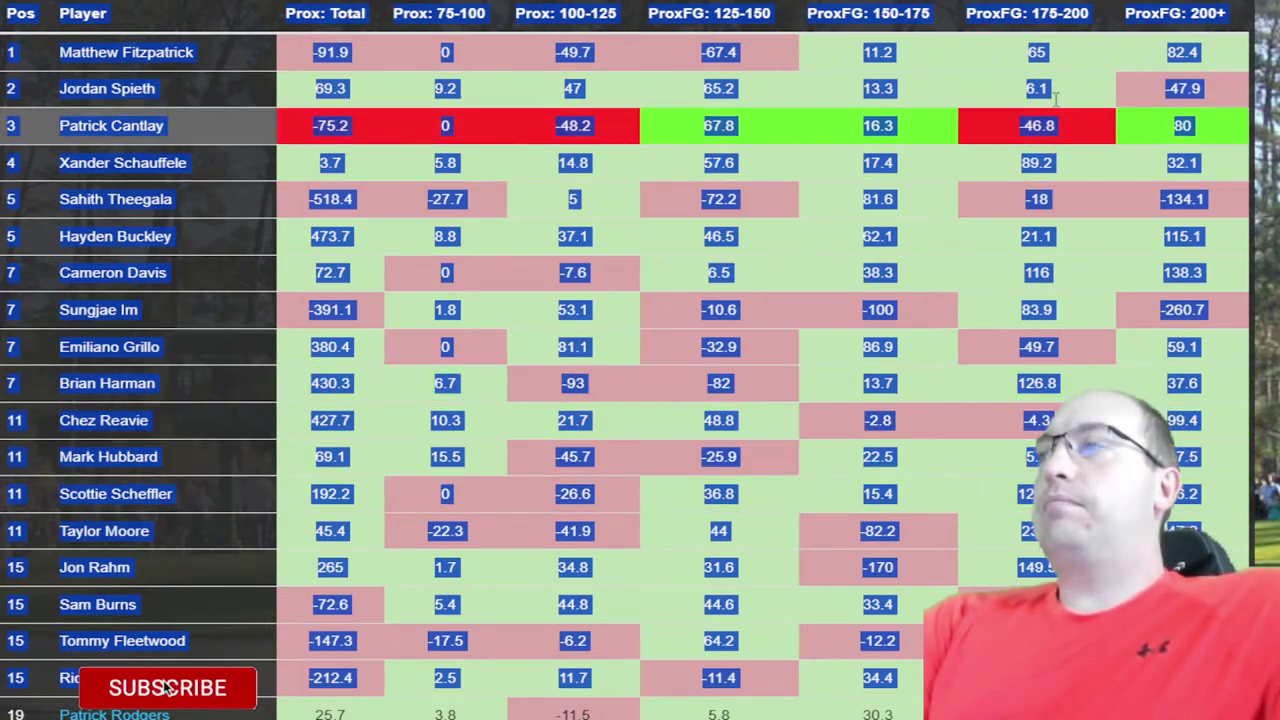
- Sort the results by ProxFG: 150-175, highest first, and highlight the leaders down to Adam Svensson, then the following players with position 999
click(848, 22)
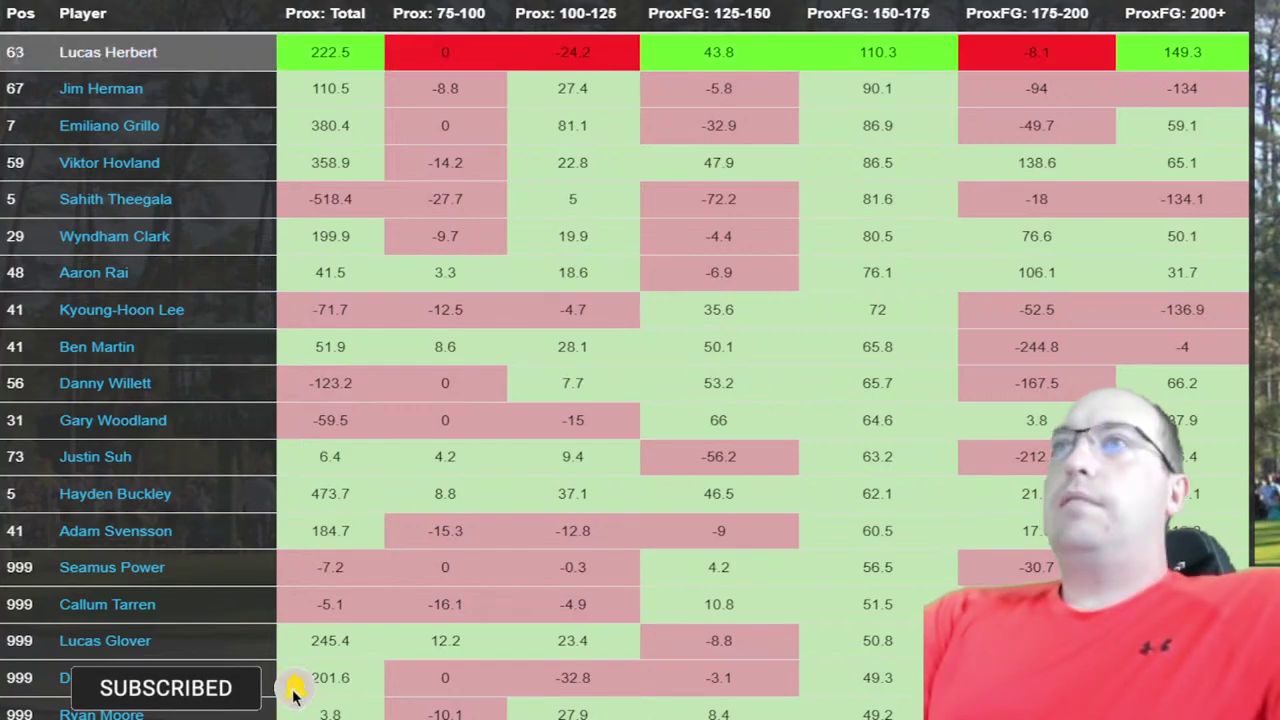
drag(5, 45, 172, 530)
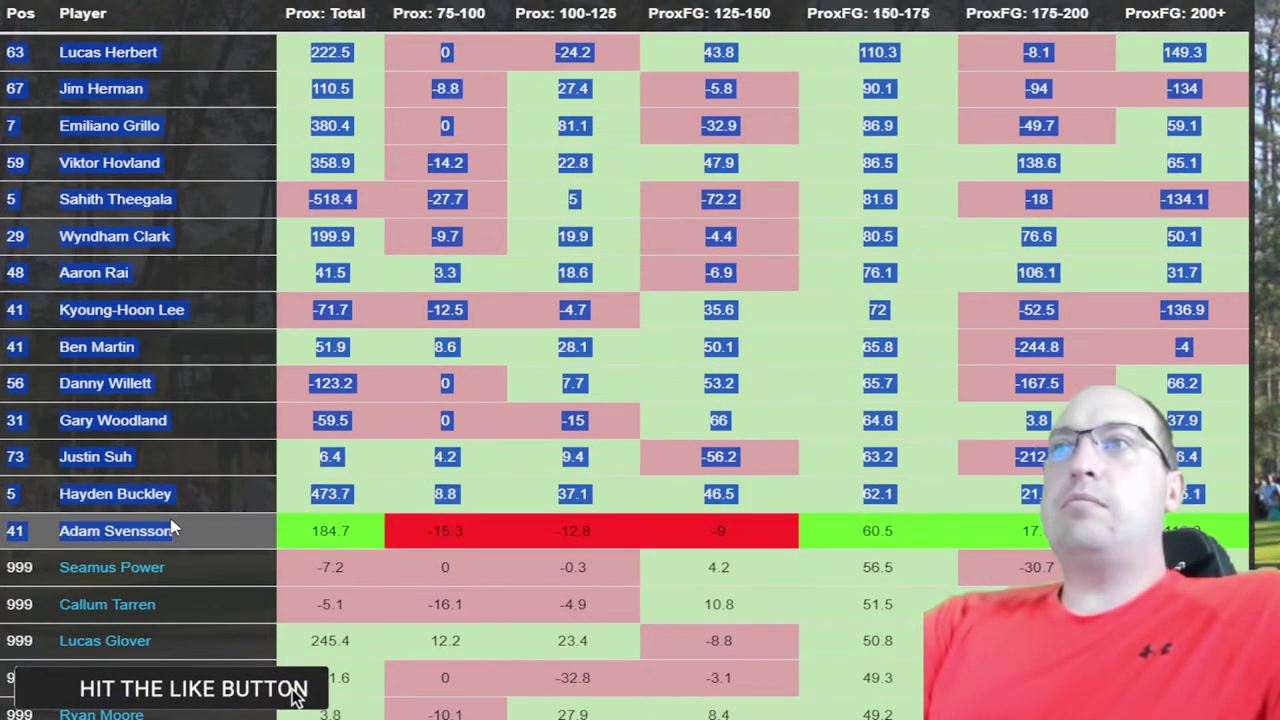
drag(10, 572, 45, 695)
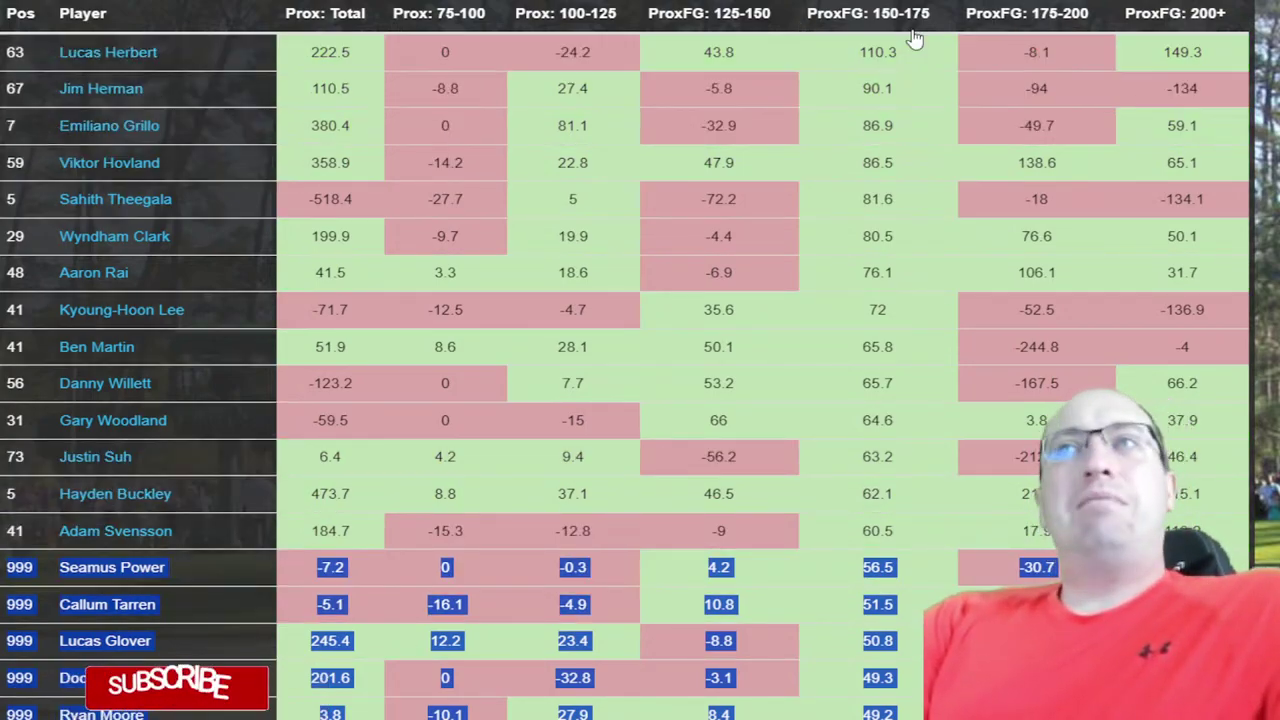
- Sort the results by ProxFG: 175-200, highest first, highlight the leaders from Shane Lowry to Tony Finau, and clear the highlighting
click(890, 8)
click(998, 14)
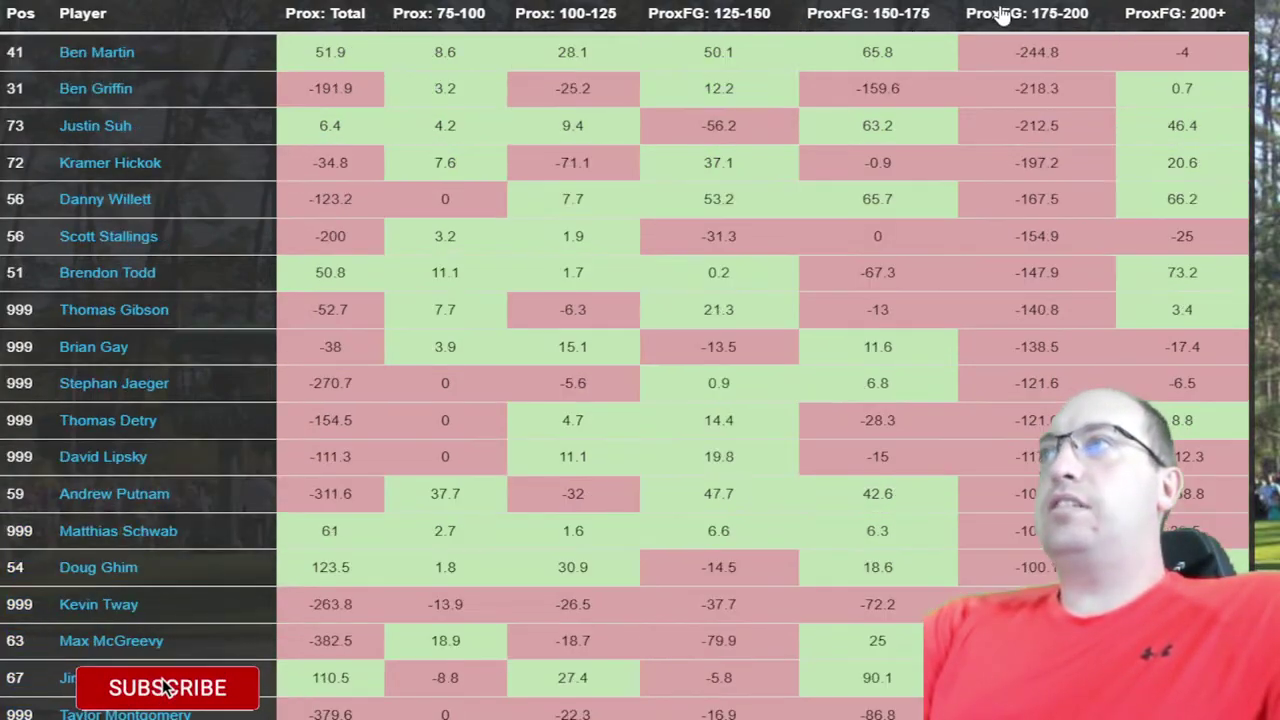
click(998, 14)
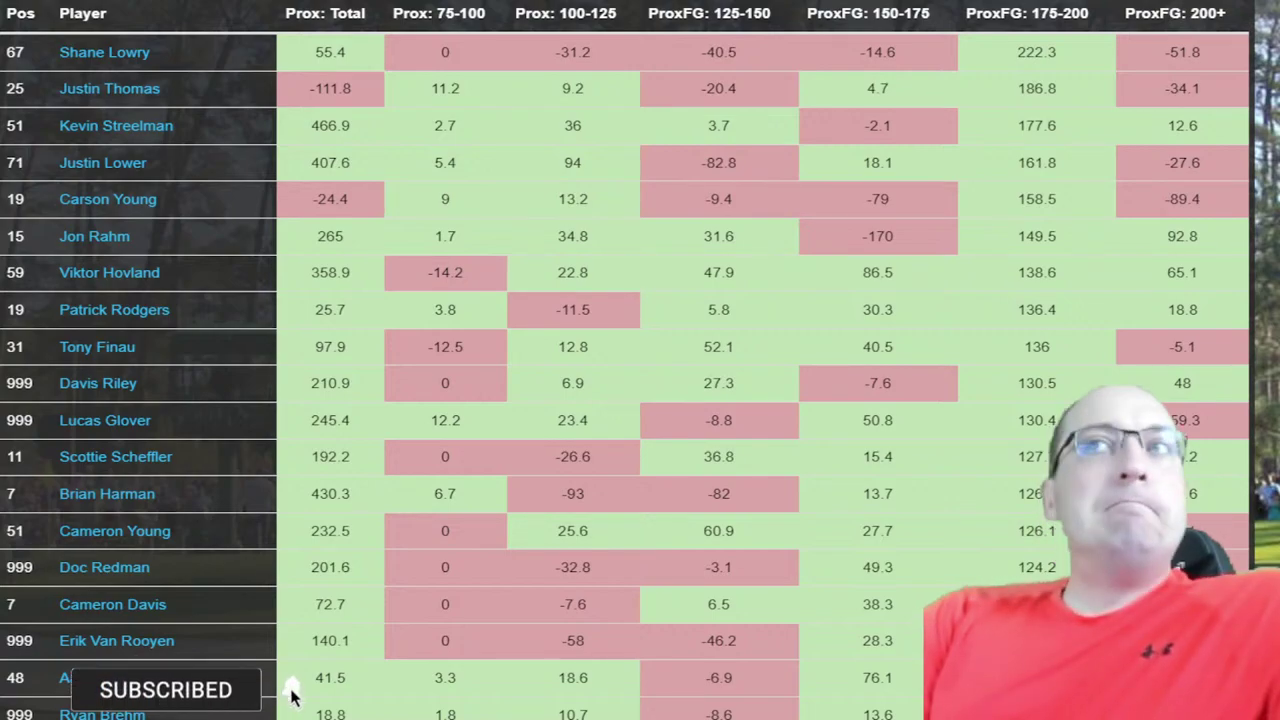
drag(30, 52, 272, 338)
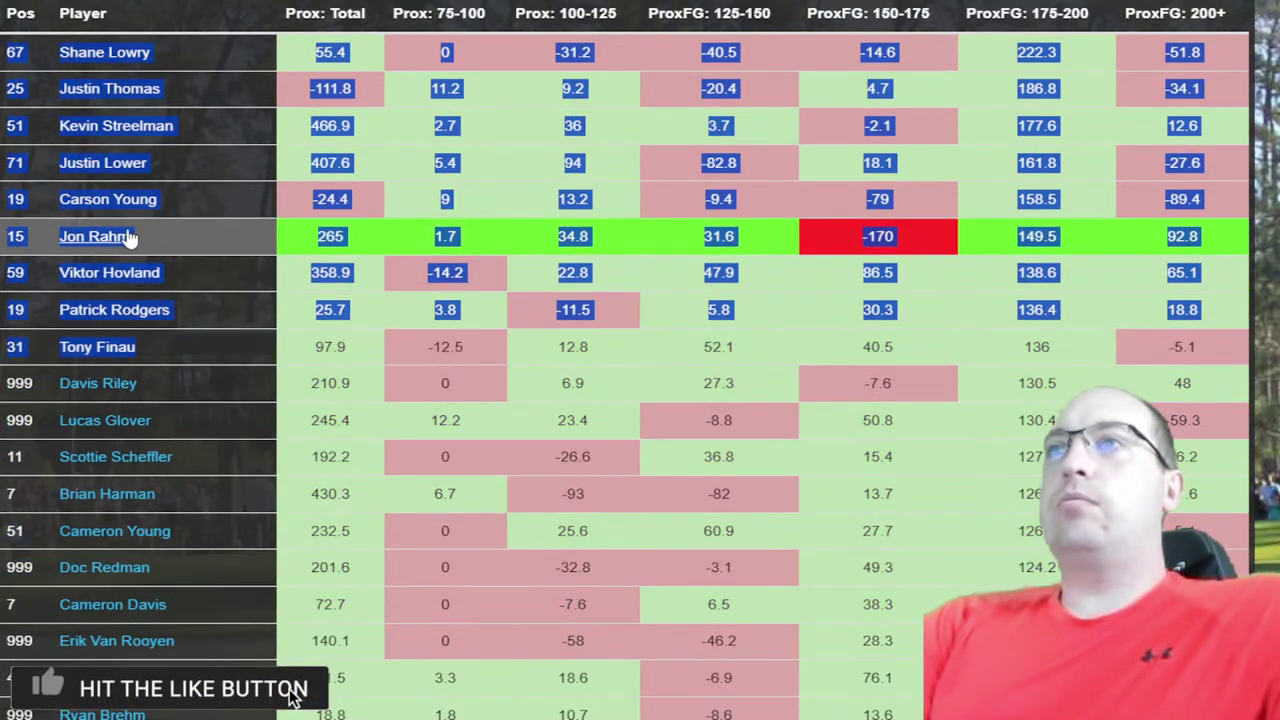
click(20, 232)
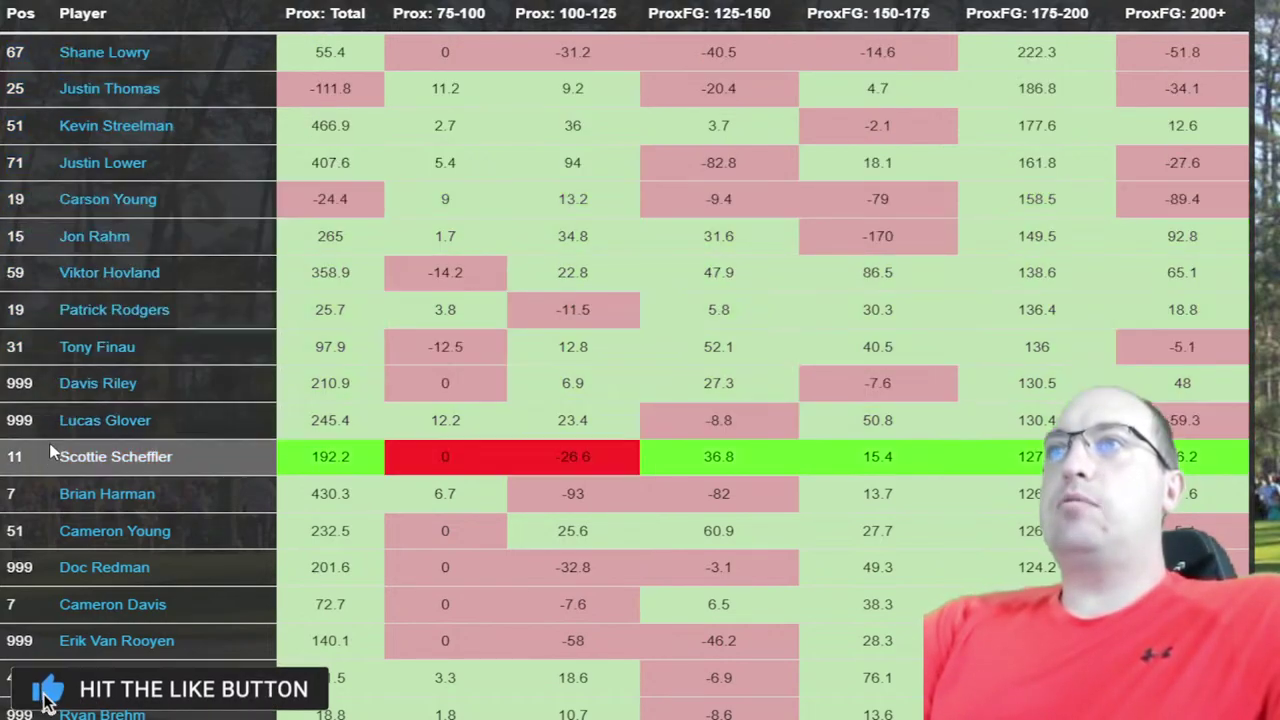
- Mark Cameron Davis in the current results, and show the Proximity Gained results of the 2022 tournament won by Jordan Spieth with its leading finishers highlighted
triple_click(178, 620)
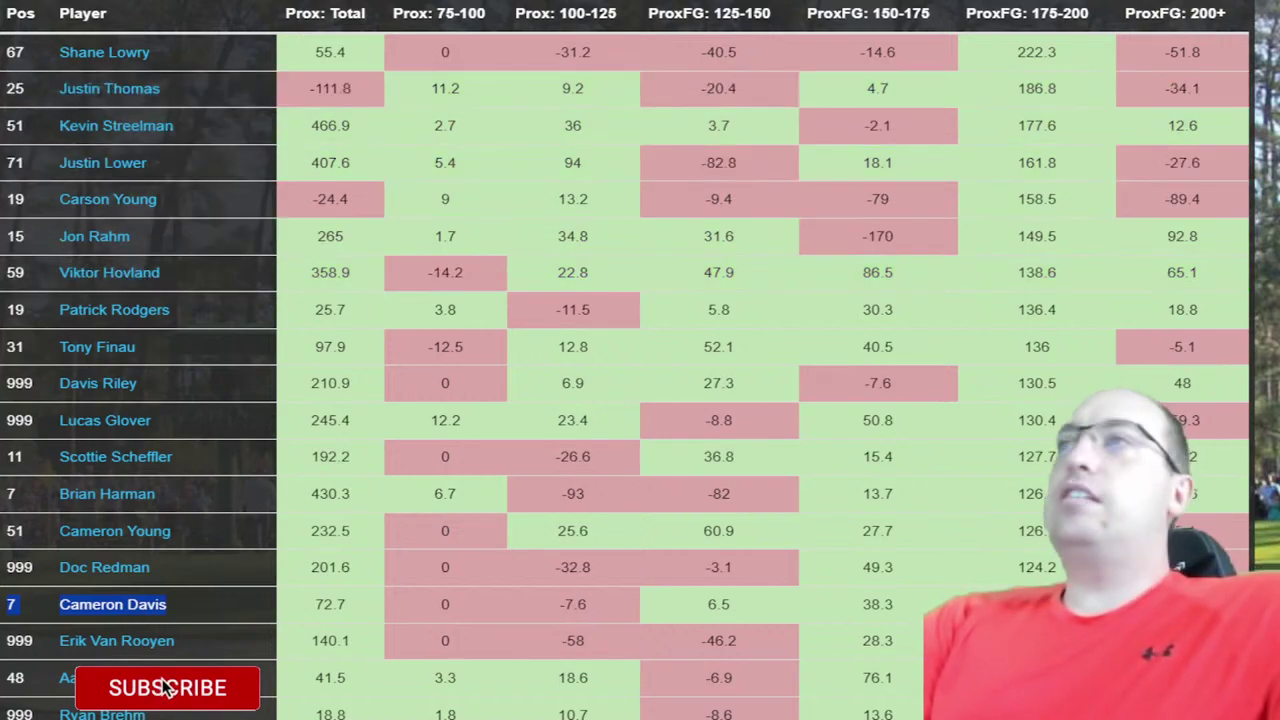
scroll(625, 360, up, 15)
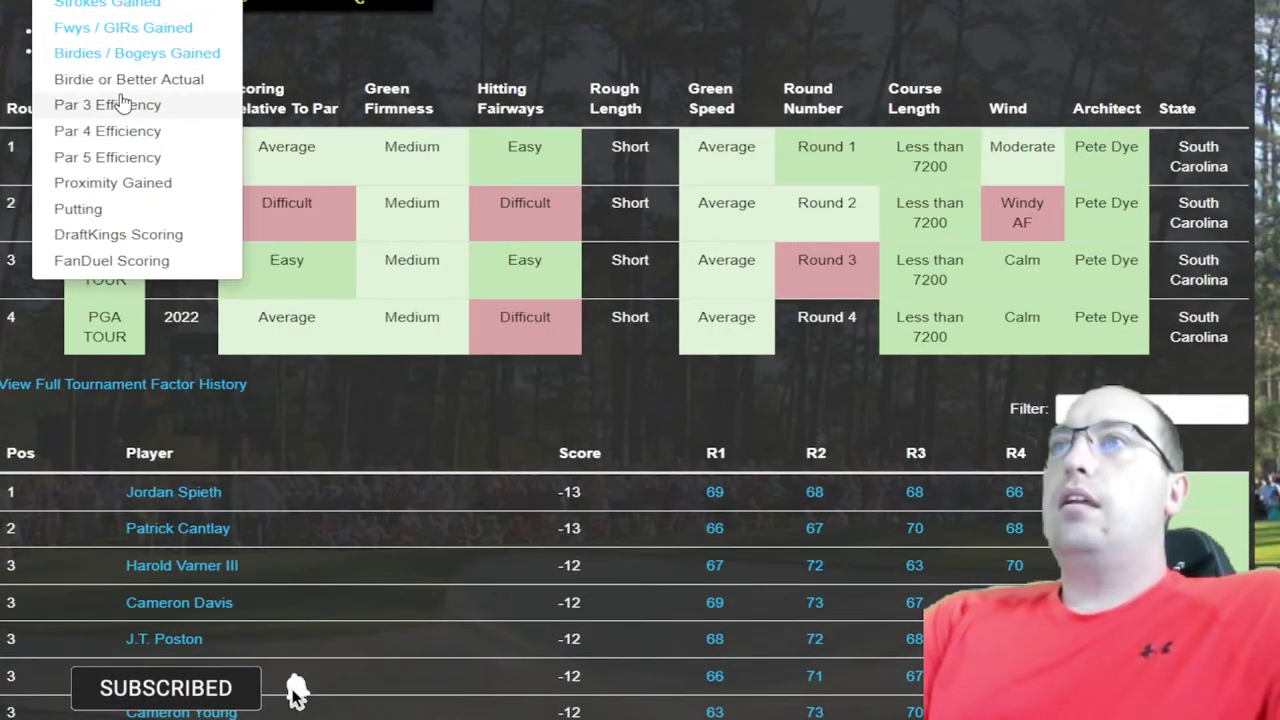
click(115, 184)
scroll(845, 77, down, 5)
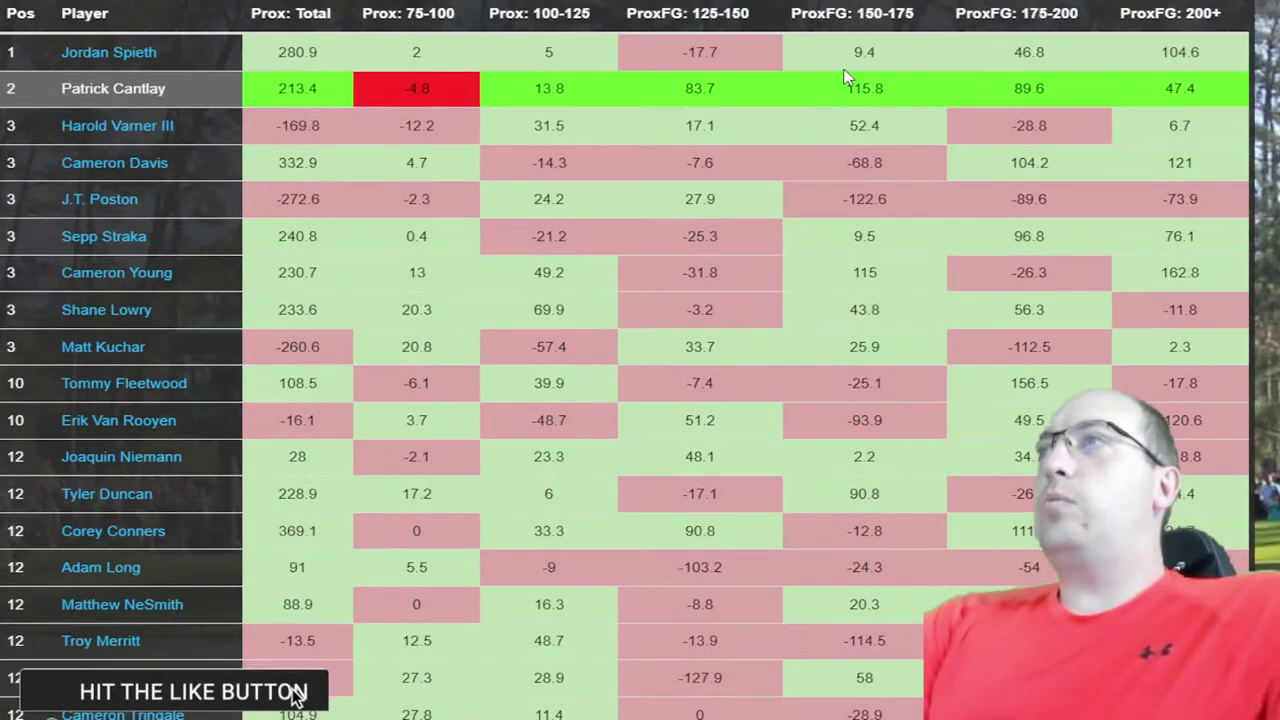
drag(20, 52, 110, 697)
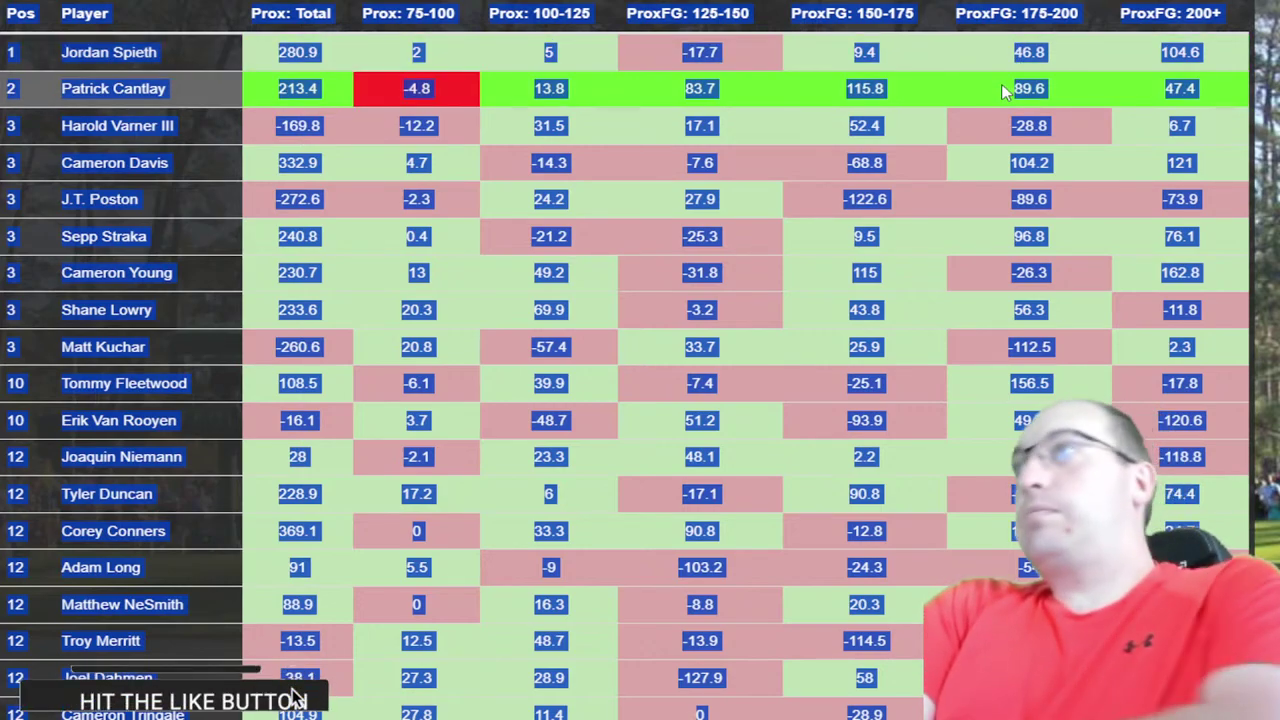
click(860, 199)
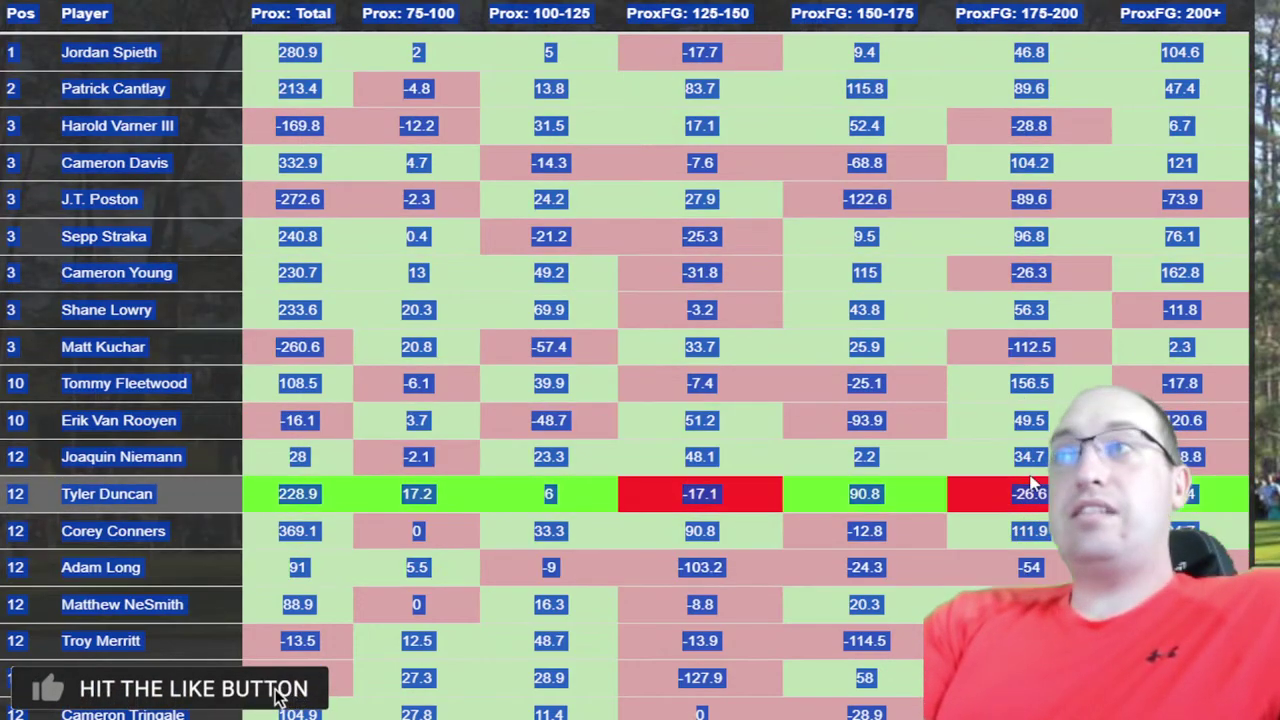
- Sort the results by ProxFG: 150-175, highest first, and highlight Patrick Cantlay, Cameron Smith, Jonathan Byrd, Brian Stuard and Scott Brown
click(860, 18)
drag(8, 52, 195, 88)
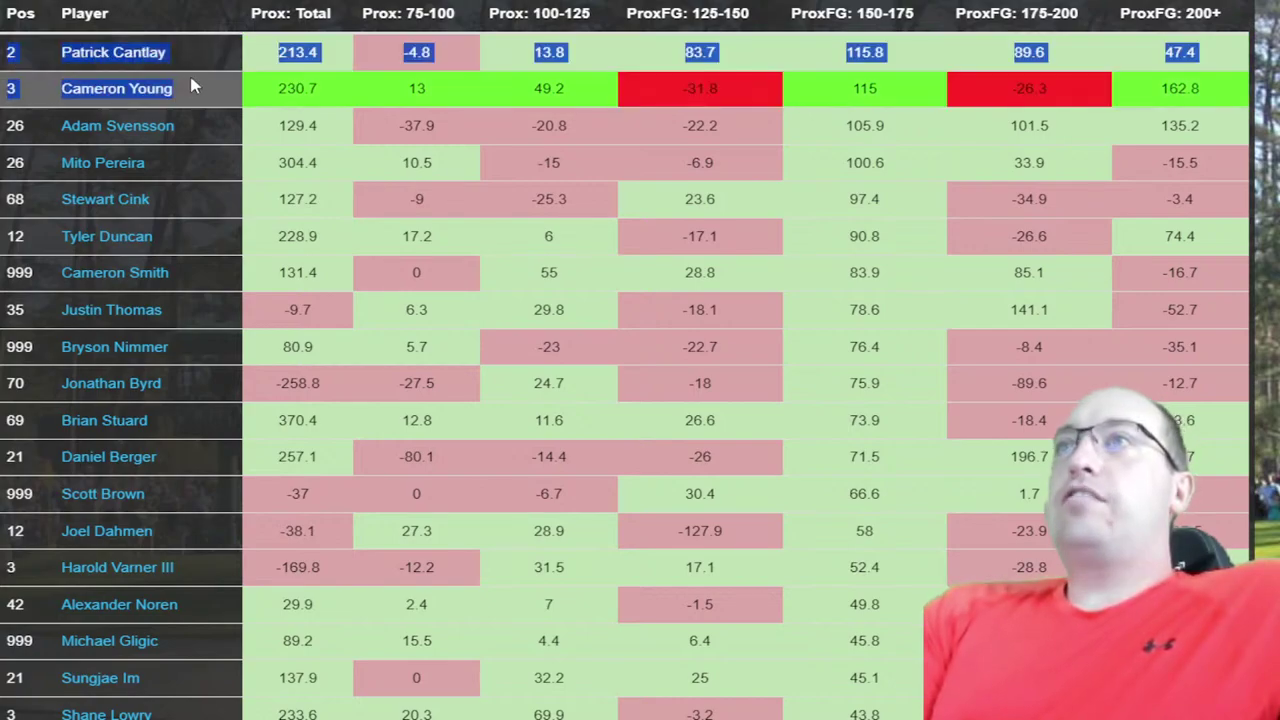
drag(8, 272, 172, 276)
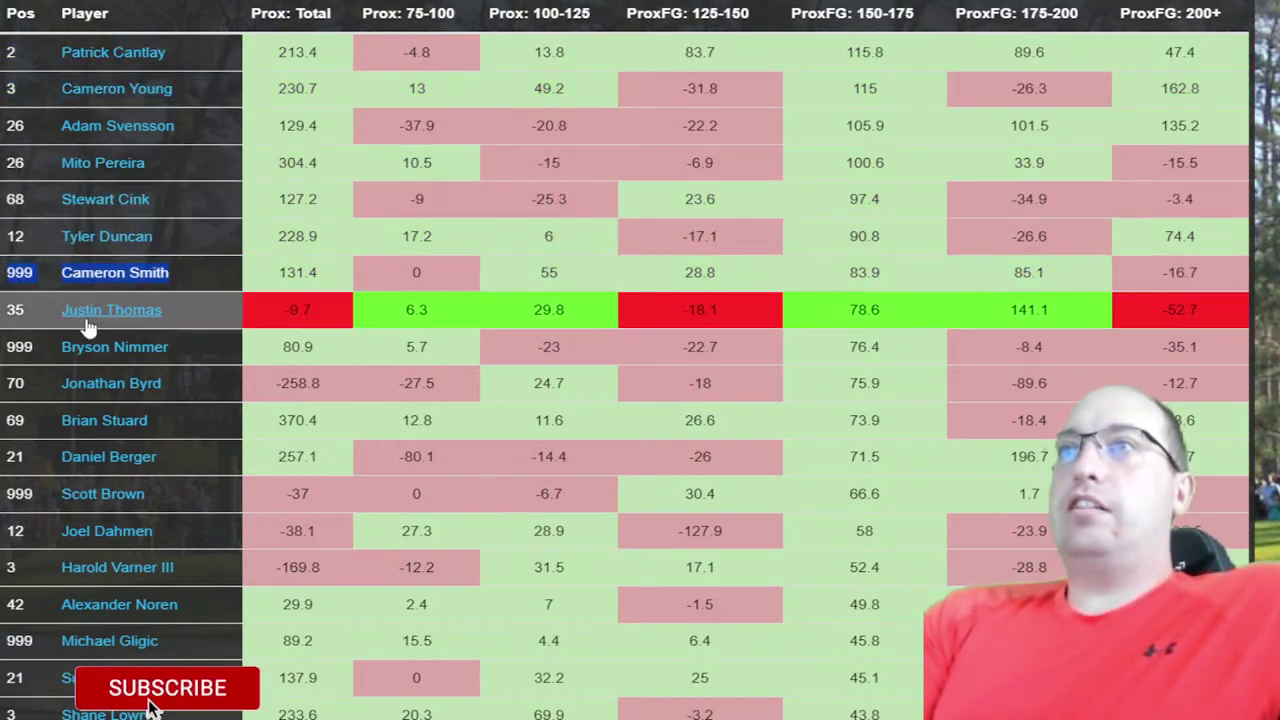
drag(8, 383, 160, 383)
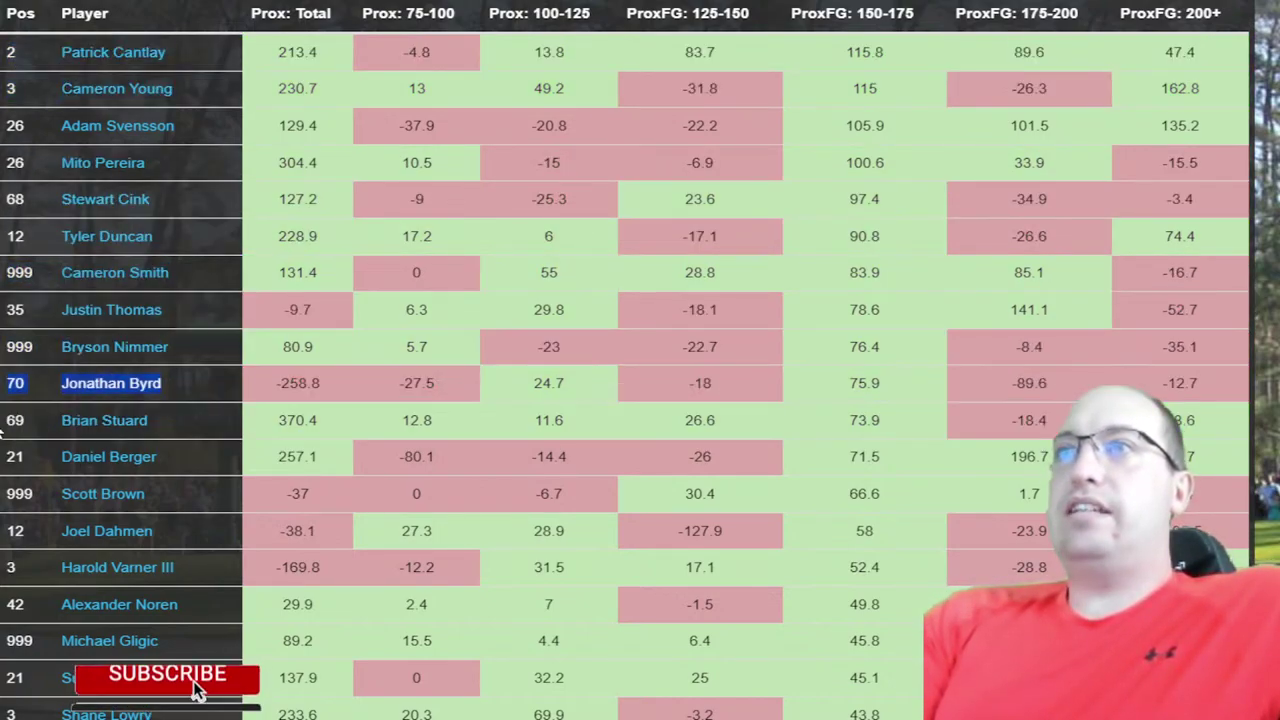
drag(8, 420, 148, 420)
click(12, 492)
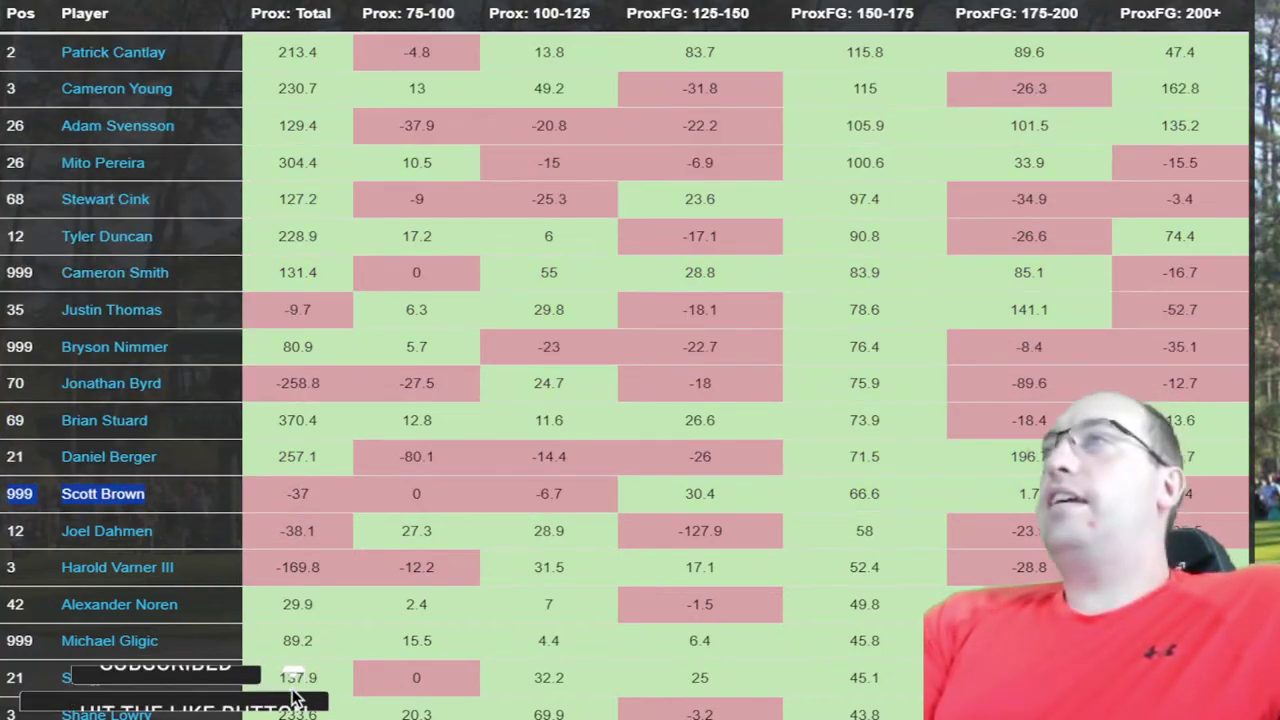
- Sort the tournament results by ProxFG: 175-200, highest first, and return them to finishing position order
click(955, 14)
click(995, 20)
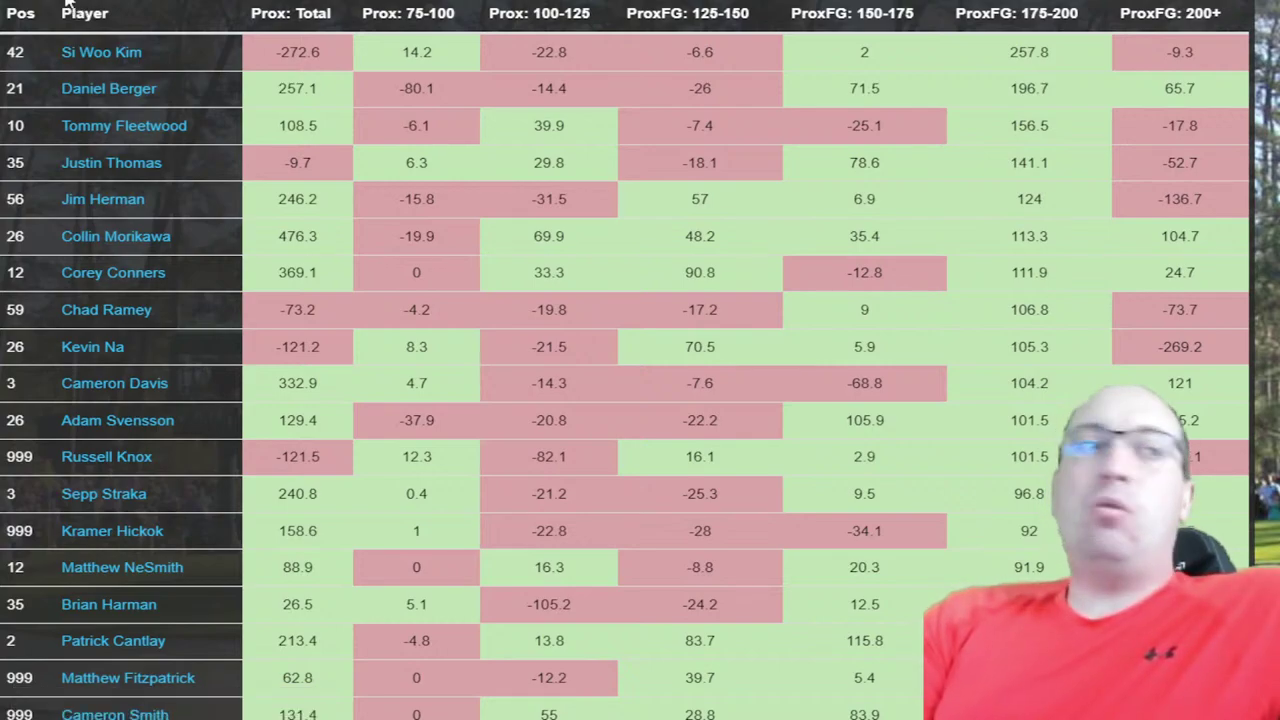
click(15, 17)
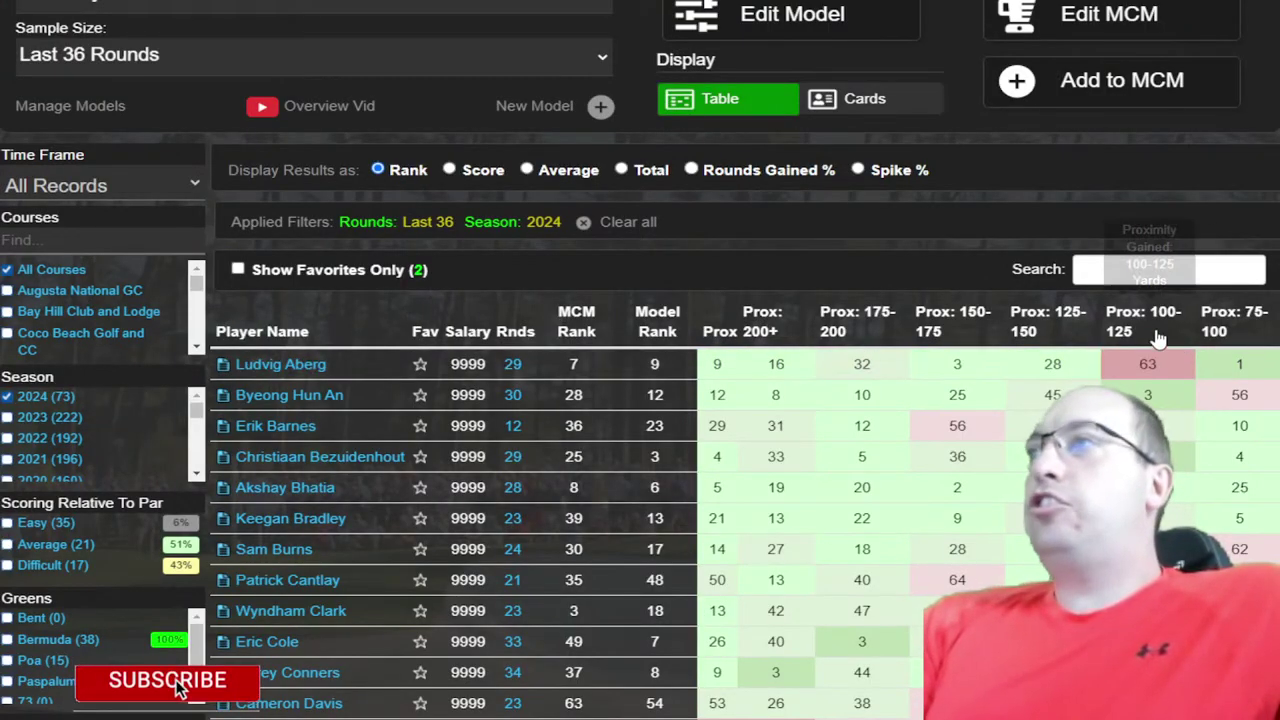
- Rank the Proximity model's field by Prox: 175-200, best rank first, and compare the leaders with the course's scorecard and Approach Shot Distribution chart
click(866, 333)
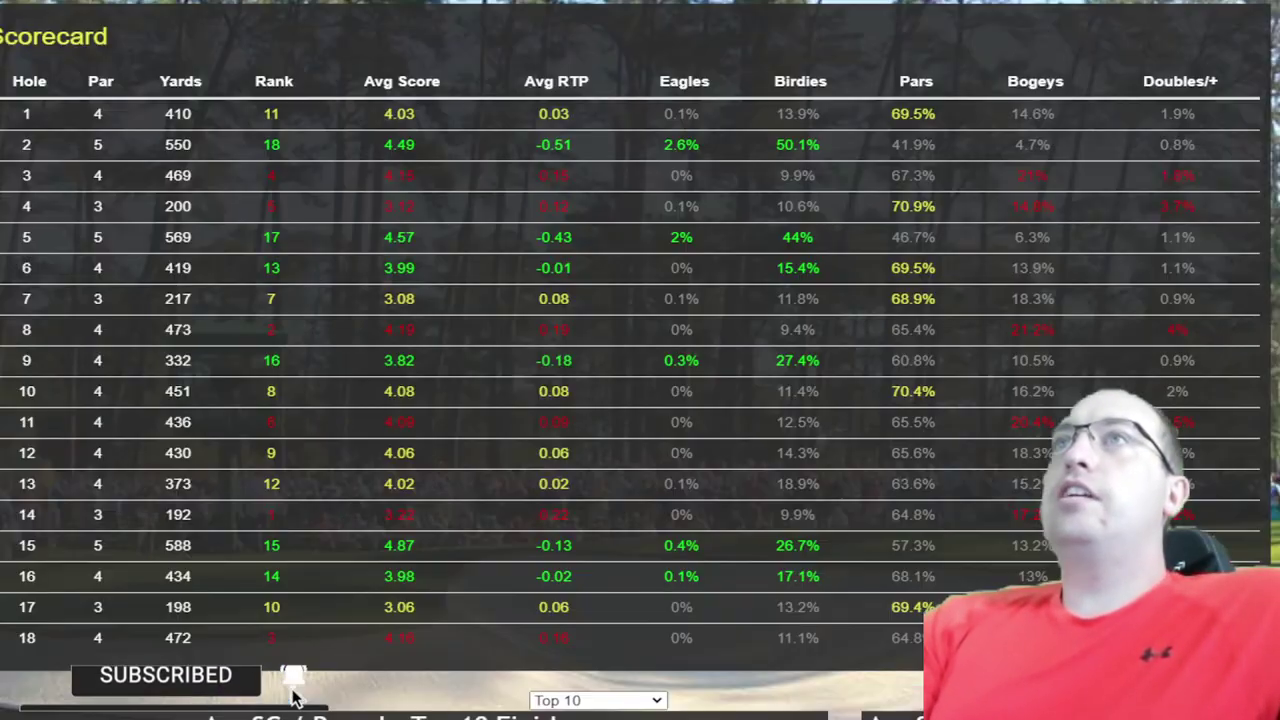
scroll(294, 692, down, 10)
scroll(1145, 175, down, 3)
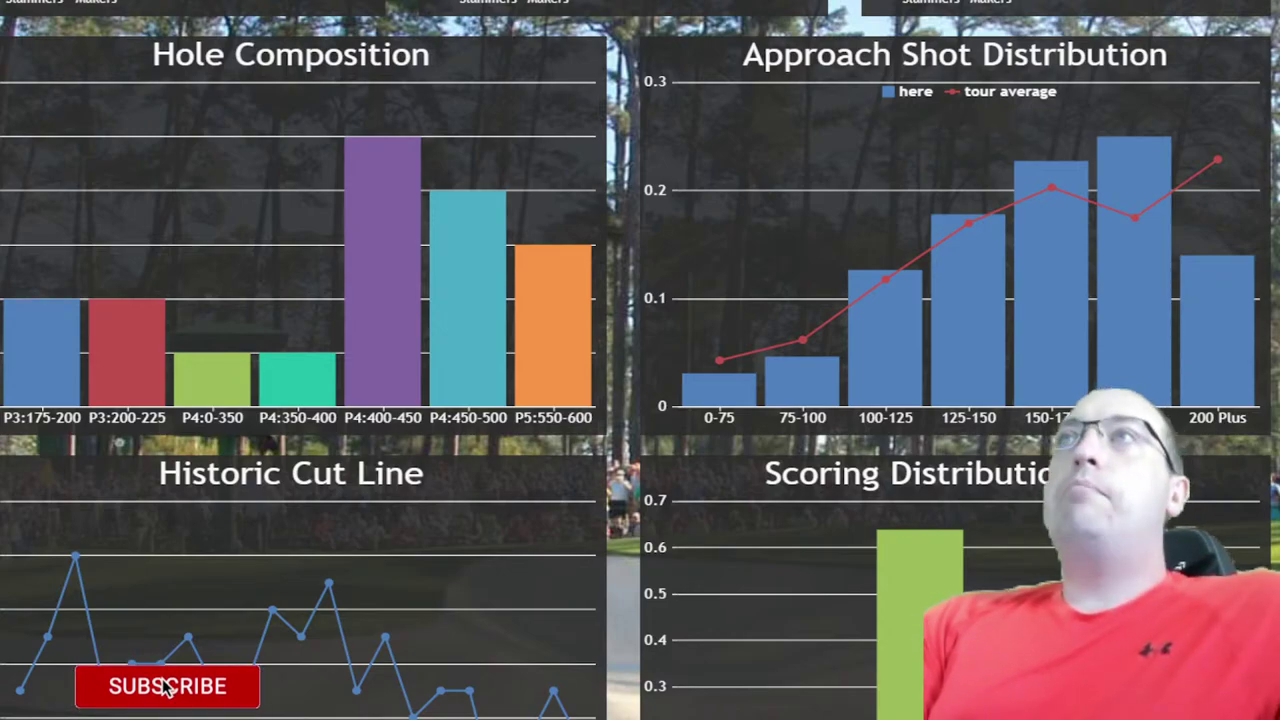
scroll(640, 360, up, 15)
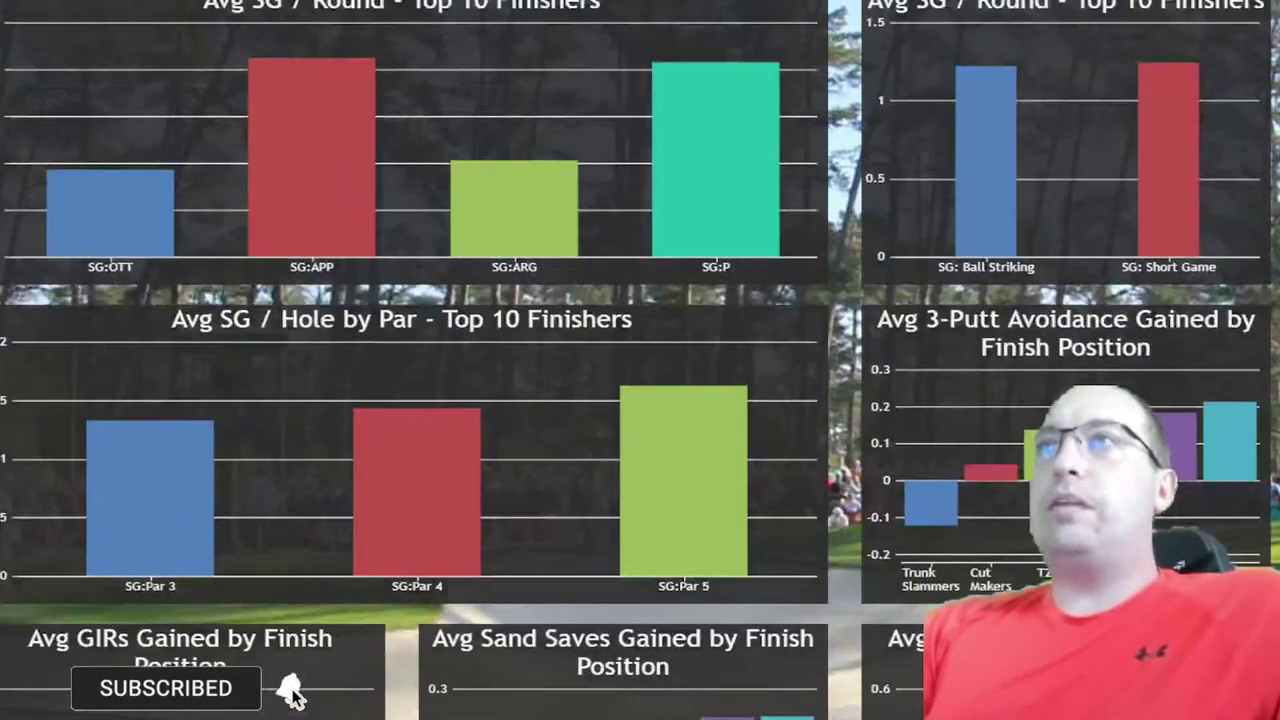
scroll(172, 10, up, 1)
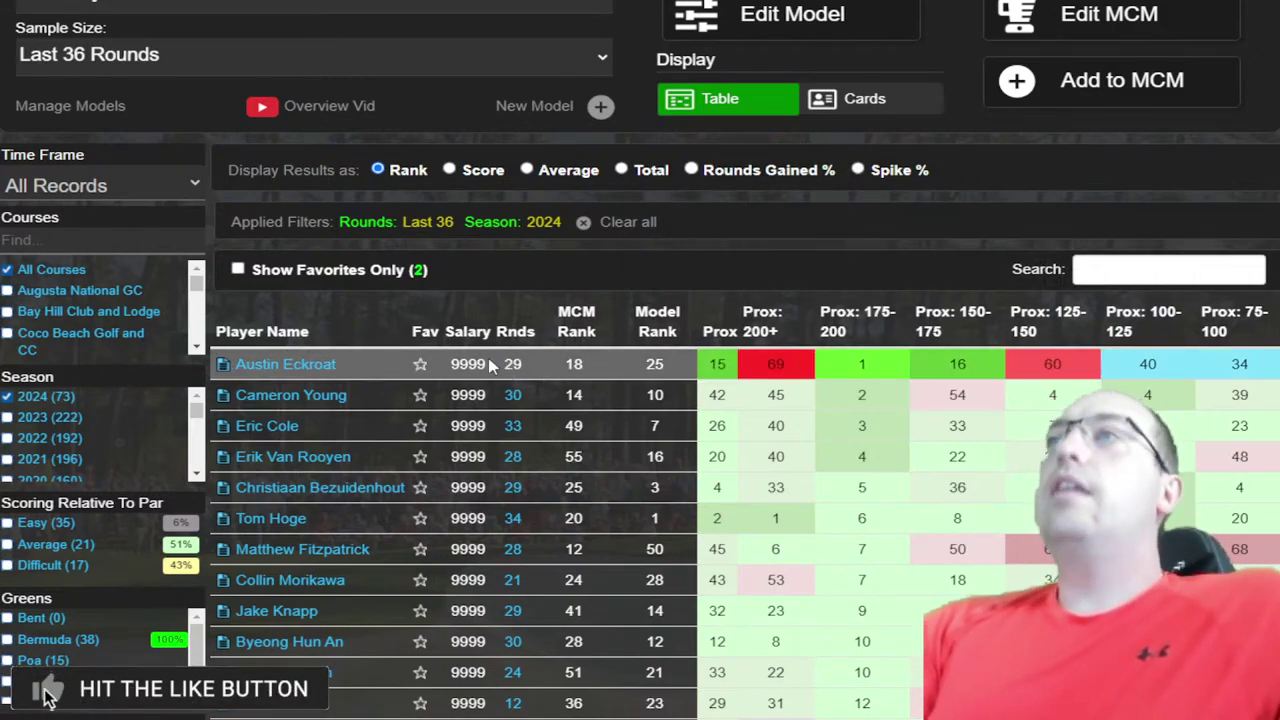
scroll(490, 366, down, 2)
mouse_move(876, 248)
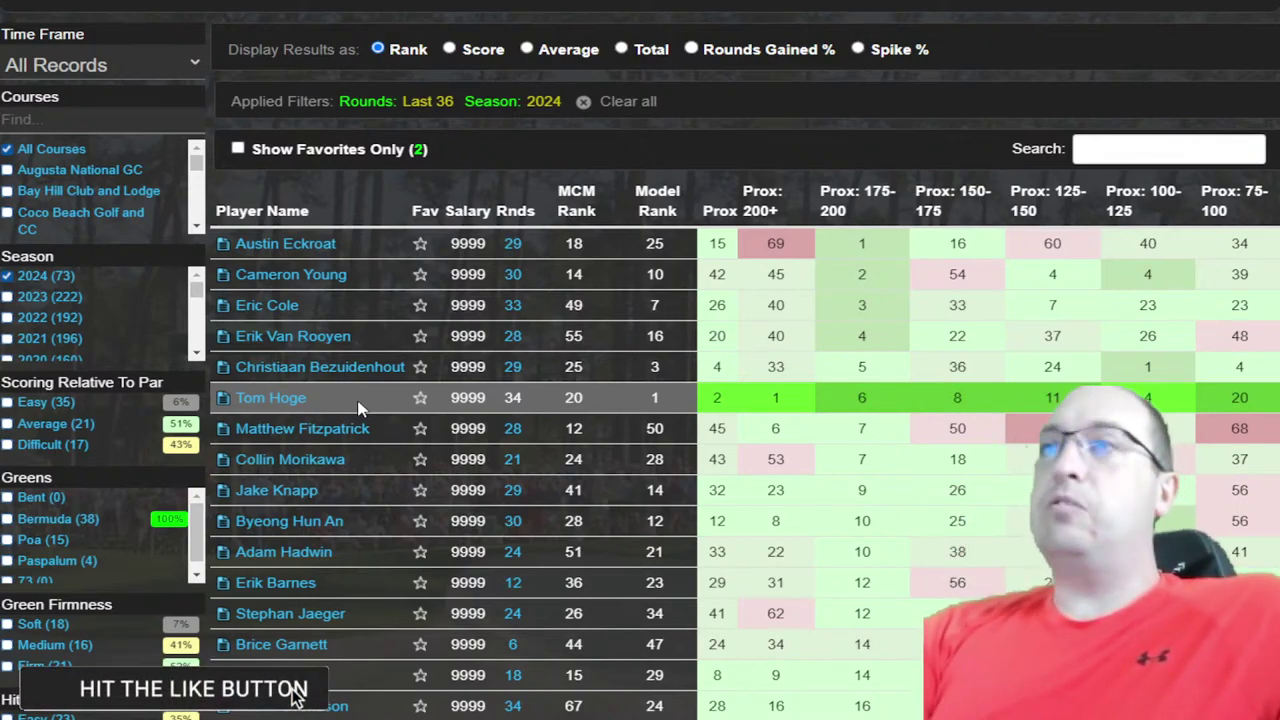
- Switch the active model from Proximity to the Par 3 Scoring starter model
scroll(358, 408, up, 4)
click(148, 235)
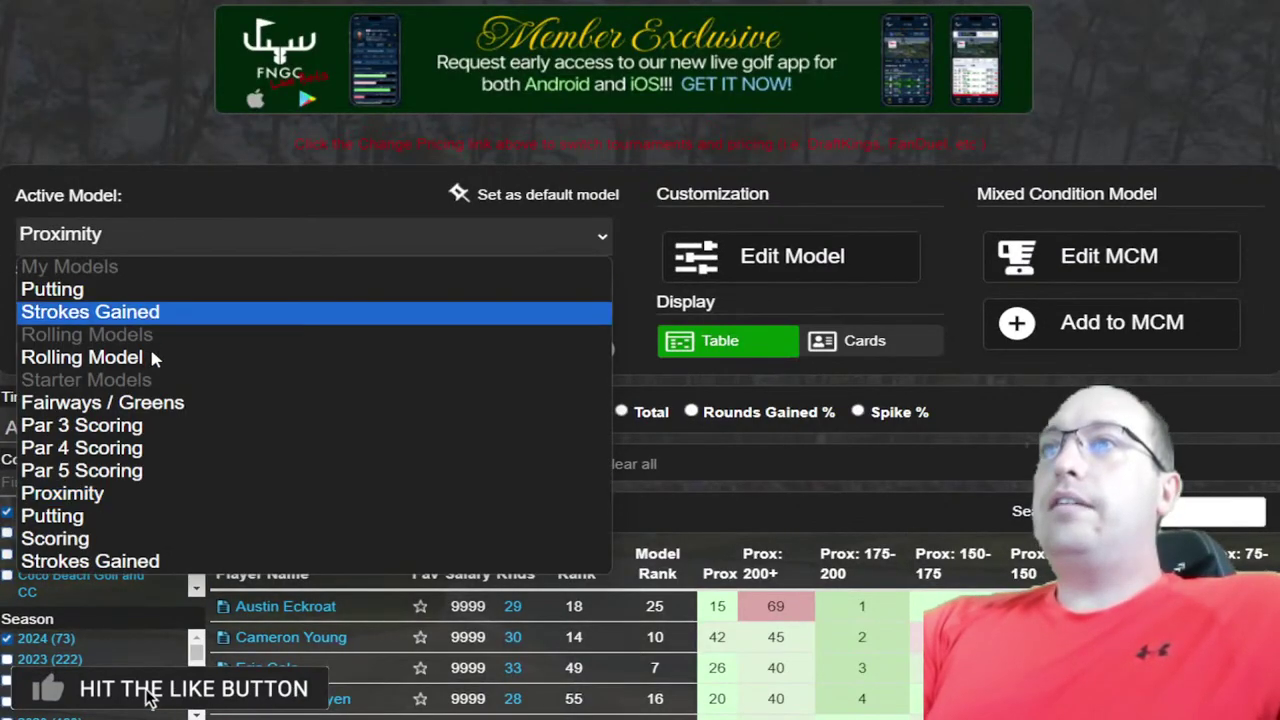
click(118, 432)
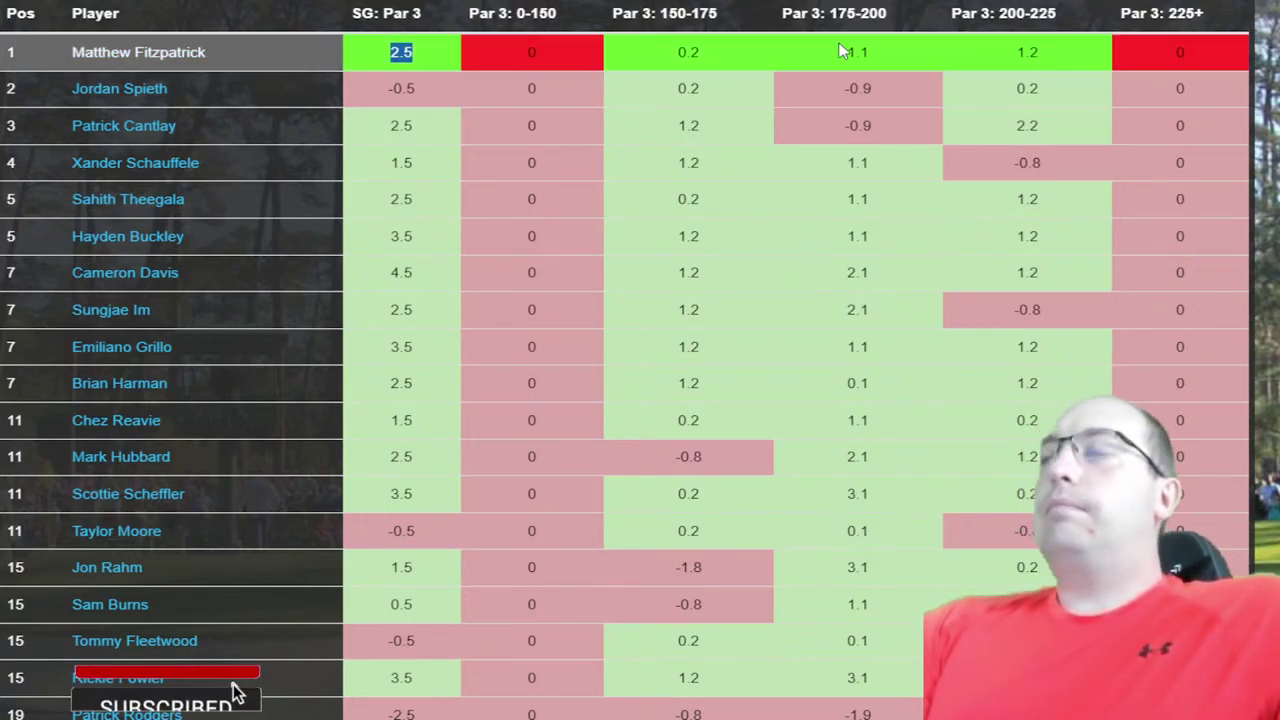
- Sort the par-3 results of Matthew Fitzpatrick's win by SG: Par 3, highest first, and highlight Cameron Davis and the rows from James Hahn to Troy Merritt
drag(846, 51, 1088, 62)
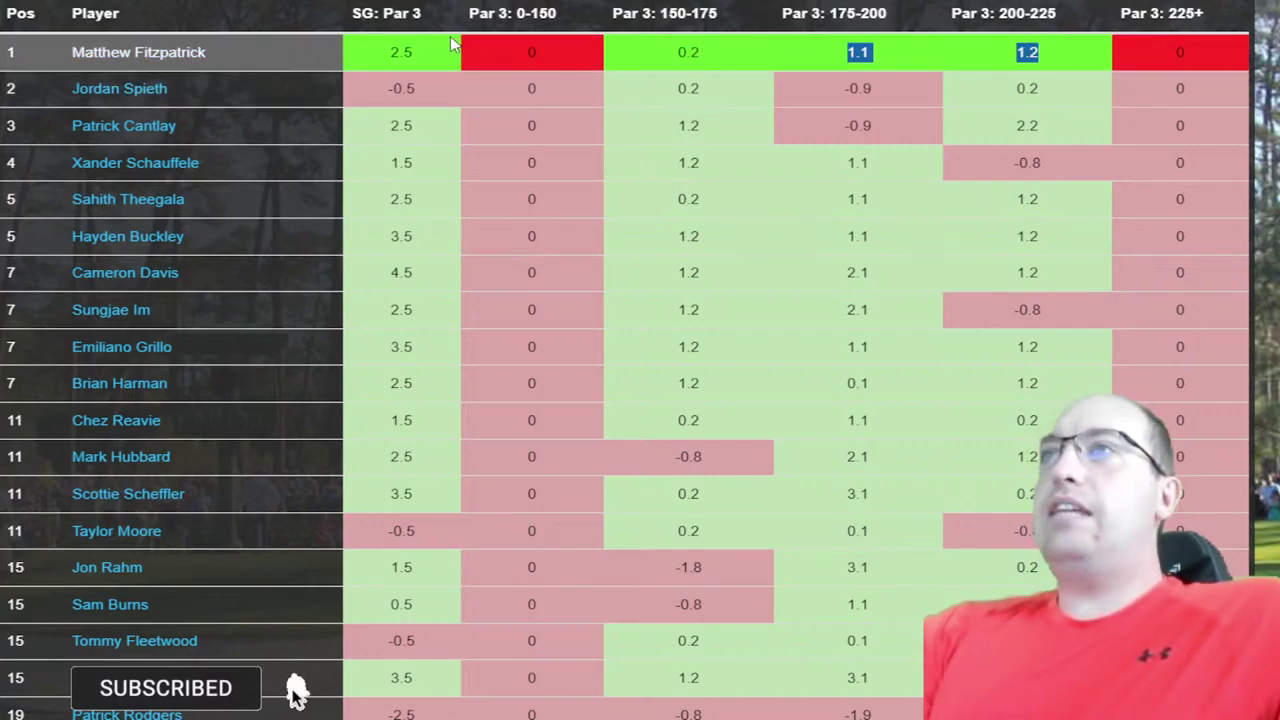
click(386, 13)
click(386, 13)
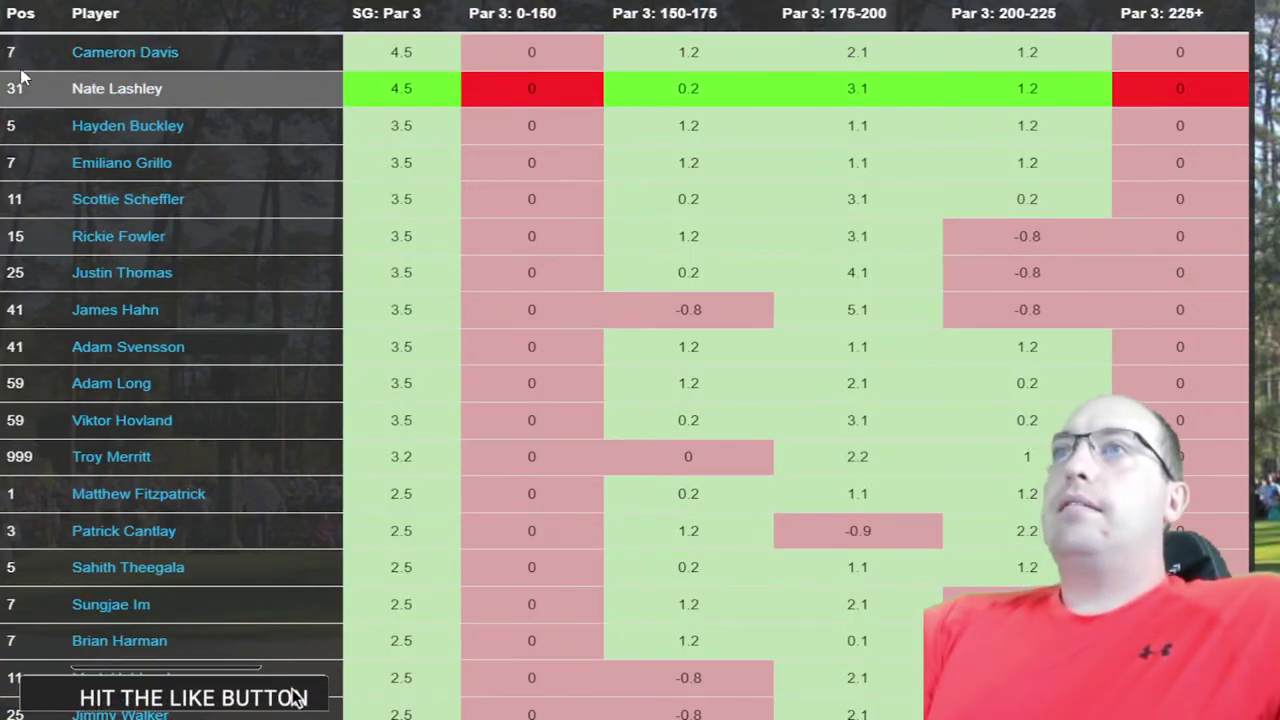
drag(5, 52, 398, 52)
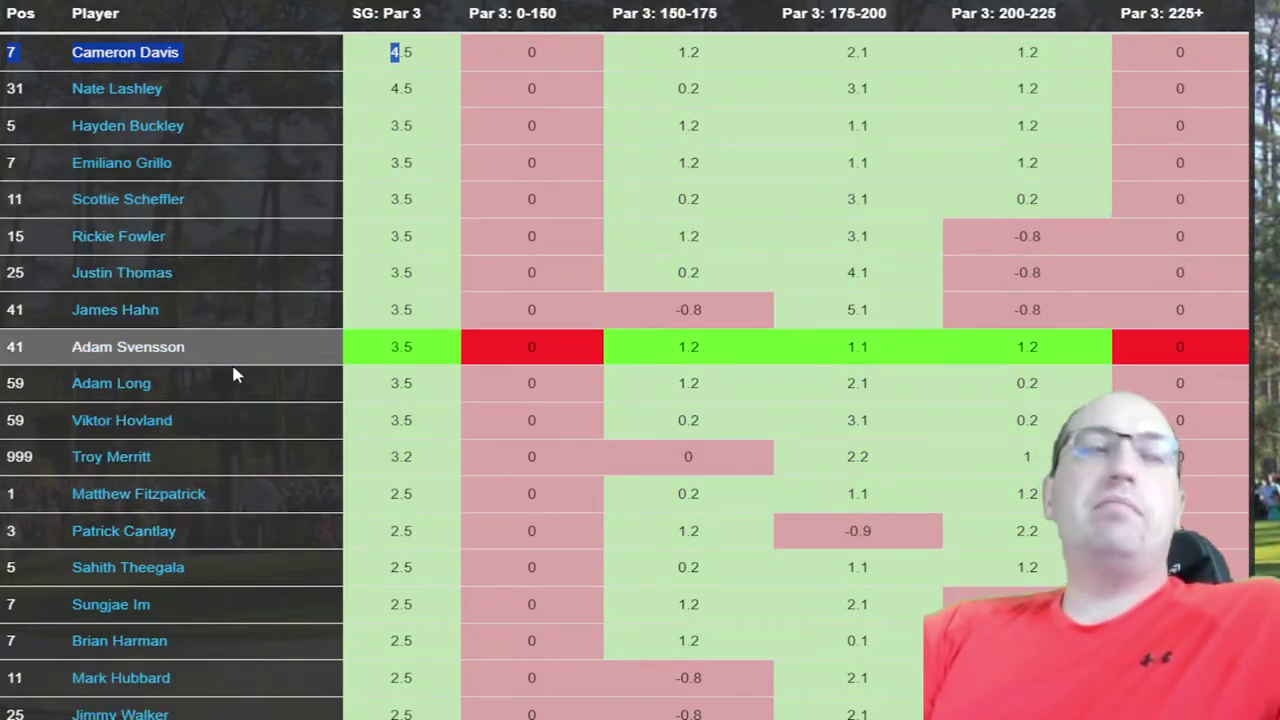
drag(10, 312, 232, 483)
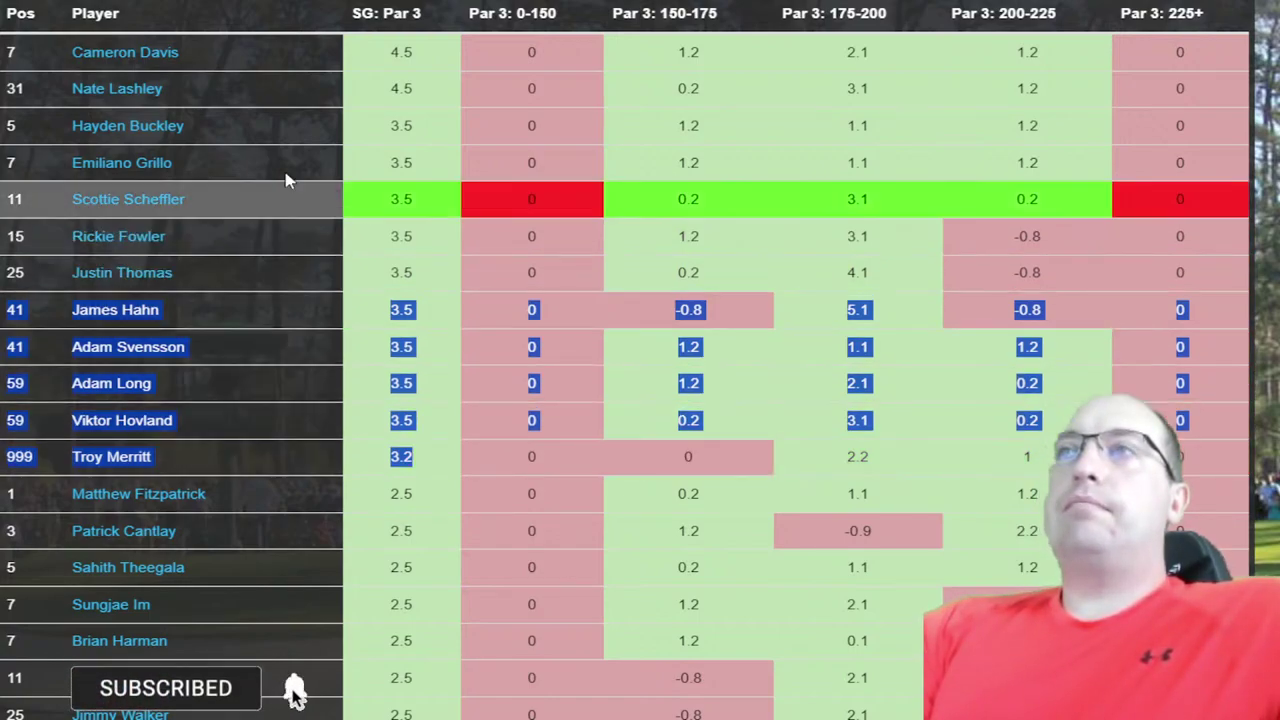
- Sort the par-3 results by the 150-175, 175-200 and 200-225 ranges in turn, highest first, and return to the 175-200 ranking
click(680, 17)
click(680, 17)
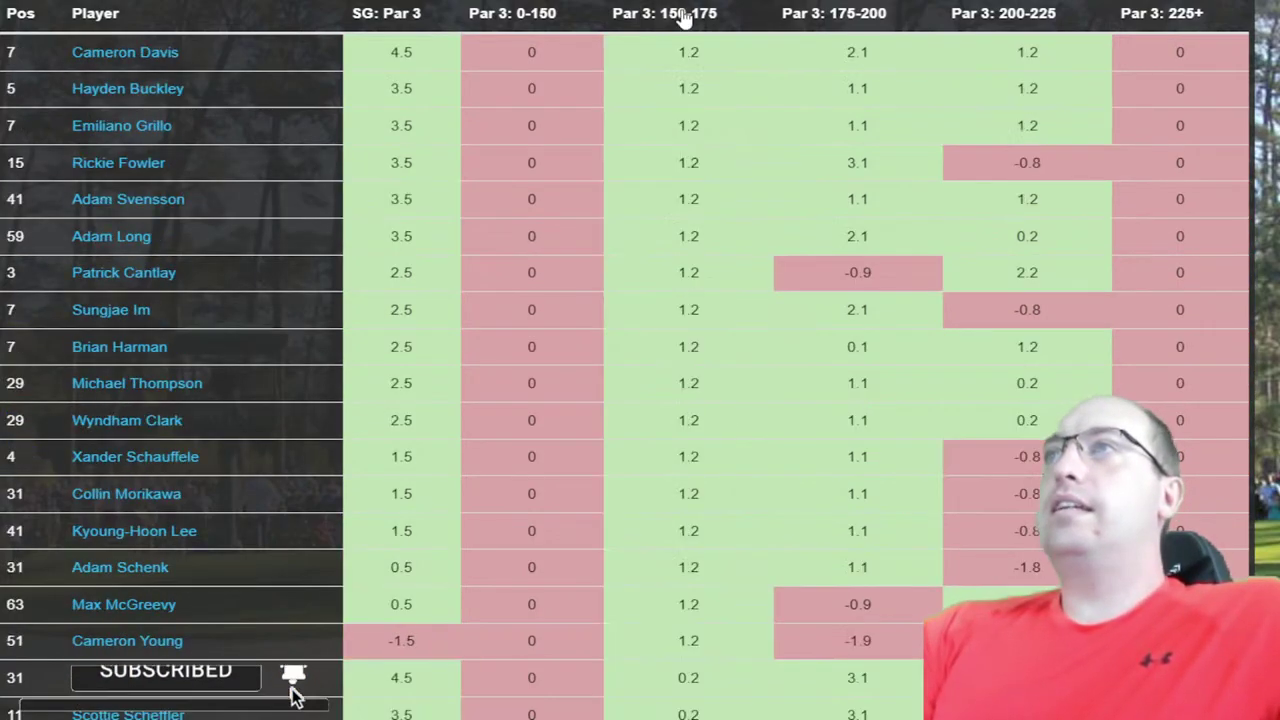
click(828, 20)
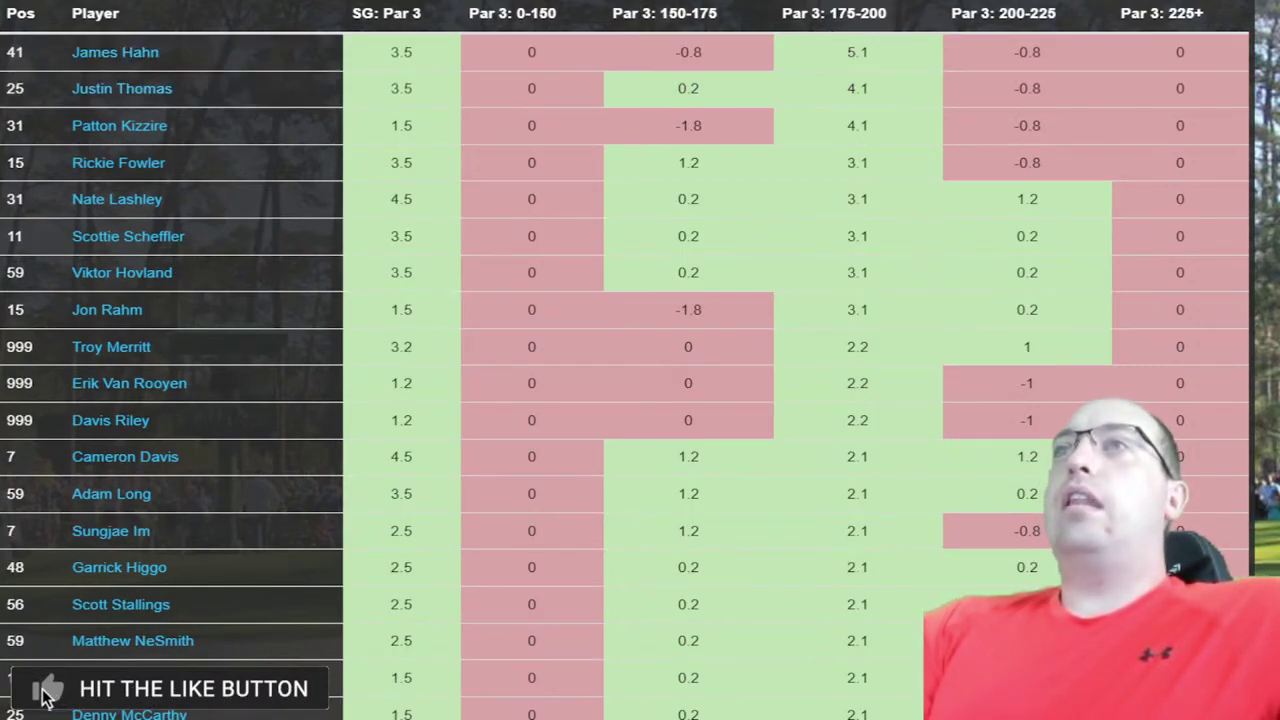
drag(5, 52, 884, 62)
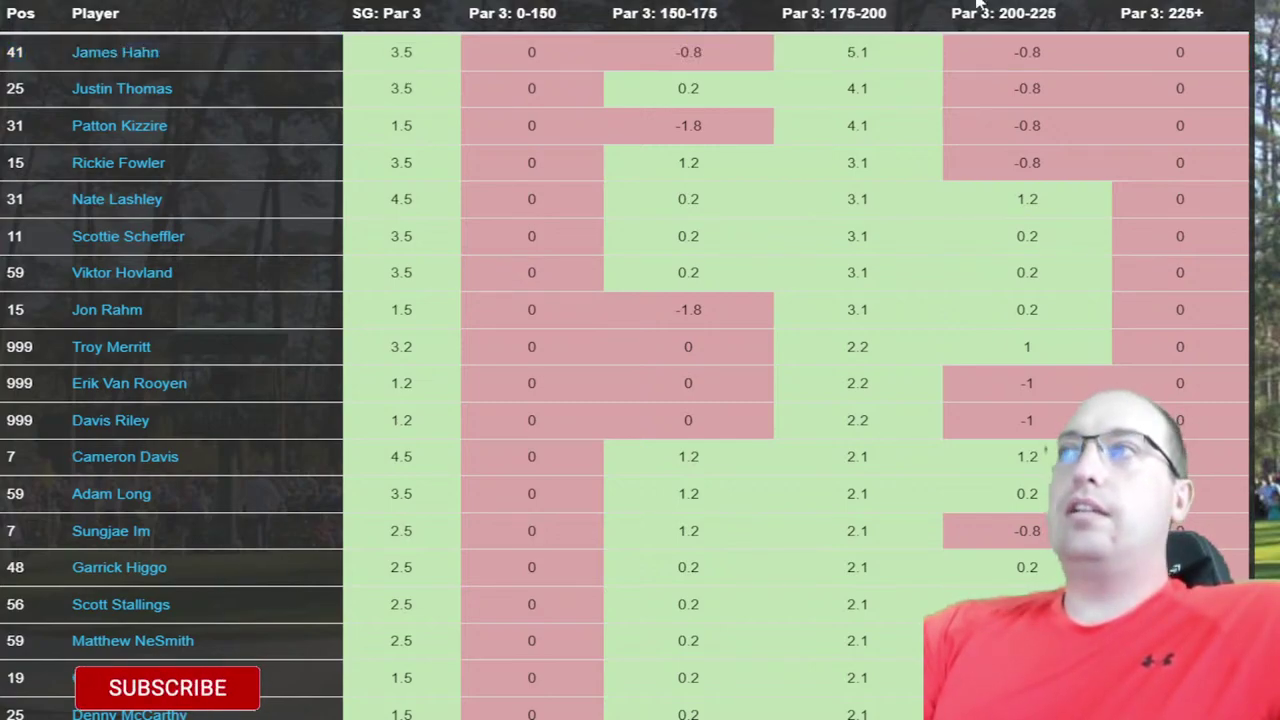
click(1010, 22)
click(1008, 20)
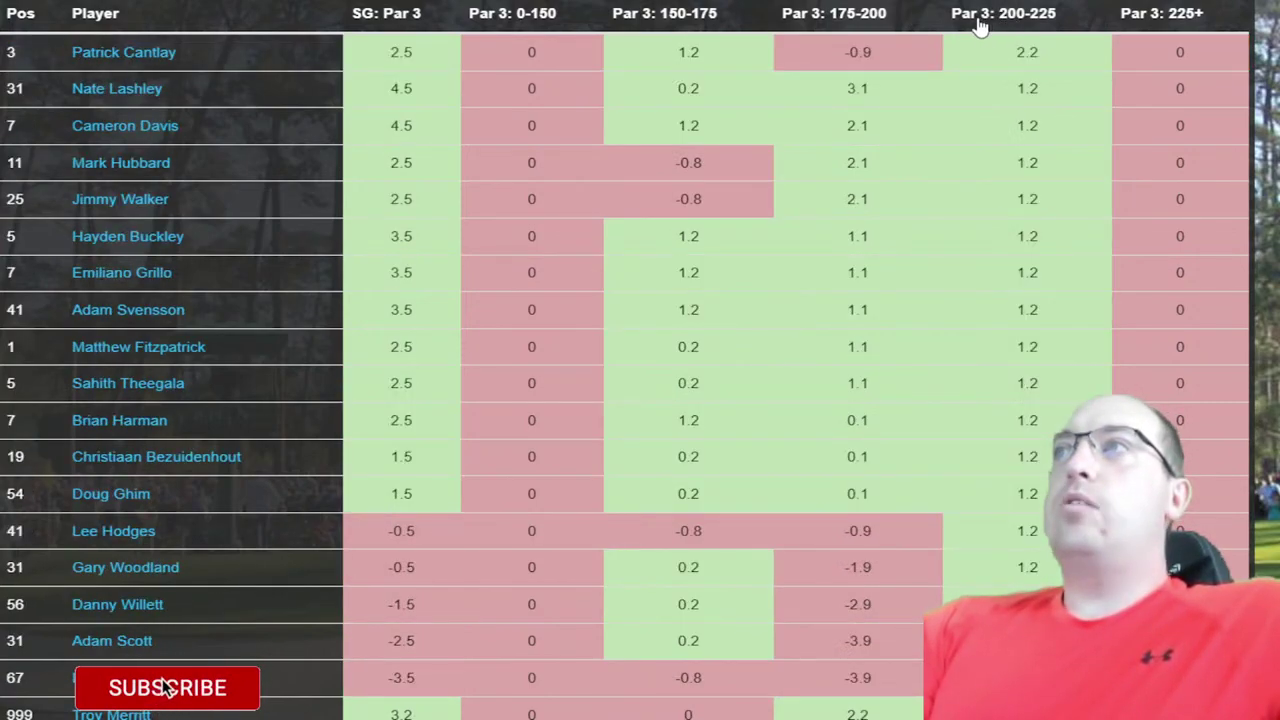
click(843, 16)
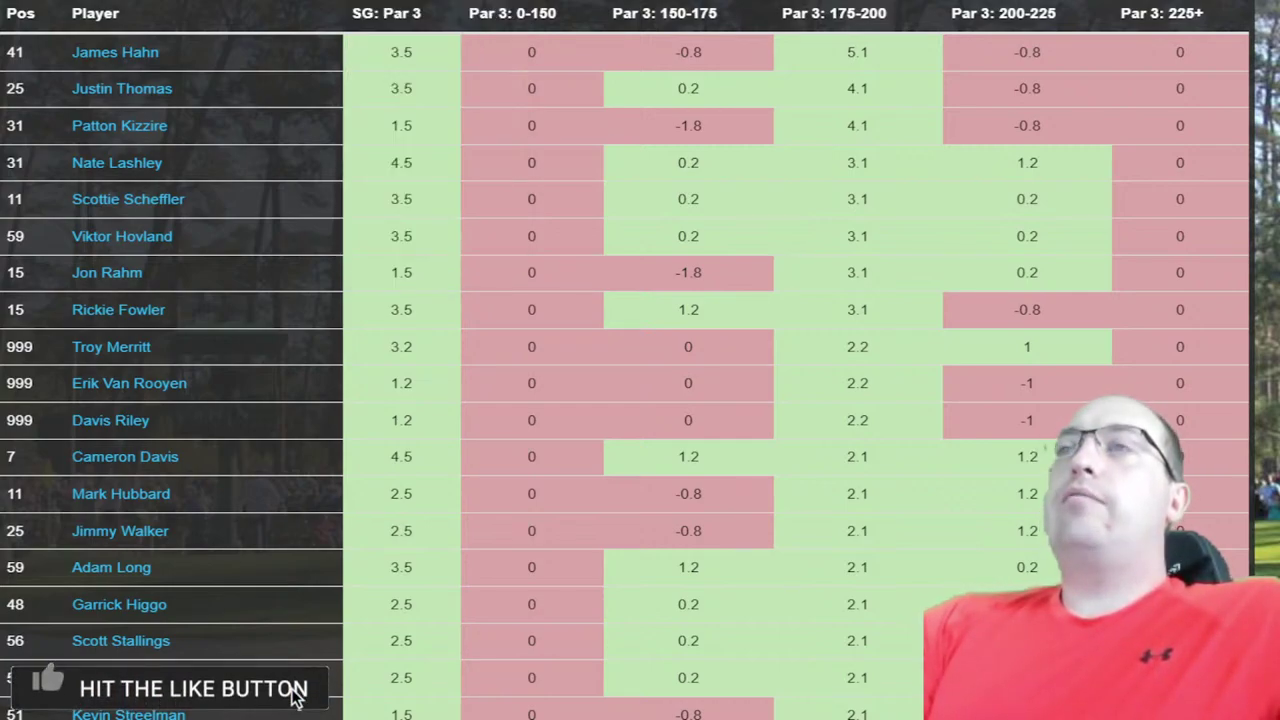
- Show the Par 3 Efficiency results of Jordan Spieth's 2022 win, compare them sorted by SG: Par 3, highest first, and return to position order
scroll(640, 360, up, 15)
mouse_move(100, 37)
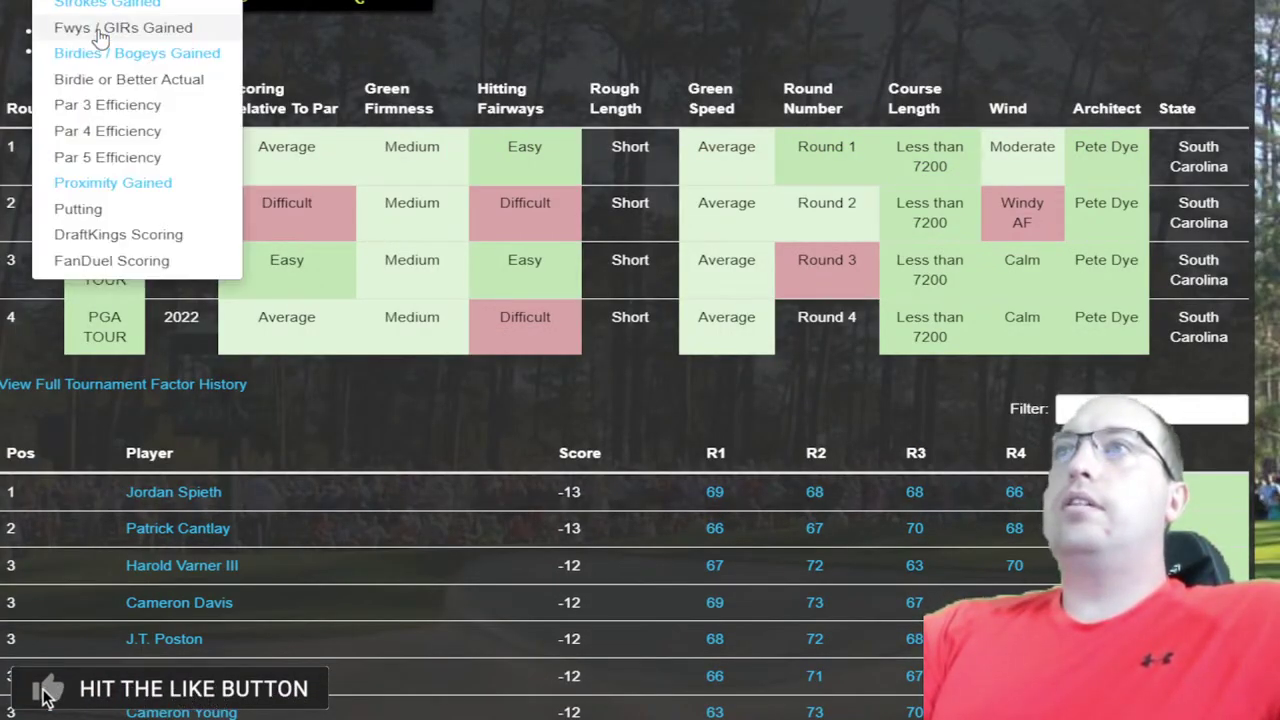
click(112, 104)
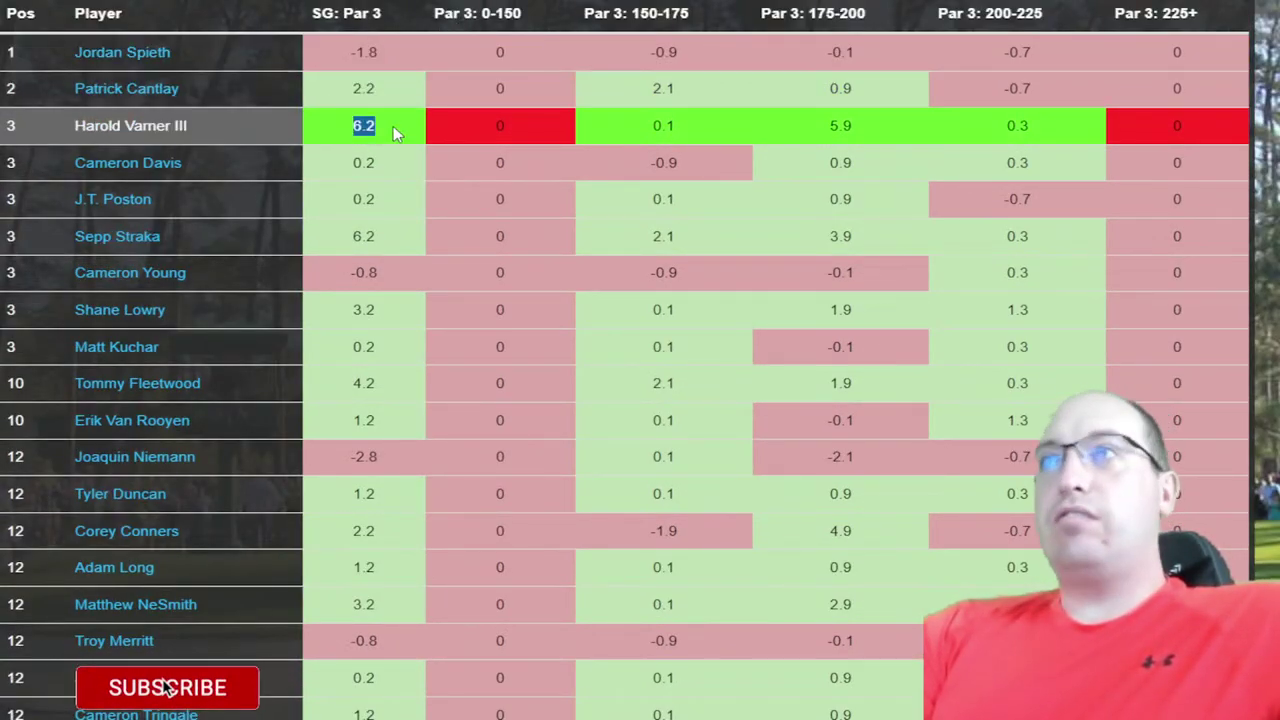
double_click(360, 236)
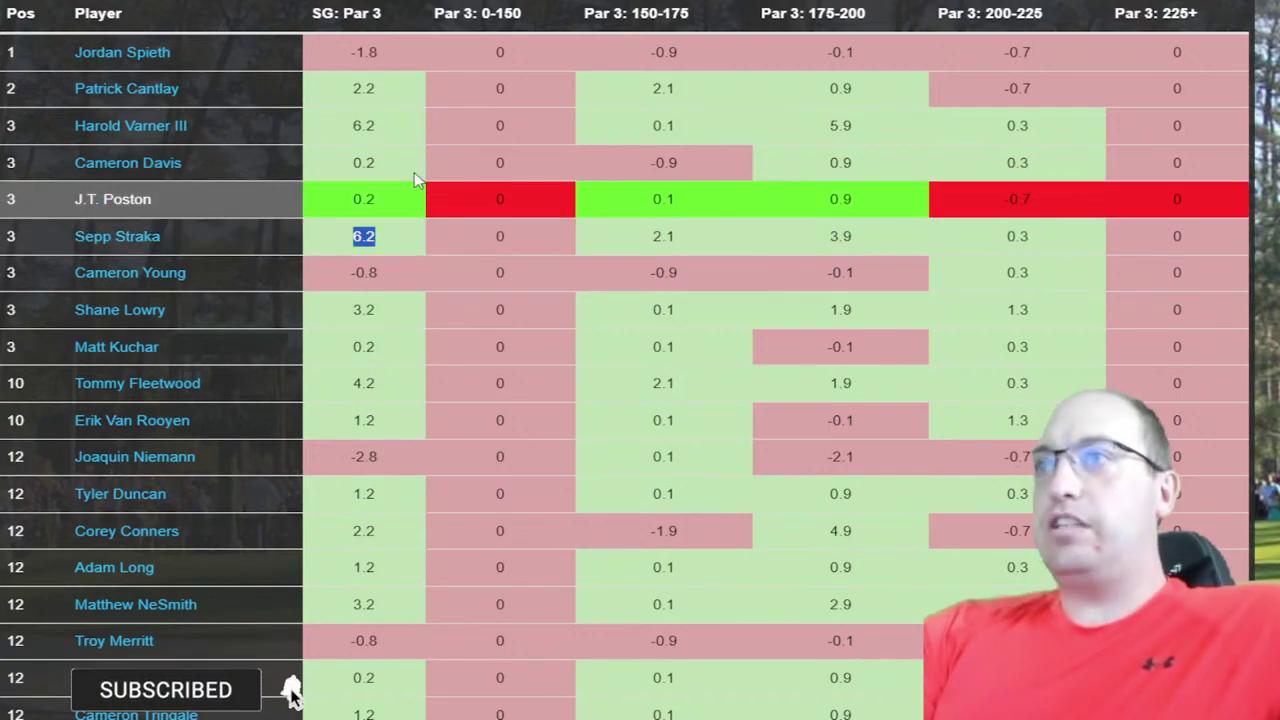
click(340, 14)
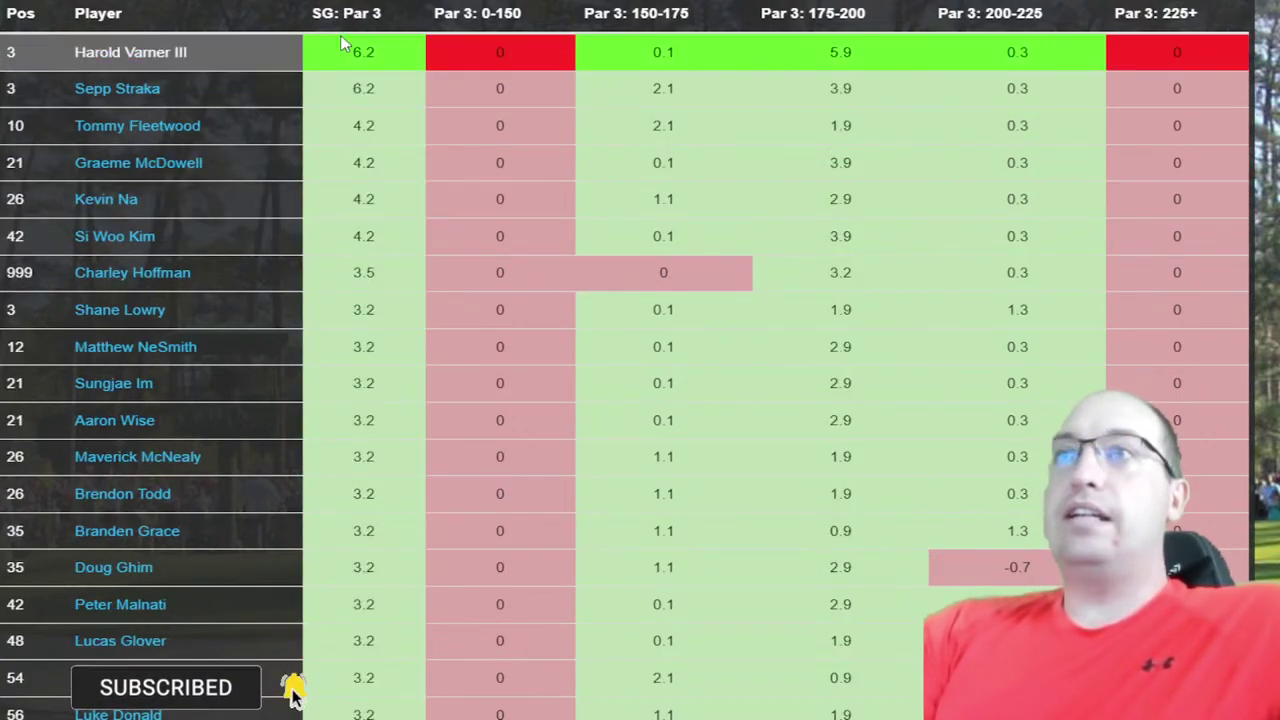
click(20, 14)
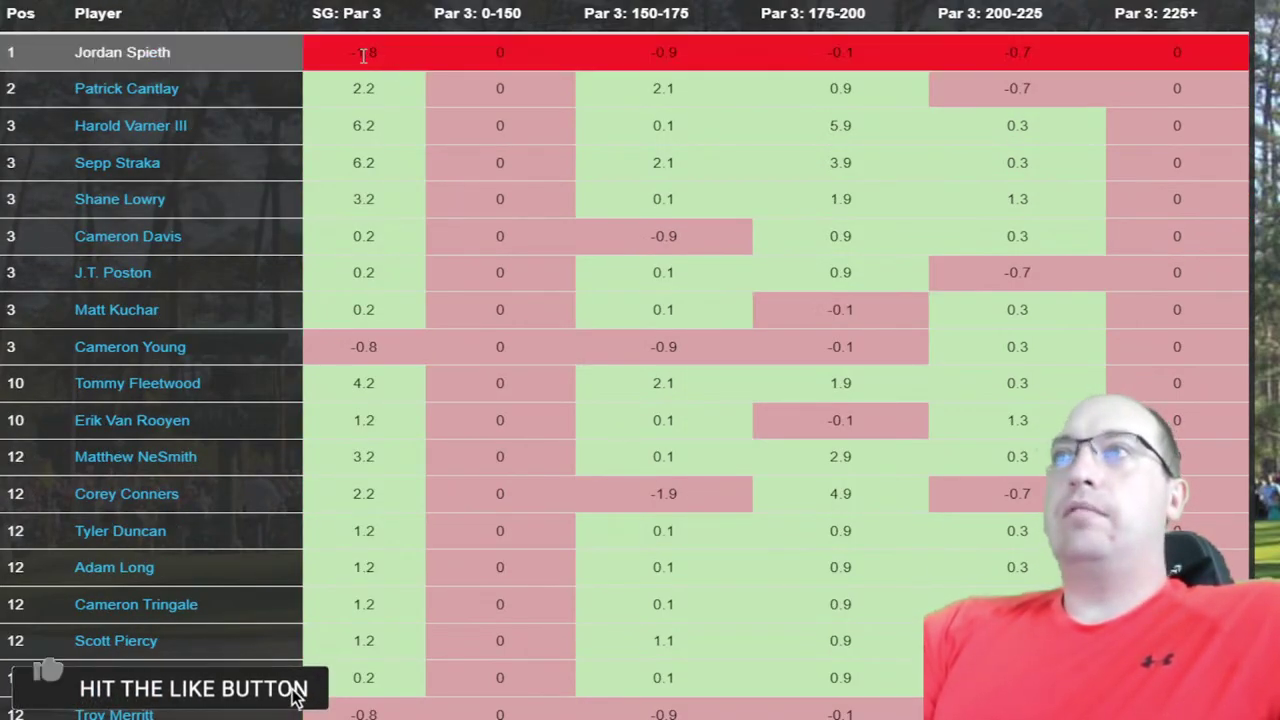
- Sort these results by Par 3: 175-200, highest first, highlight the values of Harold Varner III and Corey Conners, and restore position order
click(818, 16)
drag(822, 52, 886, 51)
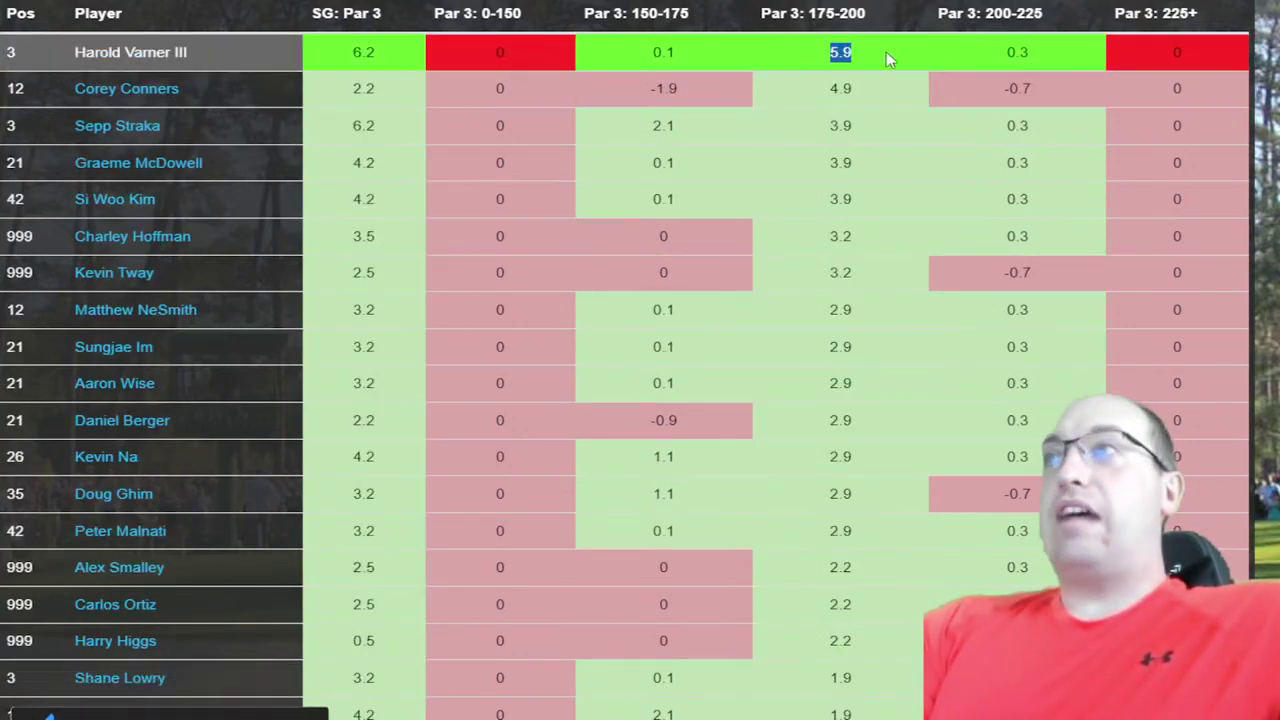
drag(820, 90, 905, 98)
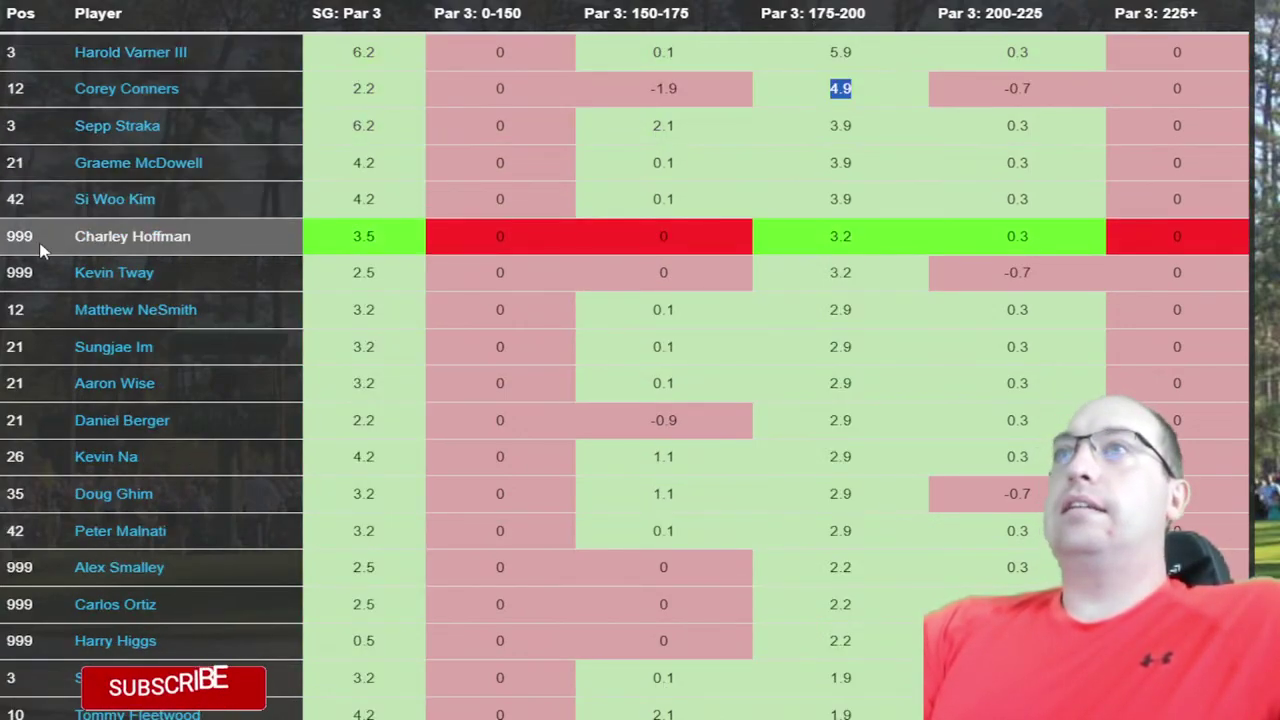
click(33, 18)
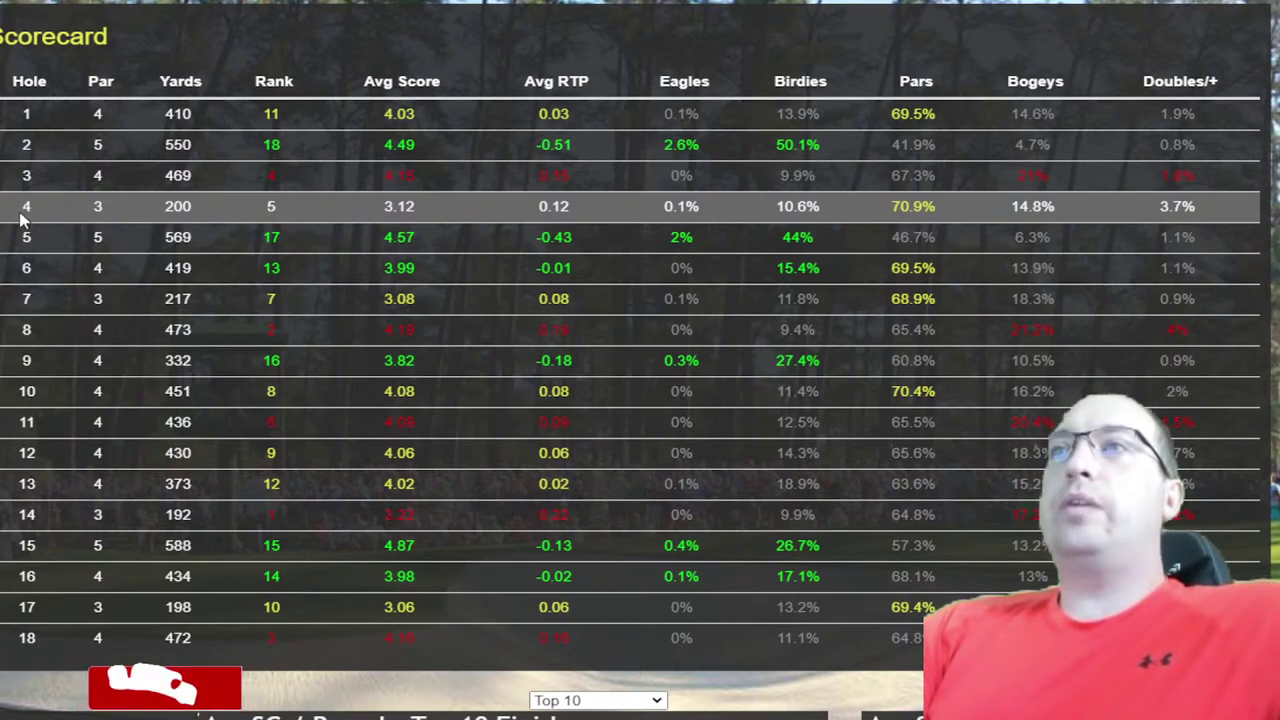
- Highlight par-3 holes 4 and 7 in the course scorecard and check the par-3 lengths in the Hole Composition chart
drag(22, 206, 250, 220)
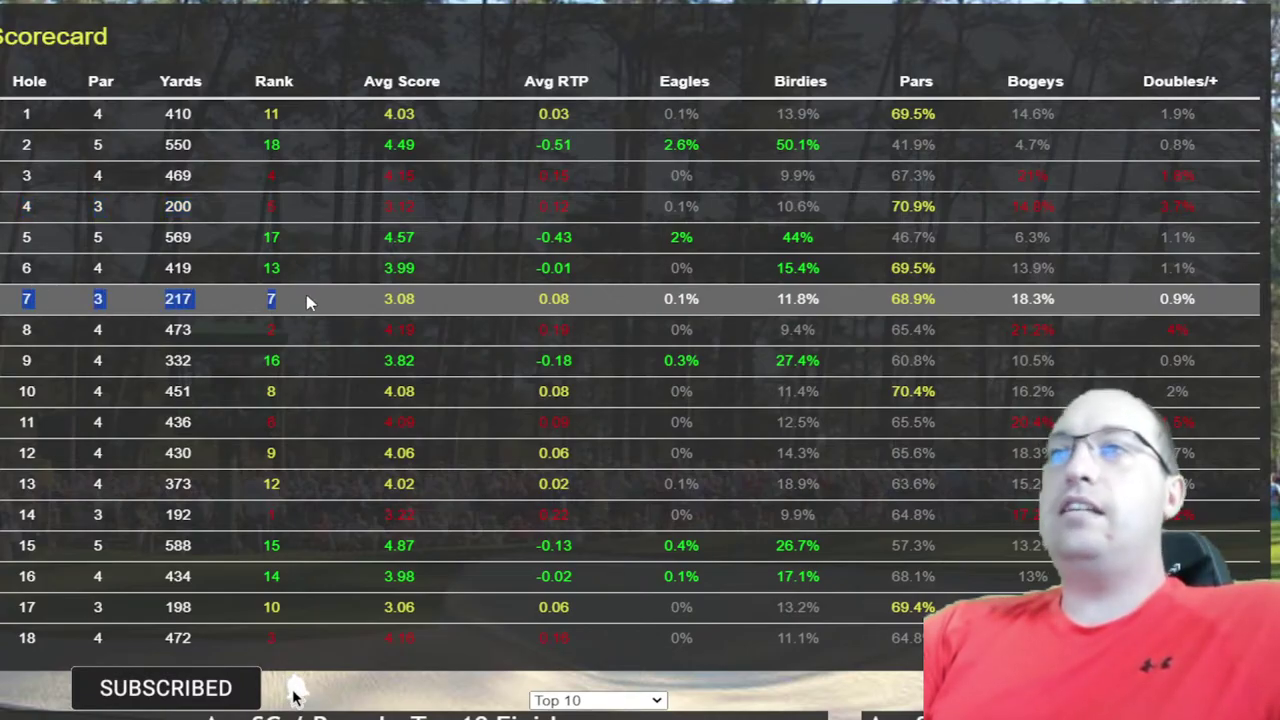
scroll(434, 380, down, 12)
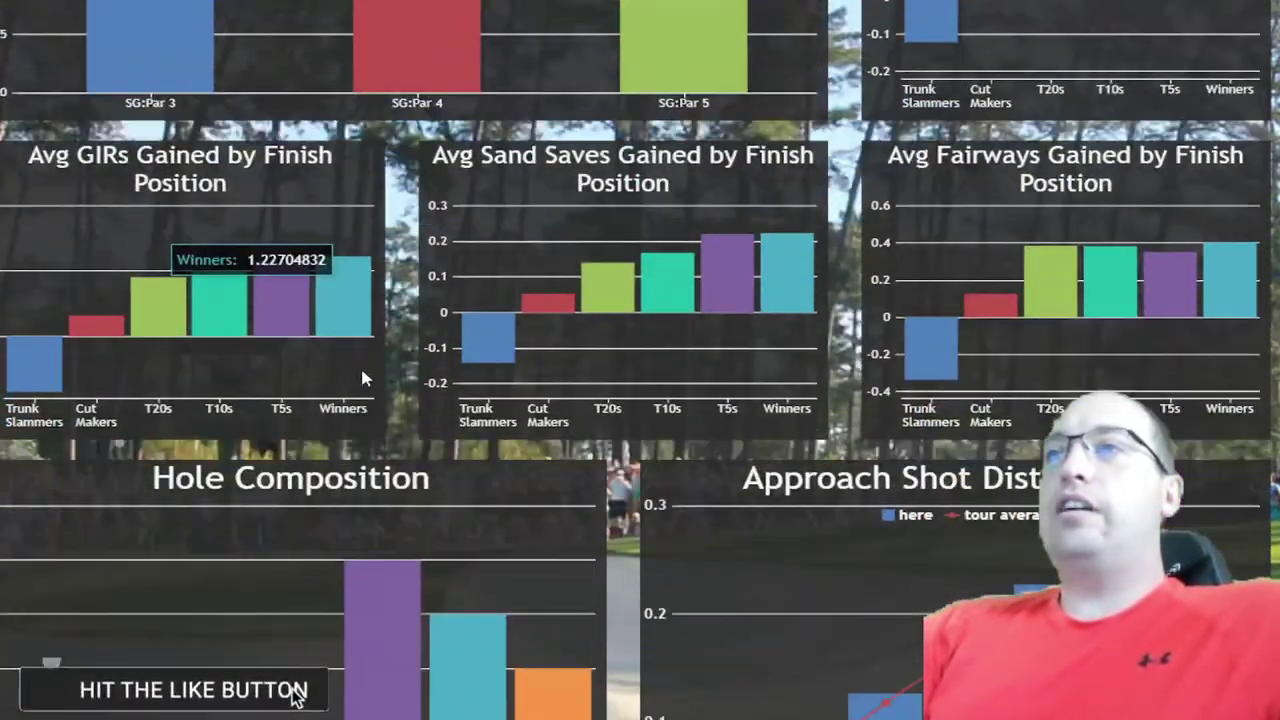
scroll(362, 378, down, 5)
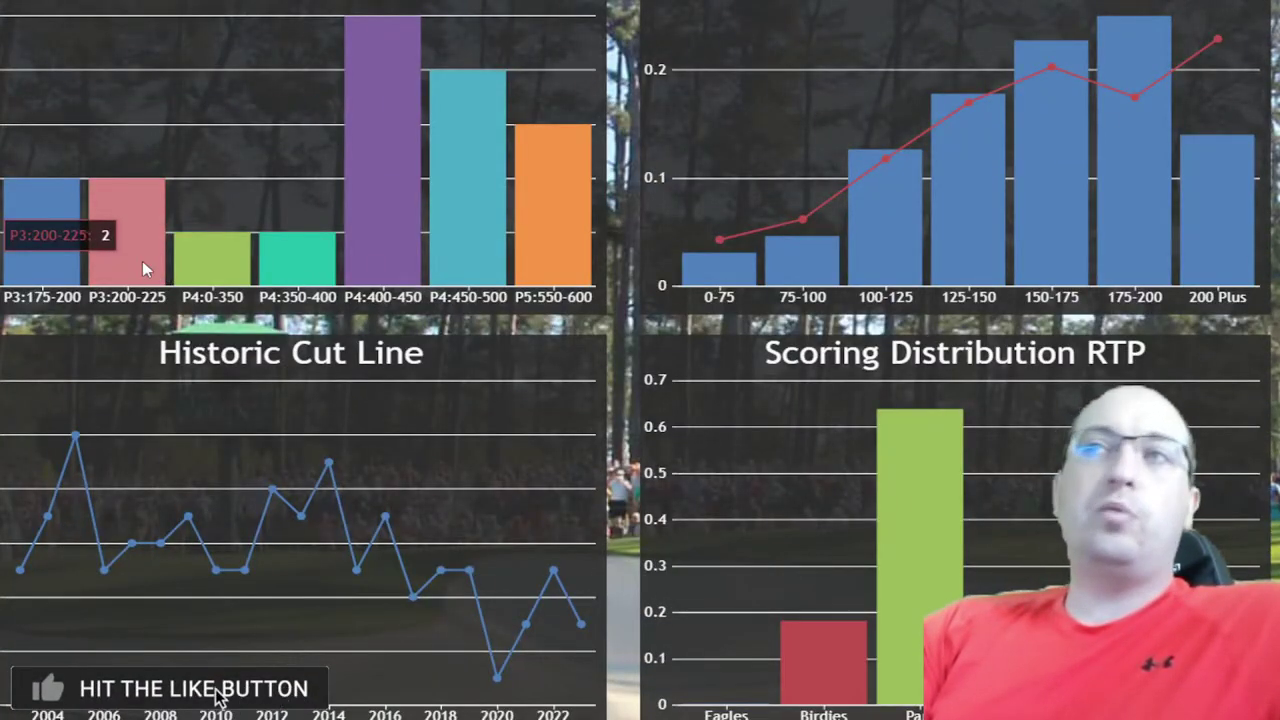
scroll(142, 265, up, 15)
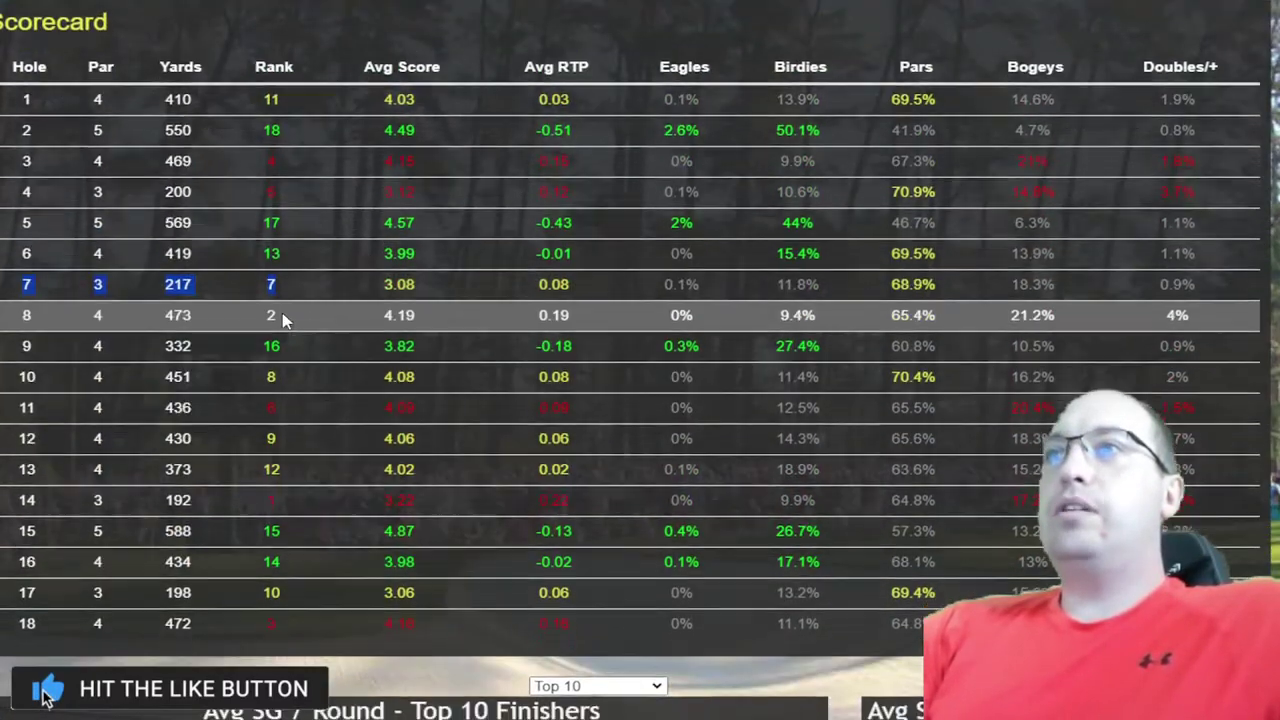
- Highlight par-3 holes 14 and 17 in the scorecard and compare them with the Hole Composition chart
scroll(283, 318, down, 3)
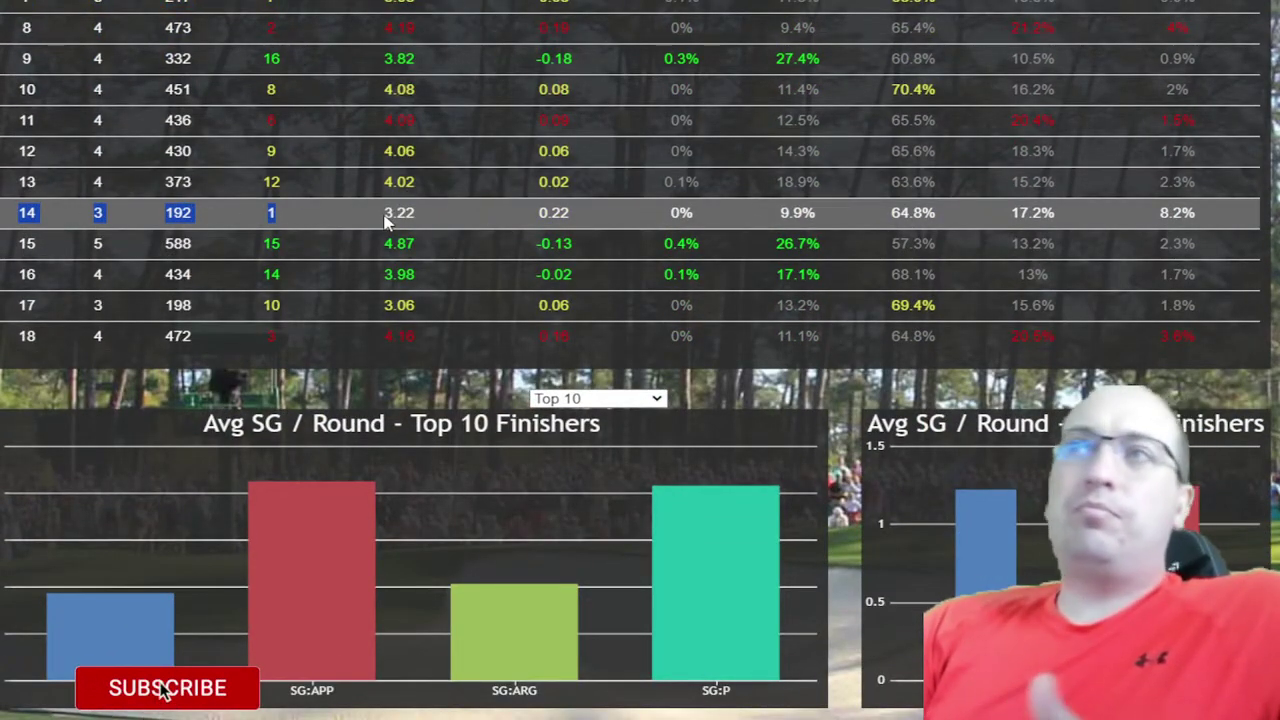
drag(16, 305, 130, 305)
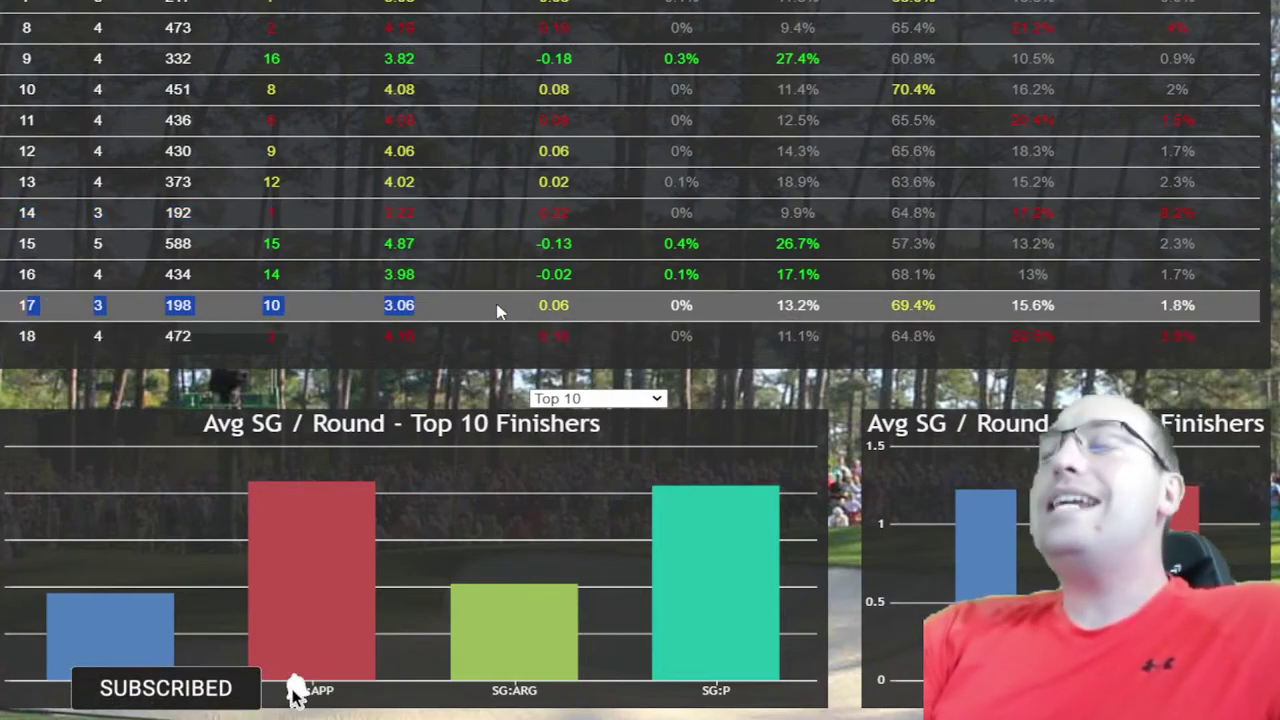
drag(497, 311, 1062, 310)
scroll(210, 655, down, 11)
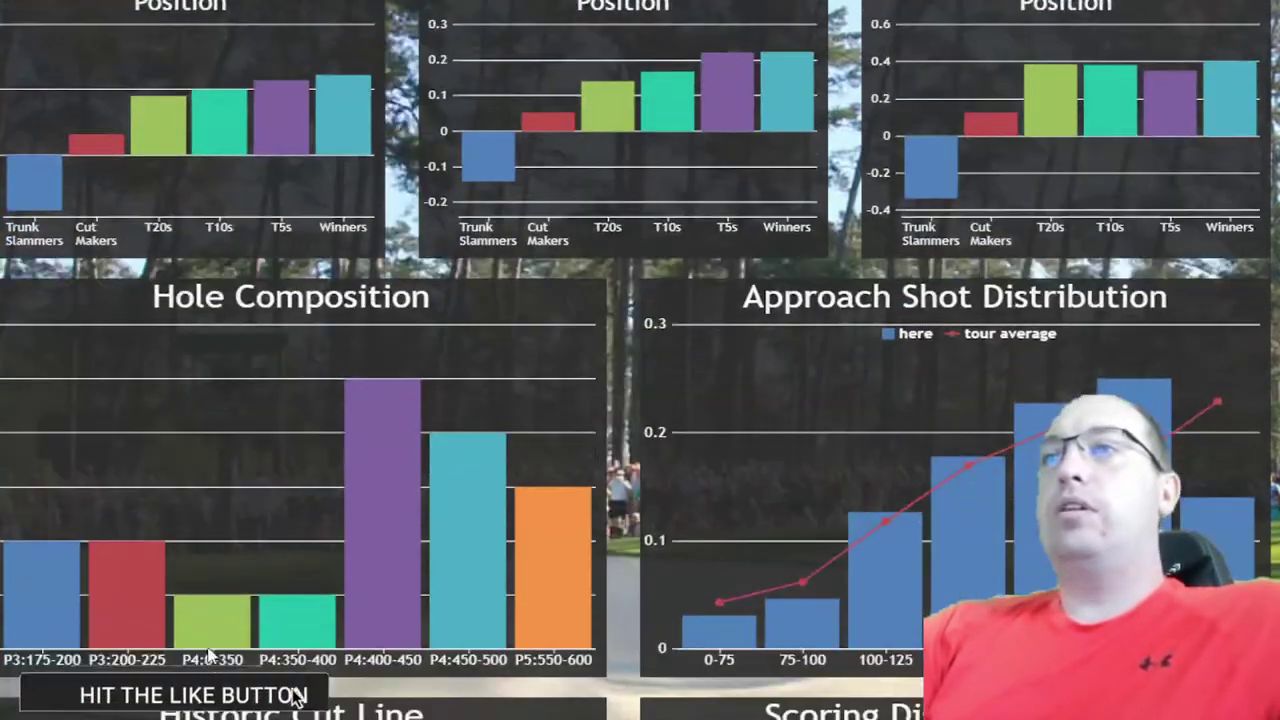
scroll(210, 655, down, 2)
scroll(379, 284, up, 13)
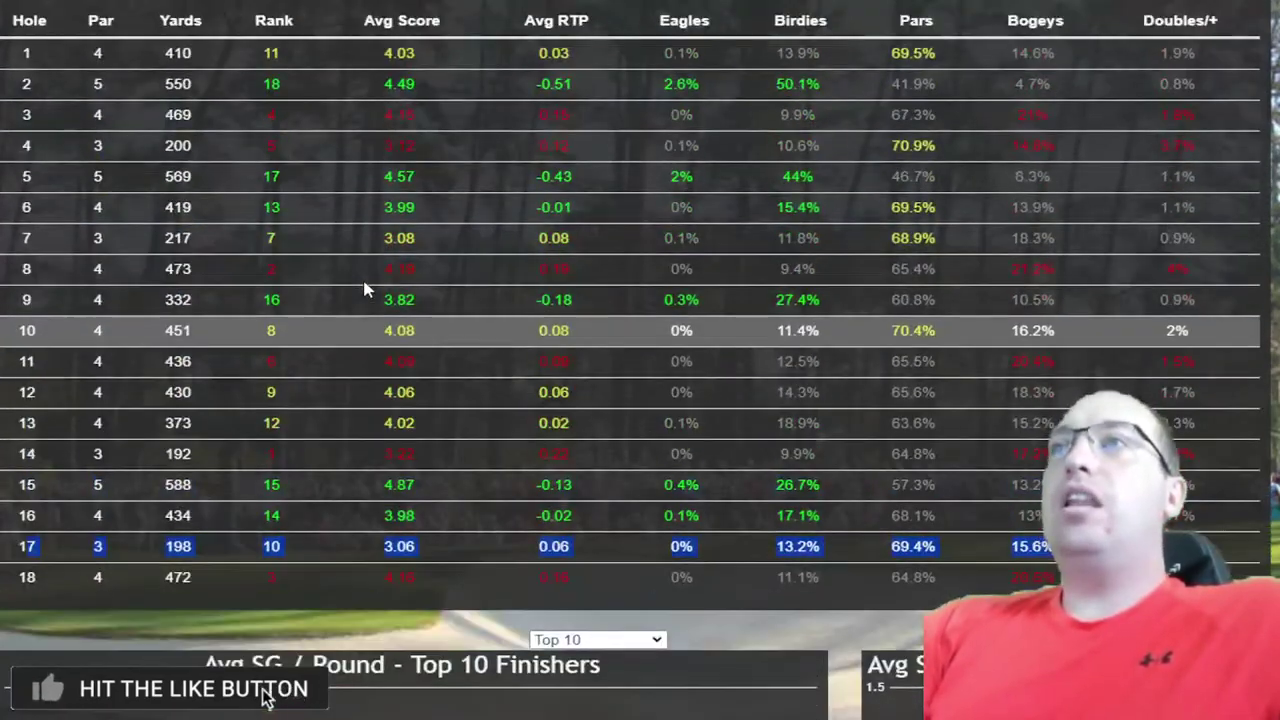
scroll(363, 300, up, 1)
scroll(350, 380, down, 1)
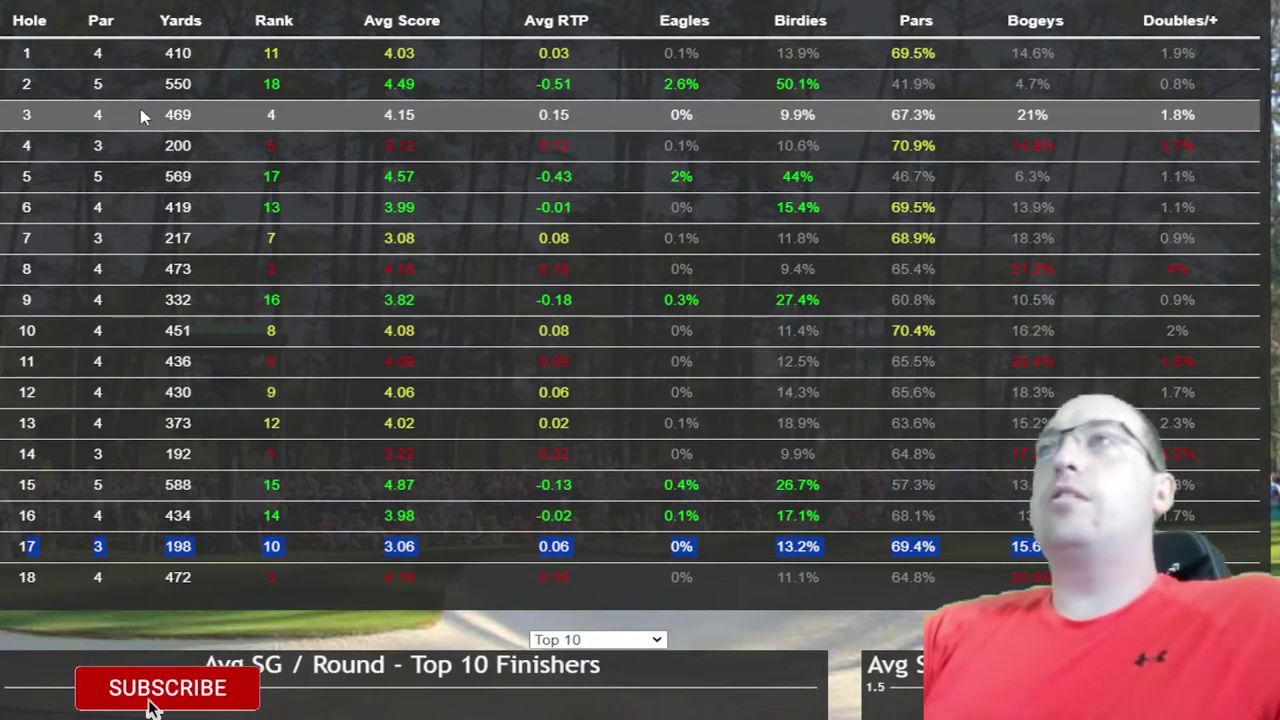
- Rank the field in the Par 3 Scoring model by SG: Par 3, best first, and choose another active model
scroll(120, 150, up, 1)
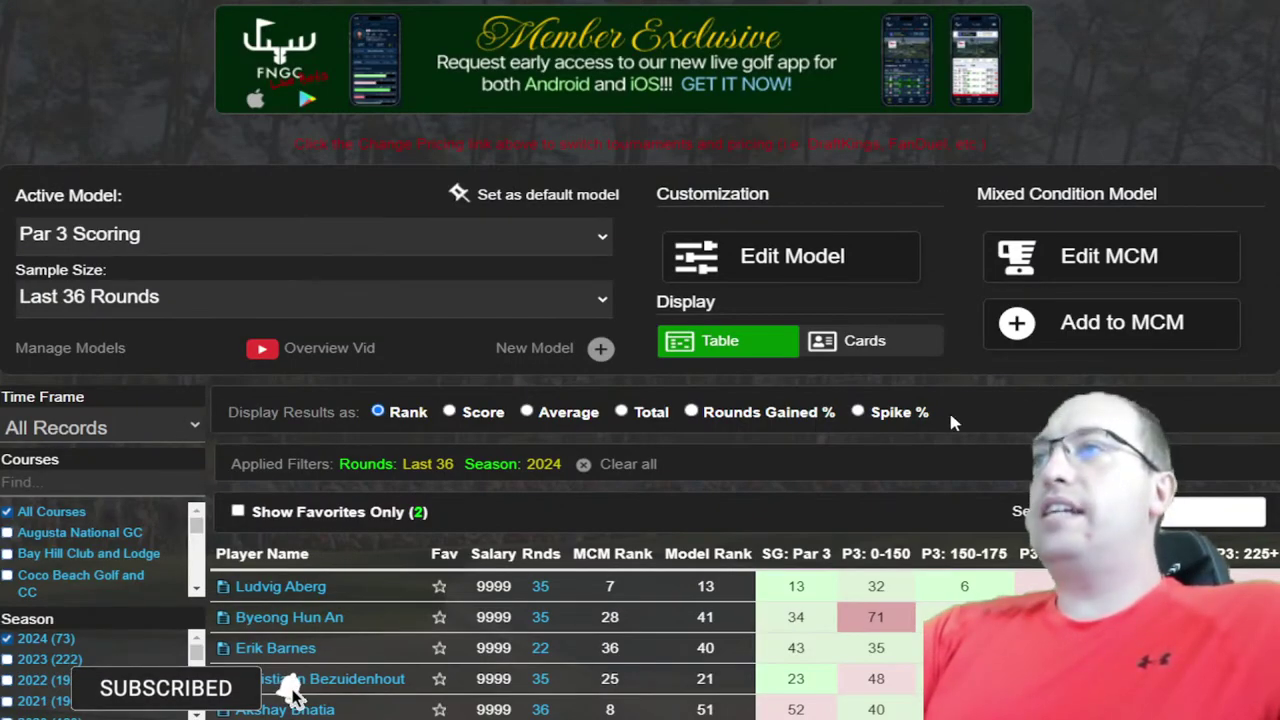
scroll(948, 422, down, 4)
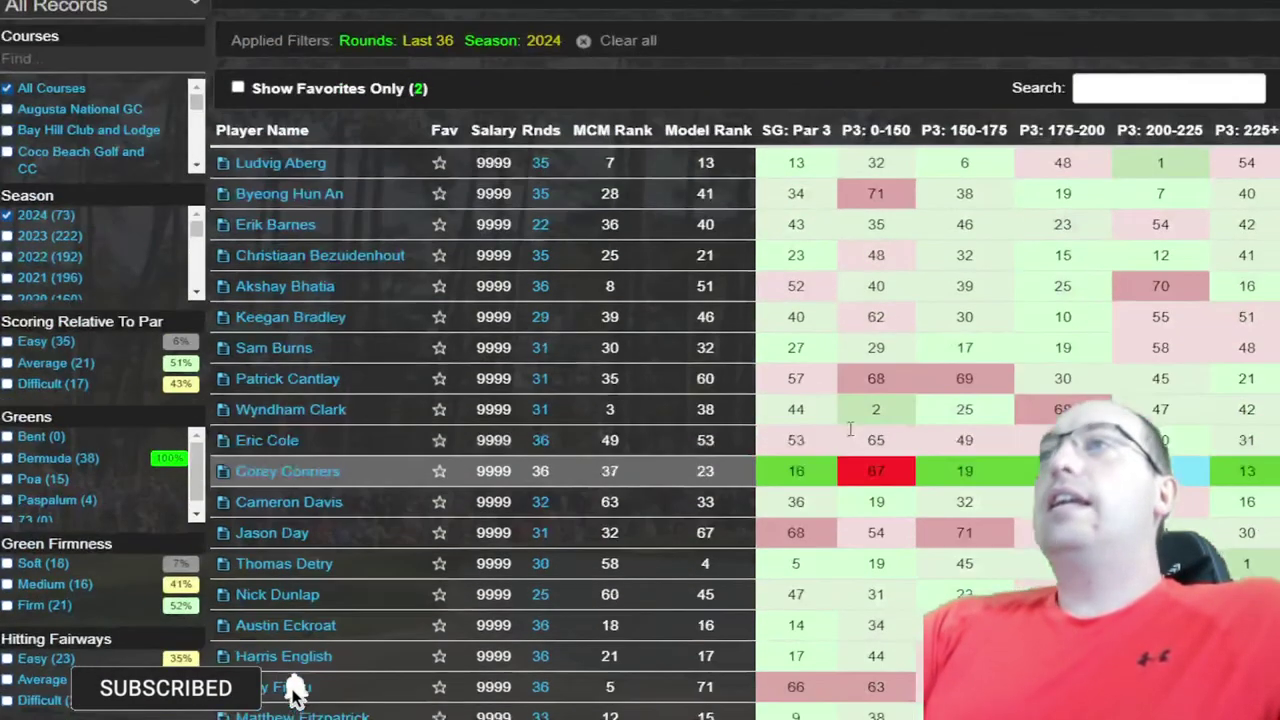
click(812, 131)
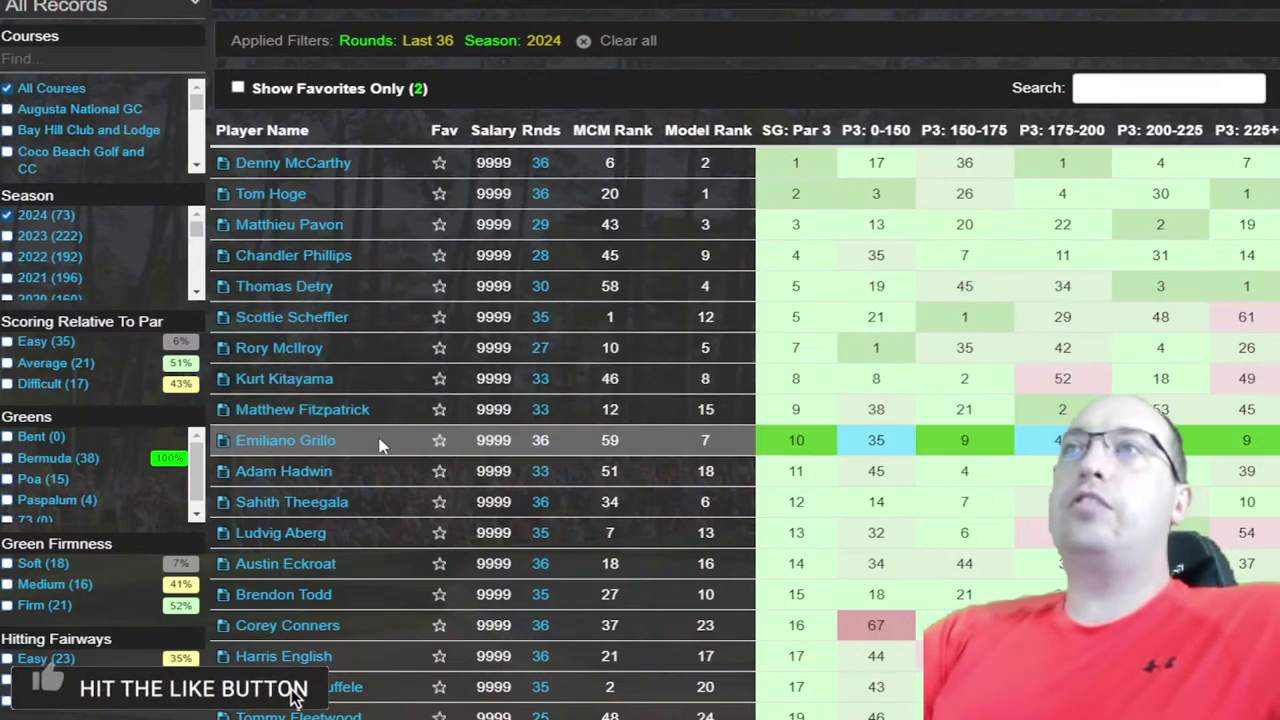
scroll(378, 444, up, 5)
click(158, 236)
click(157, 446)
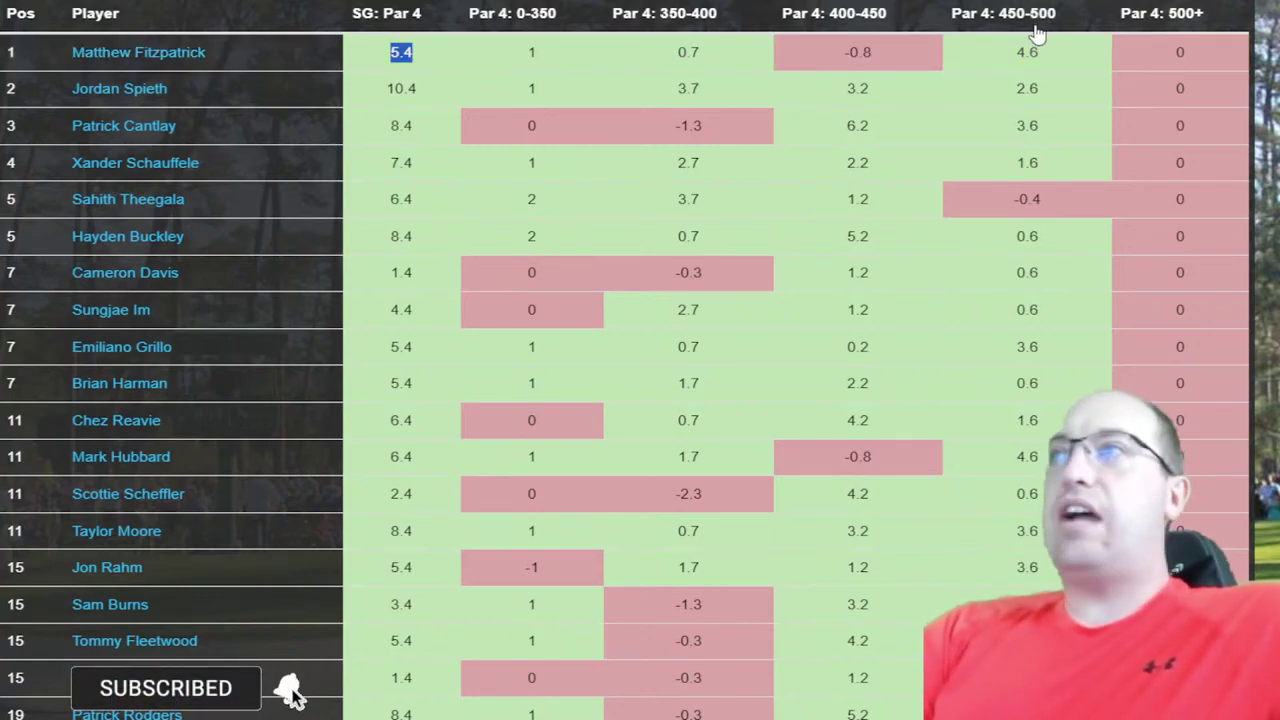
- Sort the par-4 results of Matthew Fitzpatrick's win by SG: Par 4, highest first, and highlight Adam Scott's row
click(388, 16)
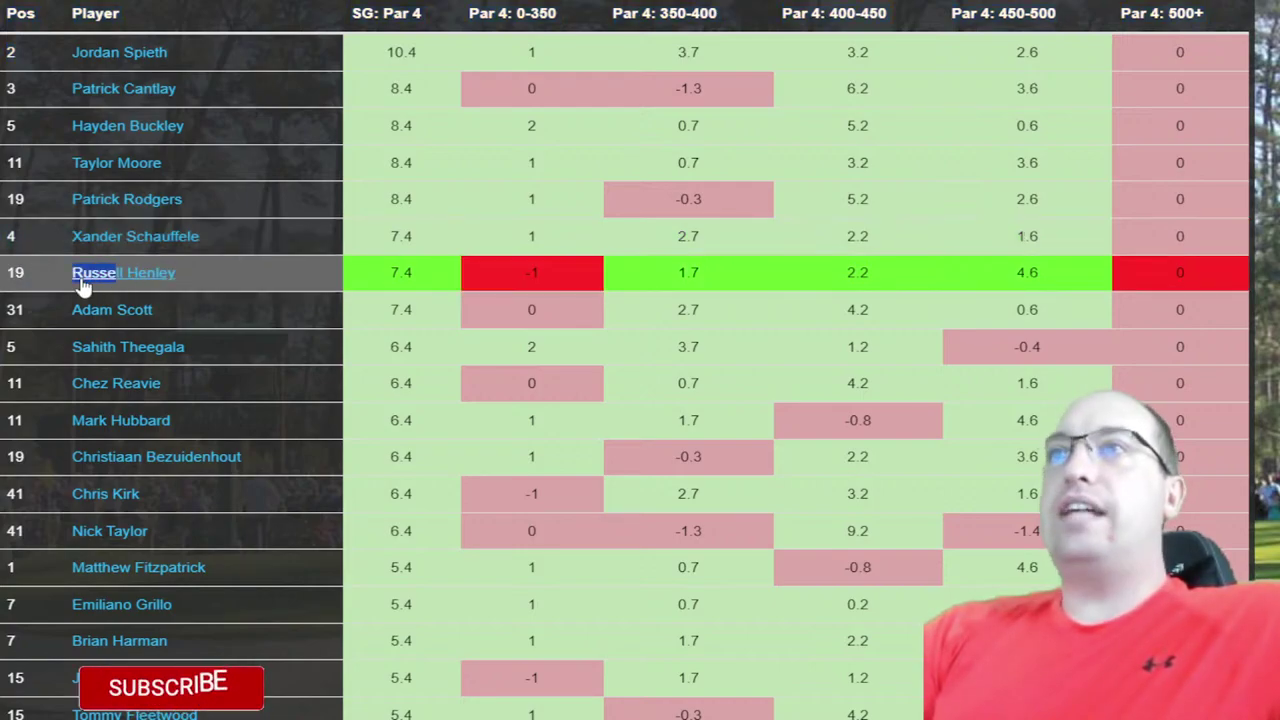
triple_click(248, 318)
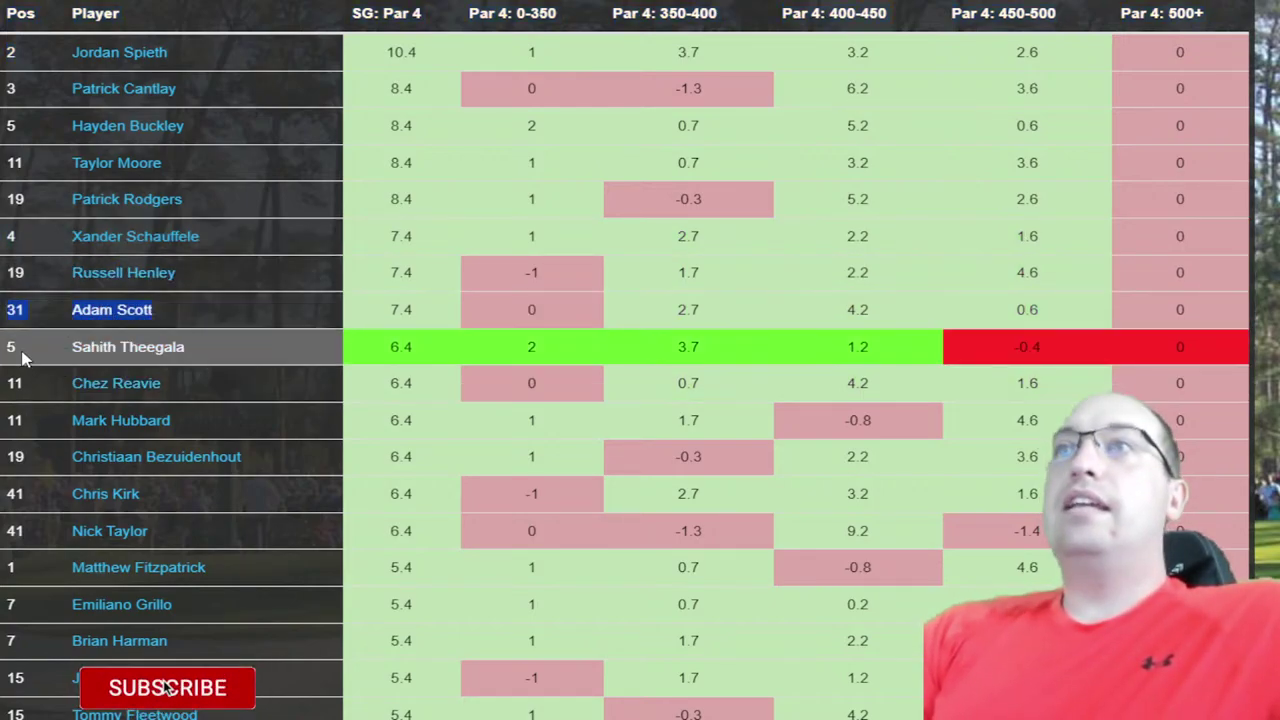
scroll(189, 371, down, 1)
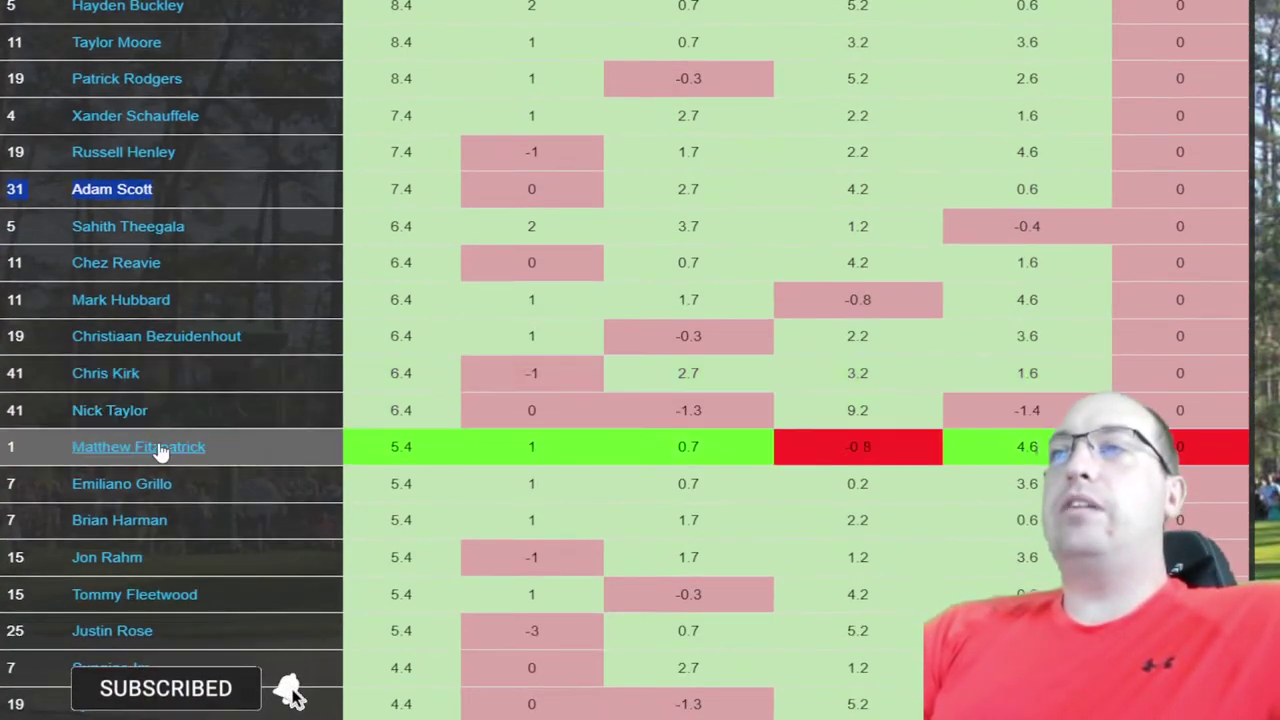
scroll(170, 418, up, 1)
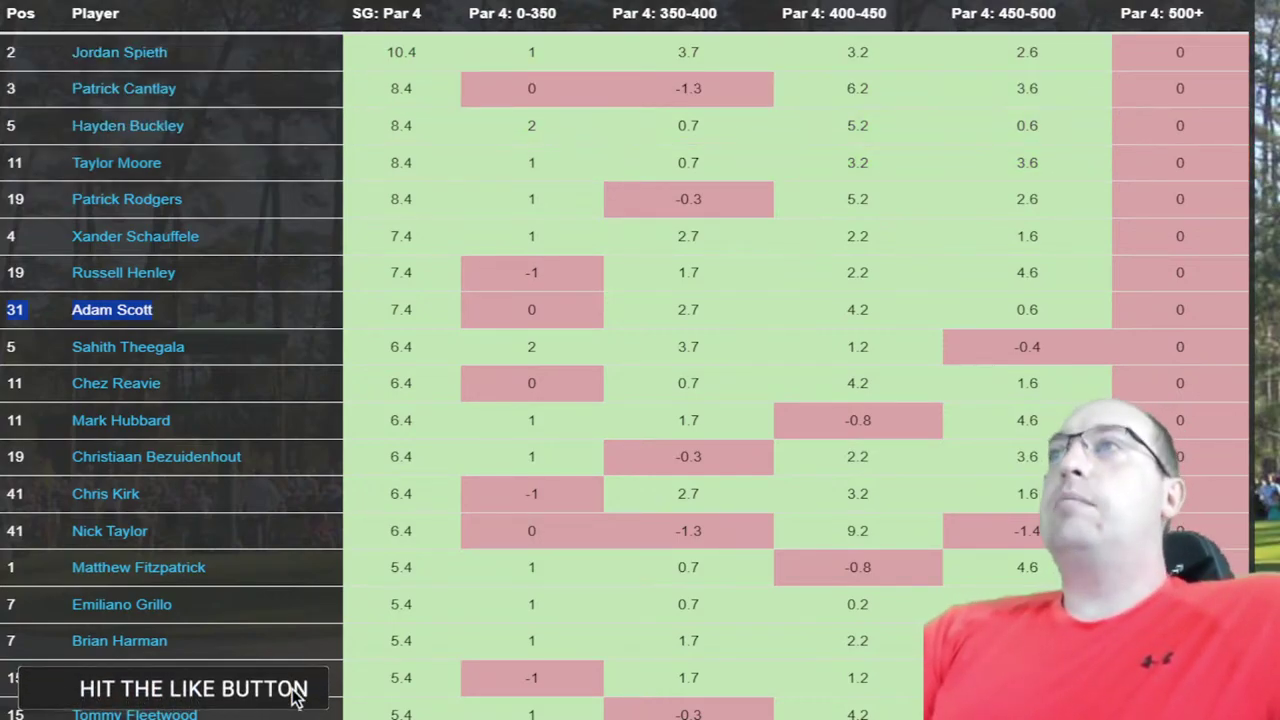
- Sort the par-4 results by Par 4: 0-350 and by Par 4: 350-400 in turn, highest first
click(540, 12)
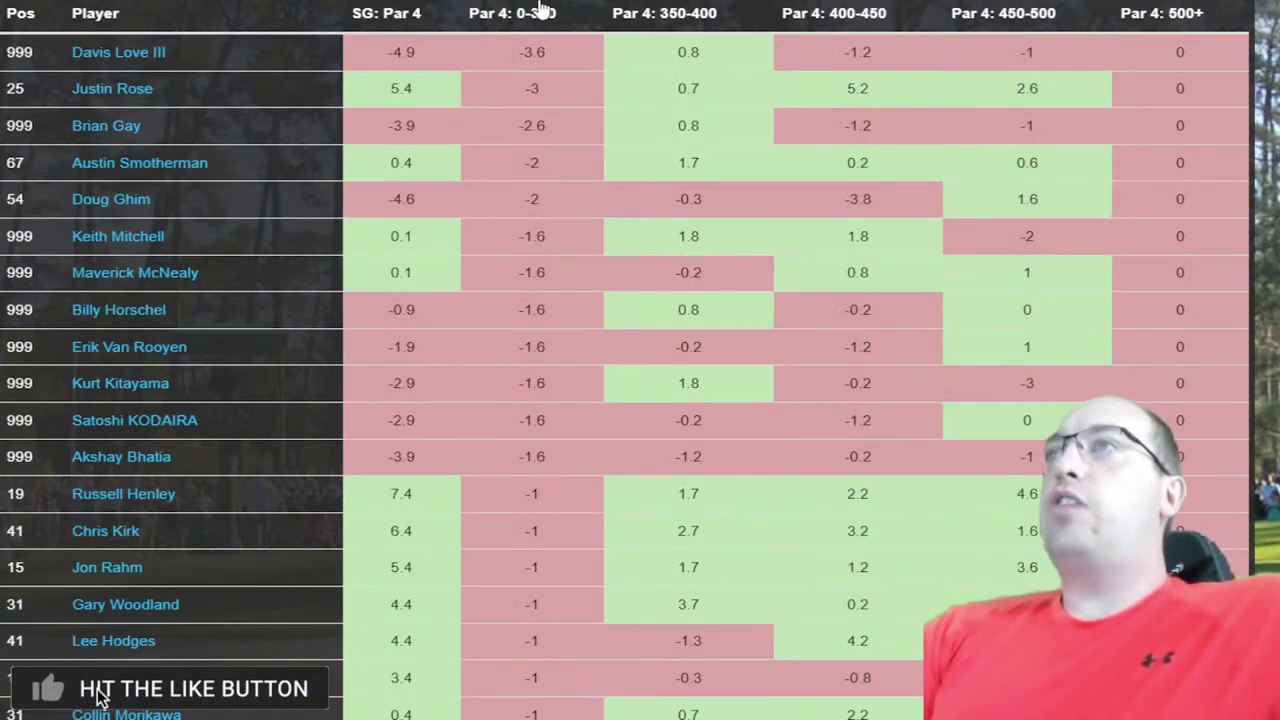
click(540, 12)
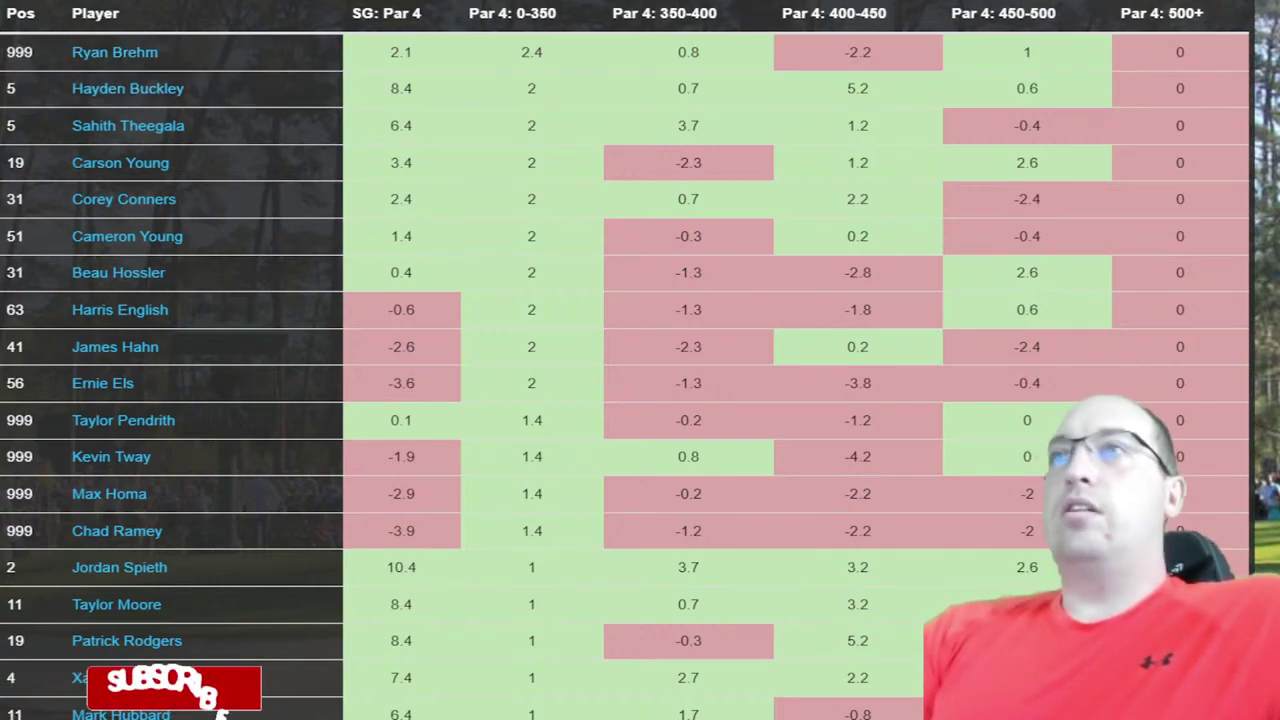
click(700, 14)
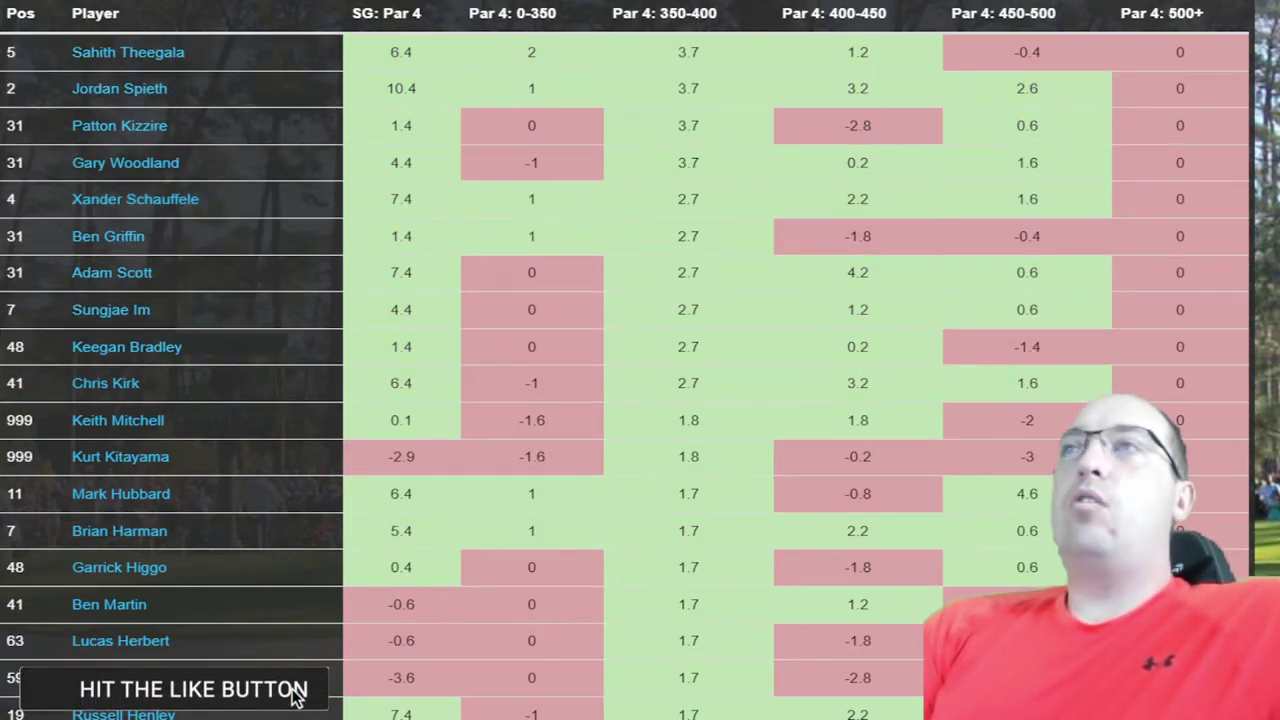
- Sort the par-4 results by Par 4: 400-450, highest first, and highlight the rows from Patrick Cantlay to Adam Scott
click(840, 18)
click(840, 18)
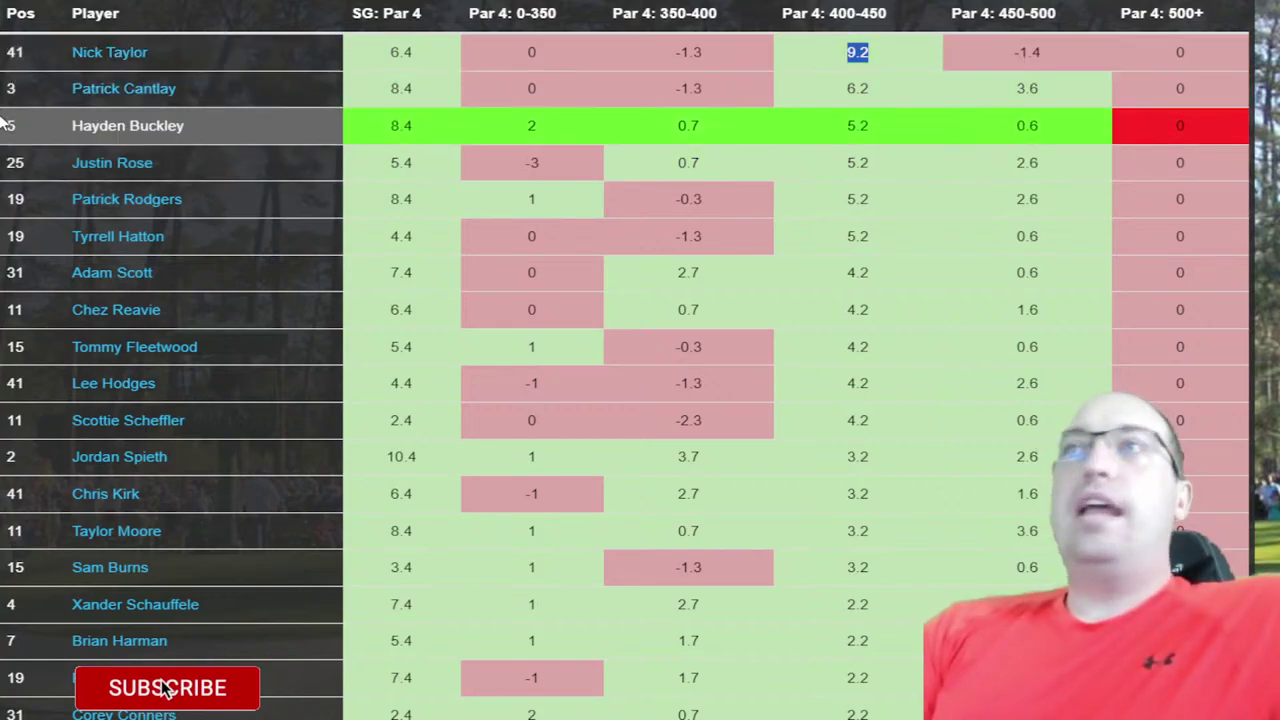
drag(5, 90, 198, 278)
- Sort by Par 4: 450-500, highest first, and highlight the rows from Matt Kuchar to Emiliano Grillo and Stewart Cink's row
click(1003, 38)
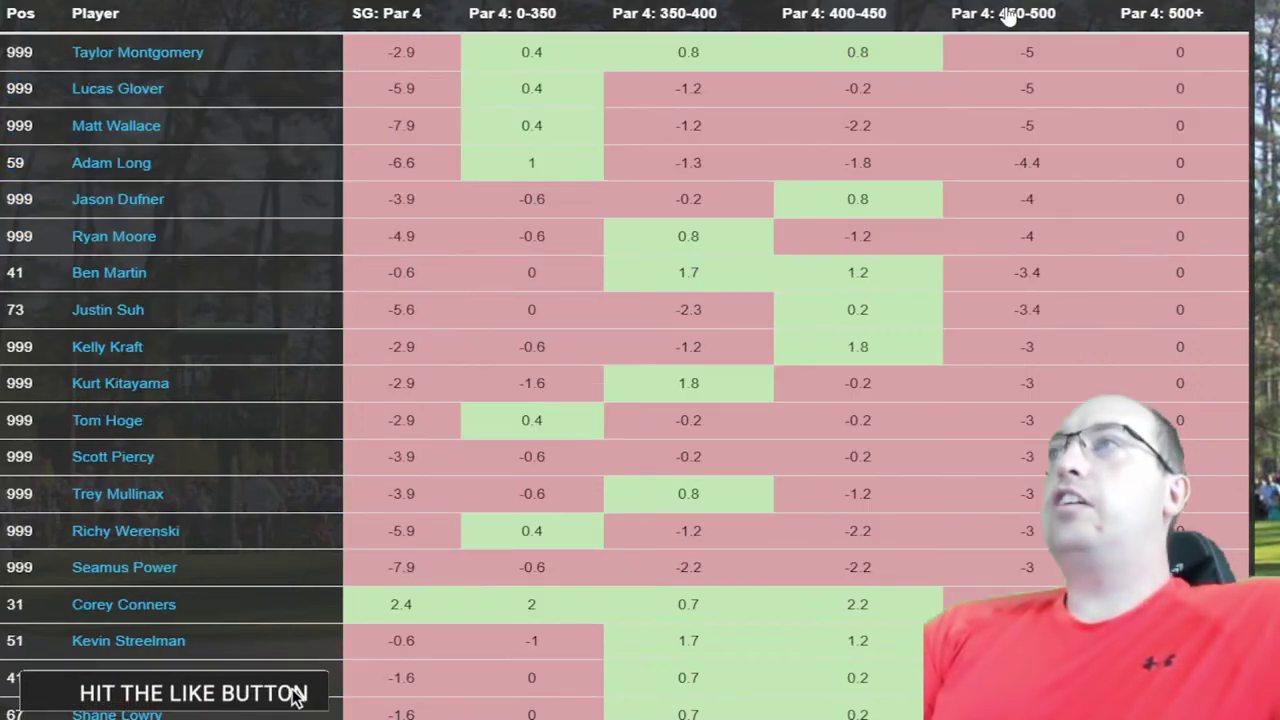
click(1004, 40)
drag(1020, 38, 15, 312)
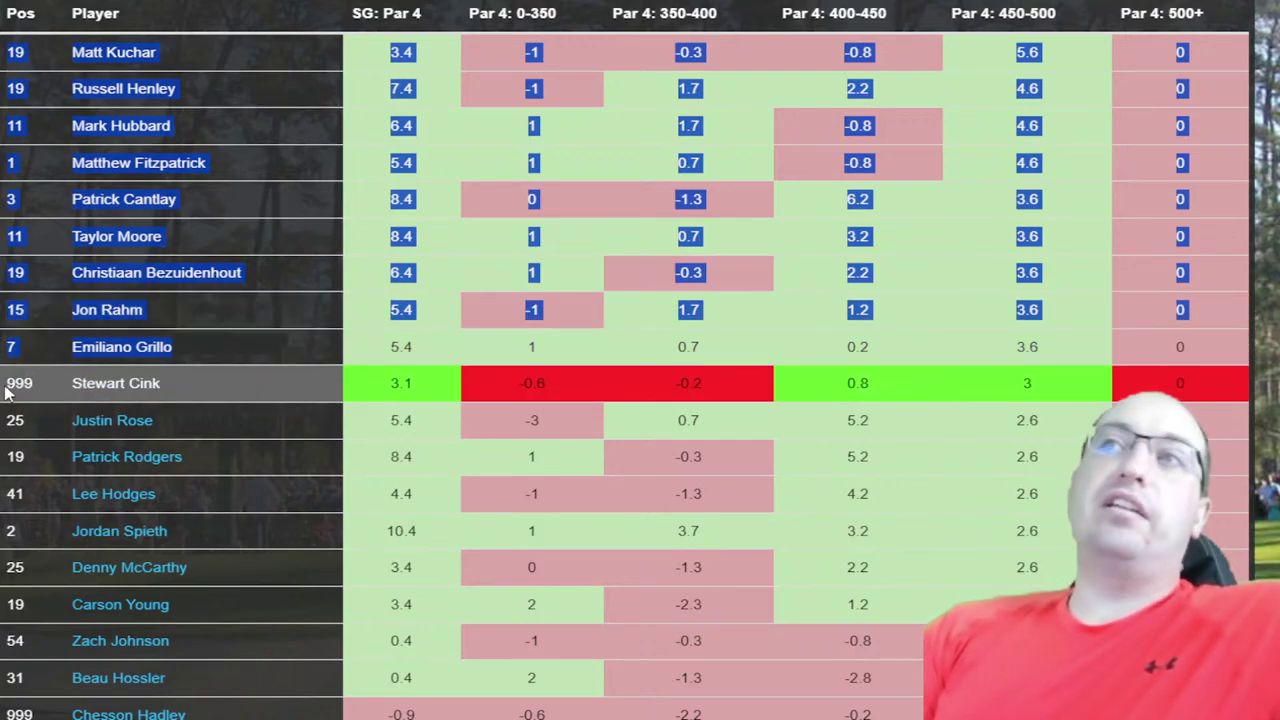
drag(8, 393, 1068, 397)
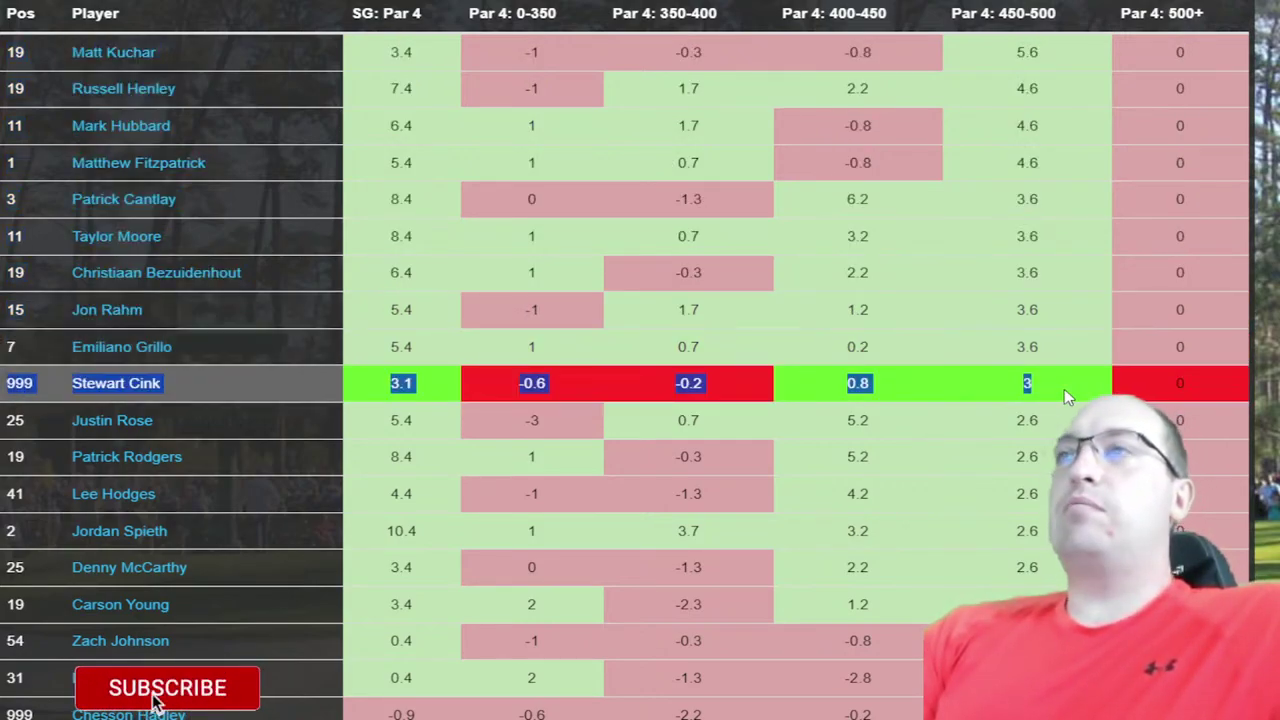
- Show the Par 4 Efficiency results of Jordan Spieth's 2022 win and highlight the rows from Spieth to Scott Piercy
click(436, 3)
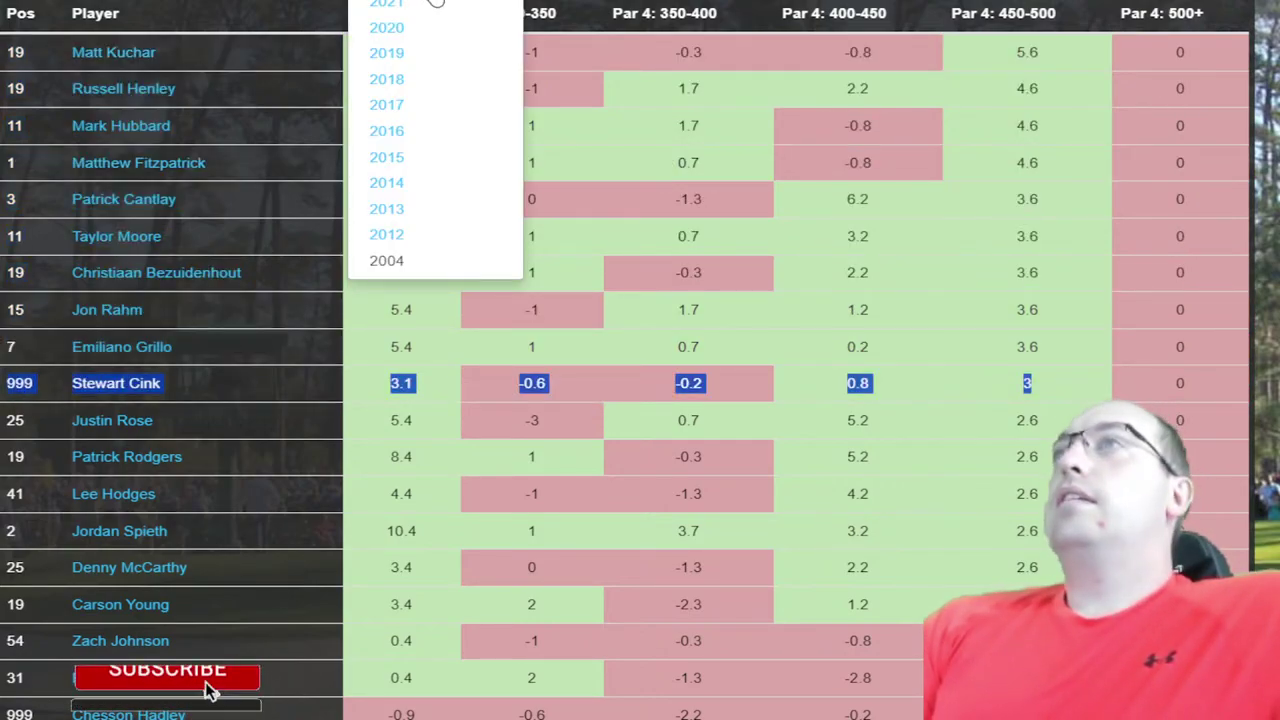
click(436, 5)
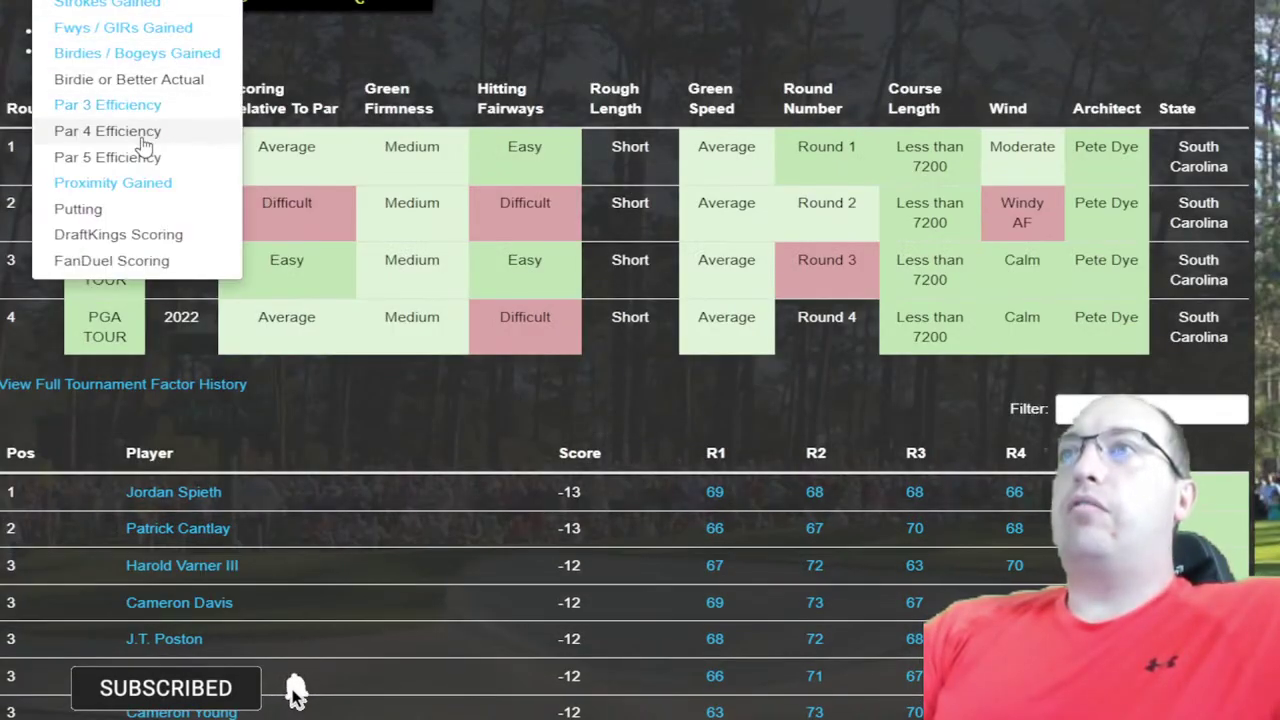
click(143, 140)
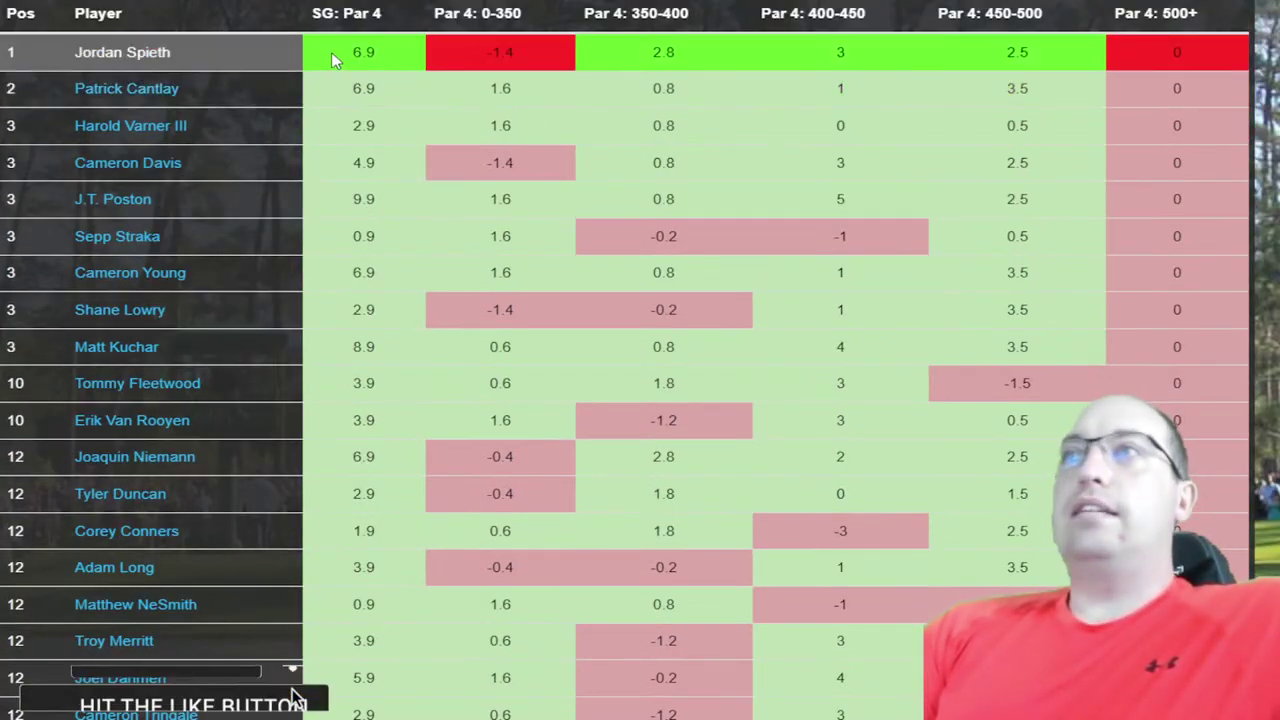
mouse_move(334, 52)
mouse_down()
mouse_move(387, 462)
mouse_move(295, 697)
mouse_up()
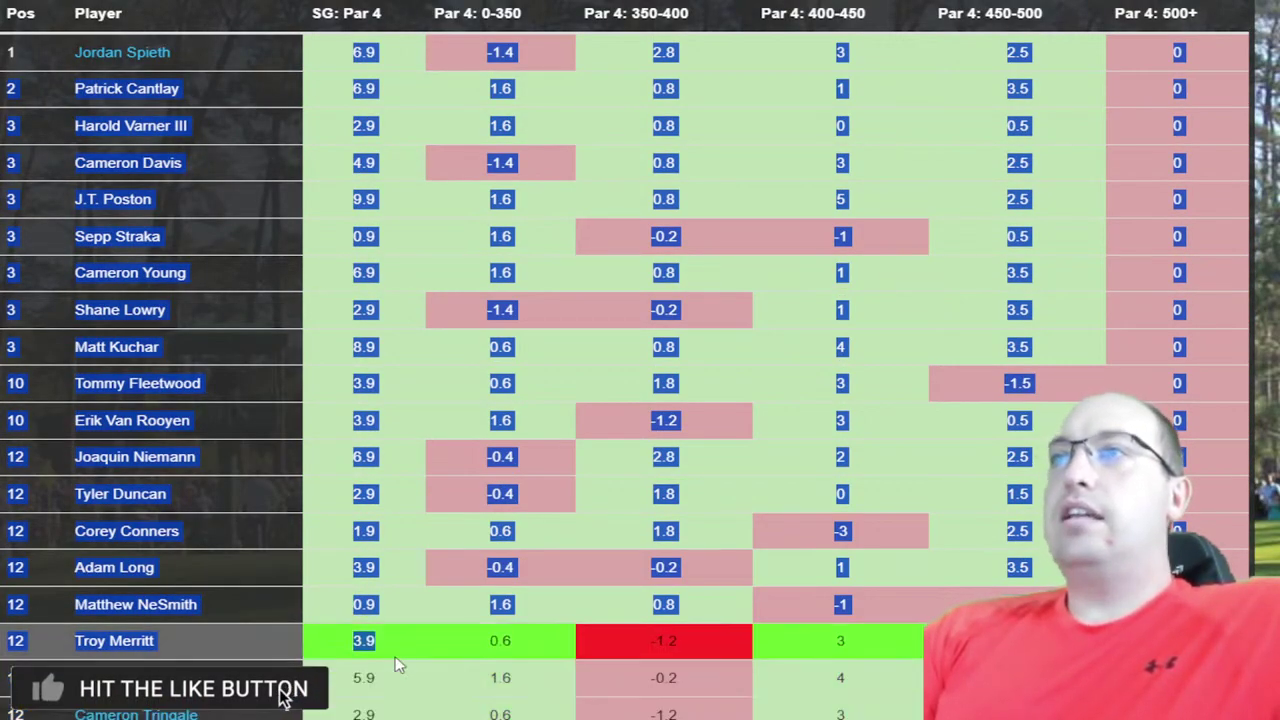
scroll(414, 370, down, 4)
scroll(405, 368, down, 2)
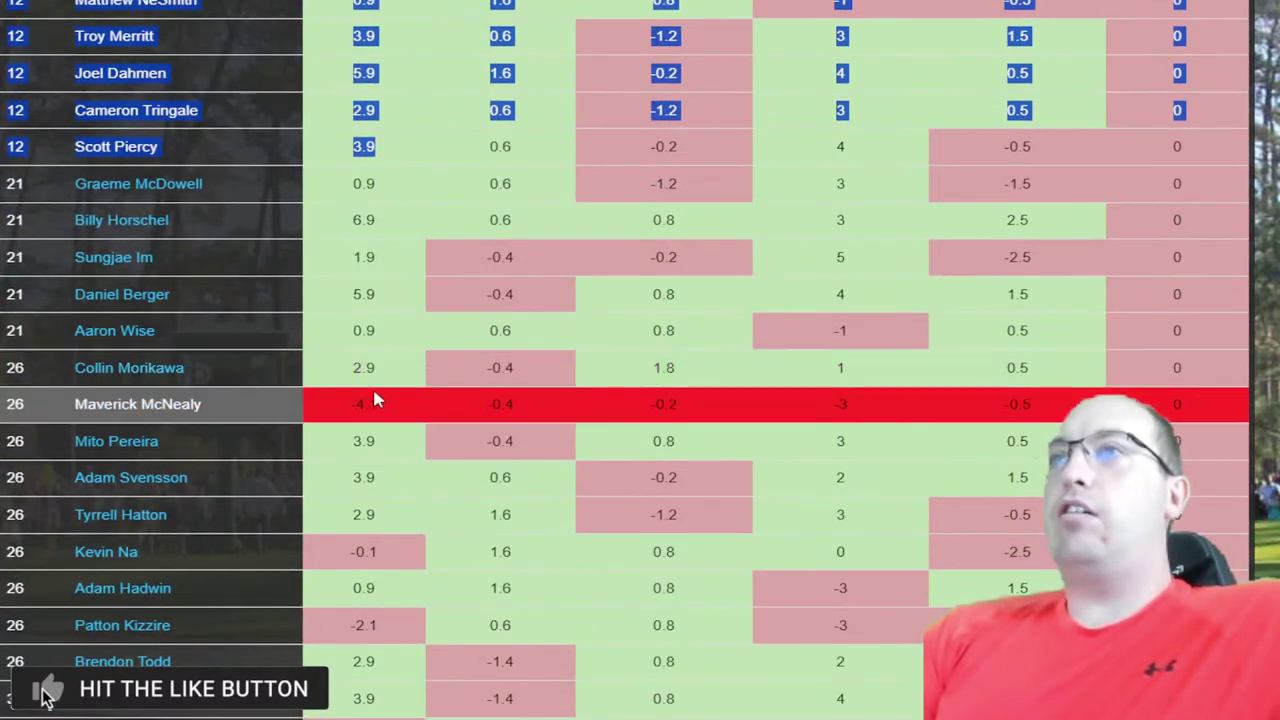
scroll(395, 271, up, 6)
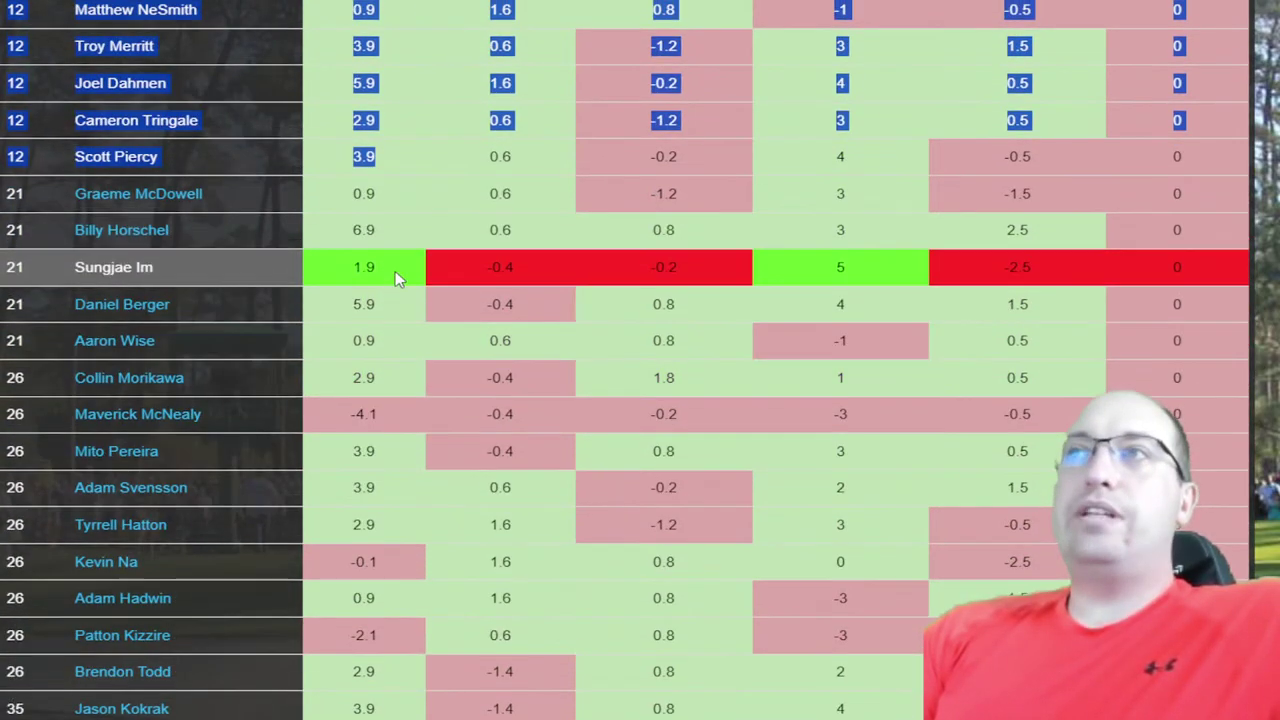
scroll(405, 245, up, 1)
click(957, 42)
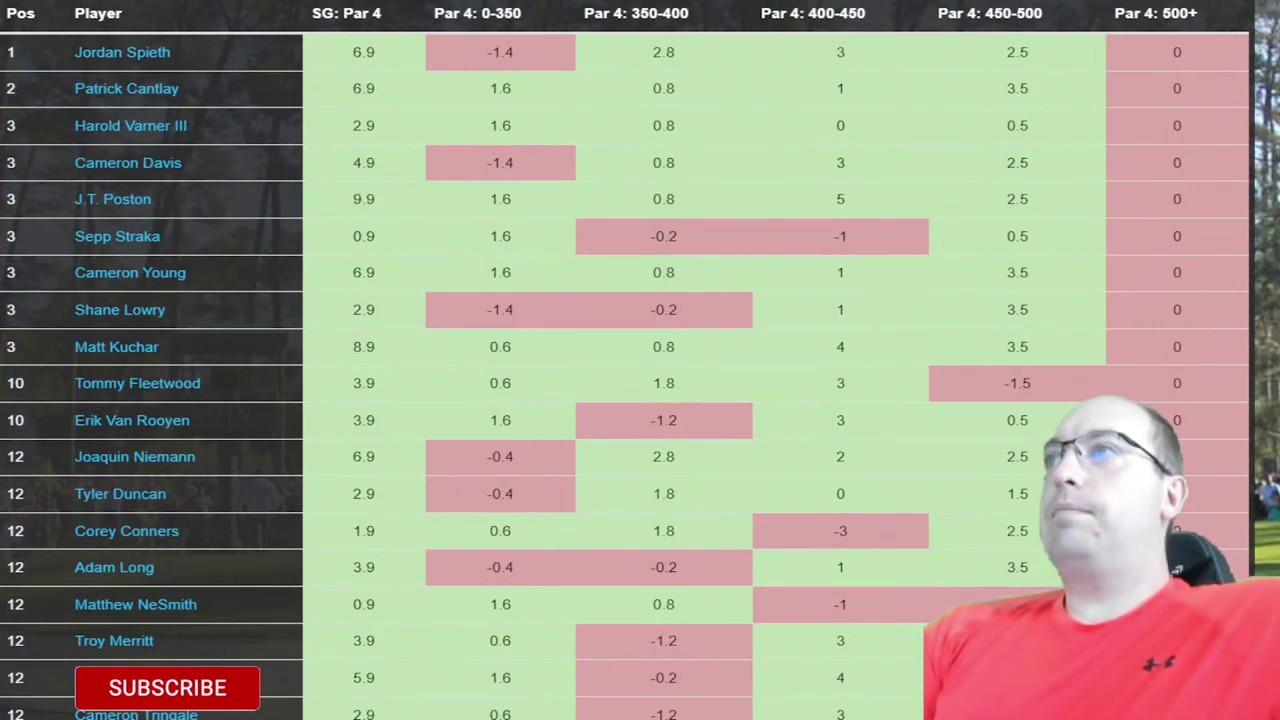
- Sort the 2022 results by SG: Par 4 and by Par 4: 400-450, highest first, and highlight the leading rows from Wyndham Clark down
click(348, 14)
click(348, 14)
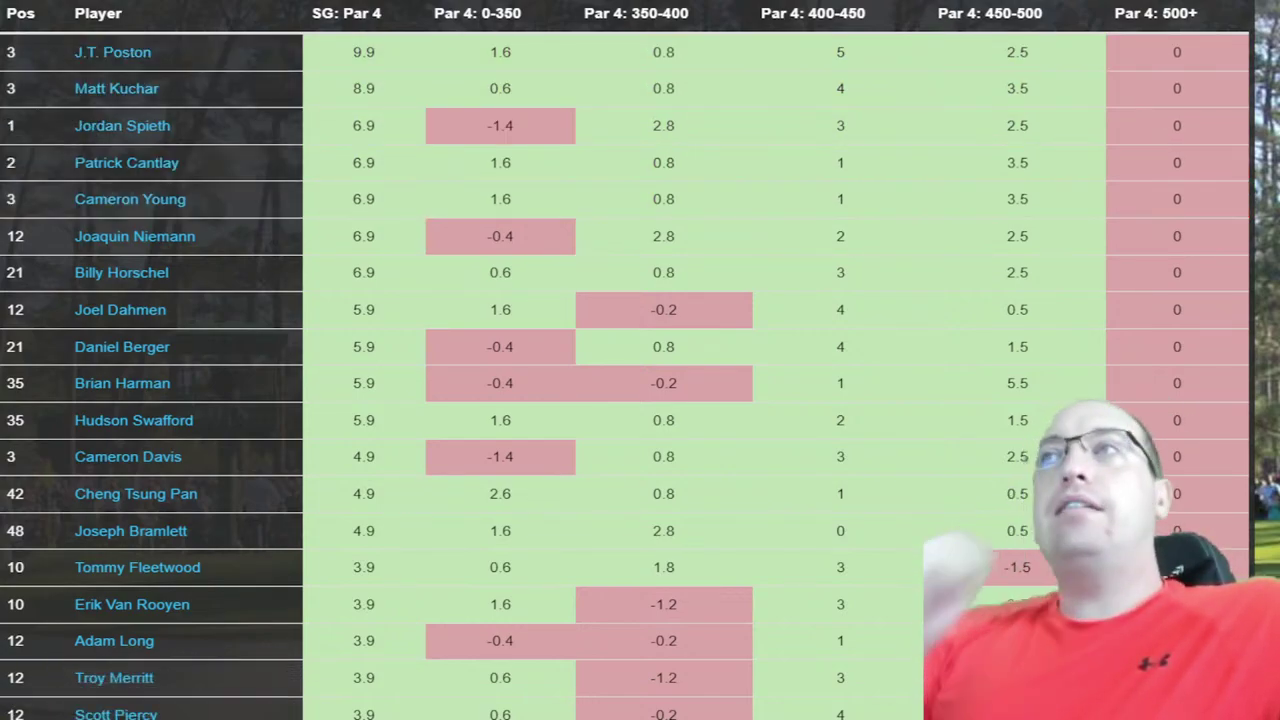
click(845, 12)
click(843, 14)
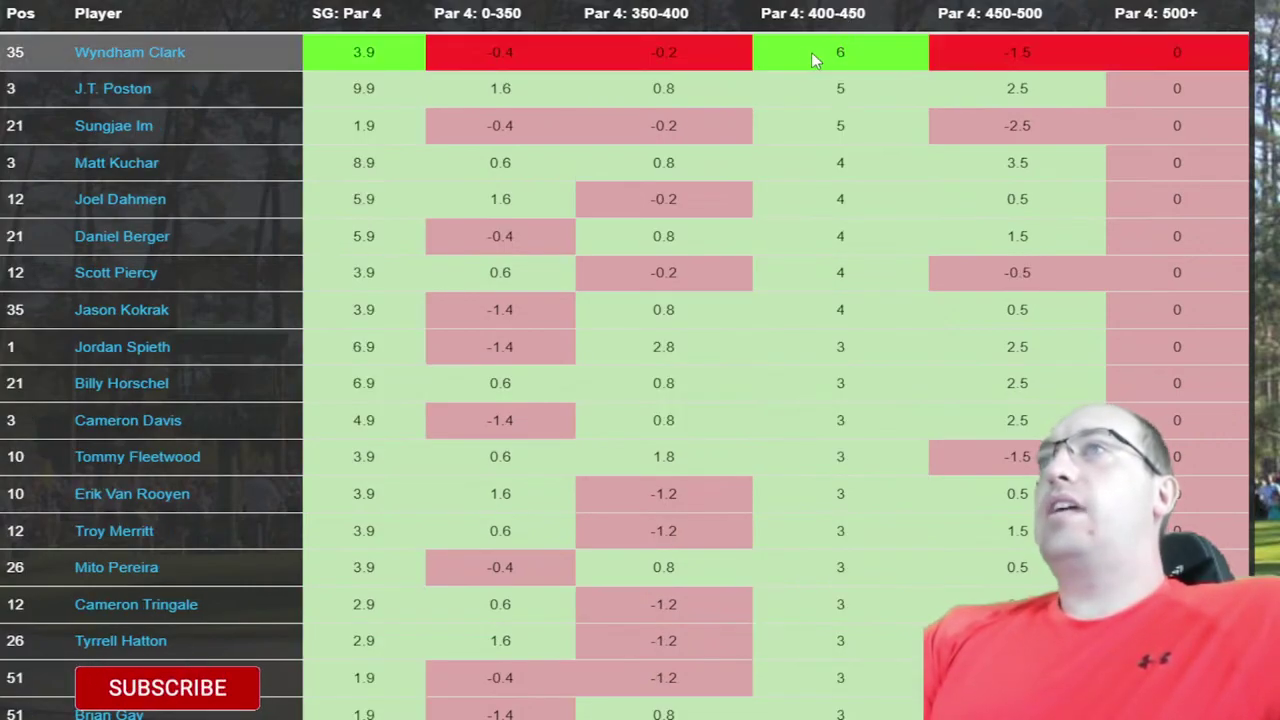
drag(816, 52, 878, 250)
- Sort the 2022 results by Par 4: 450-500, highest first, and restore position order
click(975, 15)
click(975, 16)
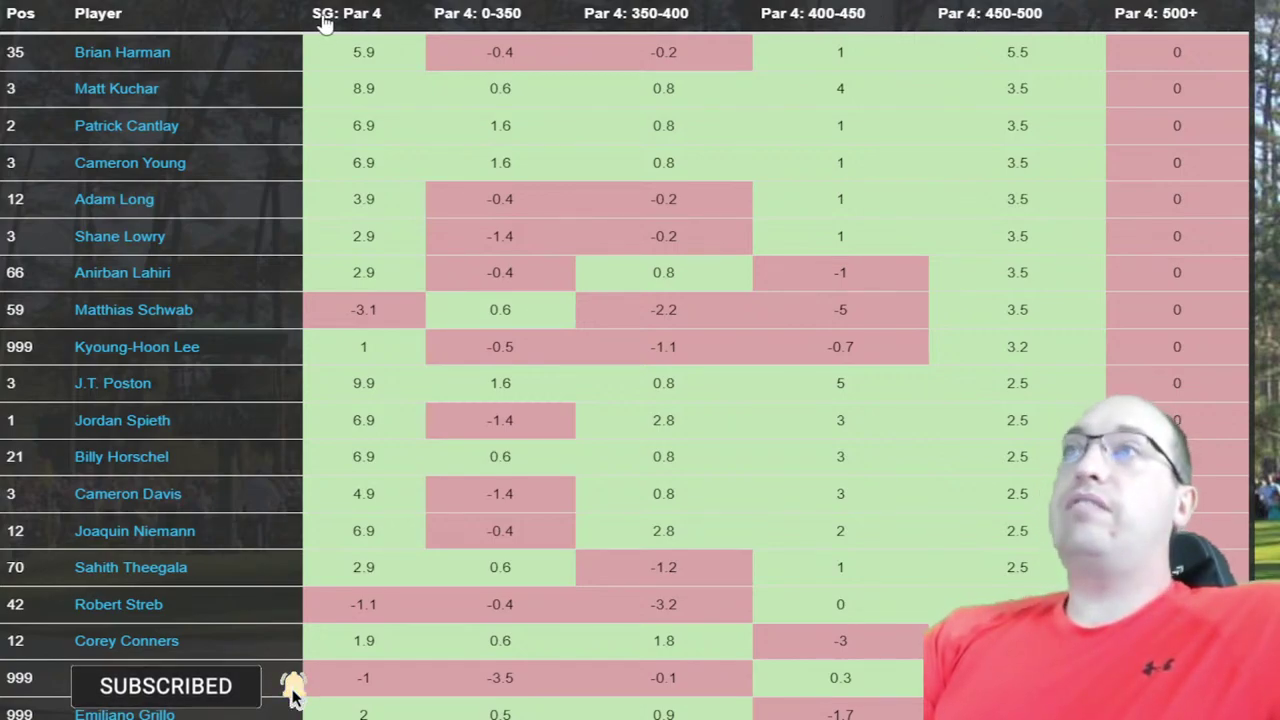
click(20, 13)
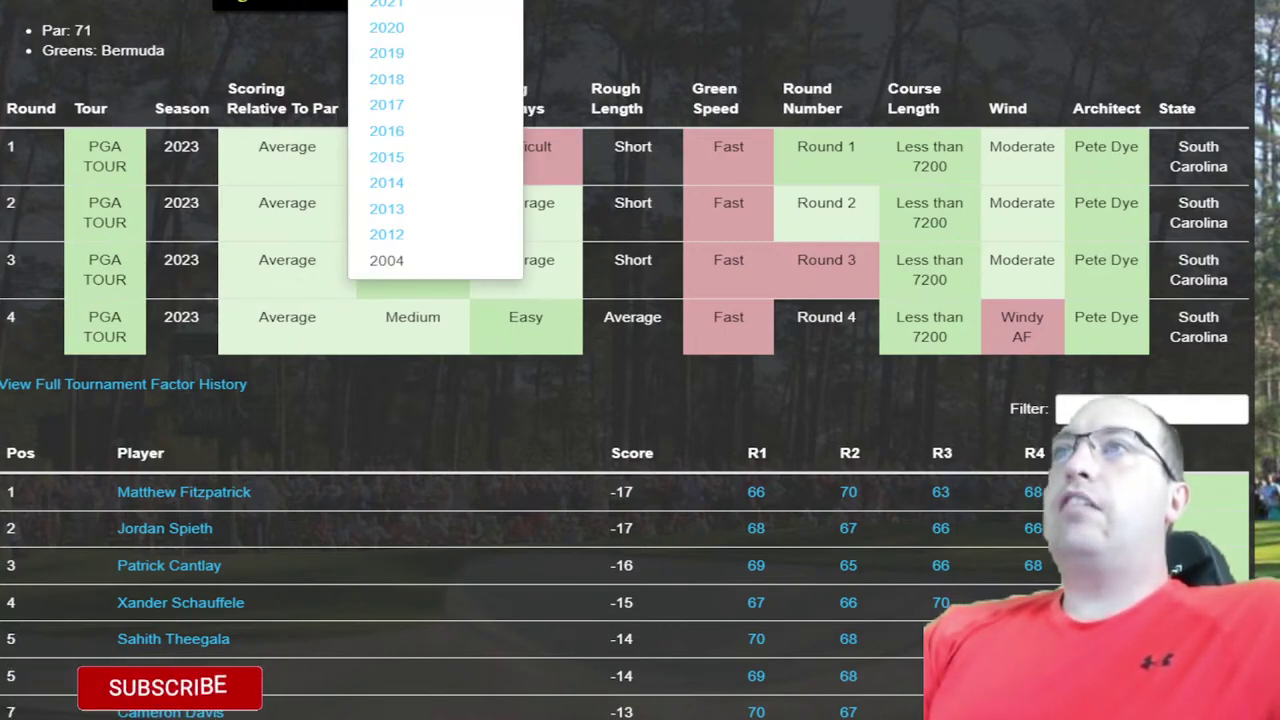
- Return to the Par 4 Scoring model for the current field and rank the golfers by SG: Par 4, best first
mouse_move(155, 3)
click(110, 157)
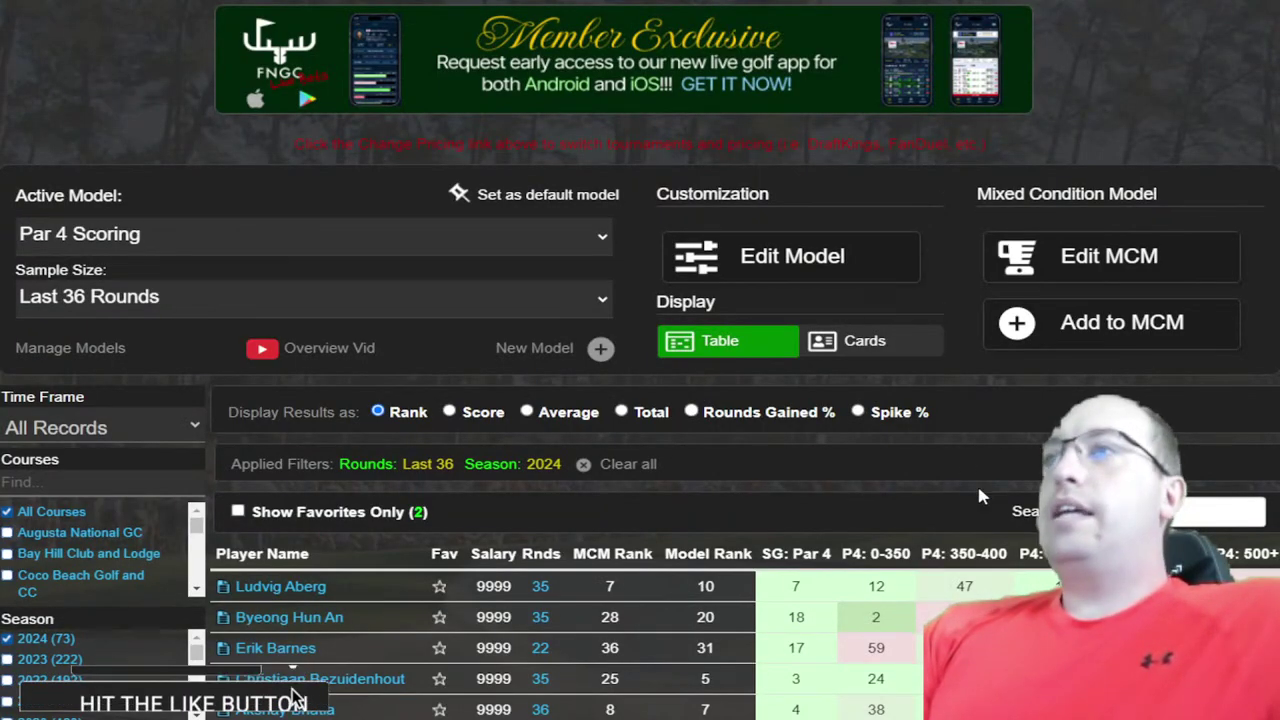
scroll(977, 482, down, 5)
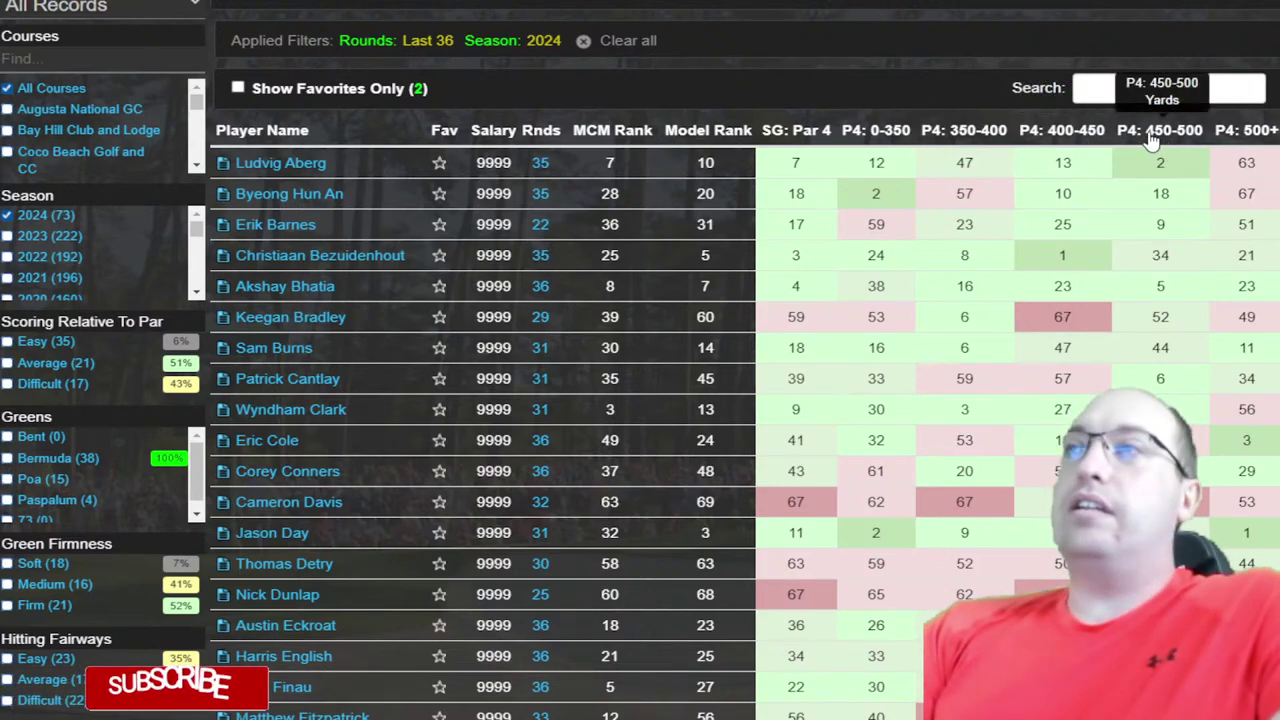
click(792, 135)
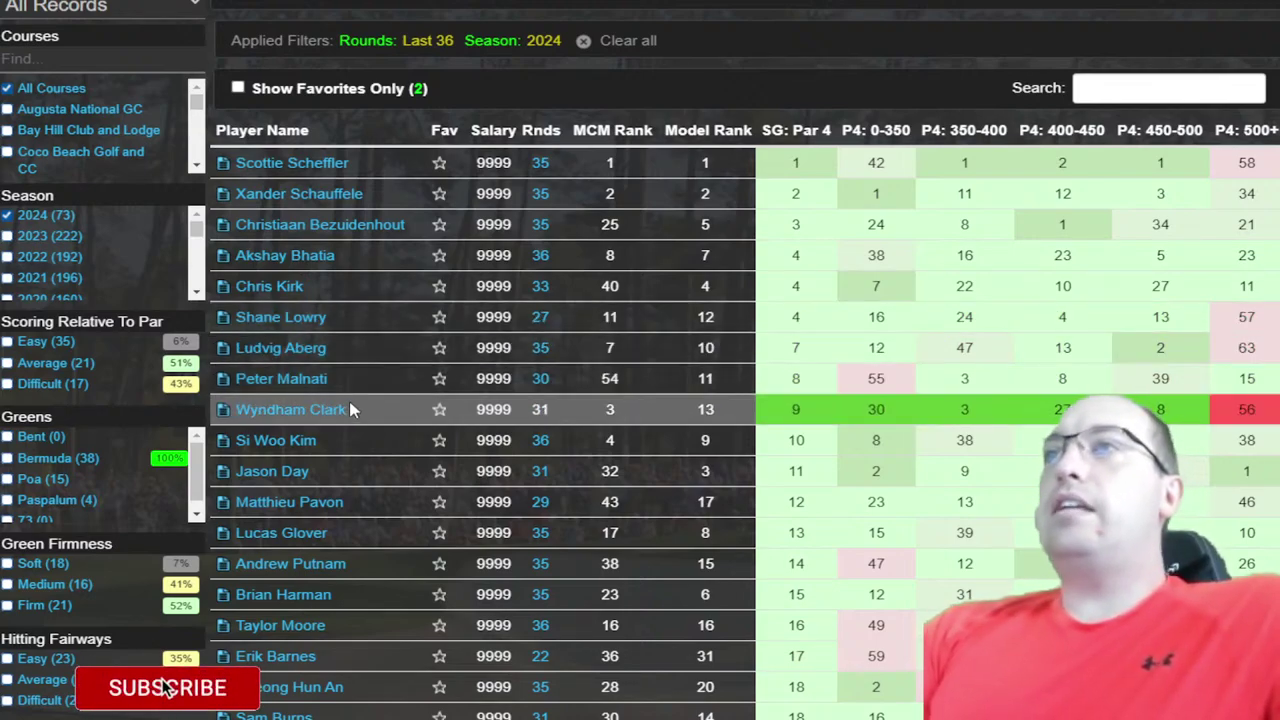
- Replace Par 4 Scoring with another active model for the field
scroll(414, 371, up, 4)
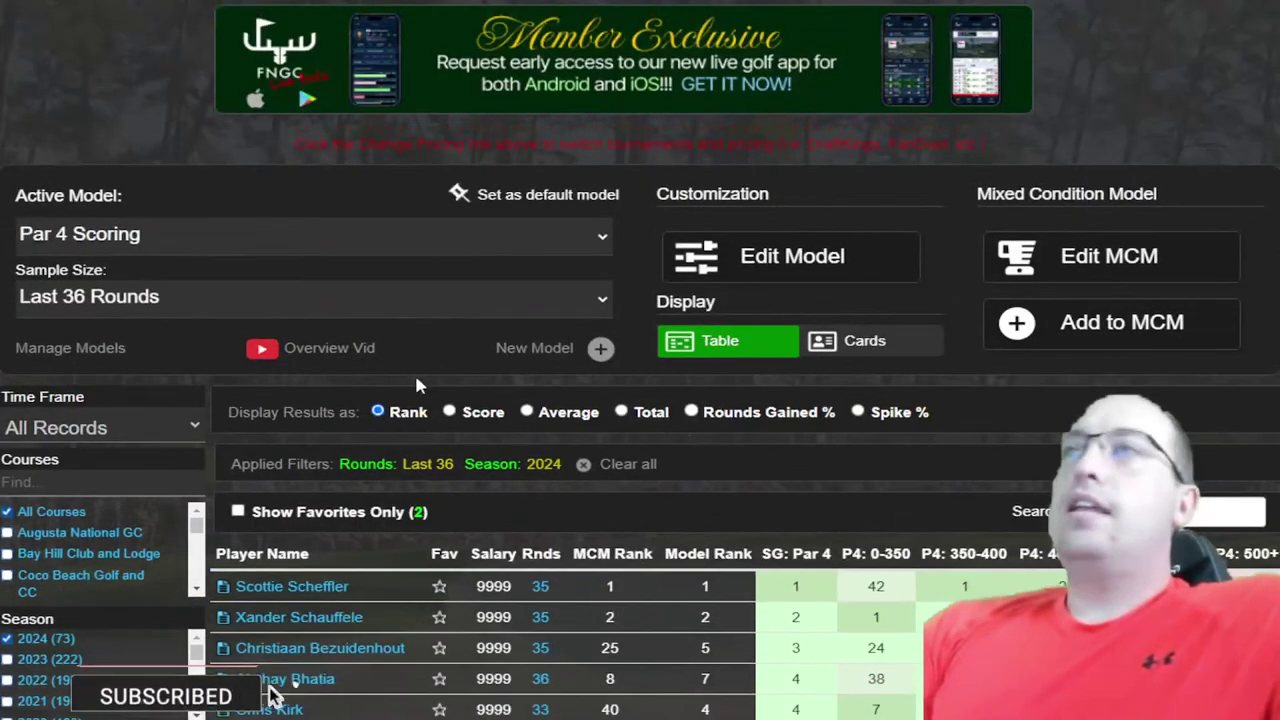
click(286, 240)
click(150, 470)
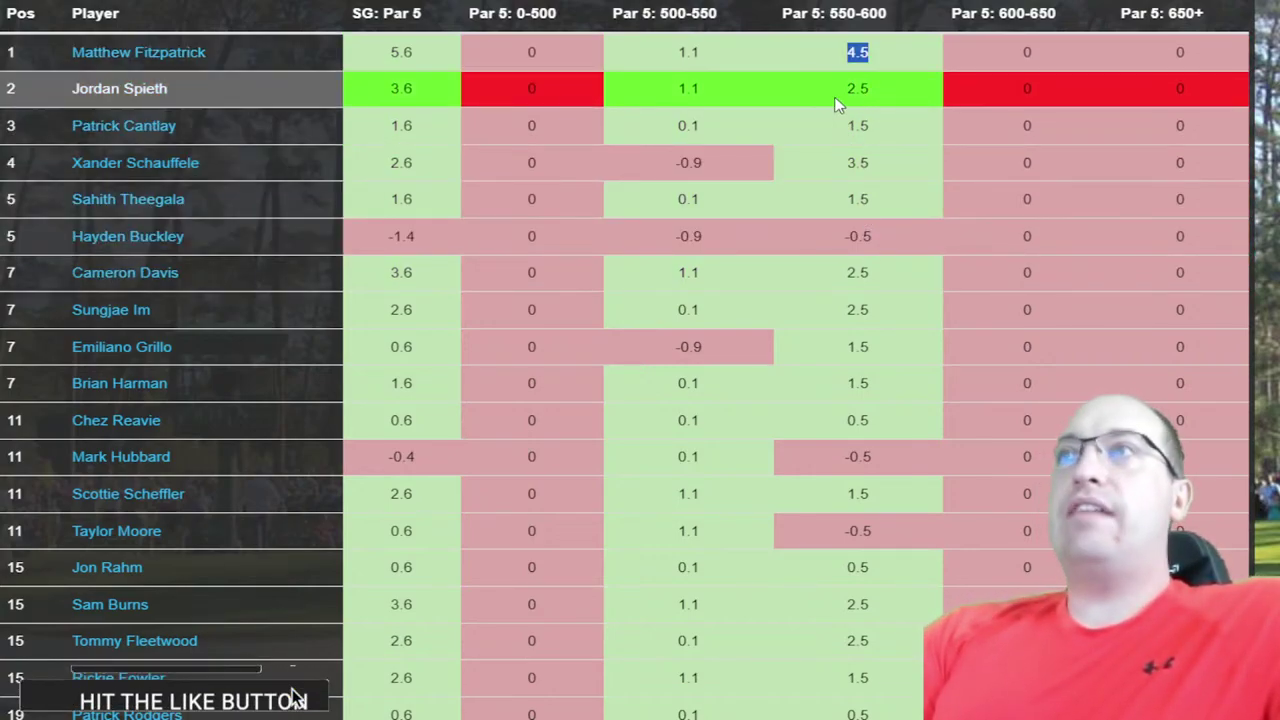
- Compare the leaders' Par 5 results in the past tournament and highlight Patrick Cantlay's SG: Par 5 value
click(838, 100)
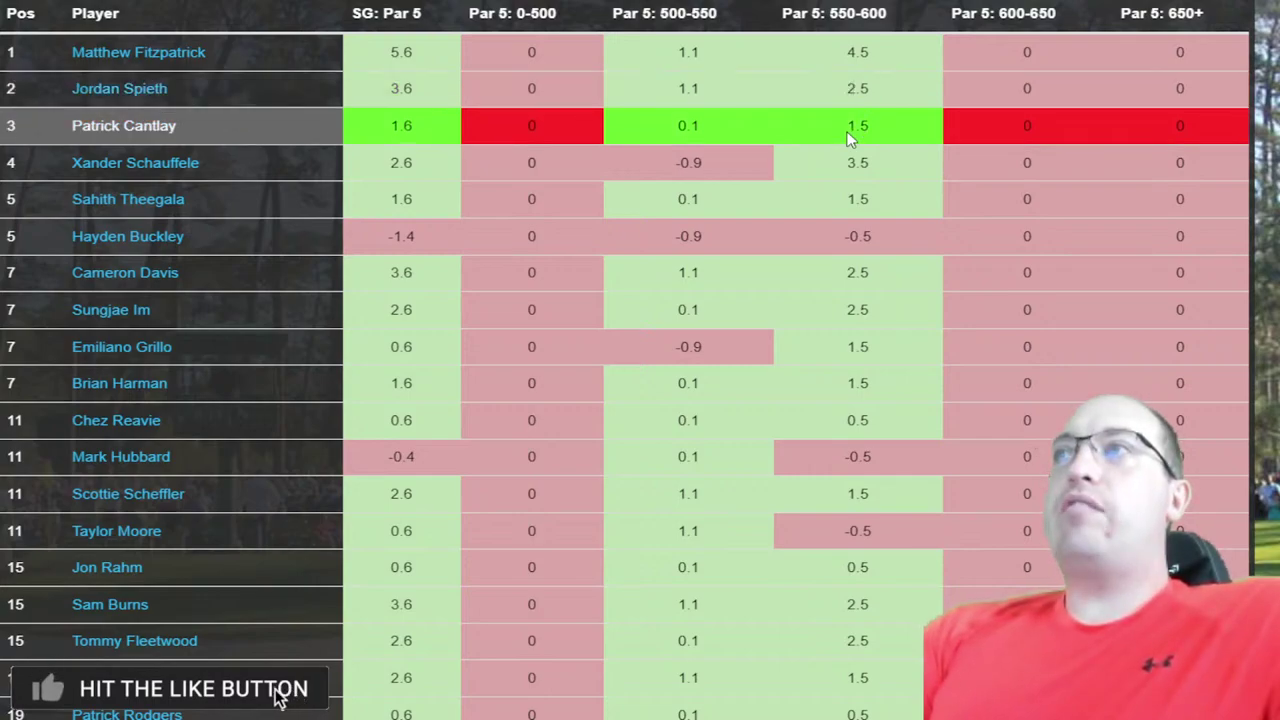
double_click(900, 131)
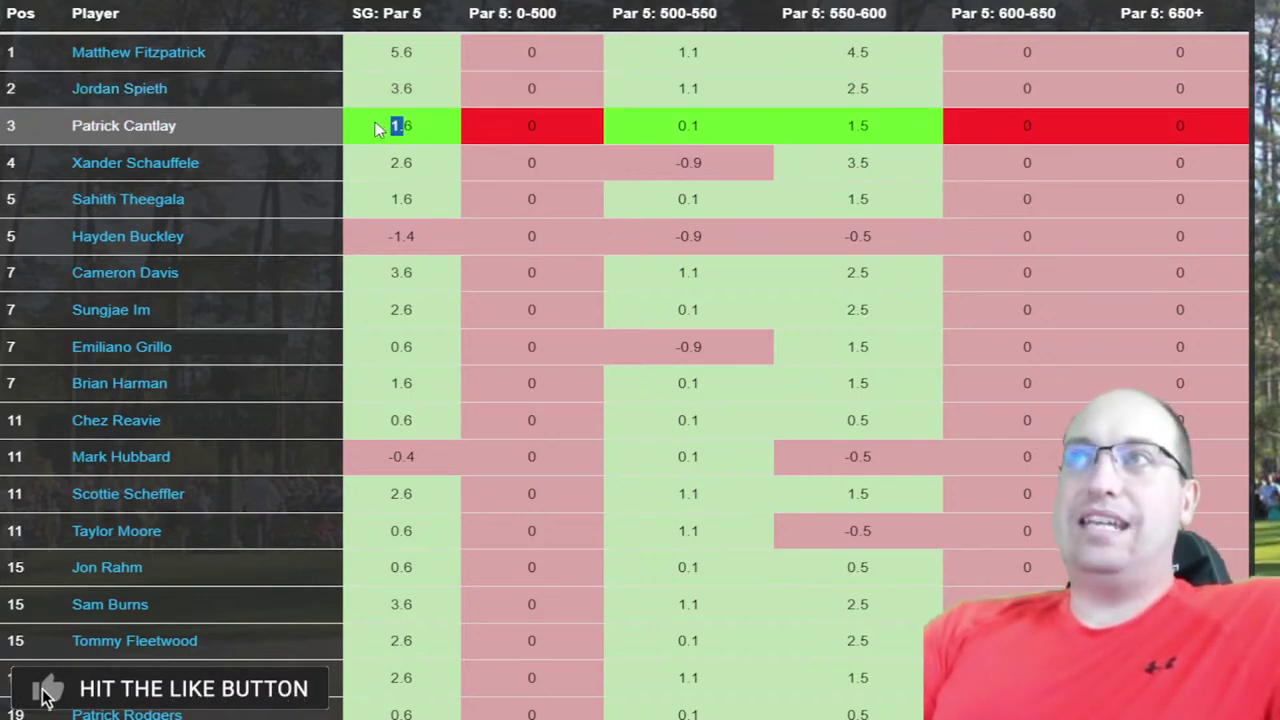
- Compare players by sorting the results on Par 5: 550-600 and SG: Par 5, best values first, finishing with a sort by Pos
click(830, 15)
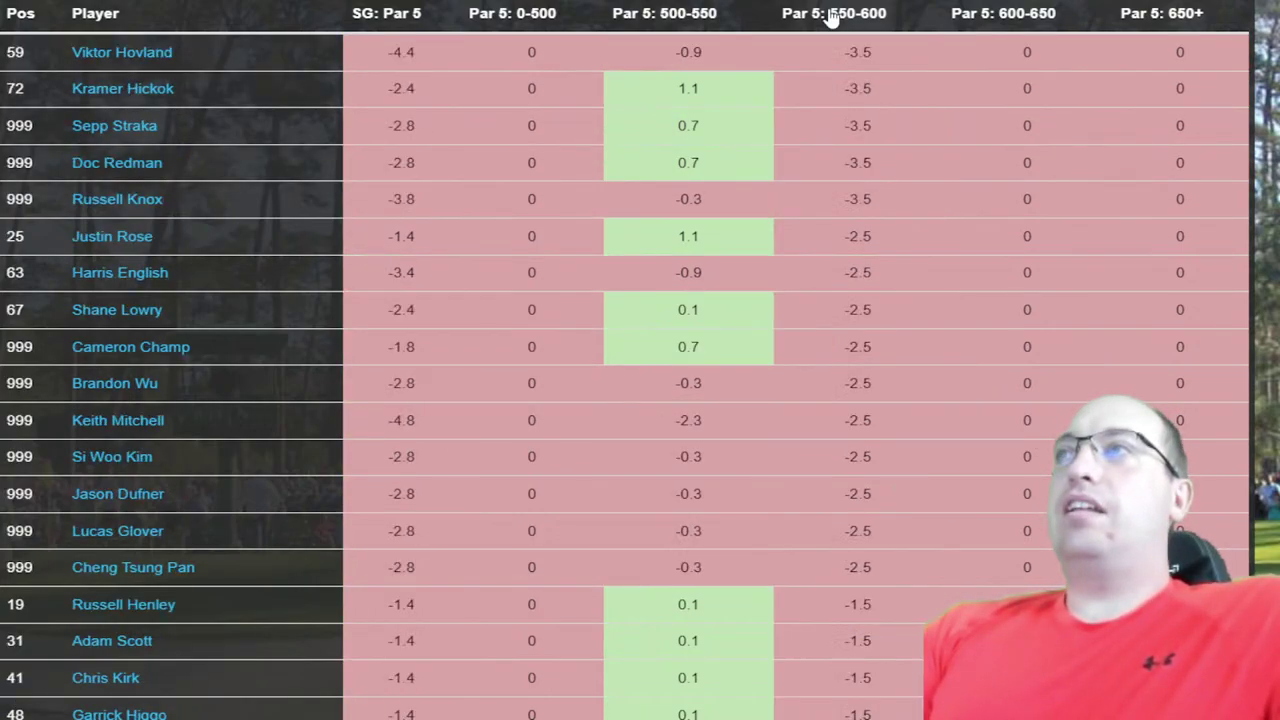
click(830, 15)
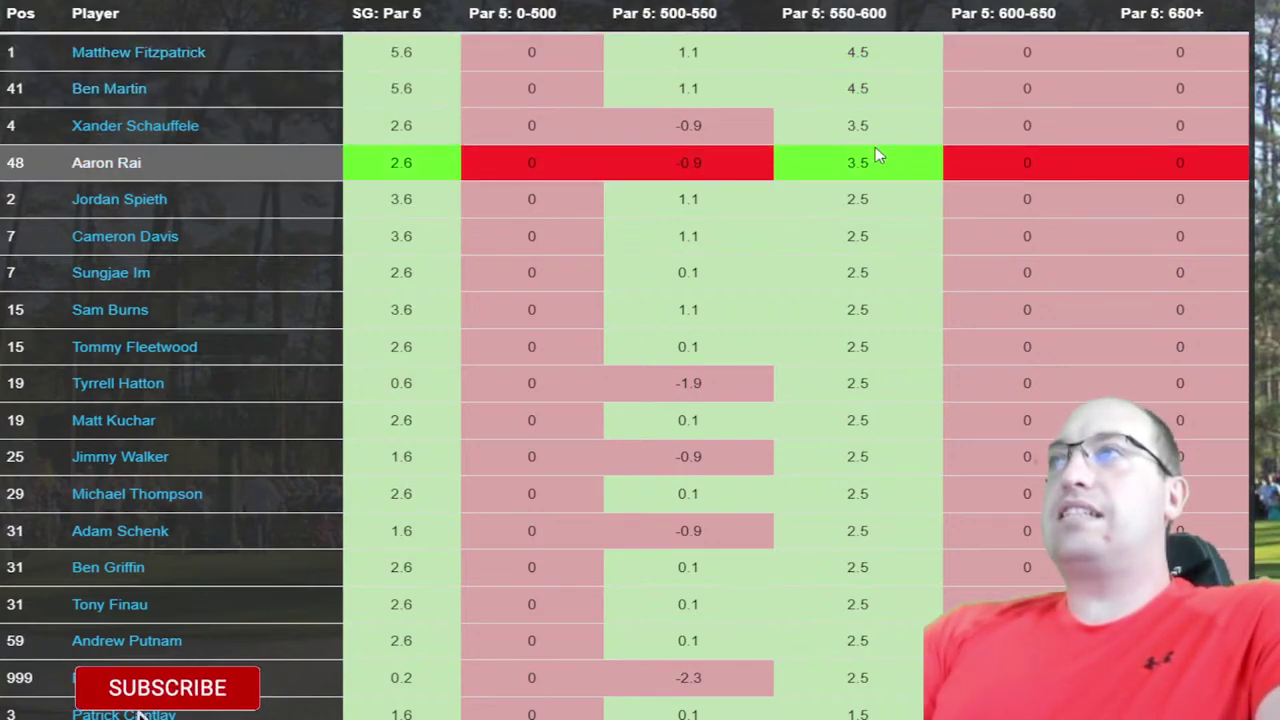
click(411, 14)
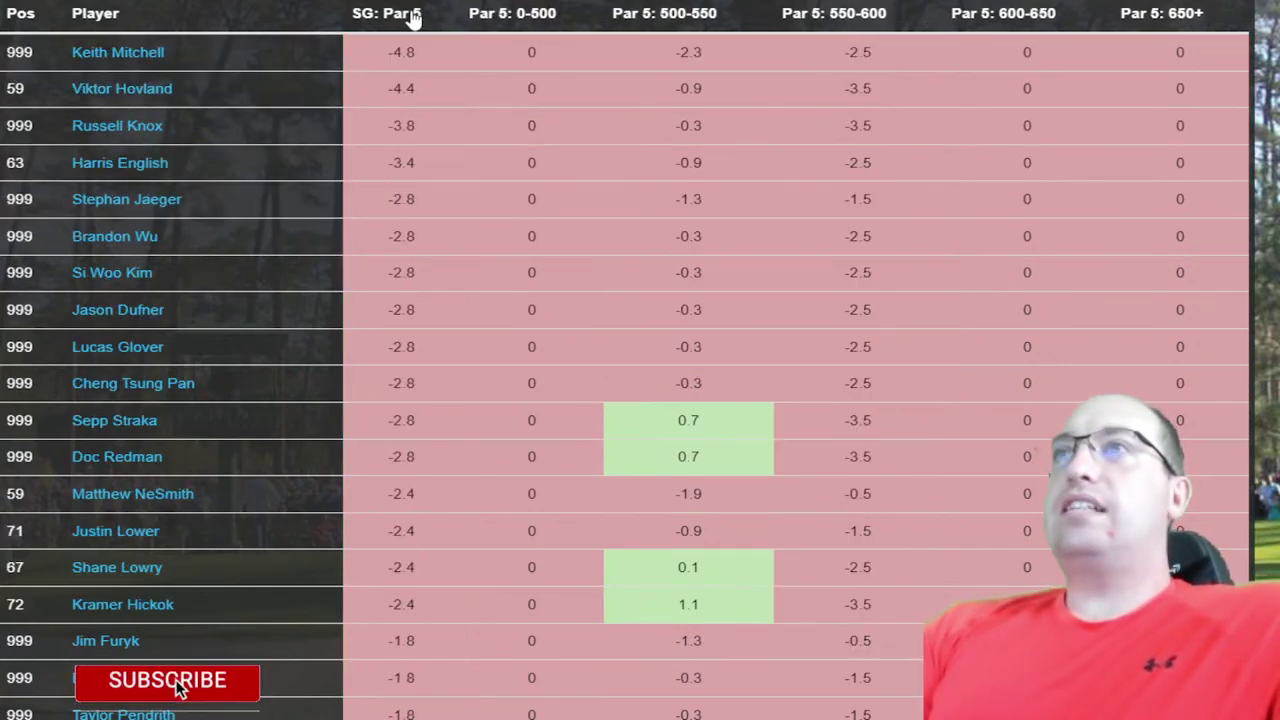
click(411, 14)
click(872, 18)
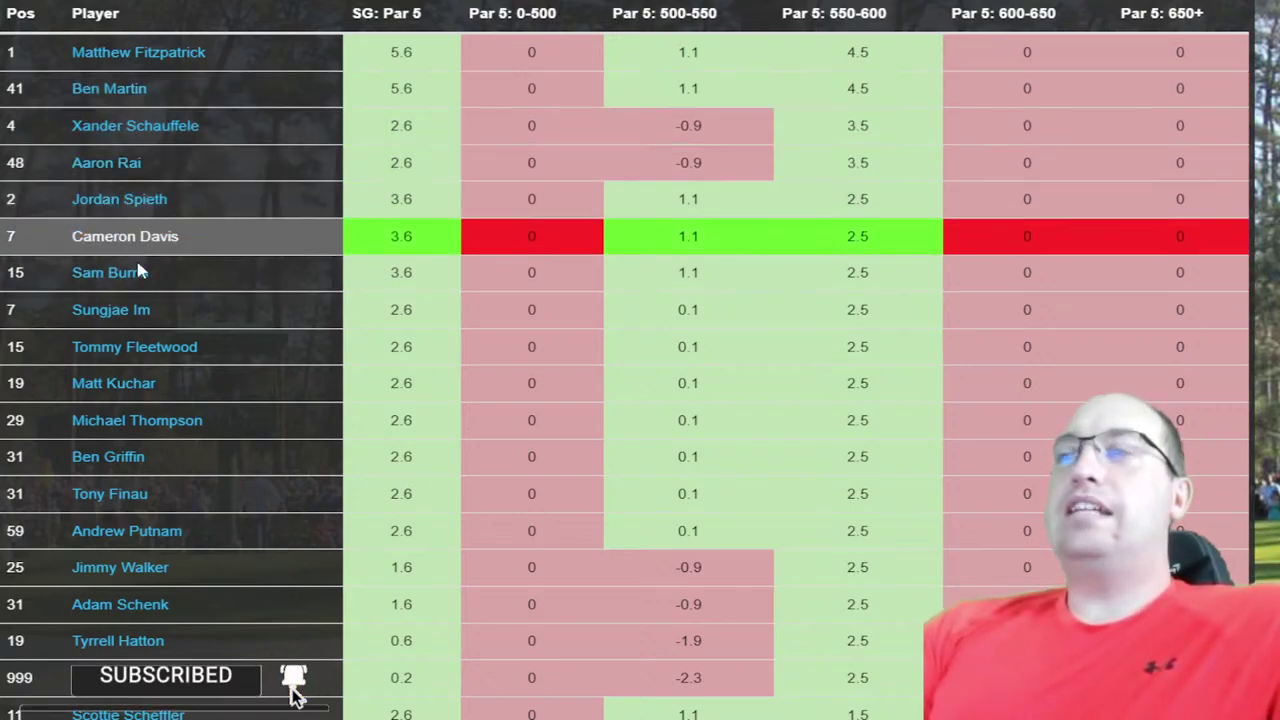
click(385, 16)
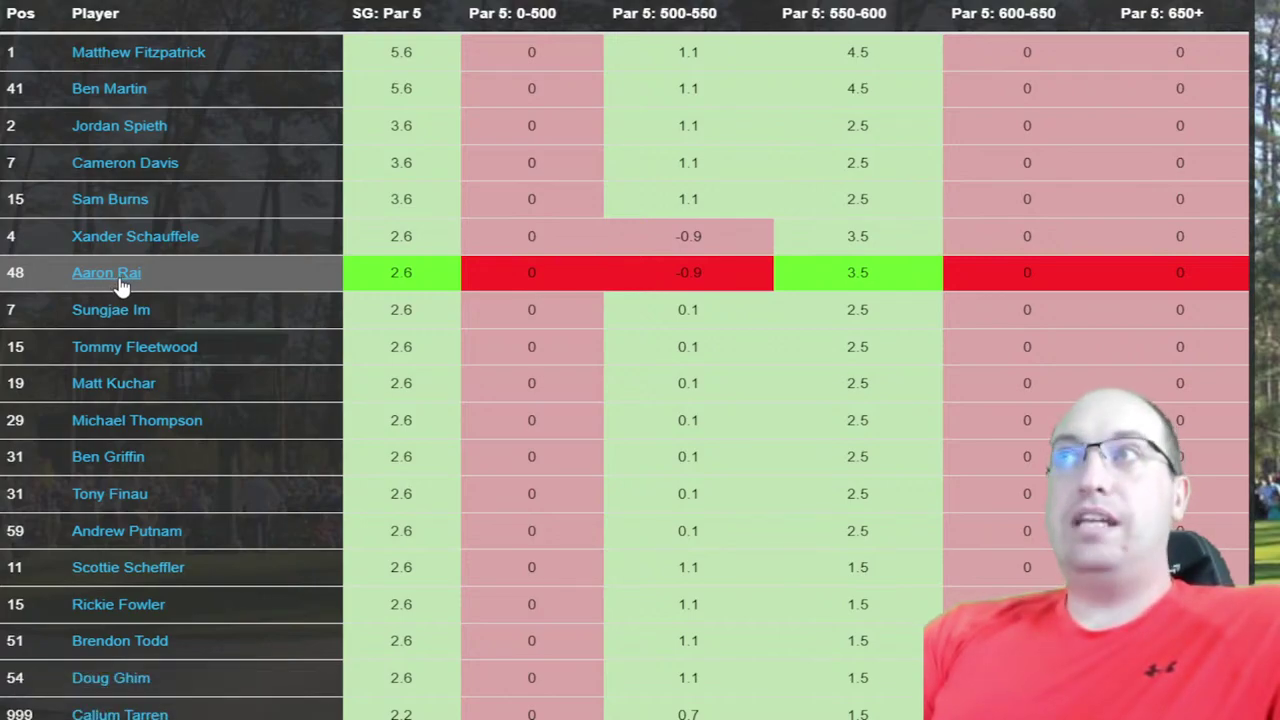
click(10, 15)
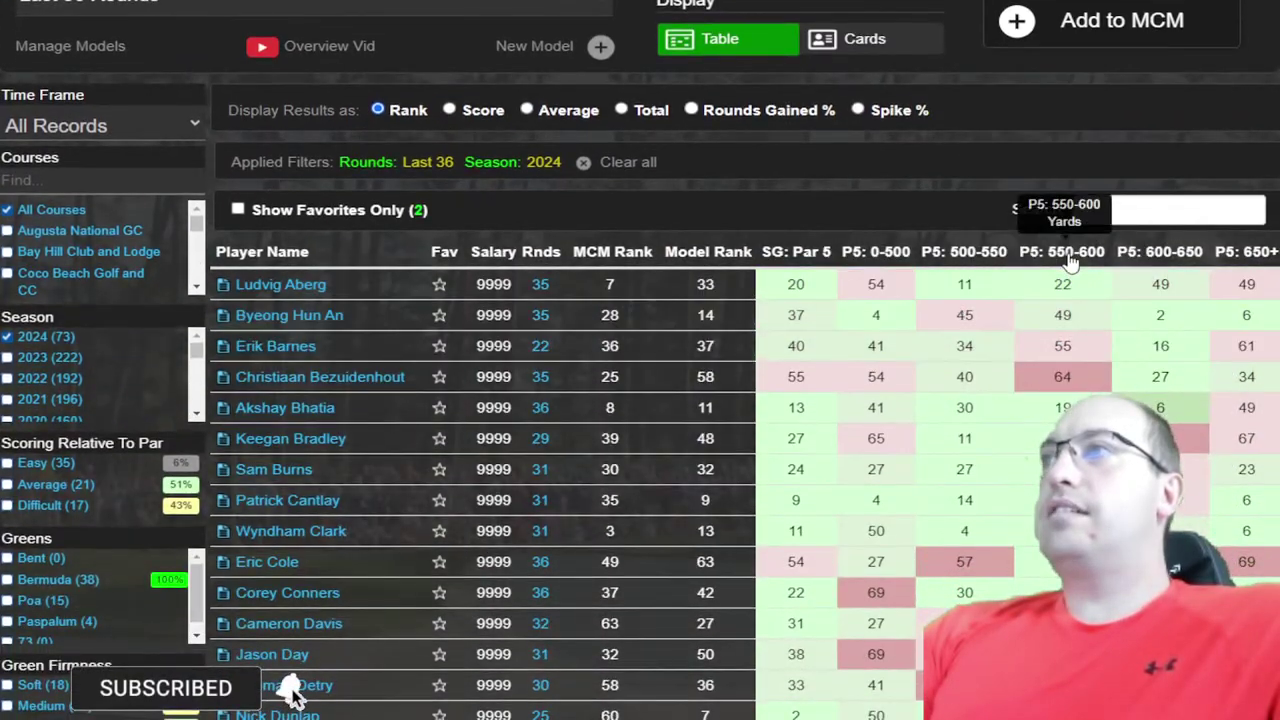
- Sort the player model table by P5: 550-600 rank and review the best-ranked players
click(1064, 254)
scroll(645, 215, down, 2)
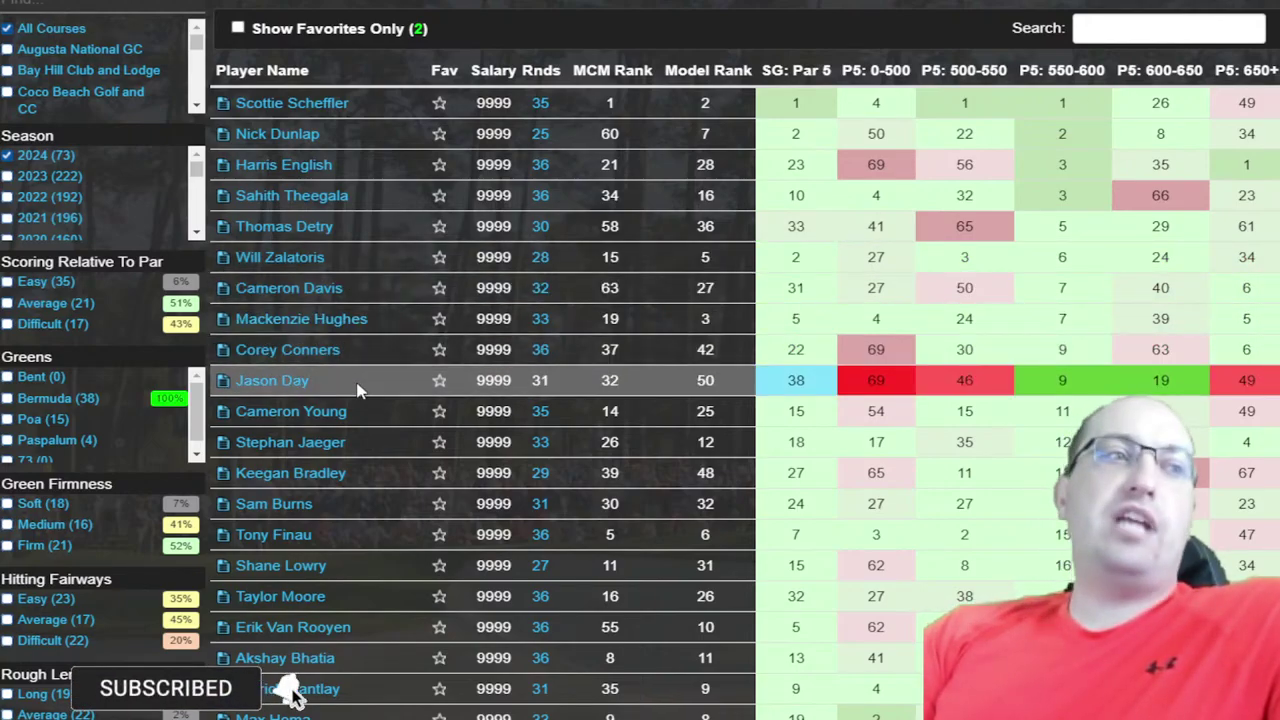
scroll(358, 390, up, 5)
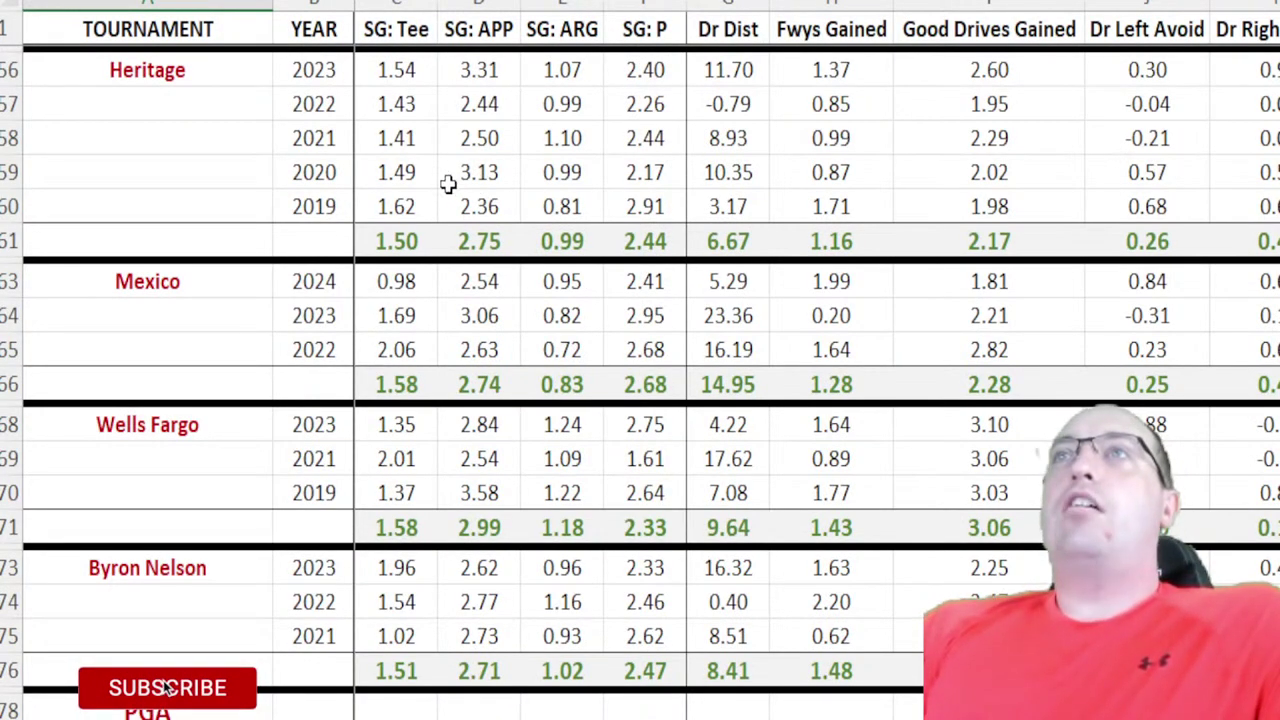
- Switch to the tournament spreadsheet and go through the Heritage averages for SG: Tee, SG: APP and SG: ARG
click(370, 98)
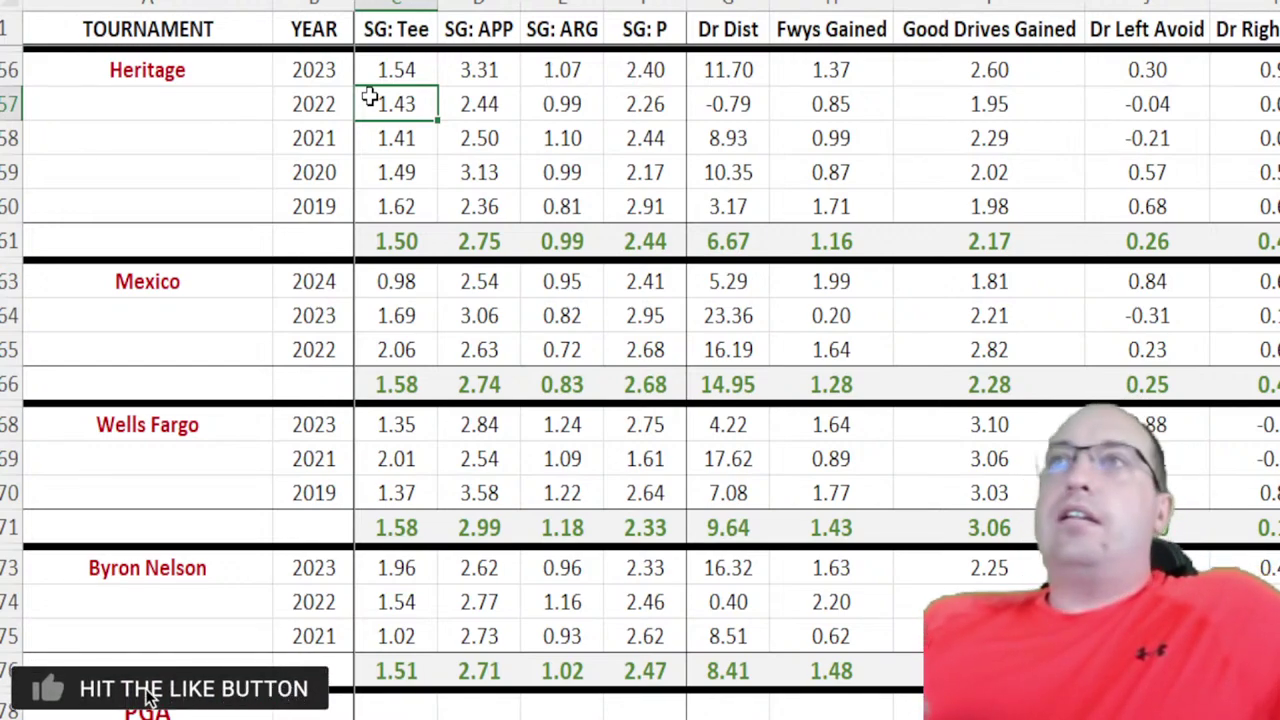
key(Down)
key(Down)
key(Down)
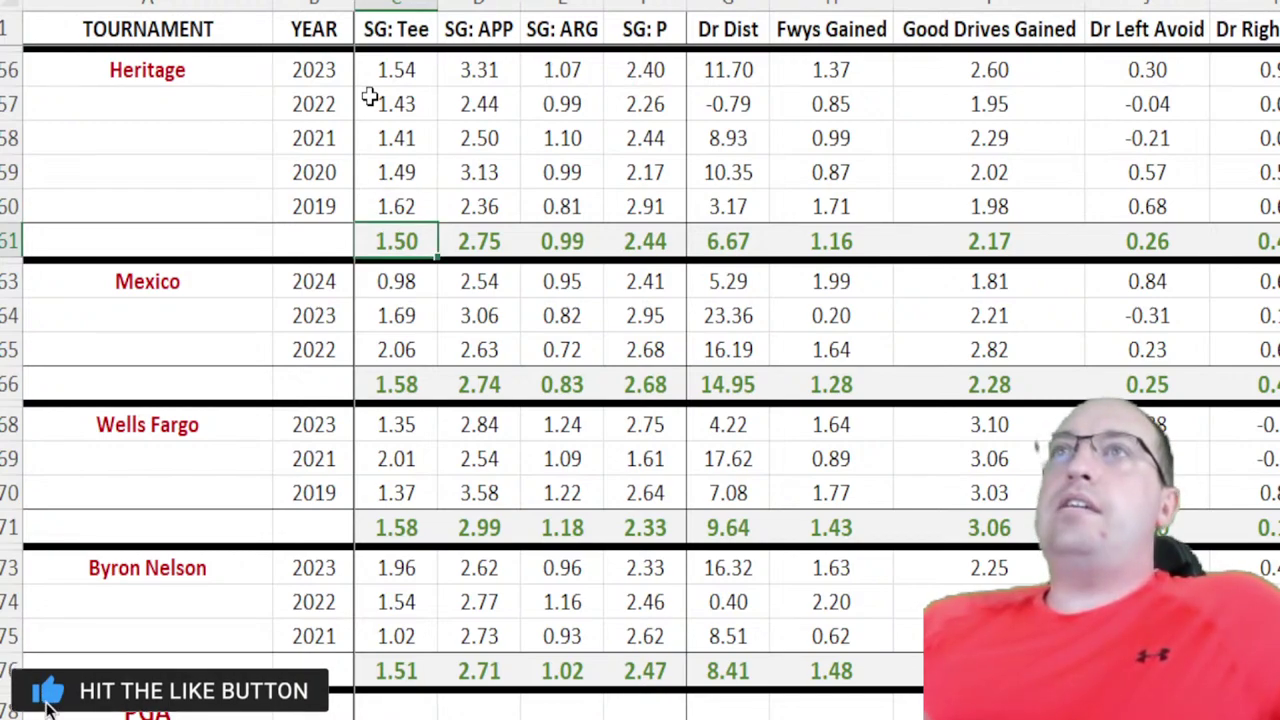
key(Right)
key(Right)
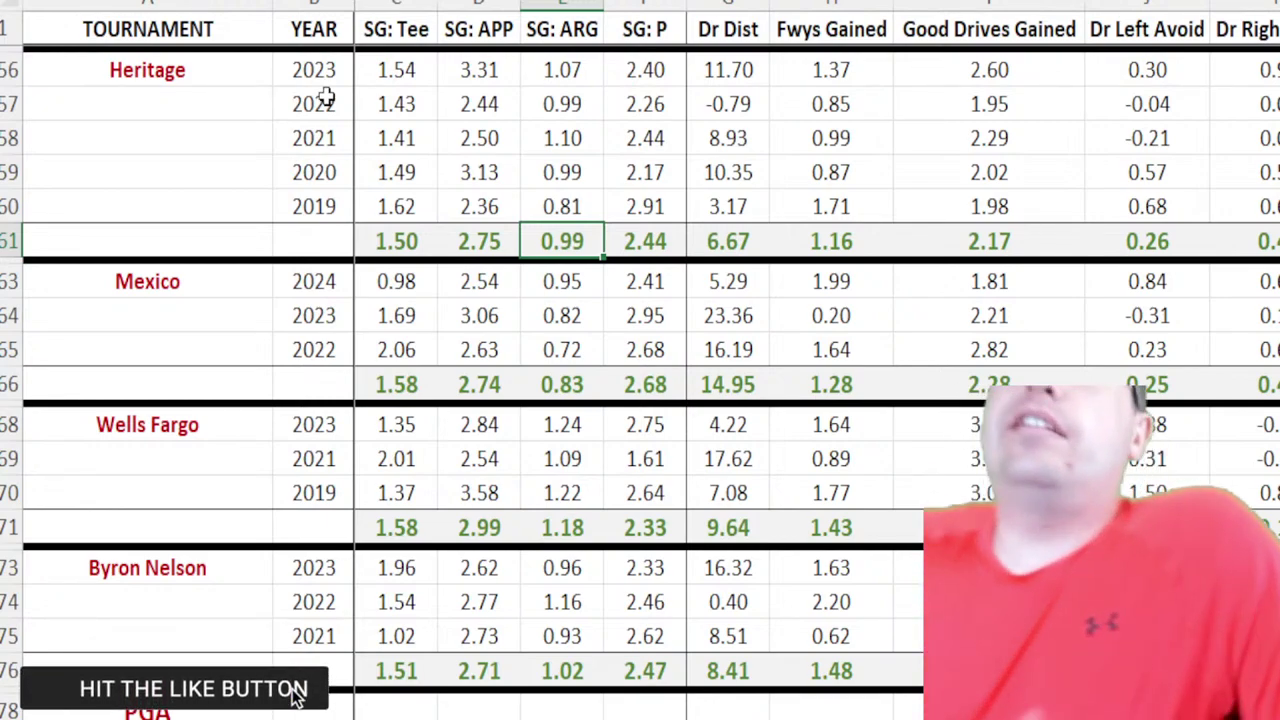
- Highlight the 2019–2023 Heritage values for SG: Tee and SG: ARG in turn to compare the two columns
drag(383, 73, 410, 207)
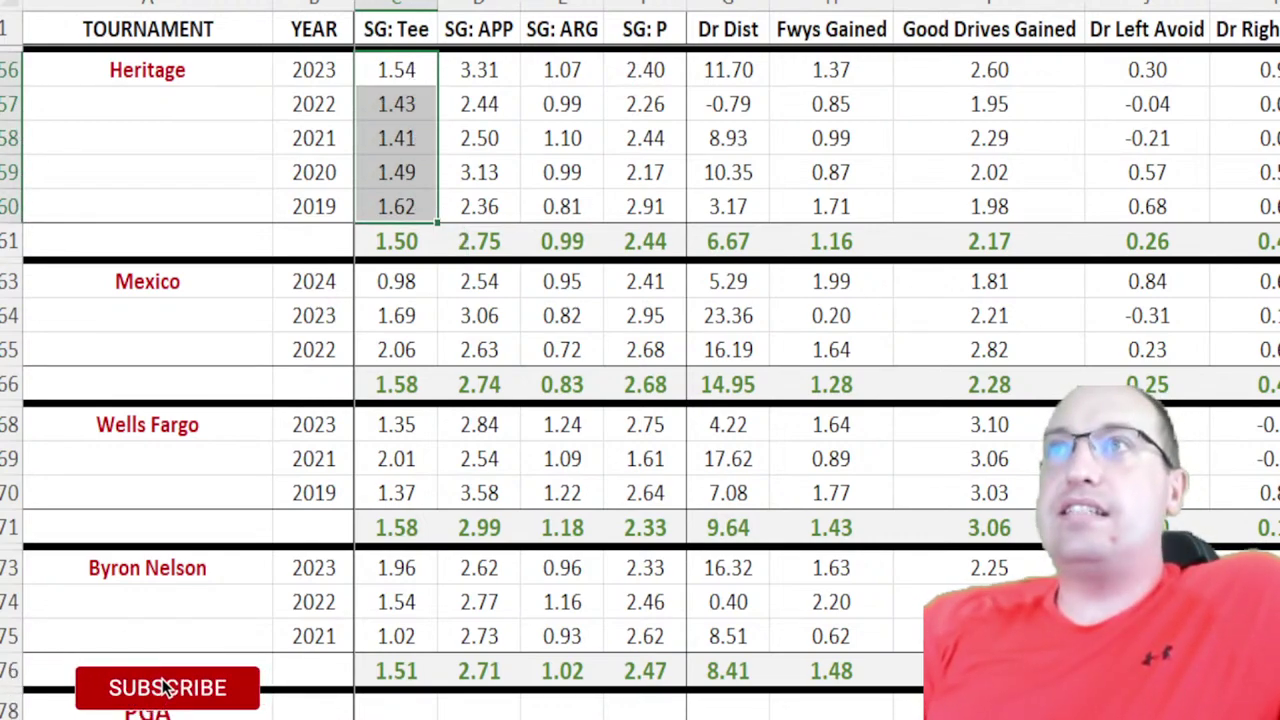
drag(566, 104, 579, 208)
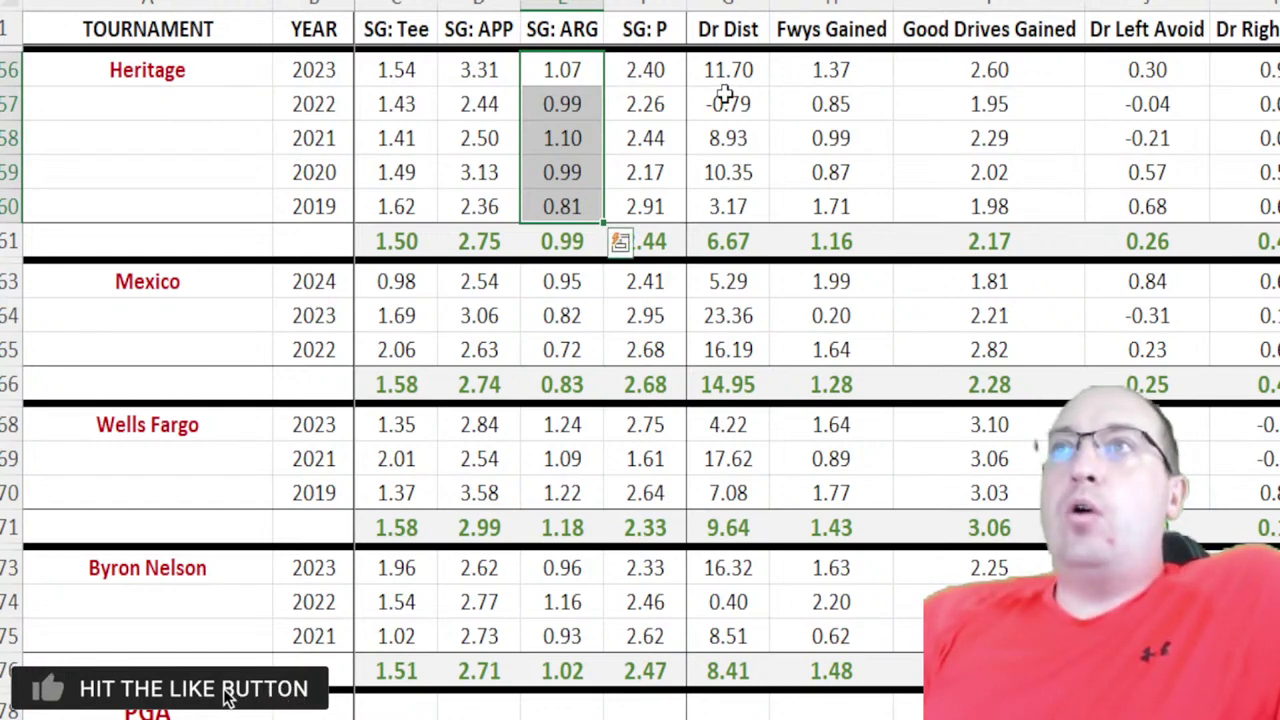
drag(397, 69, 408, 235)
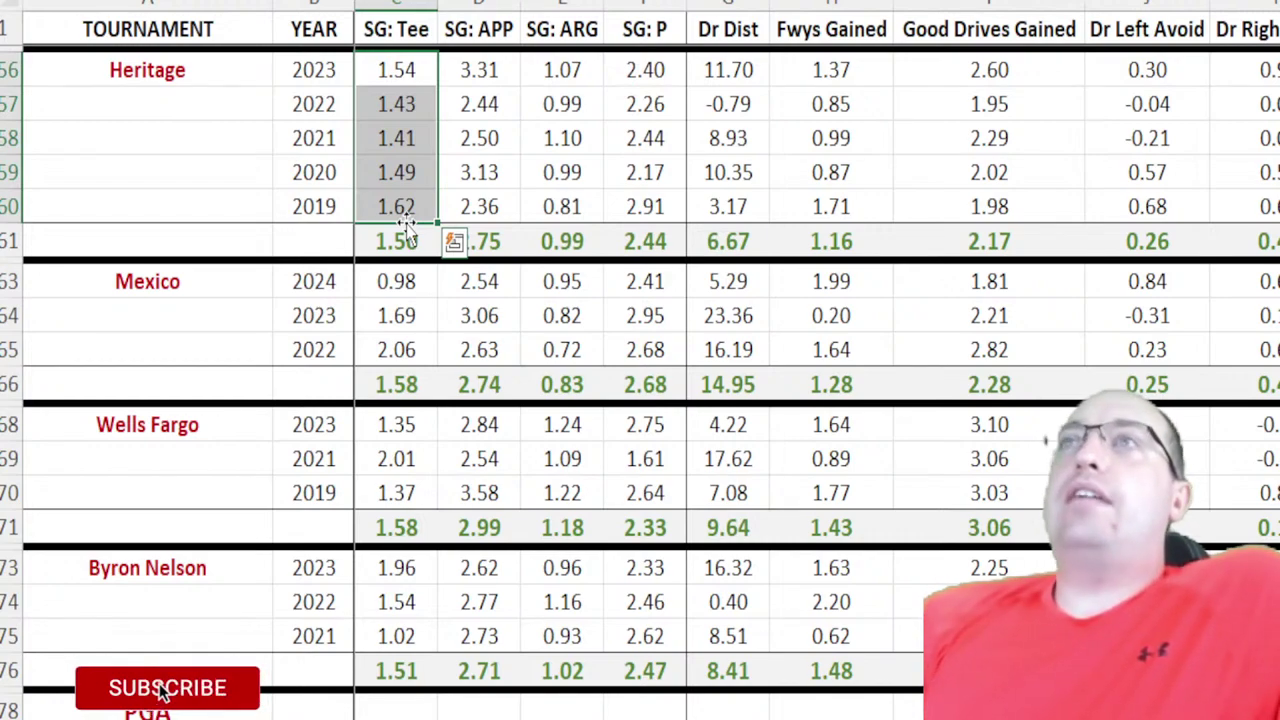
drag(536, 84, 566, 206)
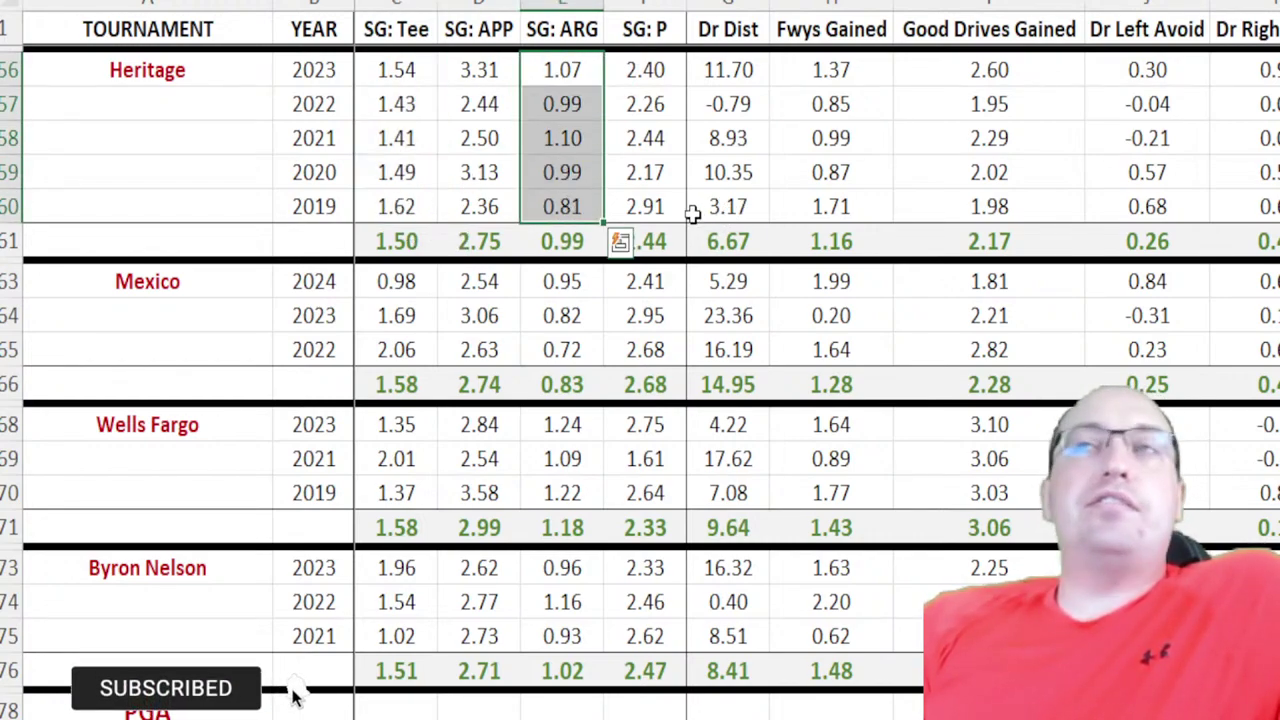
- Examine the Heritage SG: APP average, and highlight the 2019–2023 values for SG: P and SG: APP
click(479, 241)
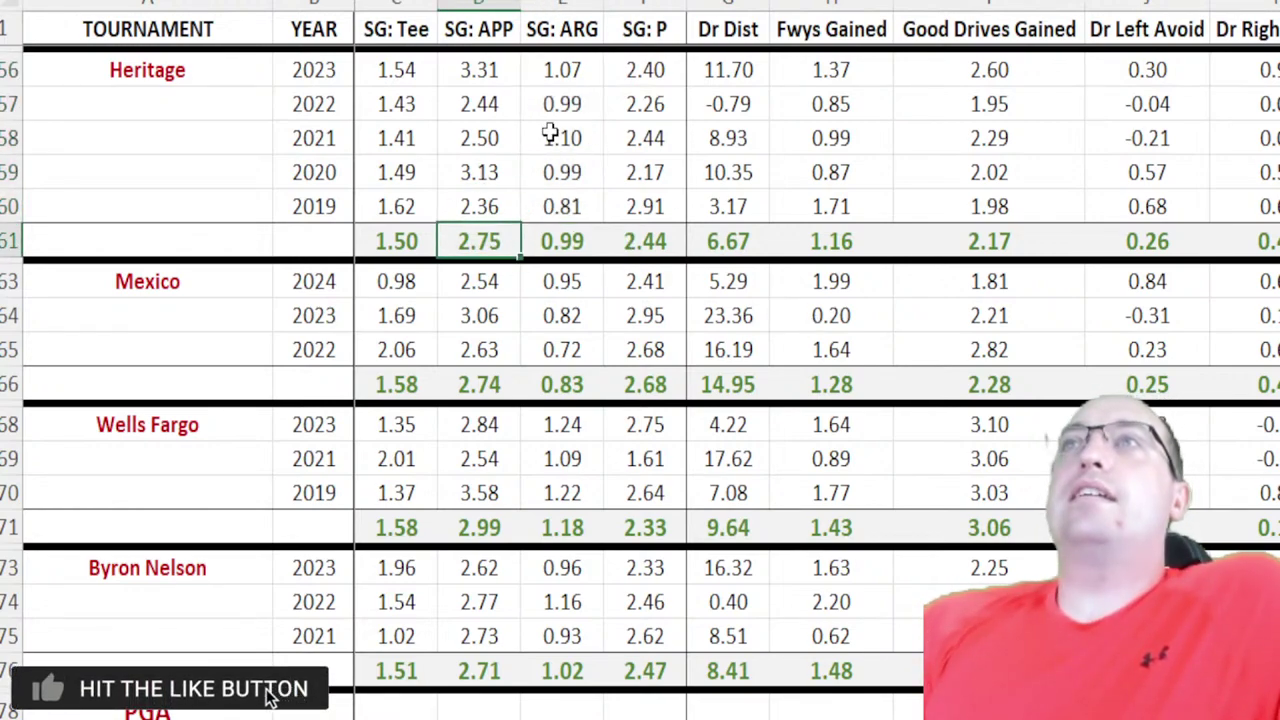
drag(668, 62, 655, 206)
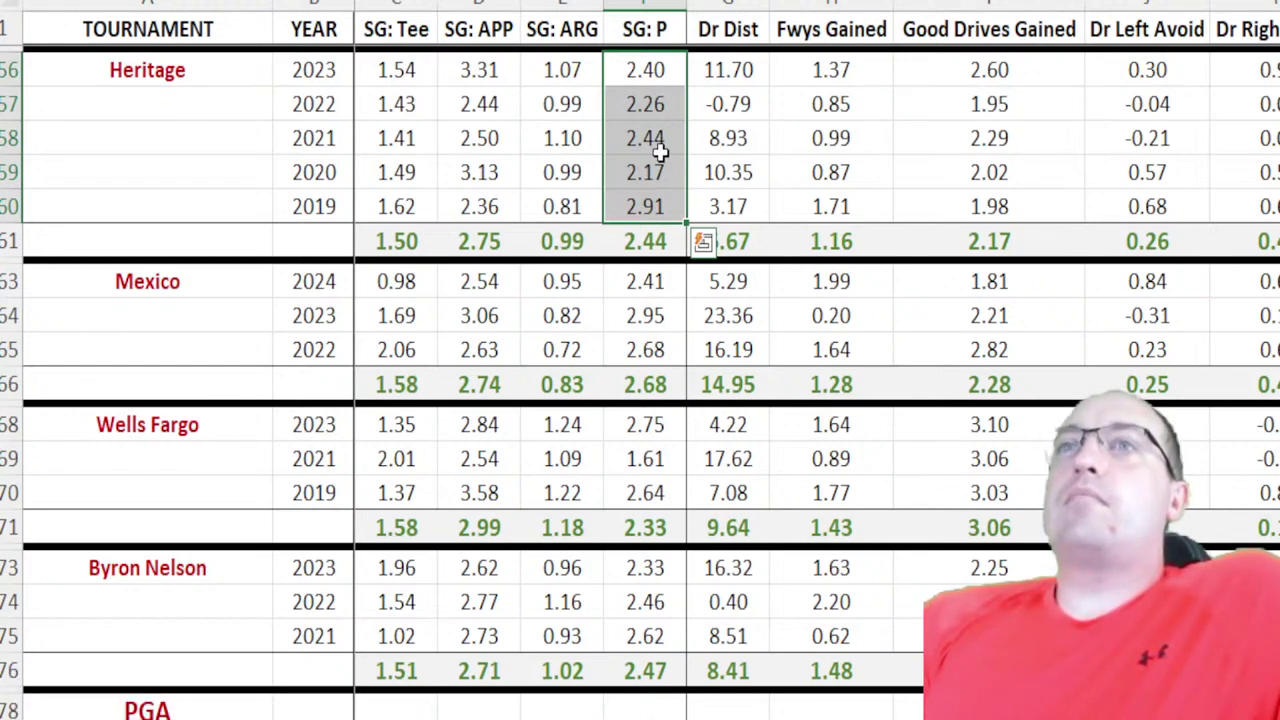
drag(484, 78, 478, 218)
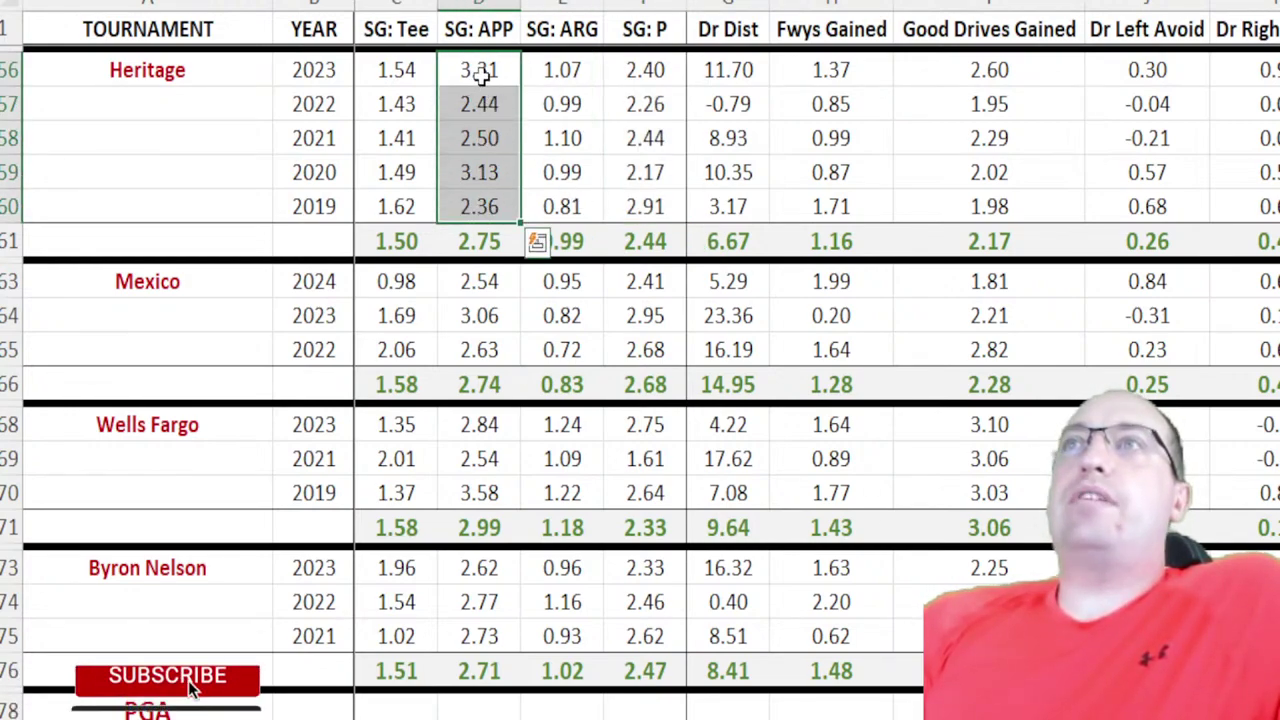
- Compare the Heritage SG: APP values of 2023 and 2020 with those of 2022 and 2019
click(481, 70)
click(486, 173)
click(484, 107)
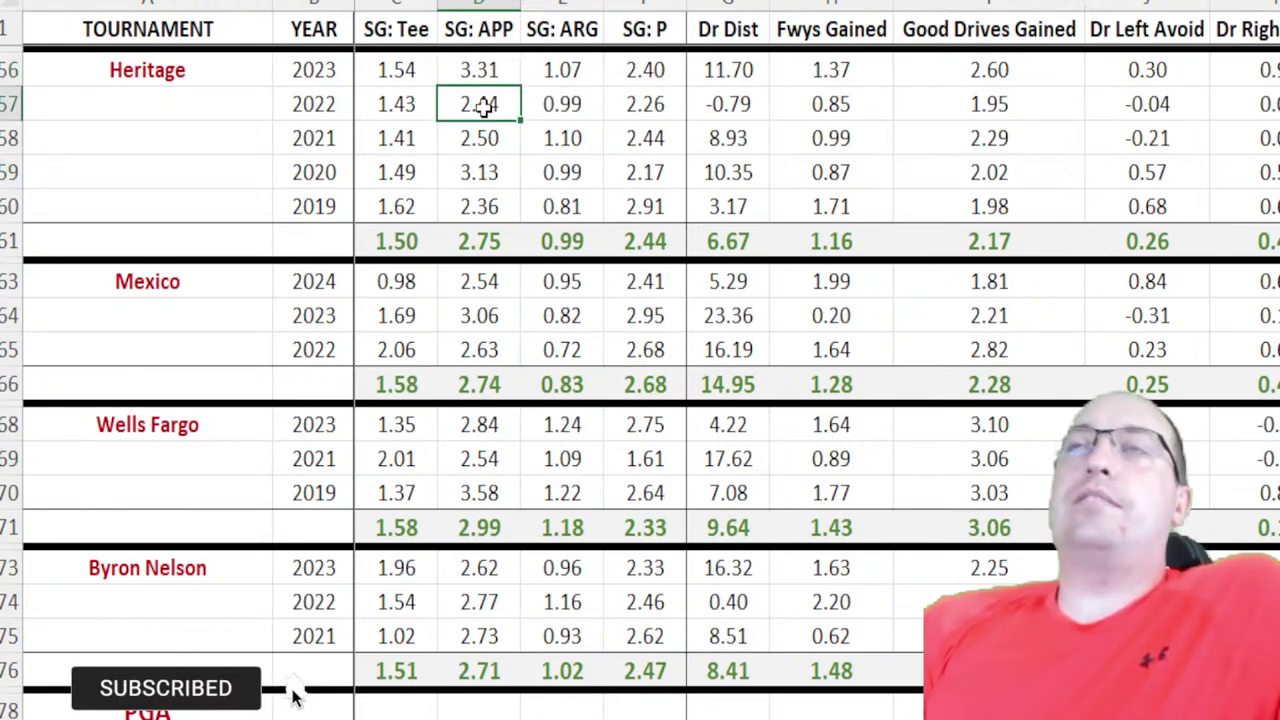
click(476, 72)
click(485, 172)
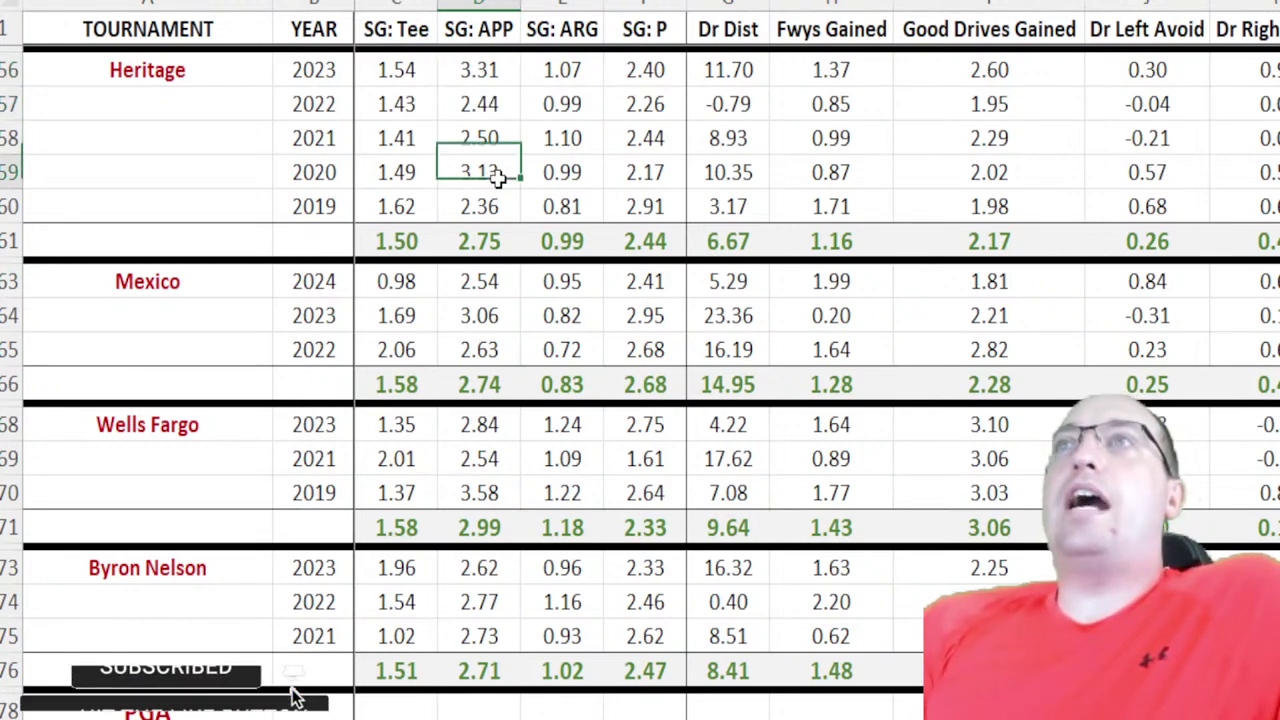
click(487, 110)
click(486, 173)
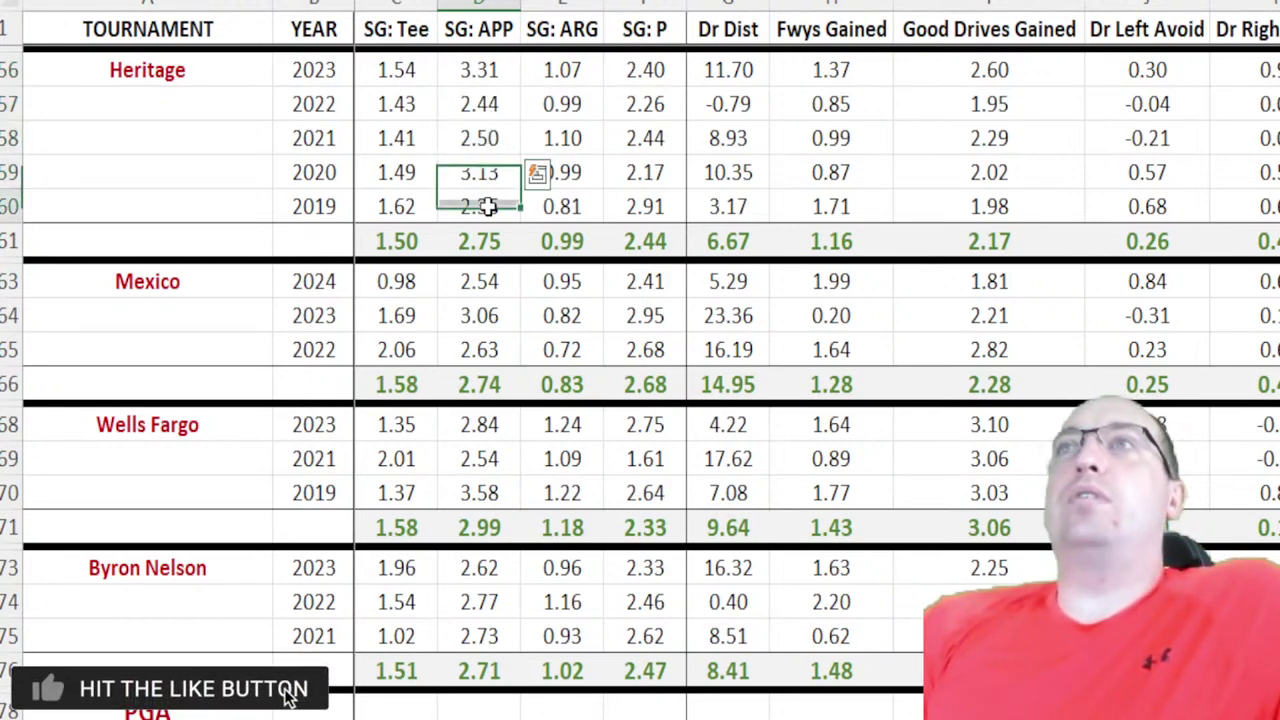
click(488, 206)
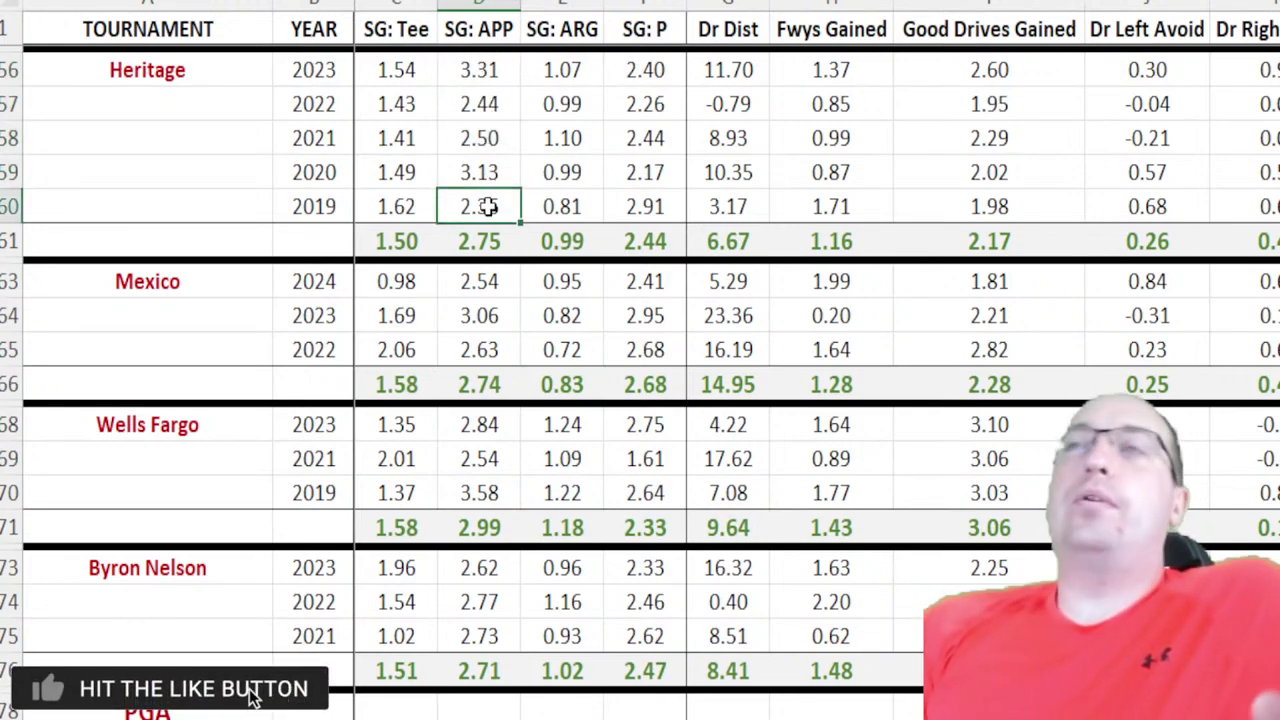
click(493, 102)
click(491, 74)
click(500, 168)
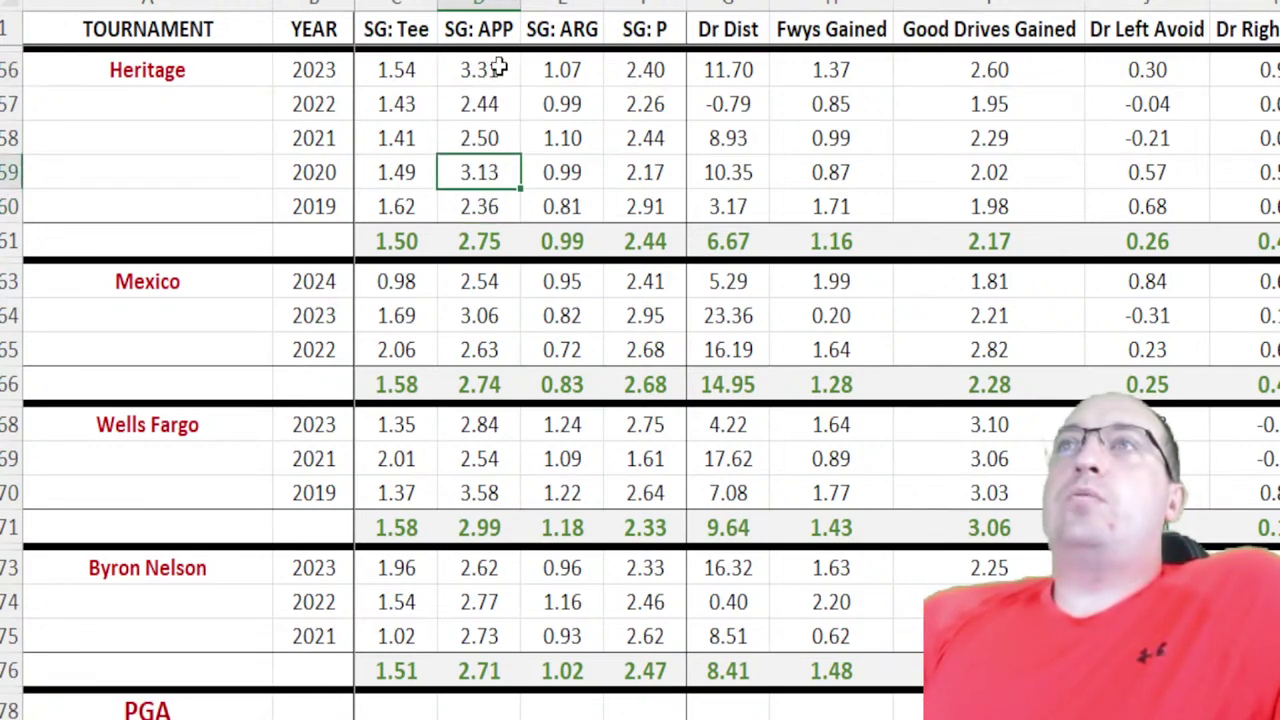
click(497, 67)
click(497, 160)
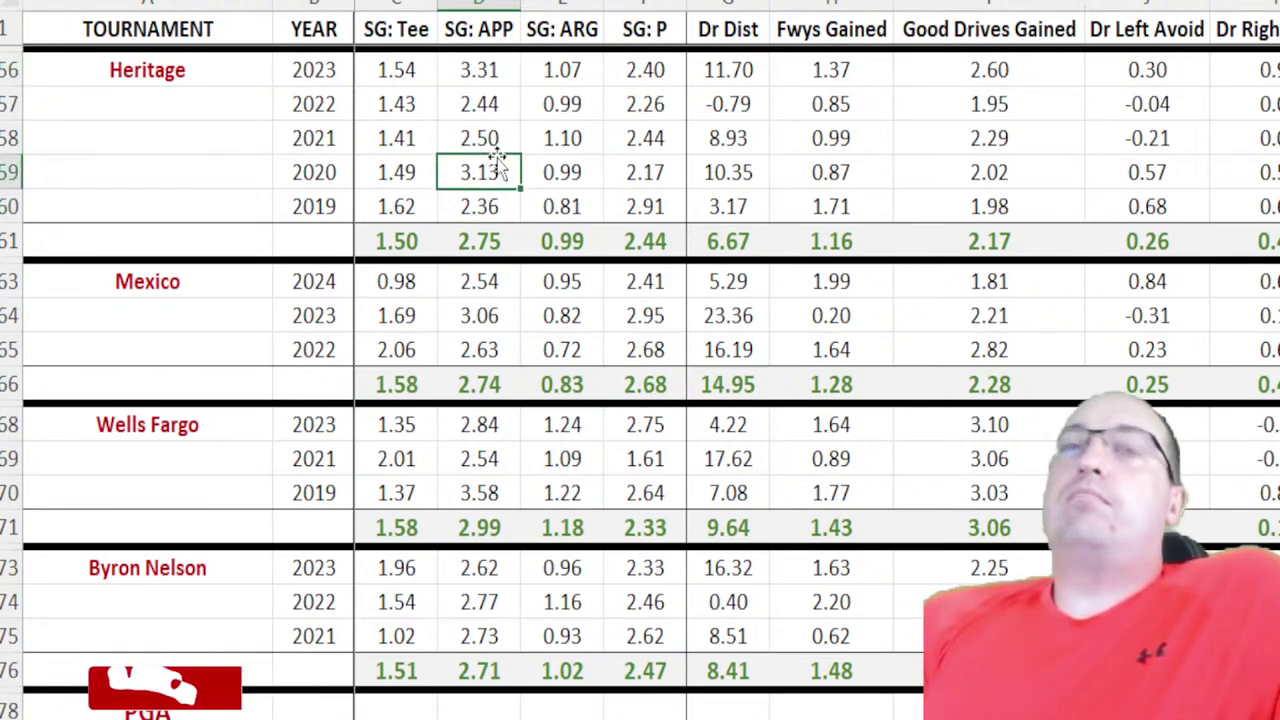
click(485, 76)
- Compare the Heritage SG: Tee values of the 2023, 2022 and 2020 tournaments
click(418, 78)
click(405, 165)
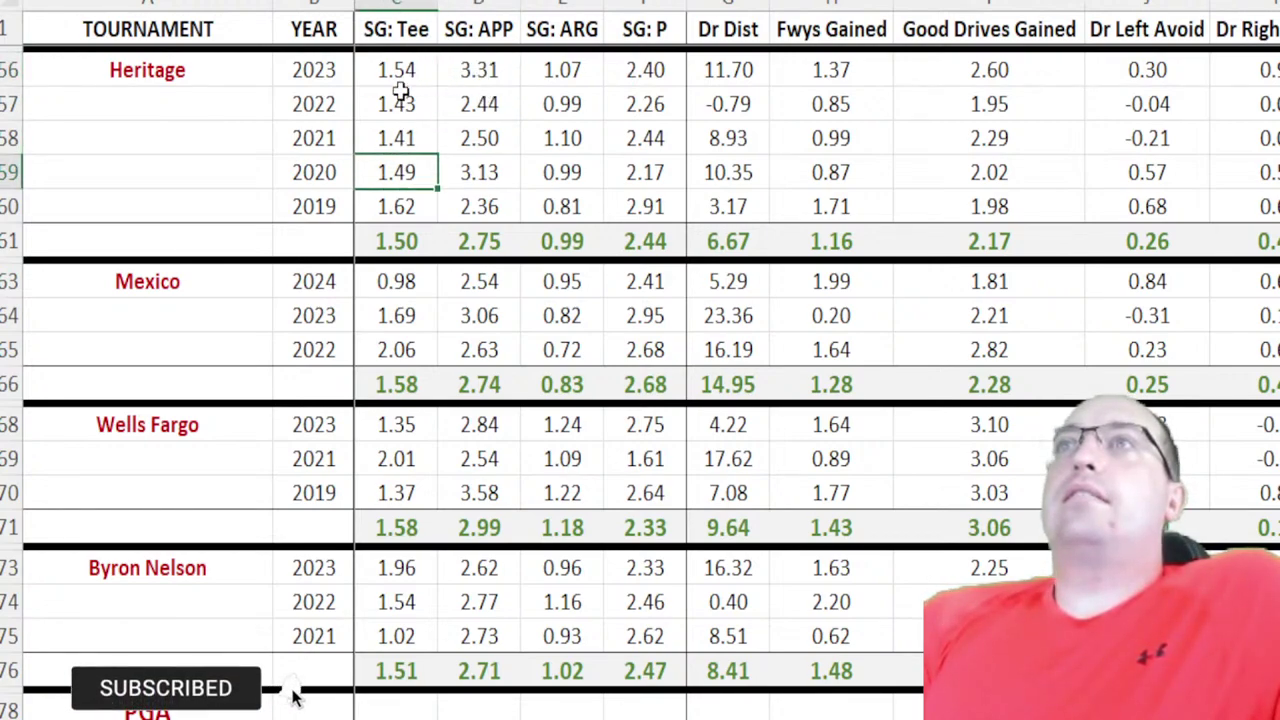
click(400, 100)
click(400, 74)
click(410, 166)
click(409, 71)
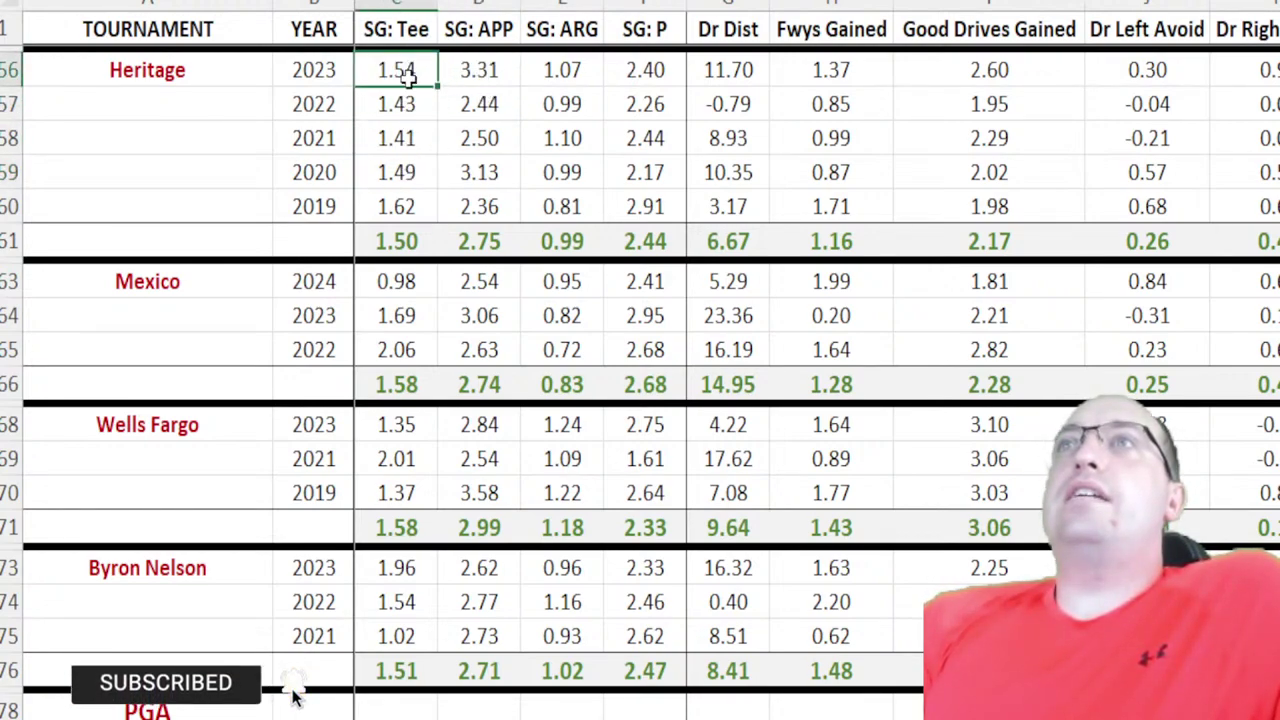
- Highlight the full 2019–2023 range of Heritage SG: Tee values for review
drag(409, 65, 405, 206)
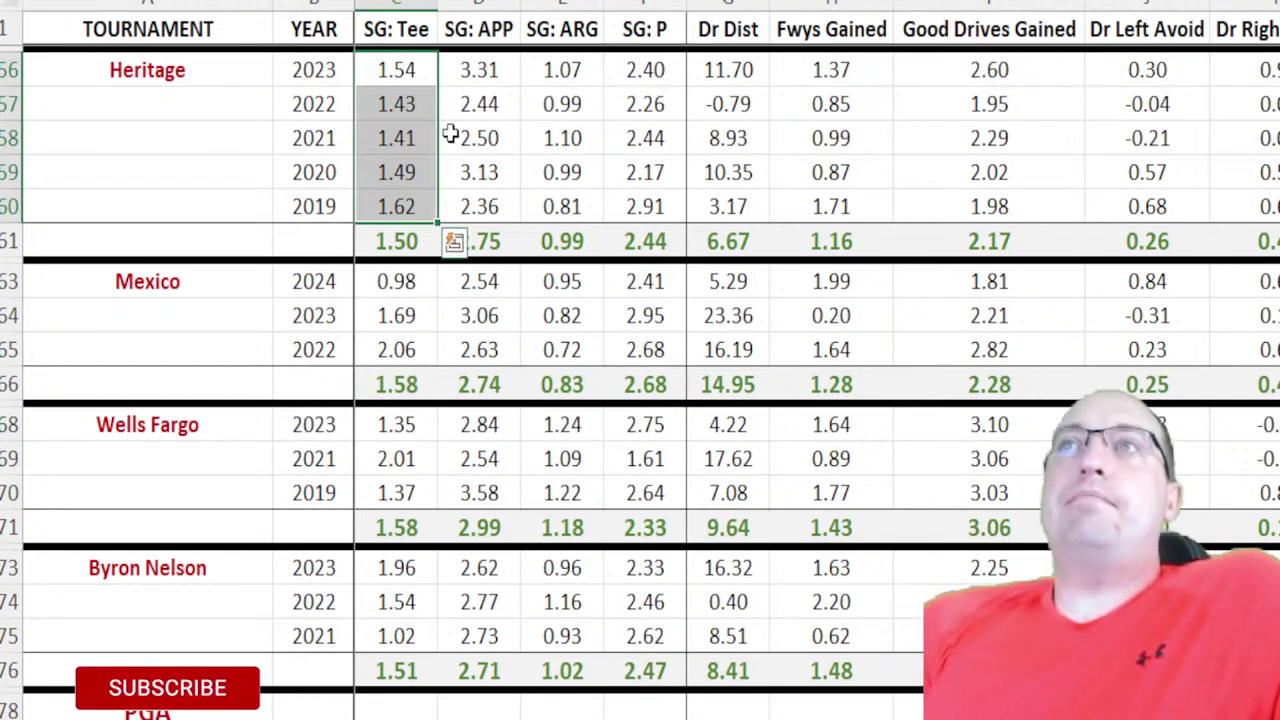
drag(400, 70, 400, 206)
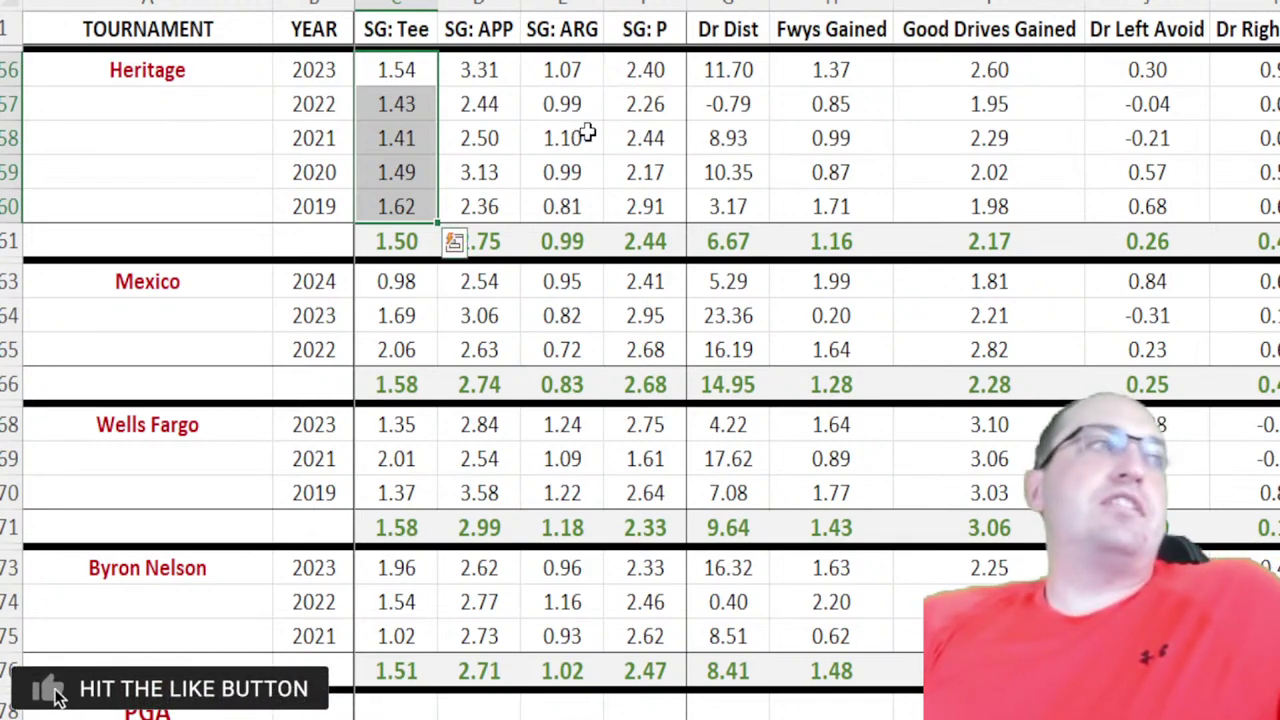
key(Escape)
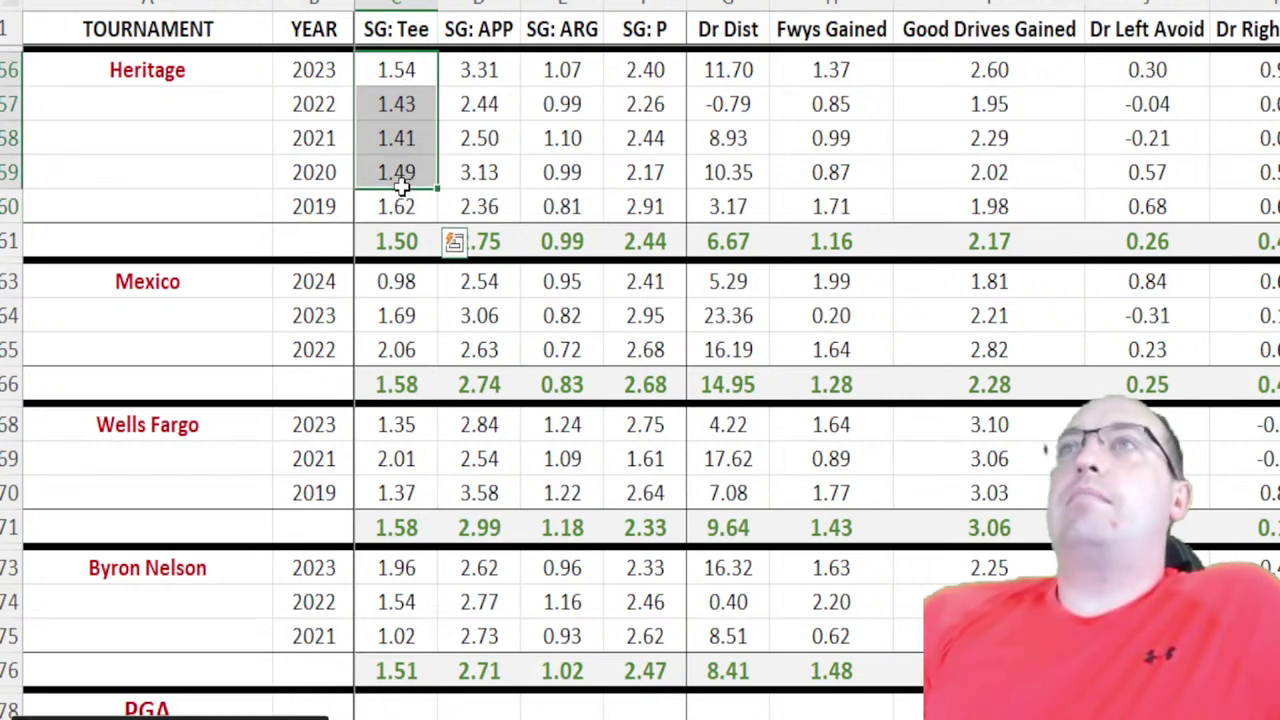
- Compare the Fwys Gained averages of Heritage and Mexico, and check the yearly Heritage values in that column
key(Right)
scroll(545, 165, right, 5)
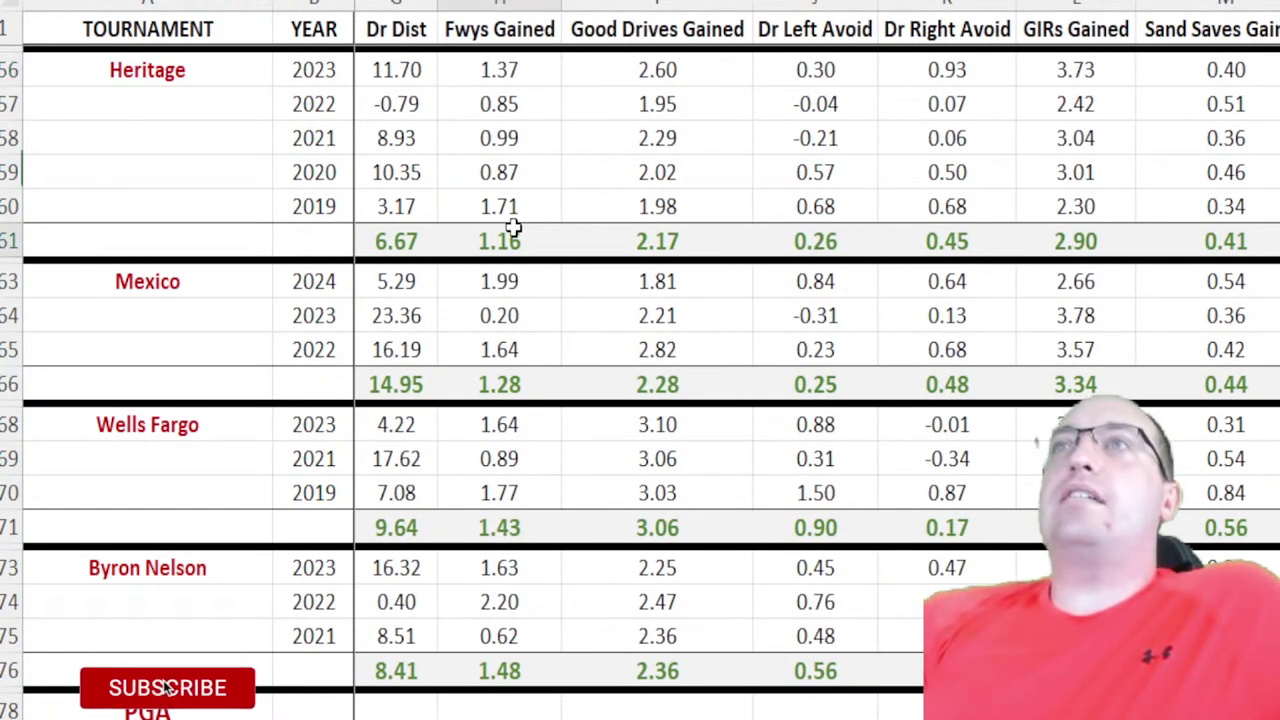
click(522, 238)
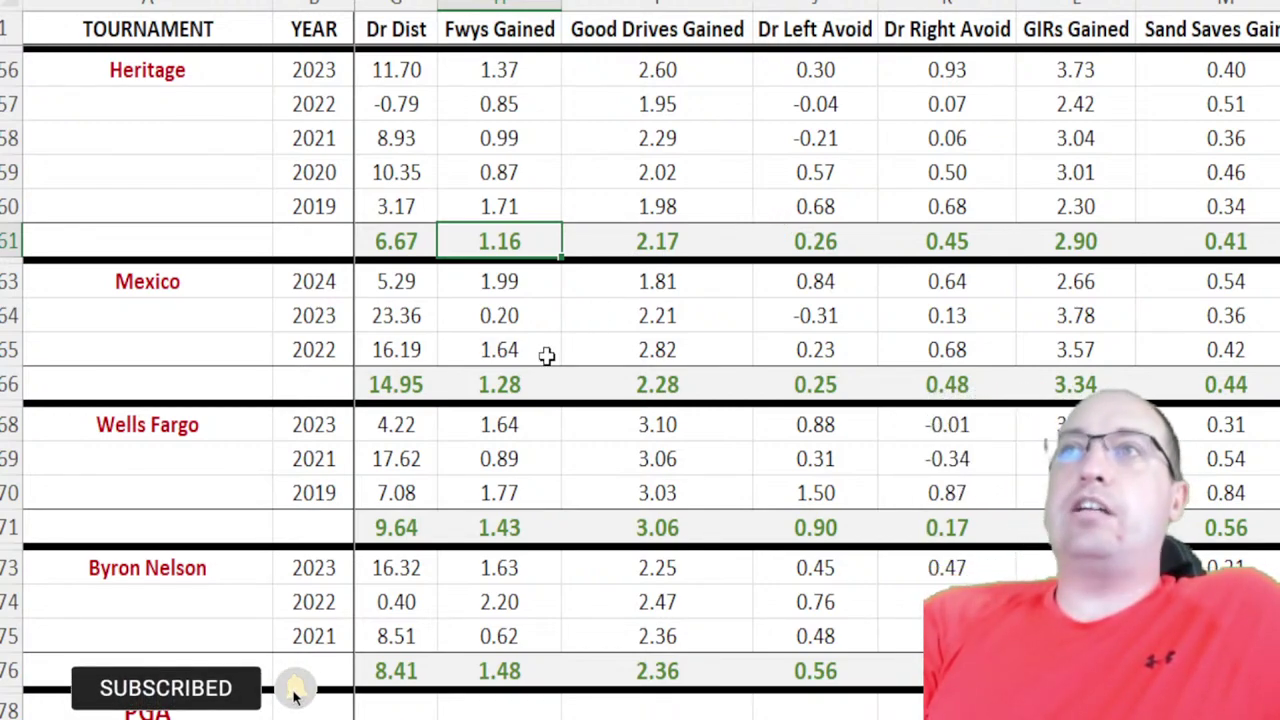
click(540, 384)
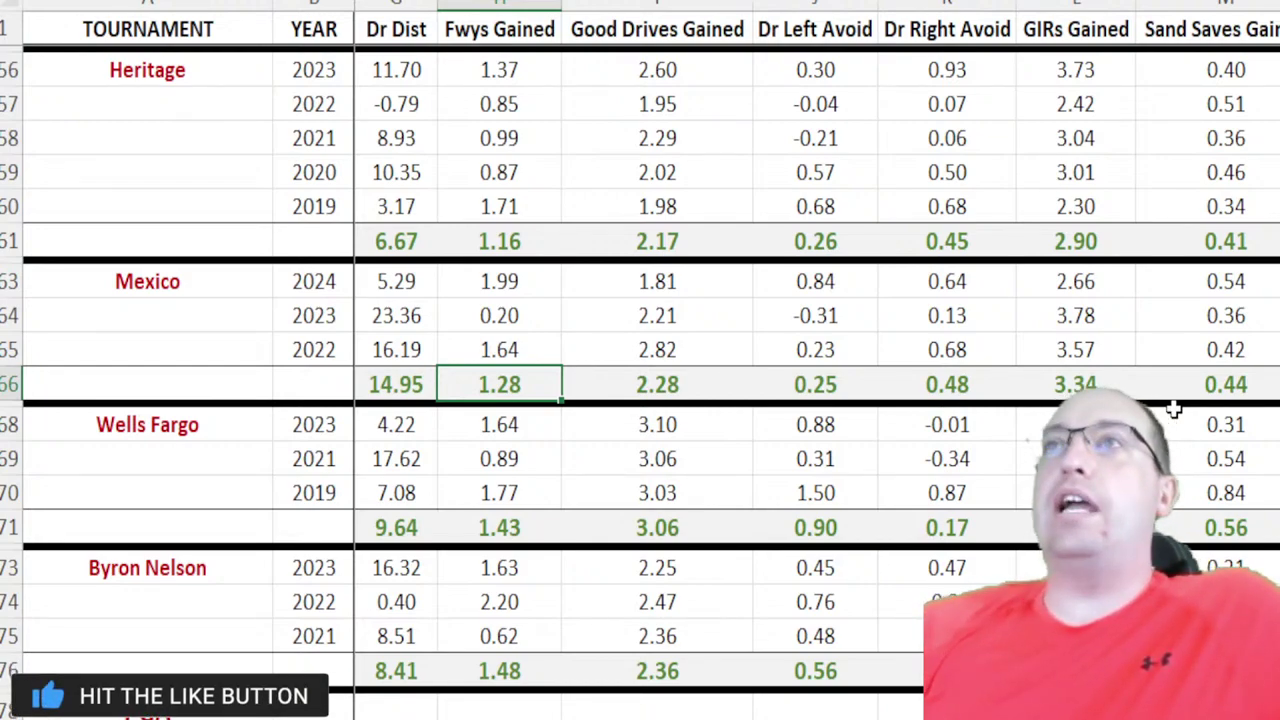
drag(508, 70, 523, 226)
click(522, 236)
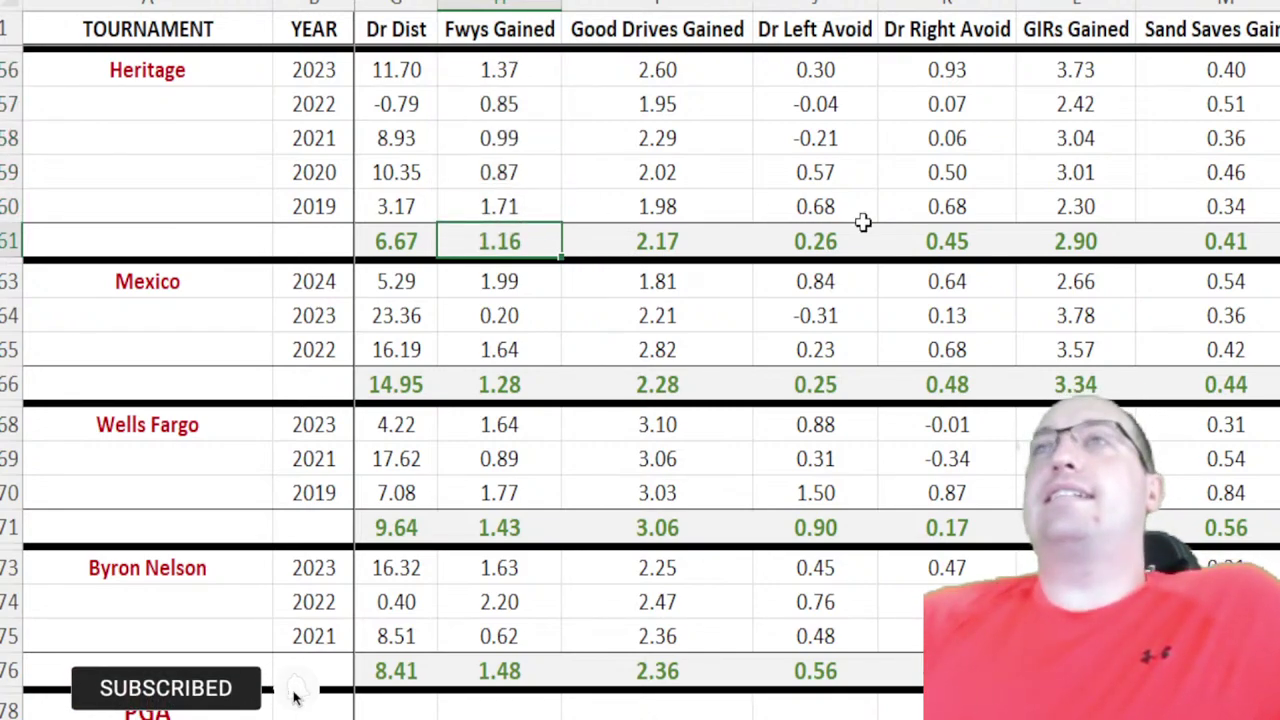
- Check the Heritage GIRs Gained value for 2023 and the tournament average
click(1072, 70)
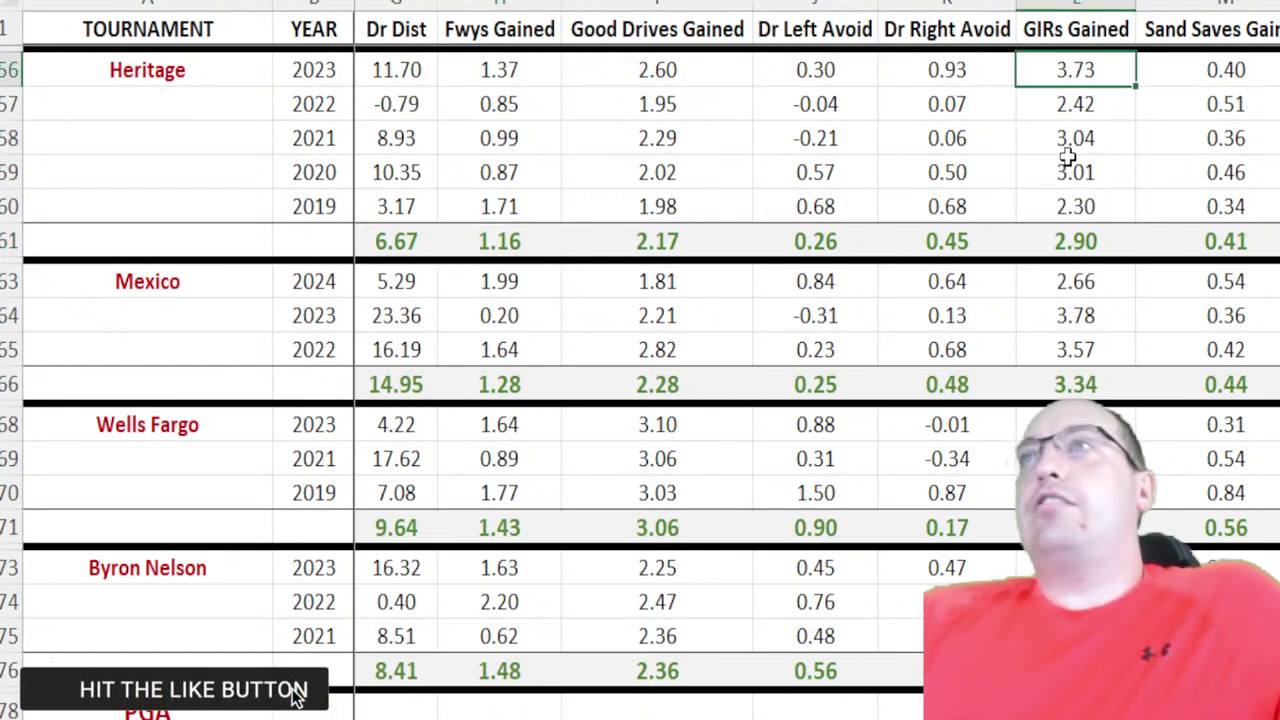
click(1077, 232)
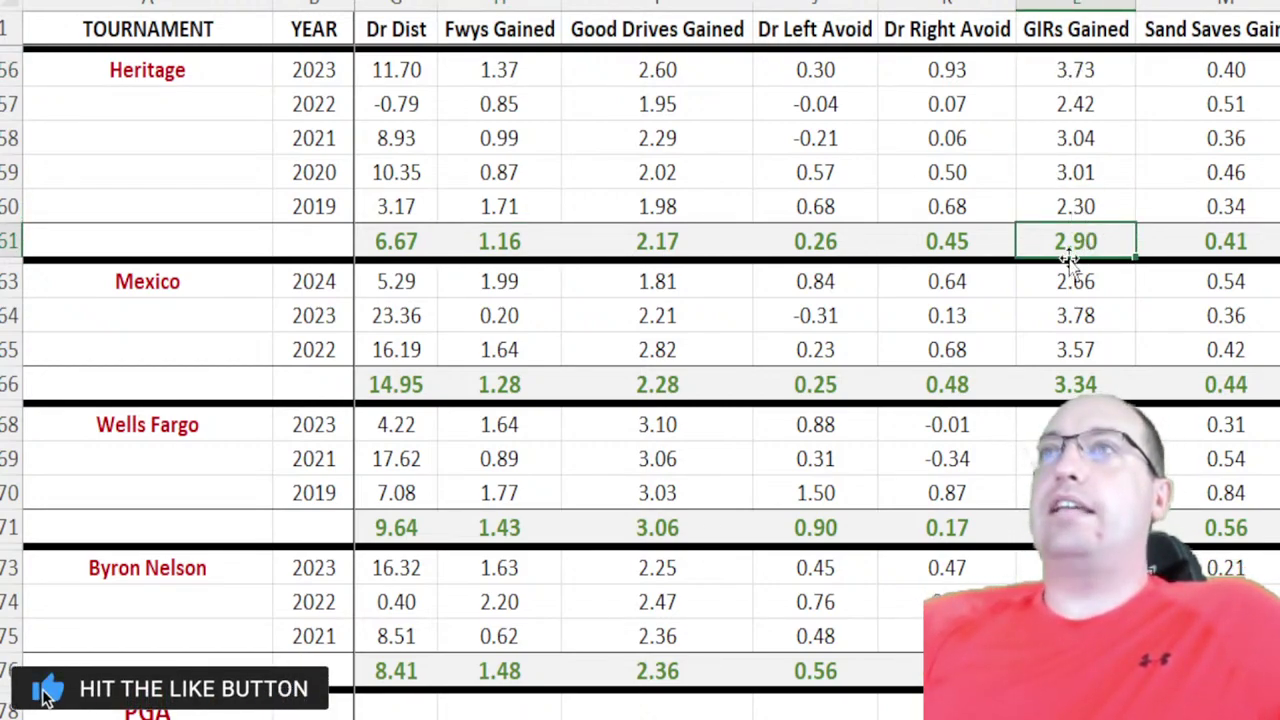
- Compare the GIRs Gained averages of Mexico and Wells Fargo with the Heritage average
scroll(1068, 258, down, 1)
click(1110, 255)
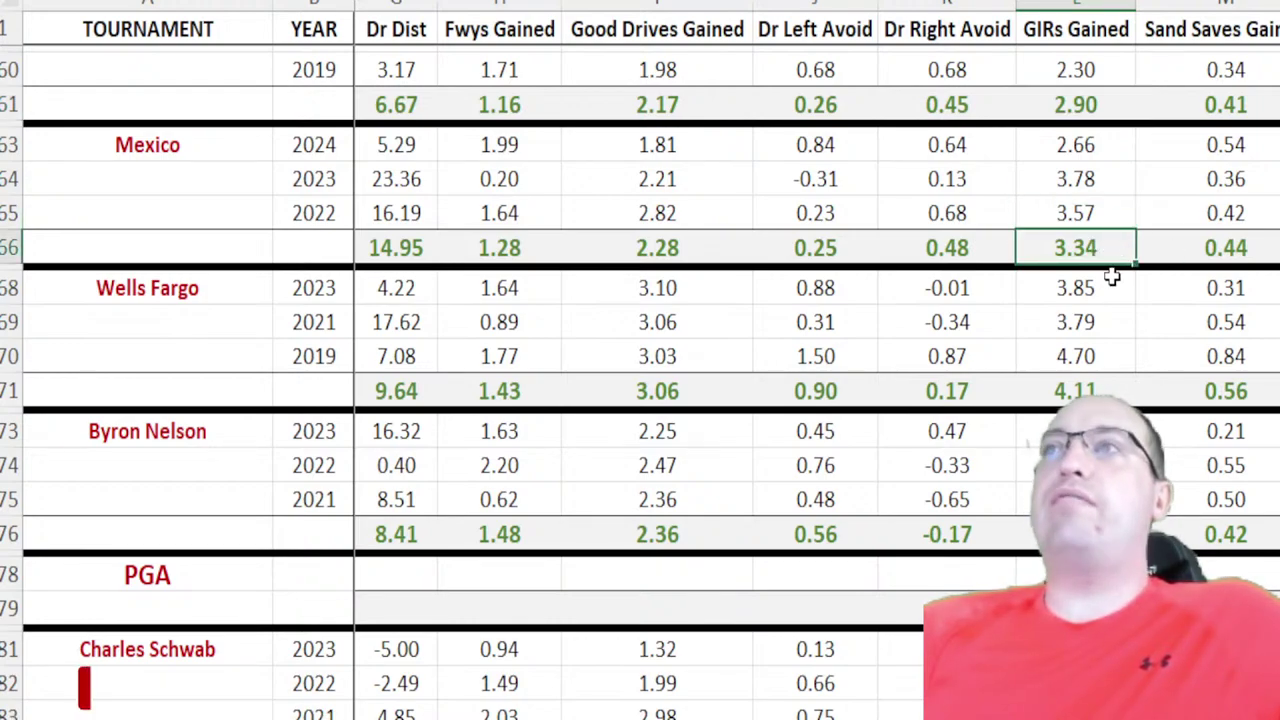
scroll(1108, 283, down, 1)
click(1097, 318)
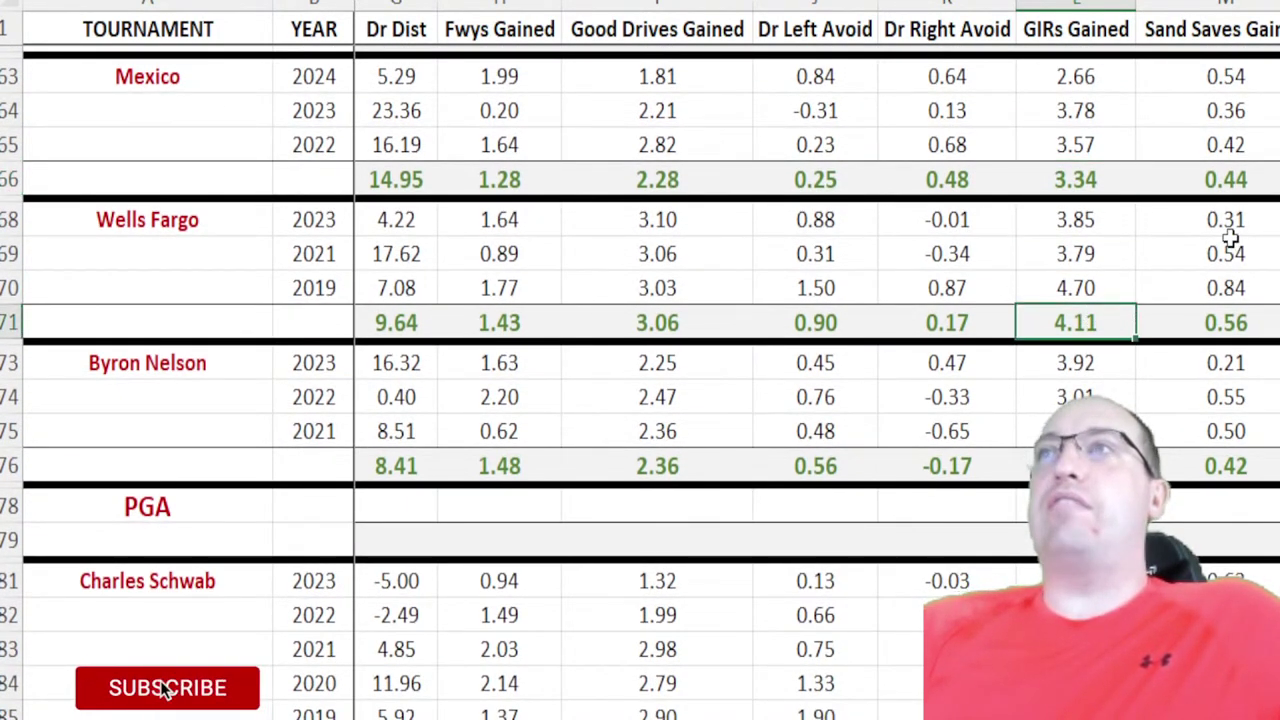
scroll(1189, 223, up, 3)
scroll(1157, 237, down, 1)
scroll(1106, 234, up, 1)
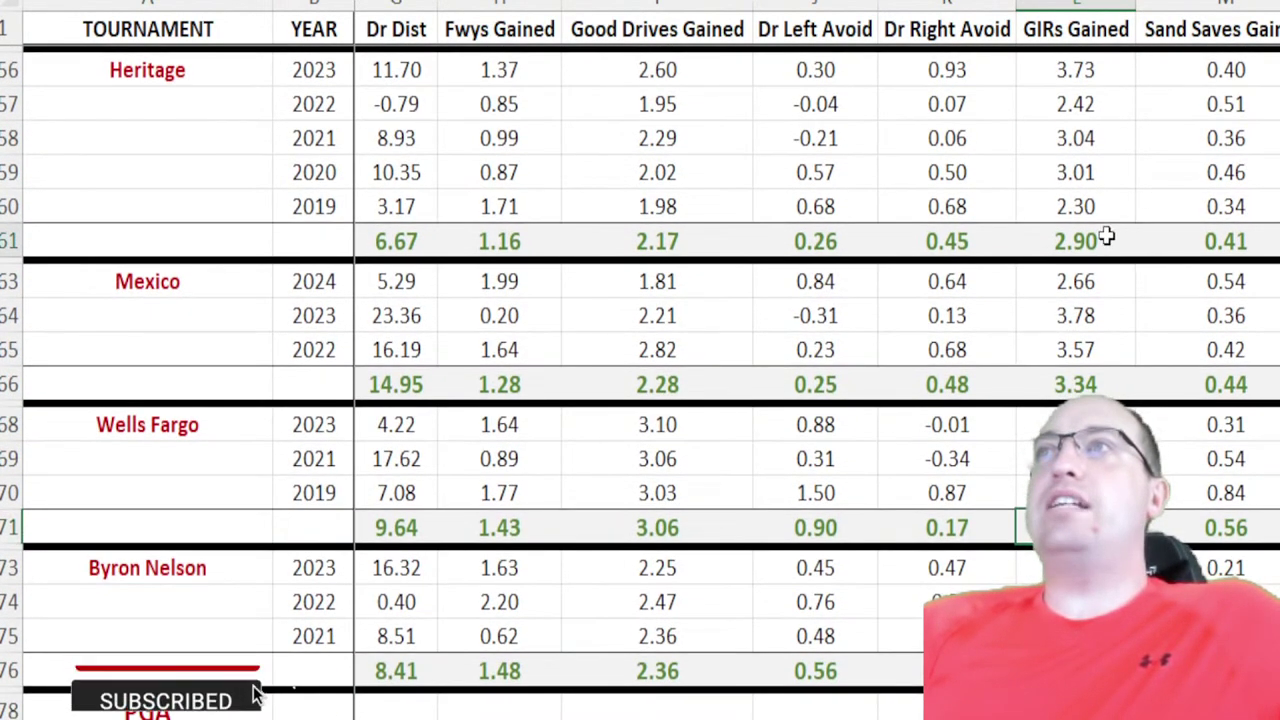
click(1100, 240)
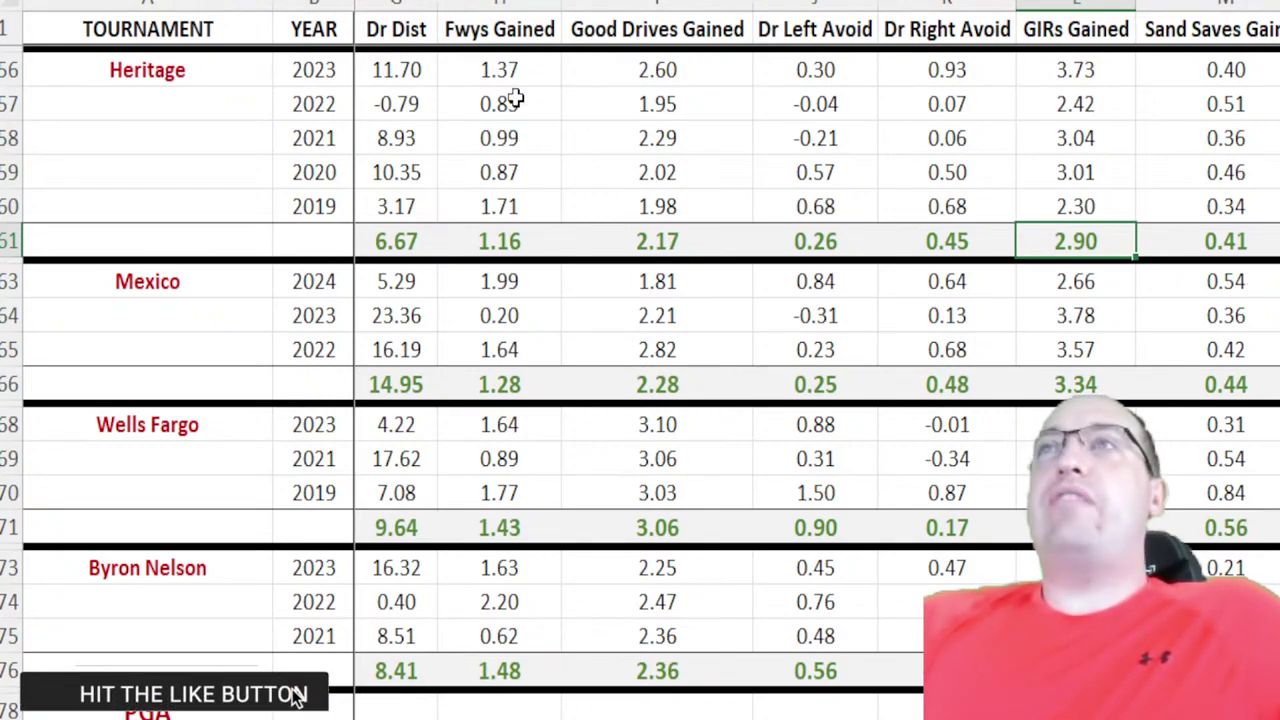
- Highlight the stat columns from Dr Dist through Sand Saves Gained for review
click(400, 5)
click(1210, 5)
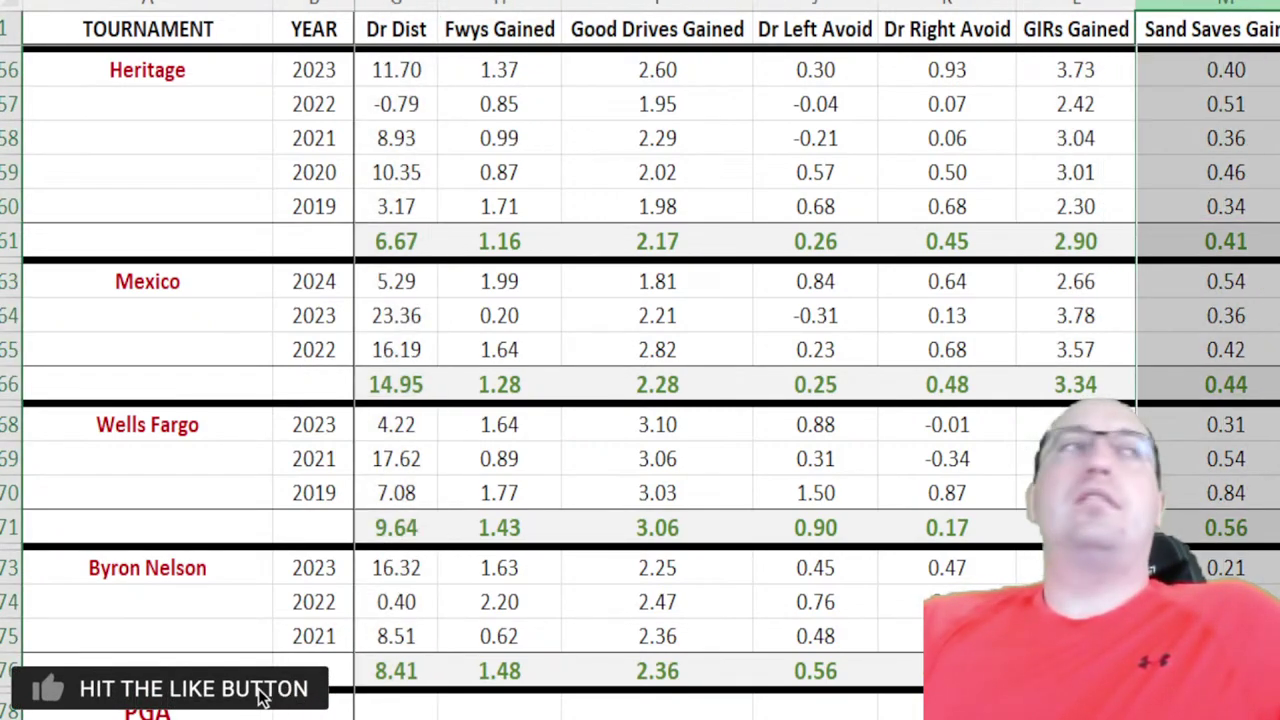
drag(400, 5, 1152, 10)
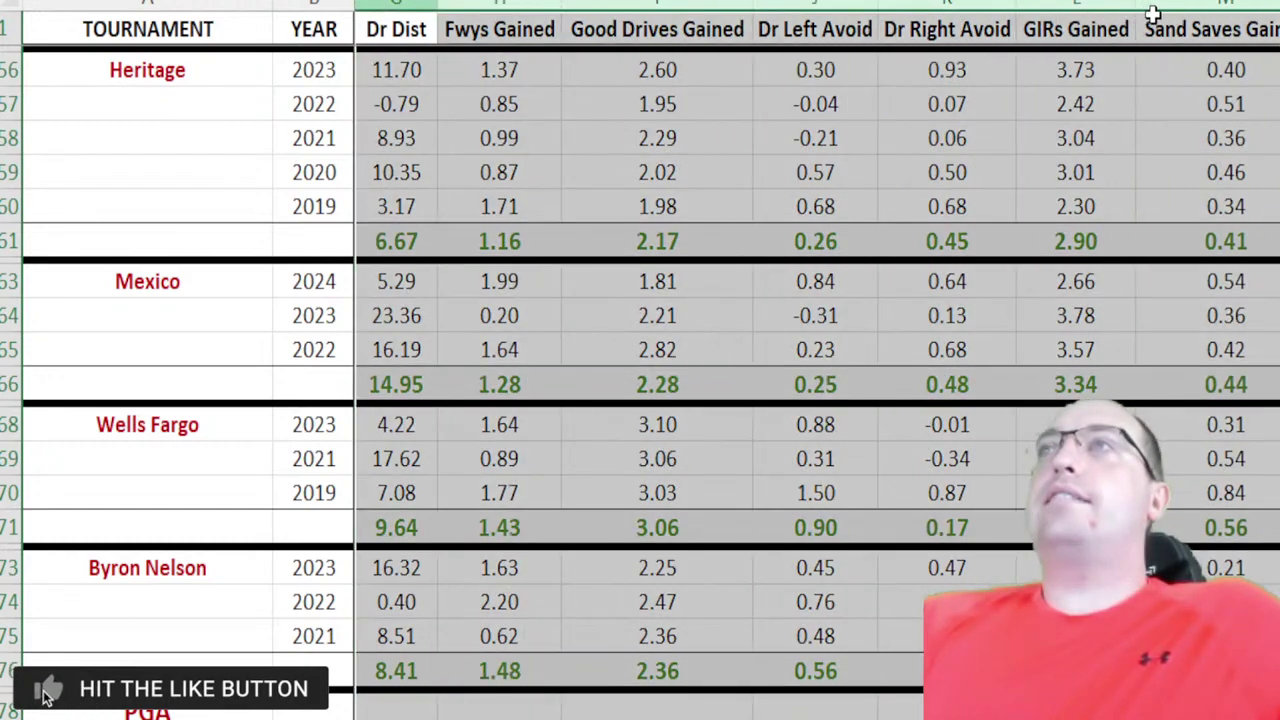
- Check the Heritage GIRs Gained values for 2019 and 2023, and highlight that column's 2019–2023 range
click(1072, 210)
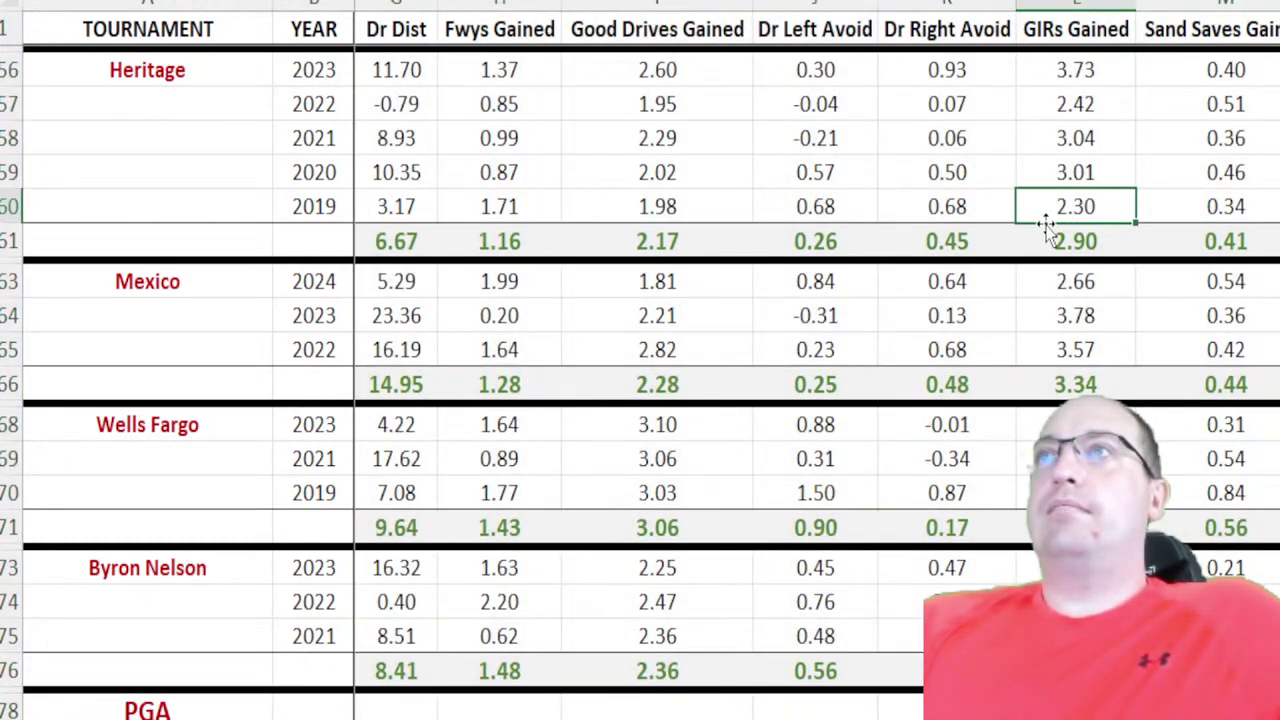
click(1100, 69)
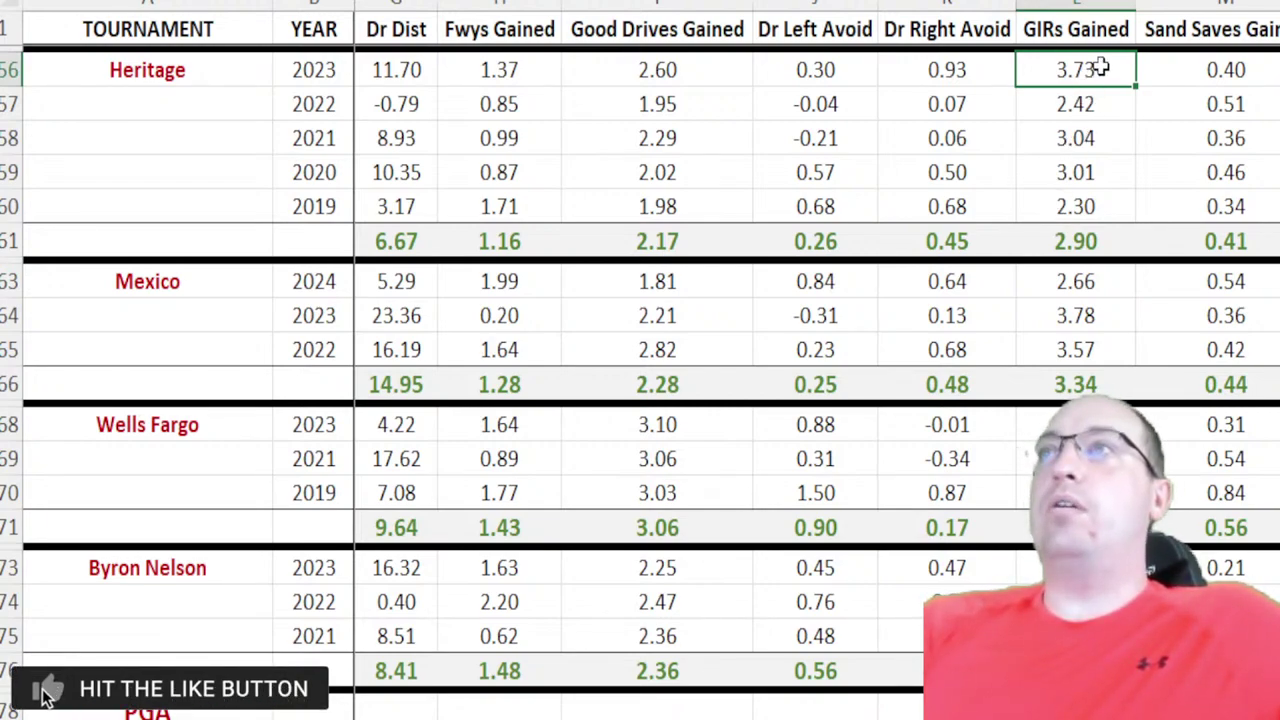
drag(1114, 80, 1093, 206)
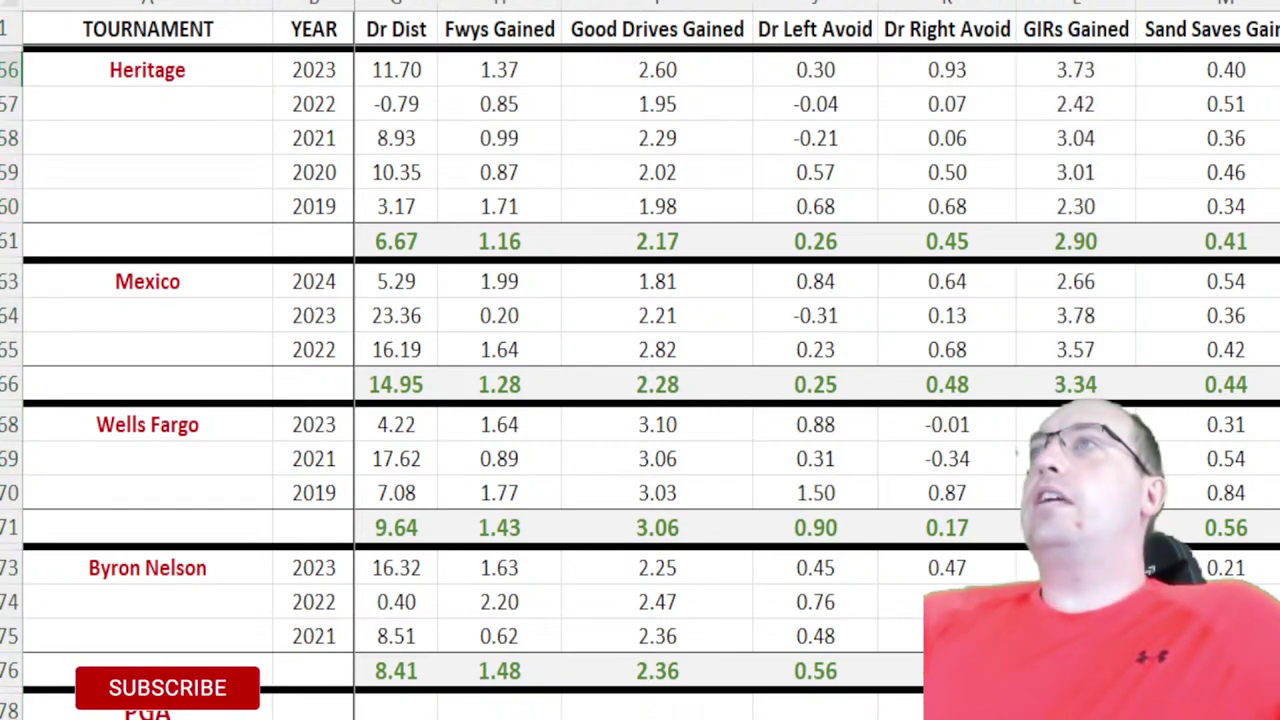
- Check the Heritage averages for Birdies Gained and Bogeys Avoided, plus the Wells Fargo Birdies Gained average
scroll(1169, 134, right, 6)
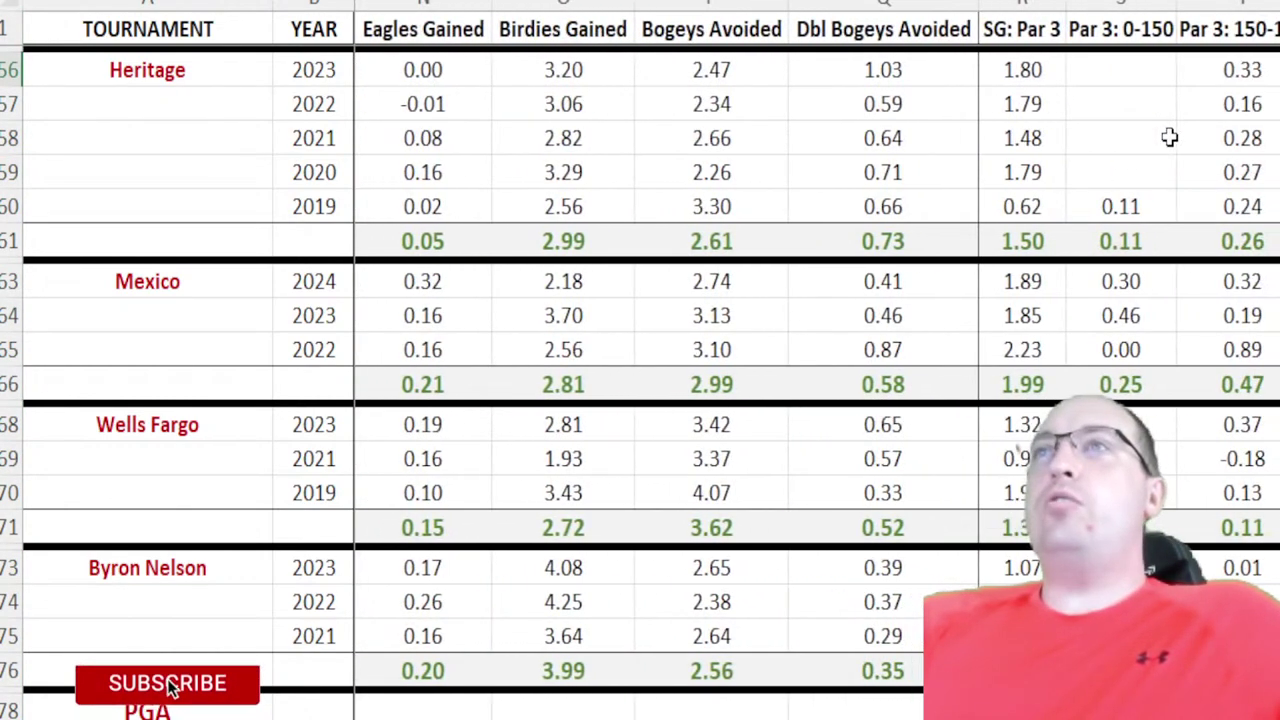
click(622, 240)
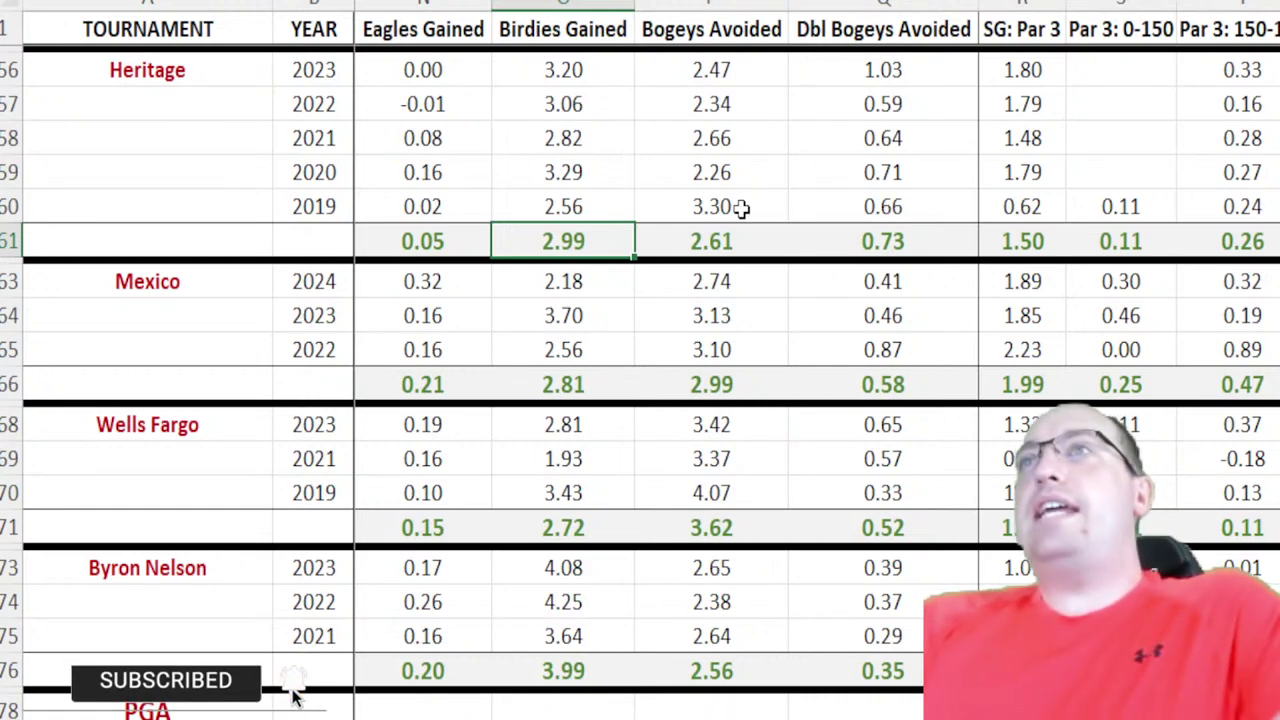
click(772, 238)
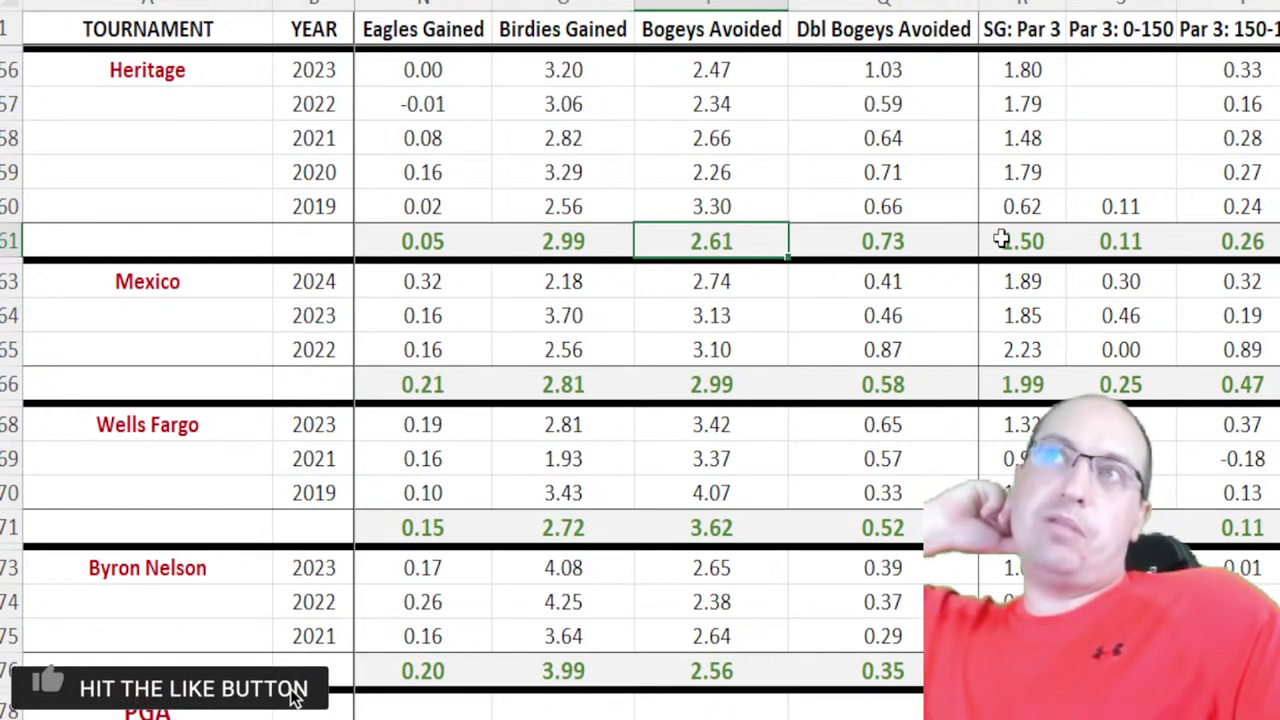
click(607, 523)
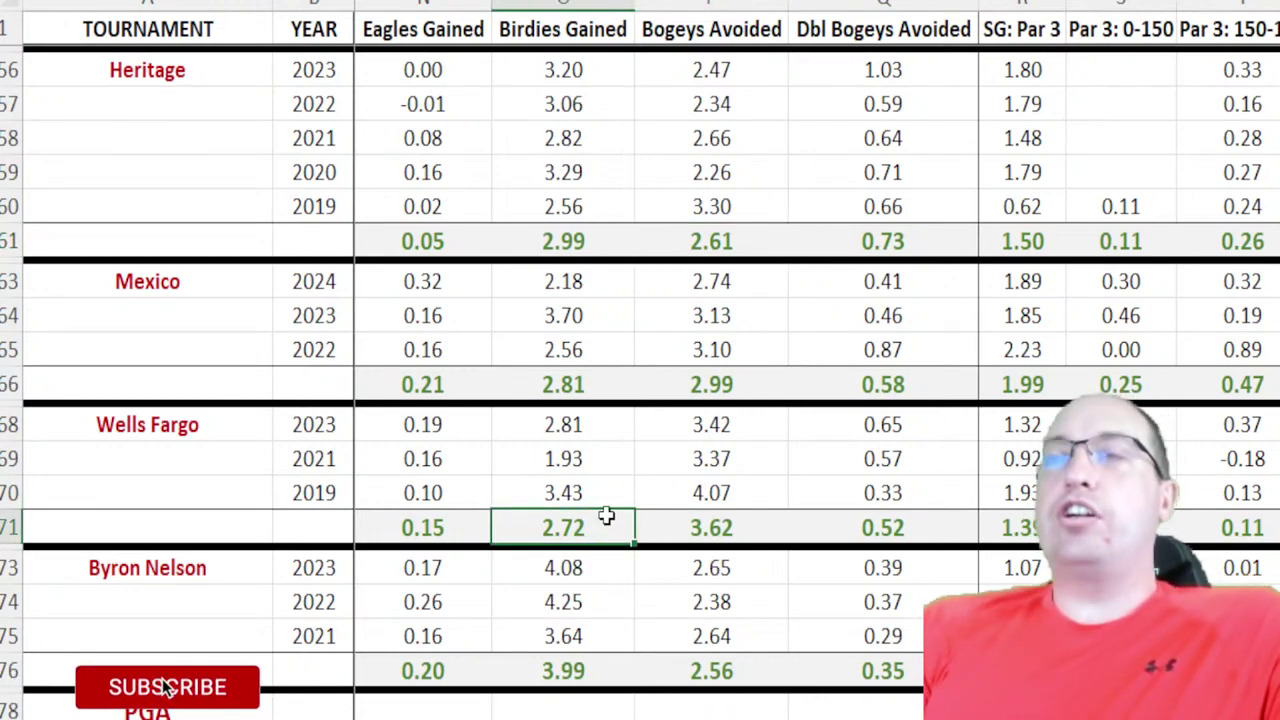
- Compare Heritage Birdies Gained with Bogeys Avoided, highlighting the tournament averages and the 2019 values
click(563, 241)
drag(563, 241, 674, 240)
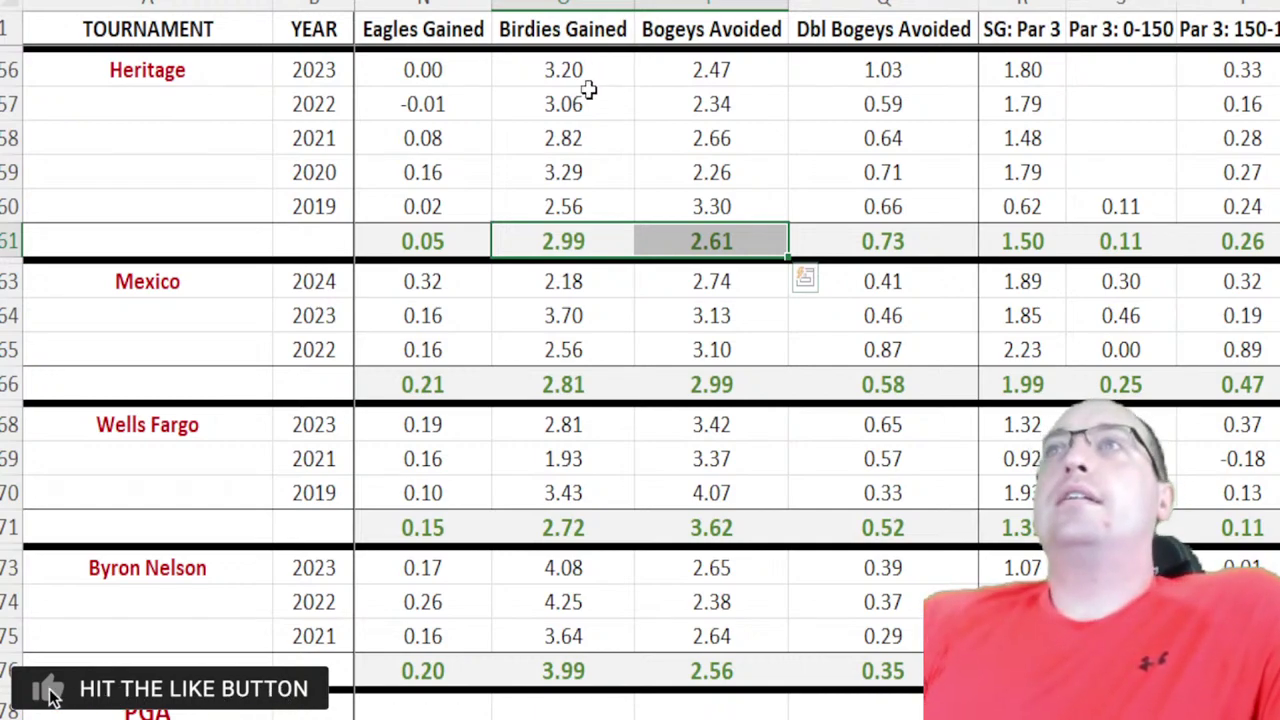
click(600, 203)
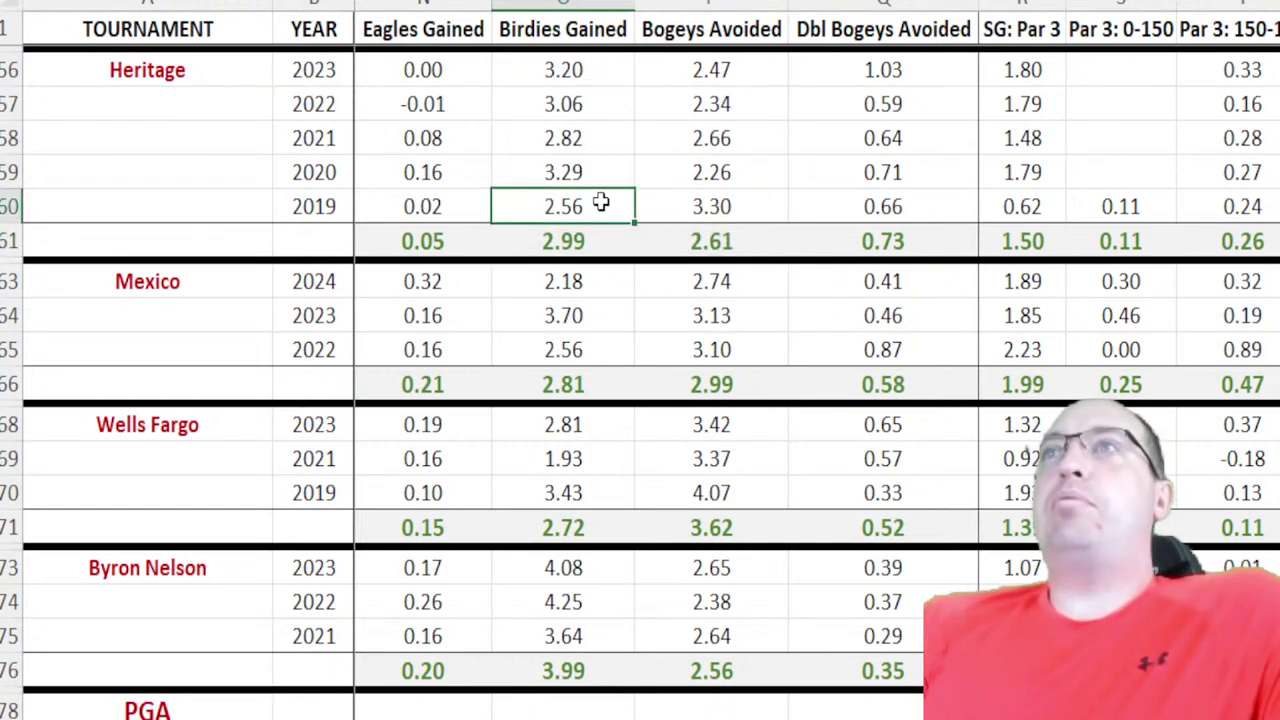
drag(587, 207, 727, 200)
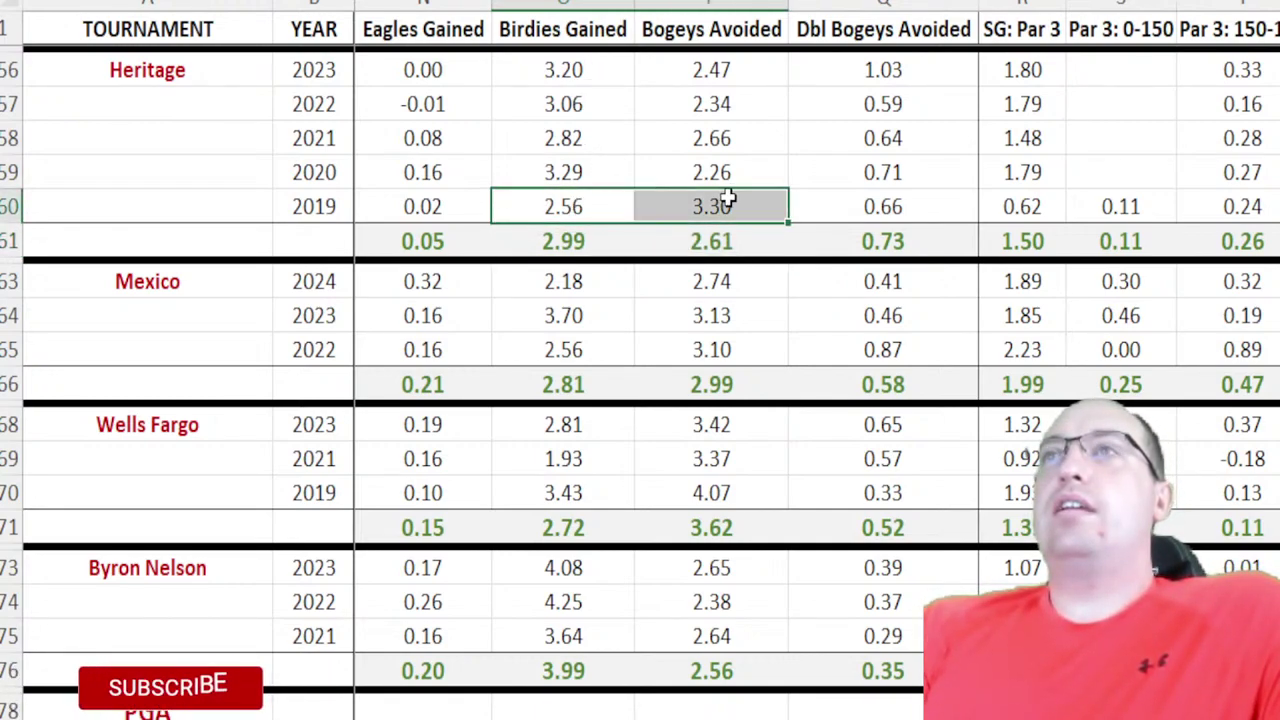
- Clear the 2019 Heritage Birdies Gained and Bogeys Avoided values, and highlight the two tournament averages
click(583, 208)
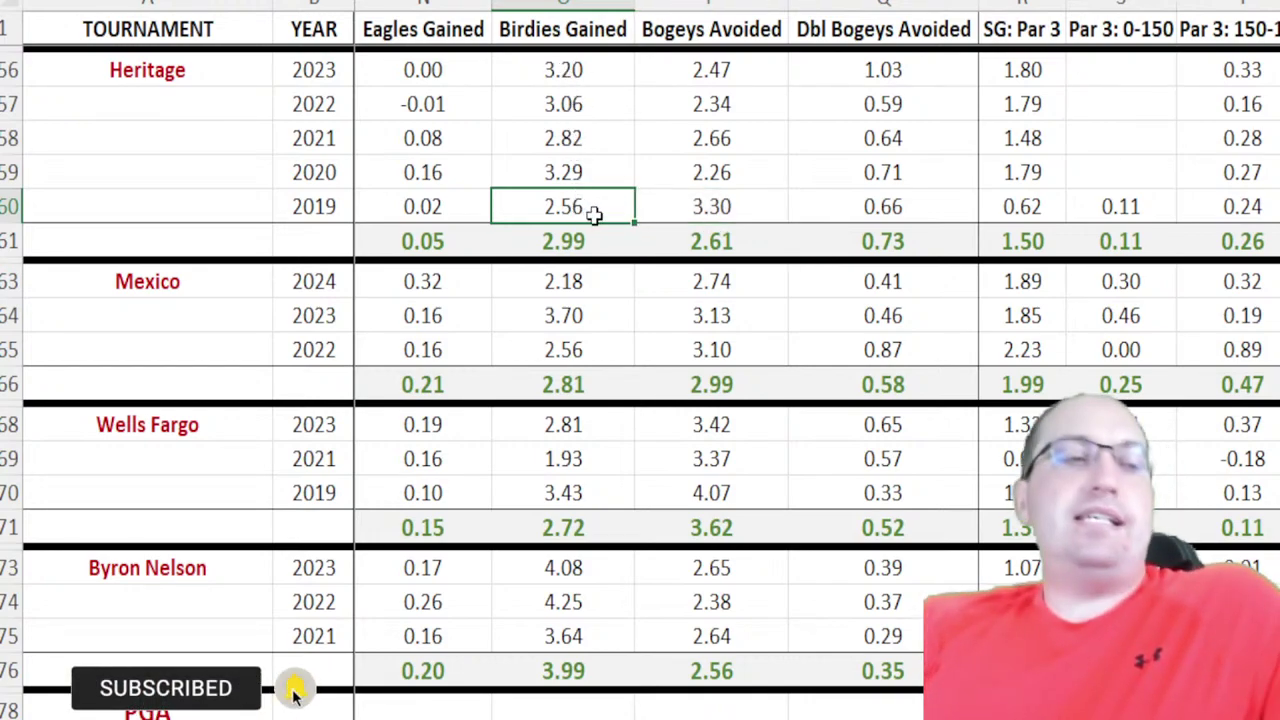
key(Delete)
click(697, 211)
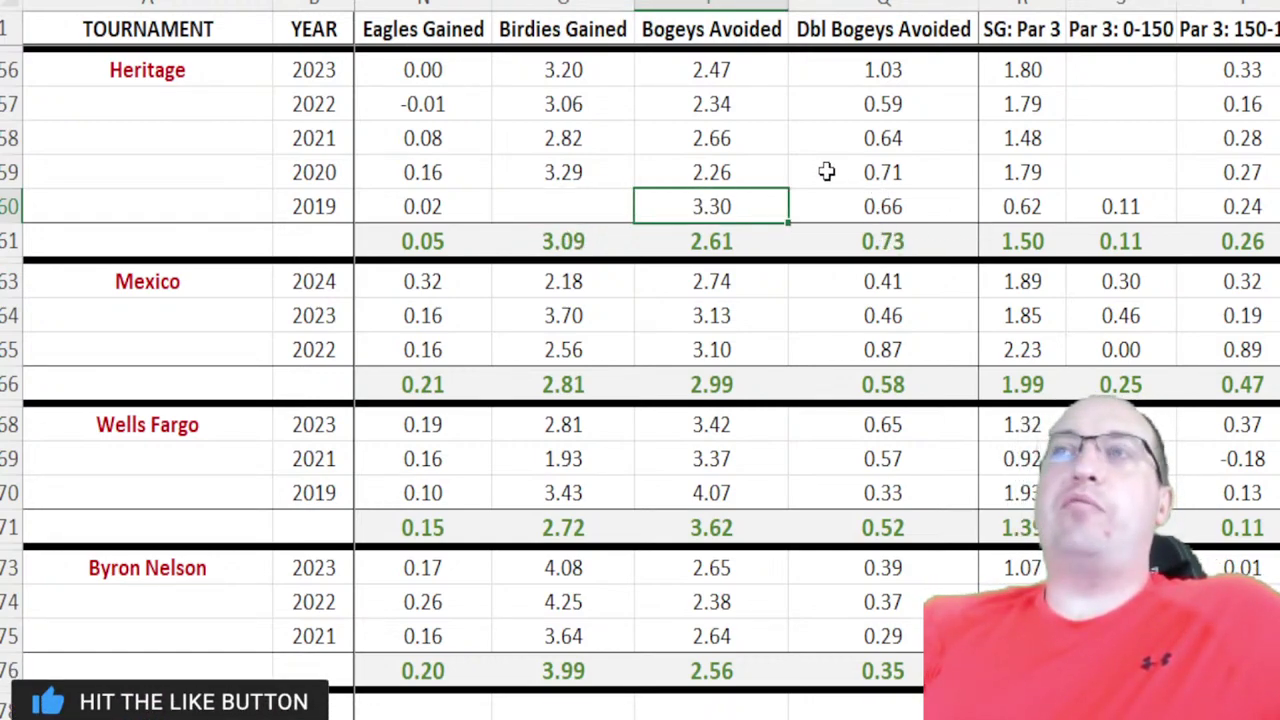
key(Delete)
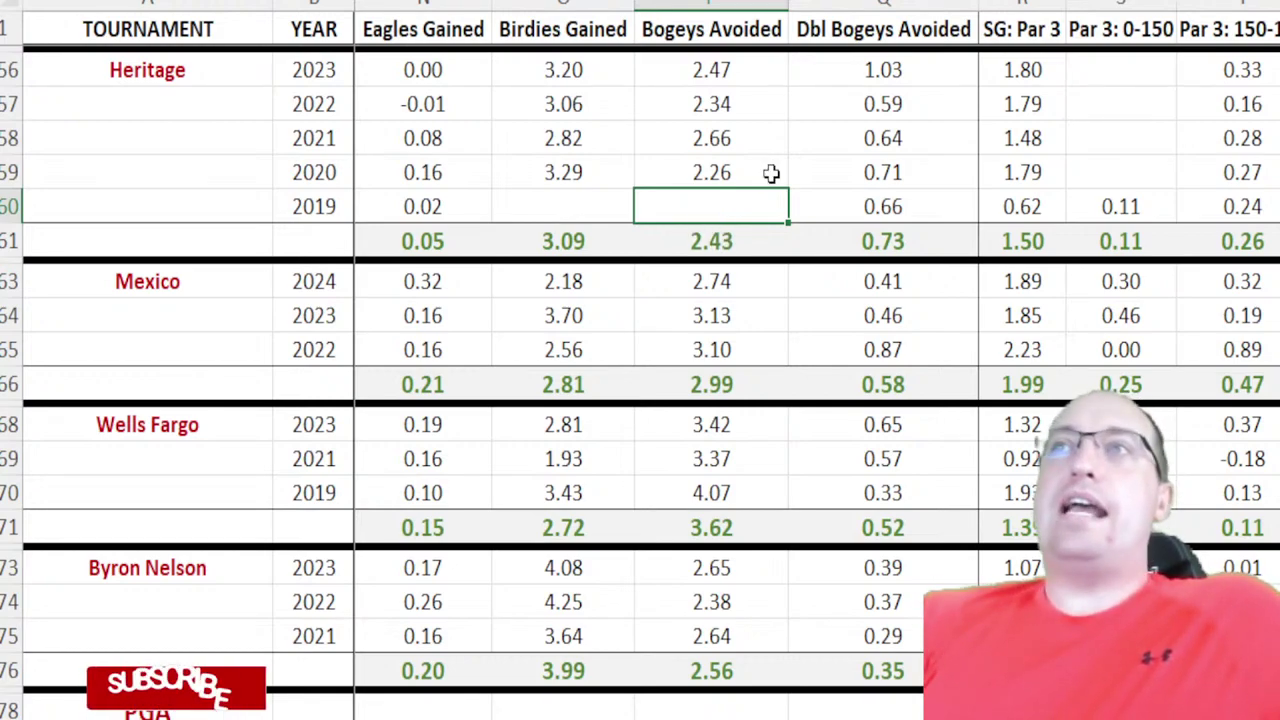
drag(563, 242, 655, 243)
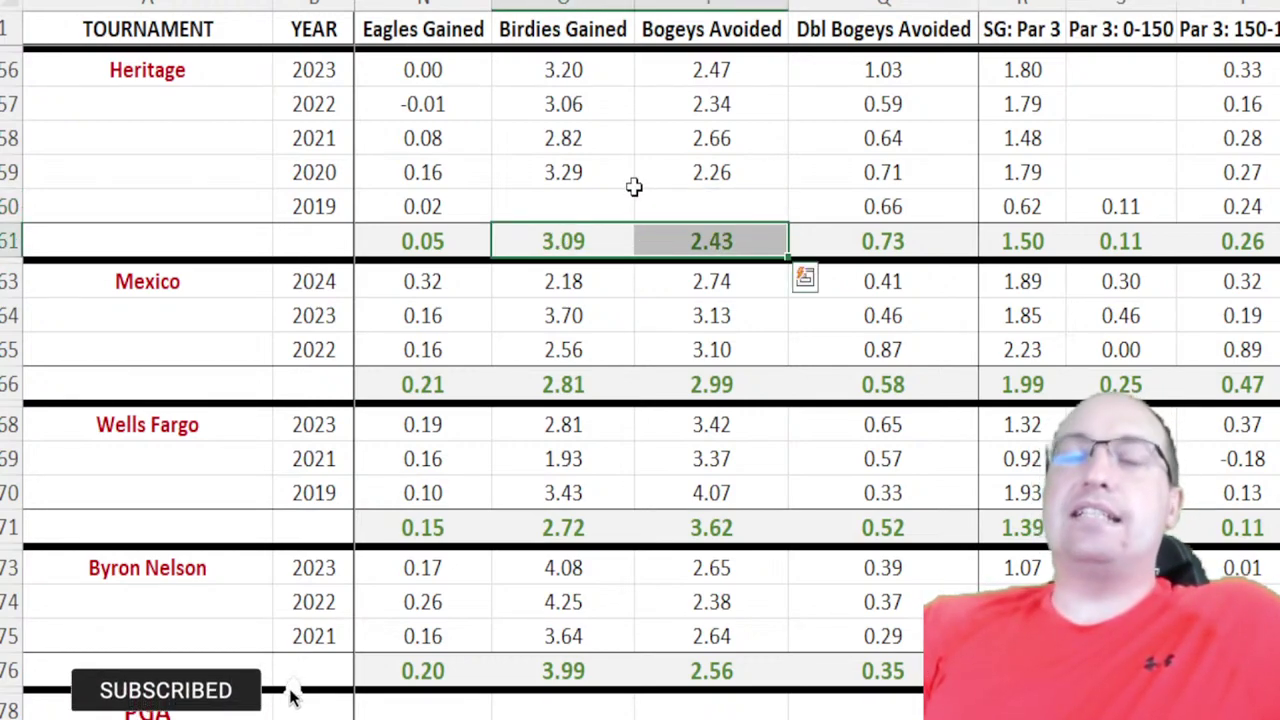
- Undo both deletions in the 2019 Heritage row
key(ctrl+z)
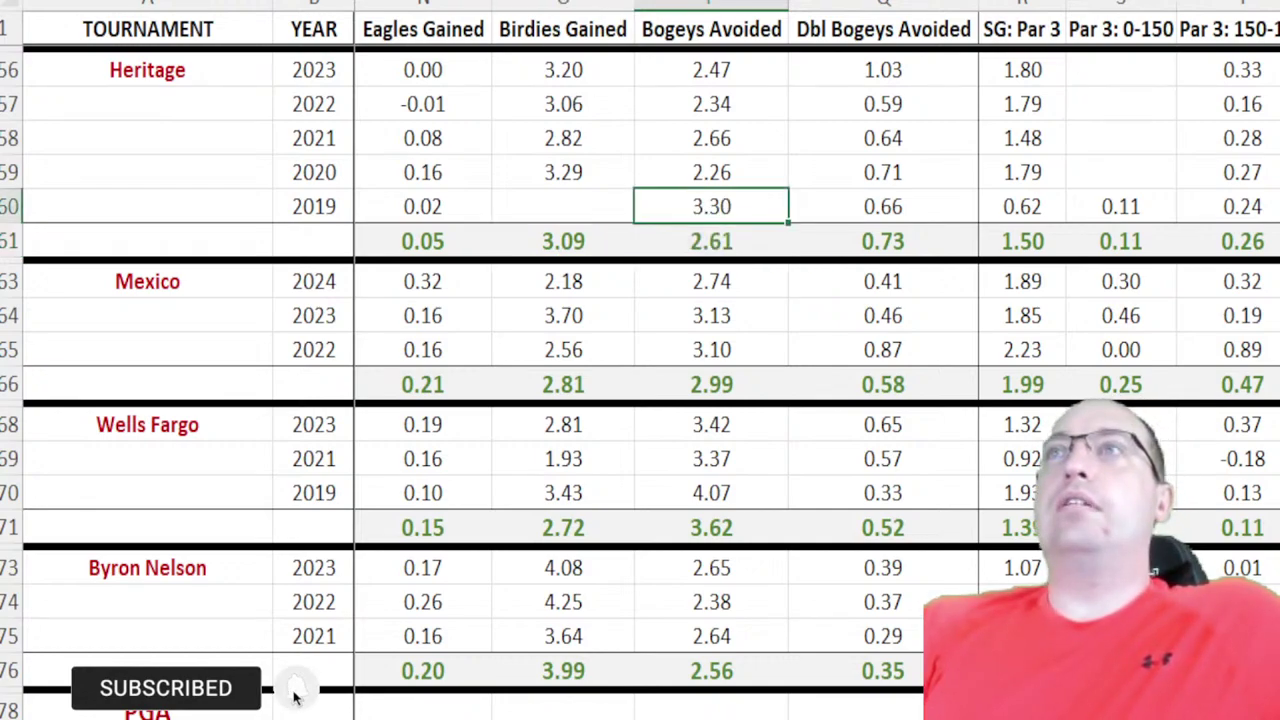
key(ctrl+z)
- Examine the Heritage averages in the par-3 columns, from SG: Par 3 to Par 3: 175-200
click(712, 172)
key(Right)
key(Right)
key(Right)
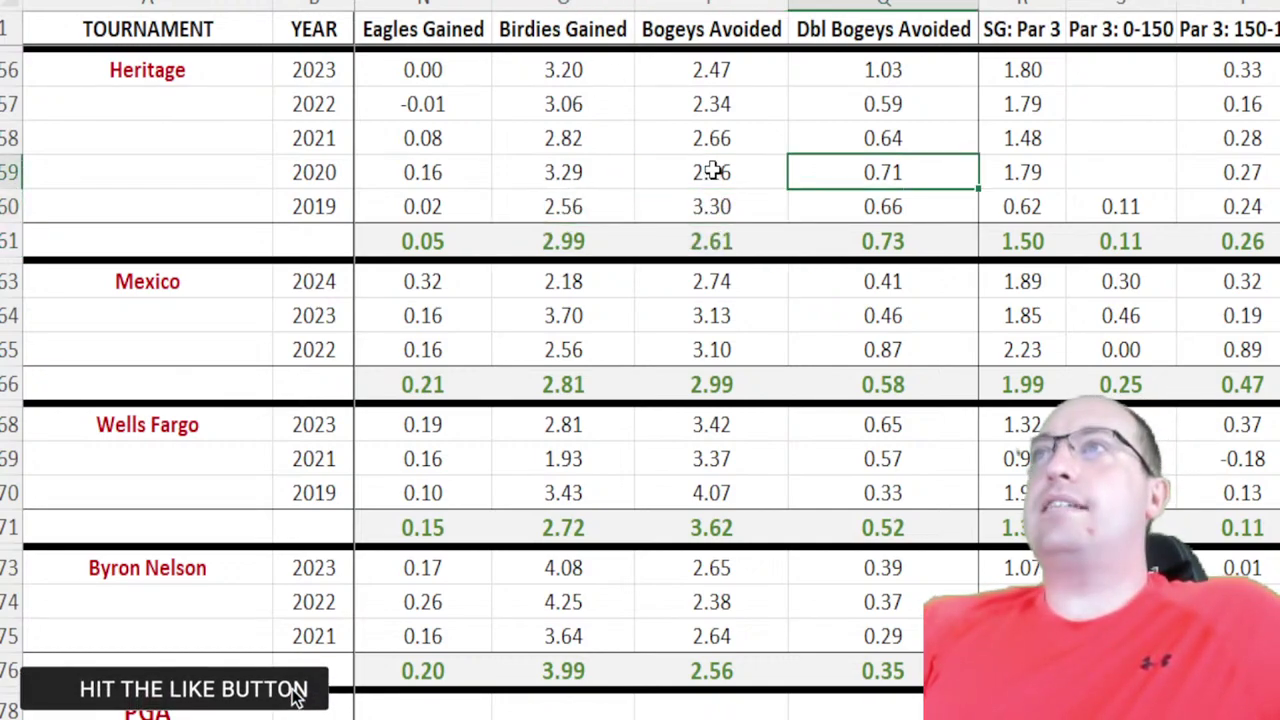
key(Right)
key(Right)
key(Right)
key(Right)
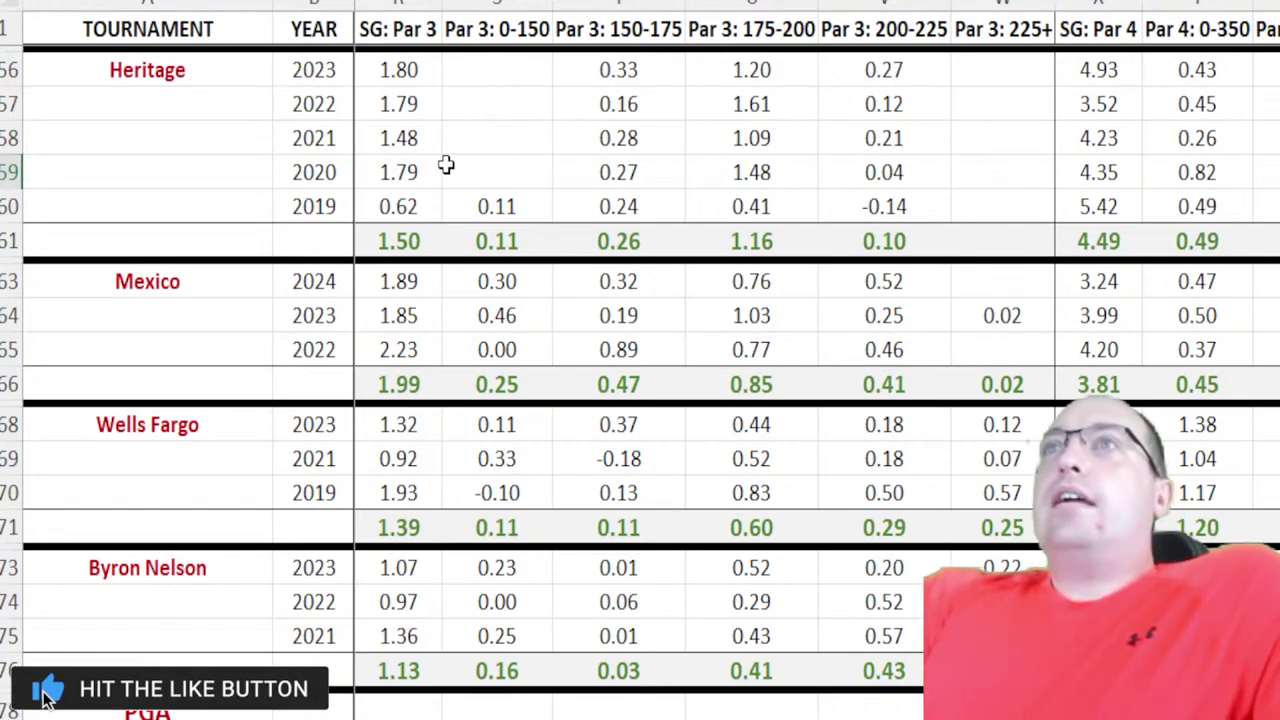
click(427, 240)
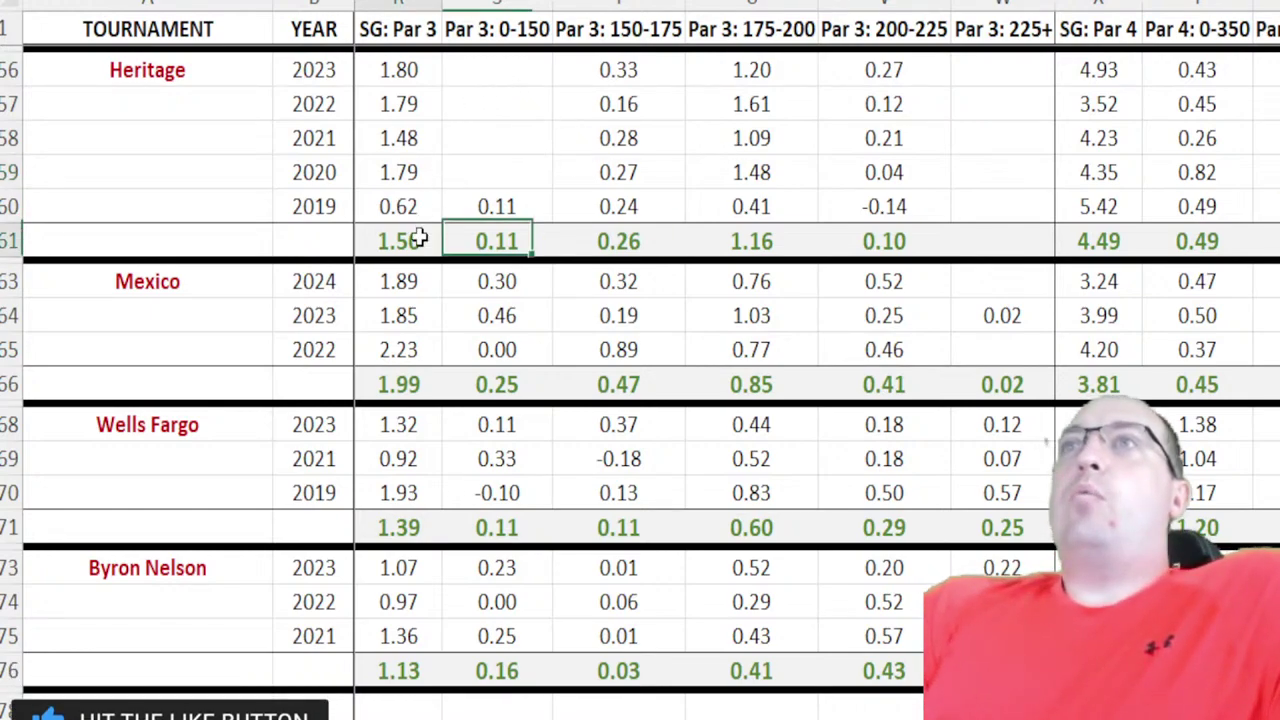
click(720, 232)
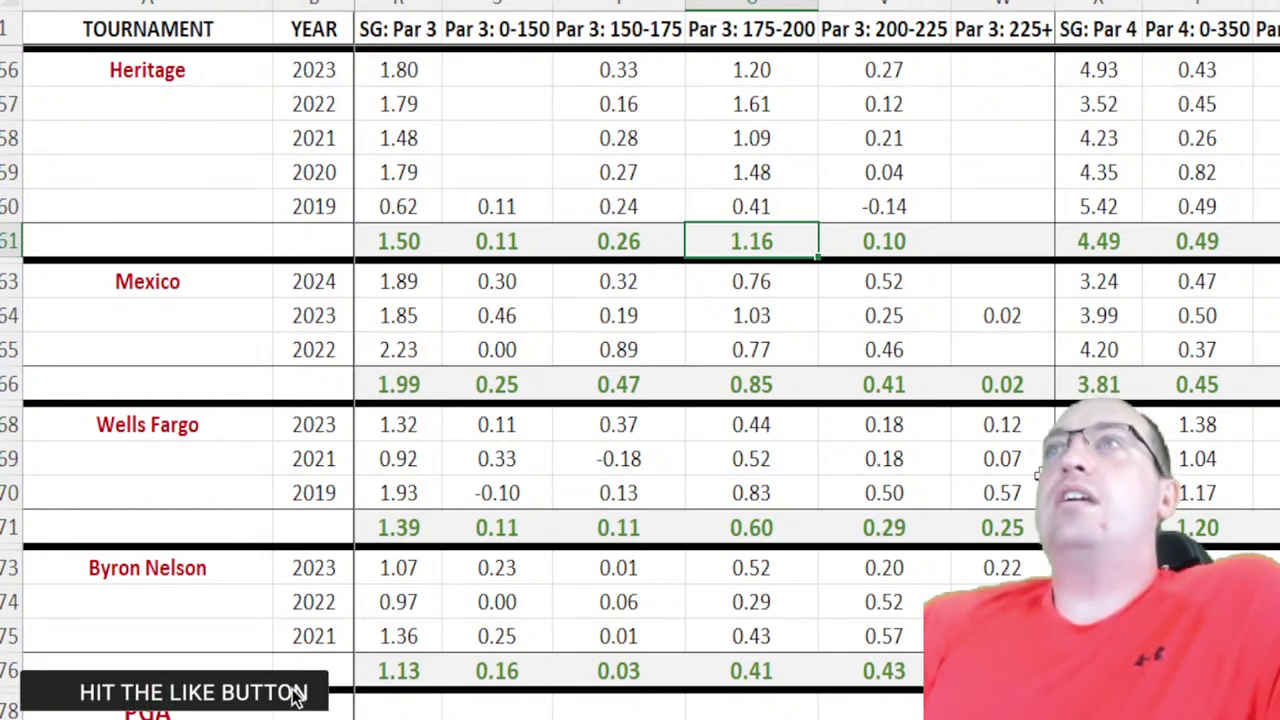
- Compare the Par 3: 175-200 and Par 3: 200-225 columns by highlighting each in turn
click(733, 30)
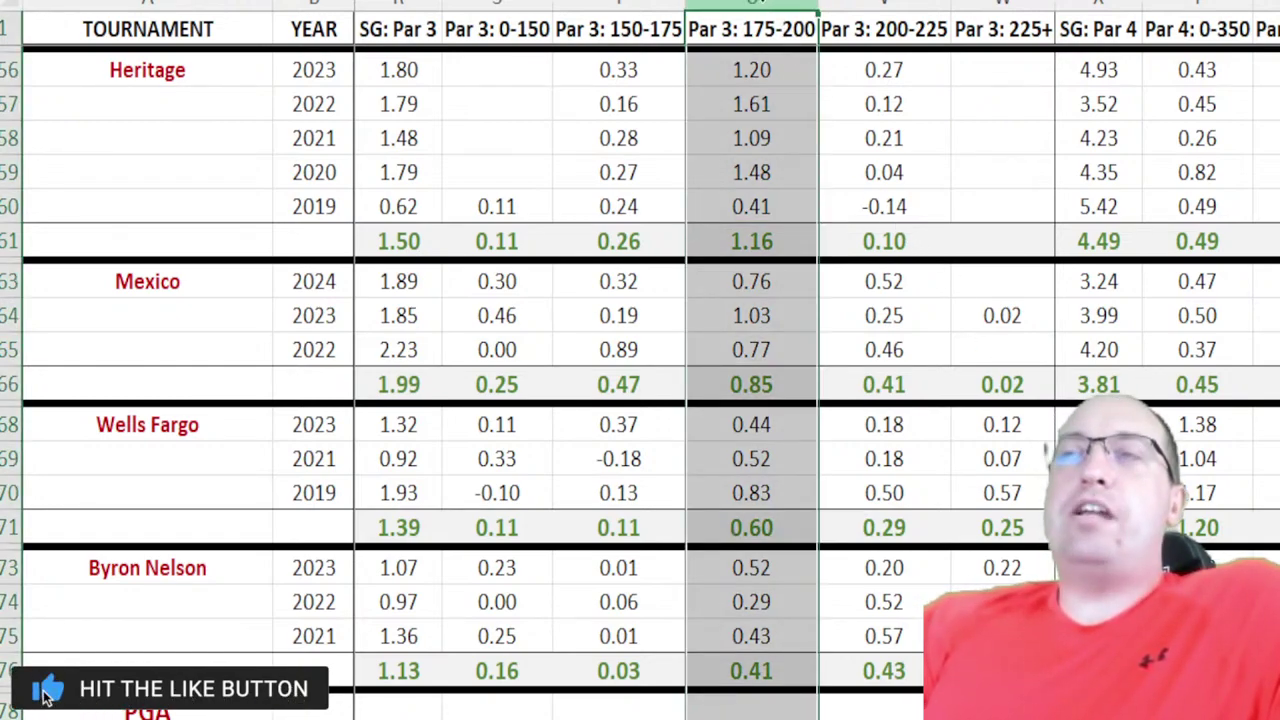
click(884, 4)
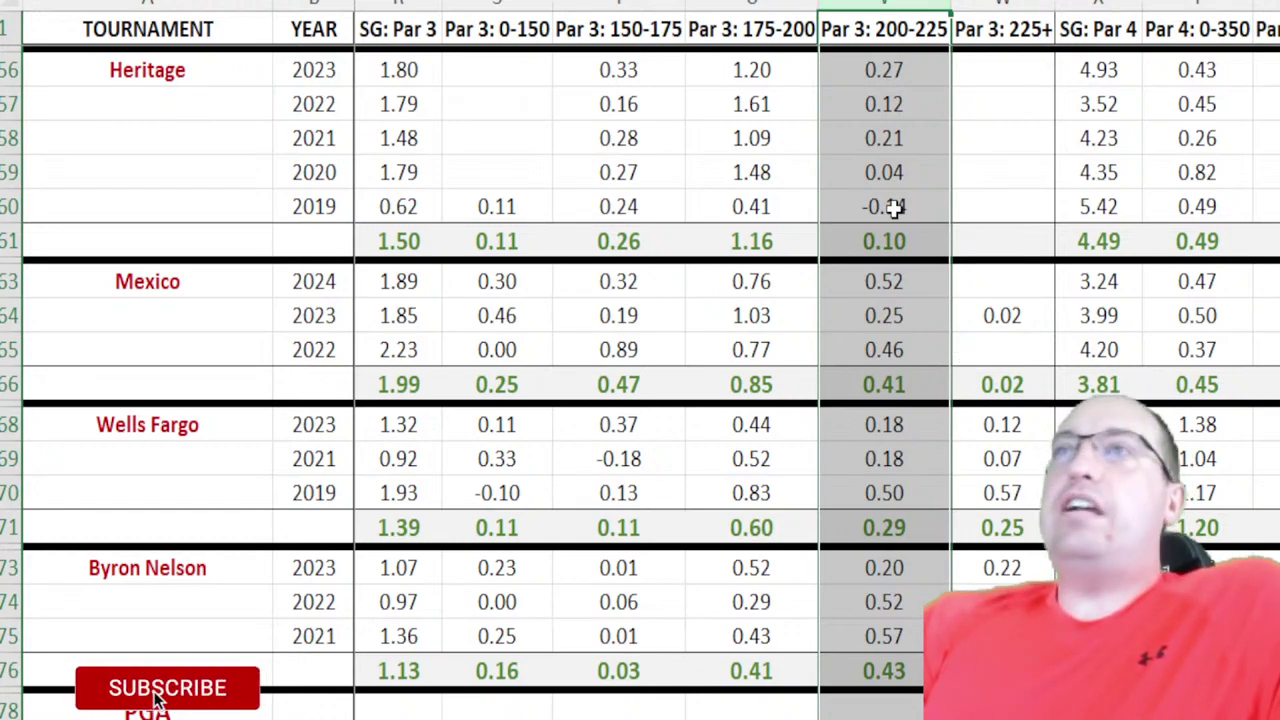
key(Left)
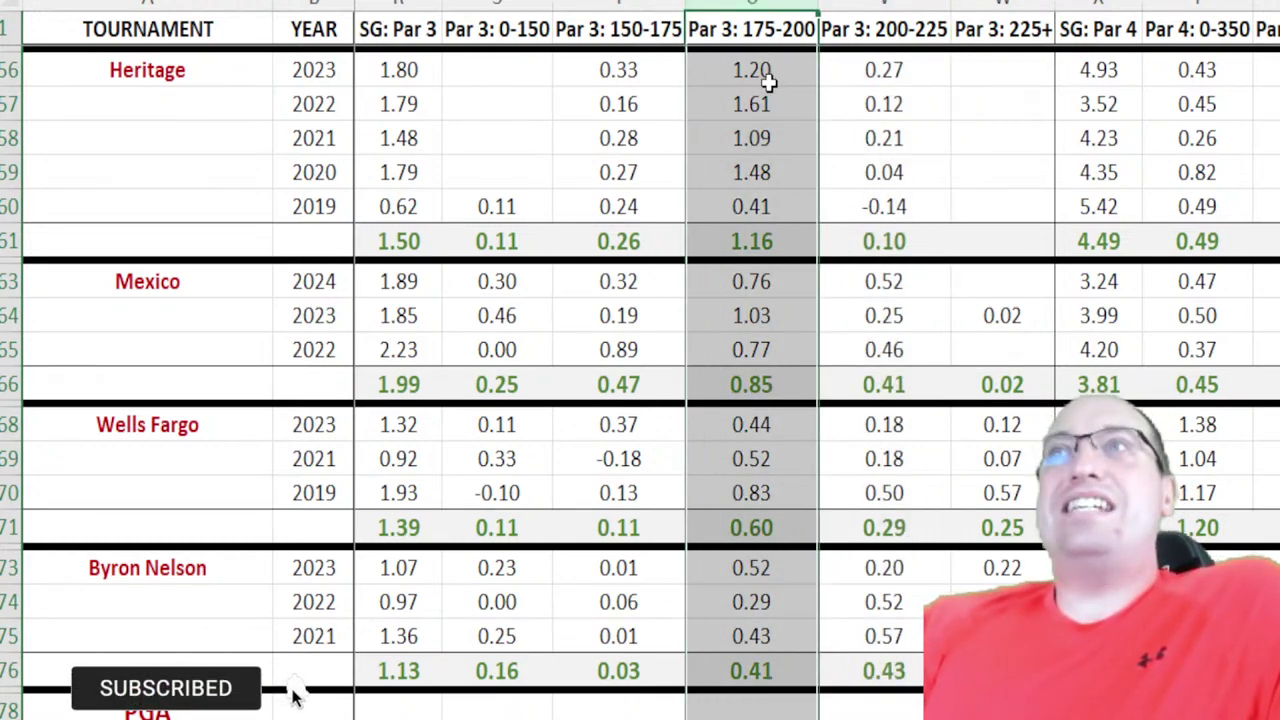
- Highlight the 2019–2023 Heritage values for Par 3: 175-200 and check their average
drag(767, 83, 790, 233)
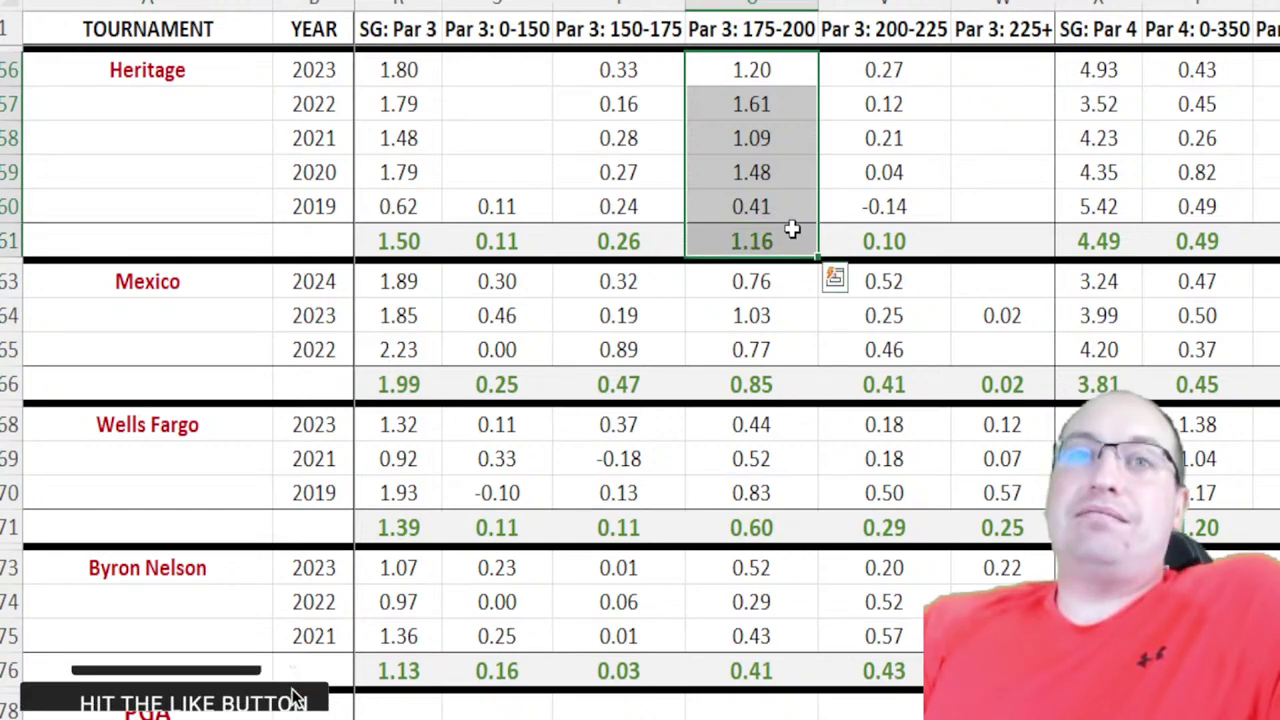
click(762, 75)
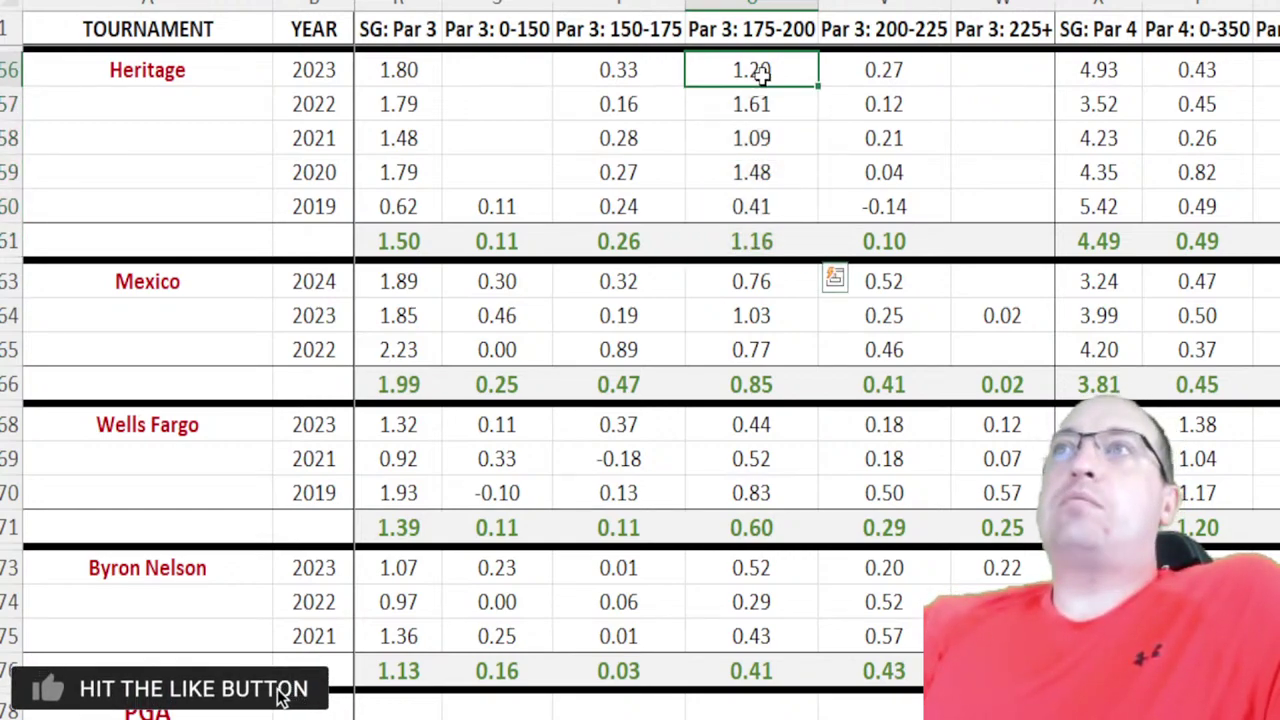
drag(762, 75, 771, 206)
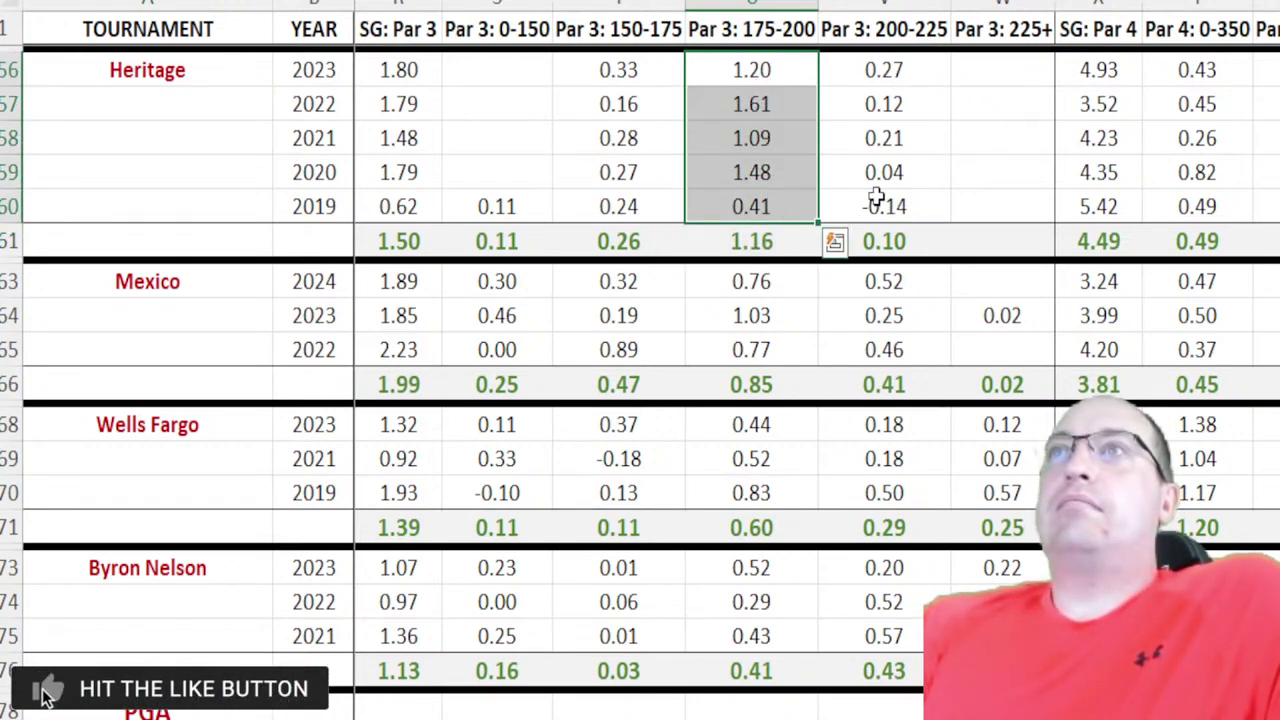
click(760, 244)
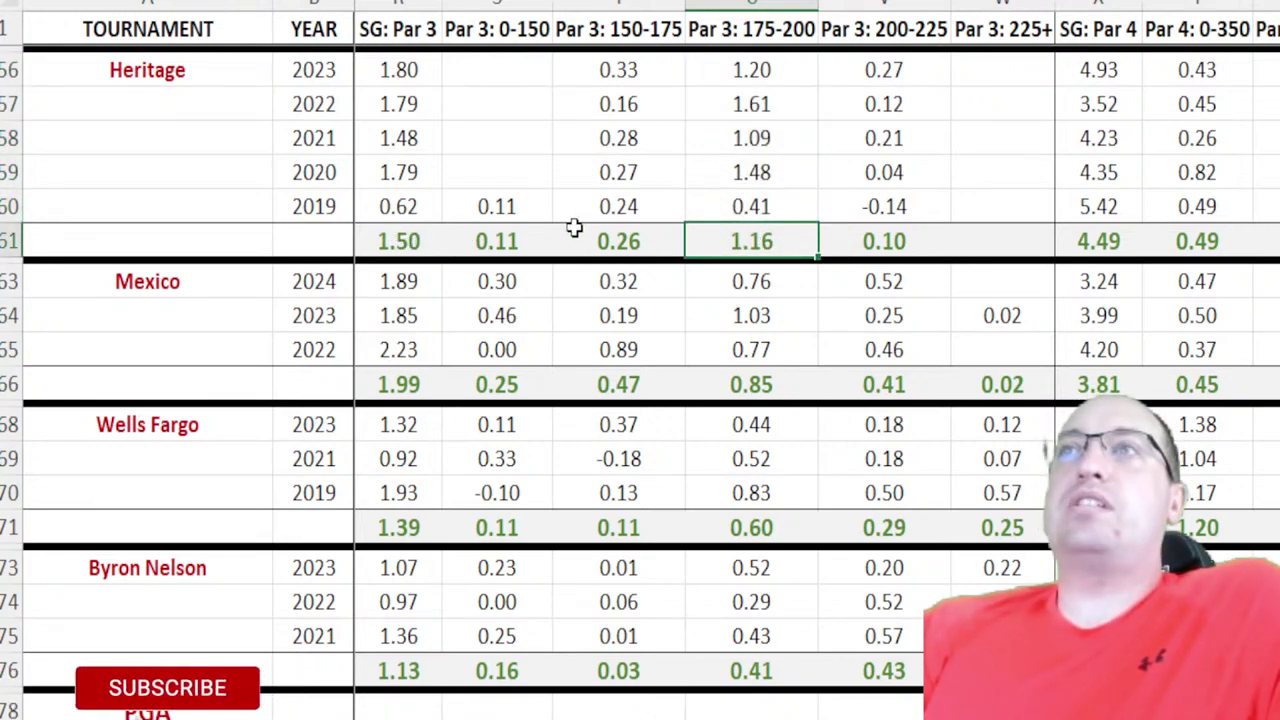
- Check the Heritage SG: Par 4 average and highlight the Par 4: 400-450 column
click(706, 140)
scroll(720, 228, right, 5)
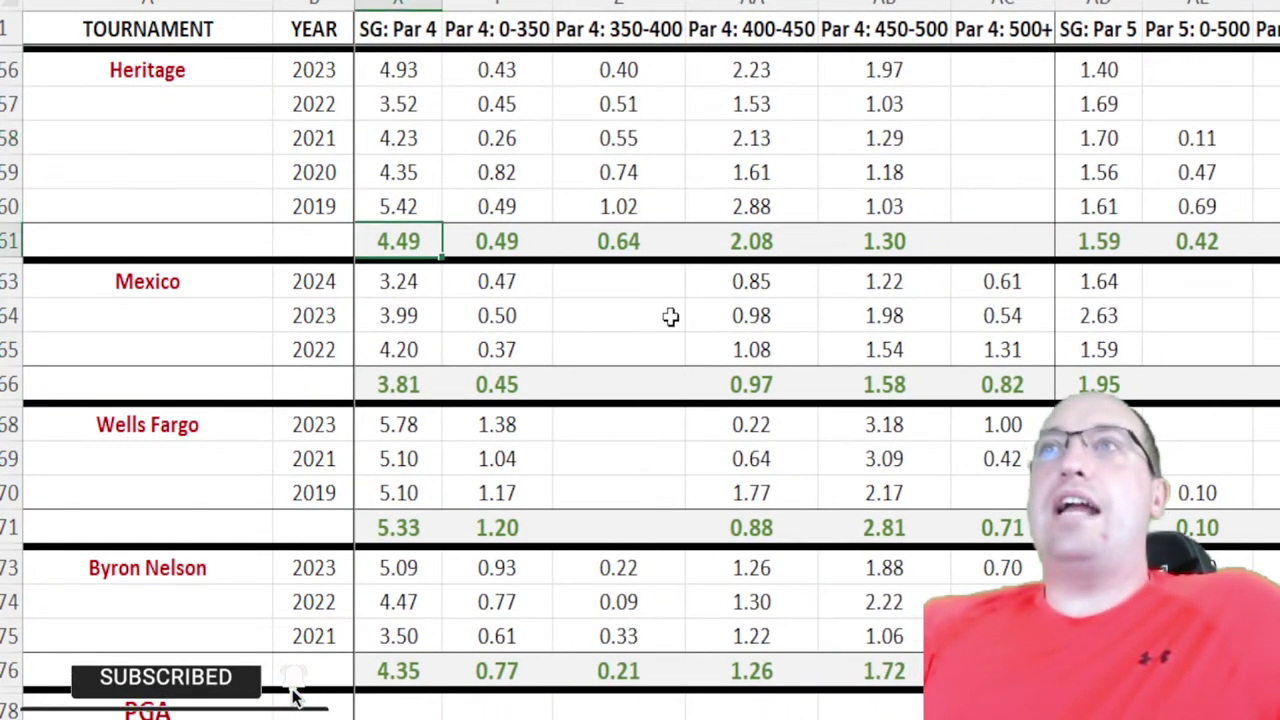
click(357, 240)
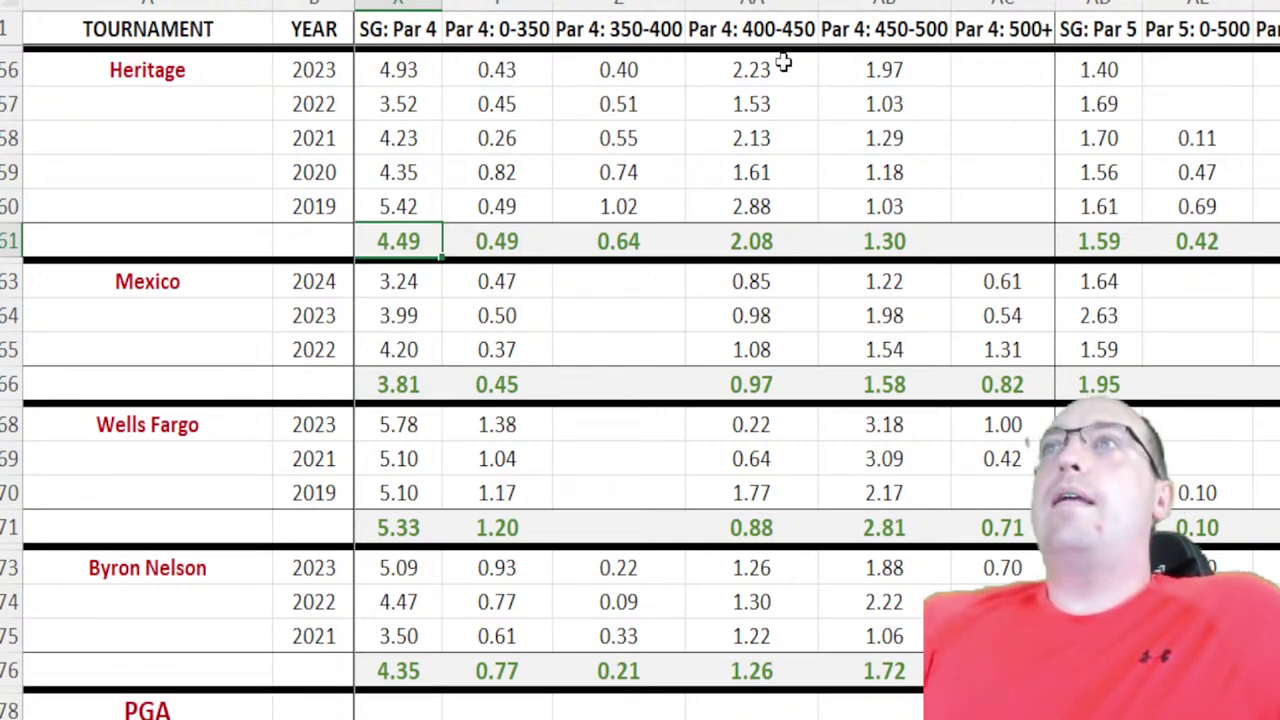
click(760, 4)
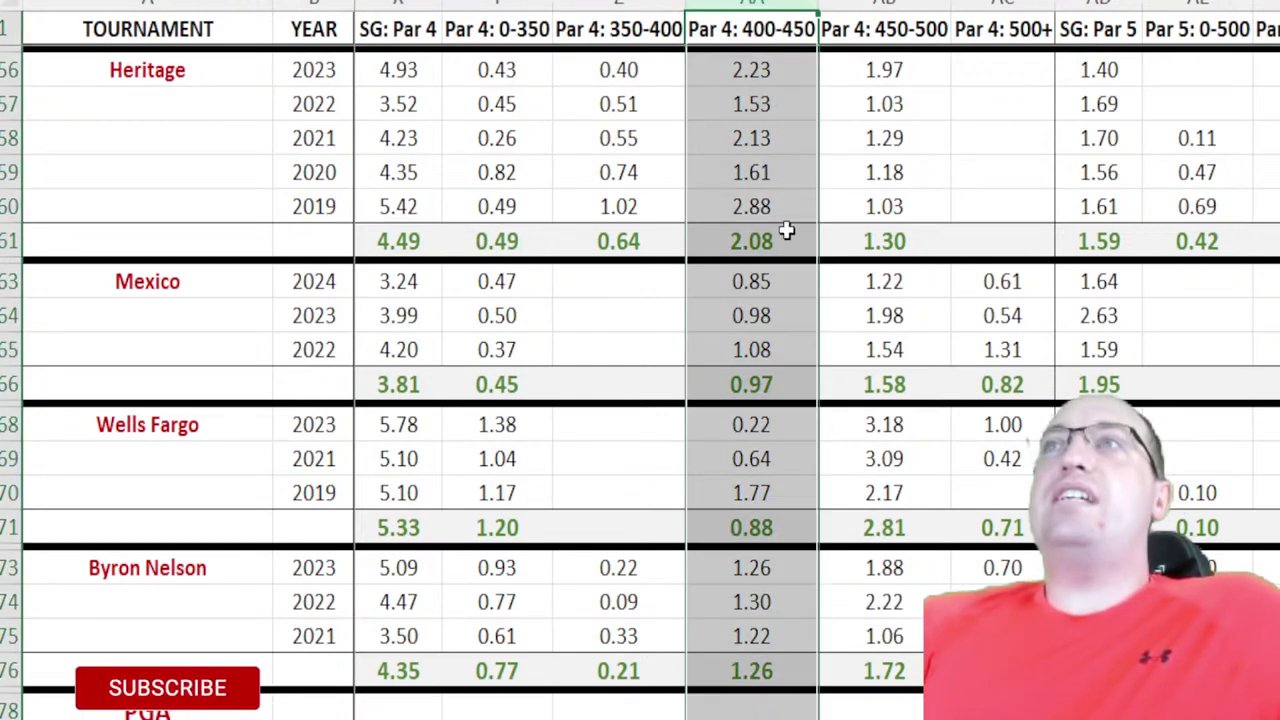
- Compare the Heritage averages and the 2022–2023 values between Par 4: 400-450 and Par 4: 450-500
click(754, 245)
drag(754, 245, 876, 244)
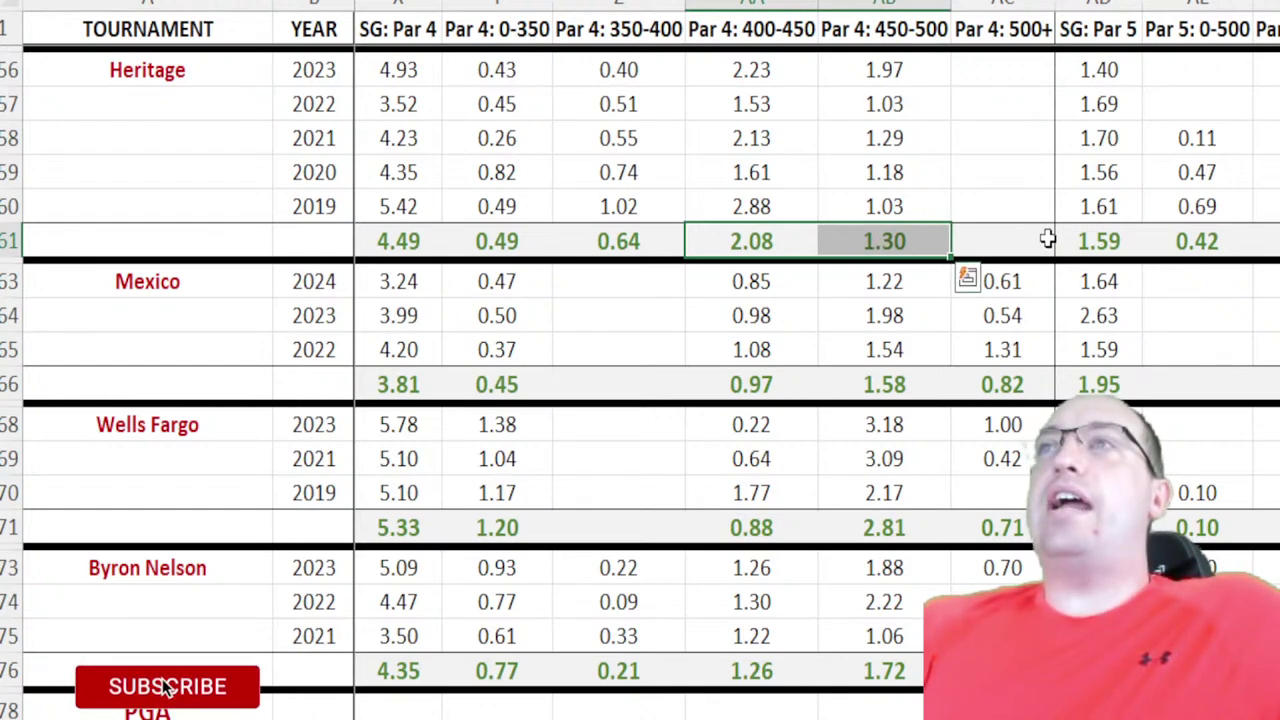
drag(772, 68, 886, 100)
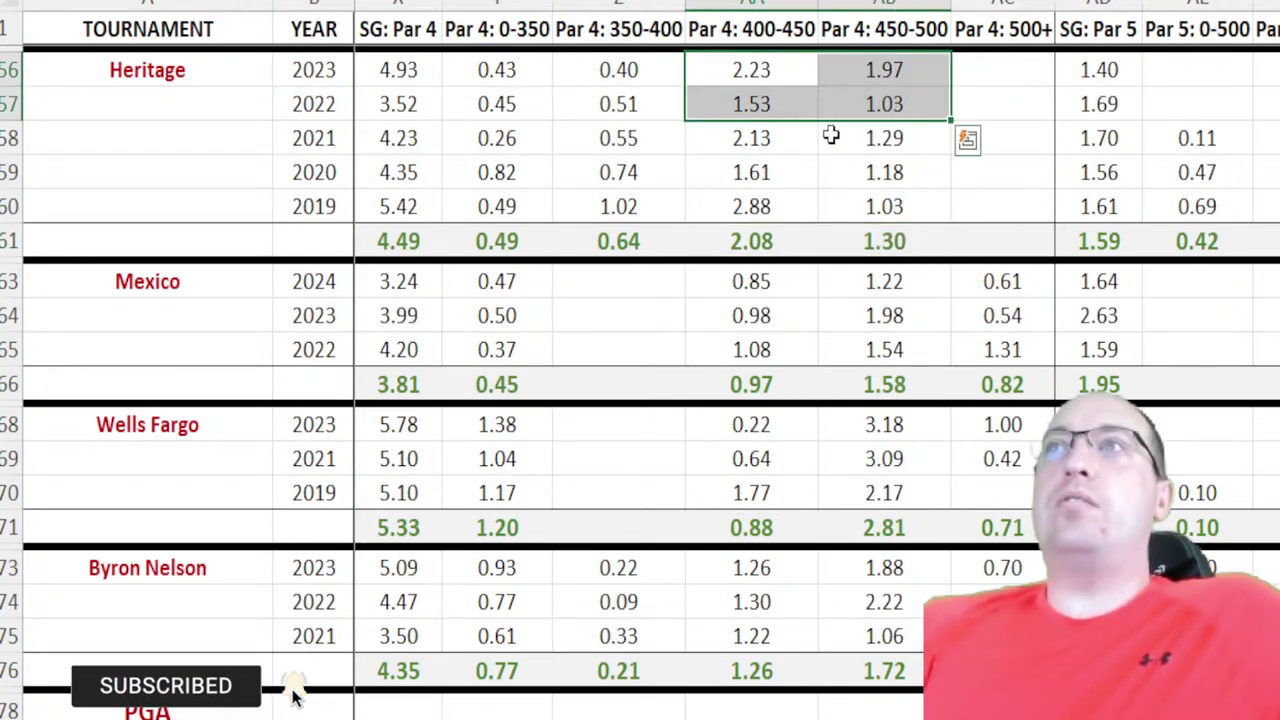
- Compare the 2019 Heritage values for Par 4: 400-450 and 450-500, and try clearing the 400-450 value to test its effect on the average
drag(755, 206, 868, 207)
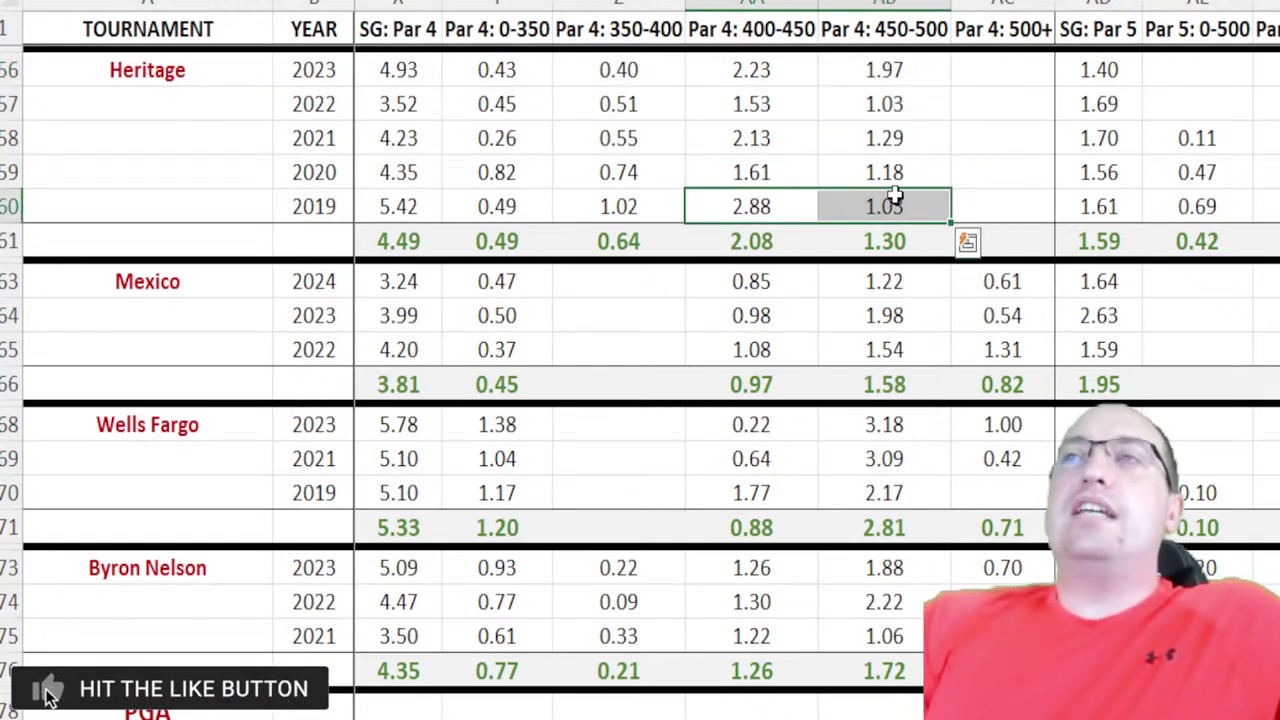
drag(774, 206, 857, 205)
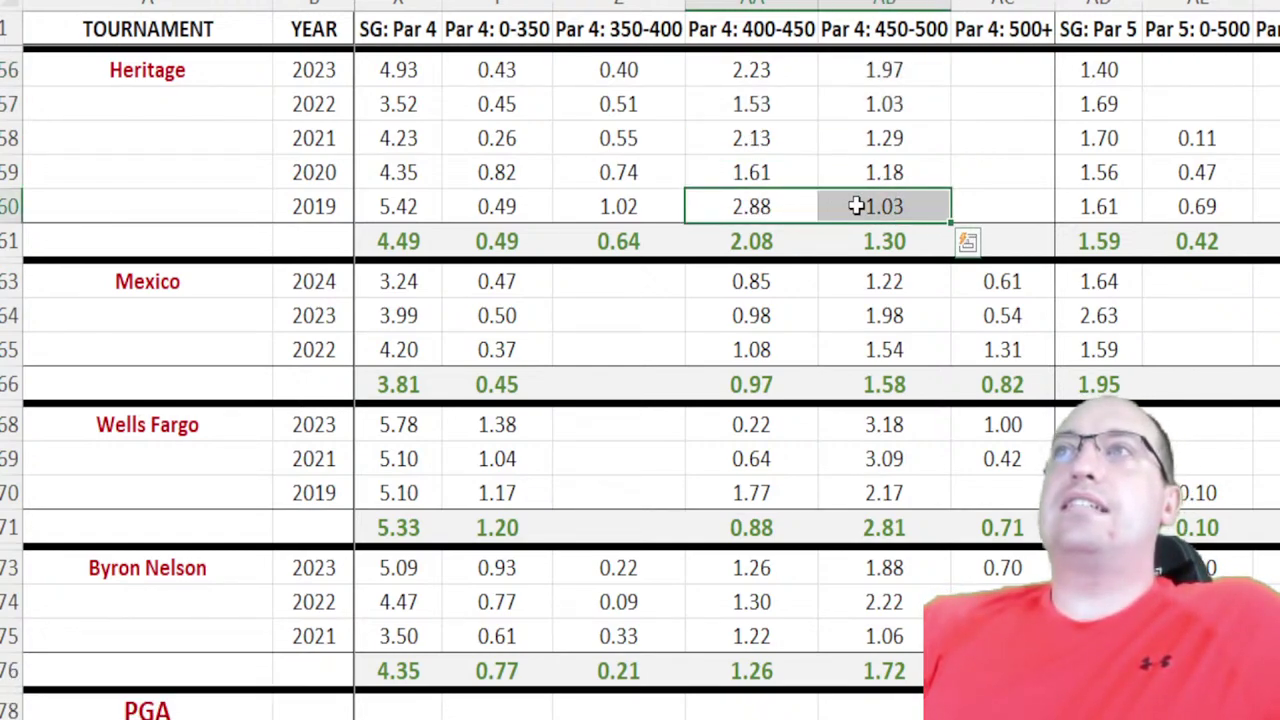
click(745, 206)
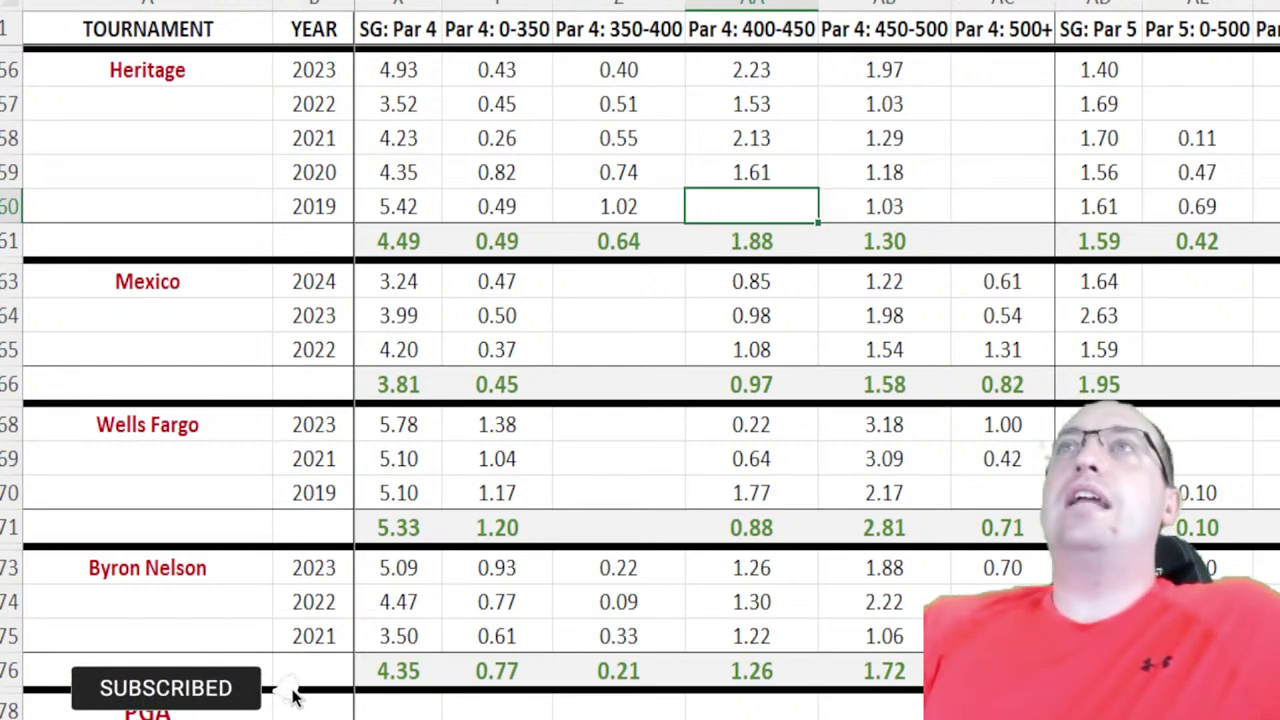
- Highlight the par-4 distance columns and SG: Par 4 in turn, and check the Heritage average for Par 4: 450-500
click(748, 4)
drag(748, 4, 846, 4)
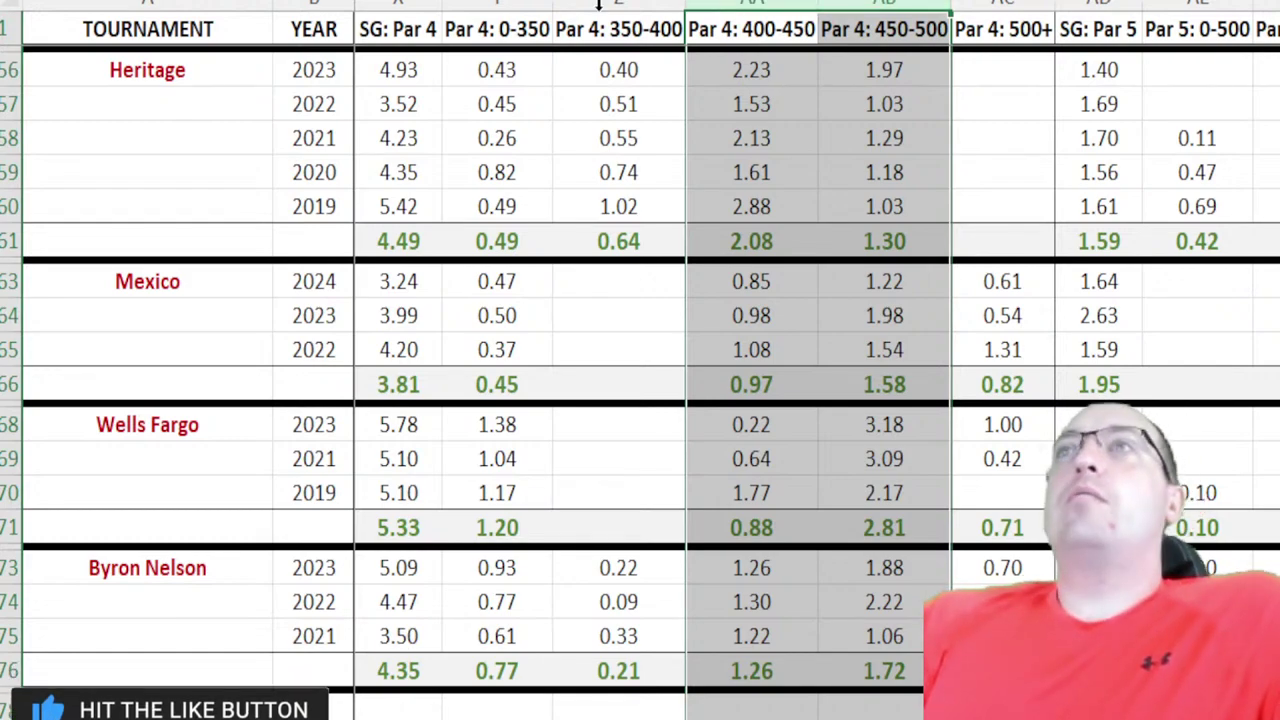
click(497, 4)
click(618, 4)
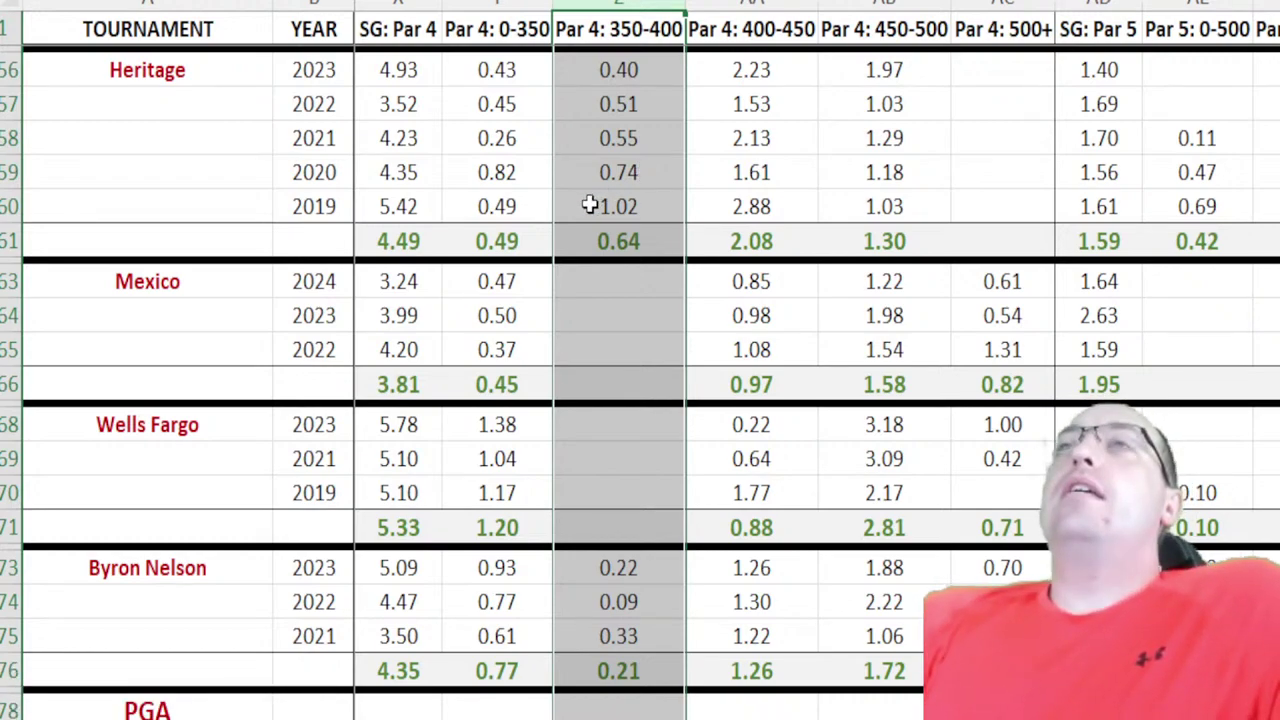
click(455, 5)
click(410, 5)
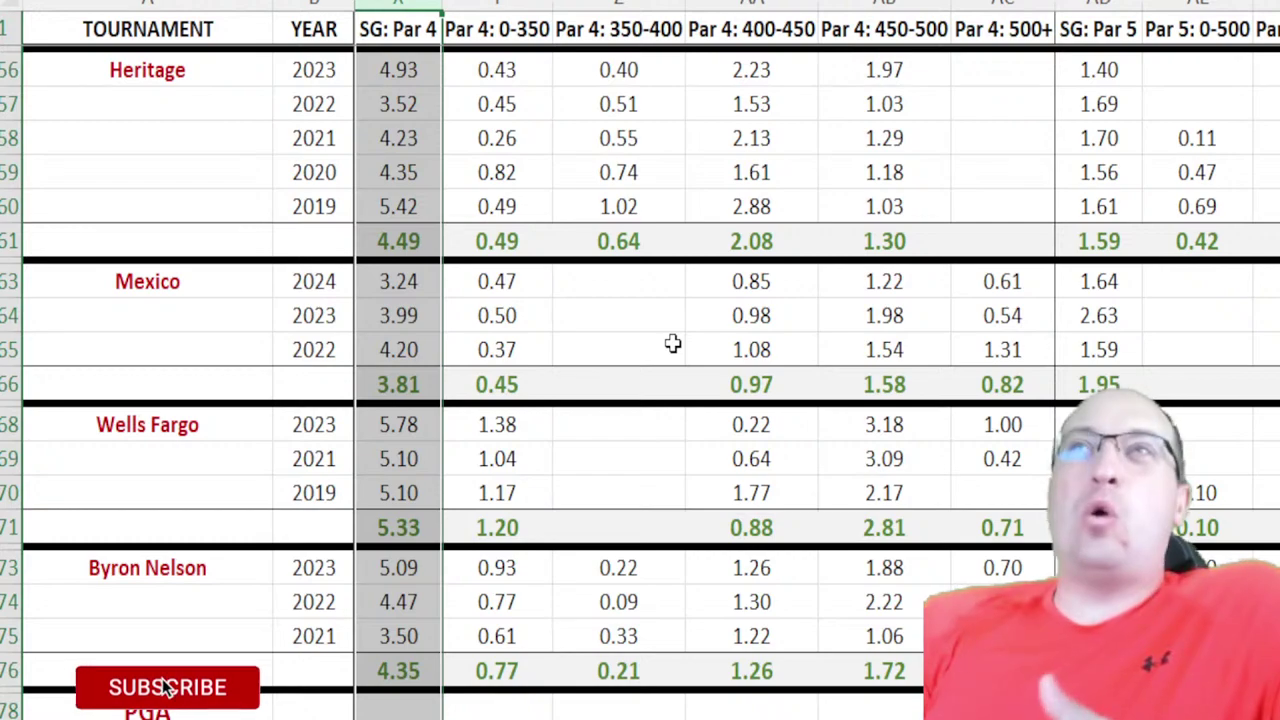
click(766, 4)
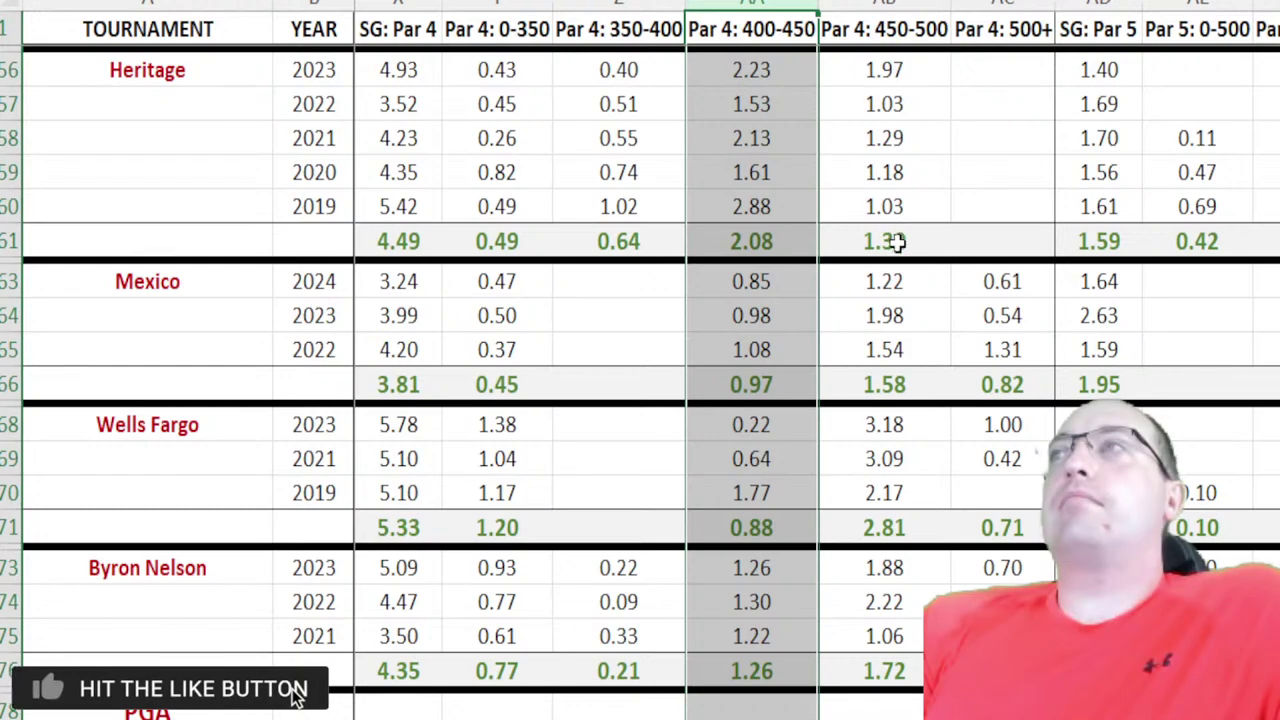
click(896, 243)
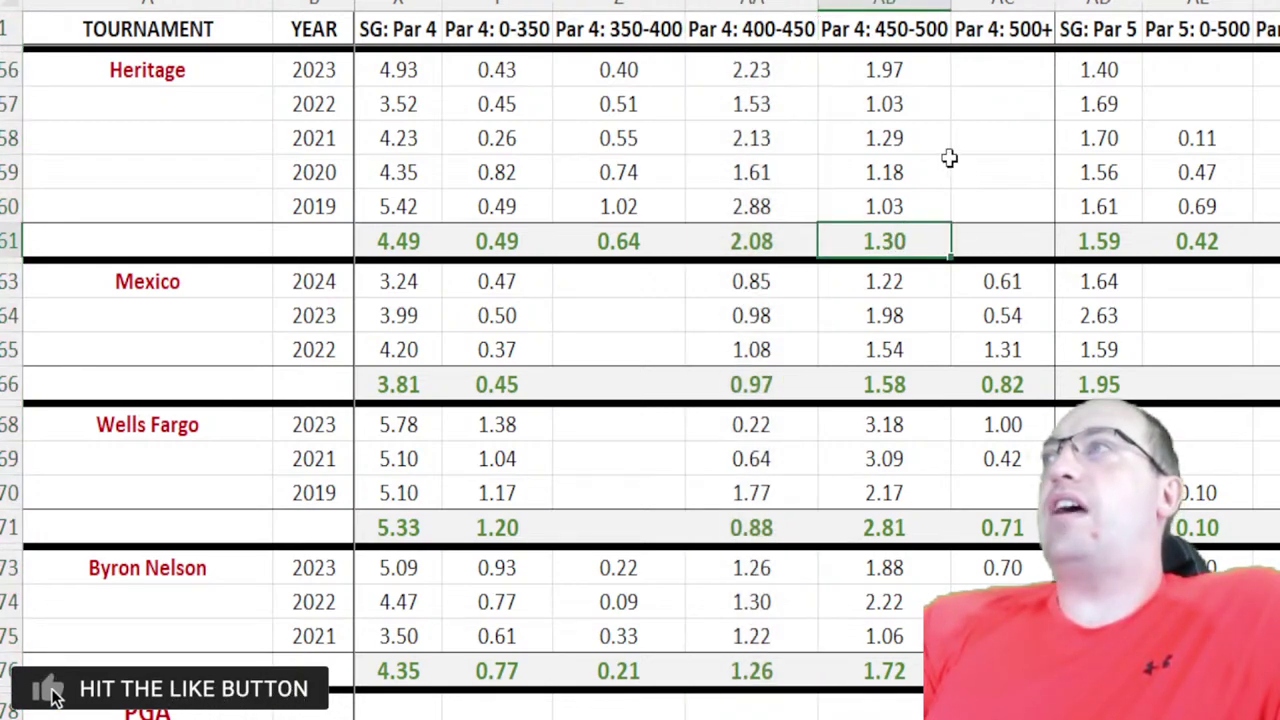
- Examine the Heritage par-5 statistics, highlighting the 2022 and 2023 cells for Par 5: 0-500
click(613, 105)
scroll(918, 338, right, 4)
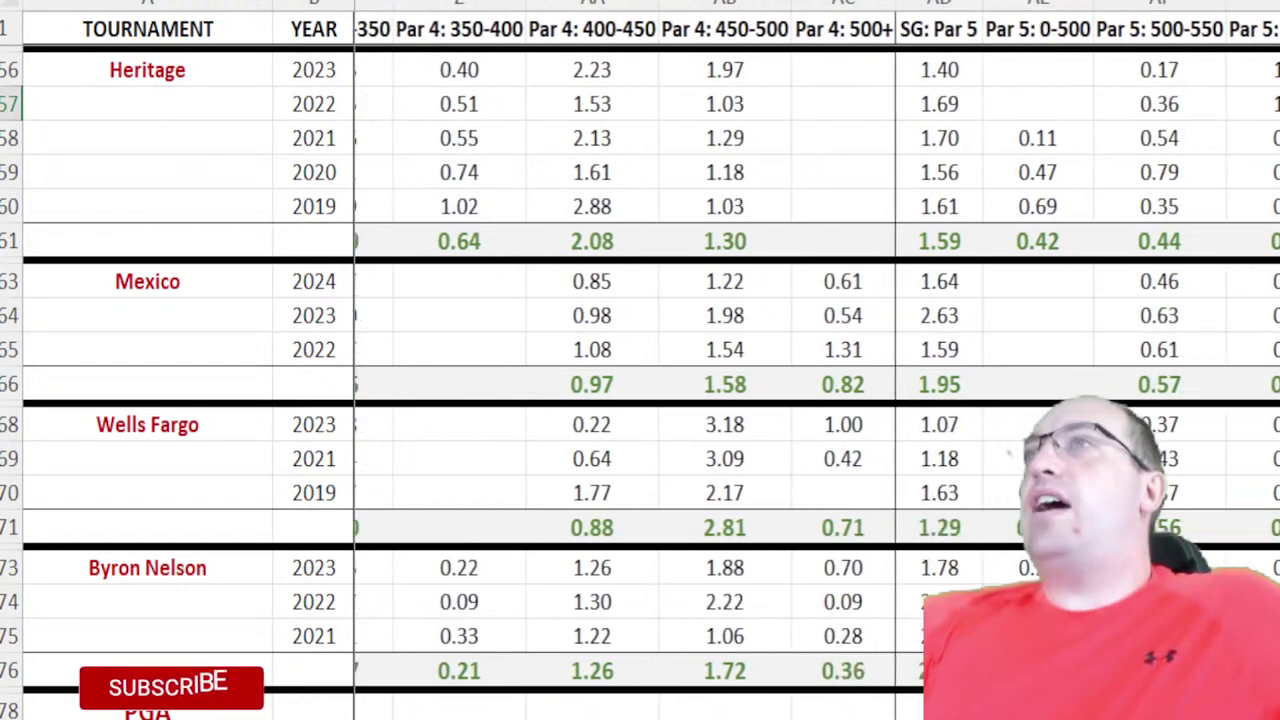
scroll(918, 338, right, 2)
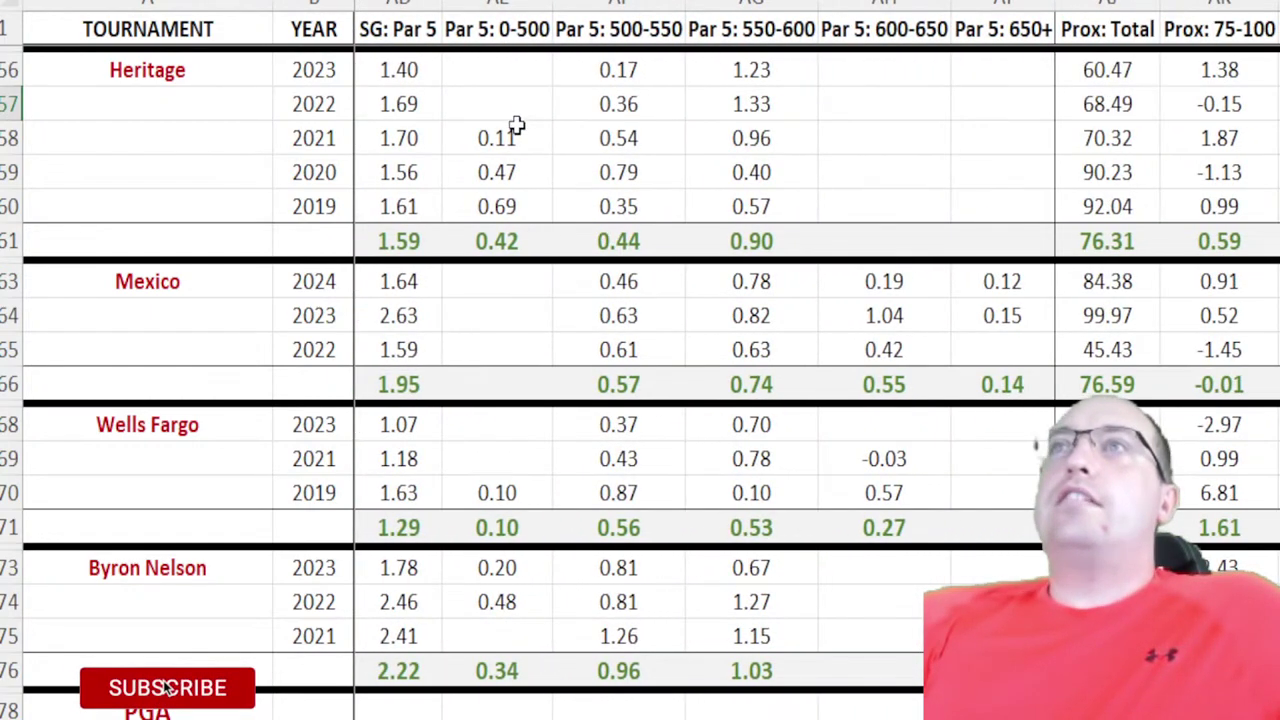
drag(499, 68, 511, 99)
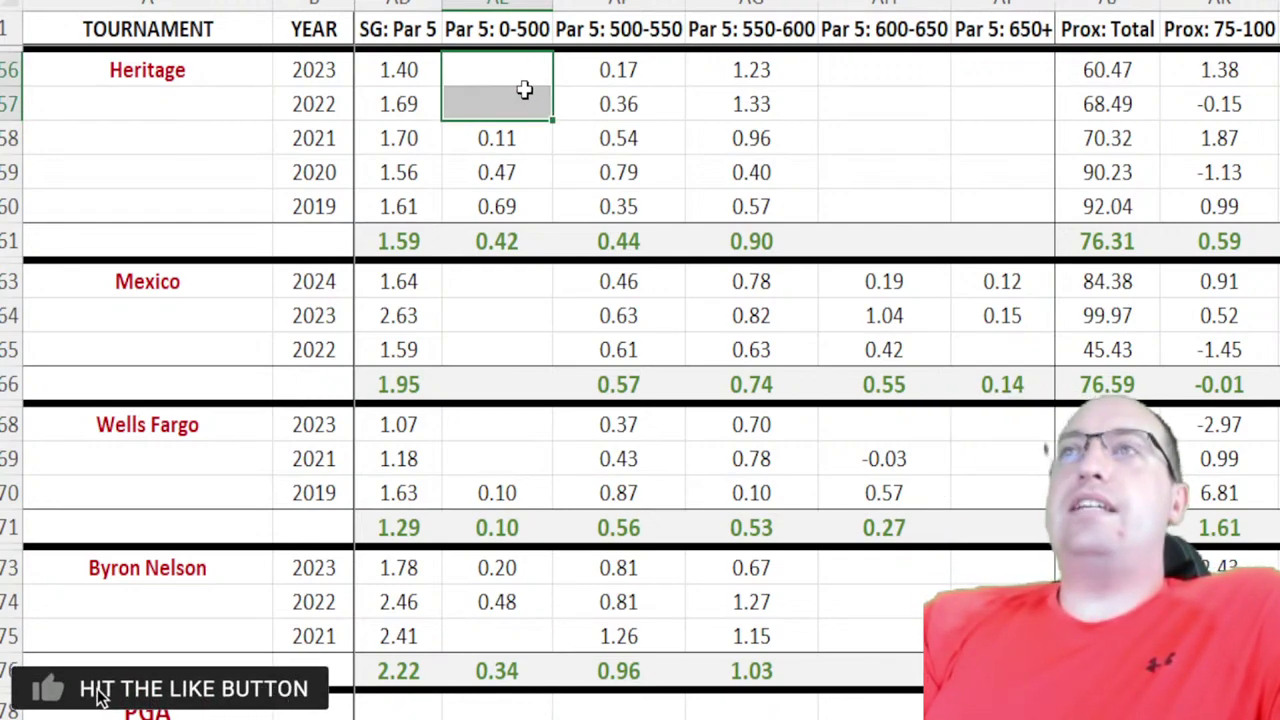
drag(525, 83, 527, 96)
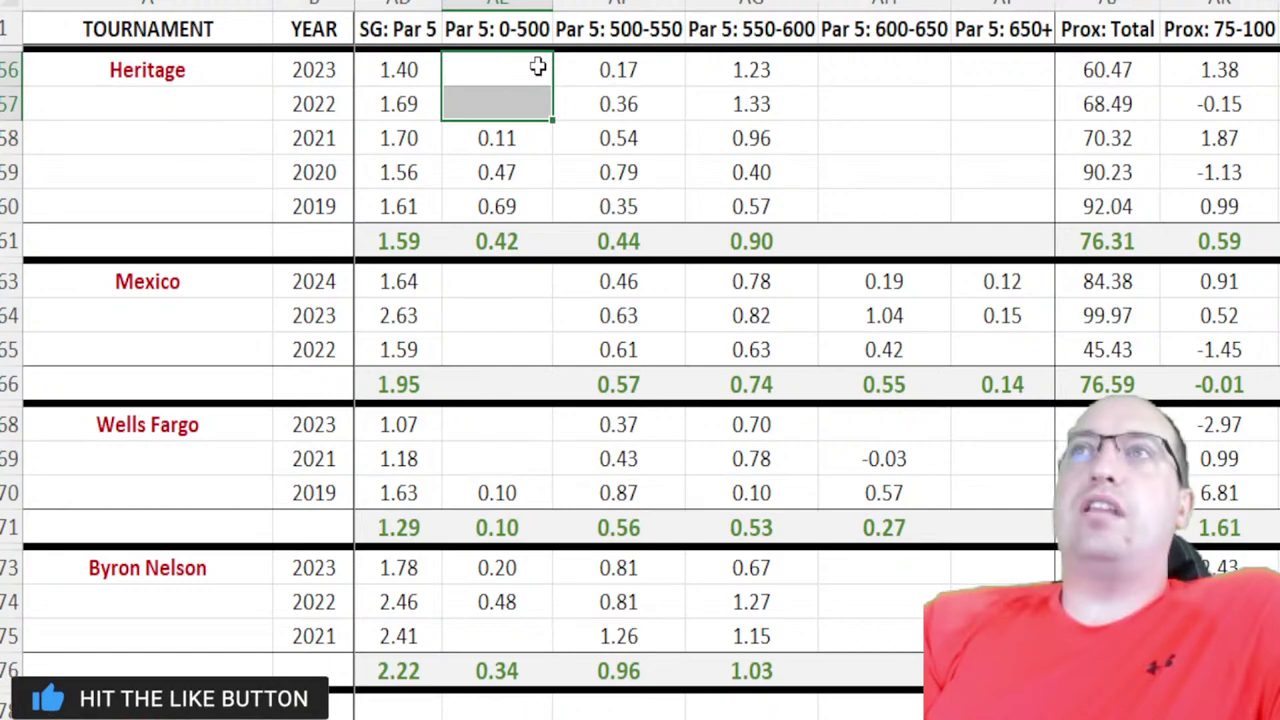
- Compare the 2022–2023 Heritage values for Par 5: 500-550 and Par 5: 550-600, and highlight the whole 550-600 column
drag(600, 68, 755, 108)
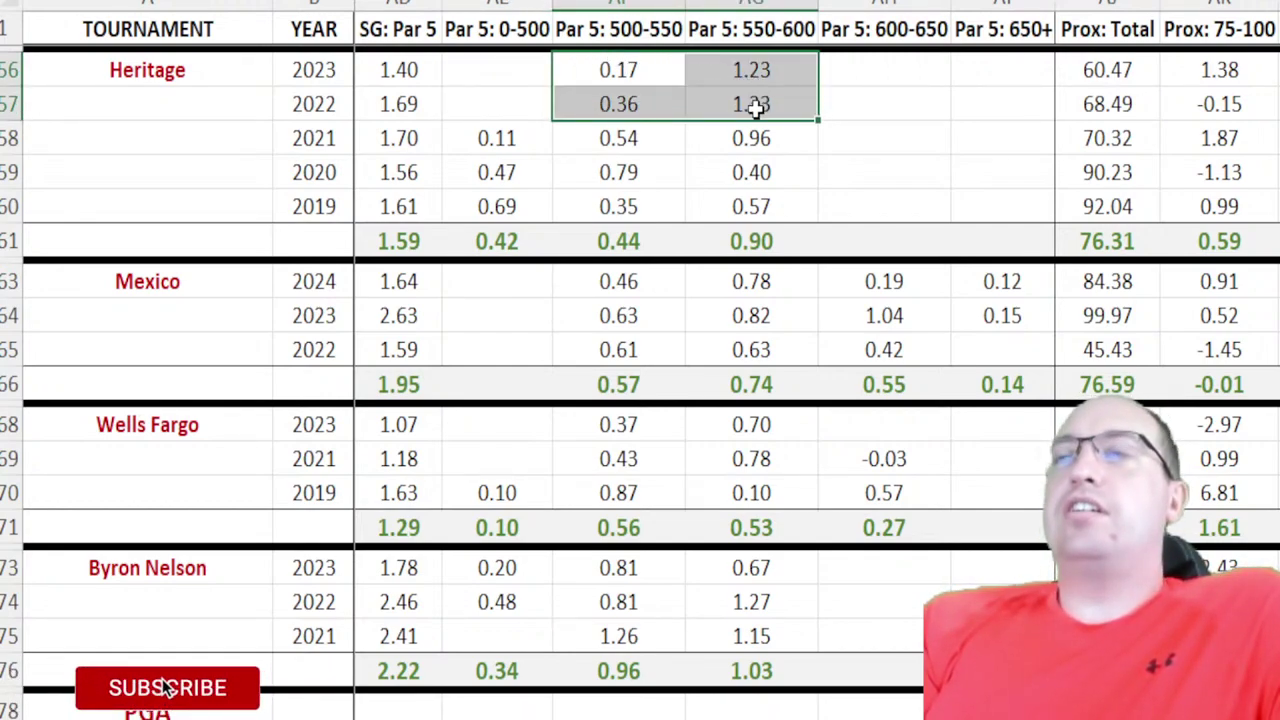
click(752, 62)
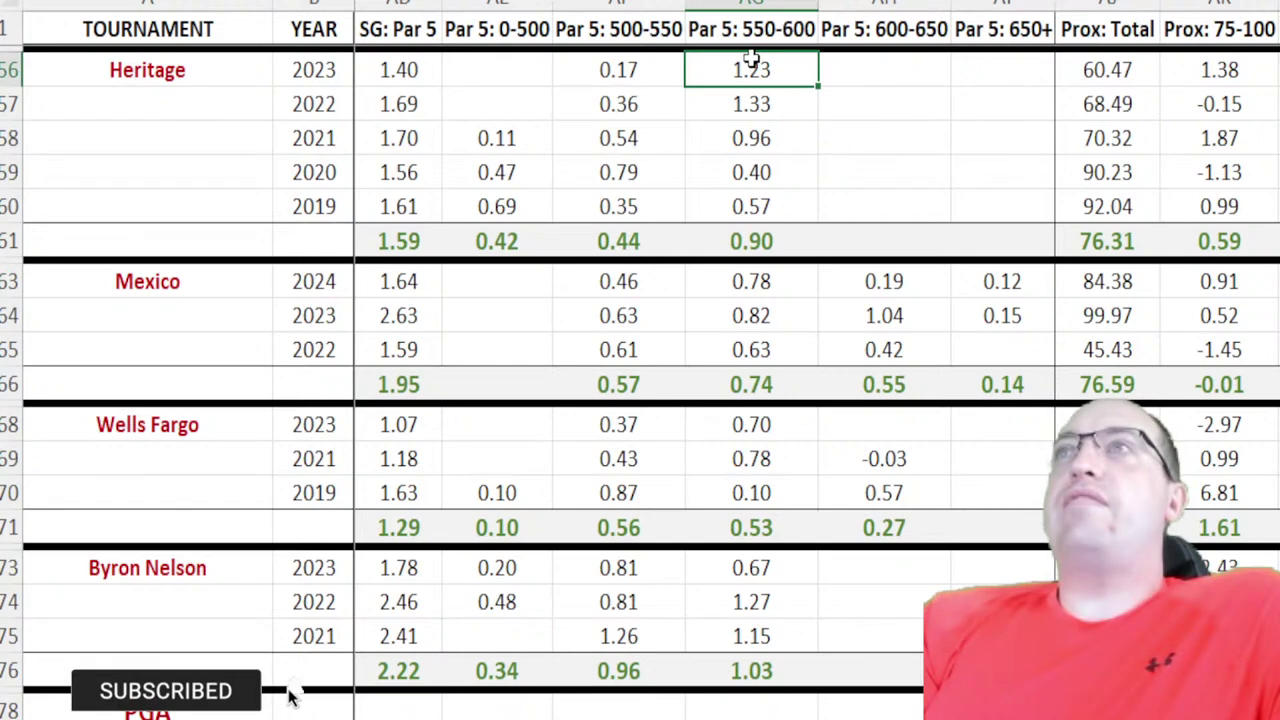
drag(625, 66, 713, 66)
drag(670, 104, 749, 103)
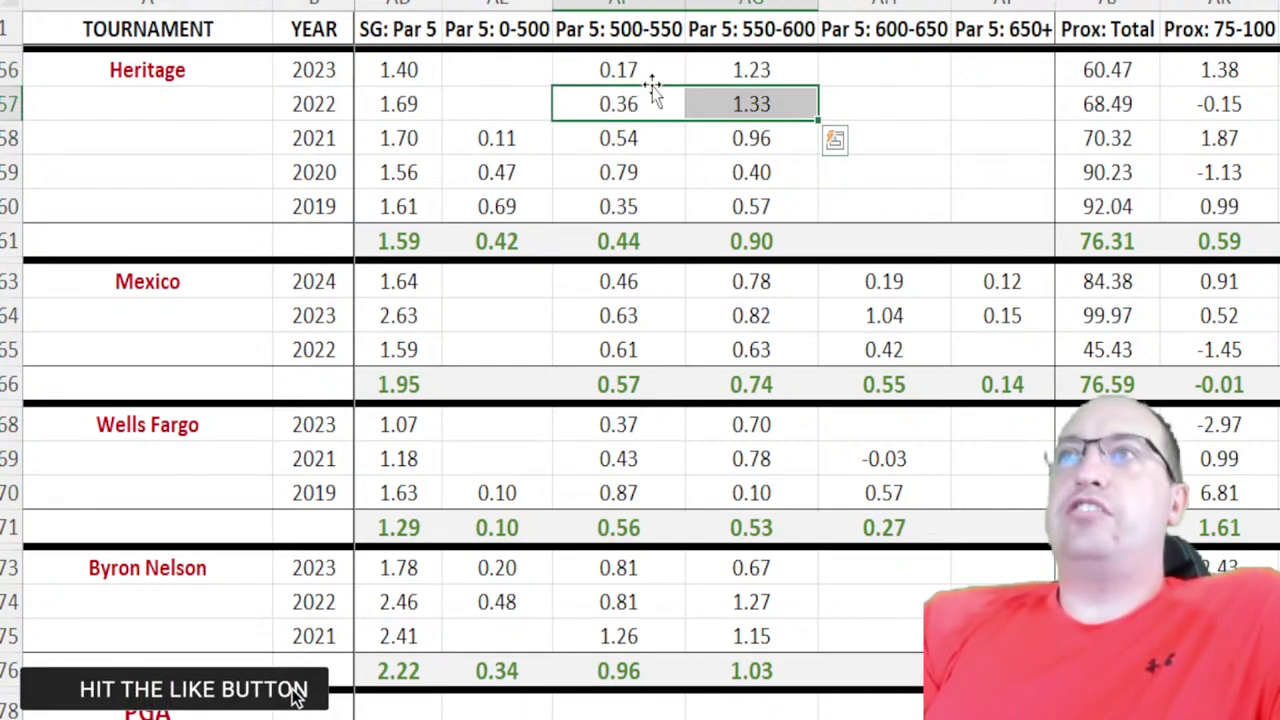
drag(652, 69, 736, 97)
click(760, 5)
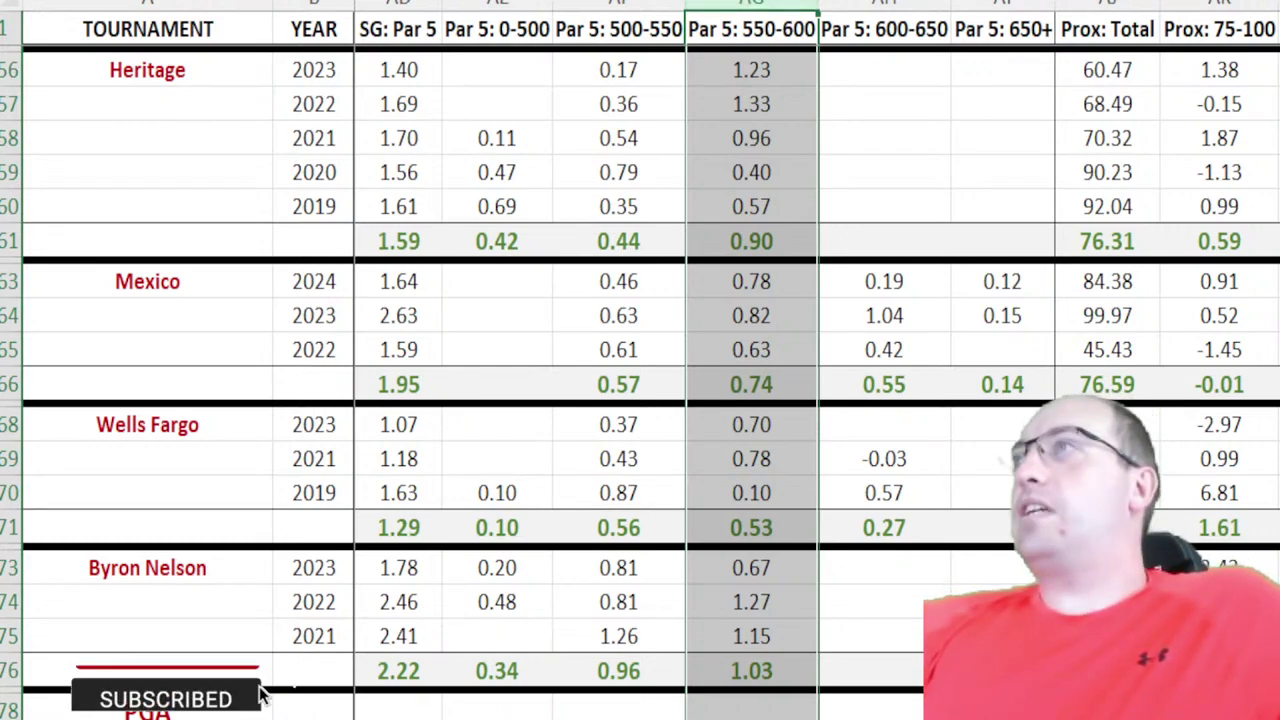
- Examine the Heritage proximity statistics, highlighting the 2019–2023 values for Prox: 175-200 and checking their average
click(751, 172)
scroll(800, 360, right, 6)
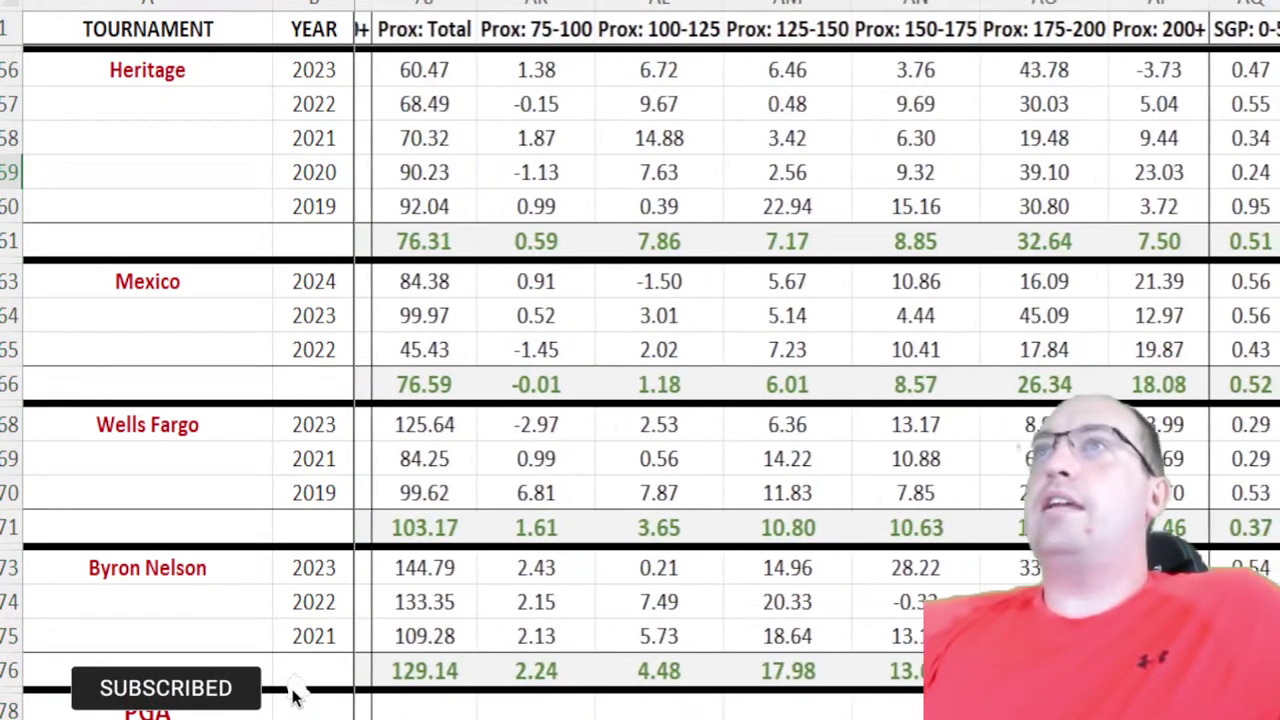
drag(1035, 72, 1055, 218)
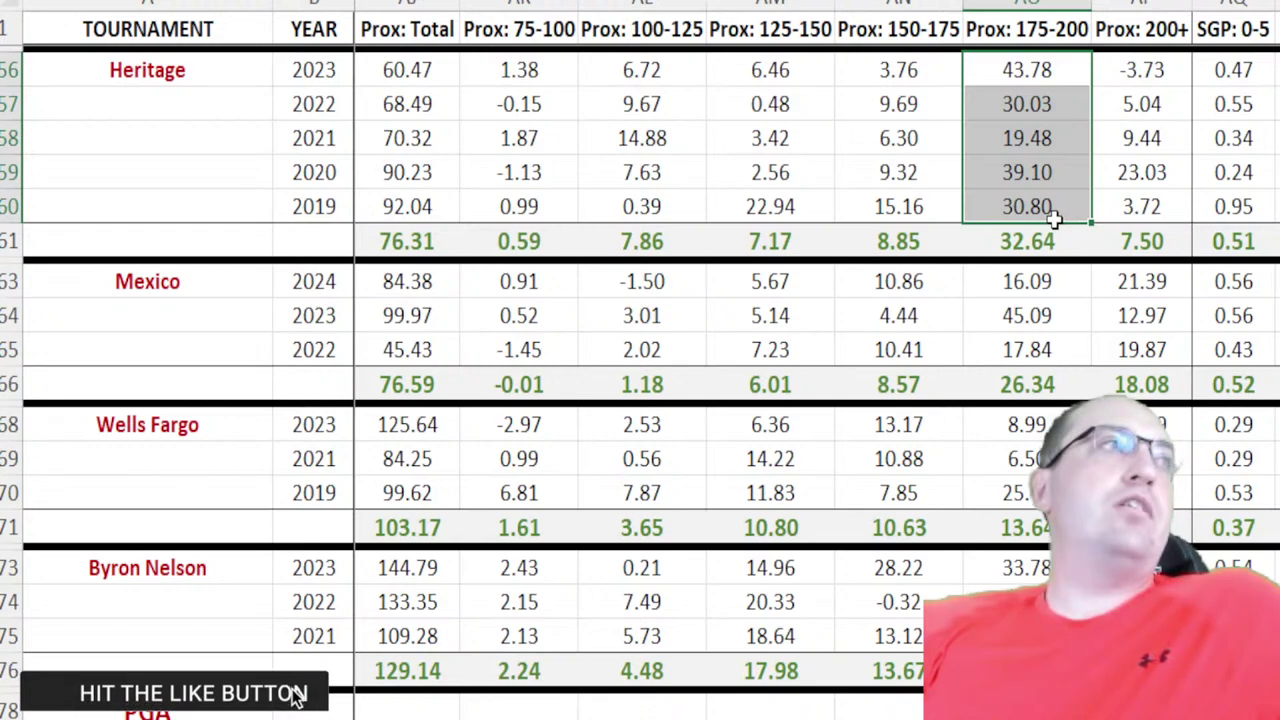
click(1060, 240)
drag(1053, 70, 1035, 198)
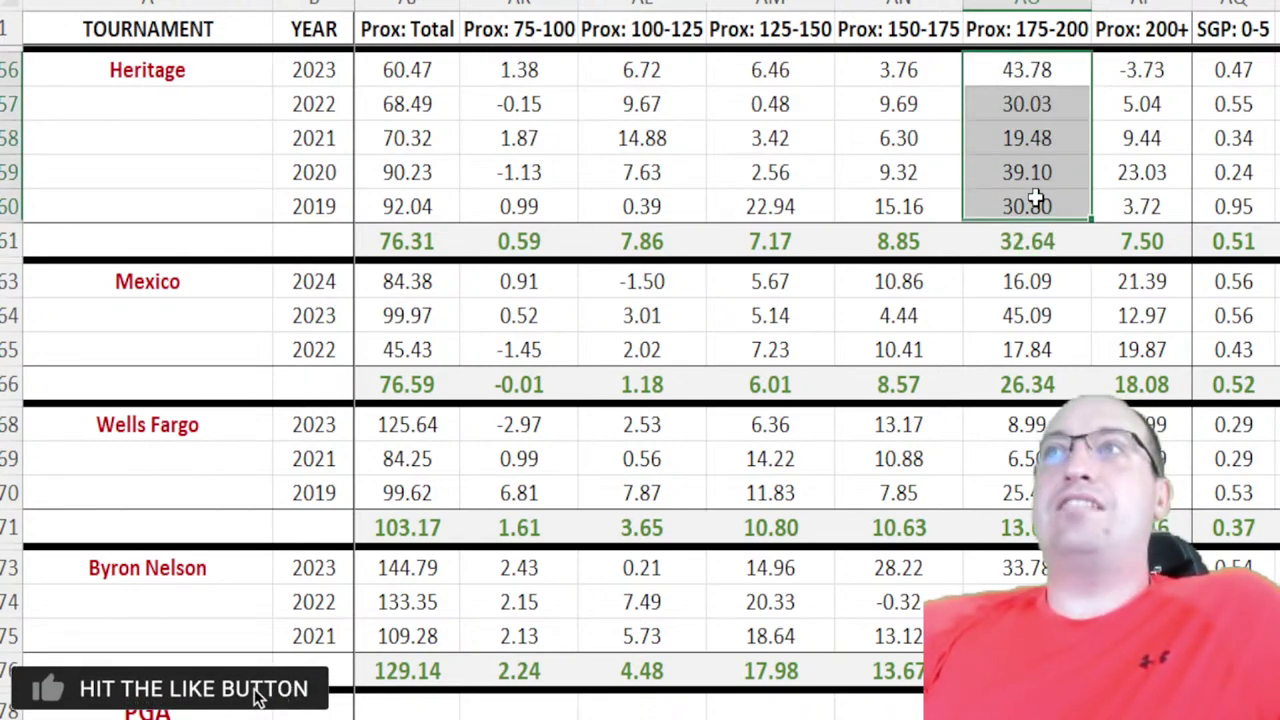
click(1038, 240)
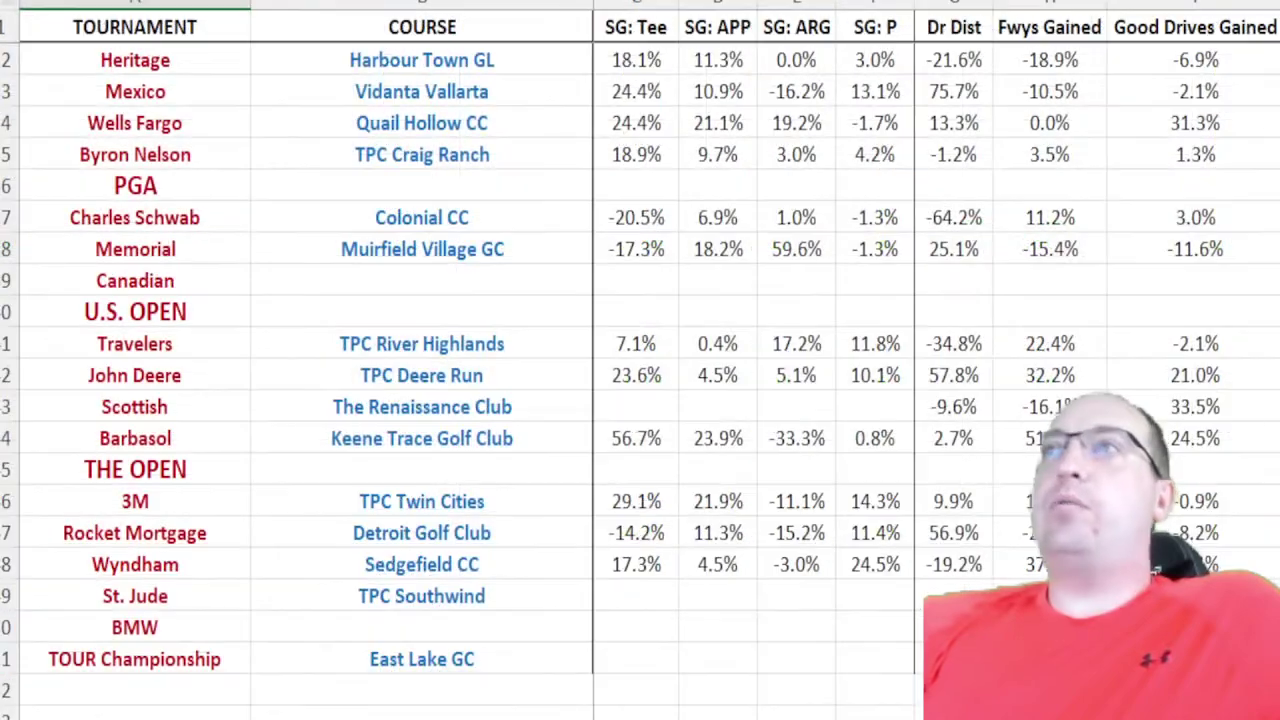
- Check the Heritage percentages in the tournament comparison sheet through to the proximity columns
scroll(1237, 183, right, 15)
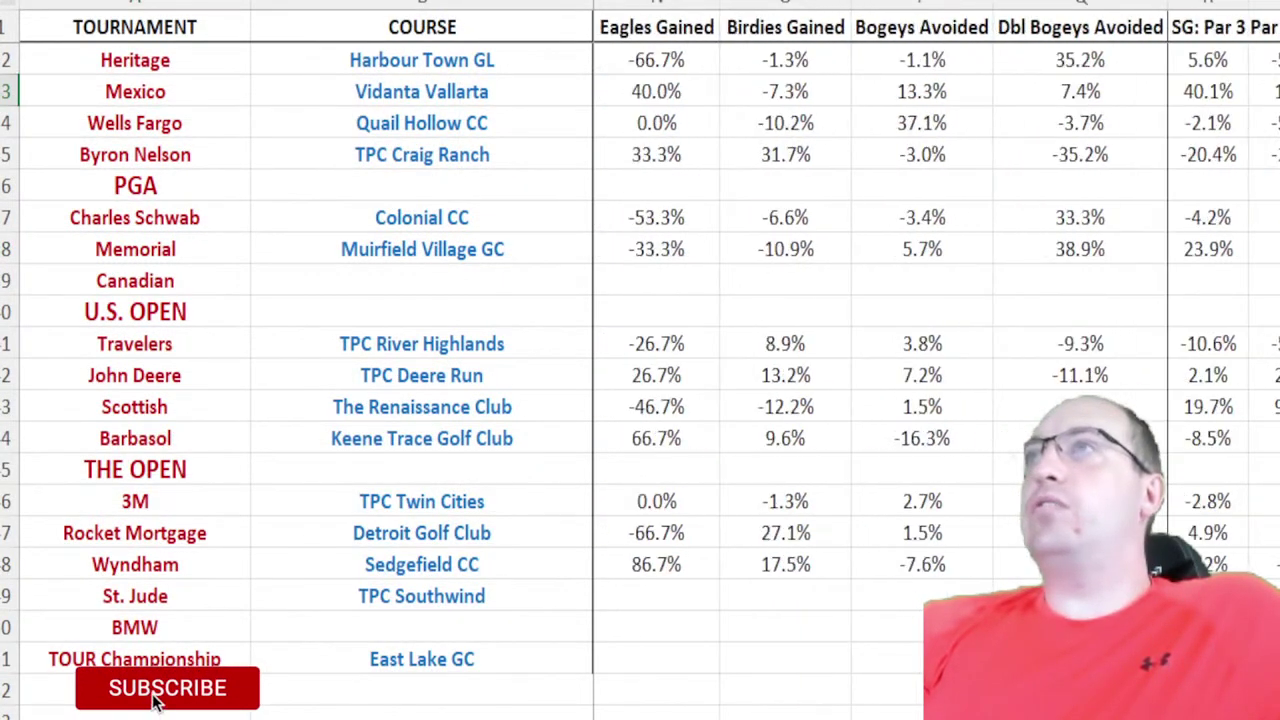
scroll(1237, 183, right, 12)
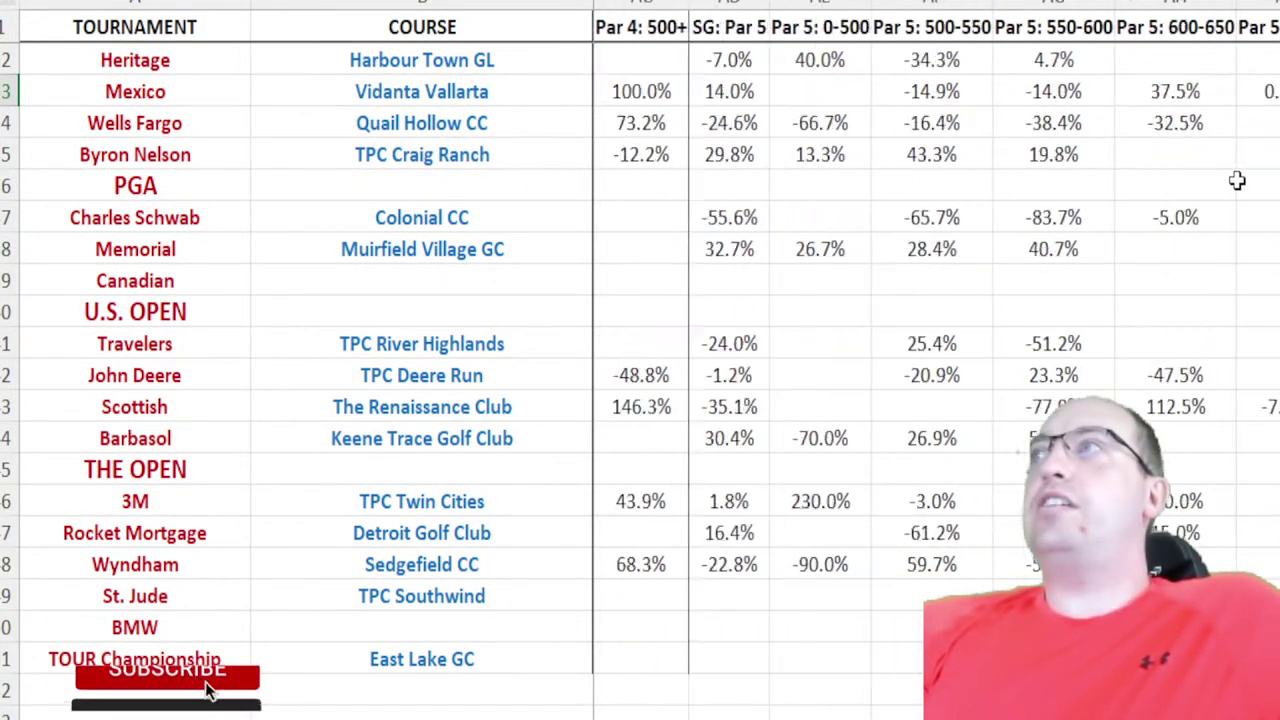
click(1110, 70)
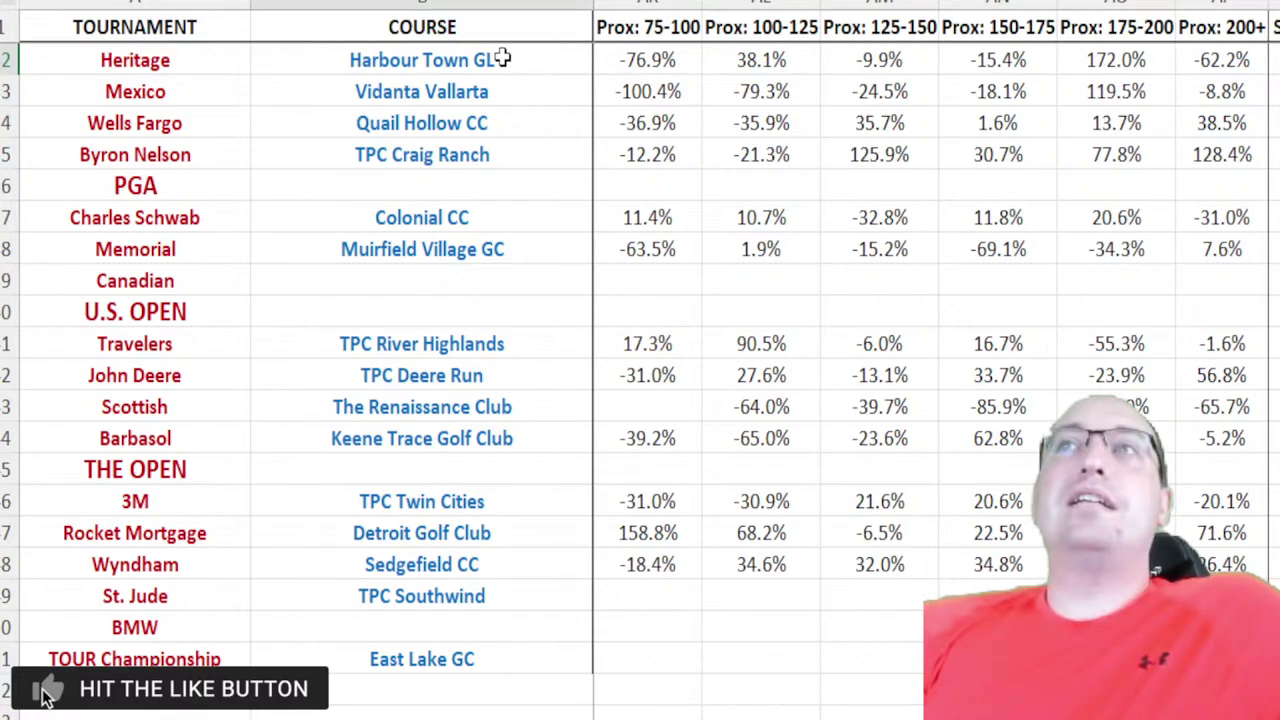
scroll(610, 115, right, 3)
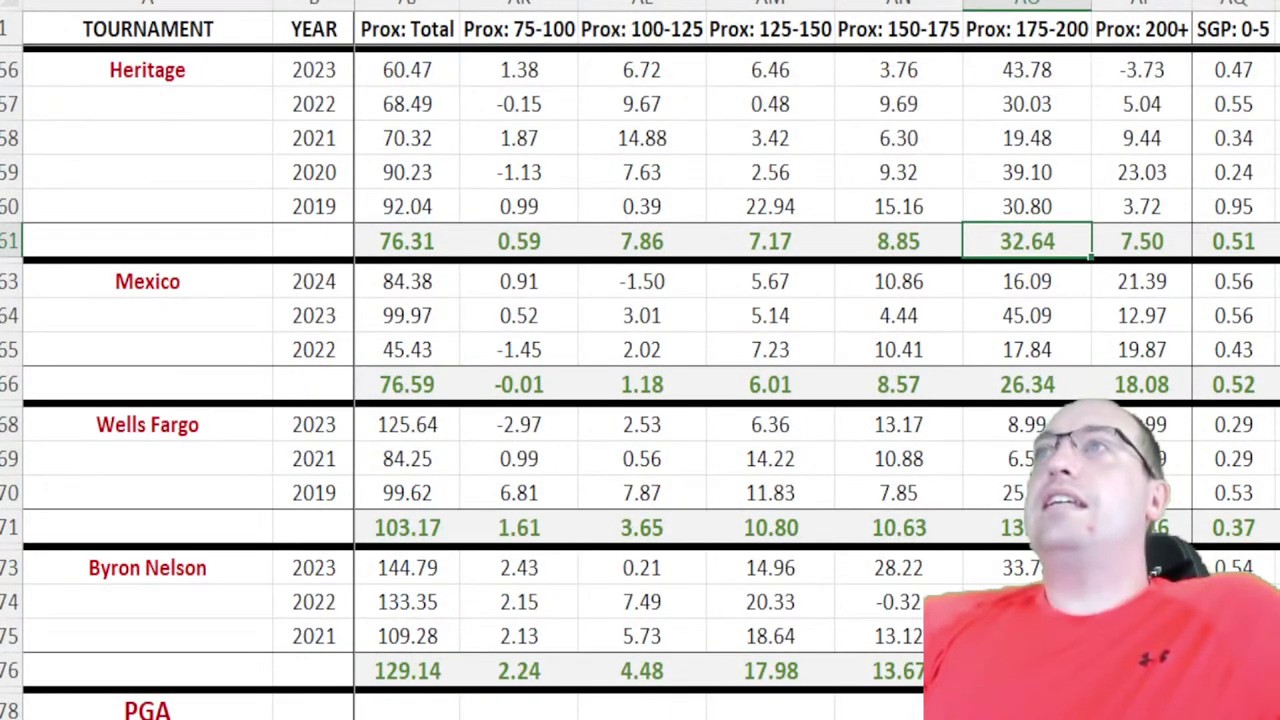
- Review the yearly Heritage values for Prox: 175-200 again together with their average
drag(1056, 88, 1096, 240)
click(1090, 245)
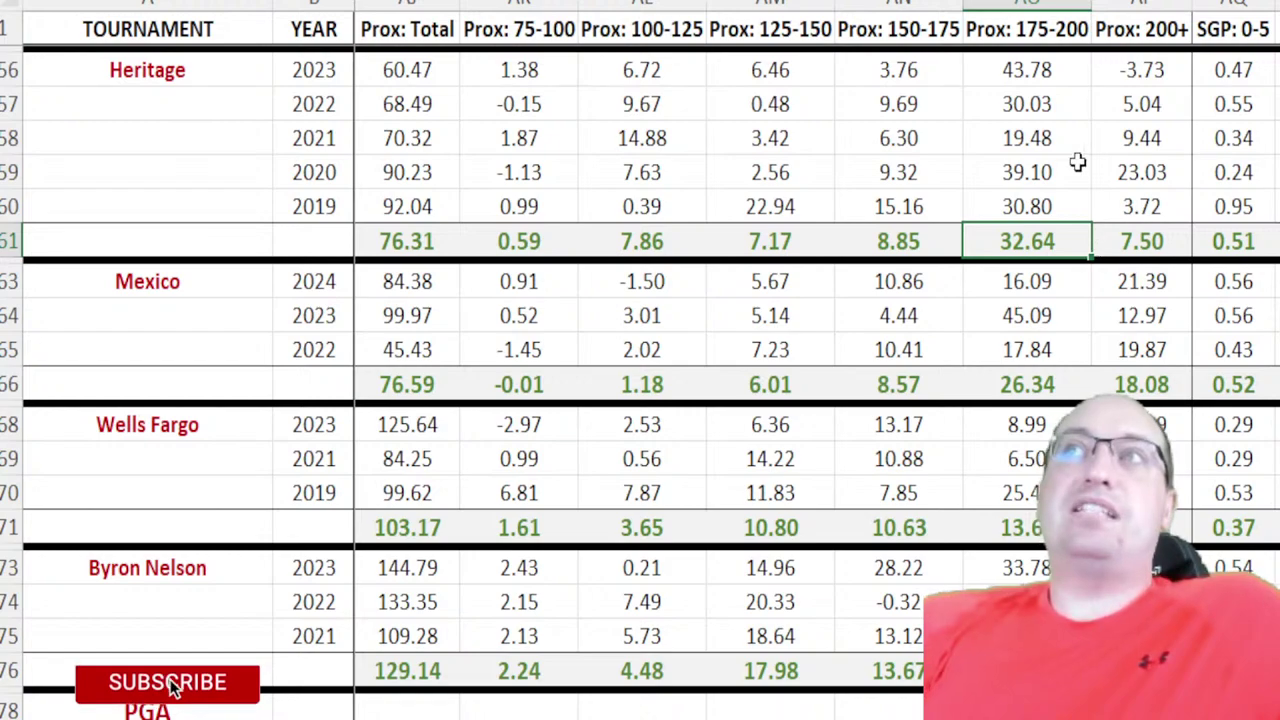
drag(1029, 74, 1040, 225)
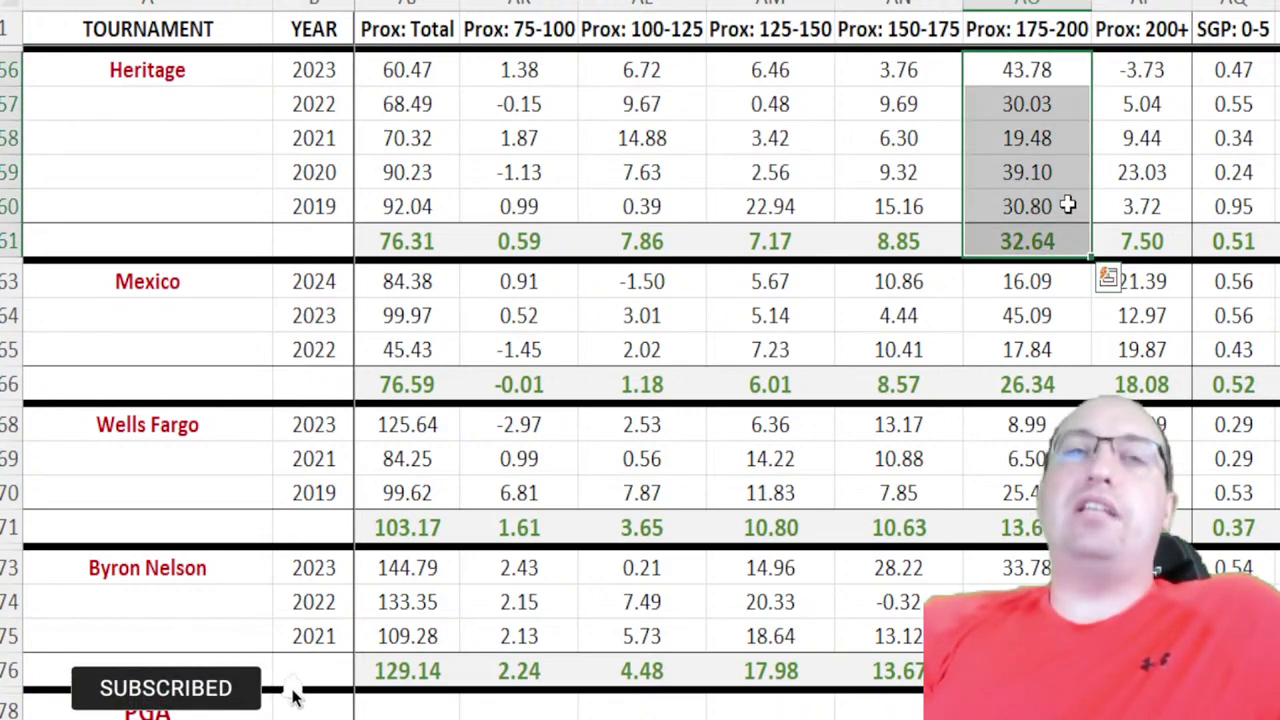
click(335, 168)
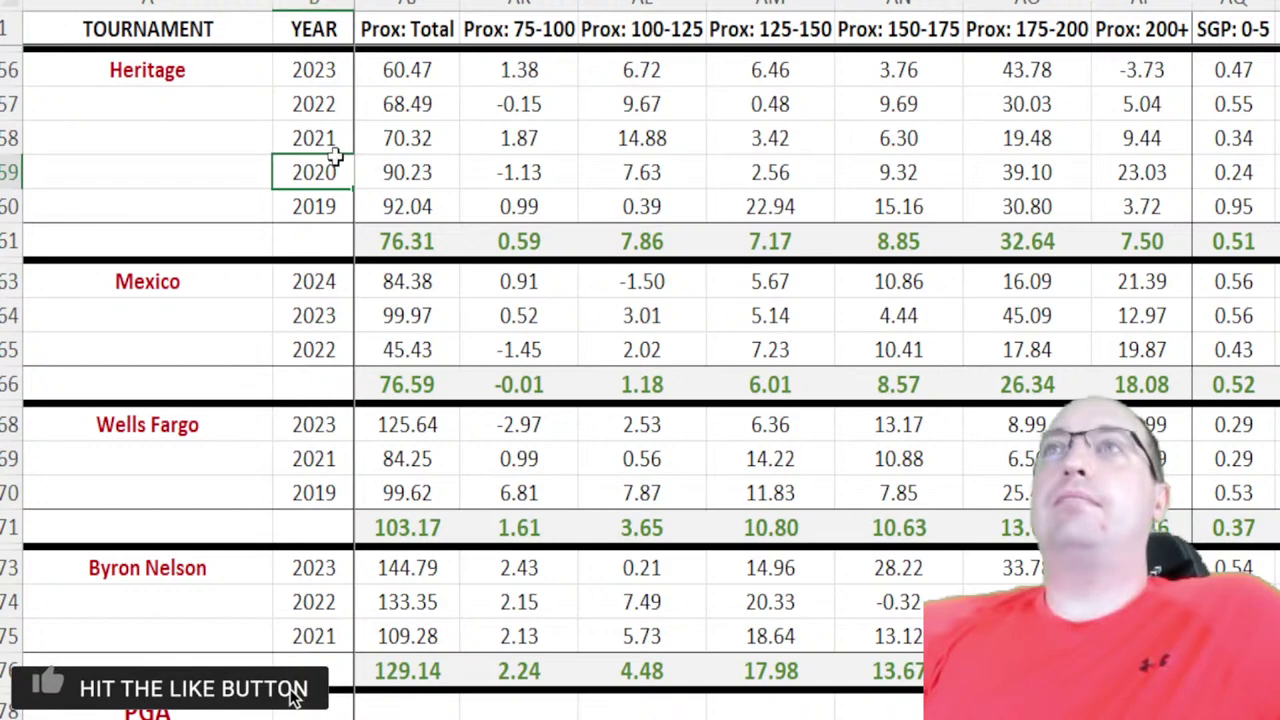
- Examine the player ranking sheet, highlighting the RESULT values of the top 20 overall players and looking further down the list
key(Right)
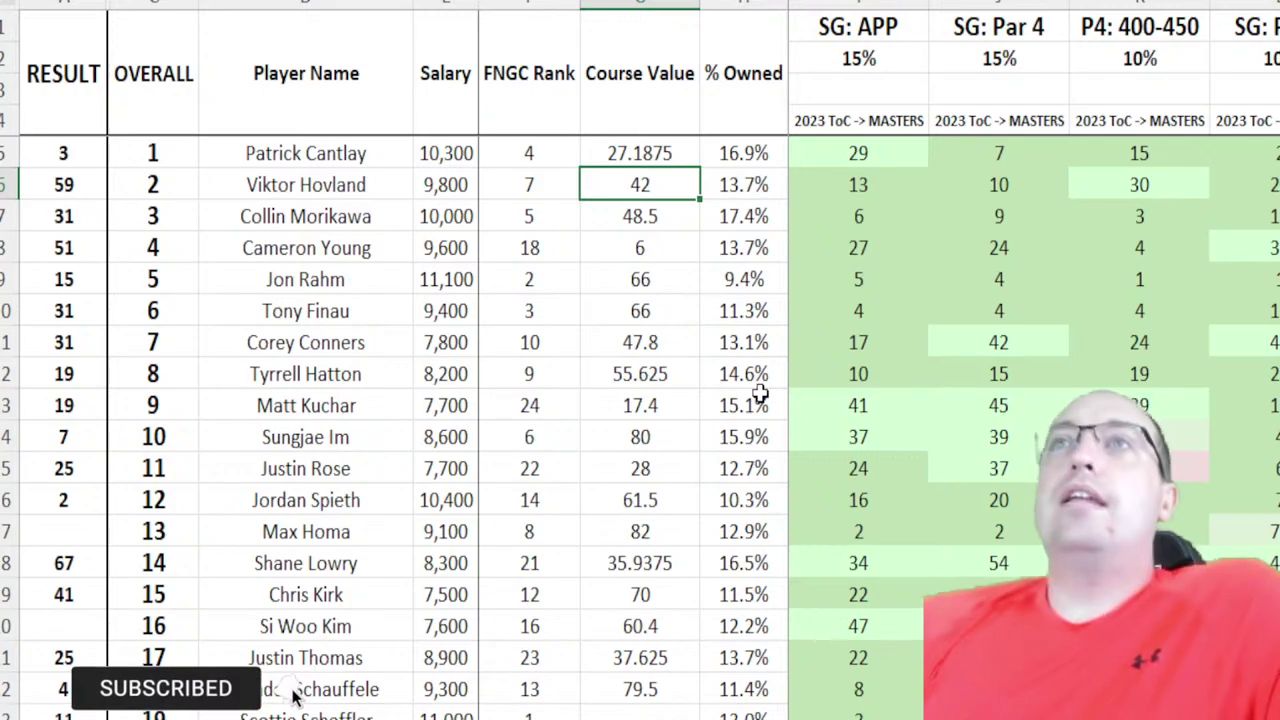
drag(95, 172, 90, 715)
scroll(420, 551, down, 2)
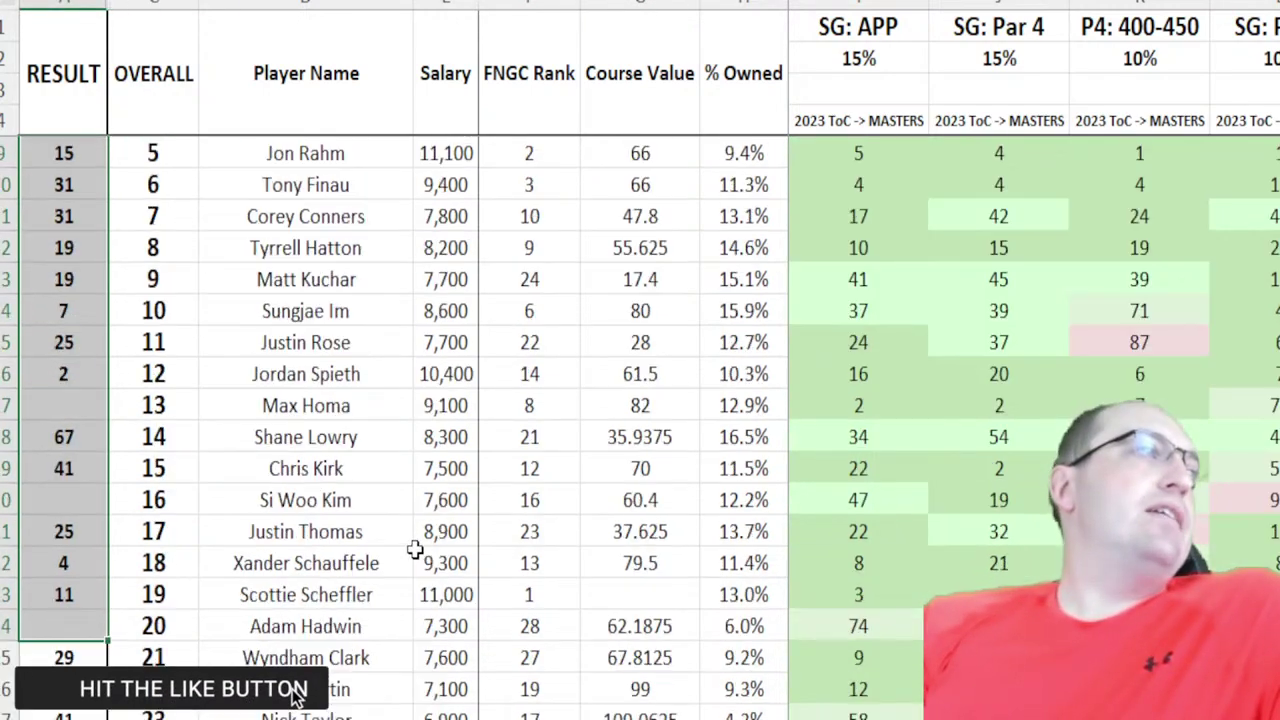
scroll(436, 513, up, 2)
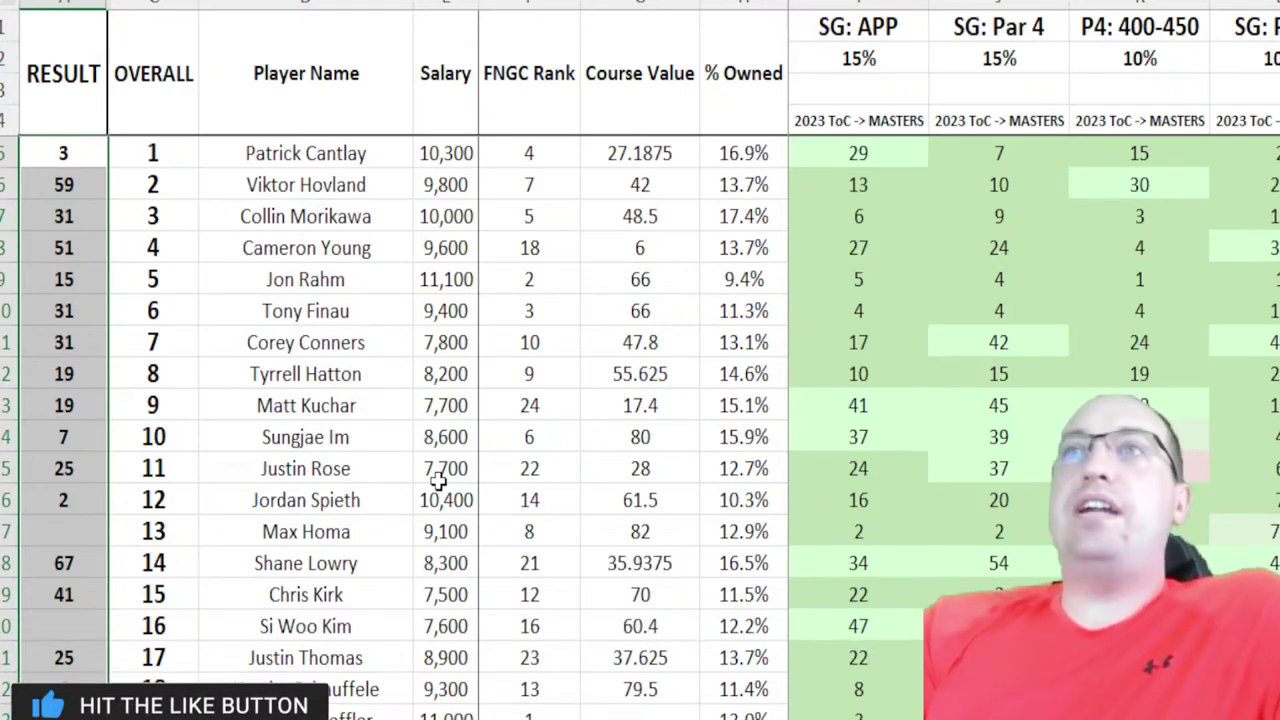
scroll(153, 505, down, 9)
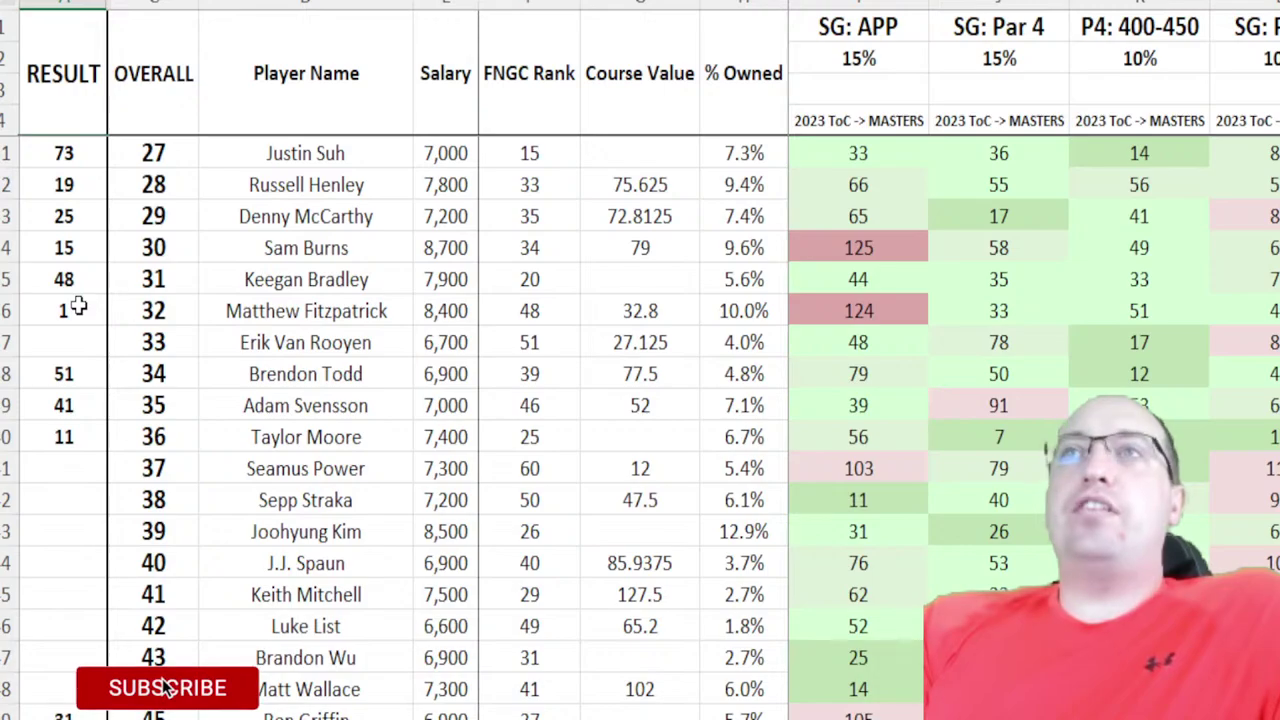
- Highlight the row of the player ranked 32 overall, from RESULT to % Owned, and compare it with the surrounding players
drag(78, 308, 728, 308)
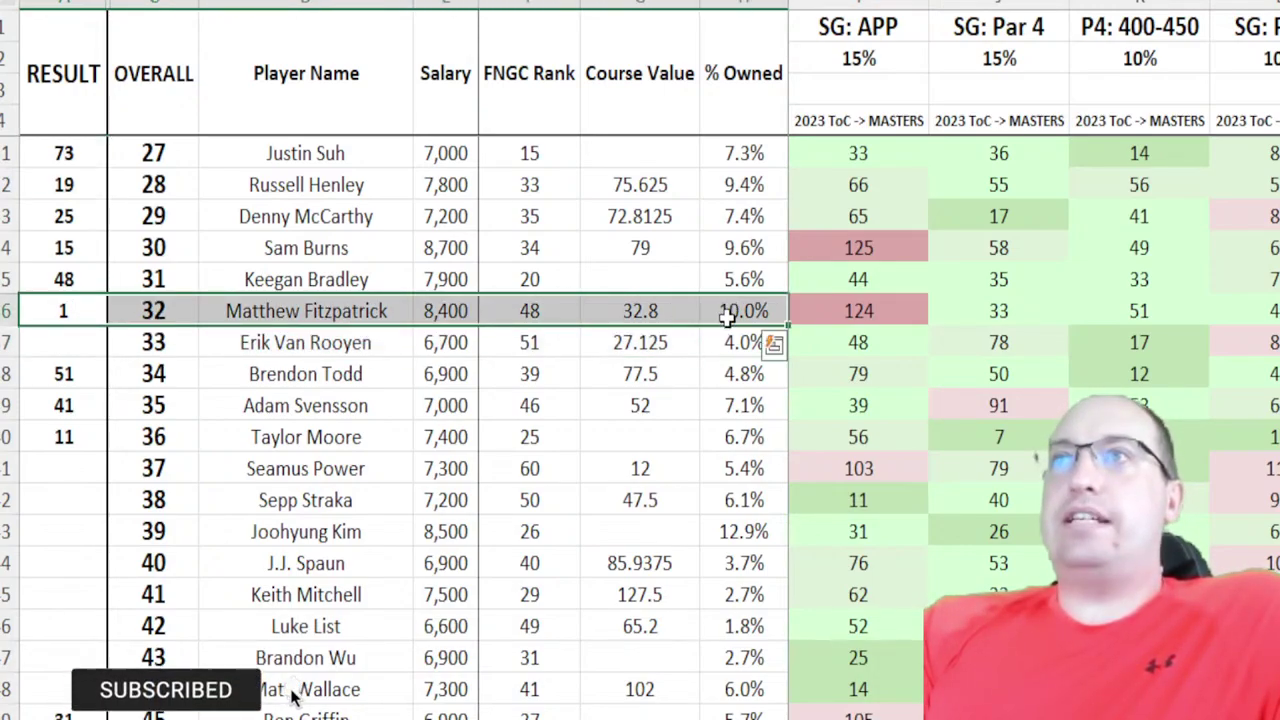
scroll(586, 483, up, 5)
scroll(812, 507, down, 7)
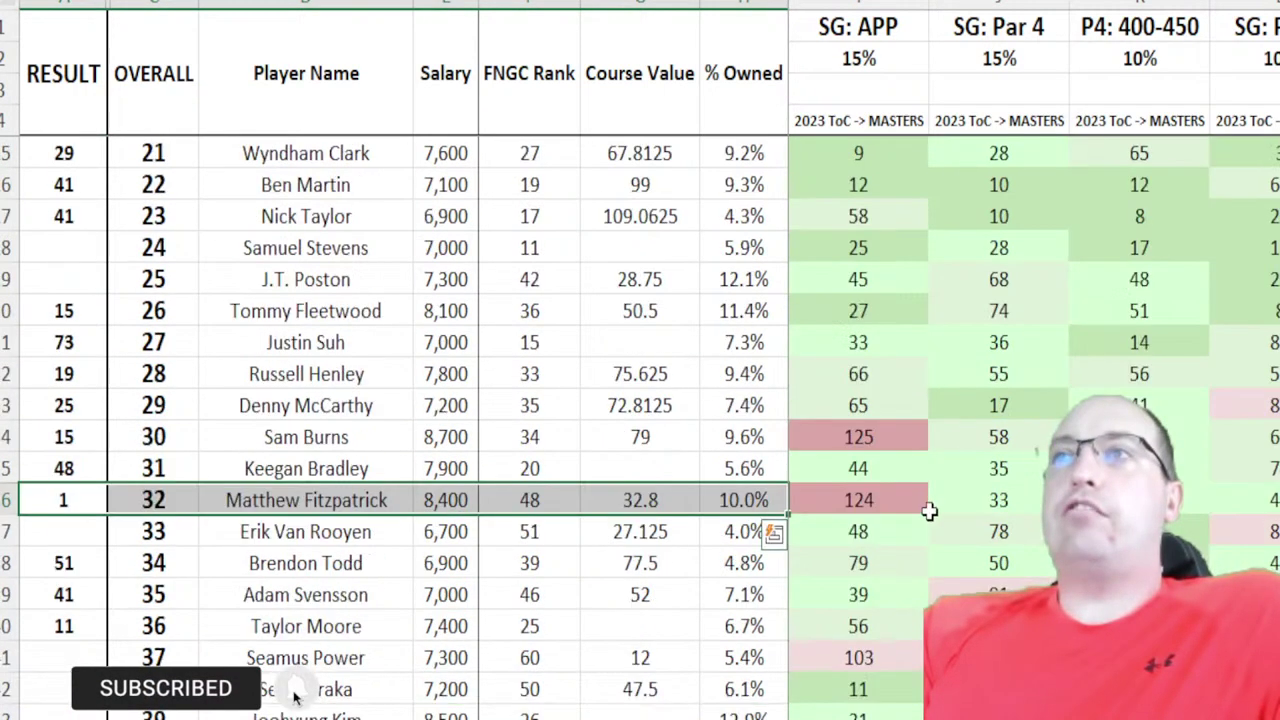
- Check the SG: APP value of the player ranked 32 overall and return to the top-ranked players
click(857, 184)
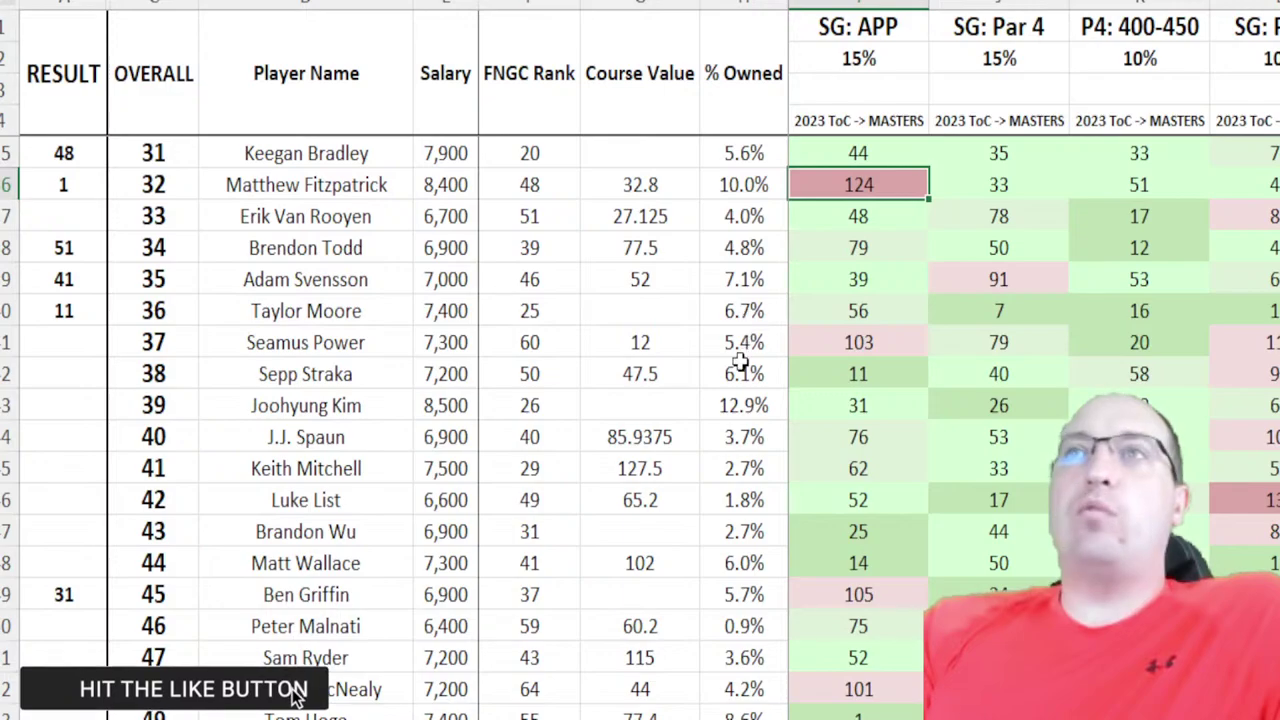
scroll(569, 372, up, 3)
scroll(577, 373, up, 7)
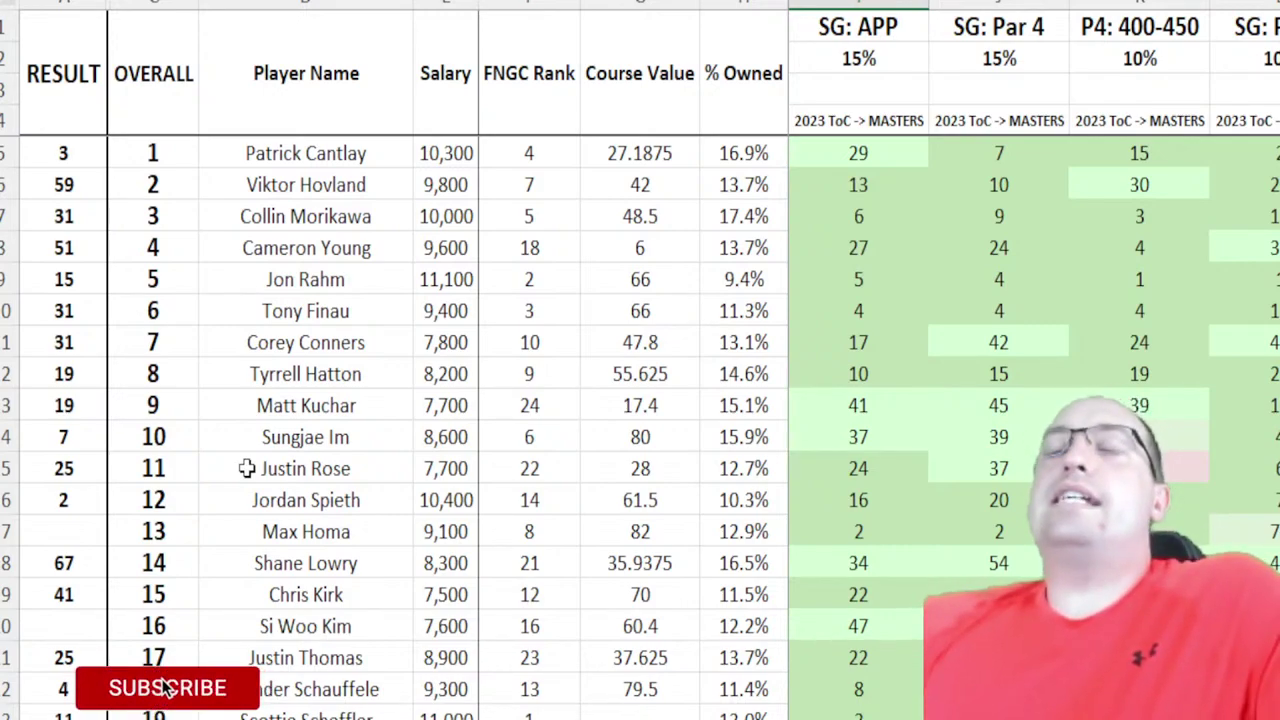
- Highlight the rows of the players ranked 1, 2, 4 and 12 overall, from RESULT to % Owned, to compare rank with result
drag(90, 194, 595, 184)
drag(60, 153, 711, 148)
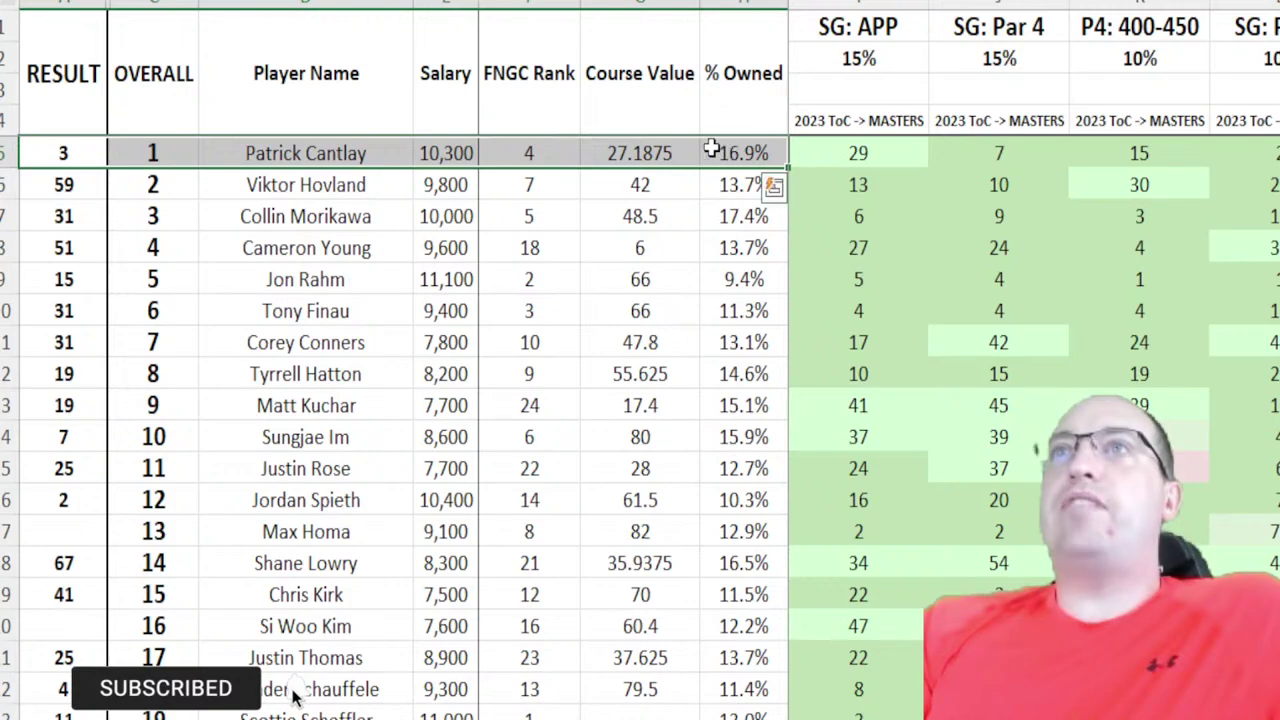
drag(63, 190, 734, 163)
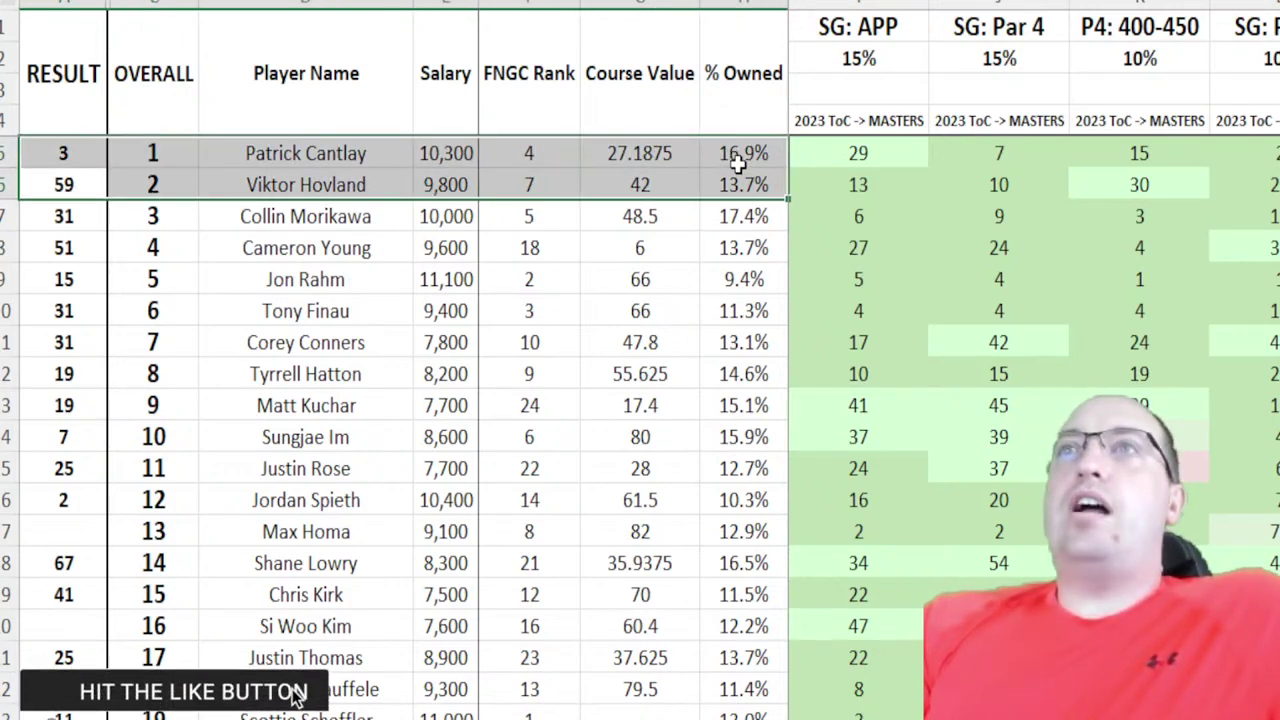
drag(63, 248, 727, 248)
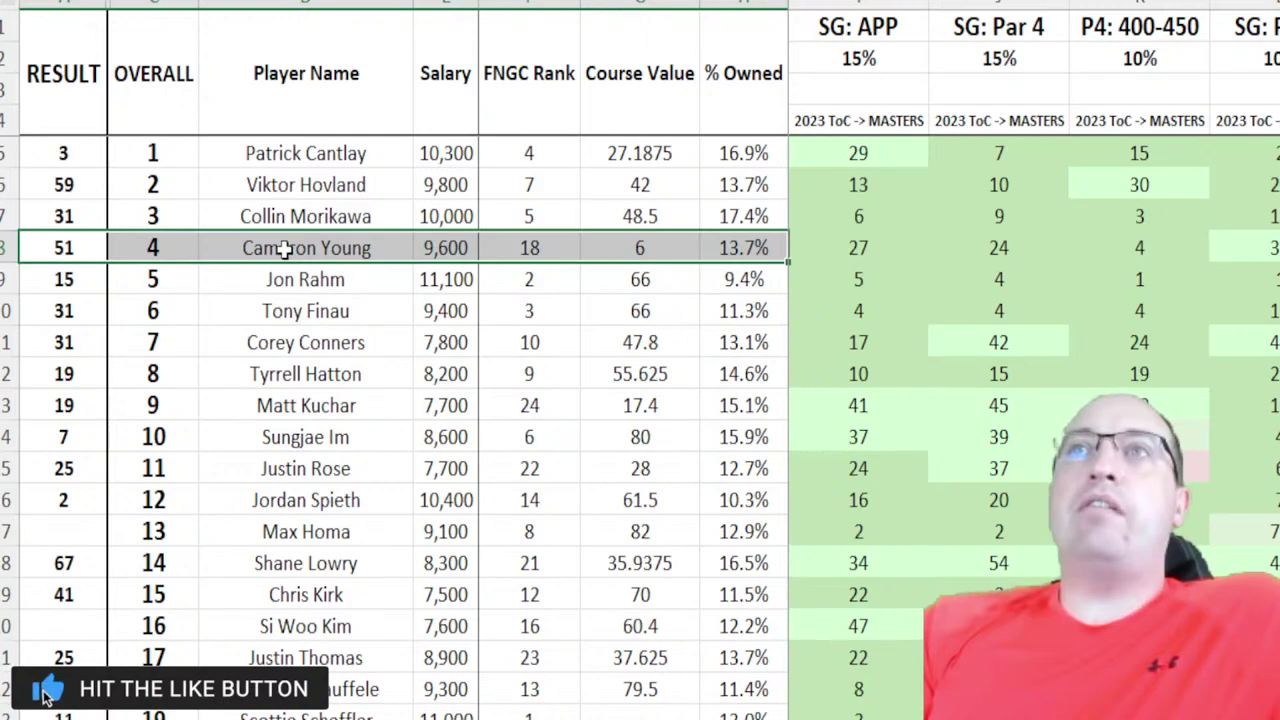
drag(63, 497, 760, 507)
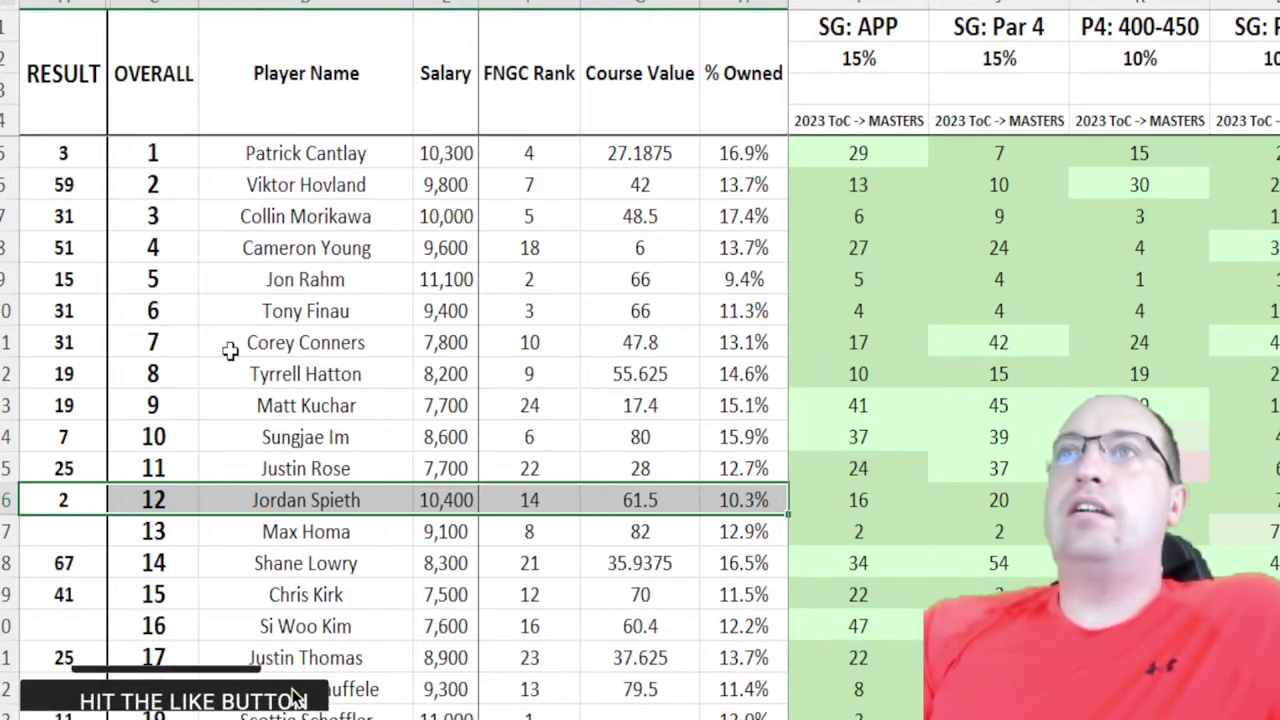
- Highlight the rows of overall rank 5 and ranks 8 to 12, plus the RESULT values from rank 1 downward
drag(90, 282, 752, 270)
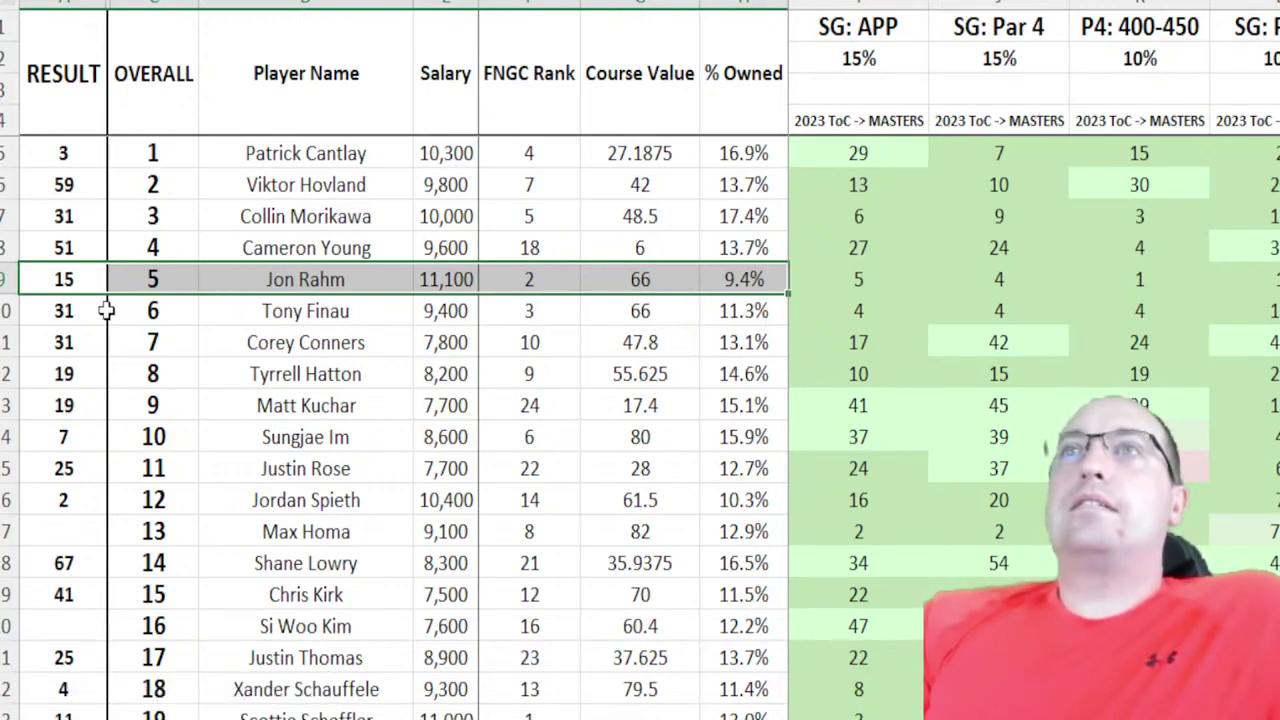
drag(90, 374, 722, 510)
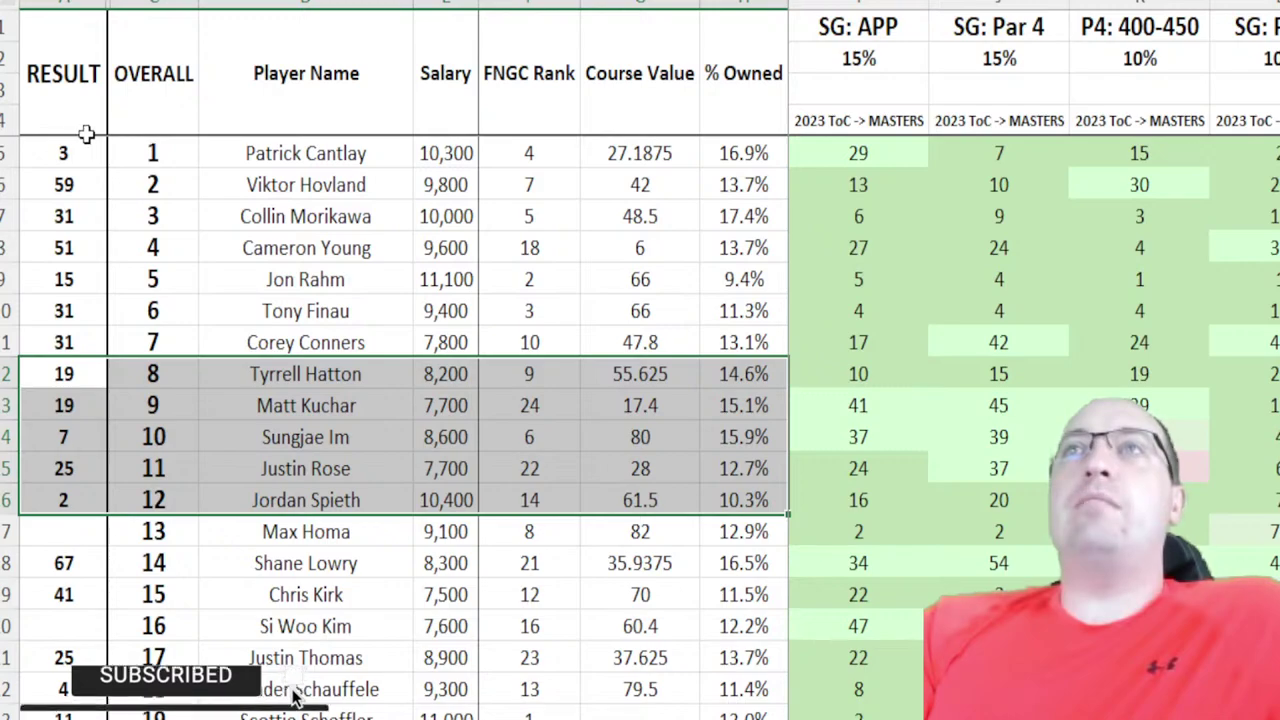
drag(63, 153, 98, 662)
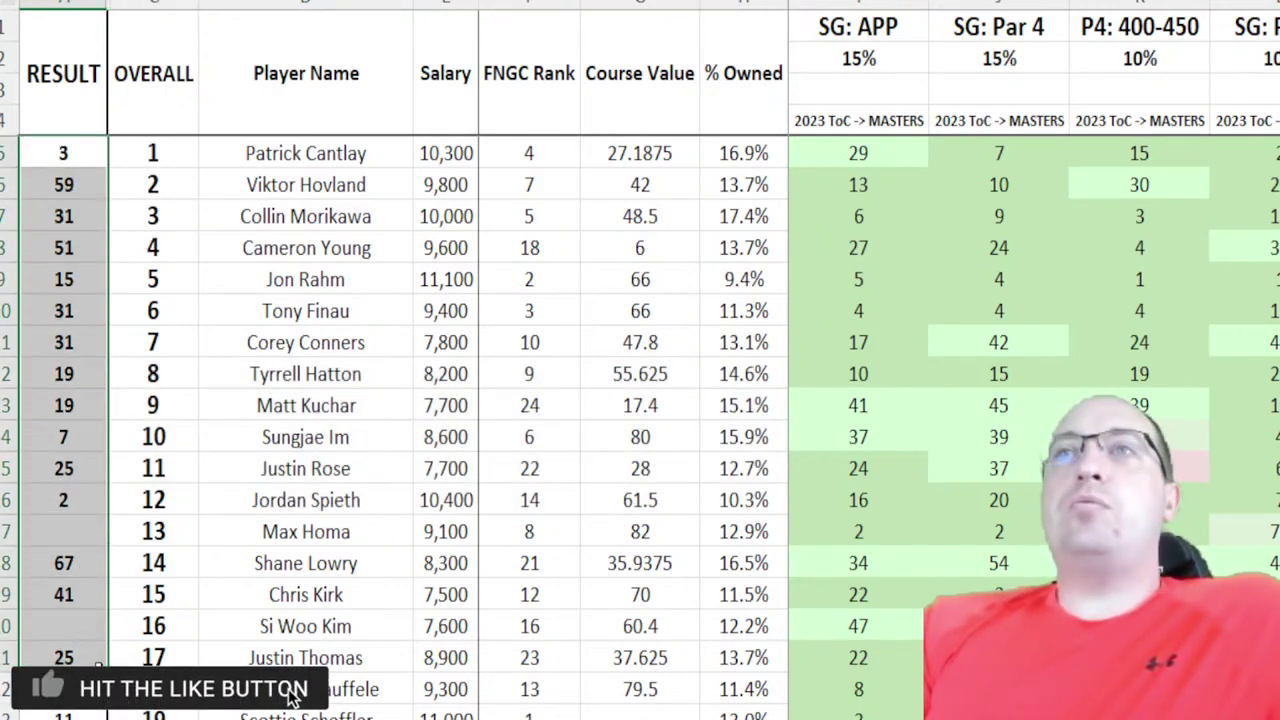
drag(292, 697, 45, 697)
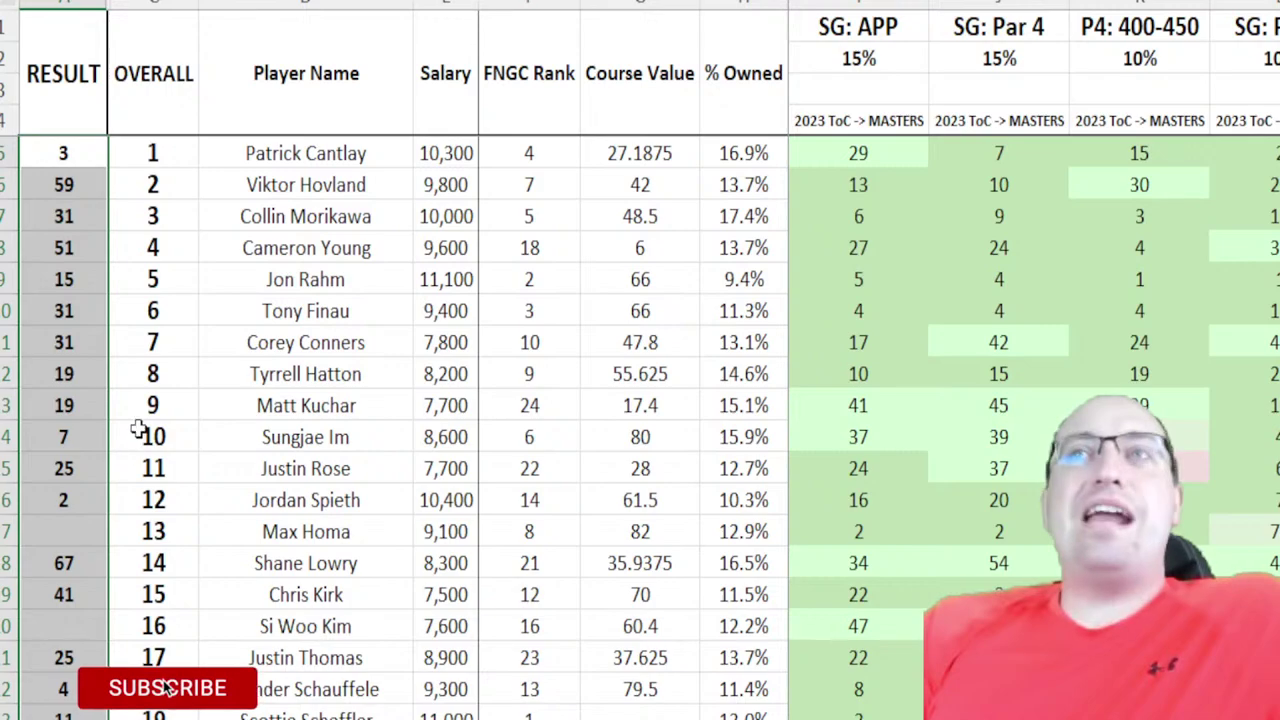
- Review the weighted stat columns SG: APP, SG: Par 4, P4: 400-450 and SG: Par 5 one after another
click(613, 195)
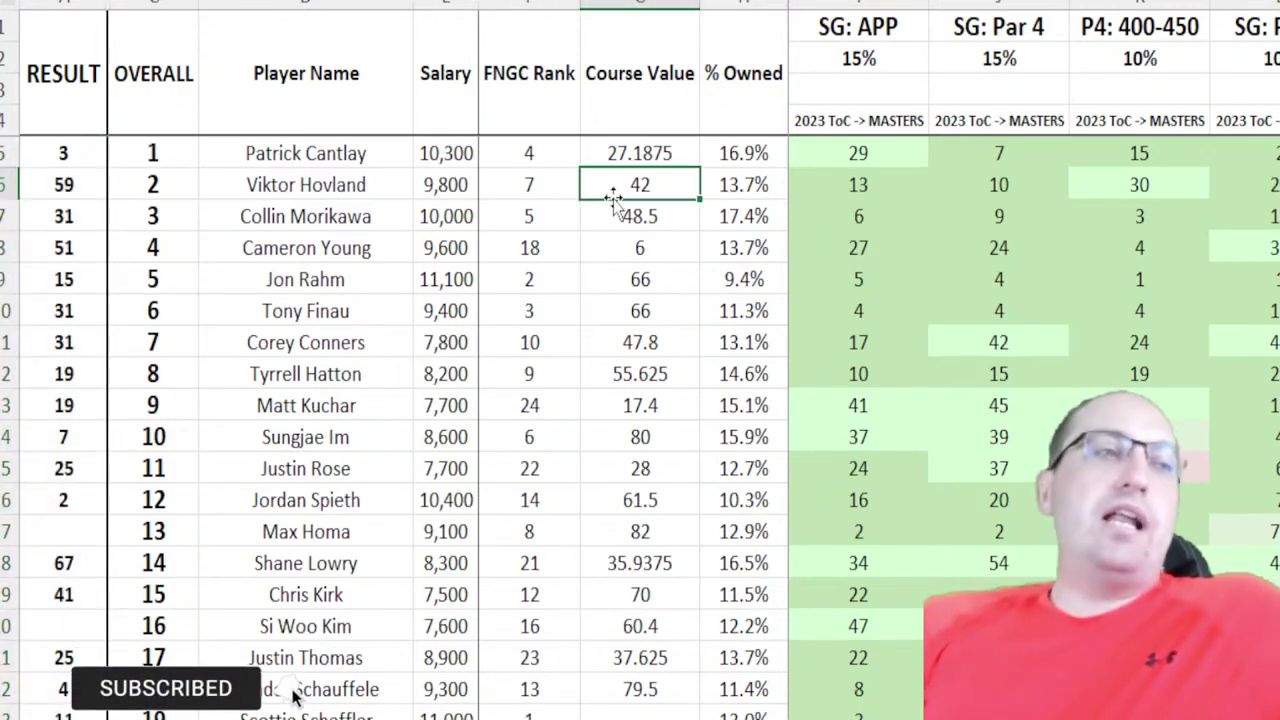
click(742, 188)
click(1015, 188)
click(870, 4)
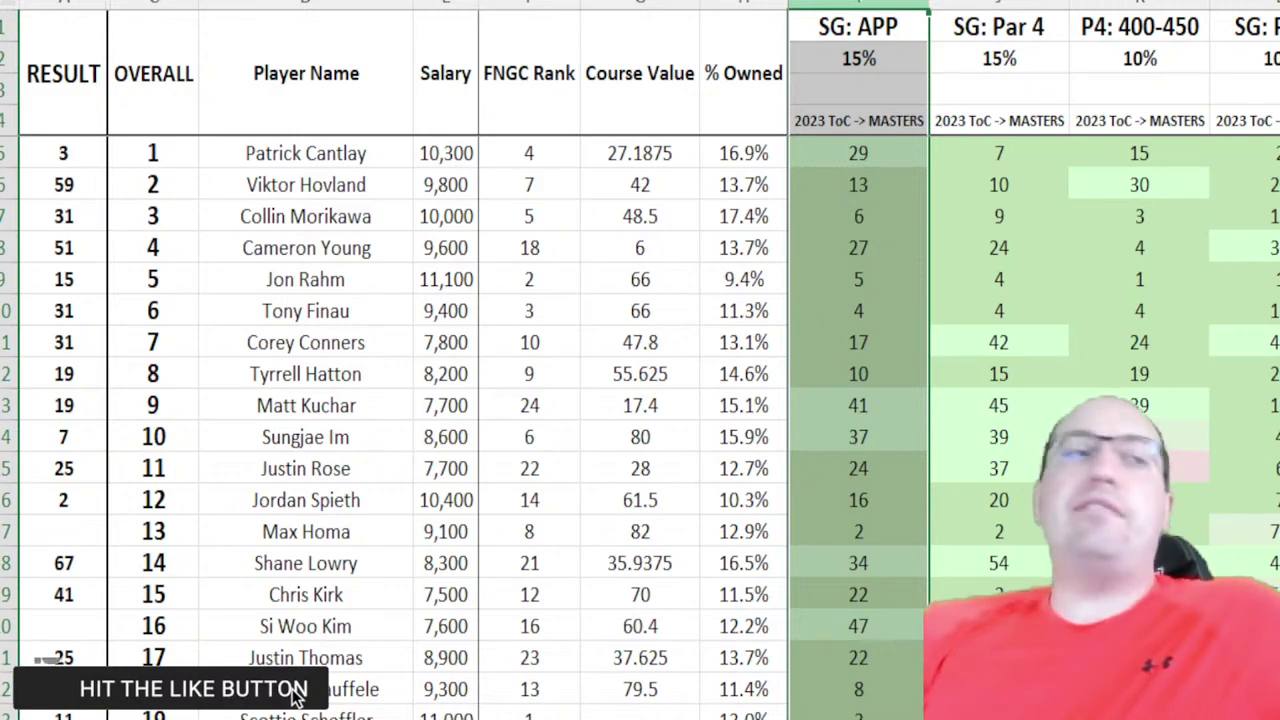
click(1000, 4)
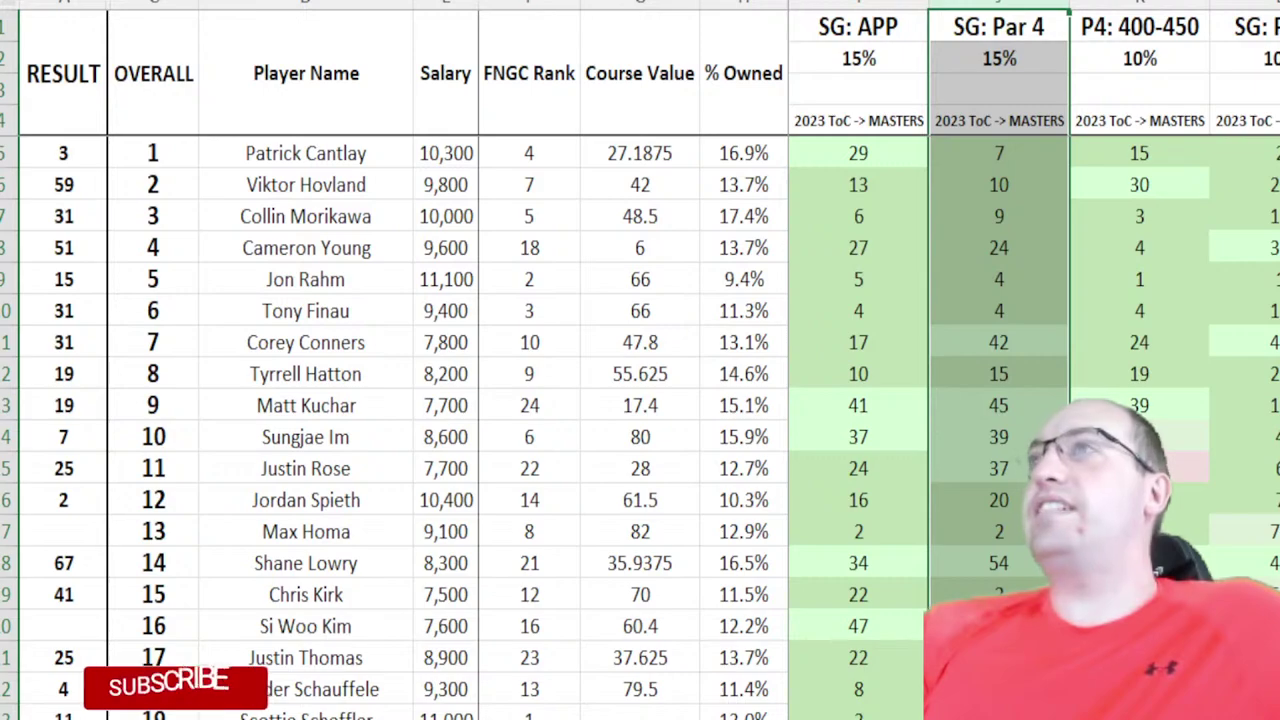
click(1160, 5)
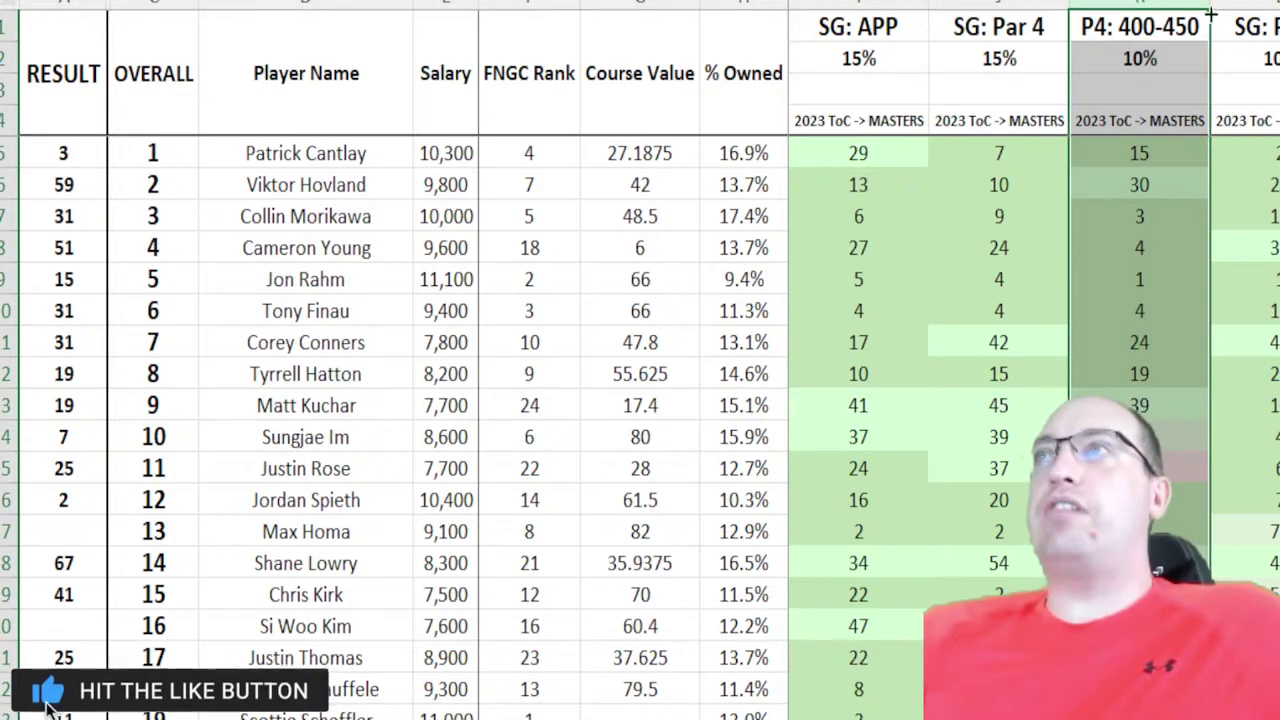
click(1245, 5)
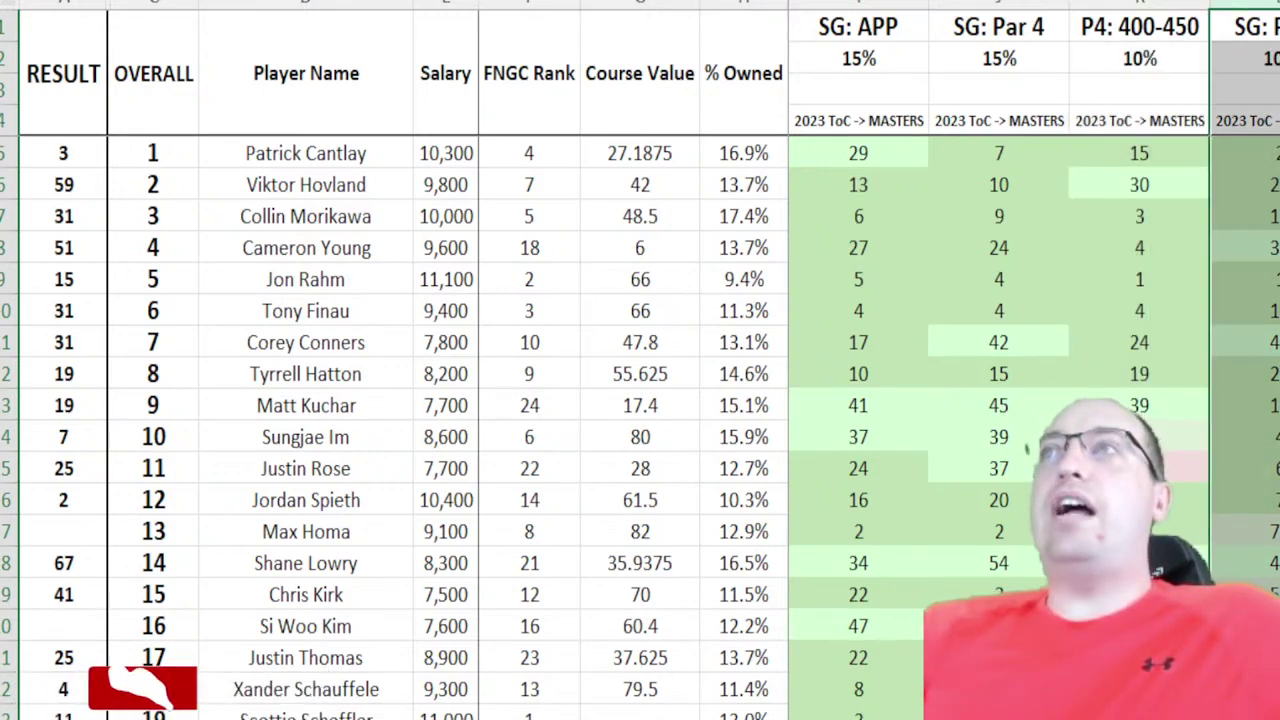
key(Right)
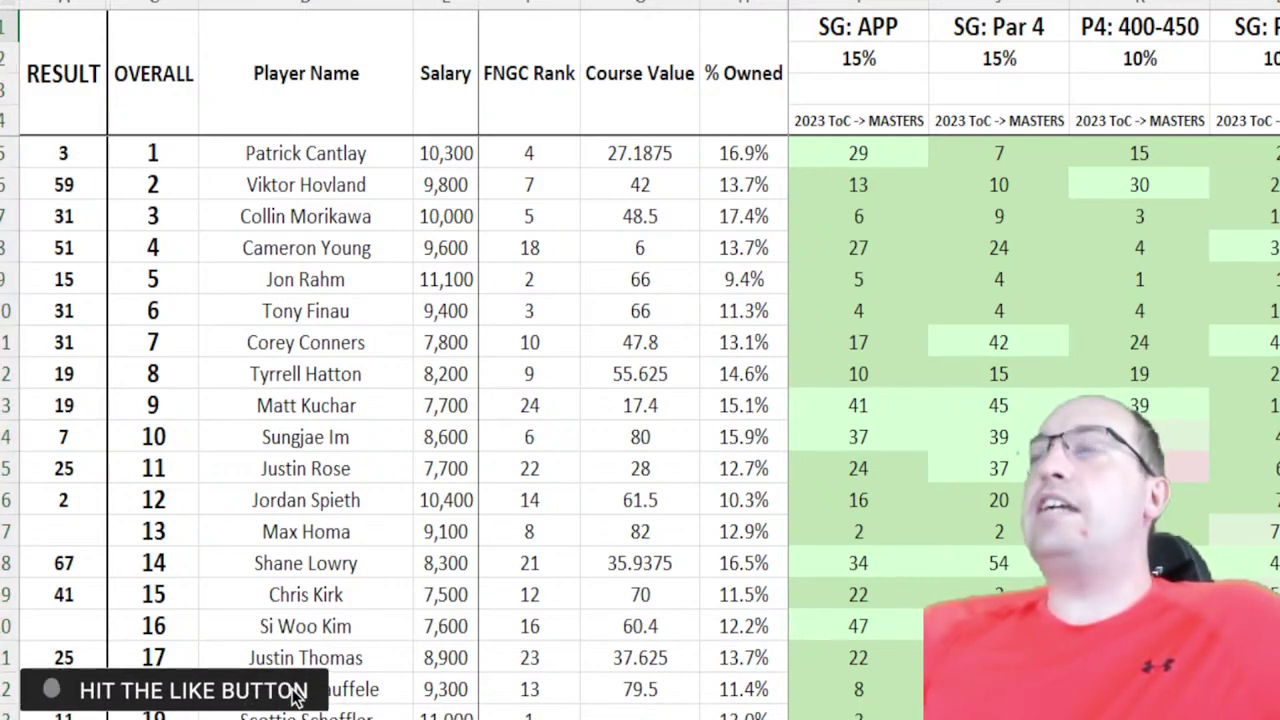
- Review the SG: P column with its Poa Trivialis condition, the GIRs Gained column and the SG: ARG column
scroll(1026, 25, right, 5)
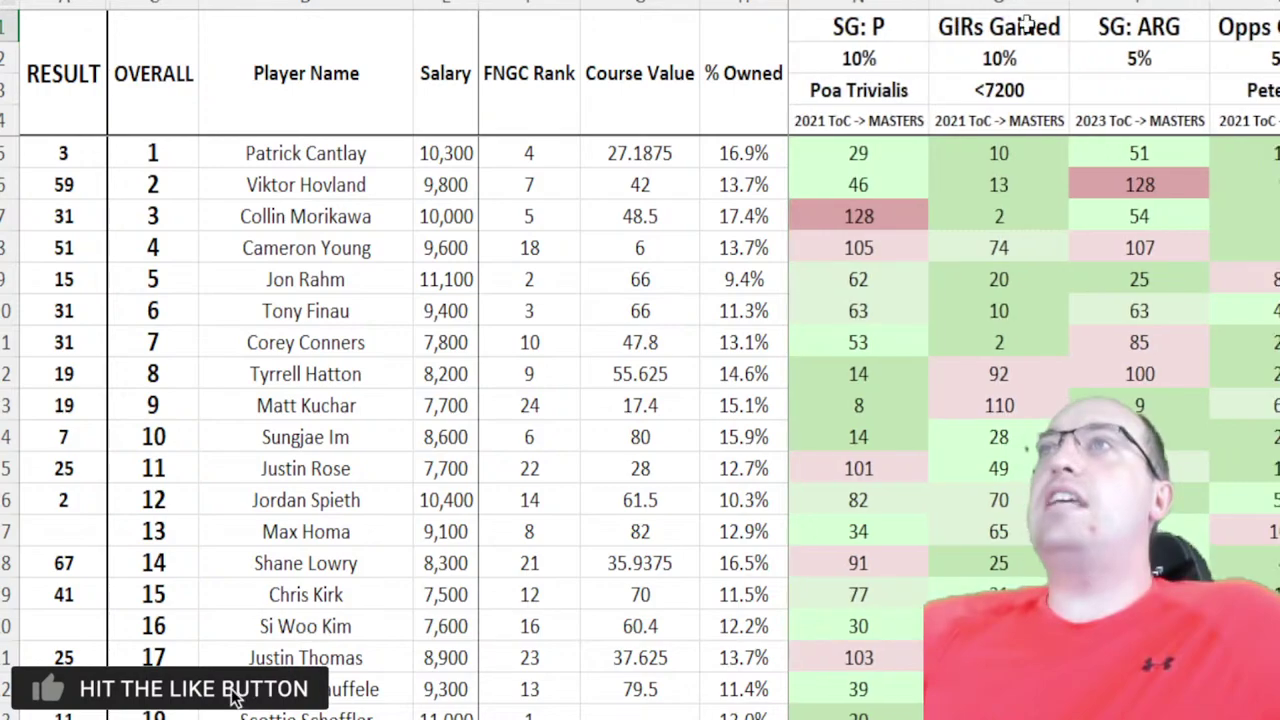
click(858, 4)
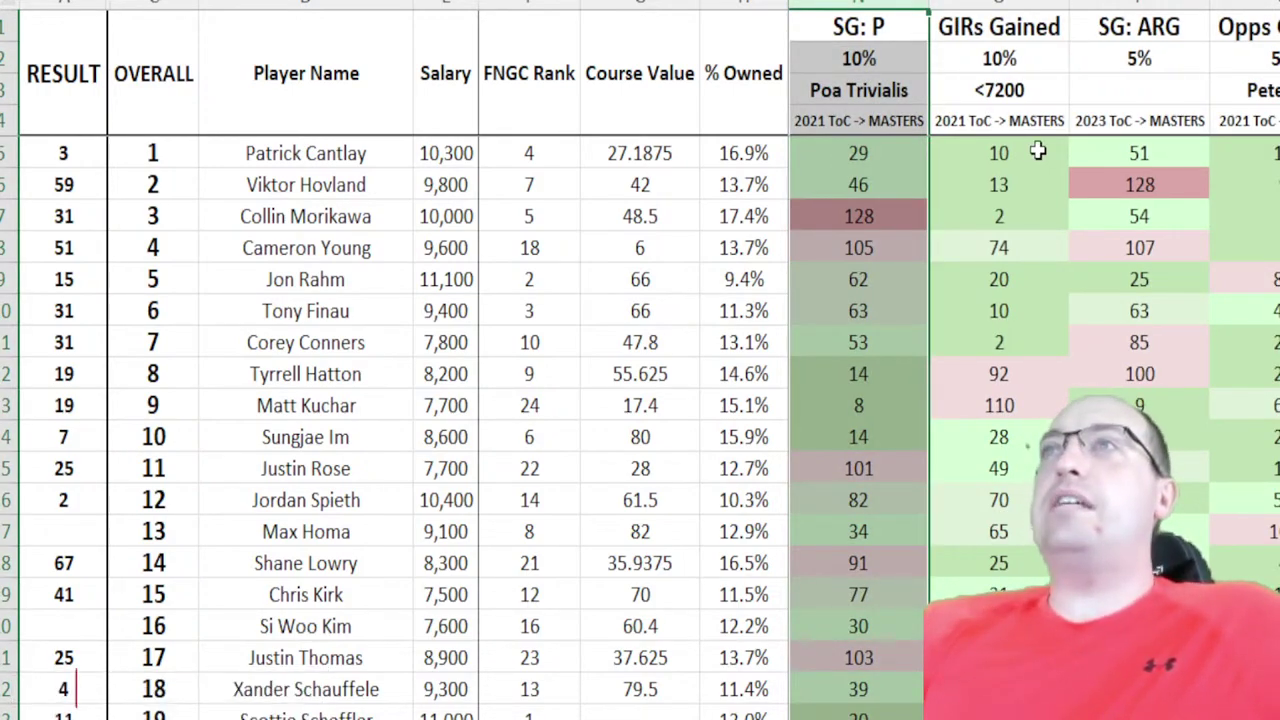
click(828, 97)
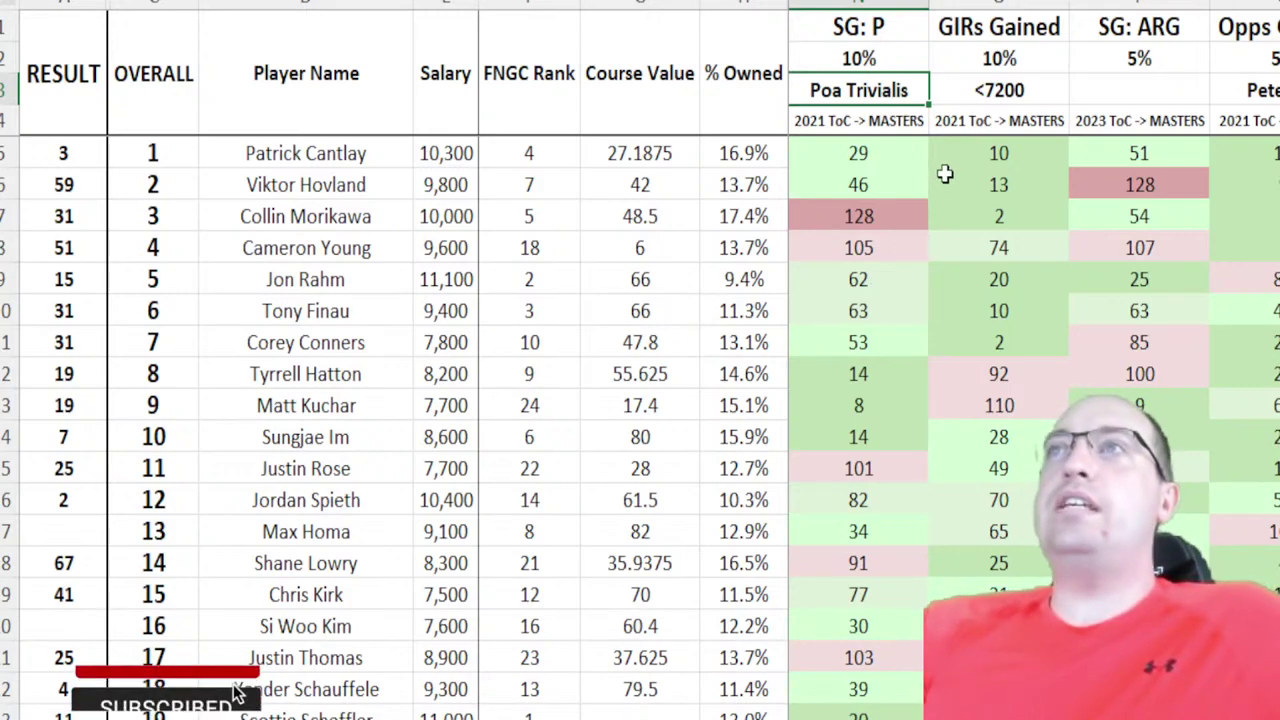
click(999, 3)
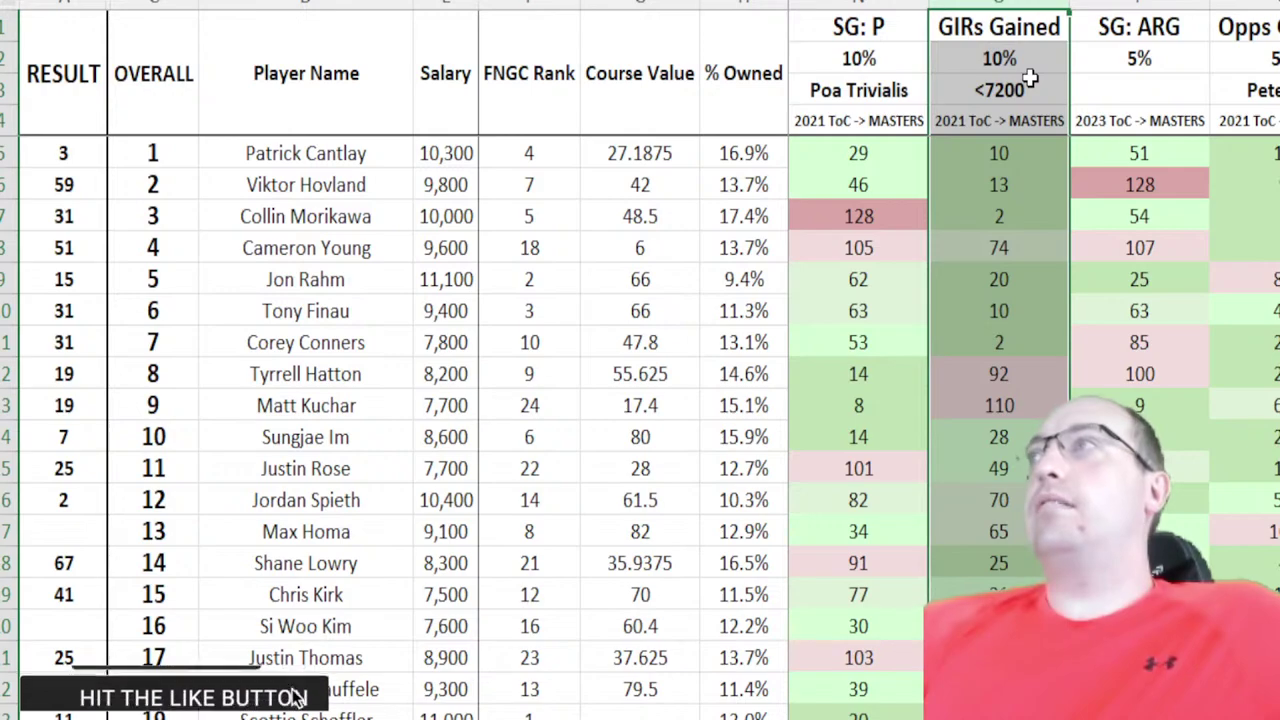
click(1160, 4)
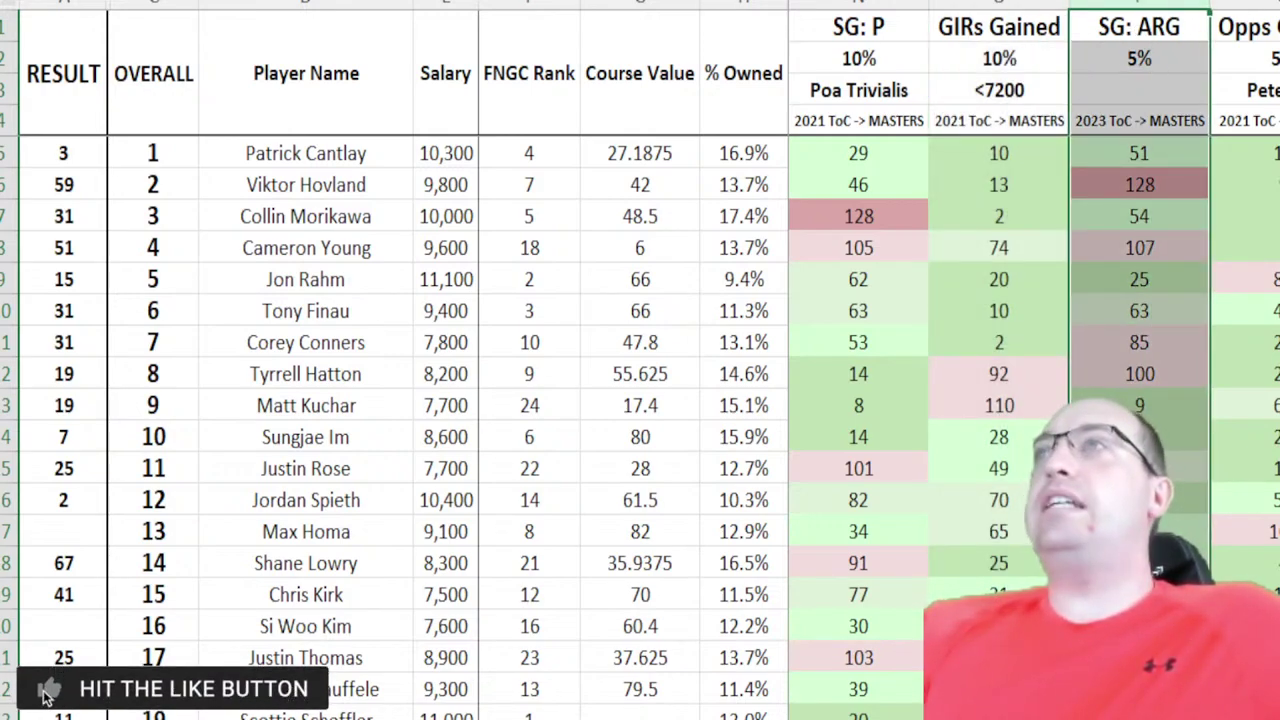
- Review the remaining 5% stat columns, from Opps Gained and Prox: 175-200 through to P3: 175-200
scroll(915, 48, right, 3)
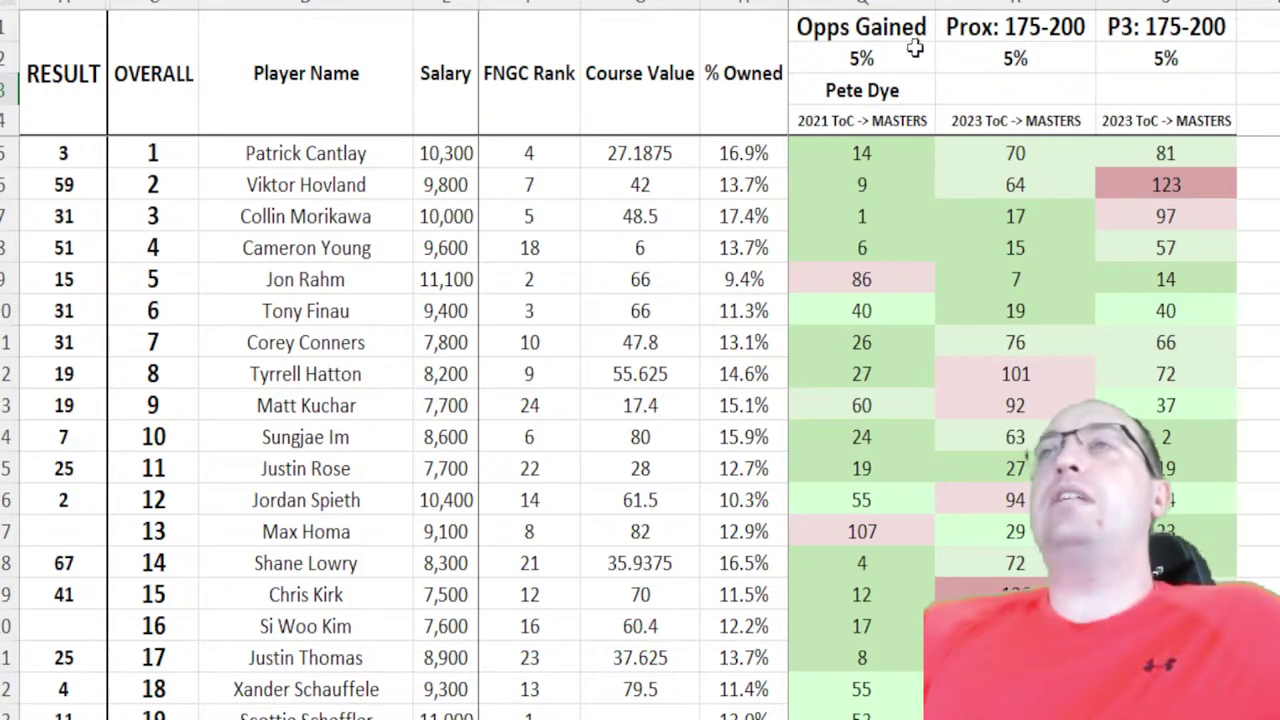
click(900, 4)
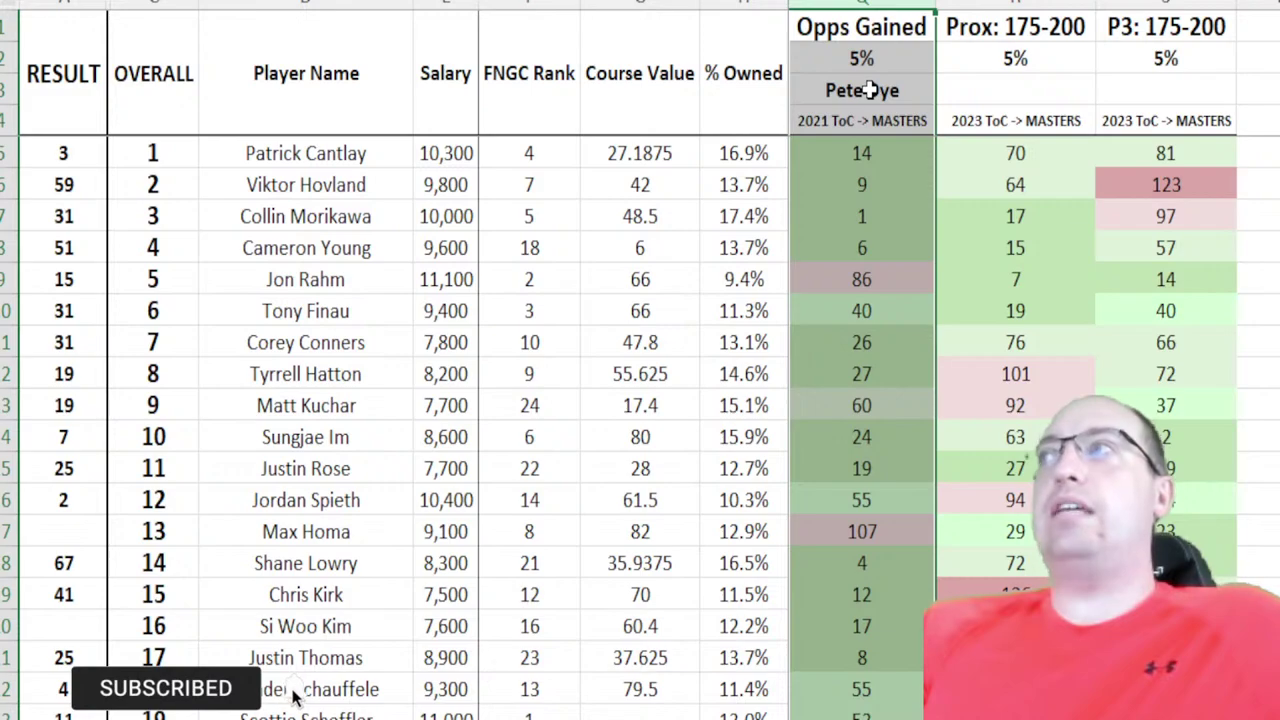
click(1030, 4)
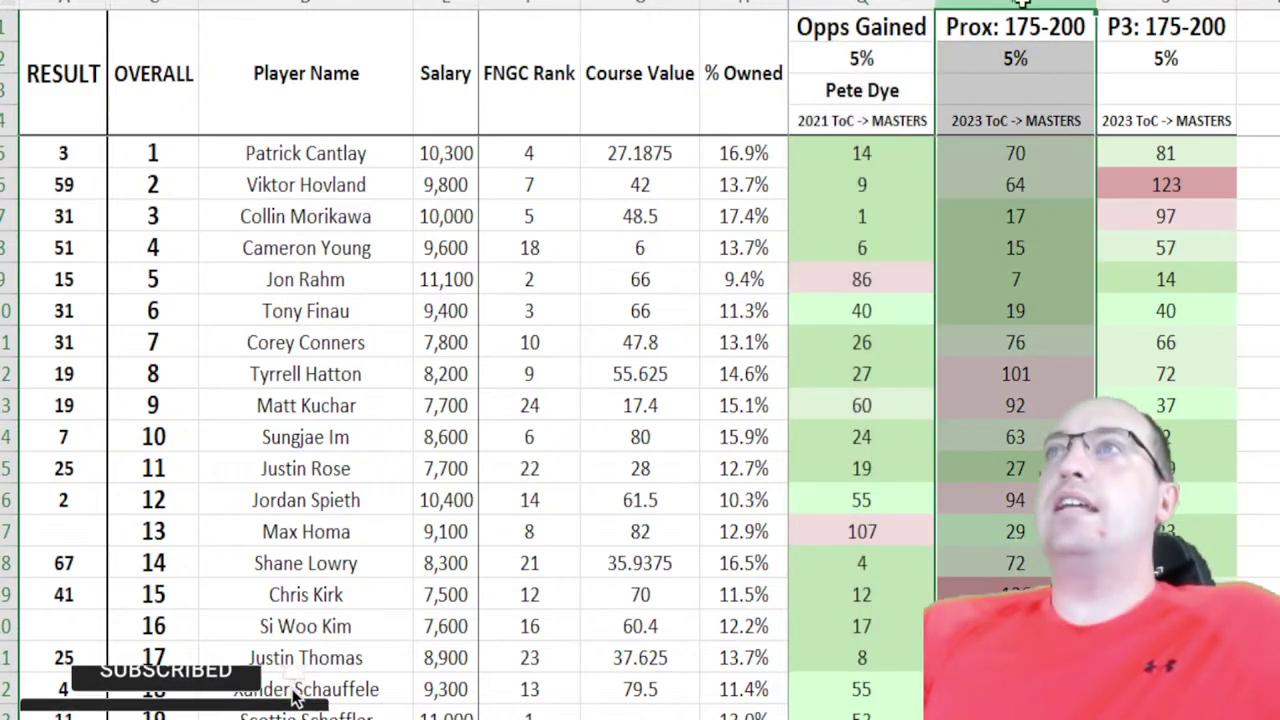
click(1040, 27)
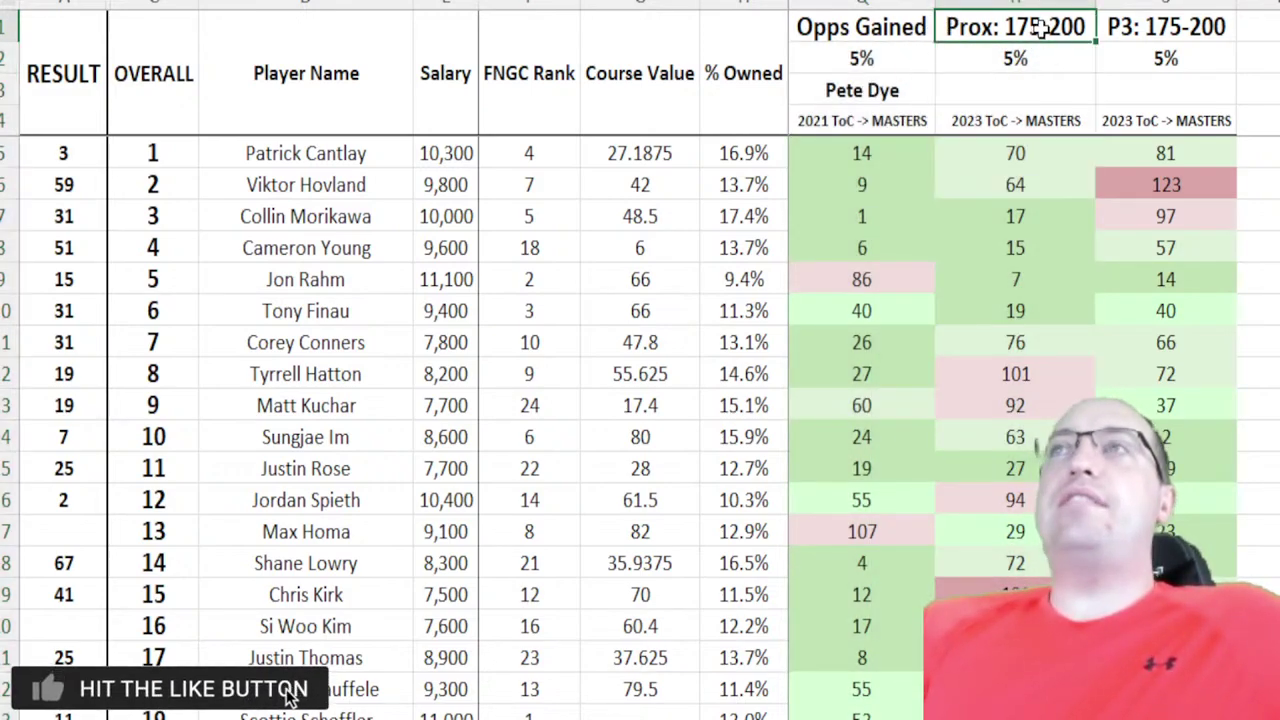
key(Right)
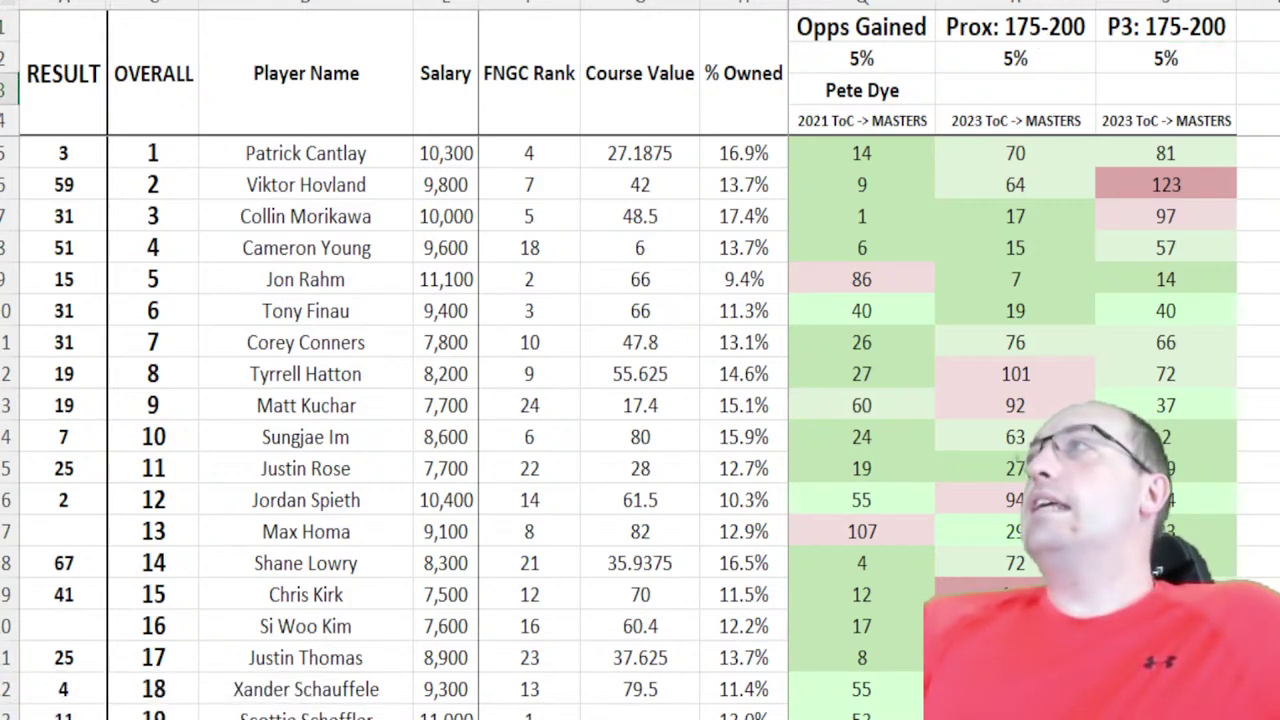
- Highlight the summary values beyond the stat columns, starting at SG: APP and continuing past P4: 400-450
scroll(1040, 360, right, 1)
scroll(1040, 360, right, 3)
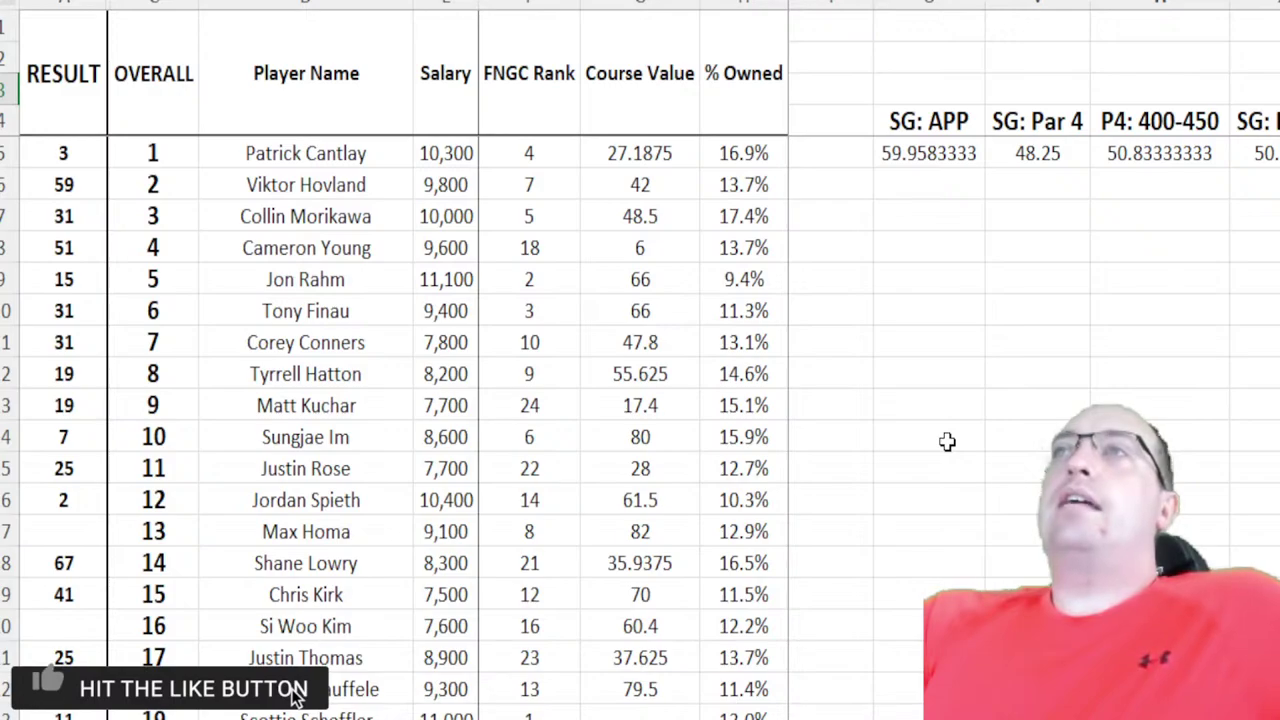
click(931, 178)
drag(929, 153, 1278, 185)
- Look through the player list down to overall rank 140 and return to the SG: APP summary value
click(280, 410)
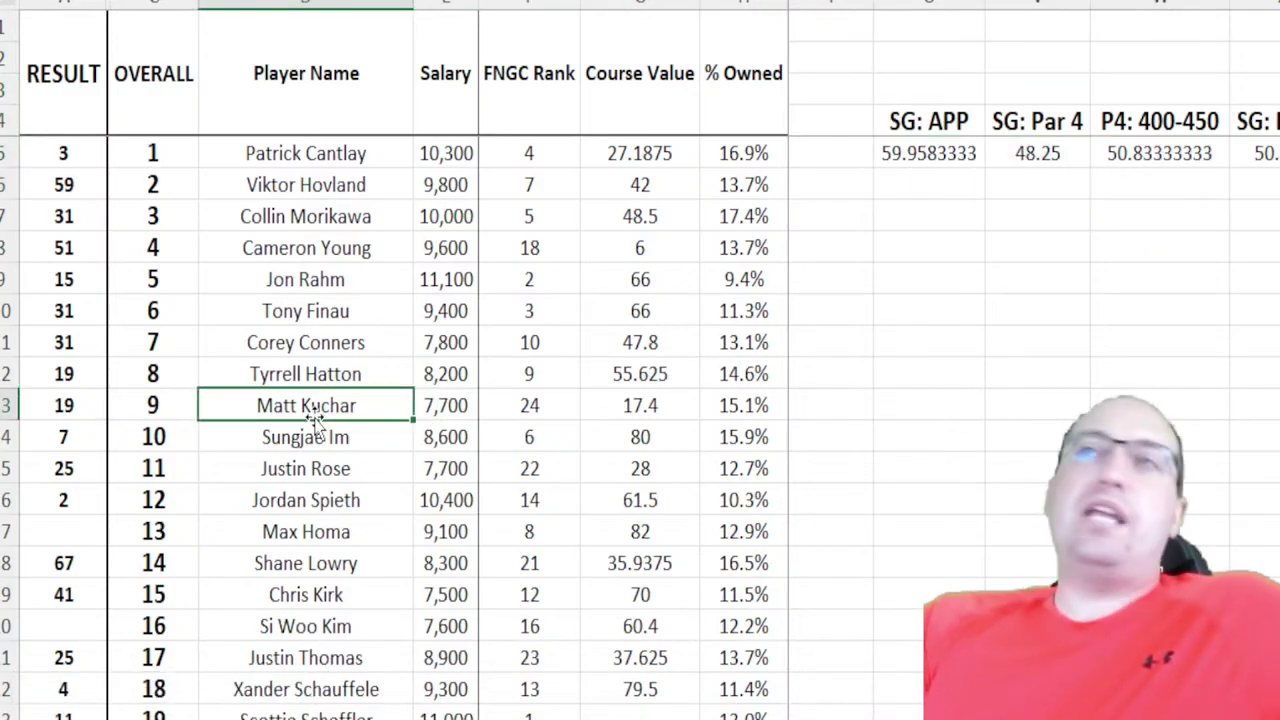
key(Page_Down)
key(Page_Down)
key(Page_Down)
scroll(209, 508, down, 1)
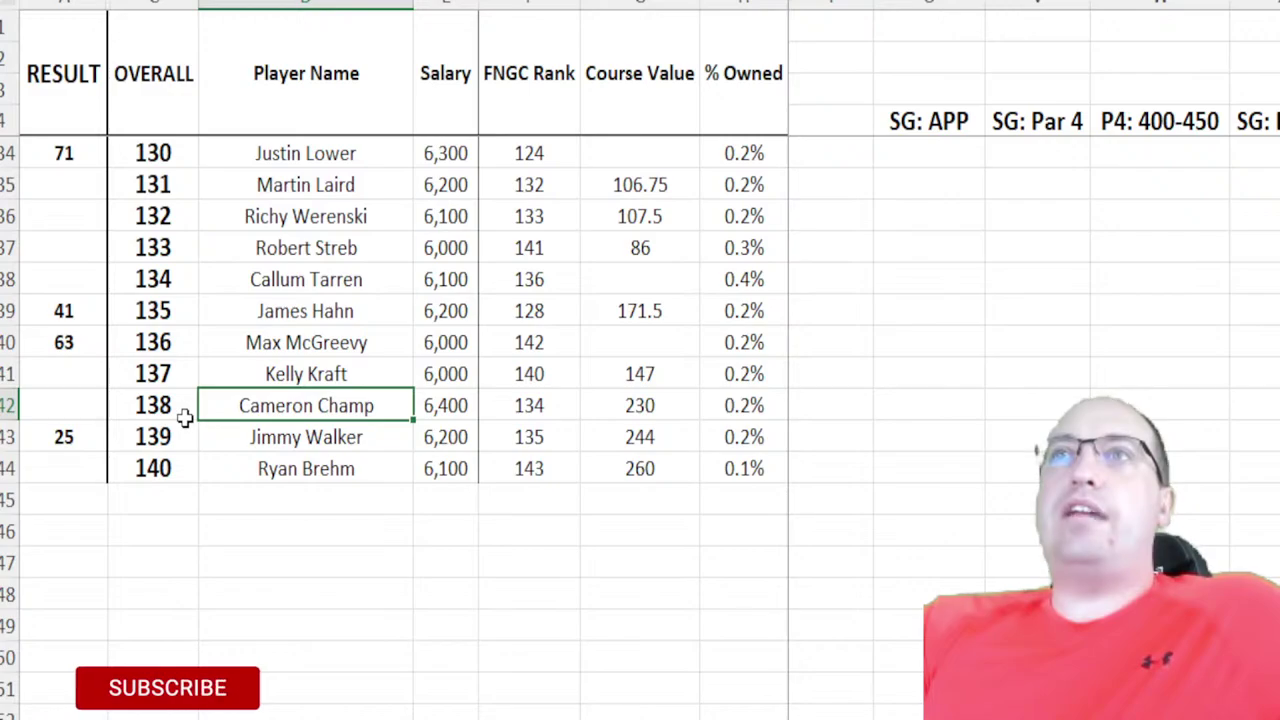
key(Page_Up)
key(Page_Up)
key(Page_Up)
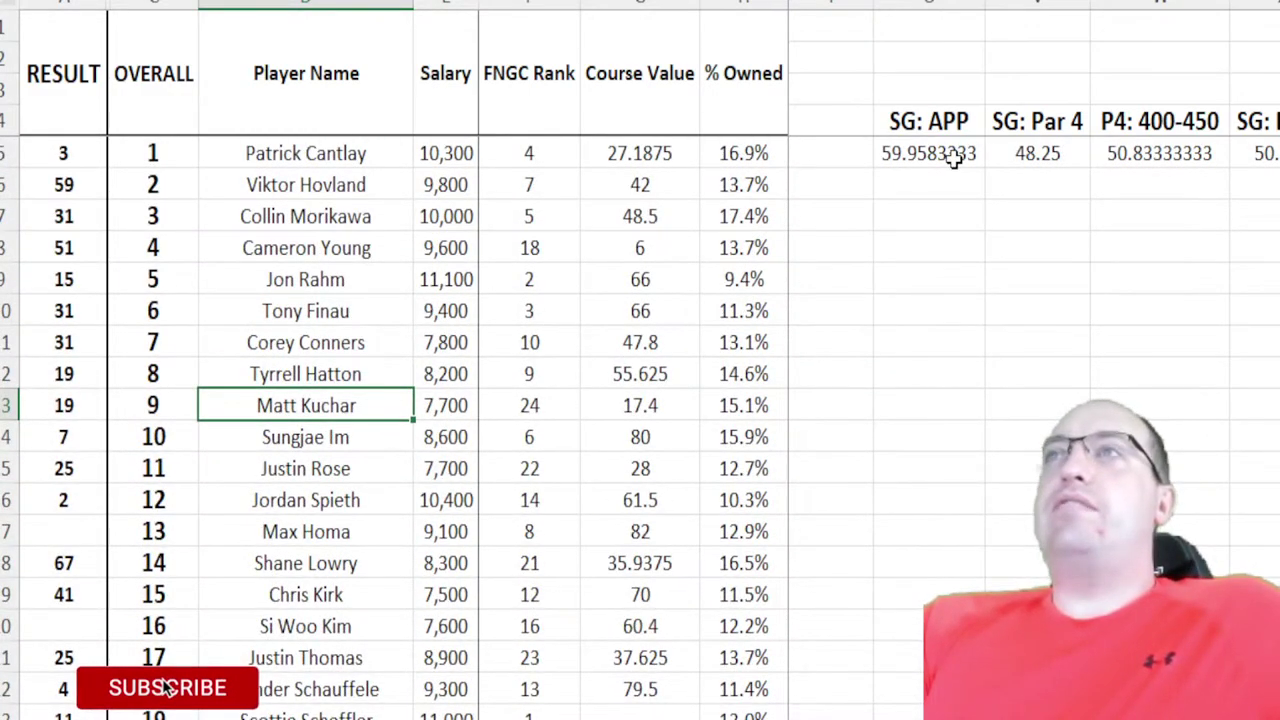
click(955, 158)
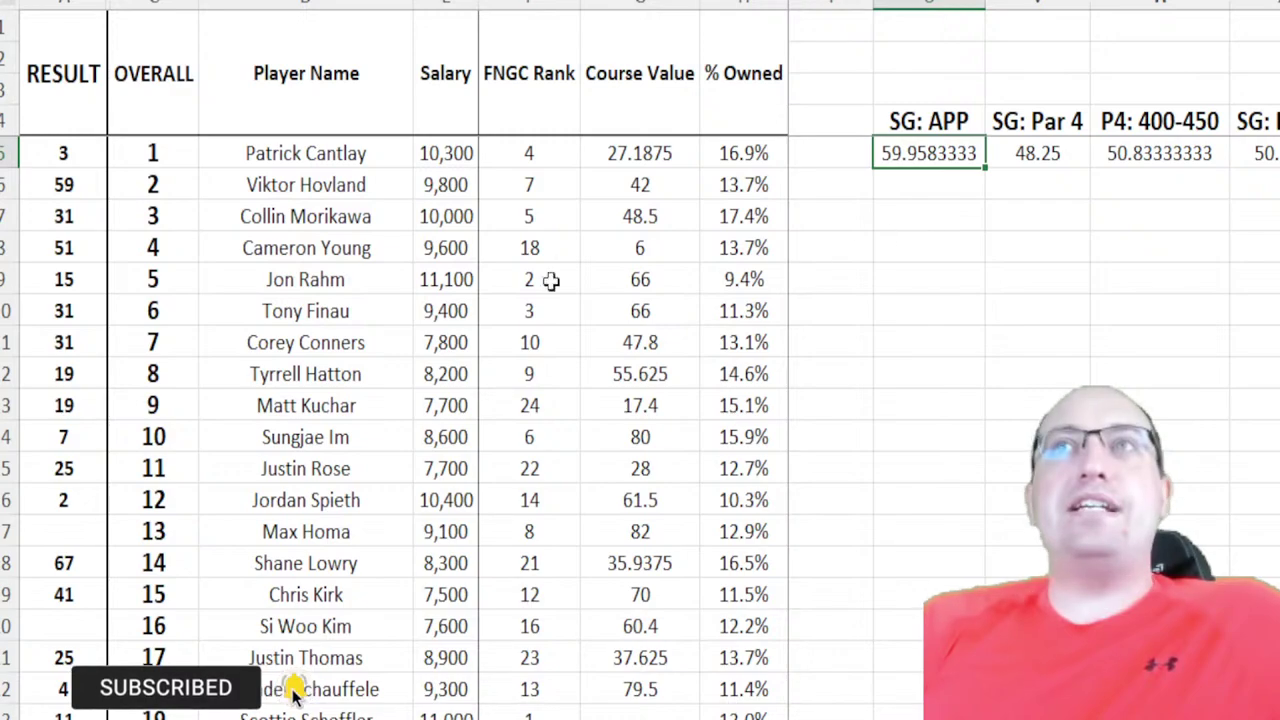
- Follow the row of the player ranked 4 overall across to SG: APP and recheck that stat for the player ranked 32
click(75, 247)
key(Right)
key(Right)
key(Right)
key(Right)
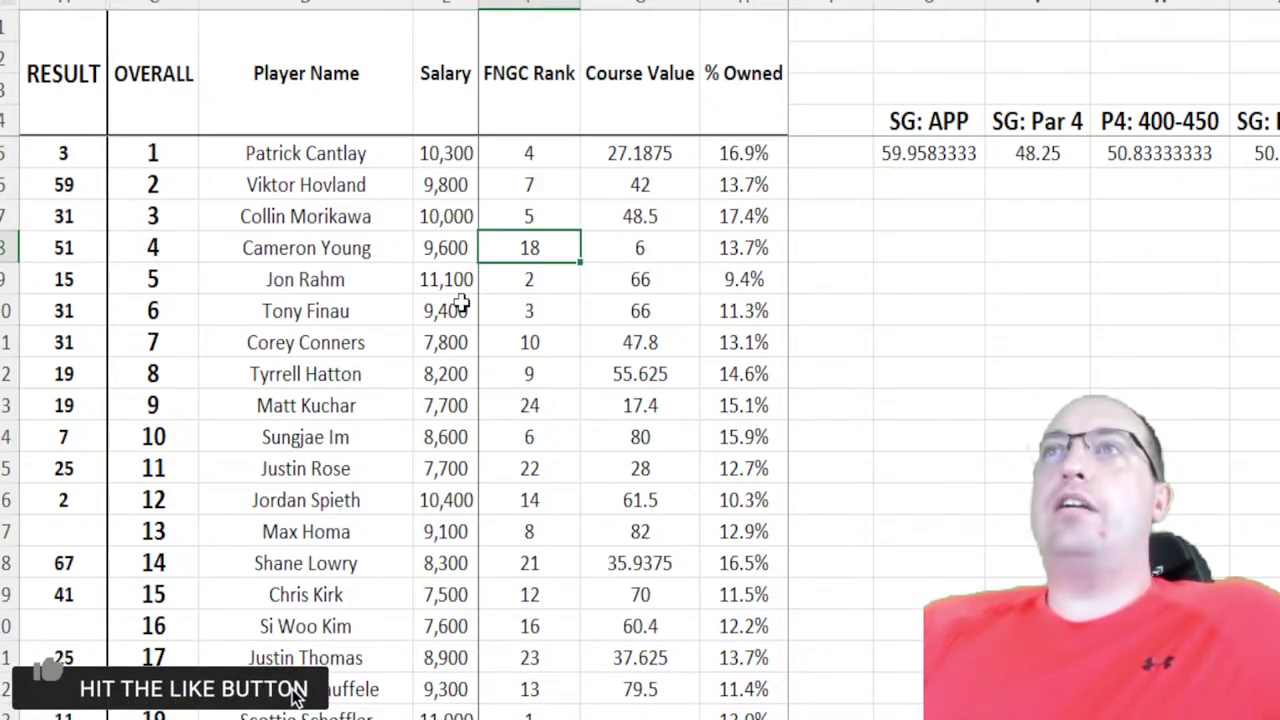
key(Right)
key(Right)
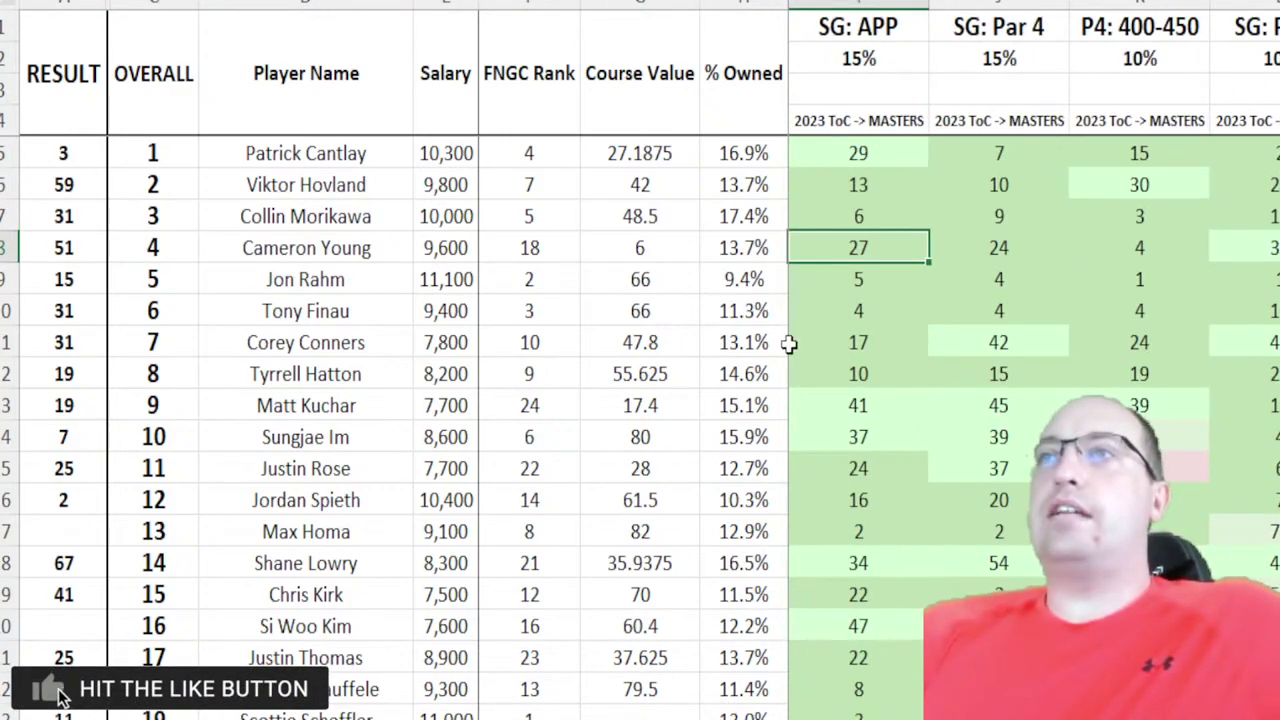
scroll(788, 343, down, 10)
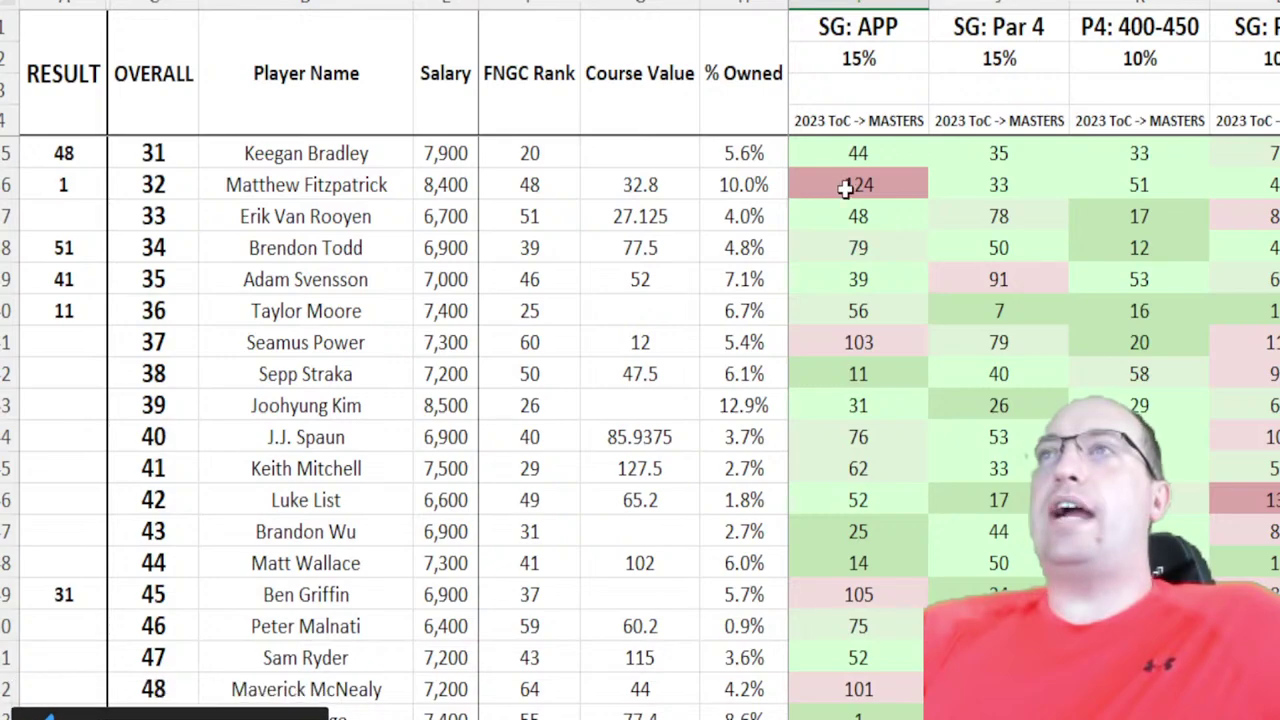
click(845, 185)
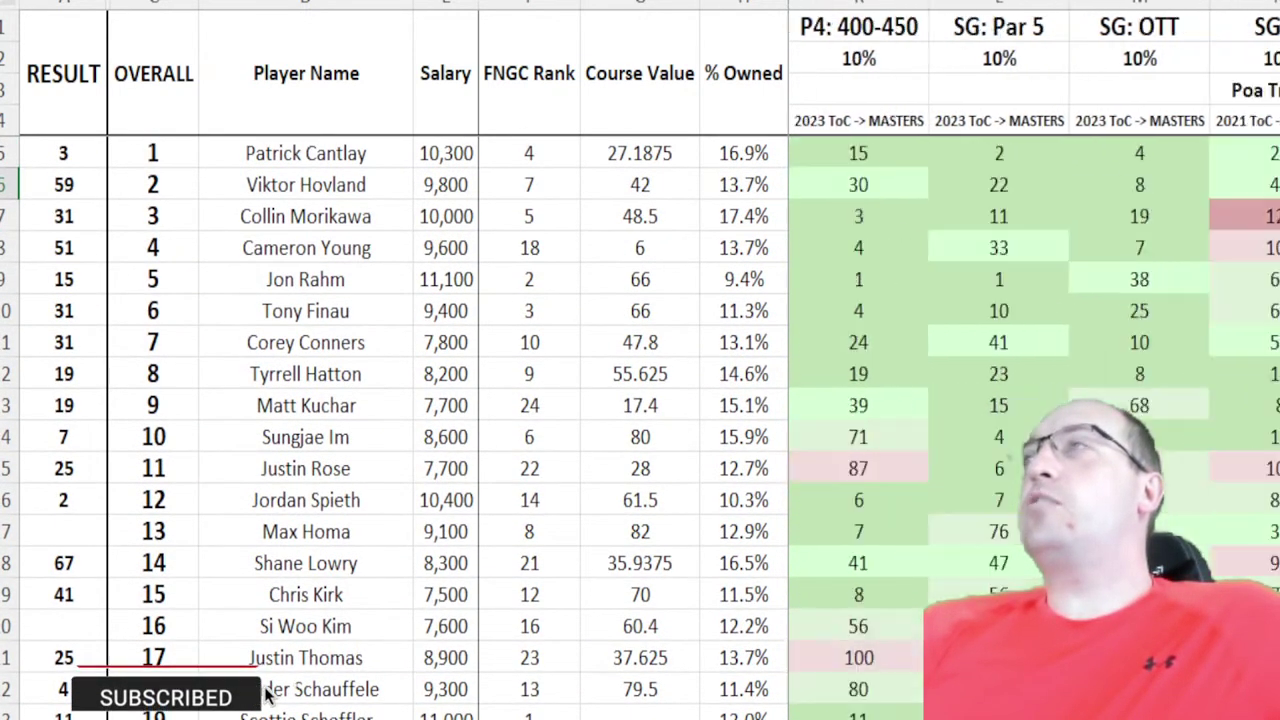
- Review the summary values beyond the stat columns one by one, from SG: Par 4 and P4: 400-450 to SG: Par 5 and SG: OTT
scroll(1086, 351, right, 10)
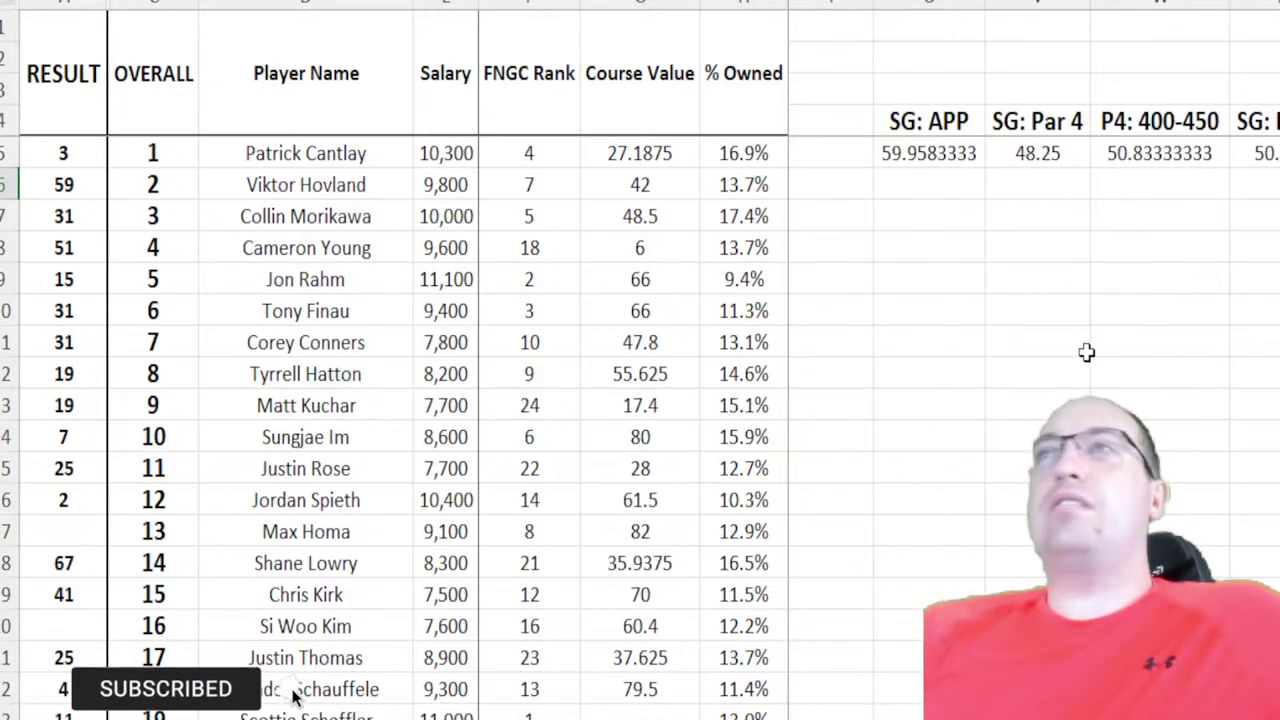
click(950, 155)
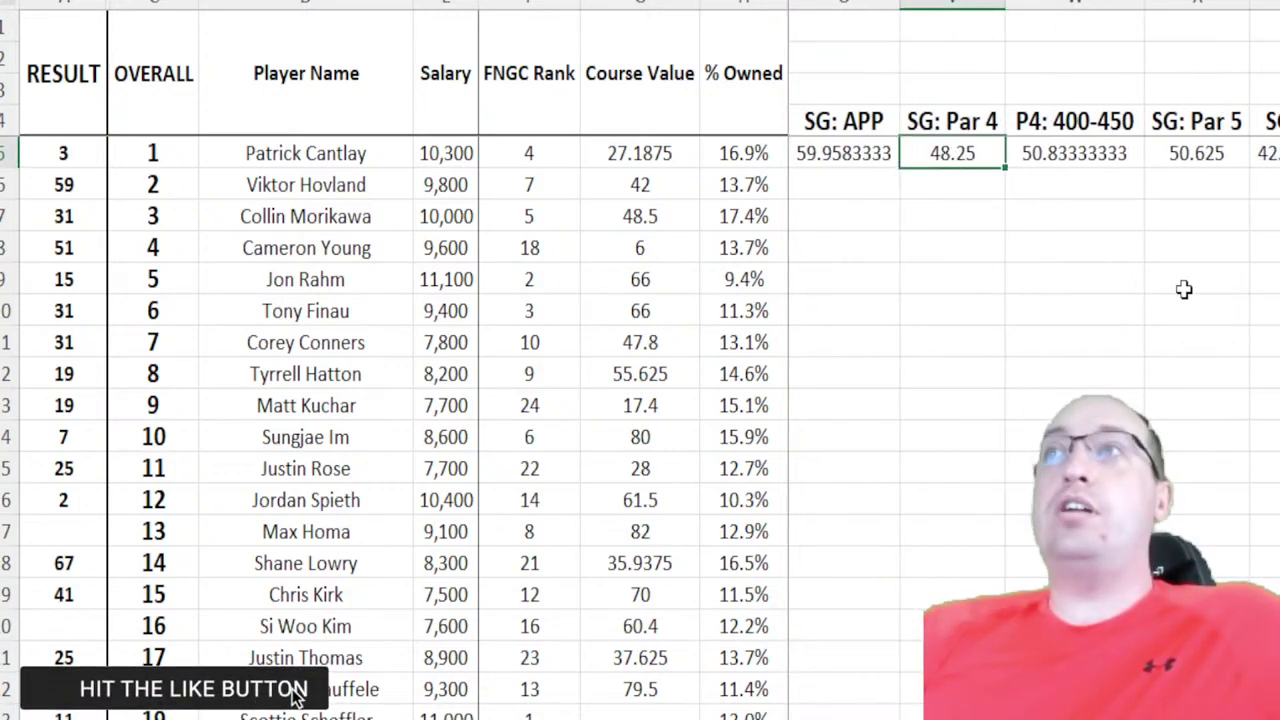
click(1087, 146)
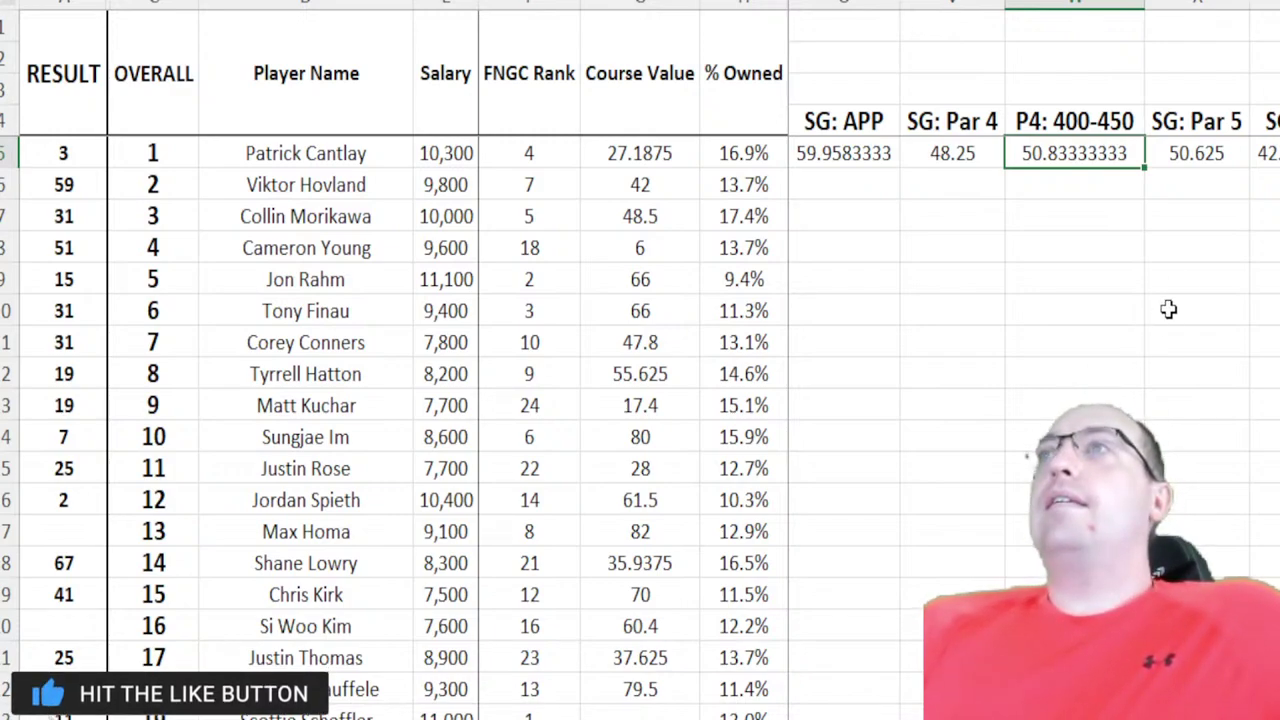
click(1203, 160)
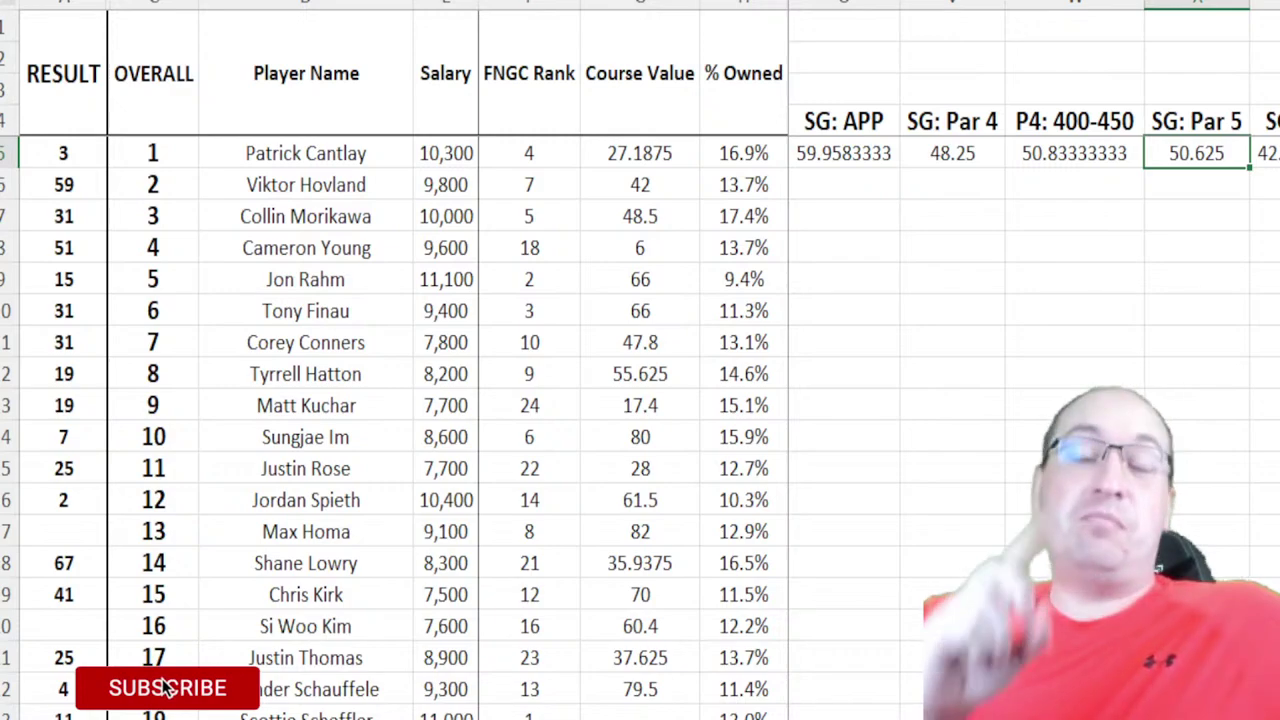
key(Right)
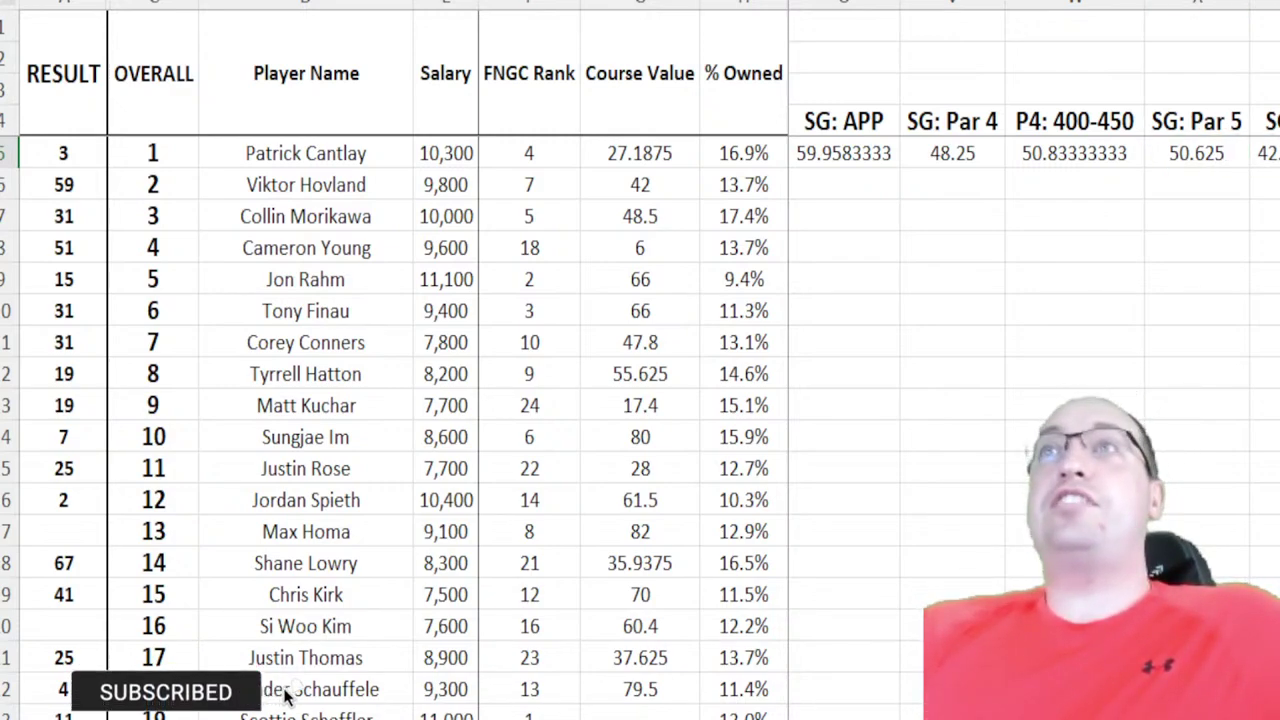
key(Right)
scroll(1085, 207, right, 2)
click(920, 163)
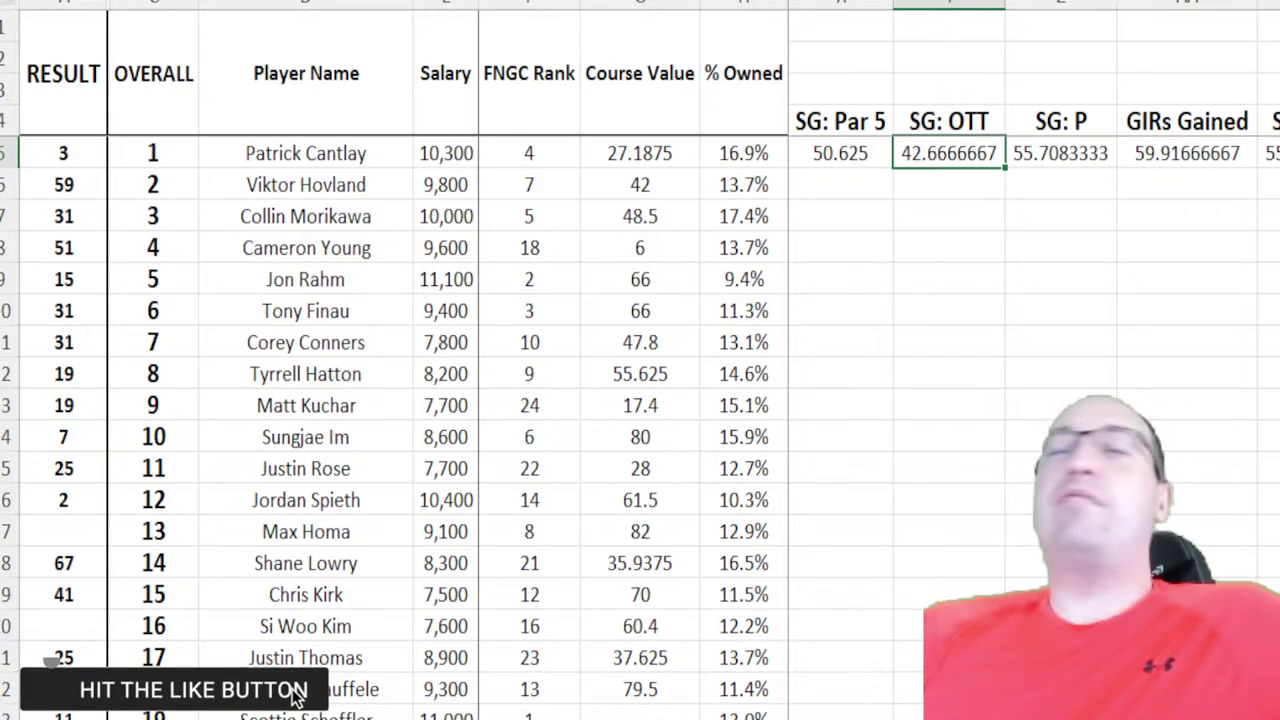
- Highlight the summary values from SG: Par 4 through SG: OTT, then narrow the selection back to SG: Par 4
key(Left)
key(Left)
key(Left)
key(Left)
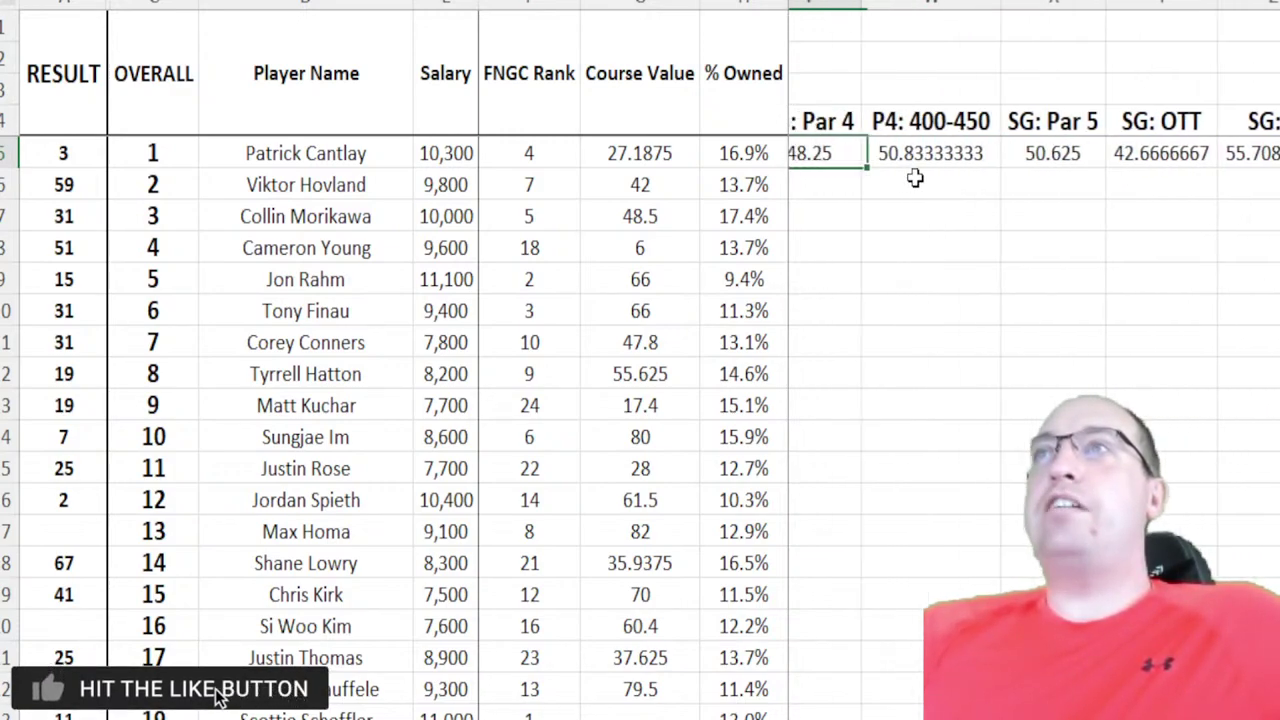
key(shift+Right)
key(shift+Right)
key(shift+Right)
key(shift+Right)
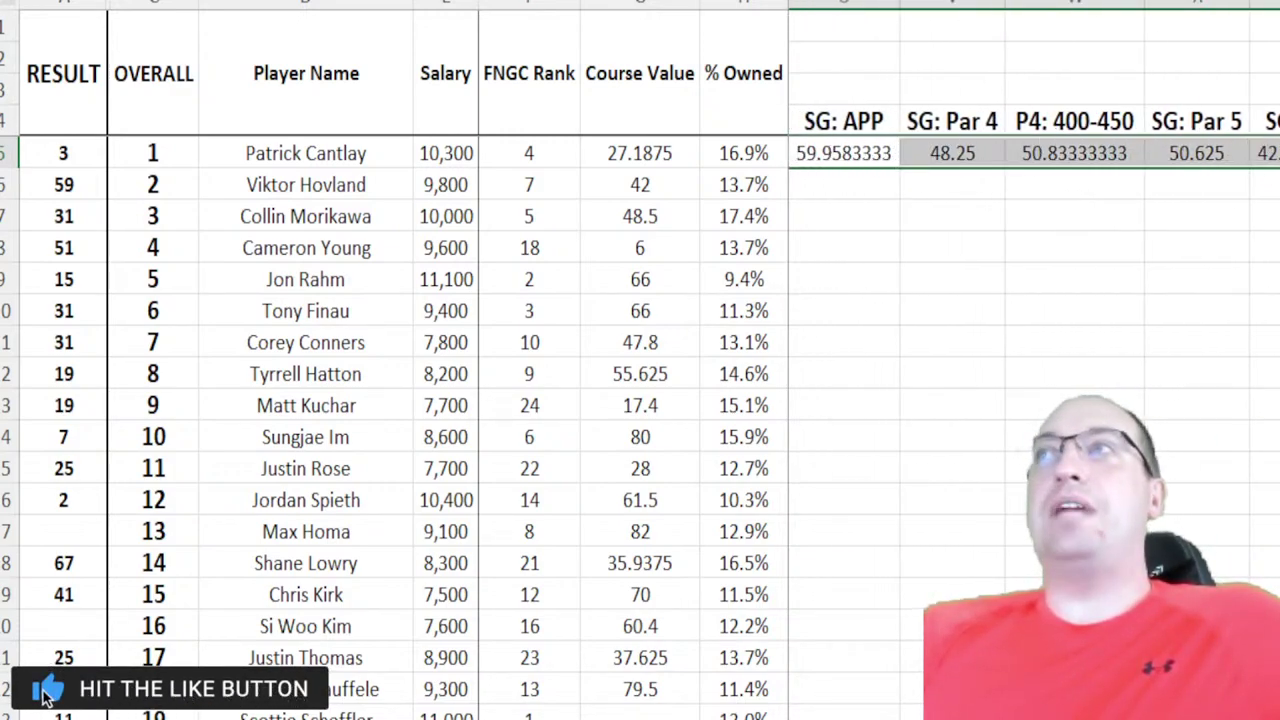
key(shift+Left)
key(shift+Left)
key(shift+Left)
key(shift+Left)
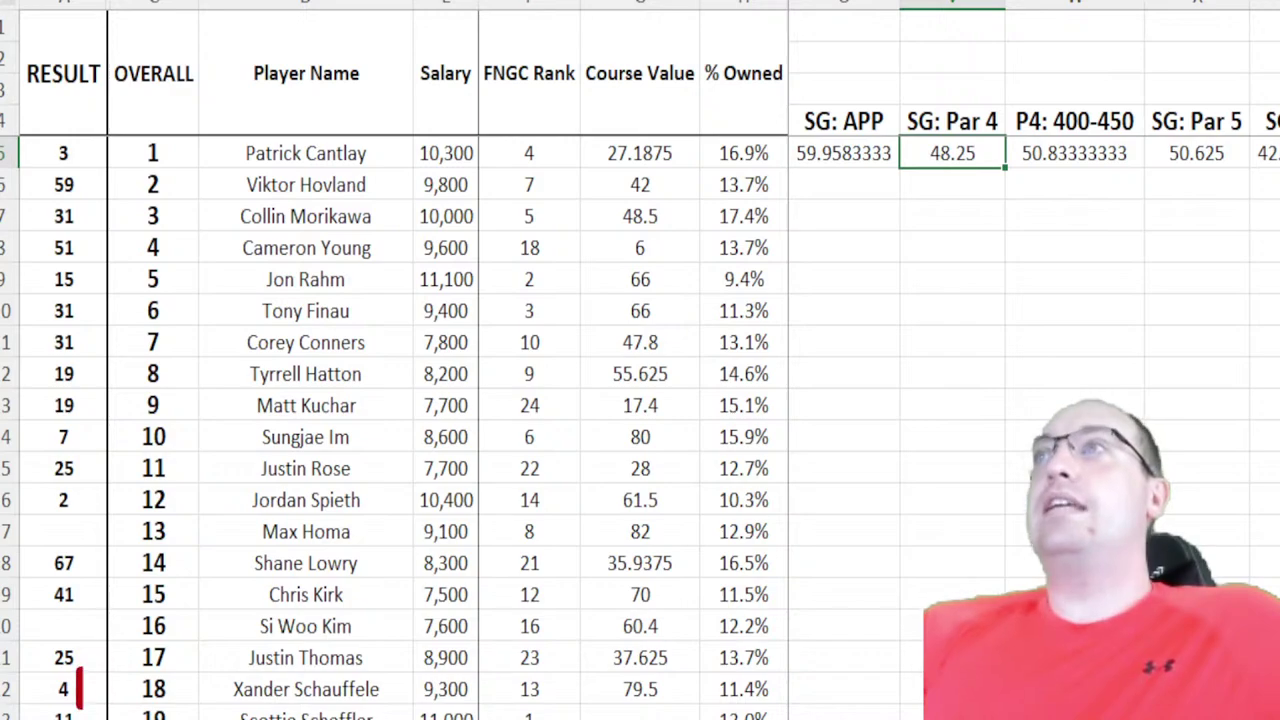
- Review the summary values for SG: P, GIRs Gained, SG: ARG and Opps Gained
scroll(1063, 187, right, 3)
scroll(1063, 187, right, 1)
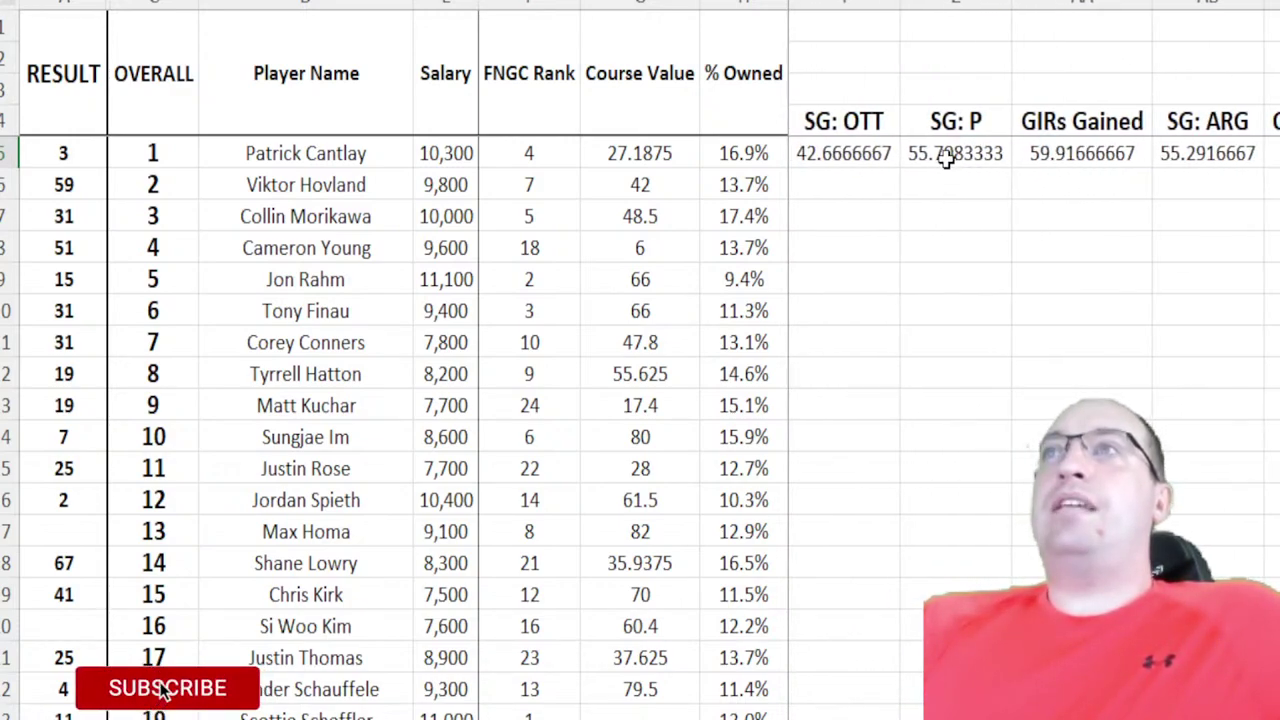
click(950, 157)
key(Right)
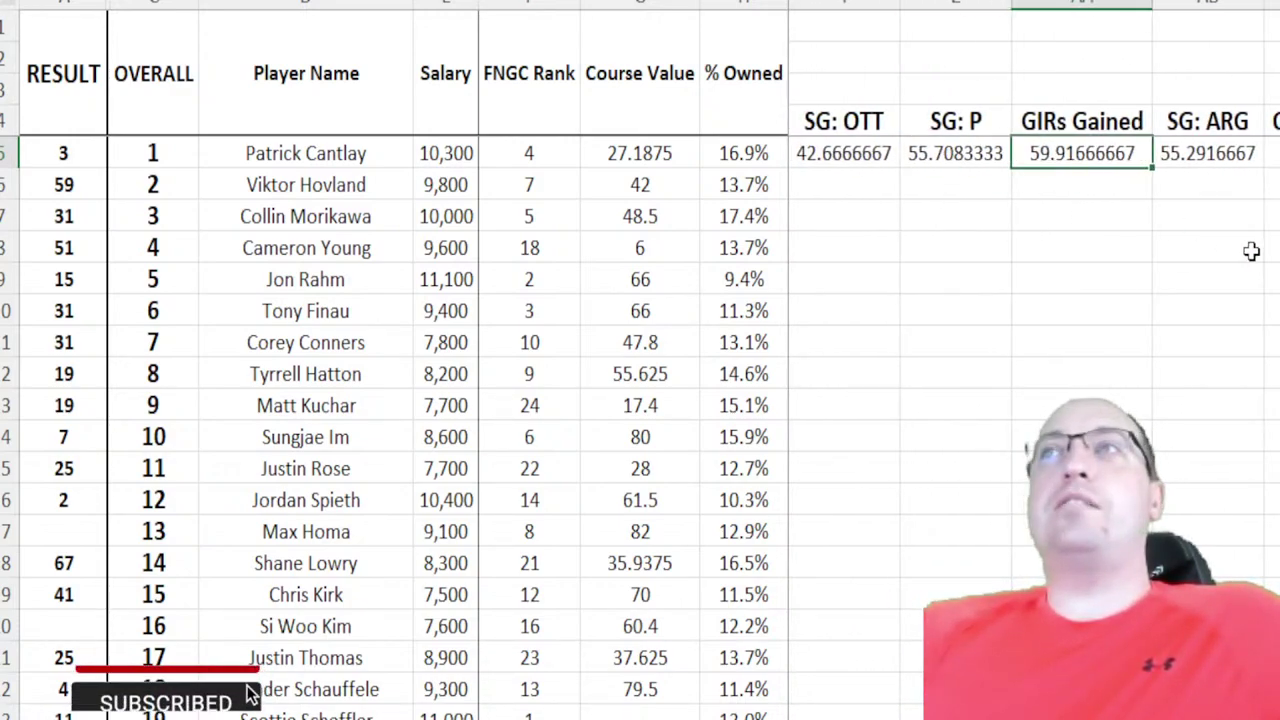
key(Right)
key(Right)
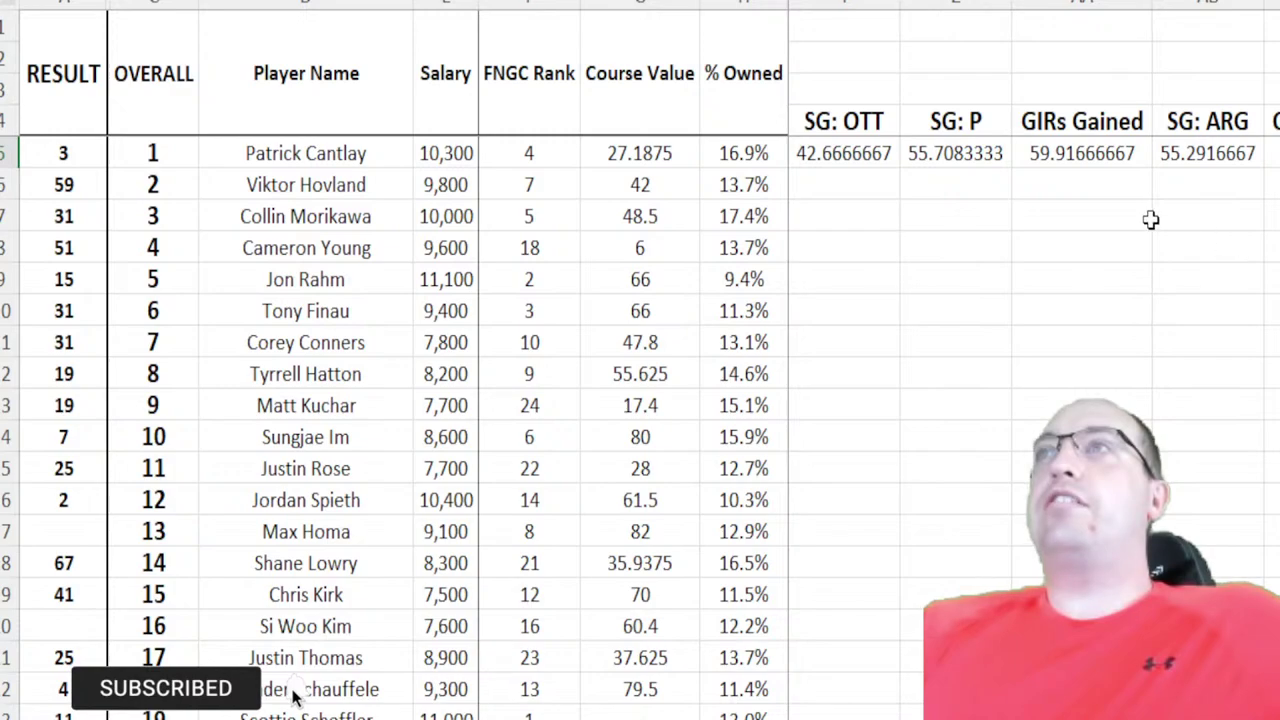
scroll(1151, 219, right, 2)
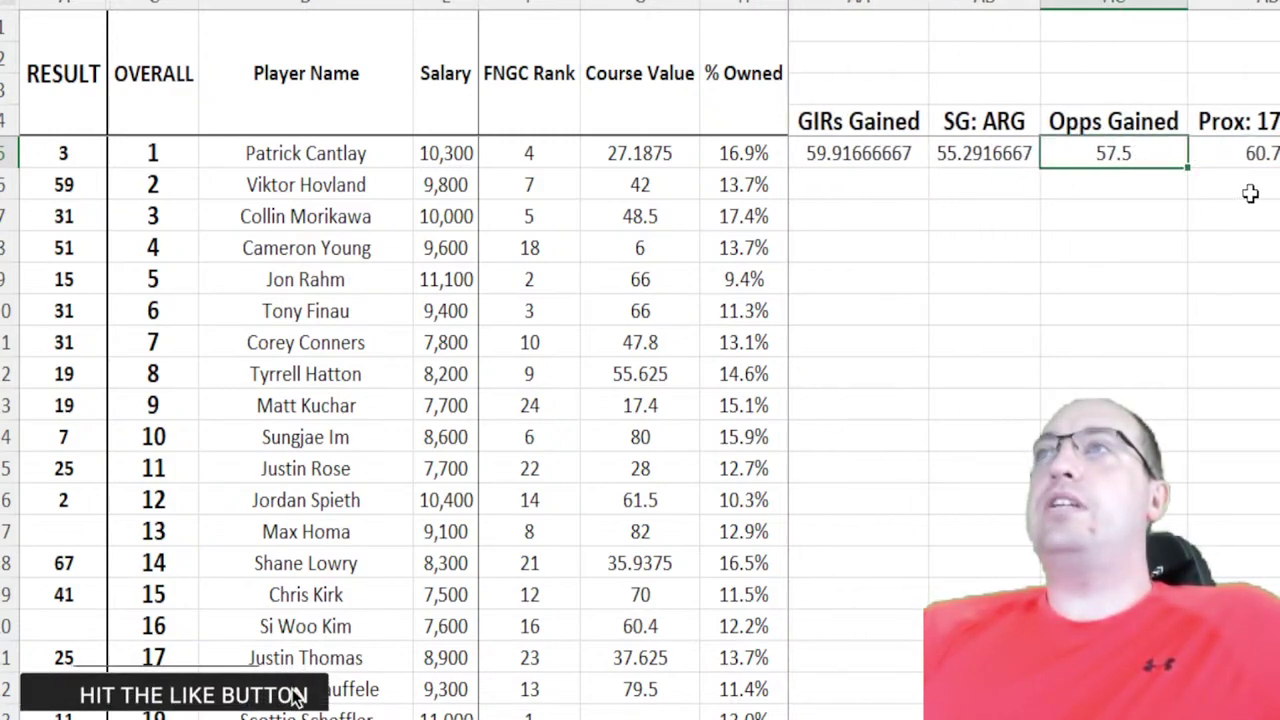
key(Right)
key(Right)
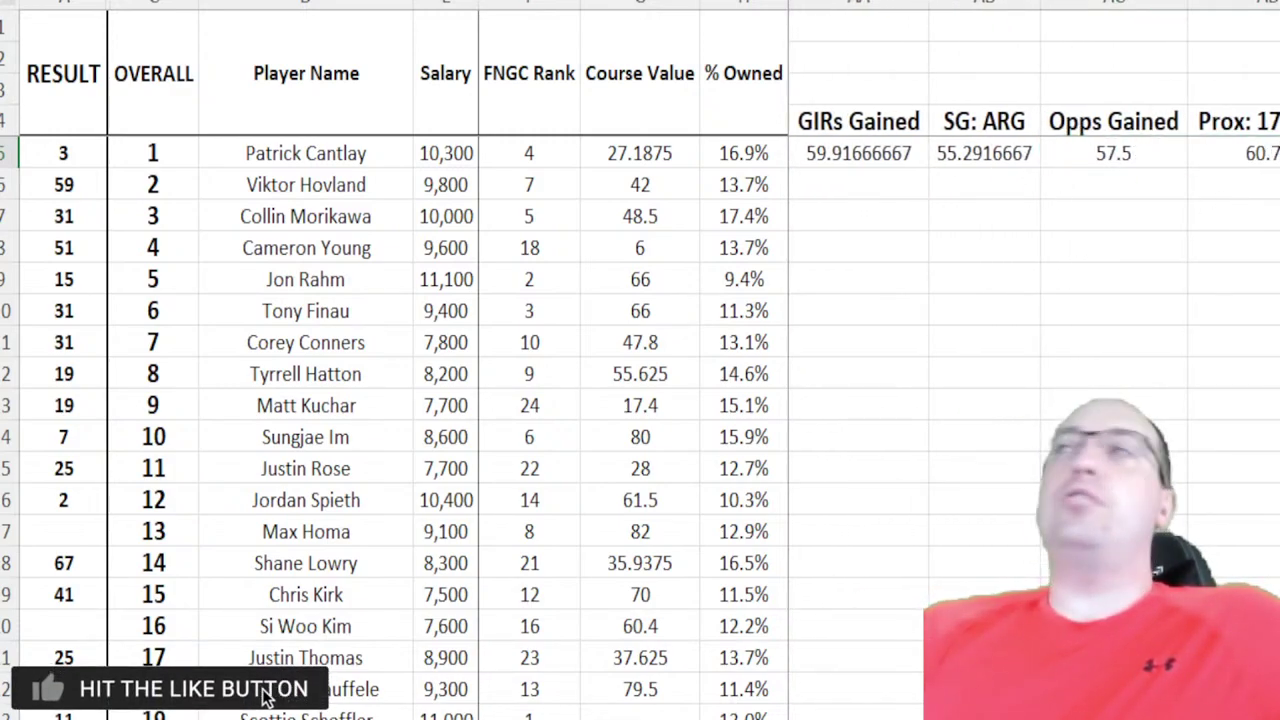
- Highlight the Prox: 175-200 and P3: 175-200 summary values and compare the two
scroll(1249, 171, right, 3)
drag(870, 153, 980, 150)
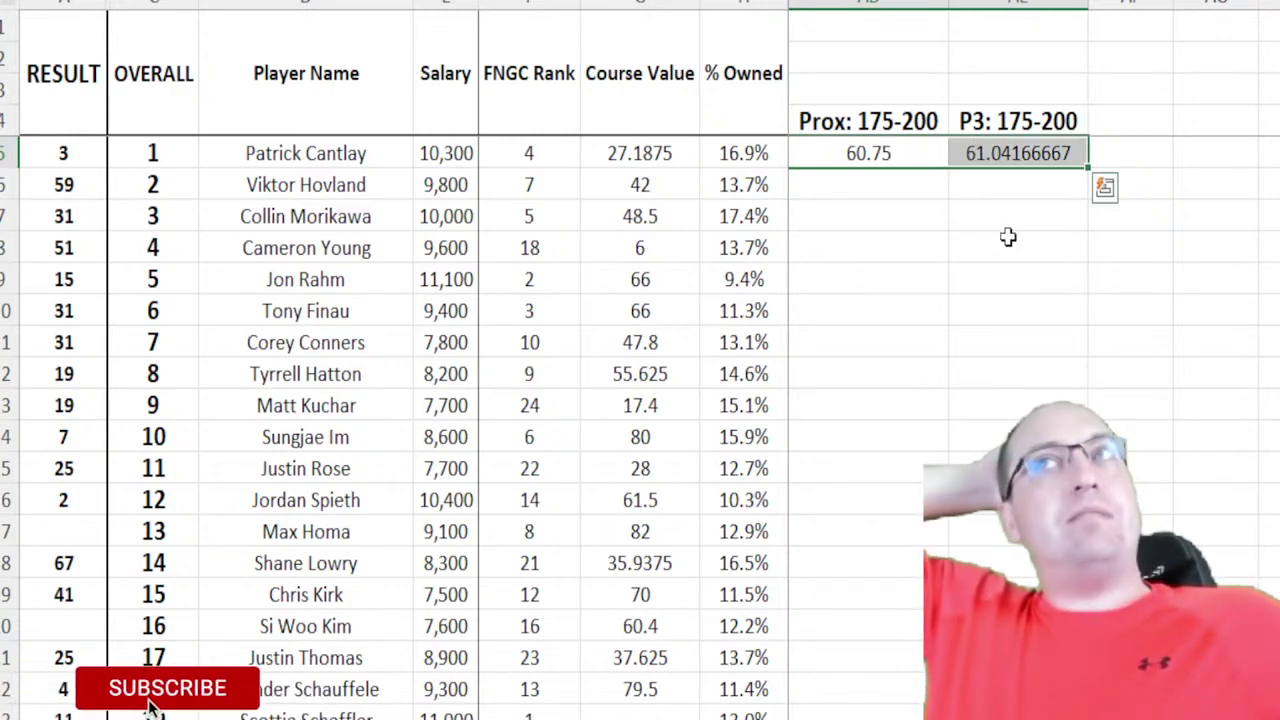
click(1030, 6)
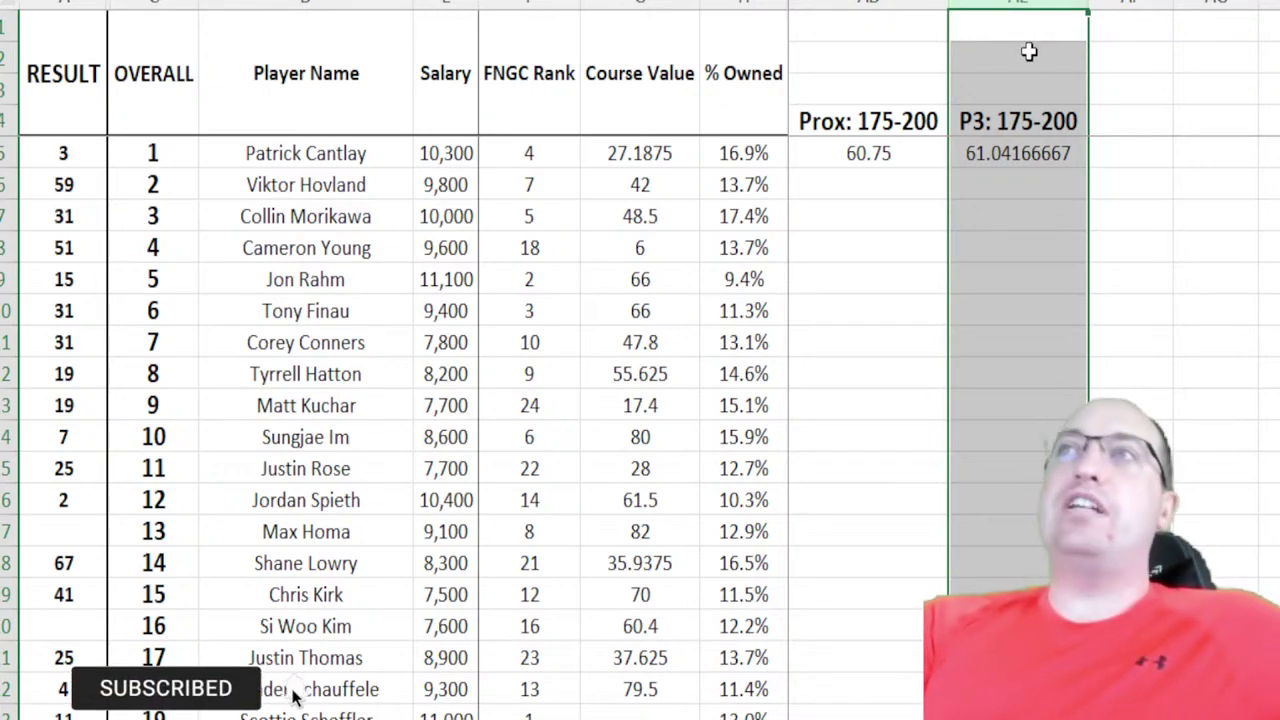
click(853, 158)
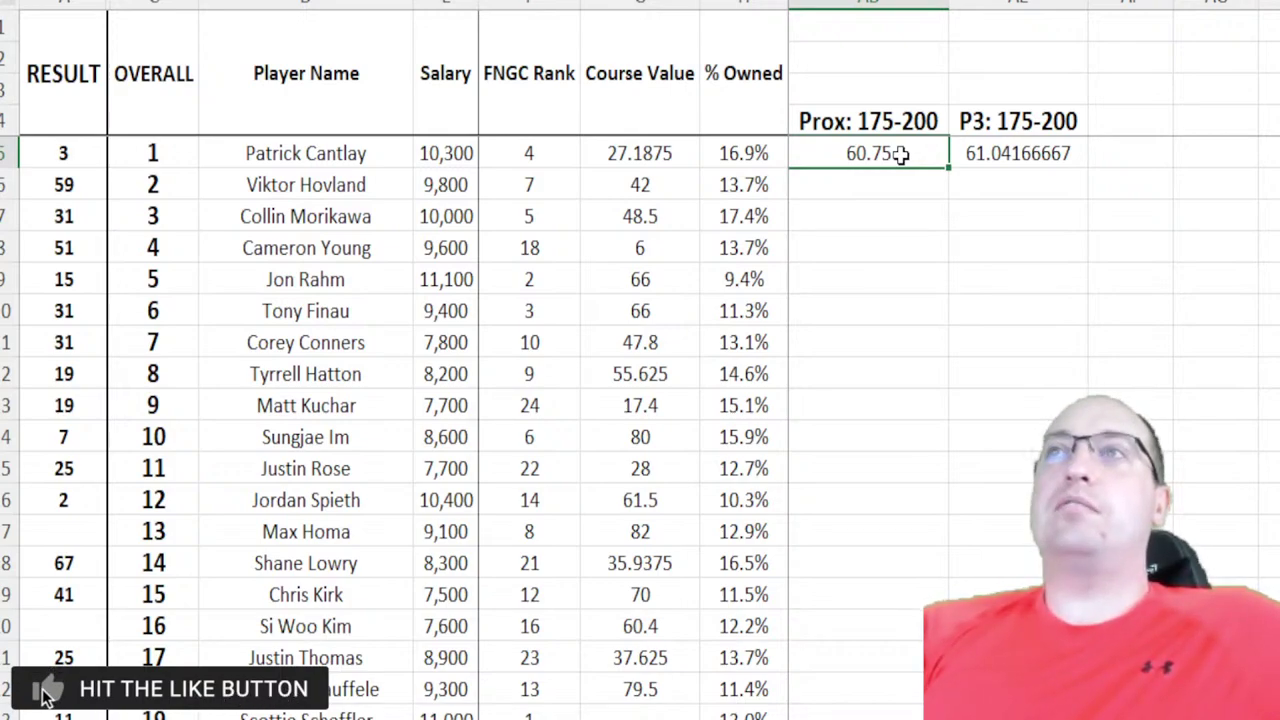
- Go back through the summary values to recheck SG: OTT, and return to the weighted stat columns starting at SG: APP
key(Left)
key(Left)
key(Left)
key(Left)
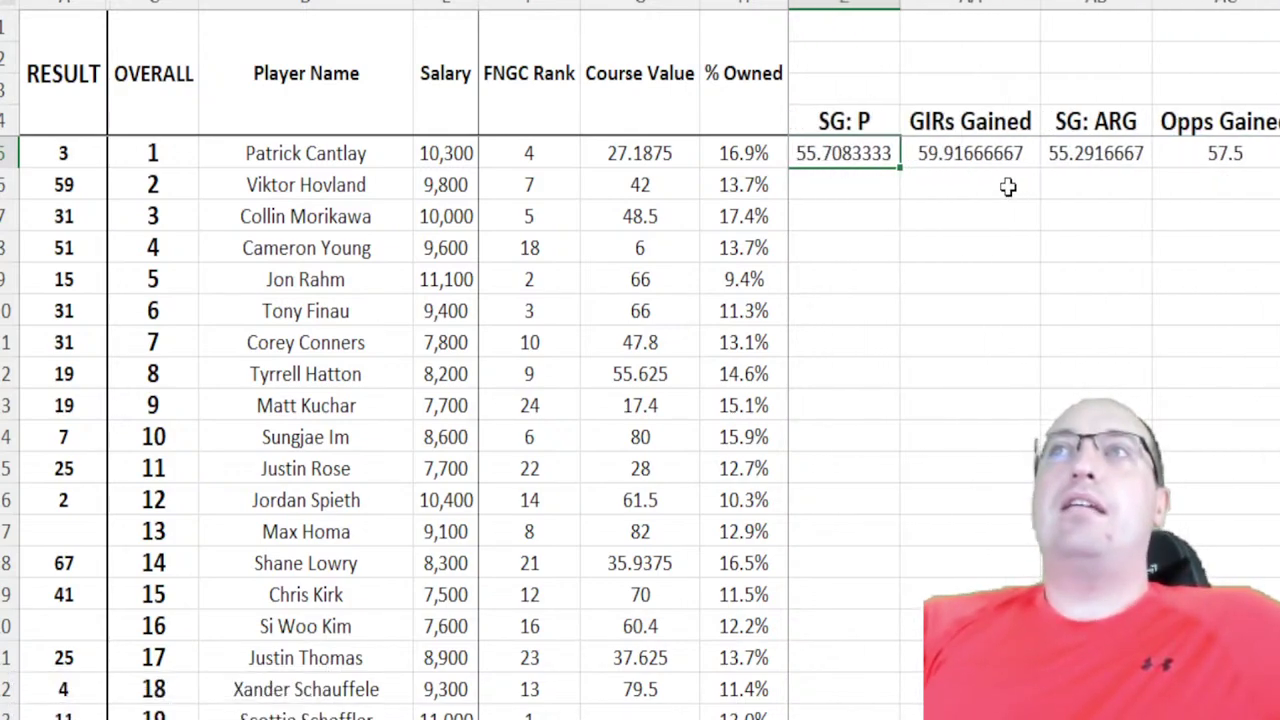
key(Left)
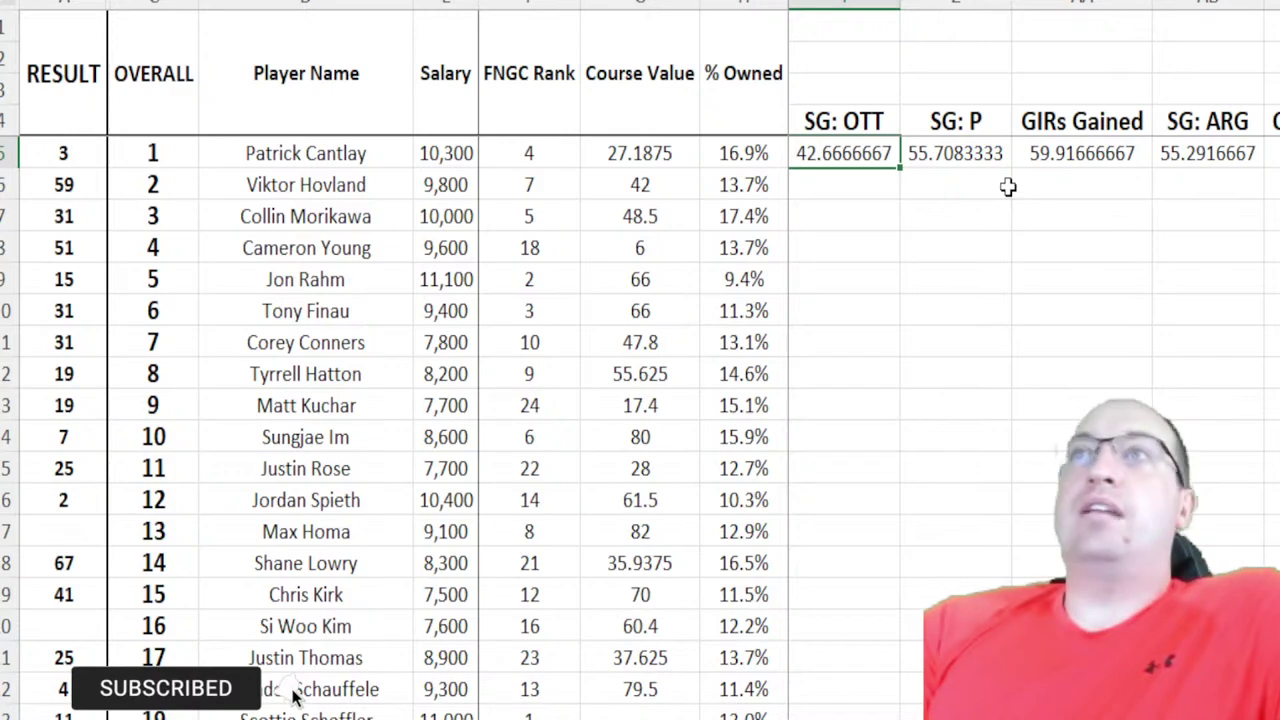
click(857, 178)
click(849, 157)
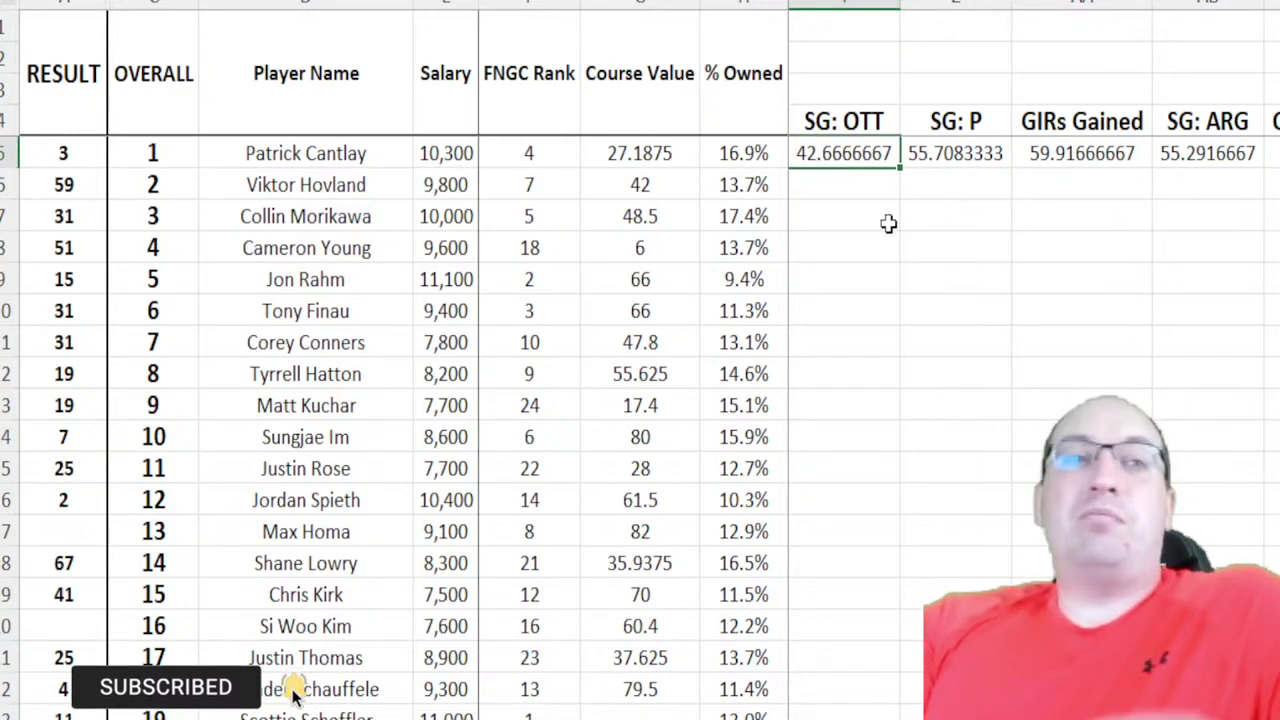
scroll(888, 223, left, 4)
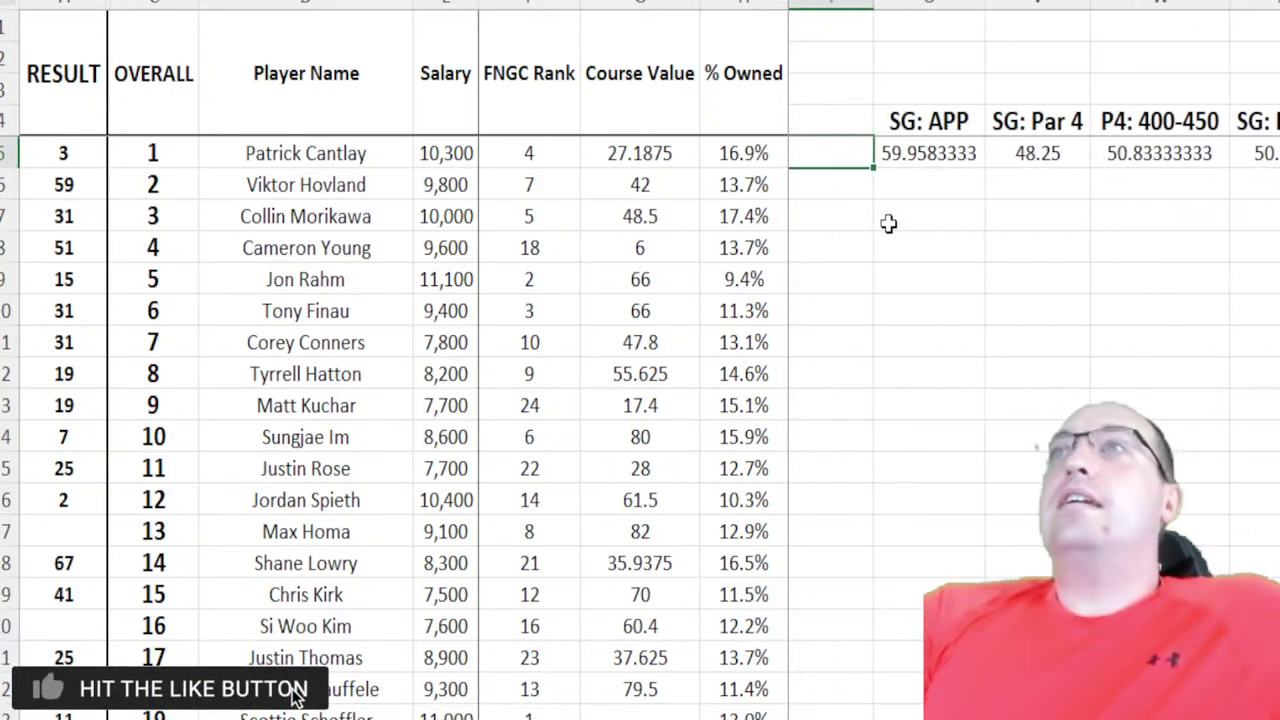
key(ctrl+Page_Down)
key(ctrl+Page_Down)
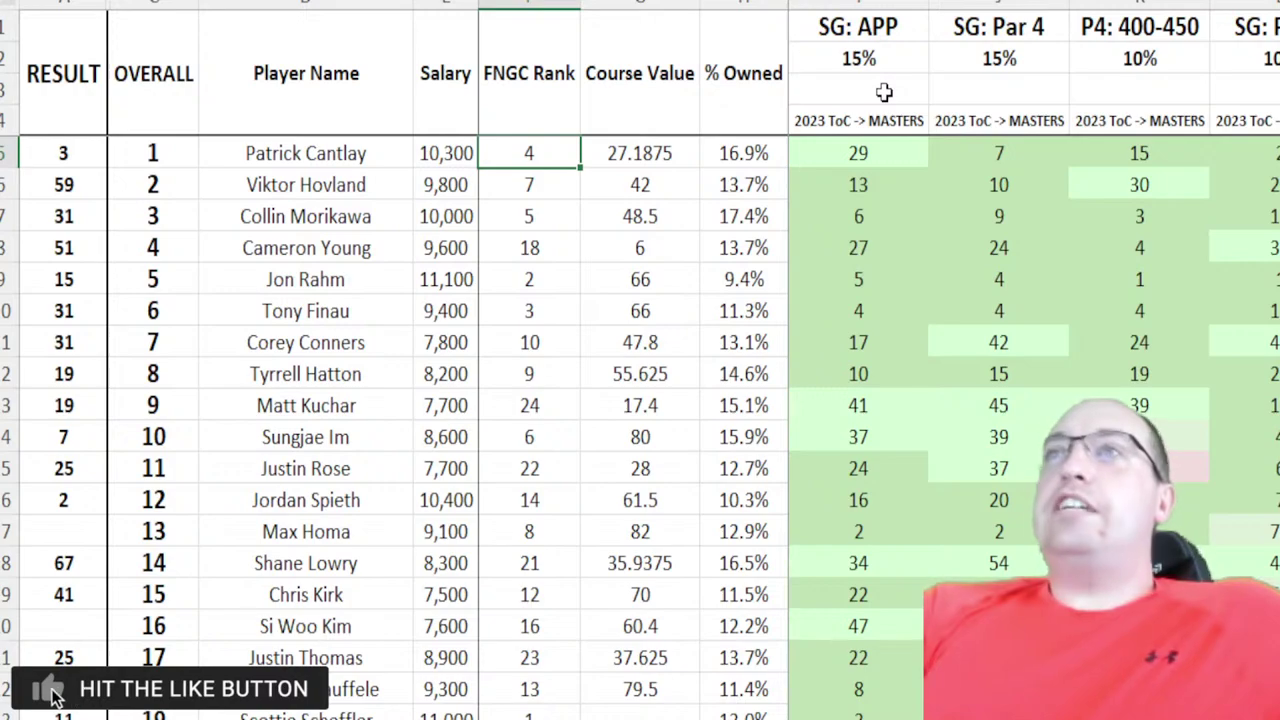
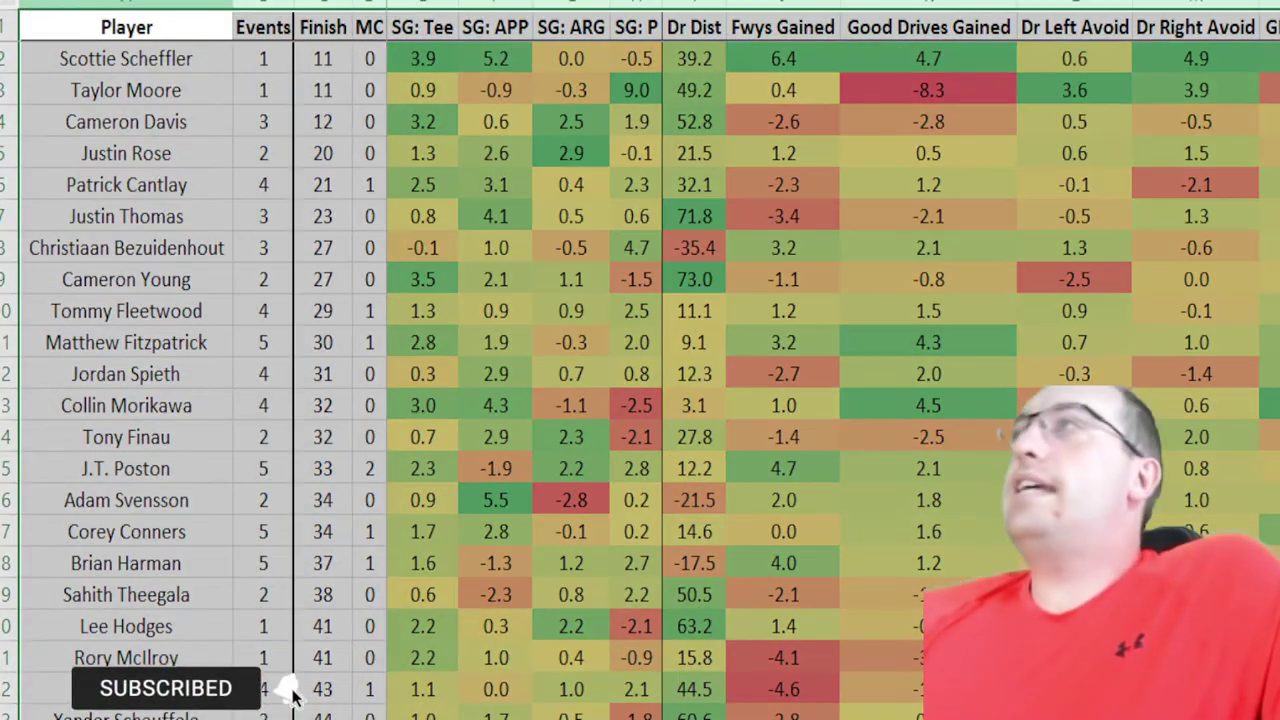
- Sort the historical player stats table by SG: Tee from largest to smallest and return to the SG: Tee column
scroll(292, 695, right, 15)
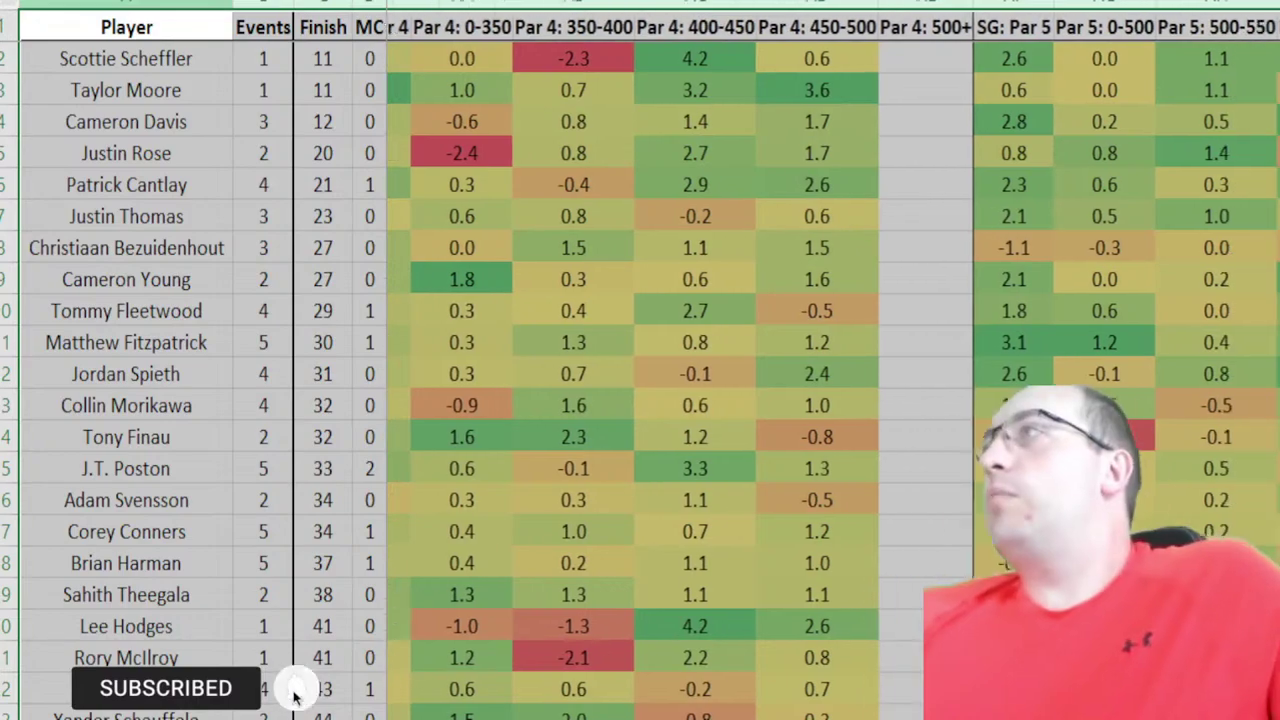
scroll(292, 695, right, 3)
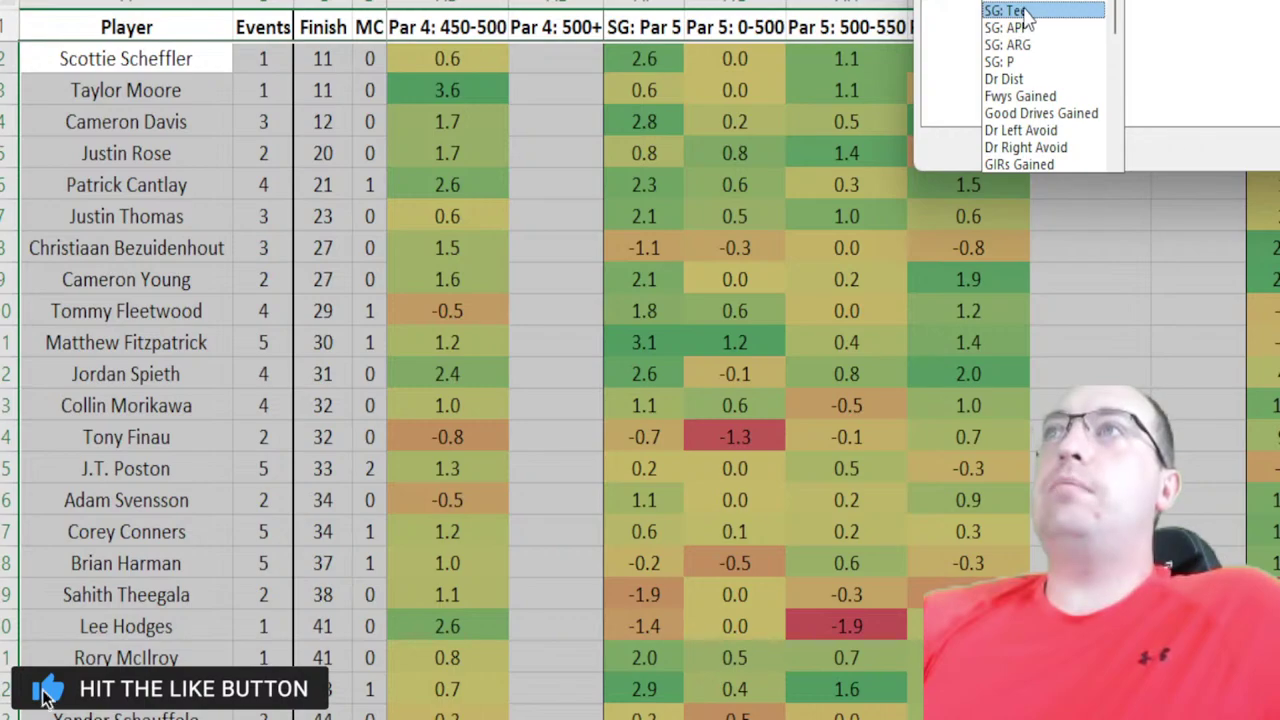
click(1062, 18)
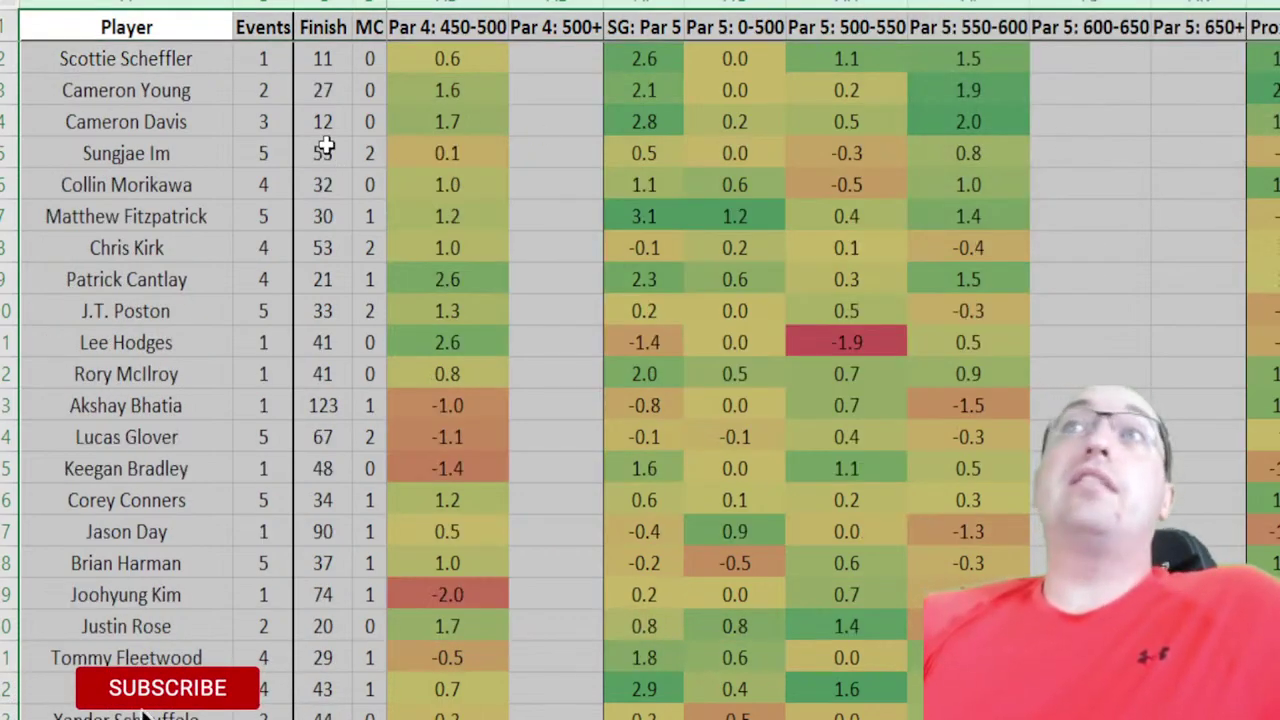
click(381, 120)
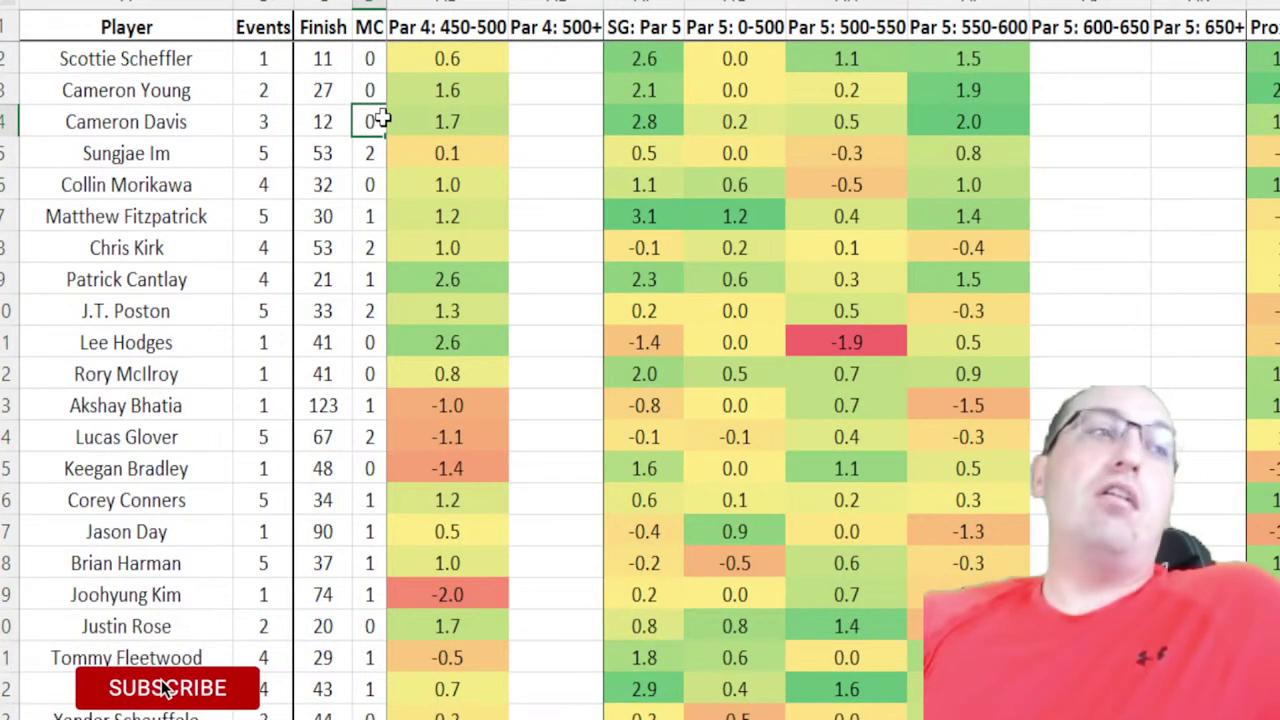
key(Right)
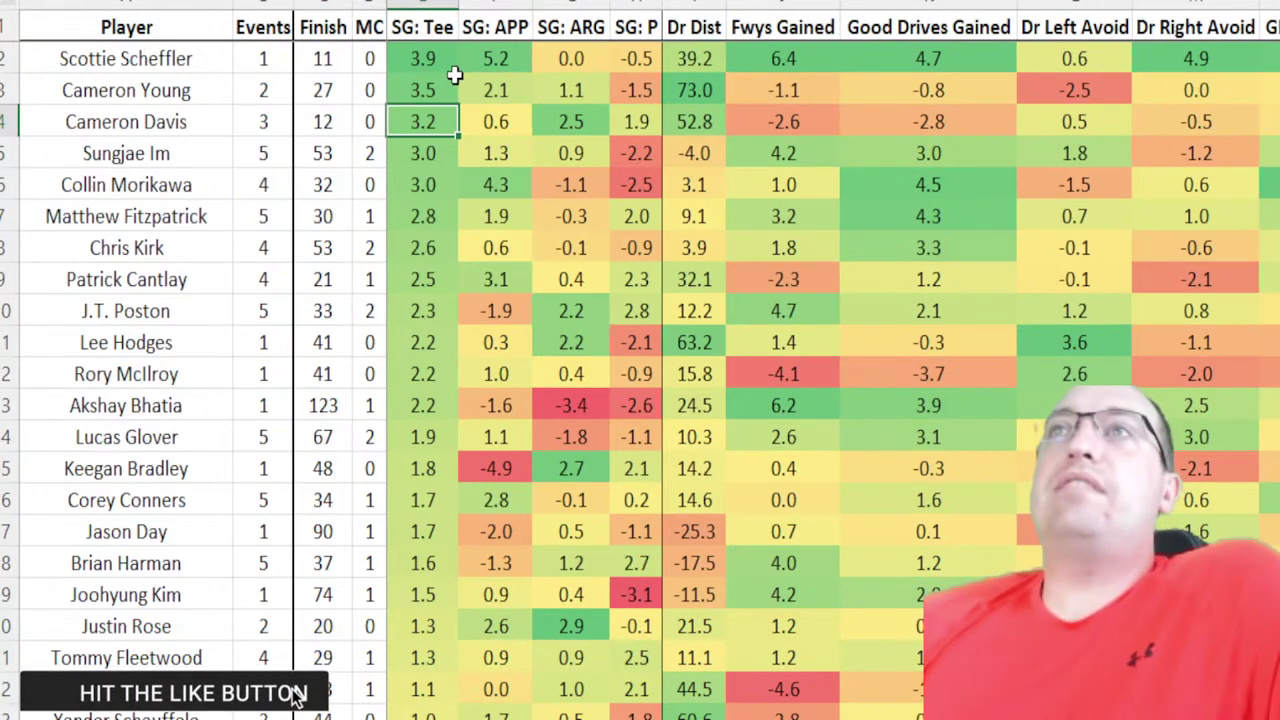
- Review the SG: Tee values from Scottie Scheffler down to Chris Kirk, checking Kirk's Events and Finish figures
click(424, 71)
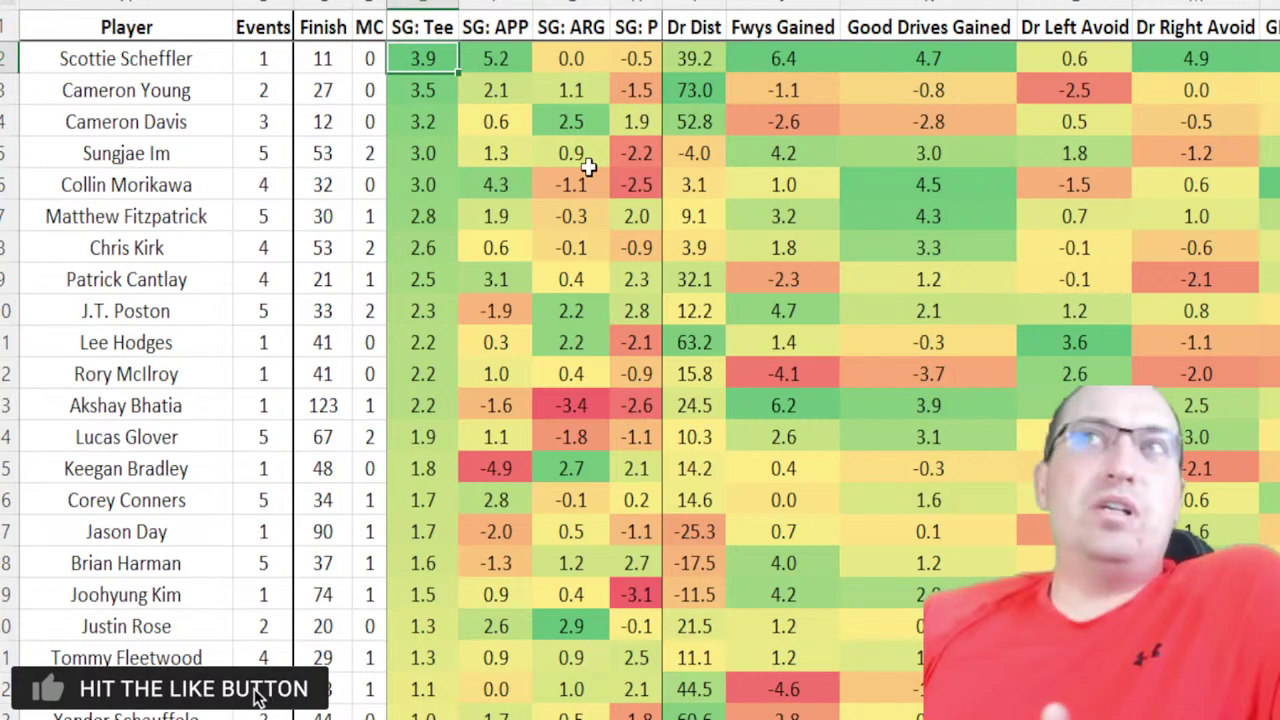
click(441, 92)
click(441, 122)
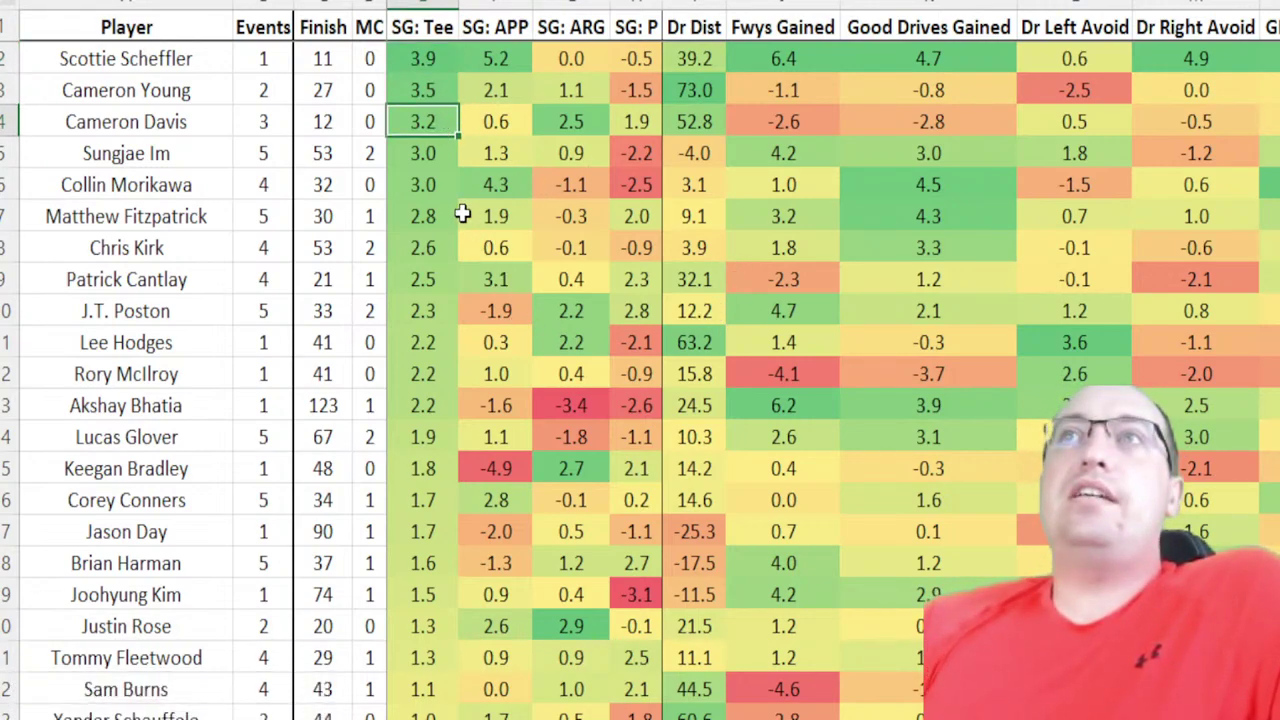
click(424, 186)
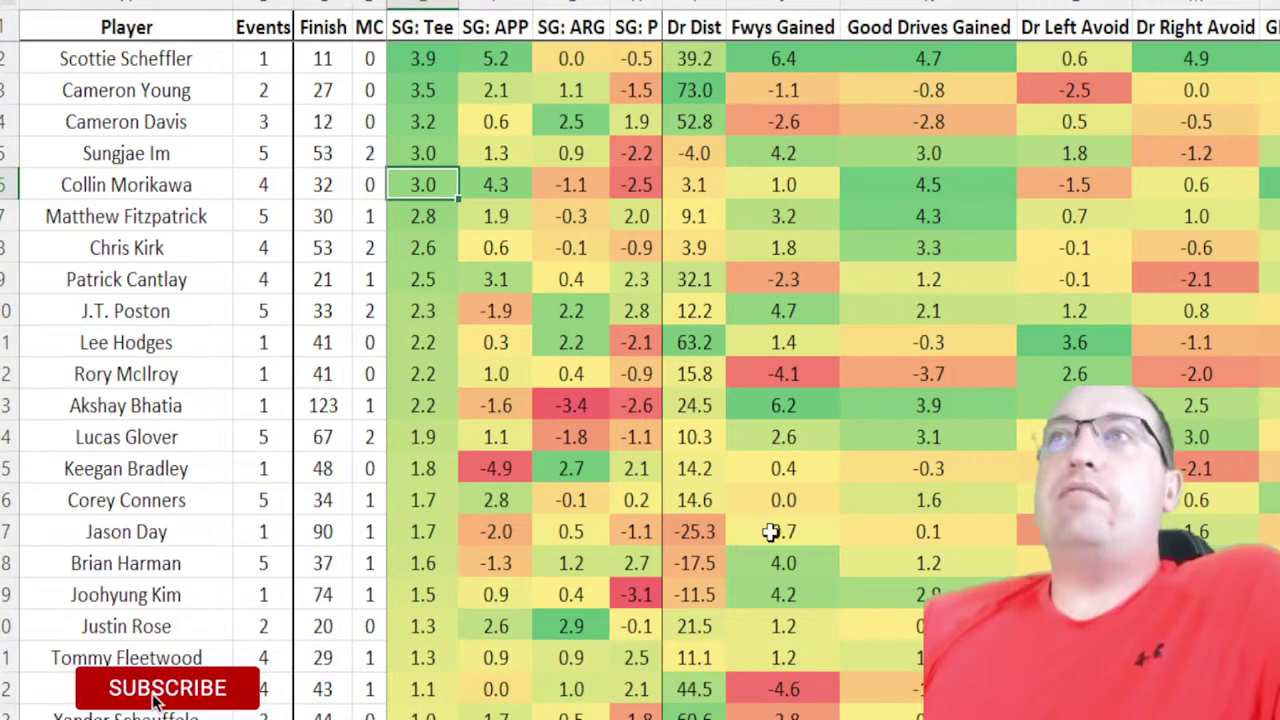
click(423, 214)
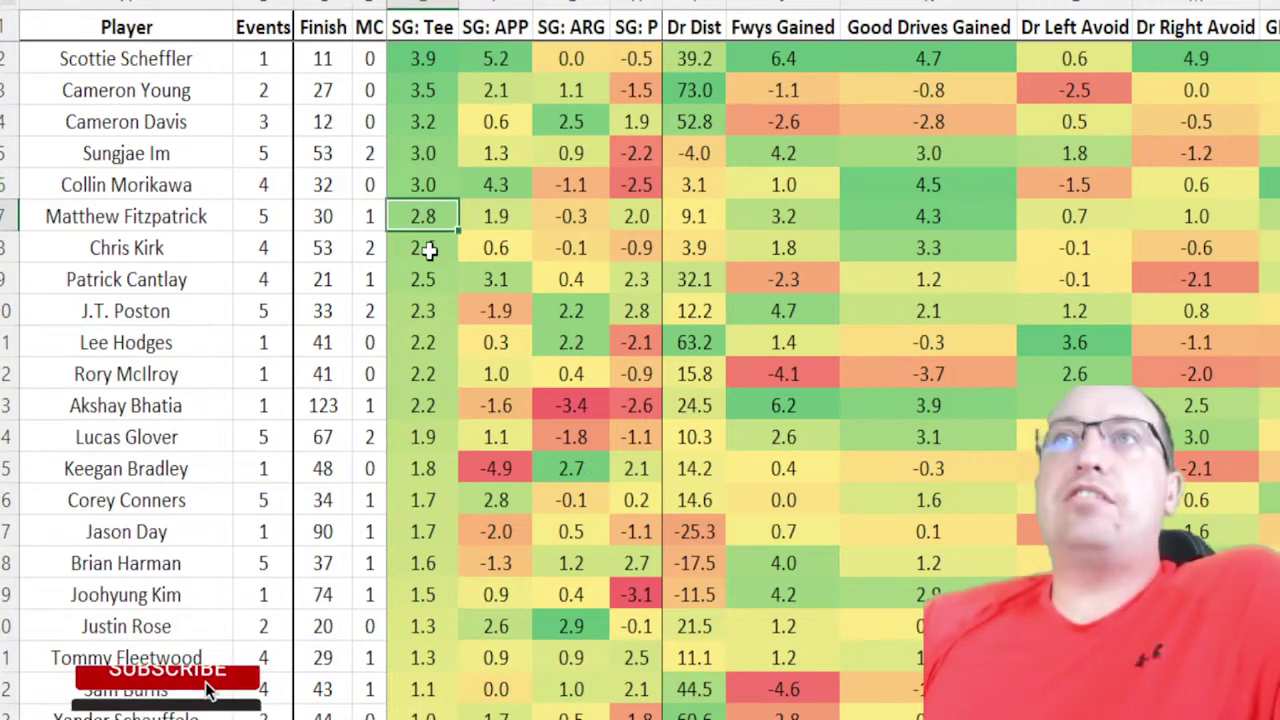
click(413, 248)
drag(279, 242, 339, 241)
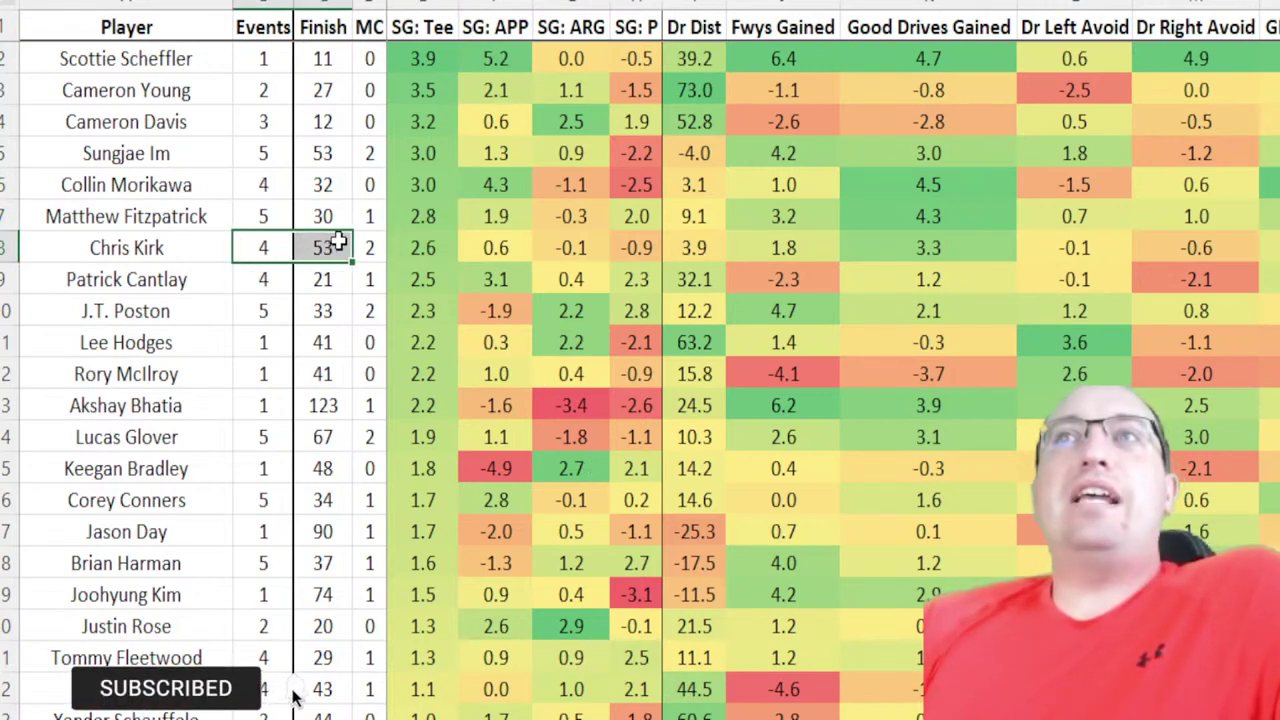
click(423, 248)
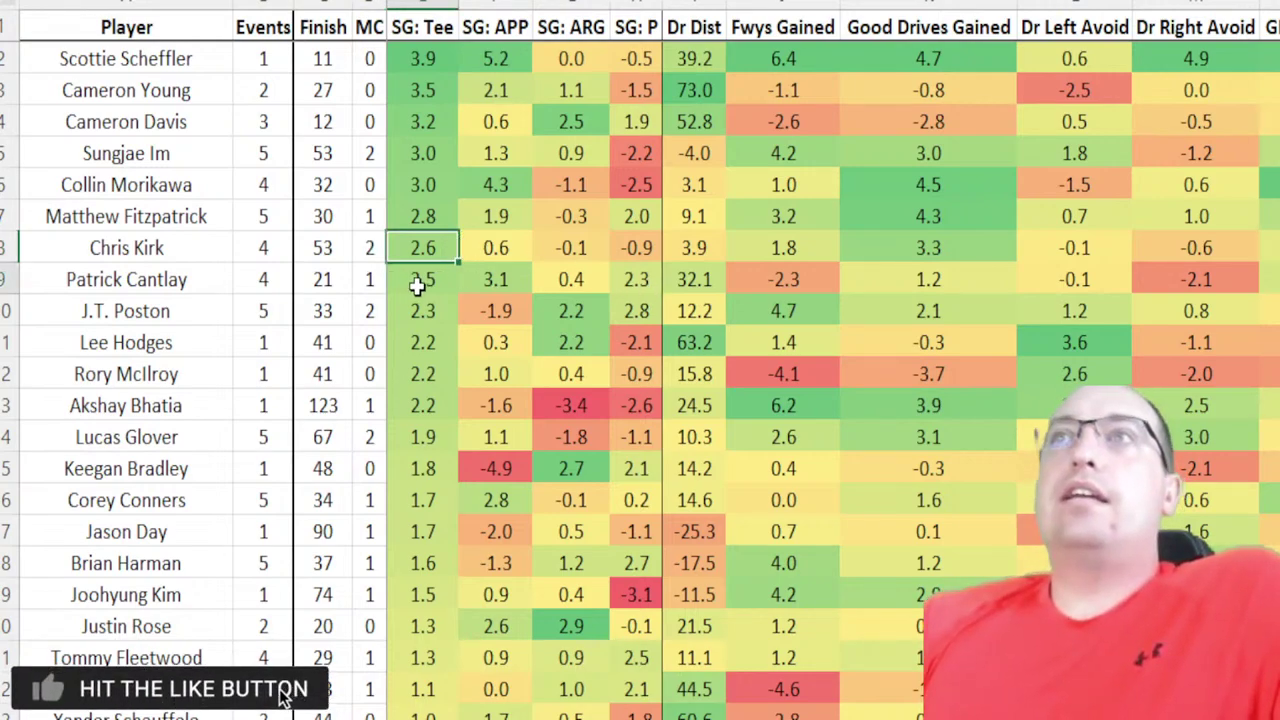
- Continue reviewing SG: Tee from Patrick Cantlay down to Corey Conners, highlighting Akshay Bhatia's SG: APP, SG: ARG and SG: P values
scroll(418, 285, down, 2)
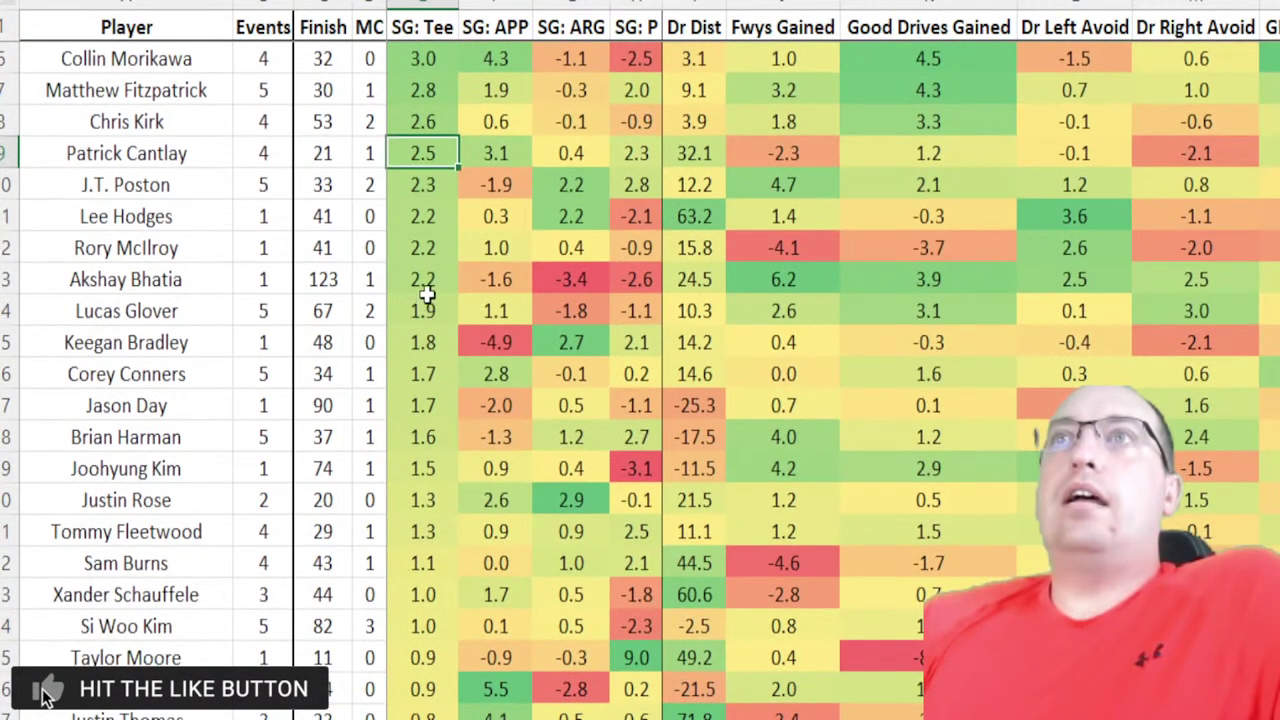
click(421, 192)
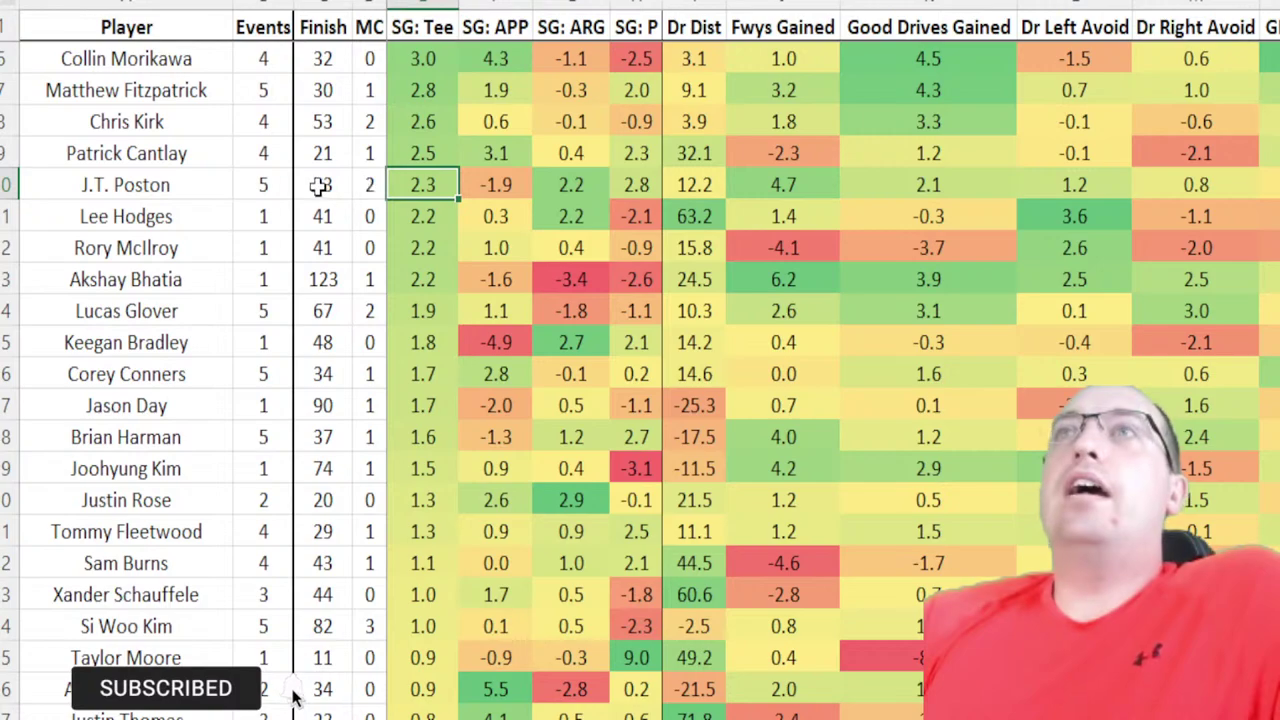
click(425, 278)
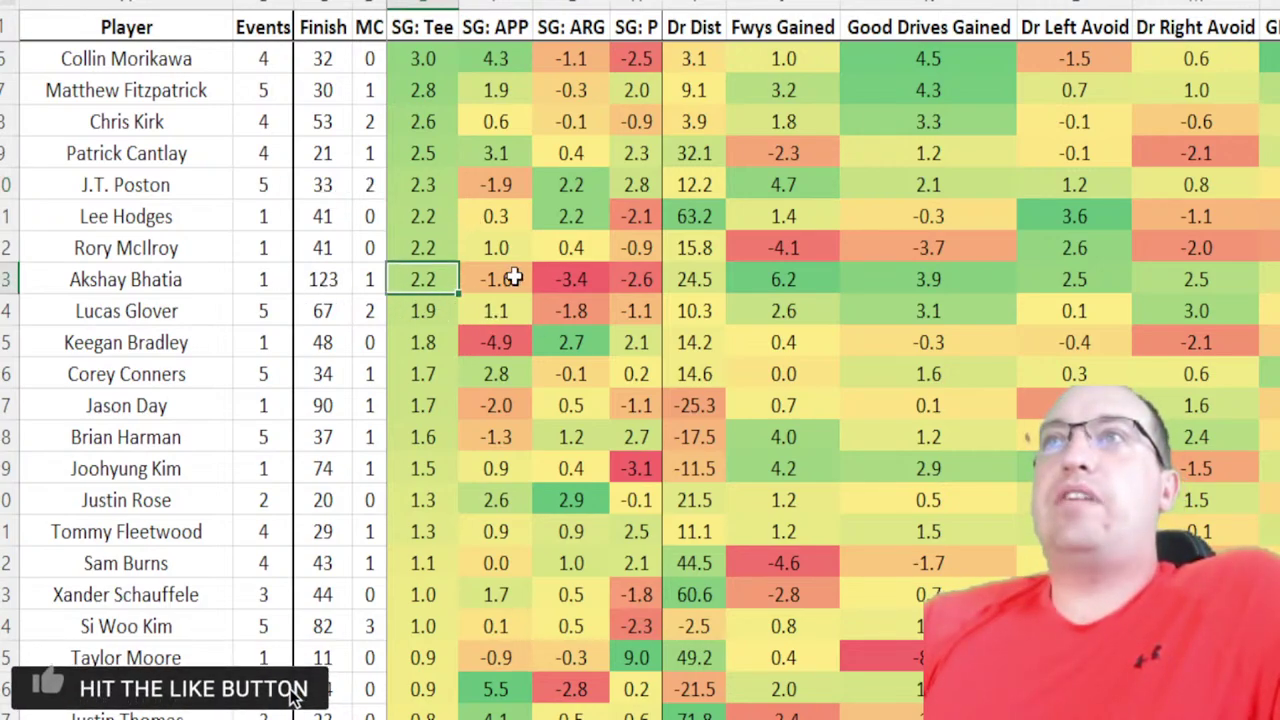
drag(512, 278, 658, 279)
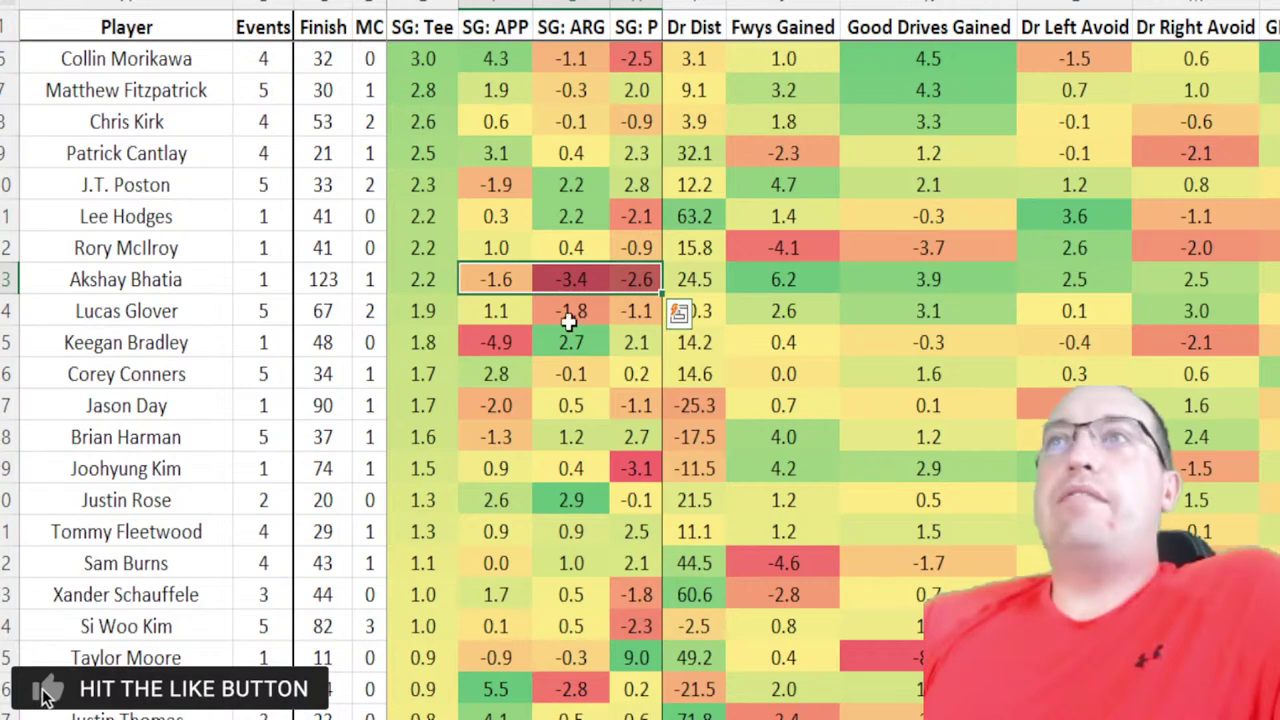
click(408, 312)
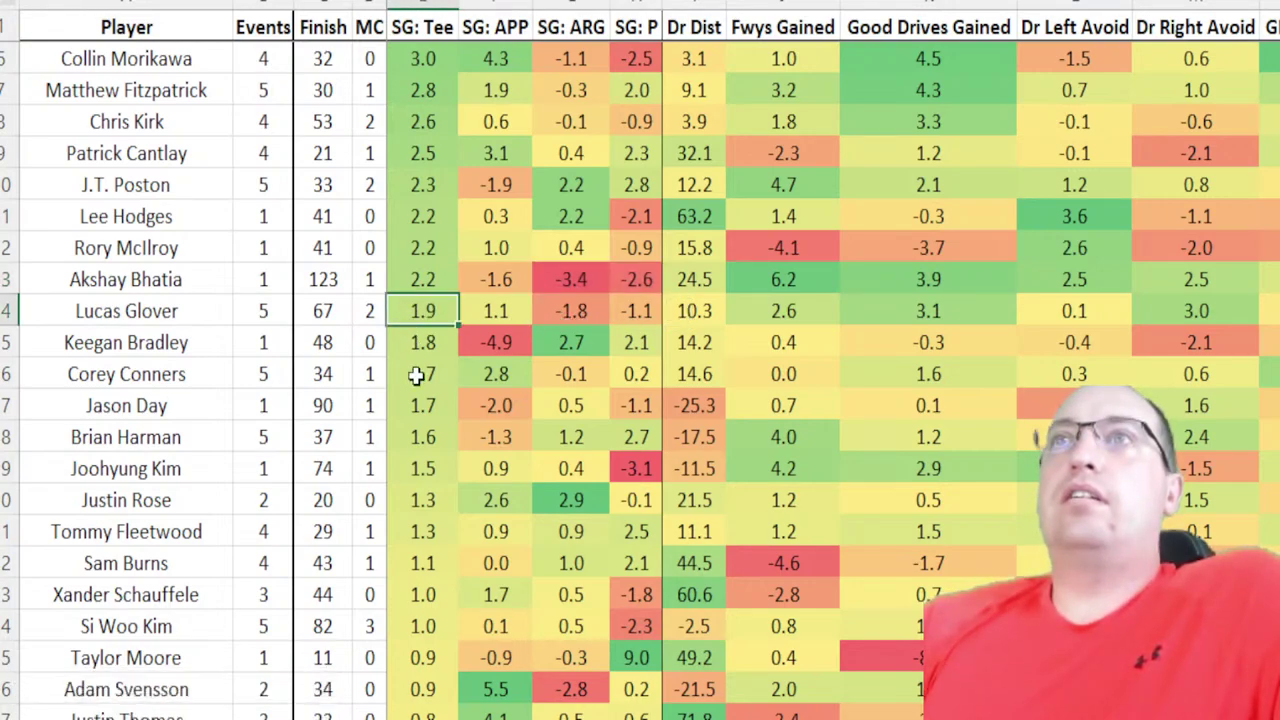
click(420, 374)
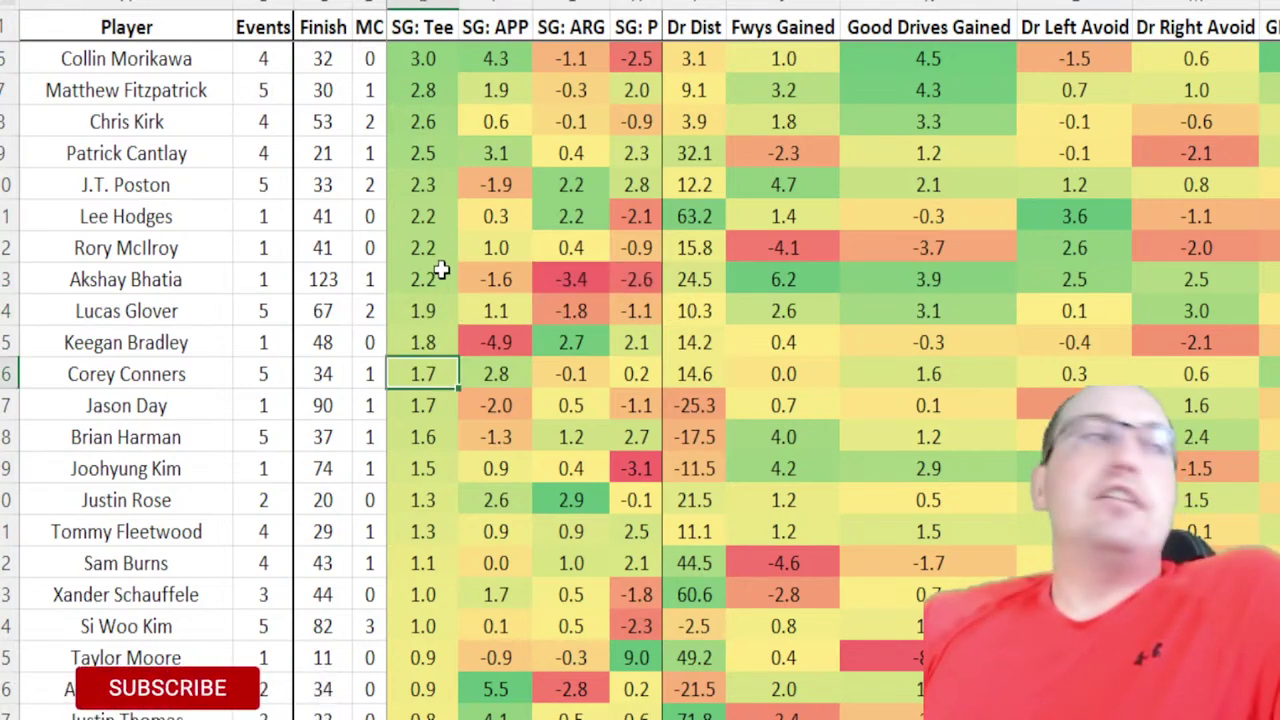
- Sort the whole player stats table by SG: APP from largest to smallest and return to the strokes-gained columns
scroll(470, 271, up, 2)
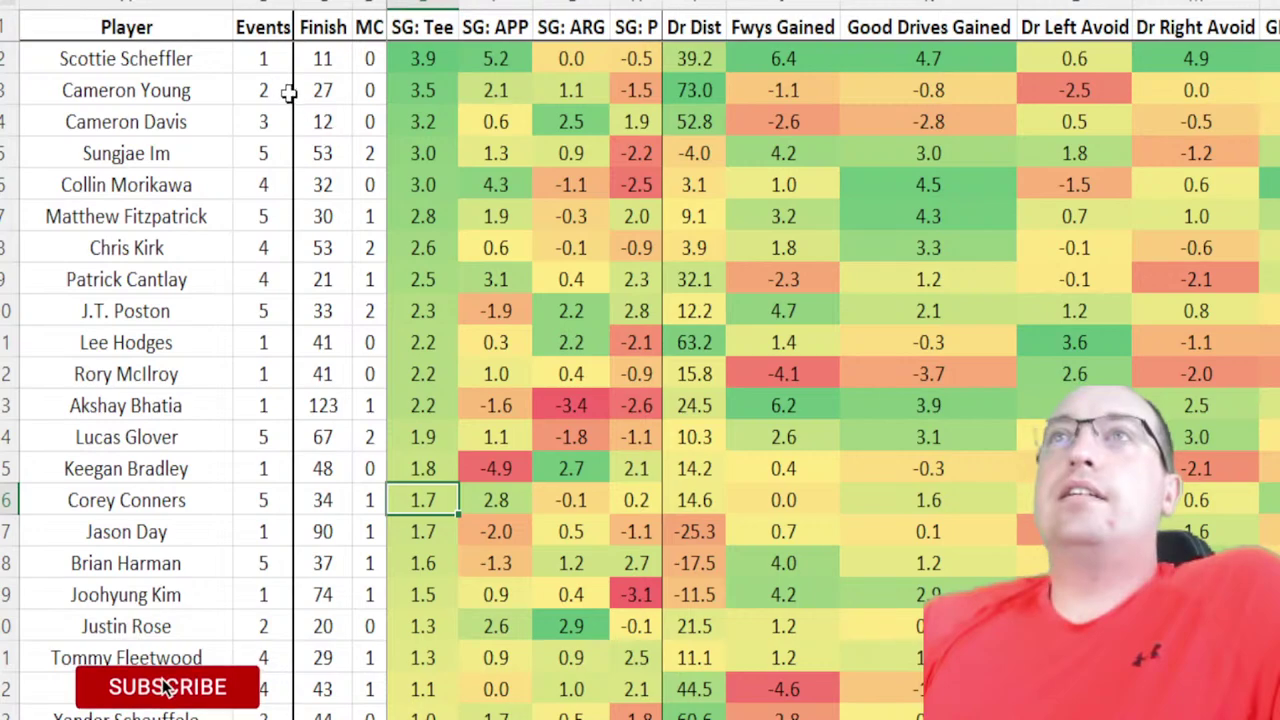
scroll(370, 165, right, 5)
scroll(290, 697, right, 10)
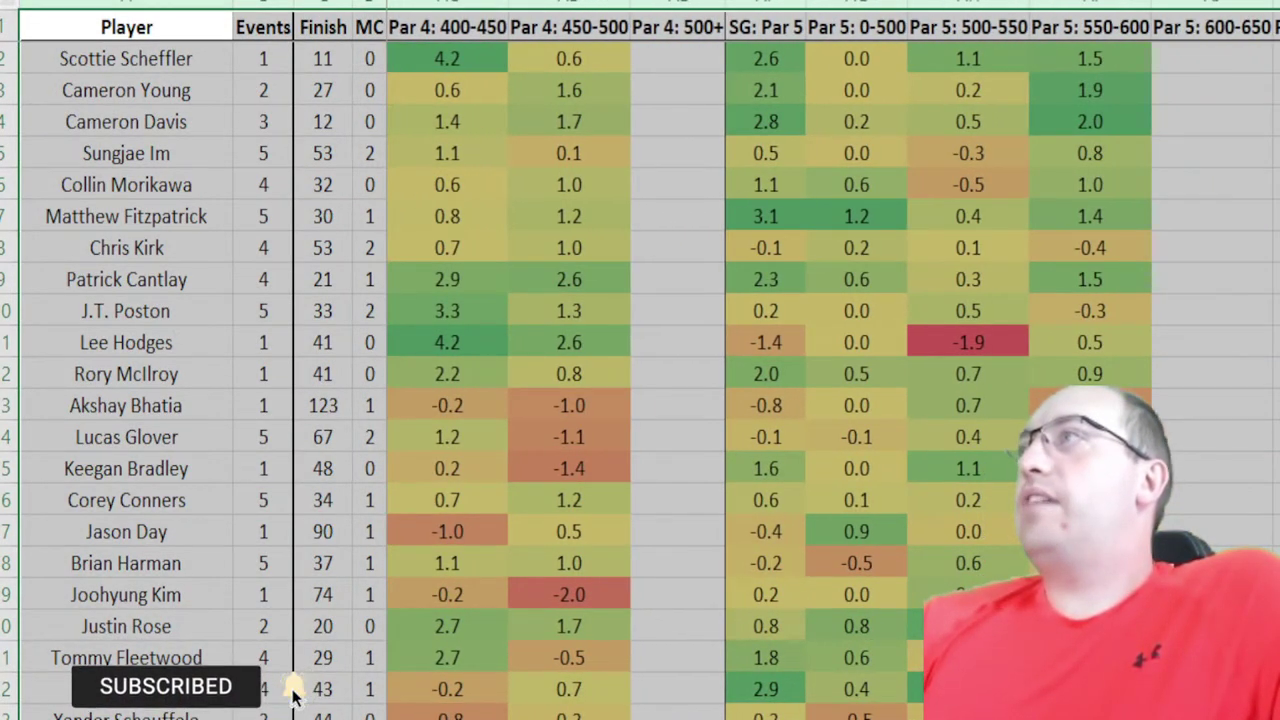
key(ctrl+a)
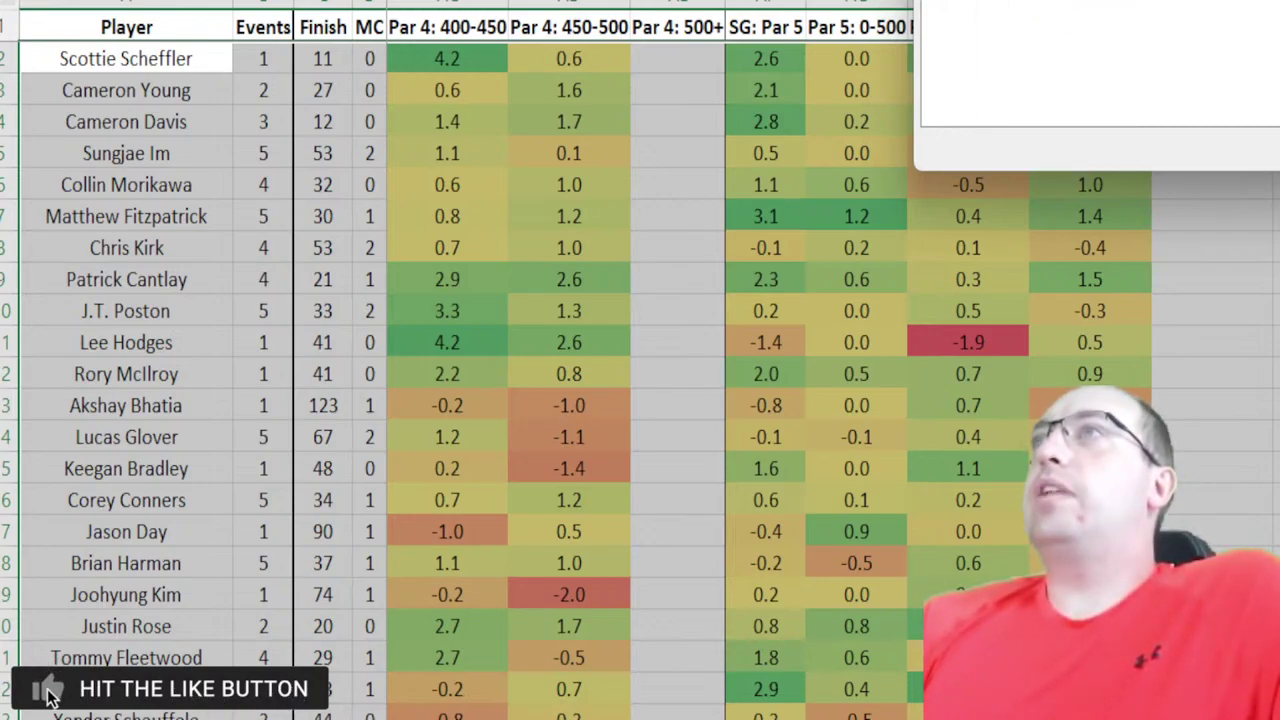
key(Return)
scroll(428, 125, left, 5)
click(428, 121)
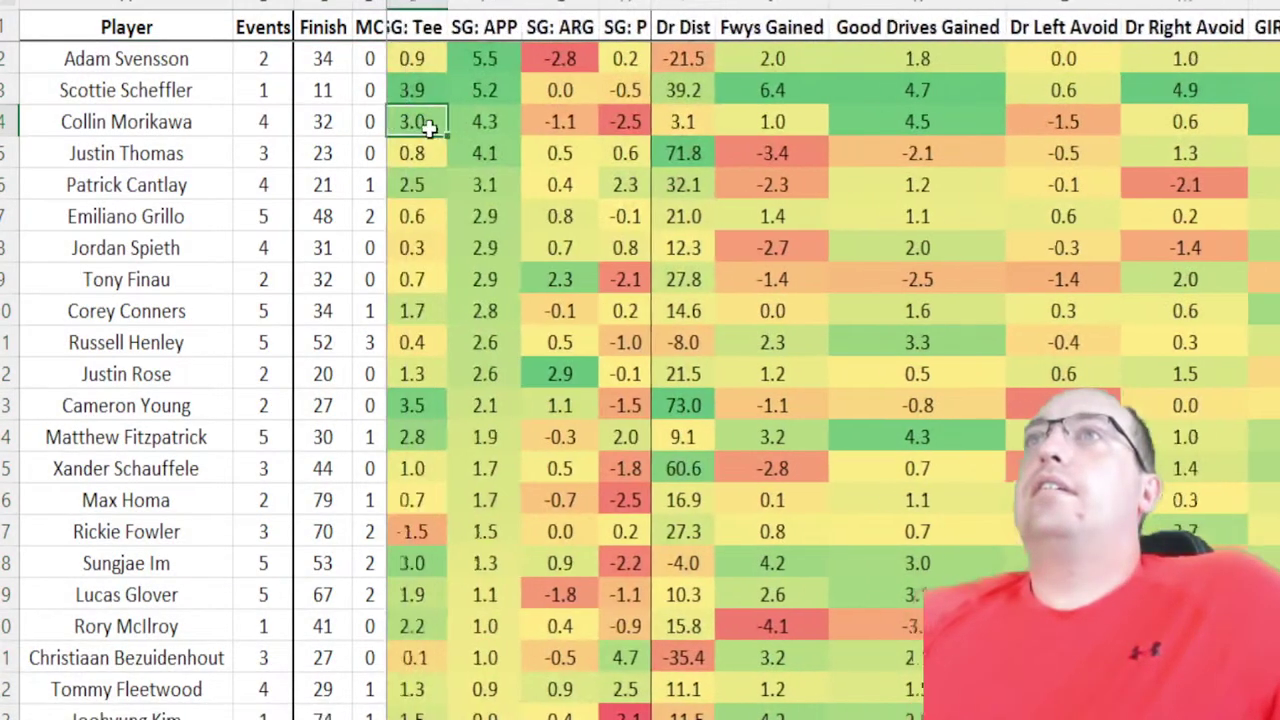
- Review the SG: APP values from Adam Svensson down to Emiliano Grillo, highlighting Grillo's Events, Finish and MC figures
click(490, 58)
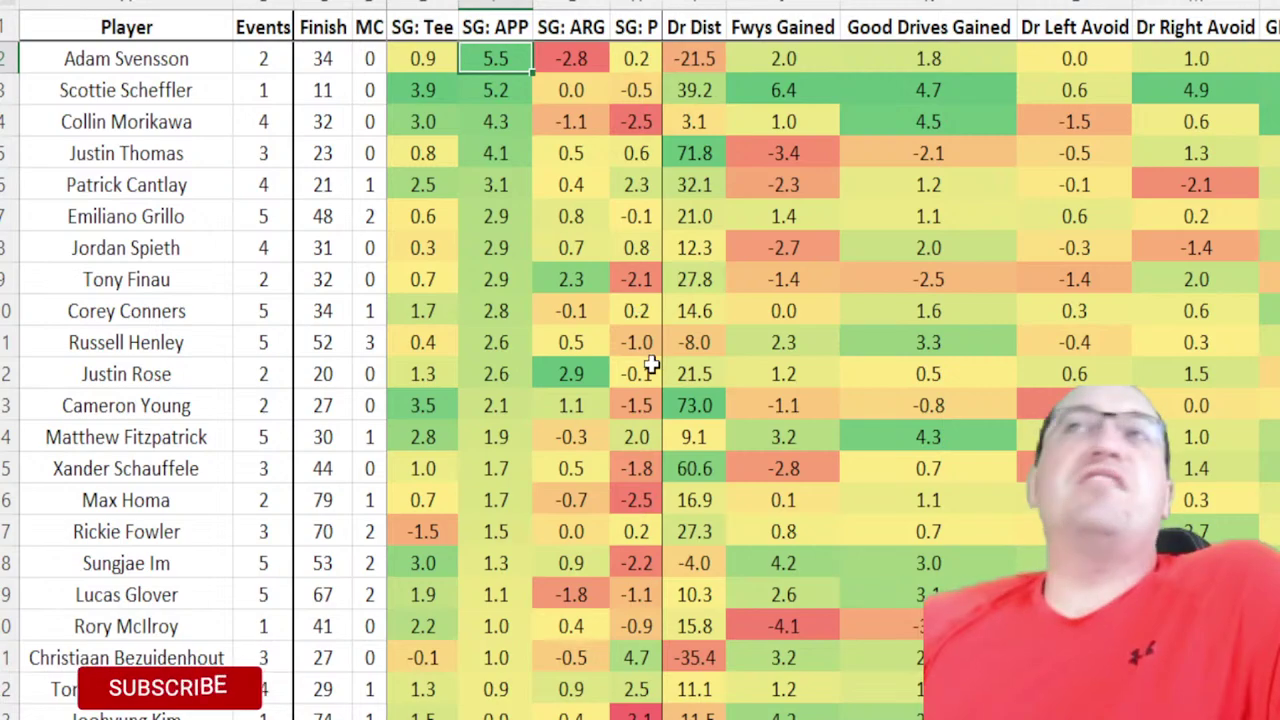
click(519, 121)
click(507, 163)
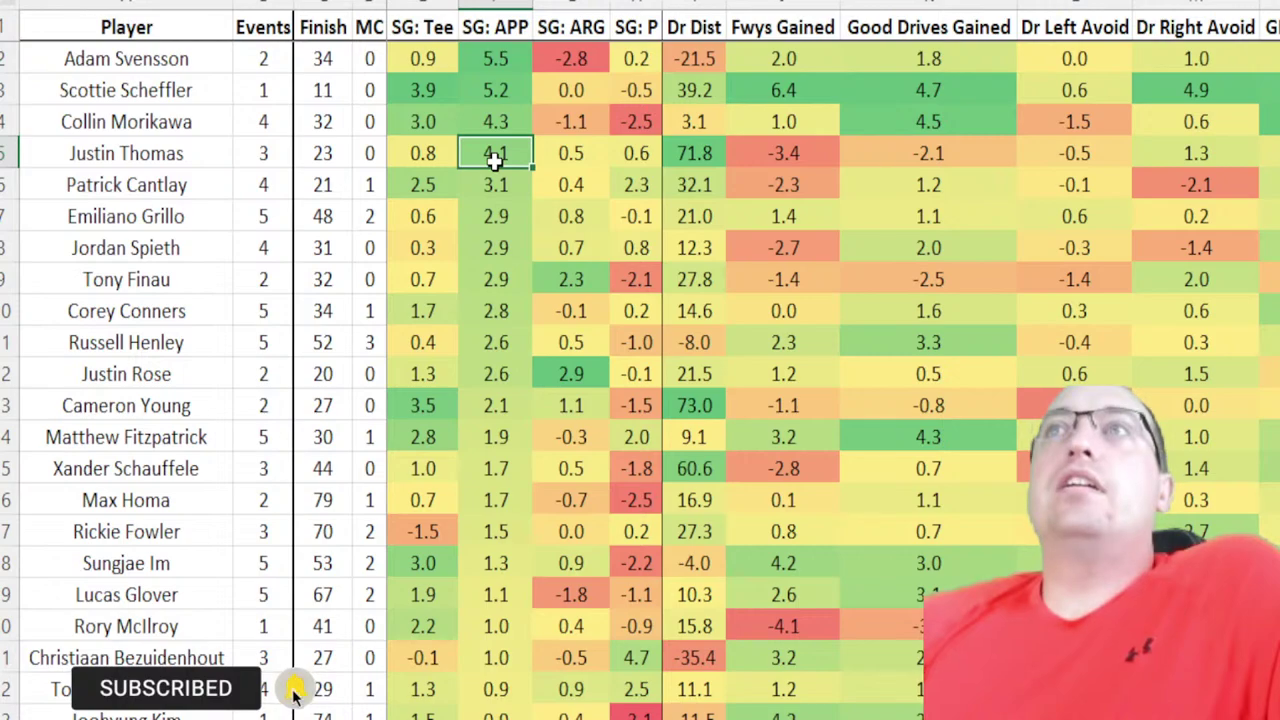
click(497, 184)
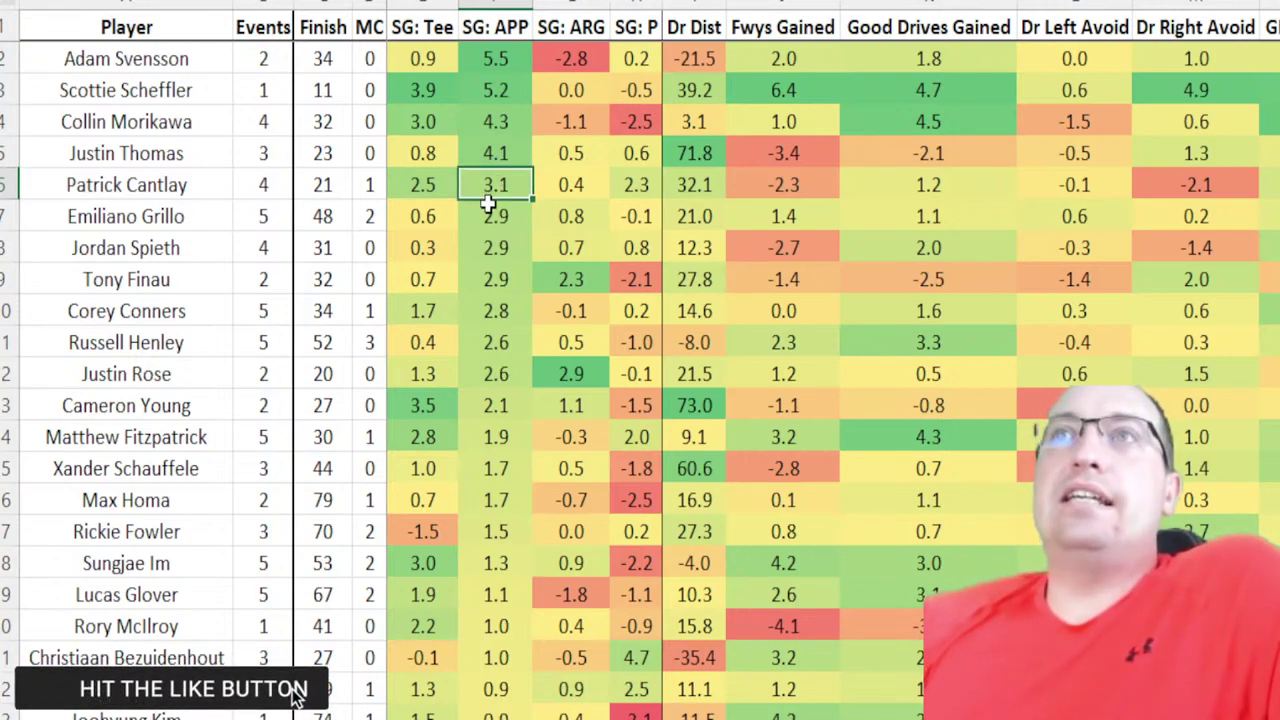
click(482, 216)
drag(276, 206, 366, 210)
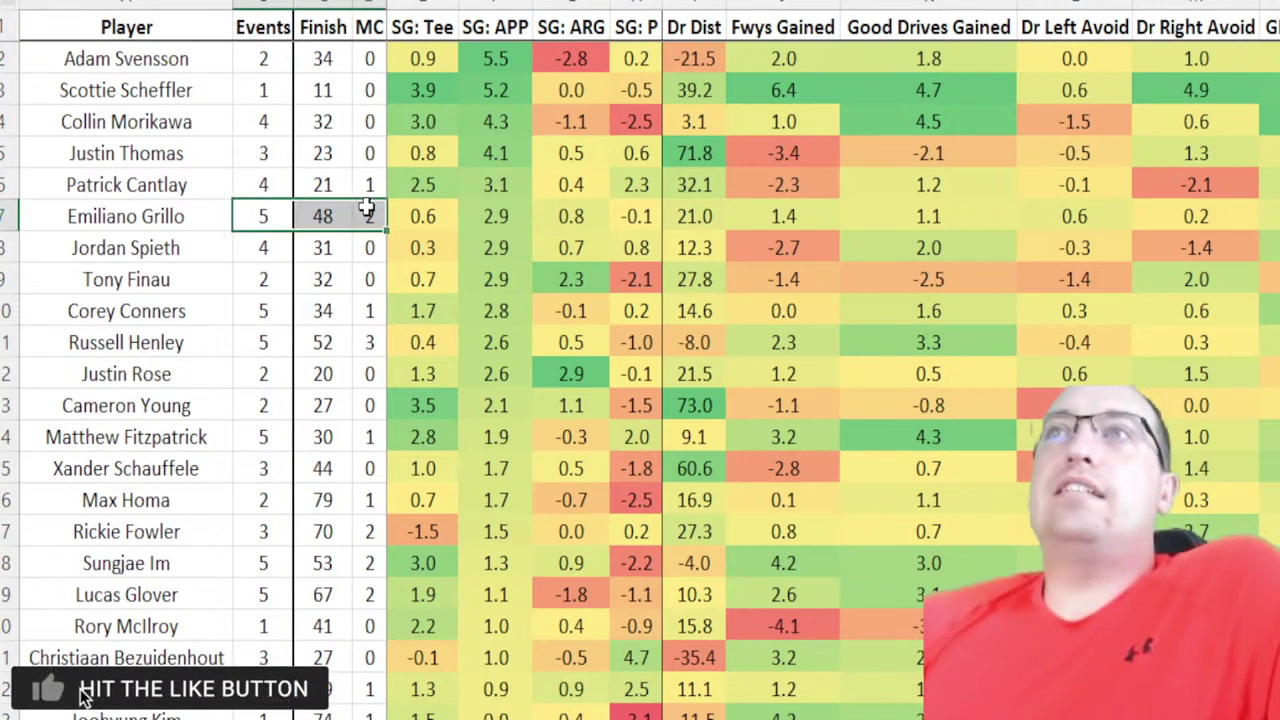
click(505, 213)
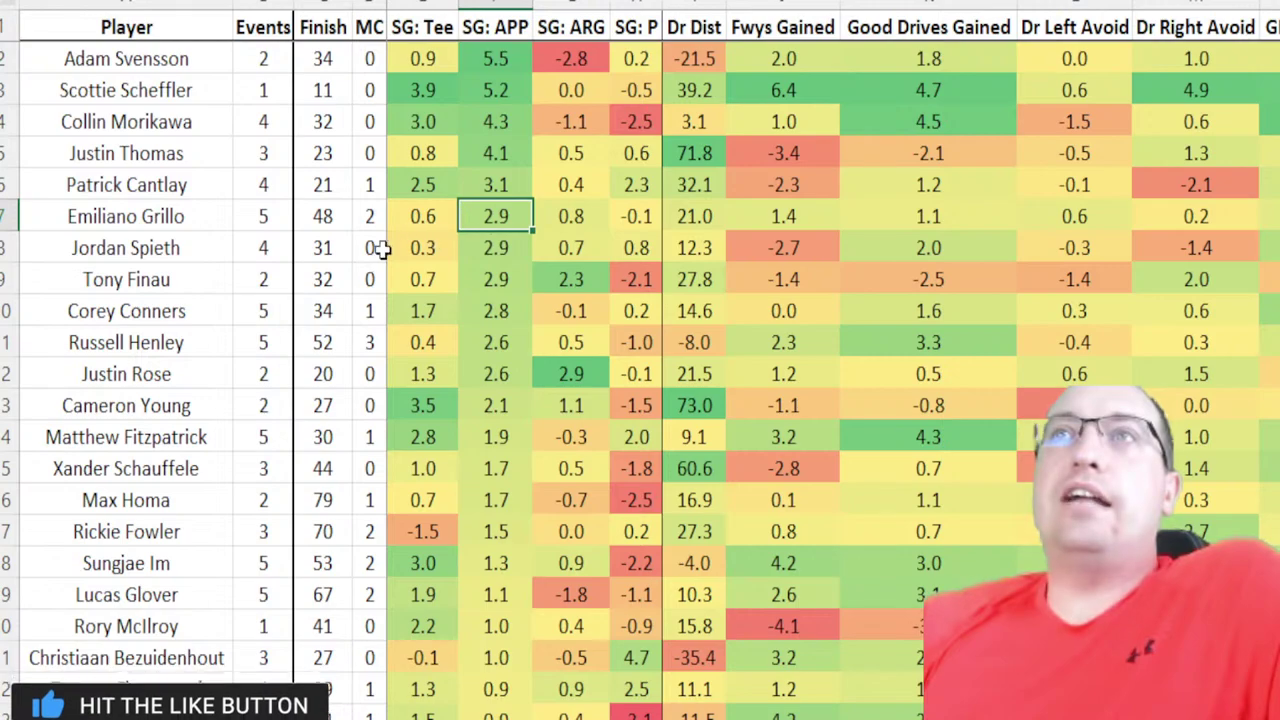
- Check SG: APP for Tony Finau, Corey Conners and Justin Rose, and highlight Russell Henley's Events, Finish and MC figures
click(496, 279)
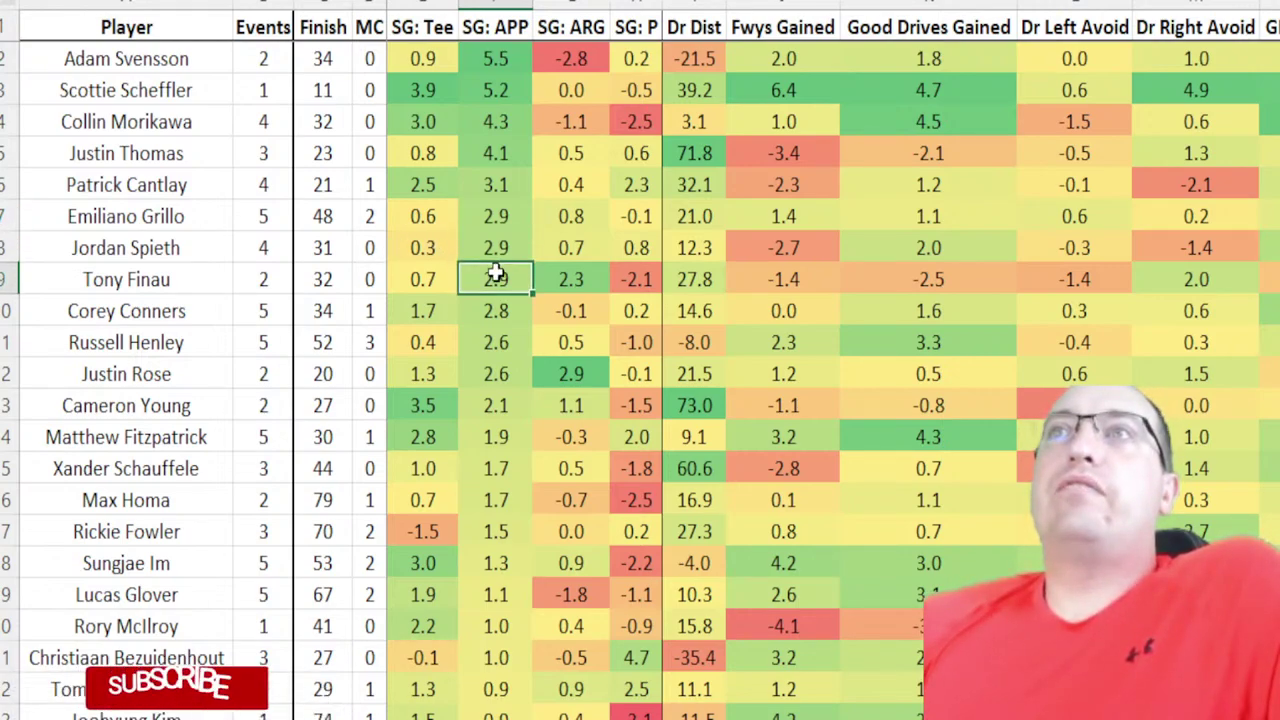
click(490, 311)
drag(264, 342, 368, 341)
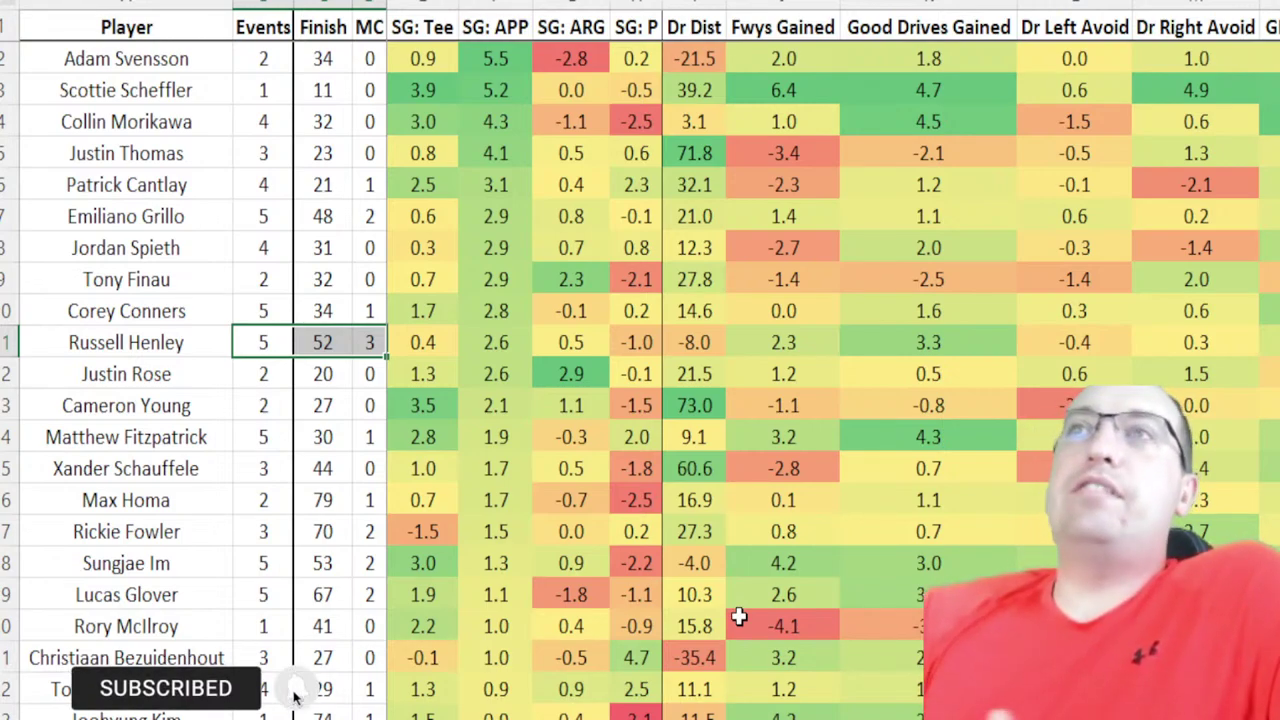
click(306, 340)
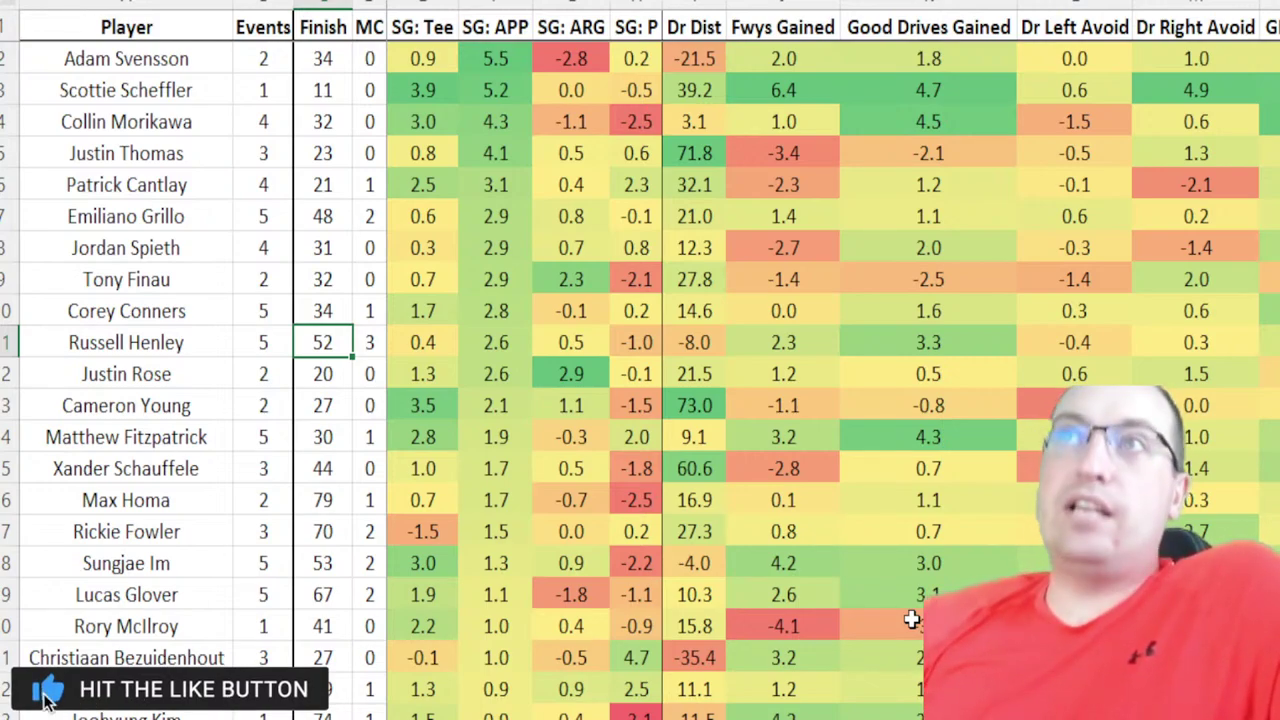
click(489, 382)
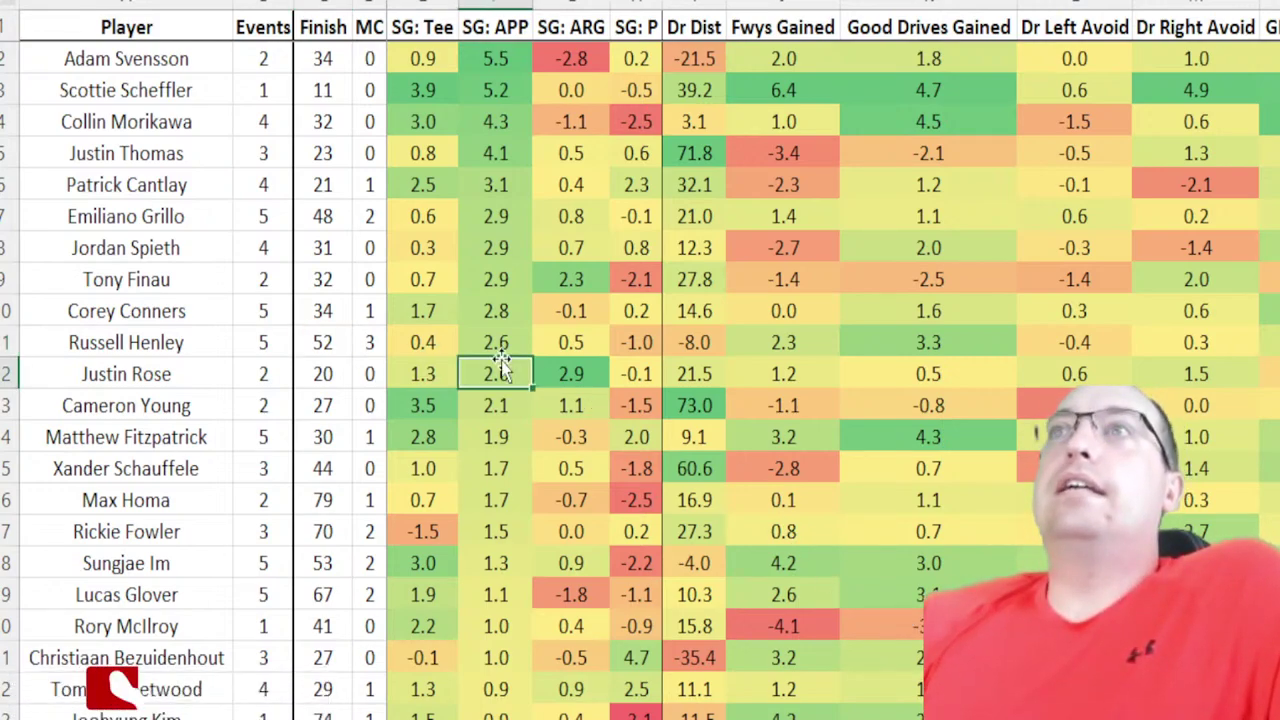
- Review the SG: APP values from Cameron Young down to Sungjae Im, highlighting Rickie Fowler's Events, Finish and MC figures
scroll(503, 382, down, 2)
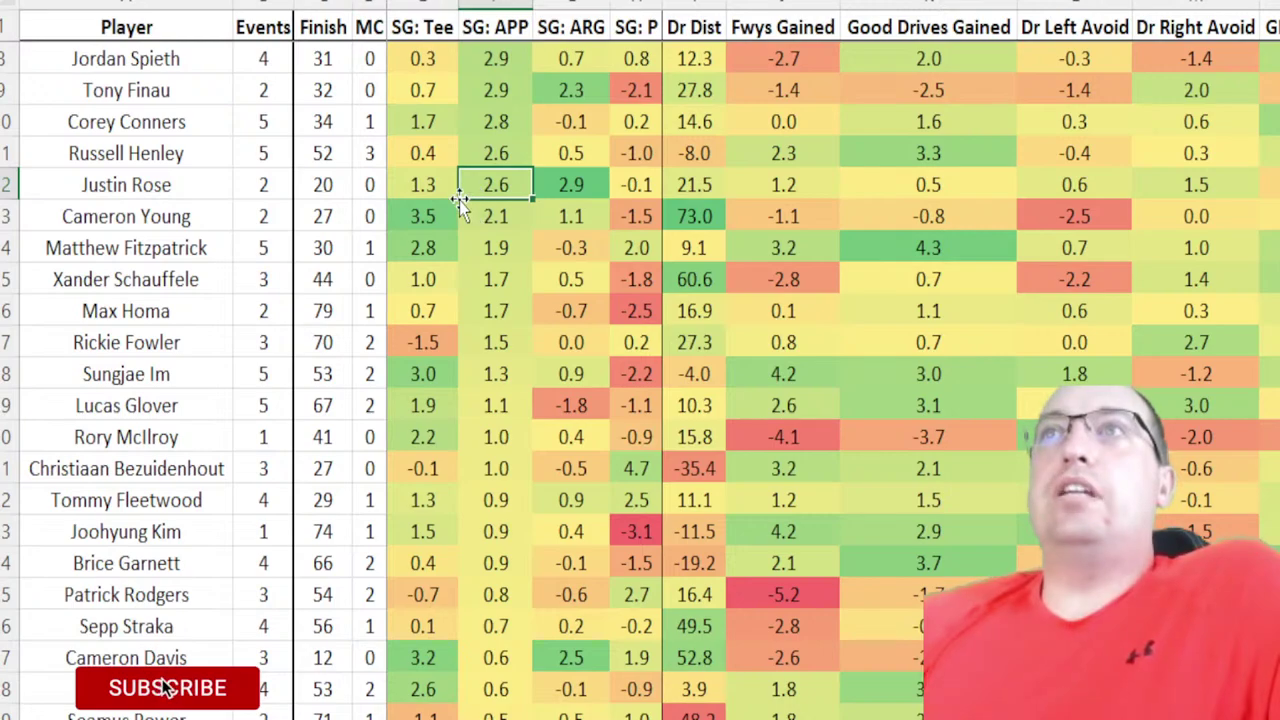
click(495, 216)
click(497, 244)
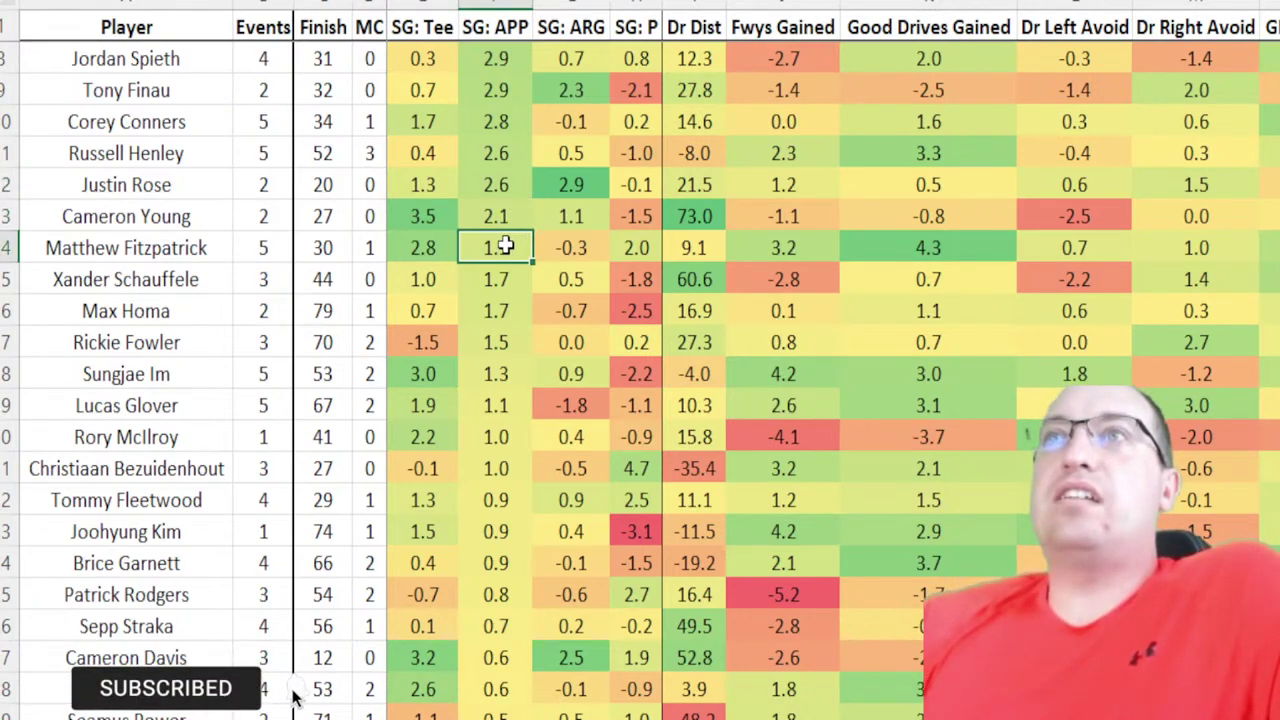
click(499, 282)
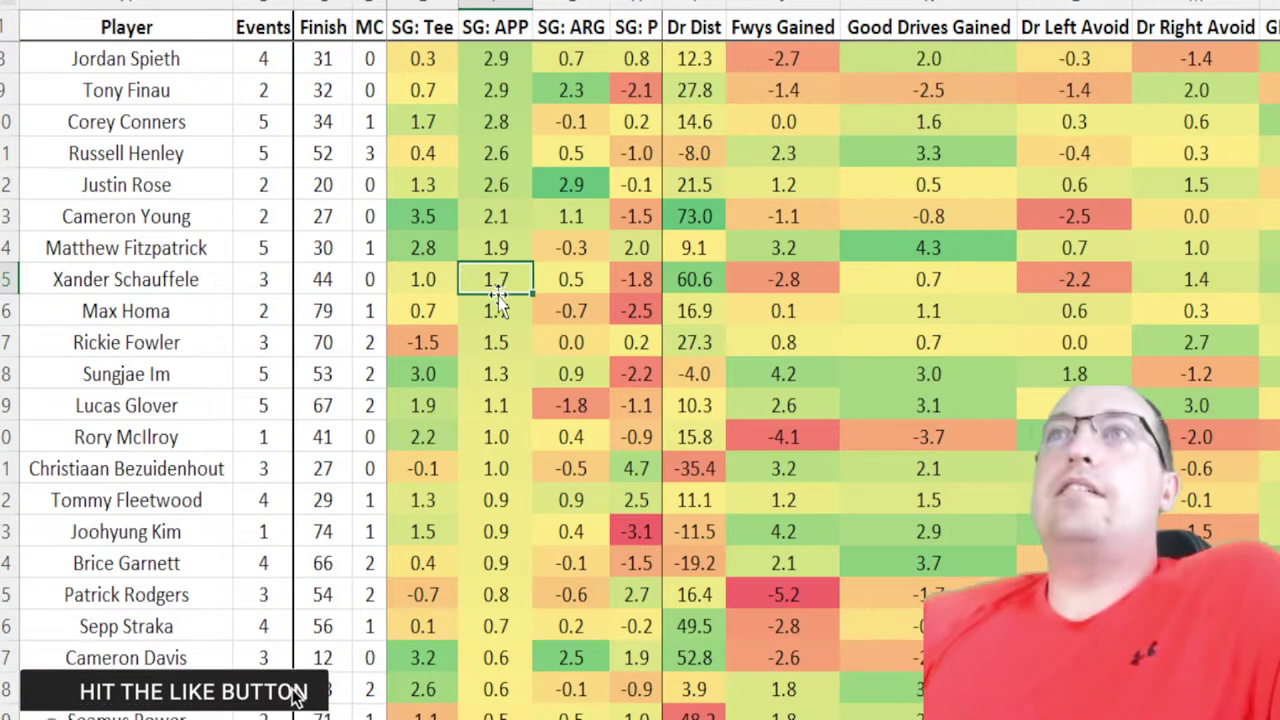
click(497, 308)
click(495, 340)
drag(275, 340, 360, 340)
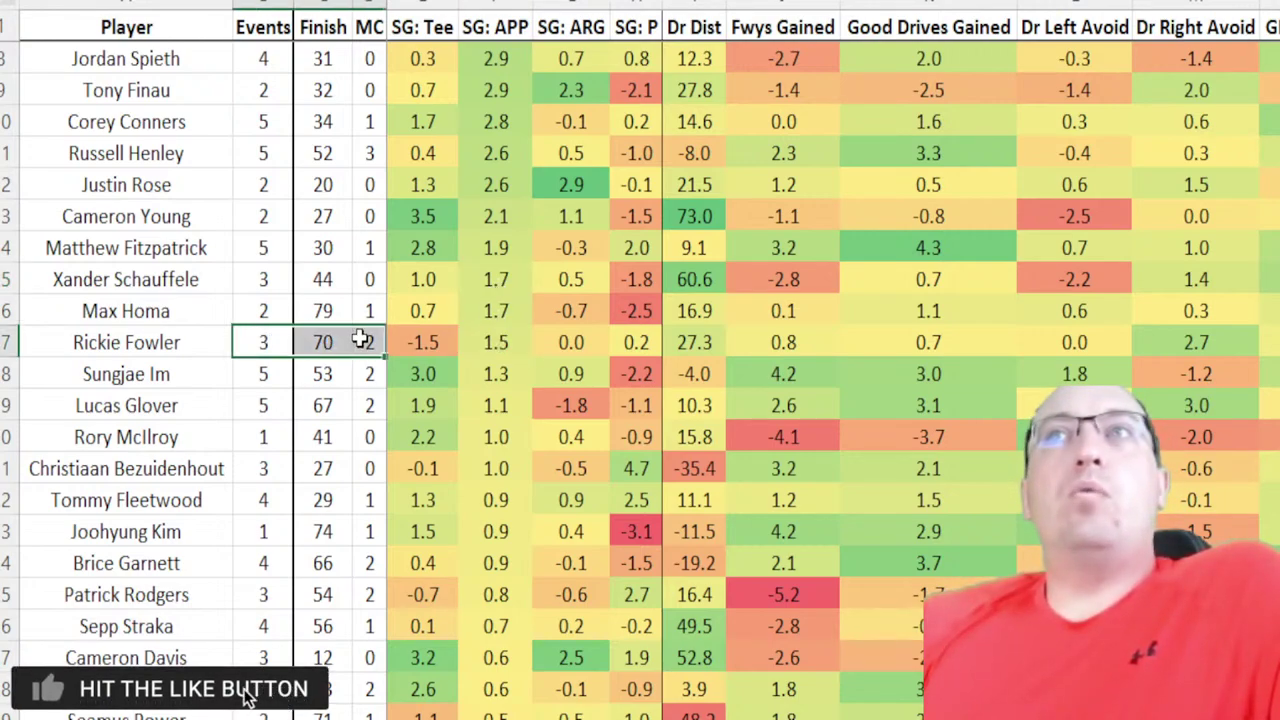
click(498, 343)
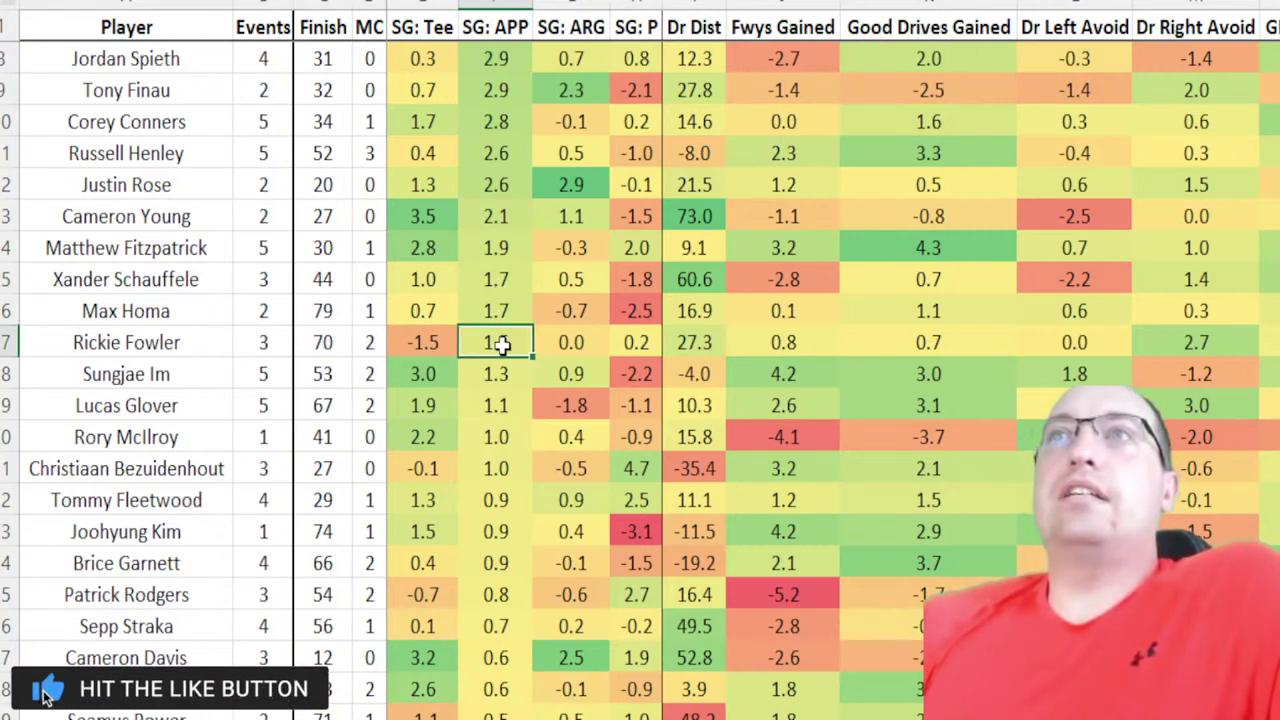
click(501, 373)
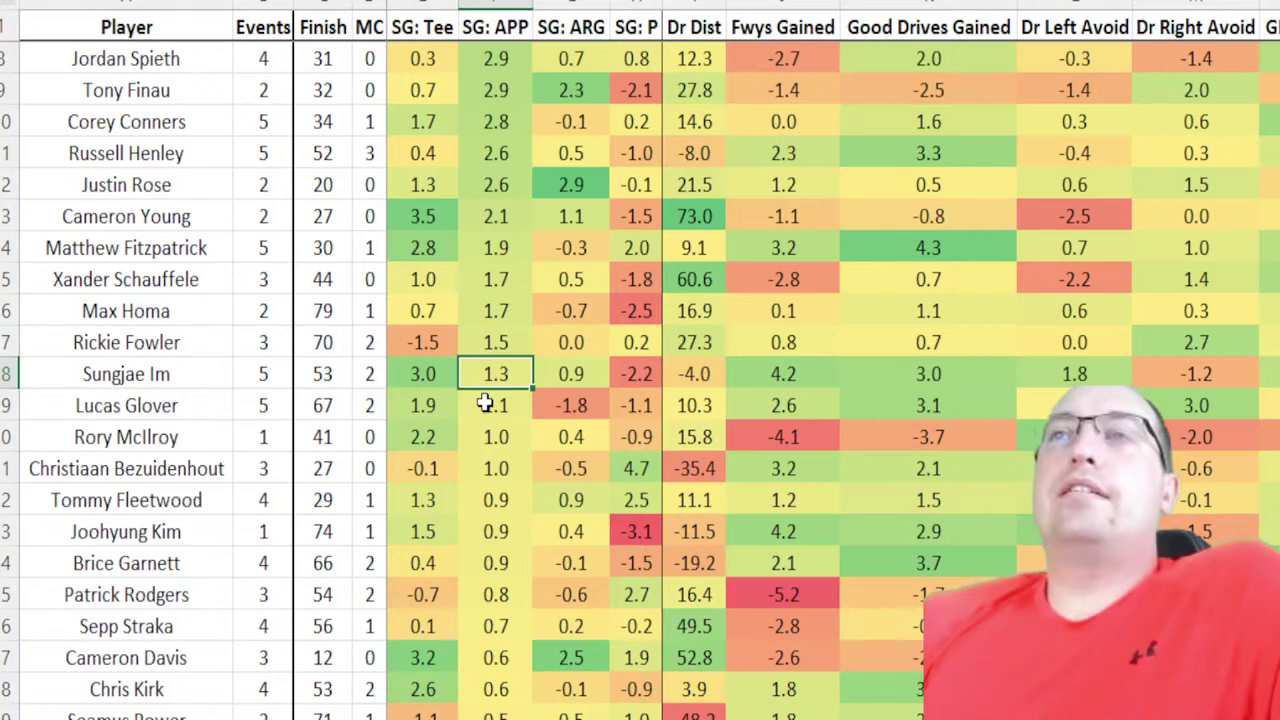
- Sort the whole player stats table by GIRs Gained from largest to smallest
scroll(484, 402, up, 2)
click(150, 5)
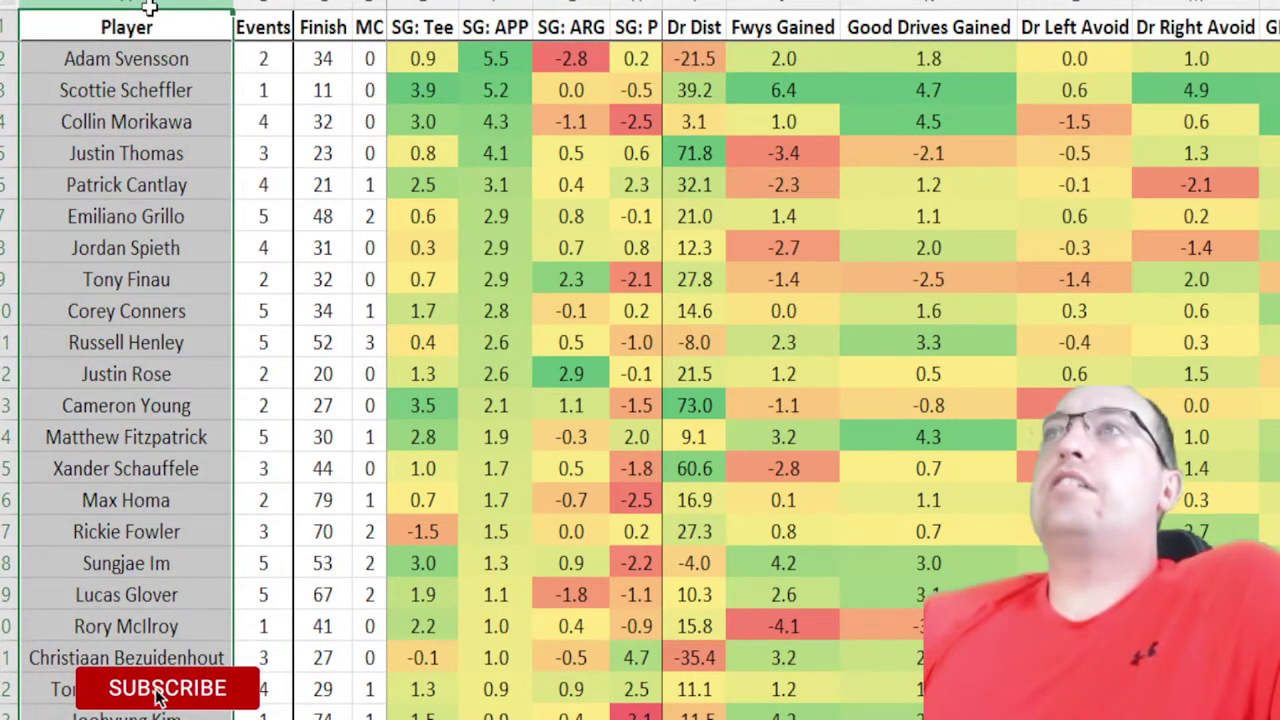
scroll(150, 8, right, 15)
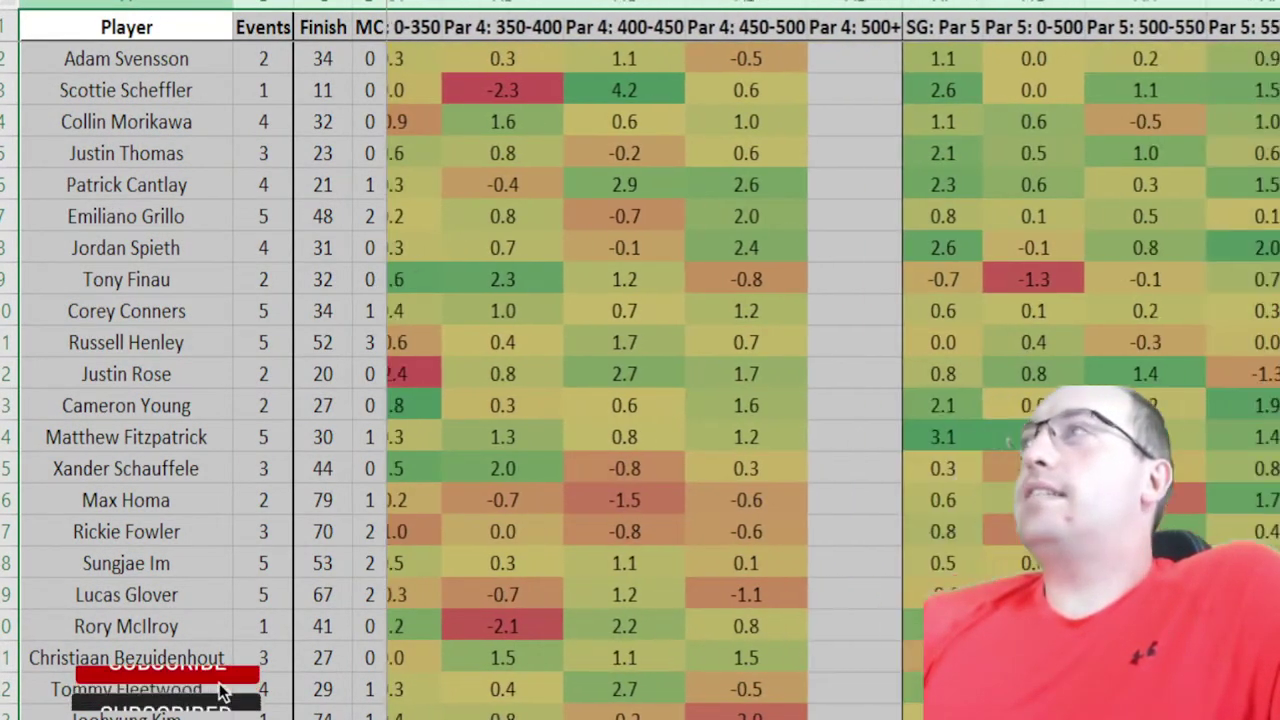
scroll(290, 693, right, 2)
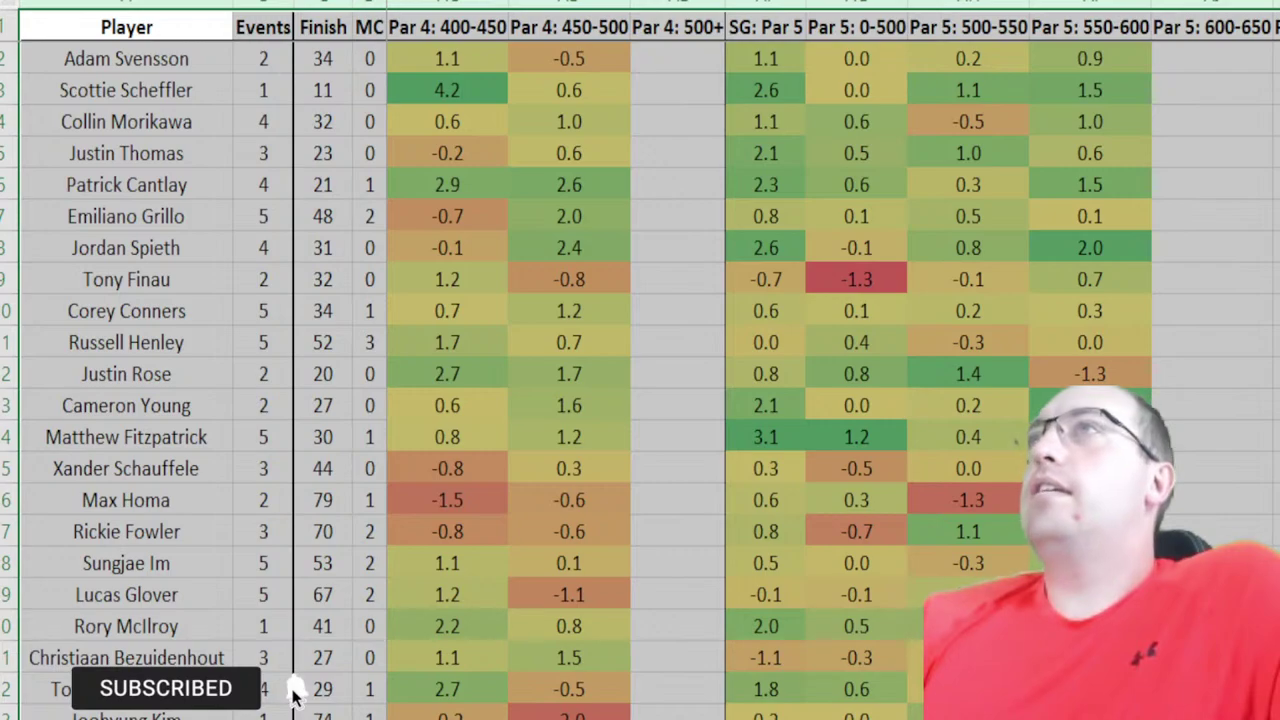
click(1040, 5)
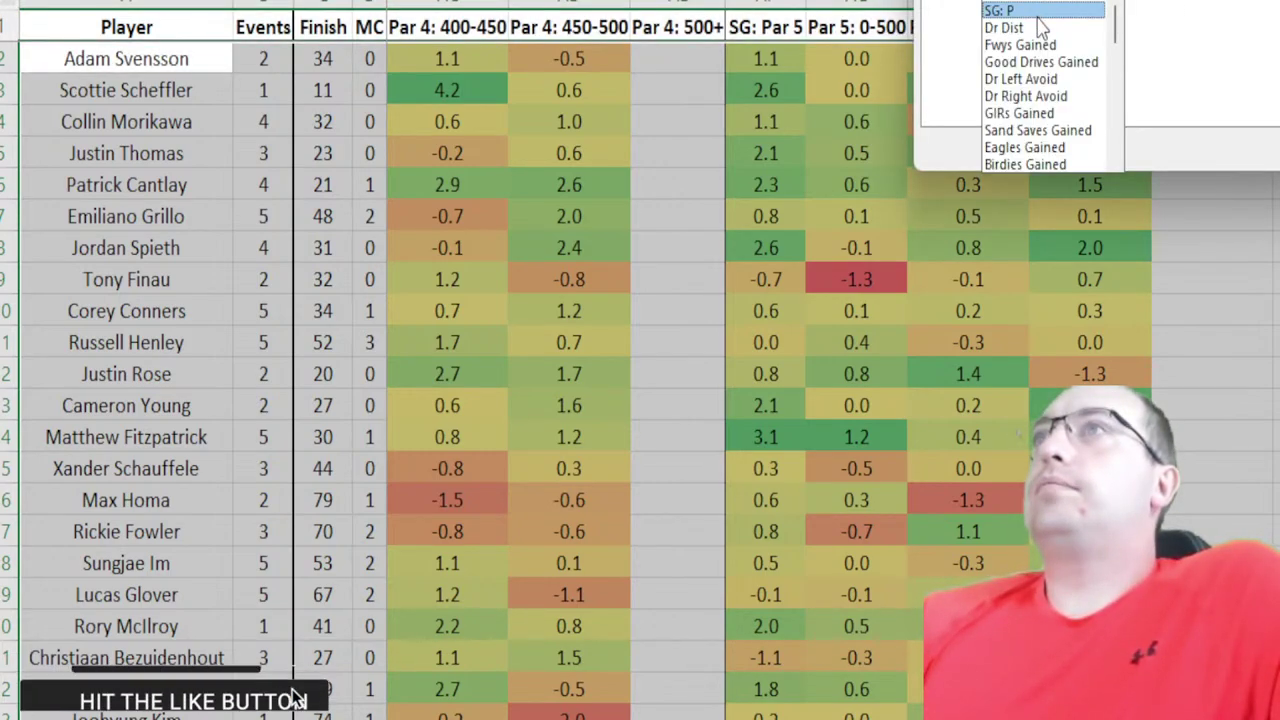
click(1040, 114)
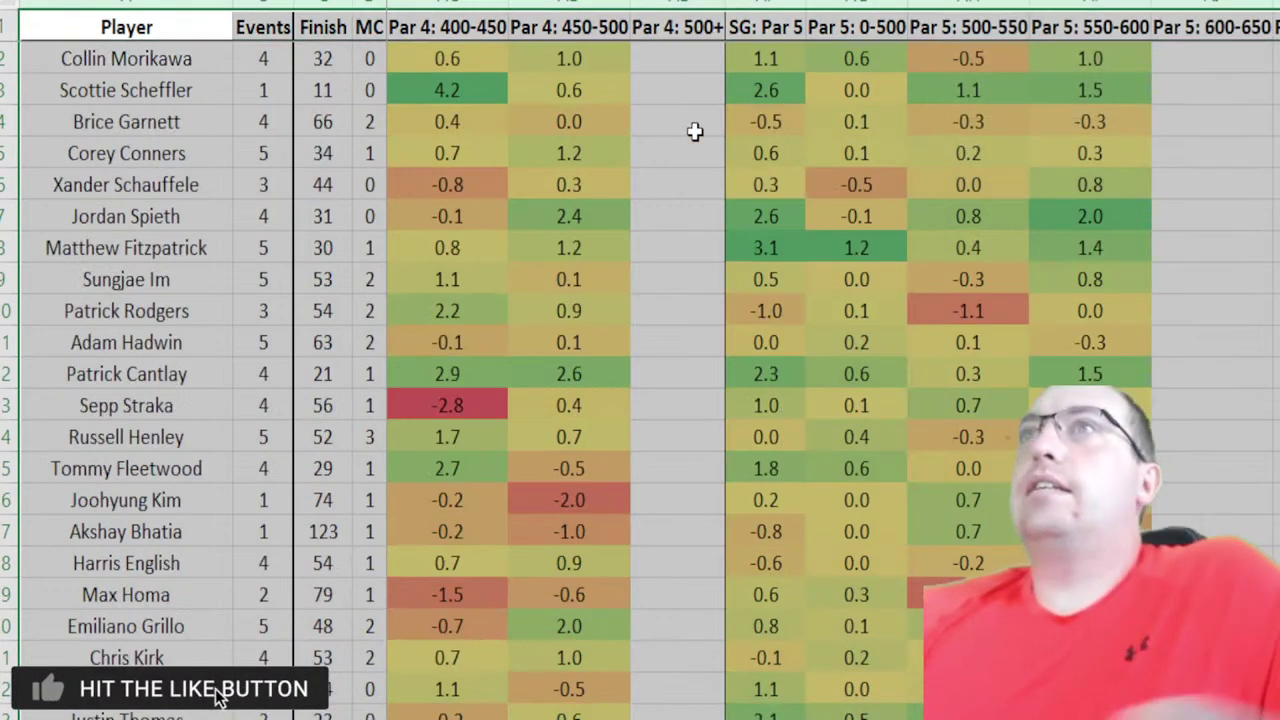
- Return to the top of the GIRs Gained column and highlight Brice Garnett's Events, Finish and MC figures
click(541, 148)
key(Left)
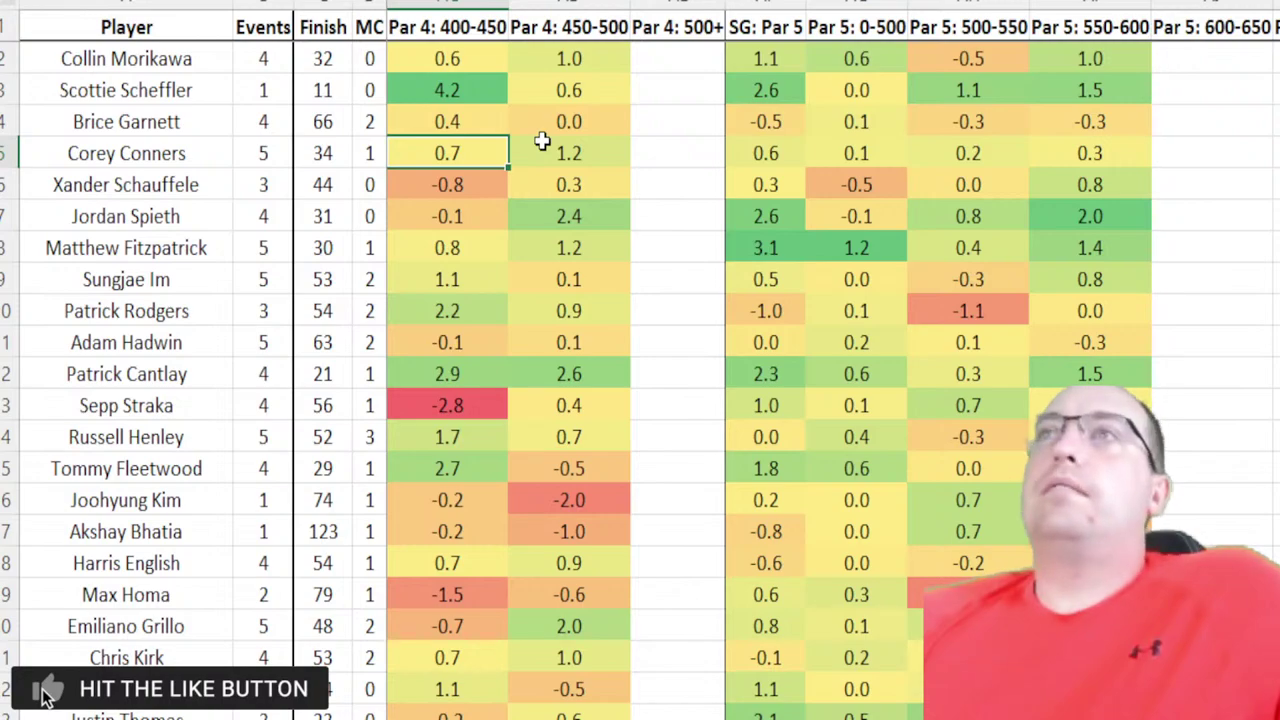
key(Left)
key(Left)
key(Left)
key(Left)
key(Left)
key(Left)
key(Left)
key(Left)
key(Left)
key(Left)
key(Left)
key(Left)
key(Left)
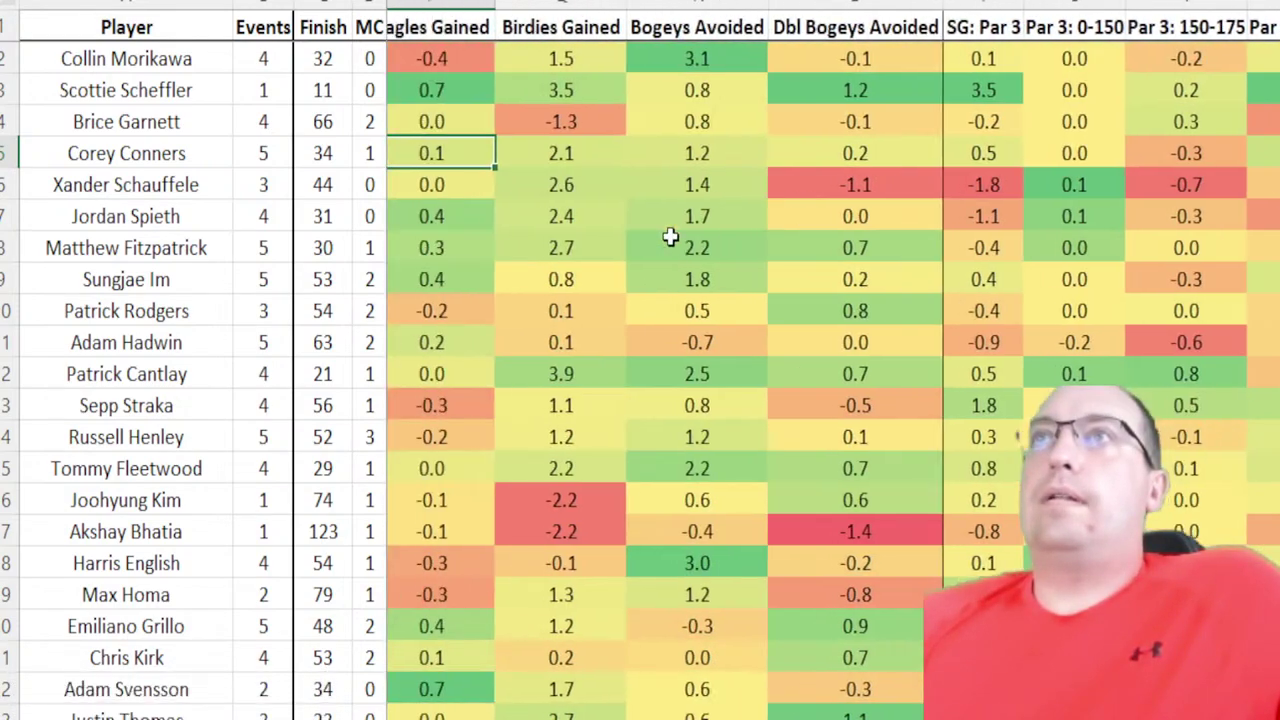
key(Left)
key(Left)
key(Up)
key(Up)
key(Up)
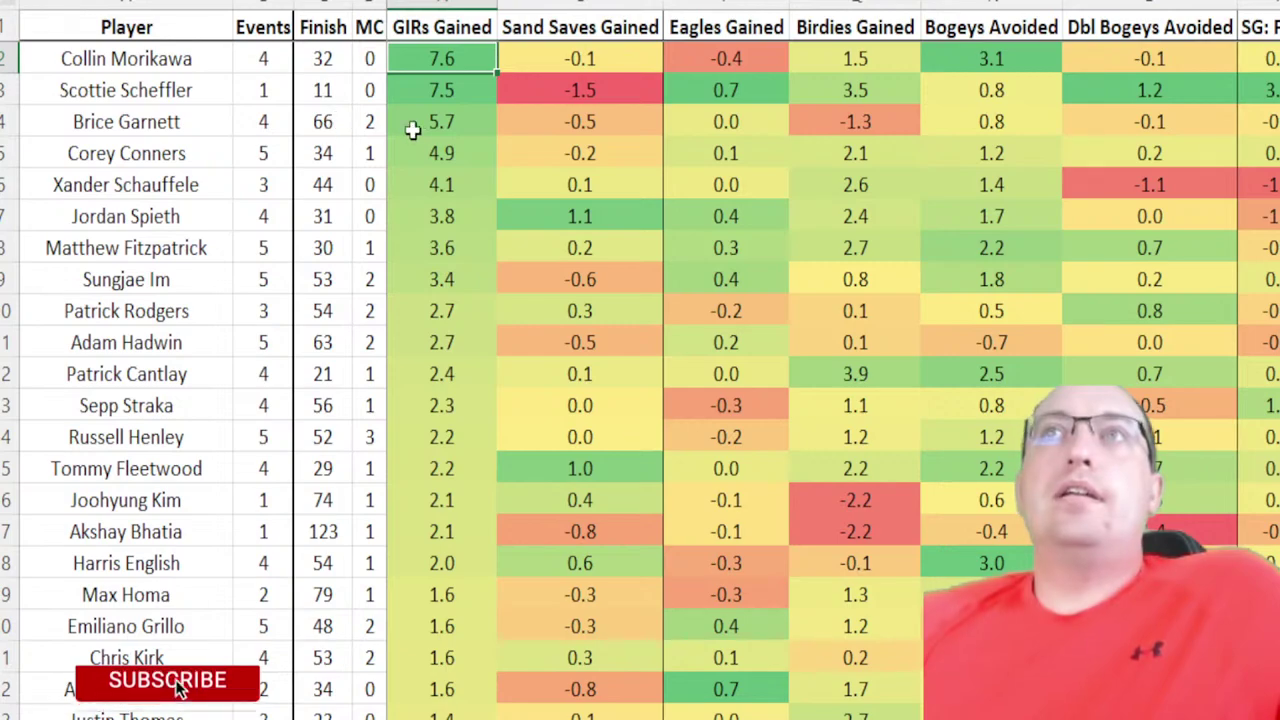
drag(269, 123, 357, 125)
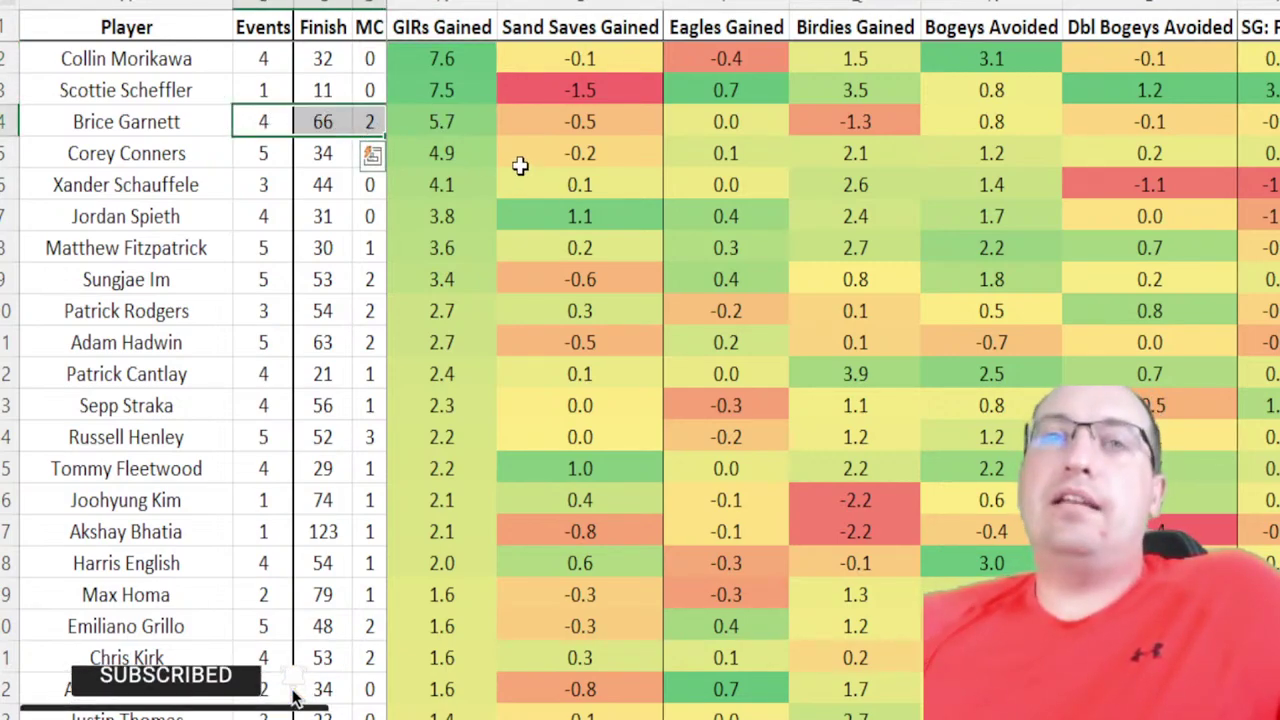
- Review the GIRs Gained values from Corey Conners down to Patrick Rodgers, highlighting the range from Conners to Sungjae Im
click(447, 155)
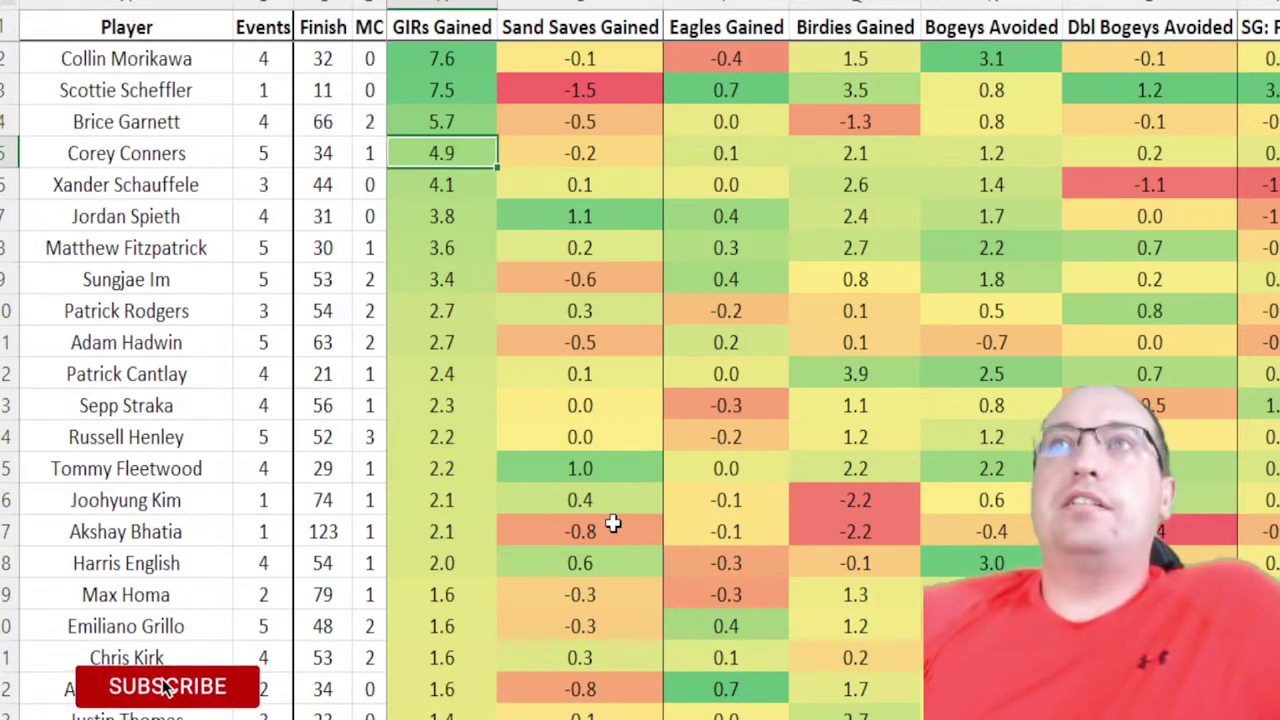
key(Down)
key(Down)
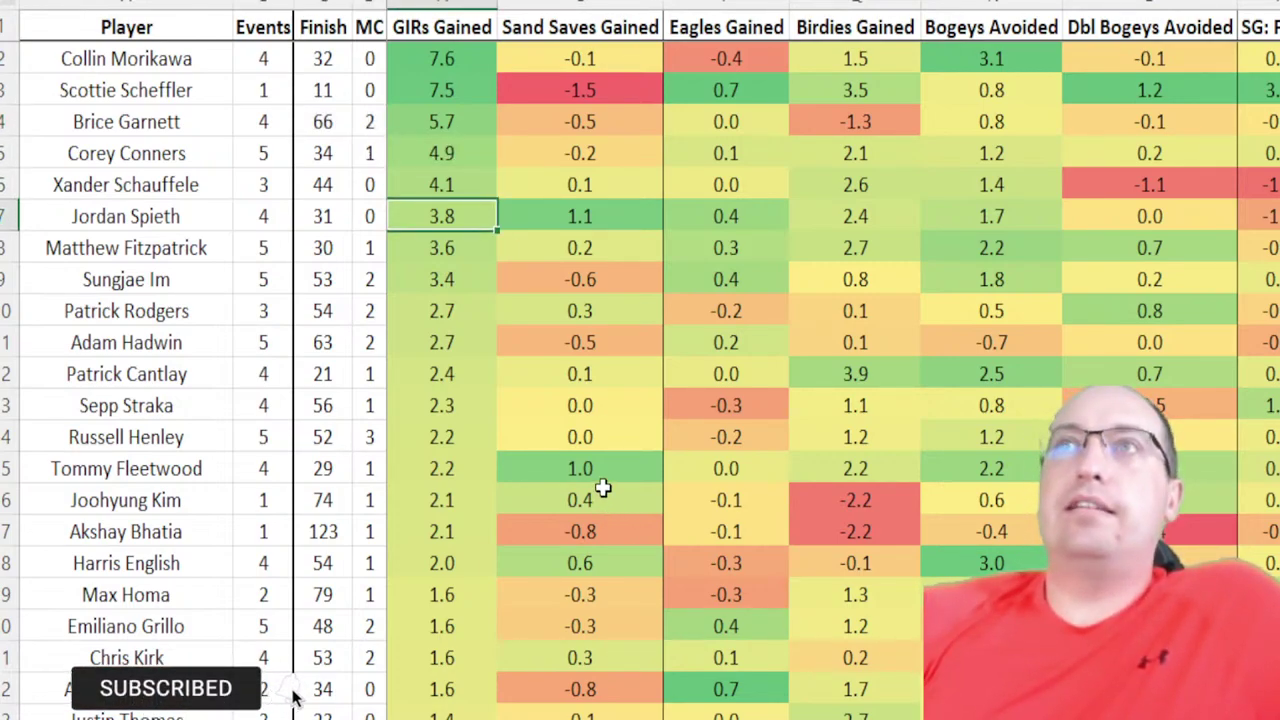
key(Down)
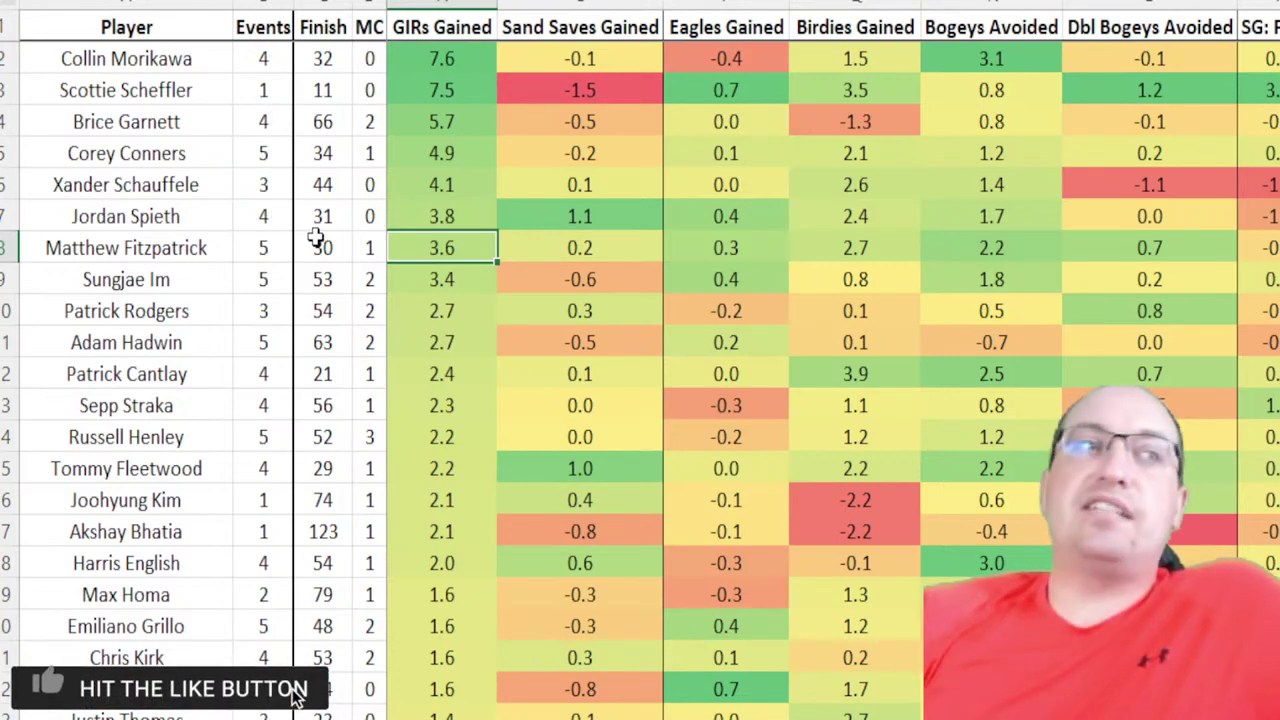
drag(426, 142, 446, 281)
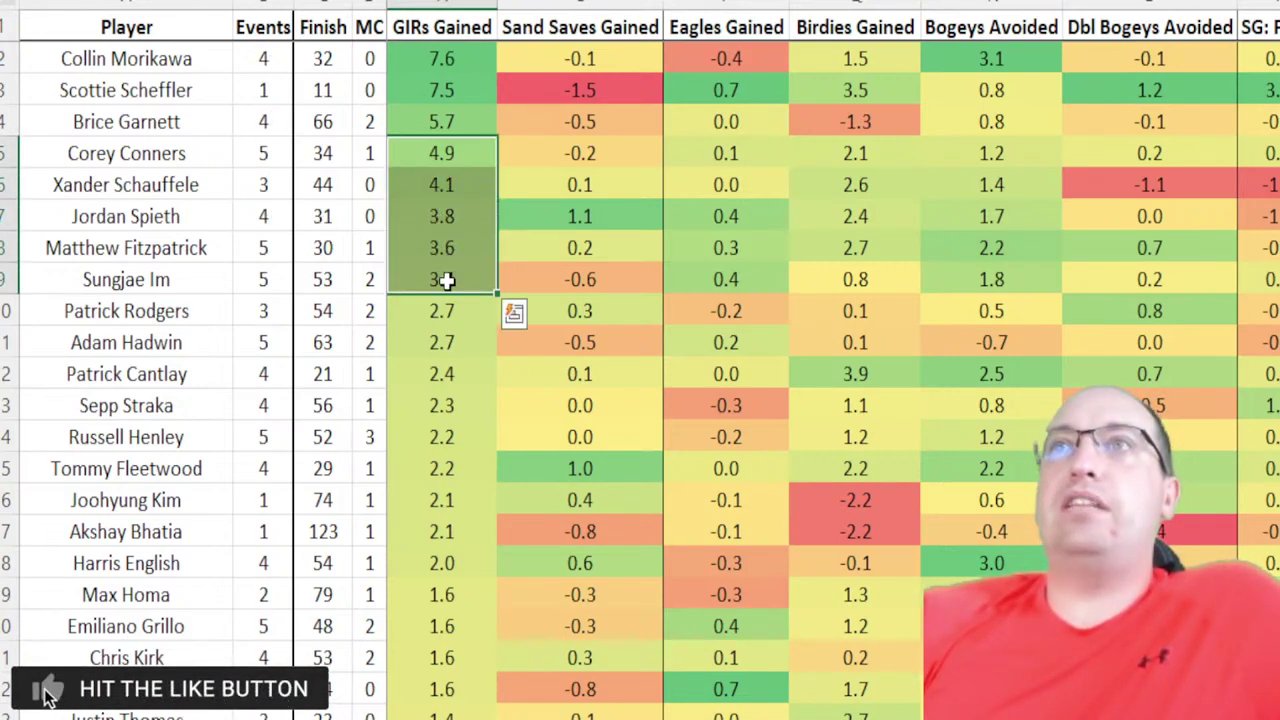
click(432, 279)
click(426, 312)
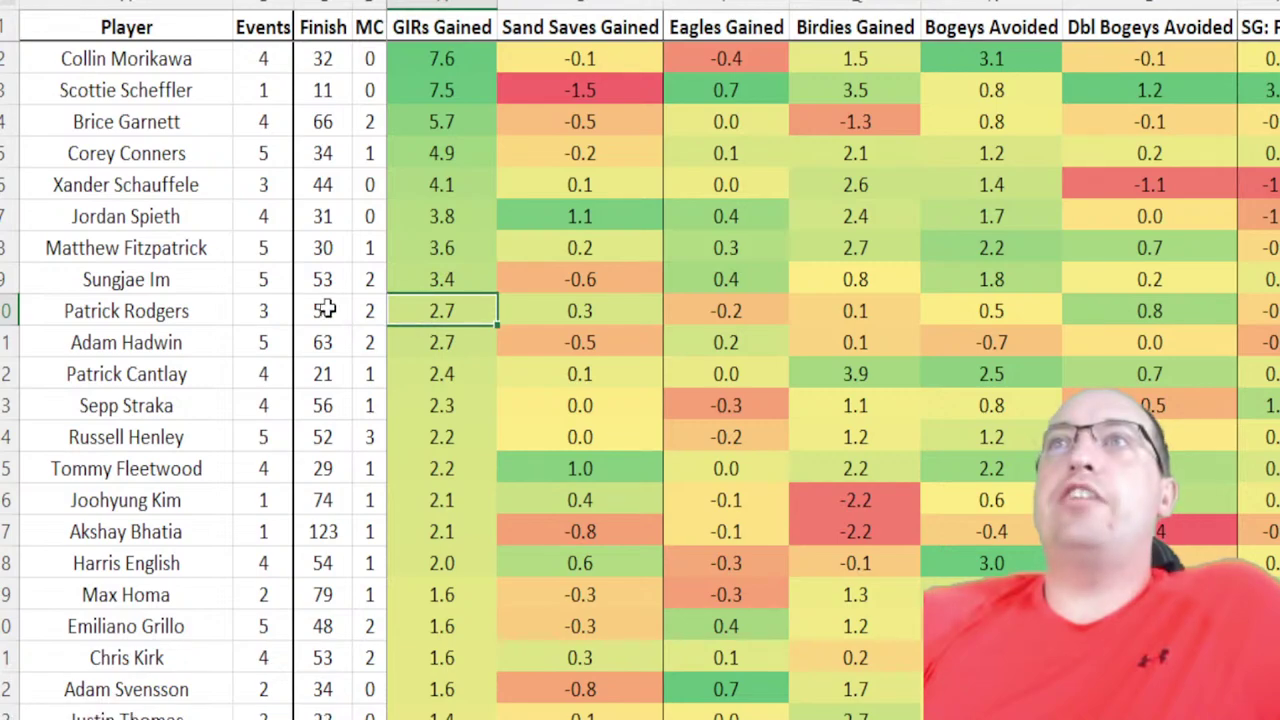
- Review the GIRs Gained values from Patrick Cantlay down to Harris English
click(430, 373)
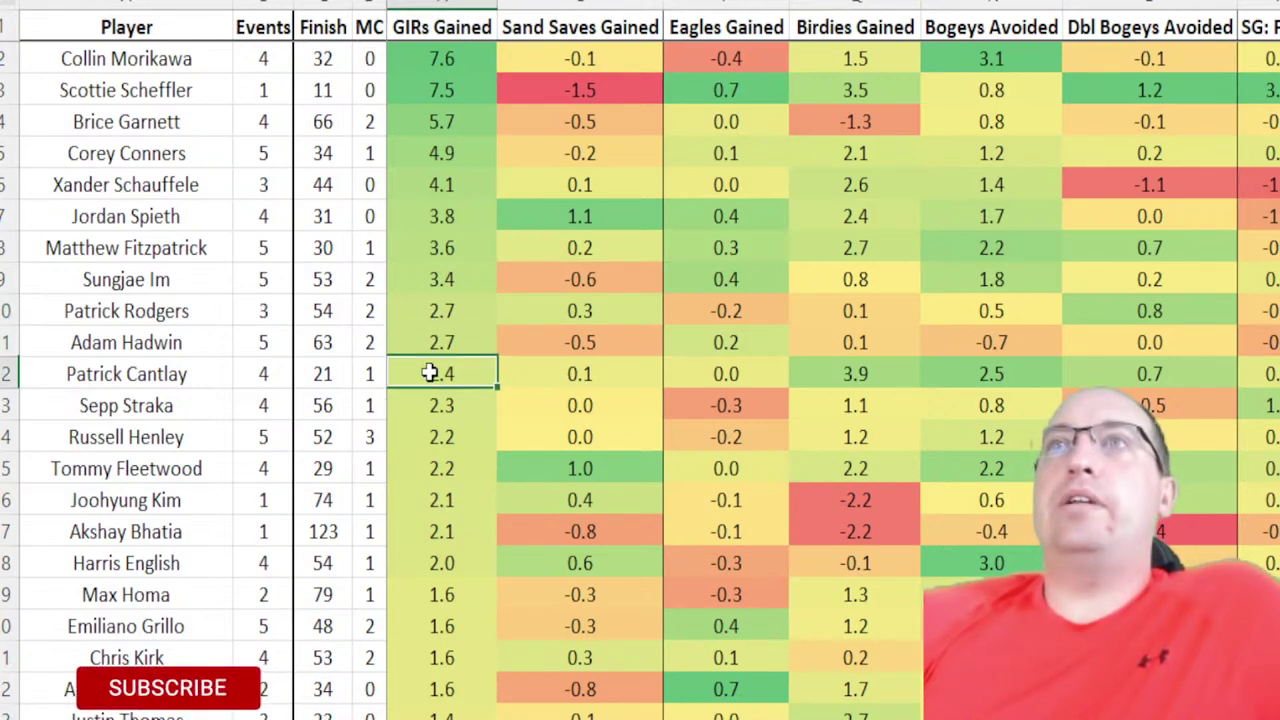
click(441, 400)
click(489, 430)
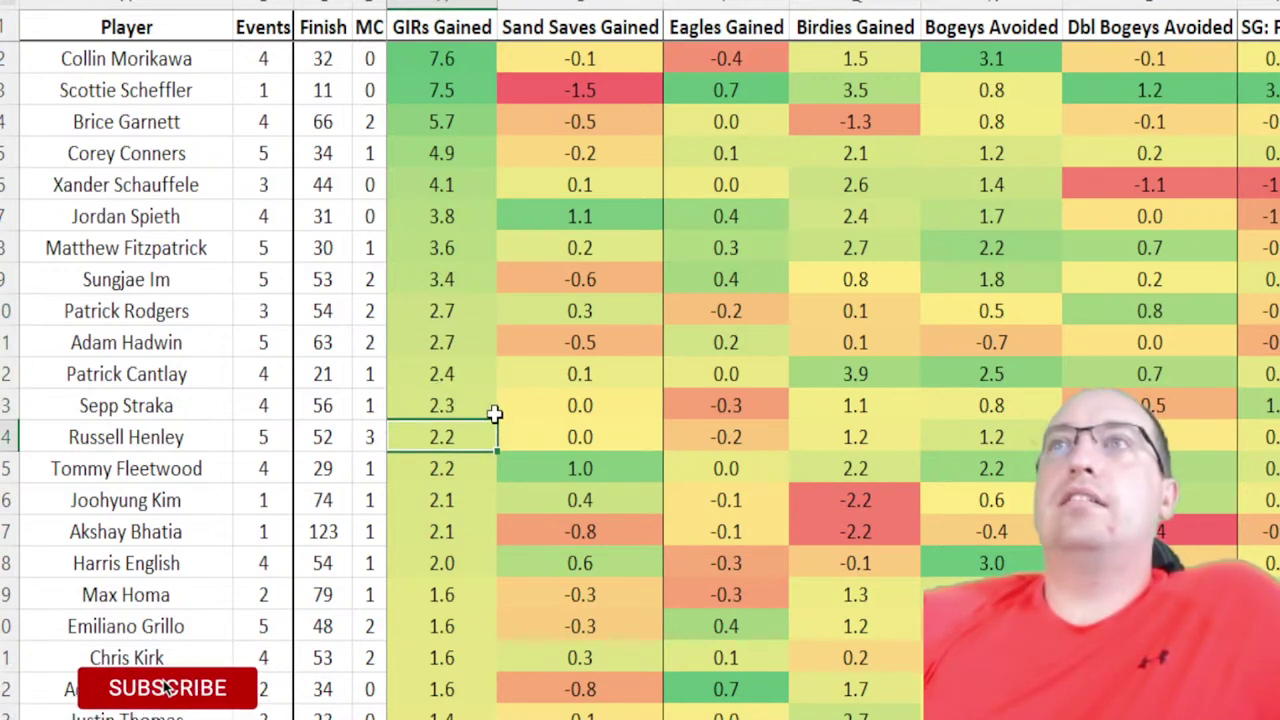
key(Down)
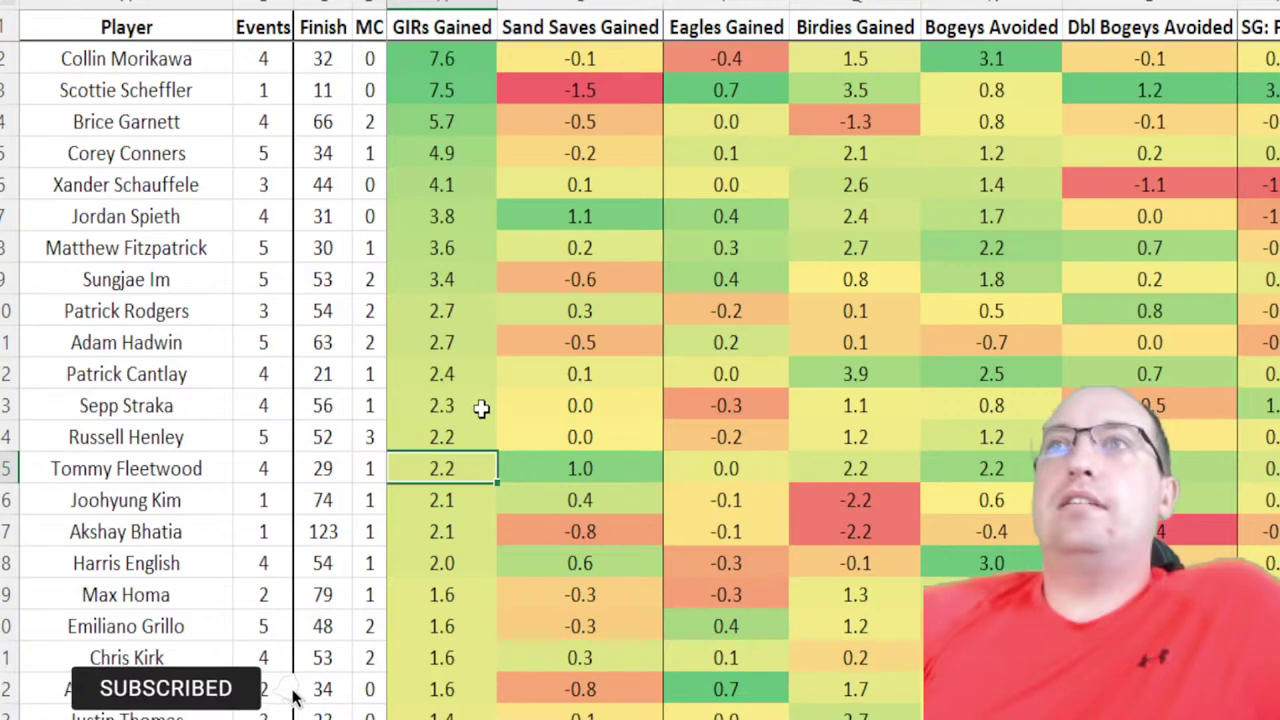
key(Down)
key(Down)
key(Down)
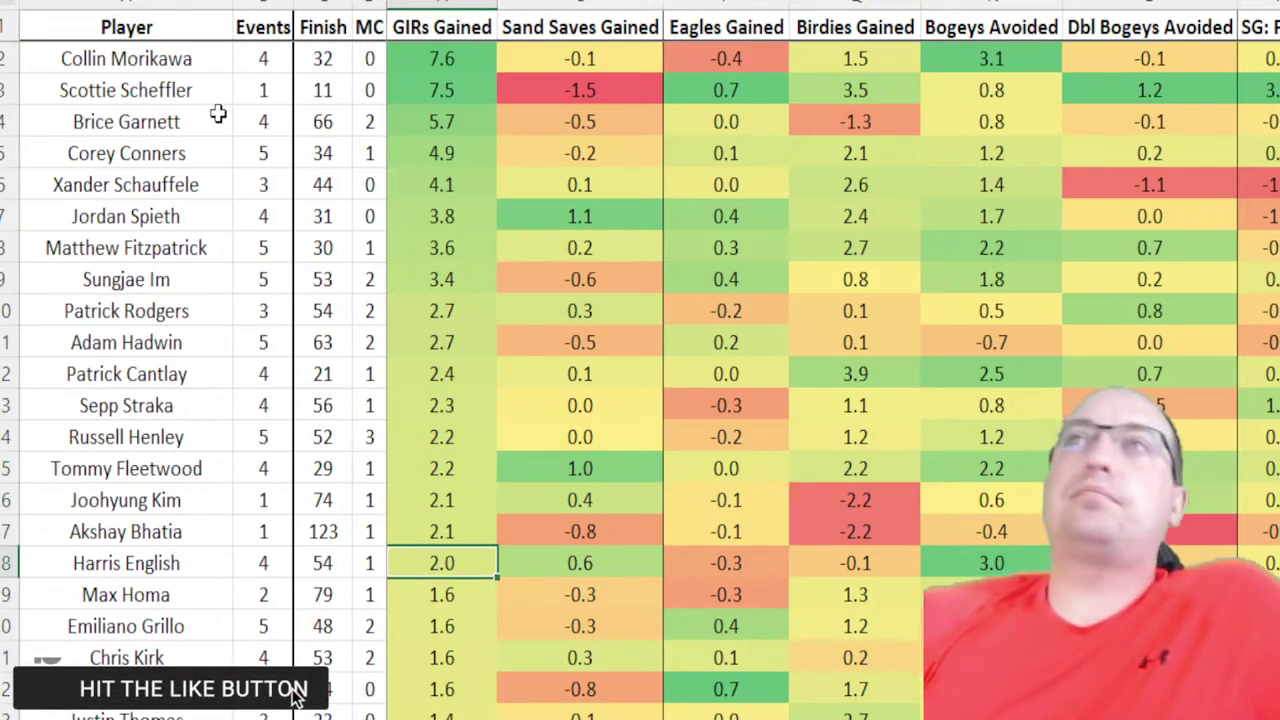
- Sort the whole player stats table by Birdies Gained from largest to smallest
scroll(443, 563, right, 3)
scroll(275, 697, right, 10)
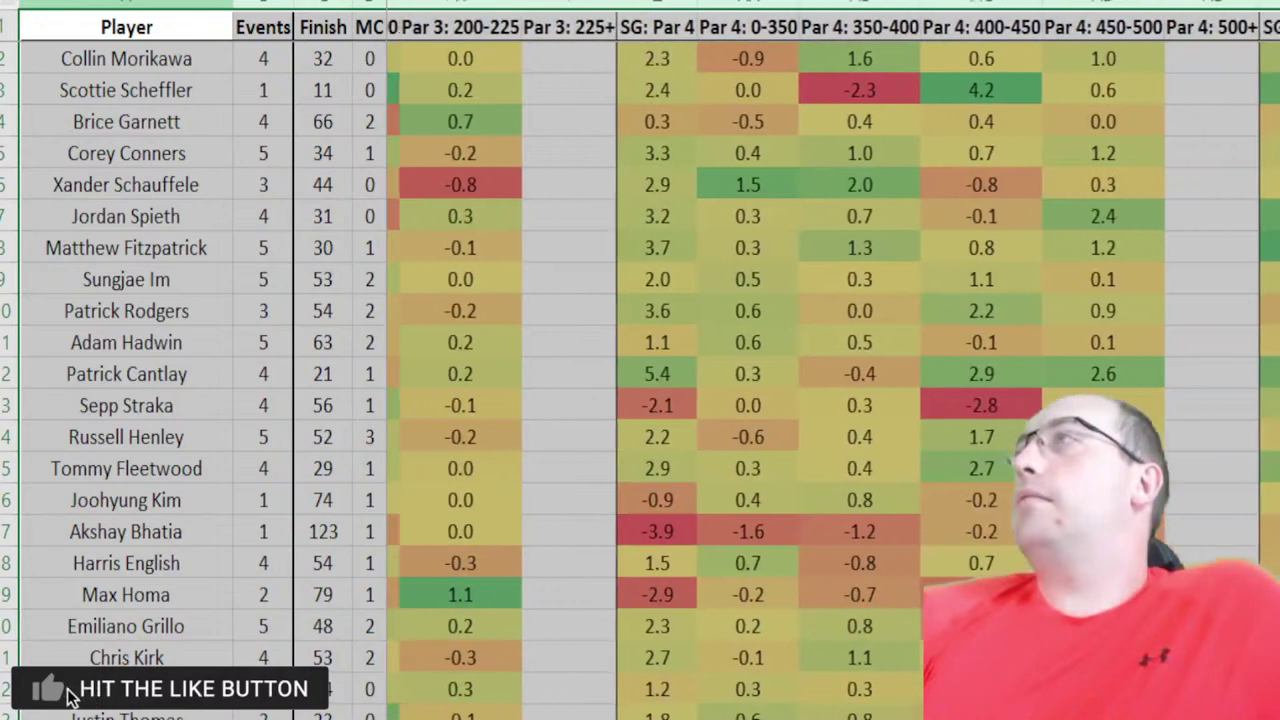
scroll(45, 697, right, 2)
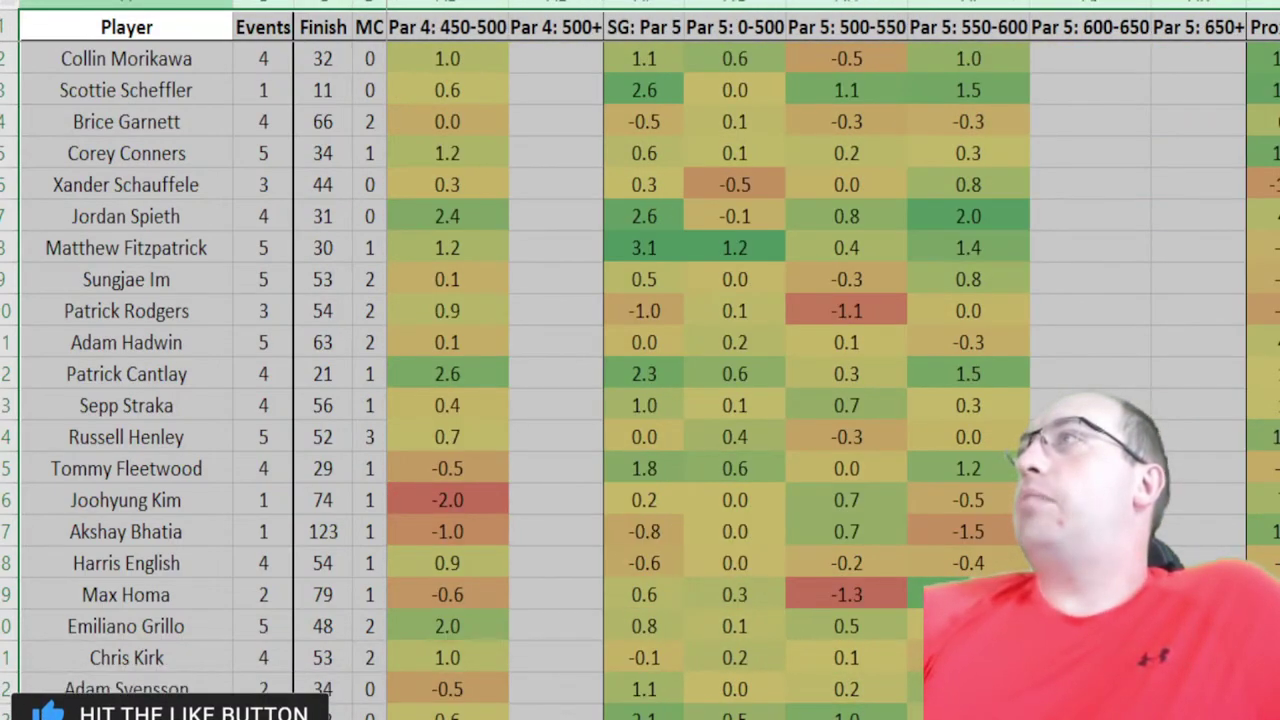
click(1110, 3)
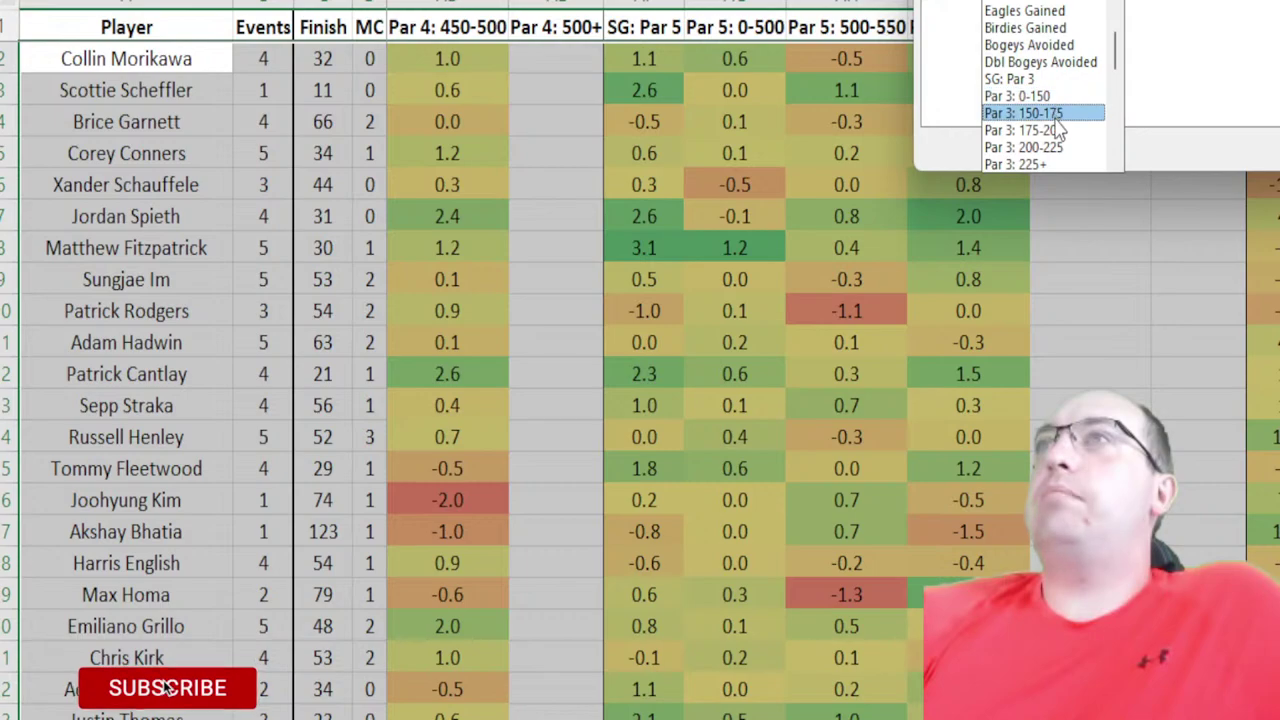
click(1032, 30)
- Return to the Birdies Gained column to review the leaders and check Christiaan Bezuidenhout's Finish figure
click(530, 82)
key(Left)
key(Left)
key(Left)
key(Left)
key(Left)
key(Left)
key(Left)
key(Left)
key(Left)
key(Left)
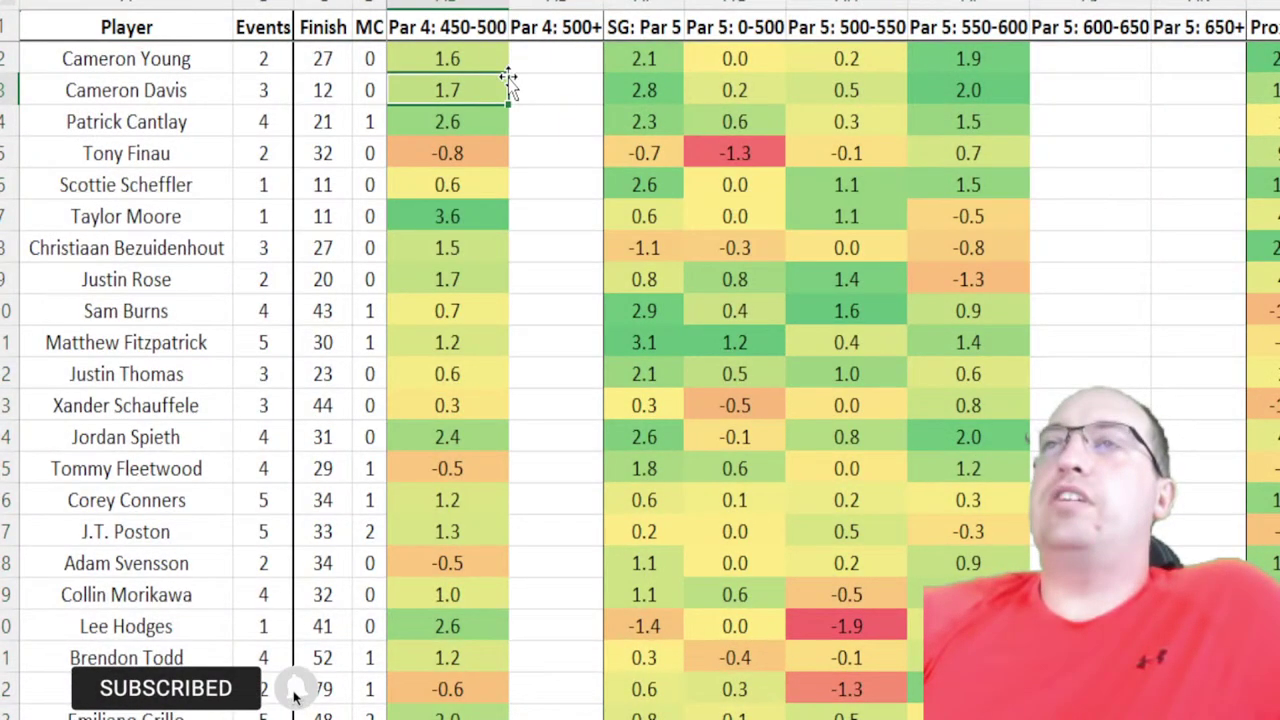
key(Left)
key(Left)
key(Left)
key(Left)
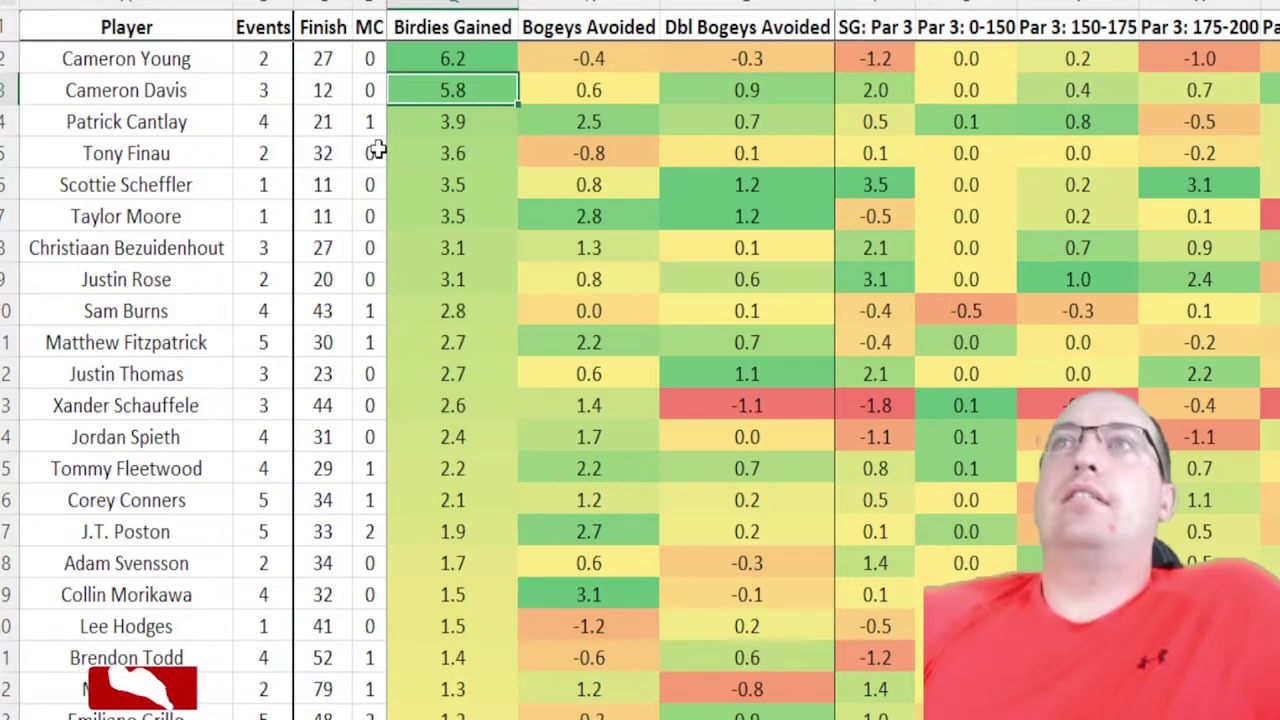
click(323, 248)
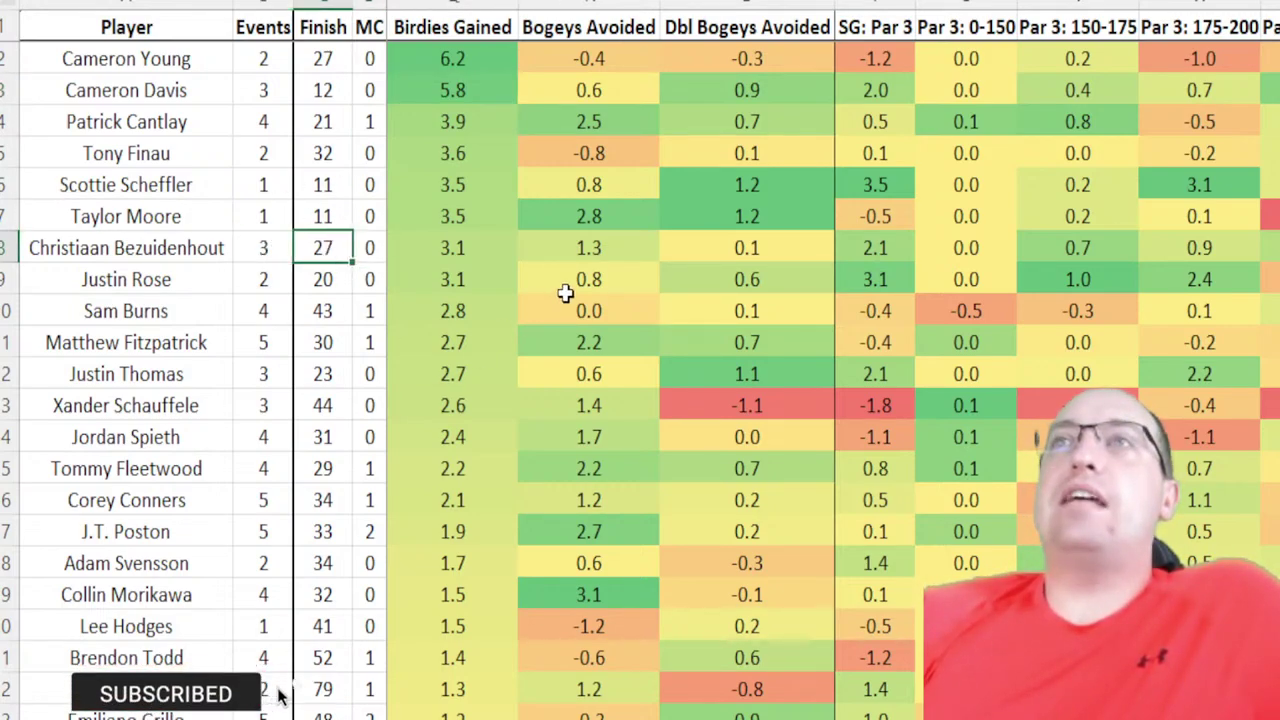
- Highlight the Events, Finish and MC figures for Sam Burns, Matthew Fitzpatrick and Jordan Spieth in the Birdies Gained ranking
drag(263, 312, 357, 313)
drag(272, 343, 362, 343)
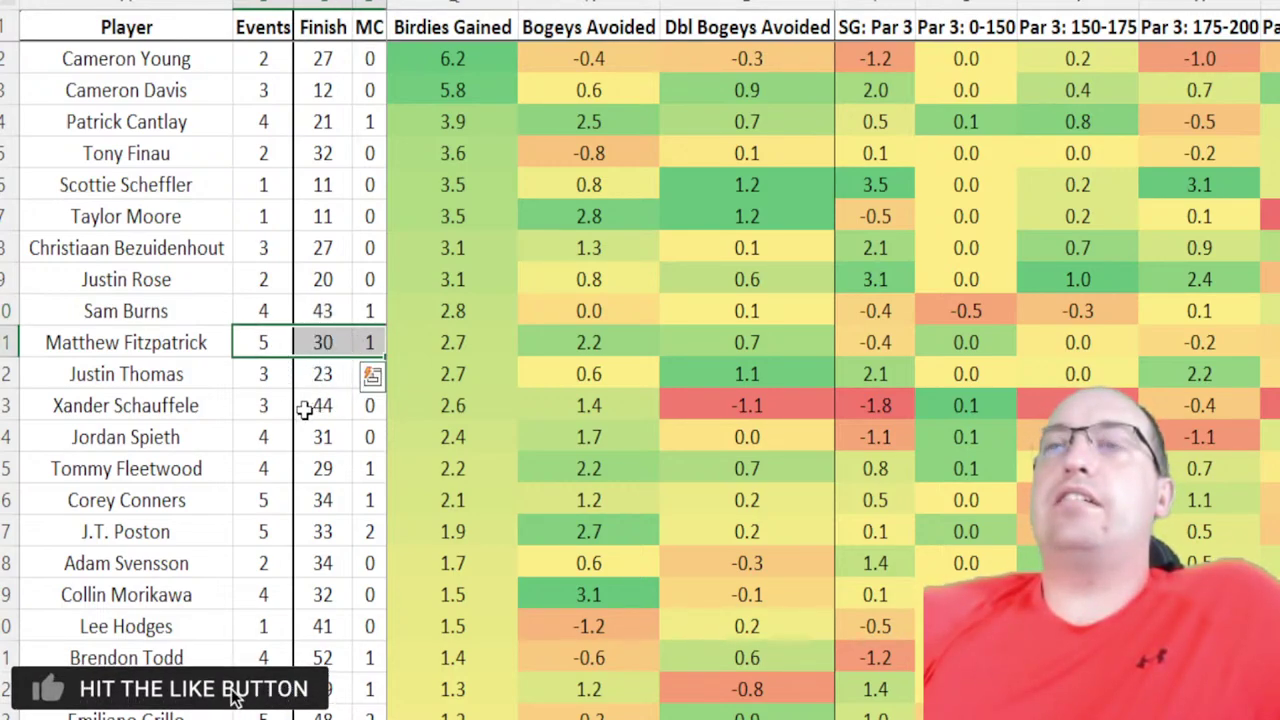
drag(263, 427, 358, 437)
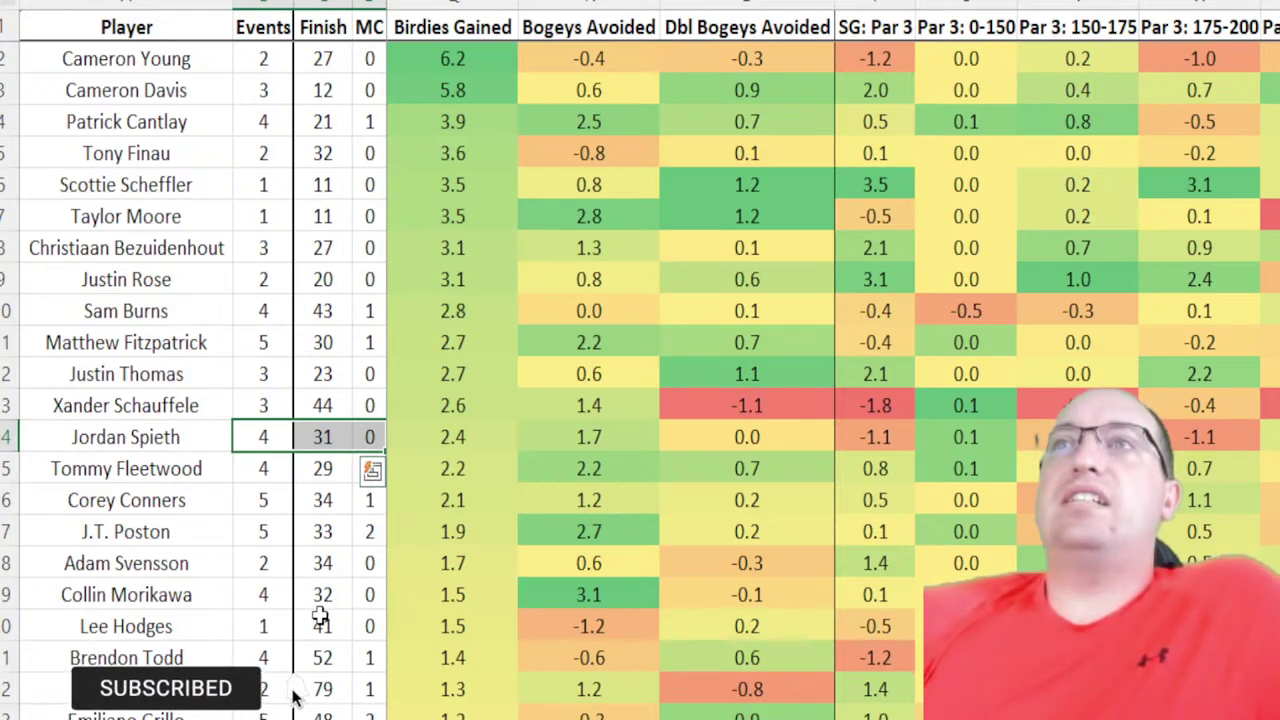
- Sort the whole player stats table by SG: Par 4 from largest to smallest and go to the top of that column
scroll(295, 695, right, 6)
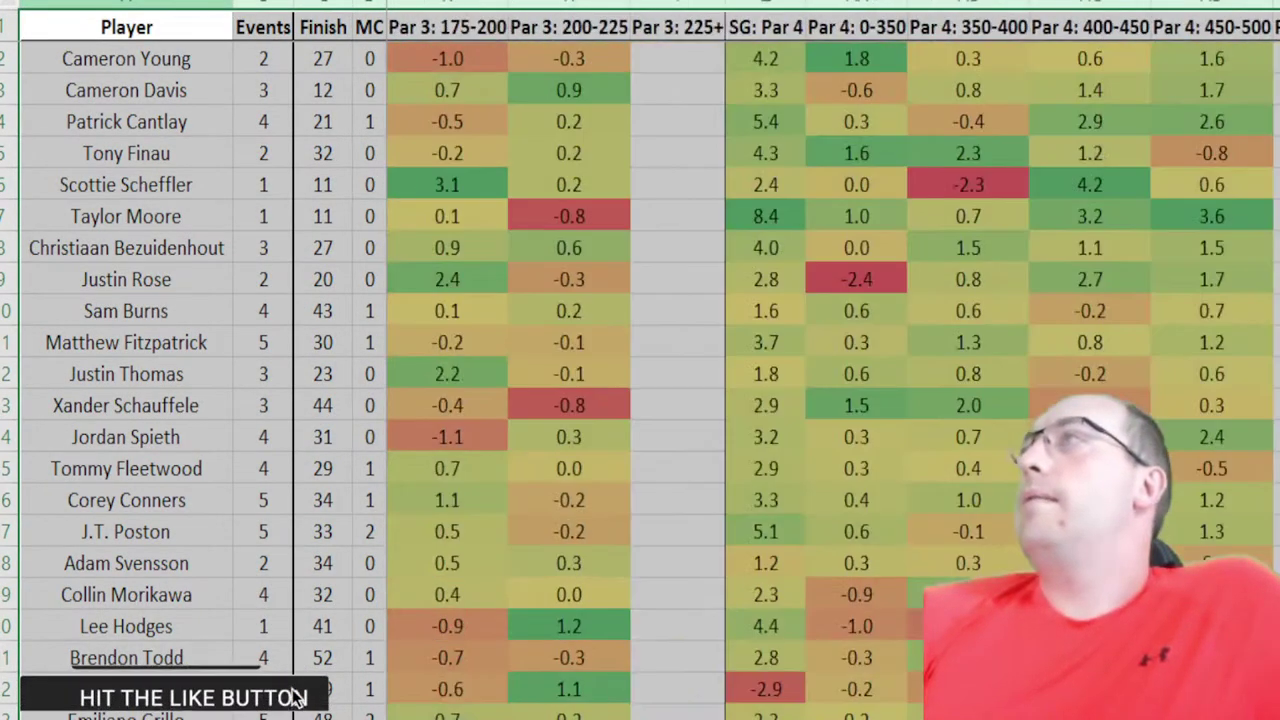
scroll(295, 695, right, 1)
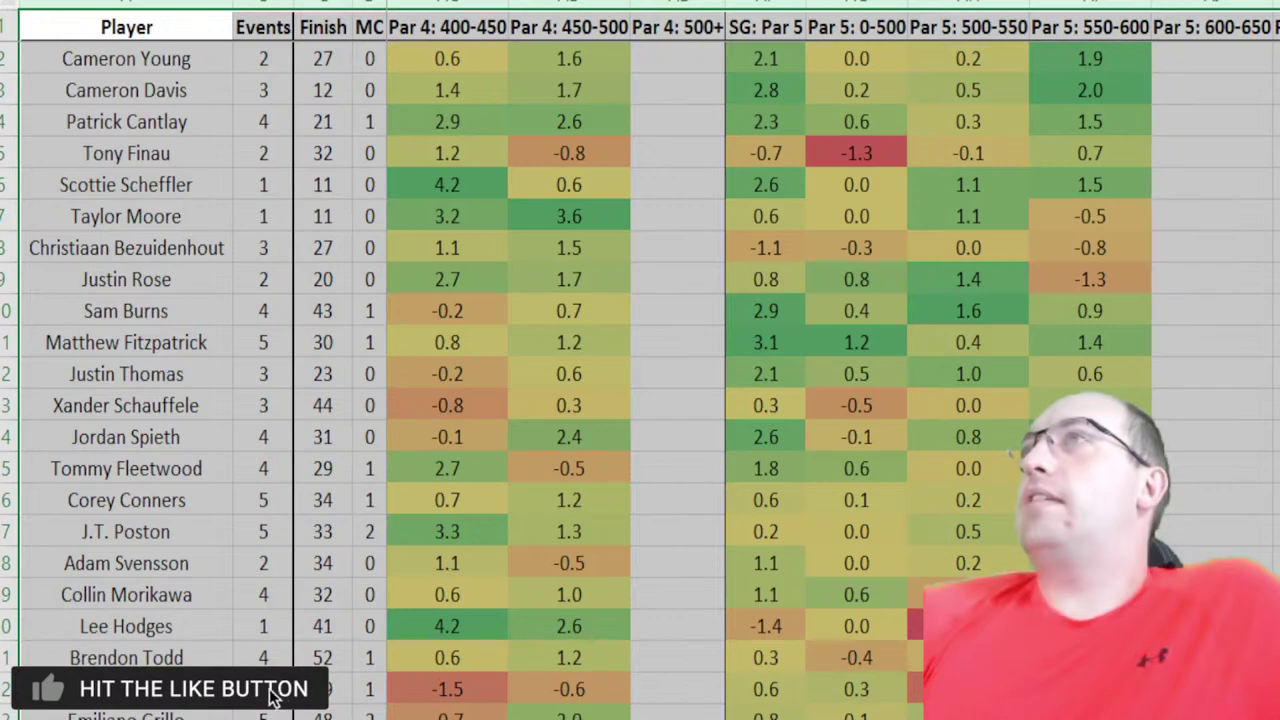
key(alt+Down)
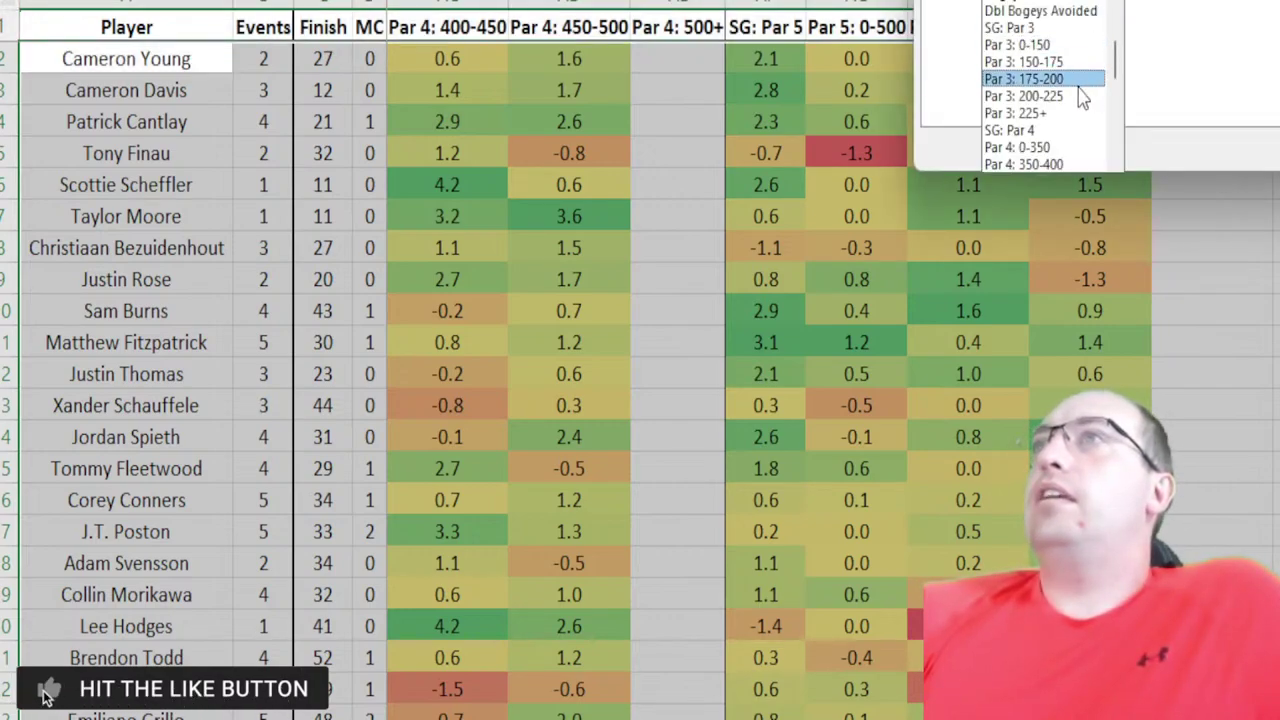
scroll(1058, 100, down, 1)
click(1058, 96)
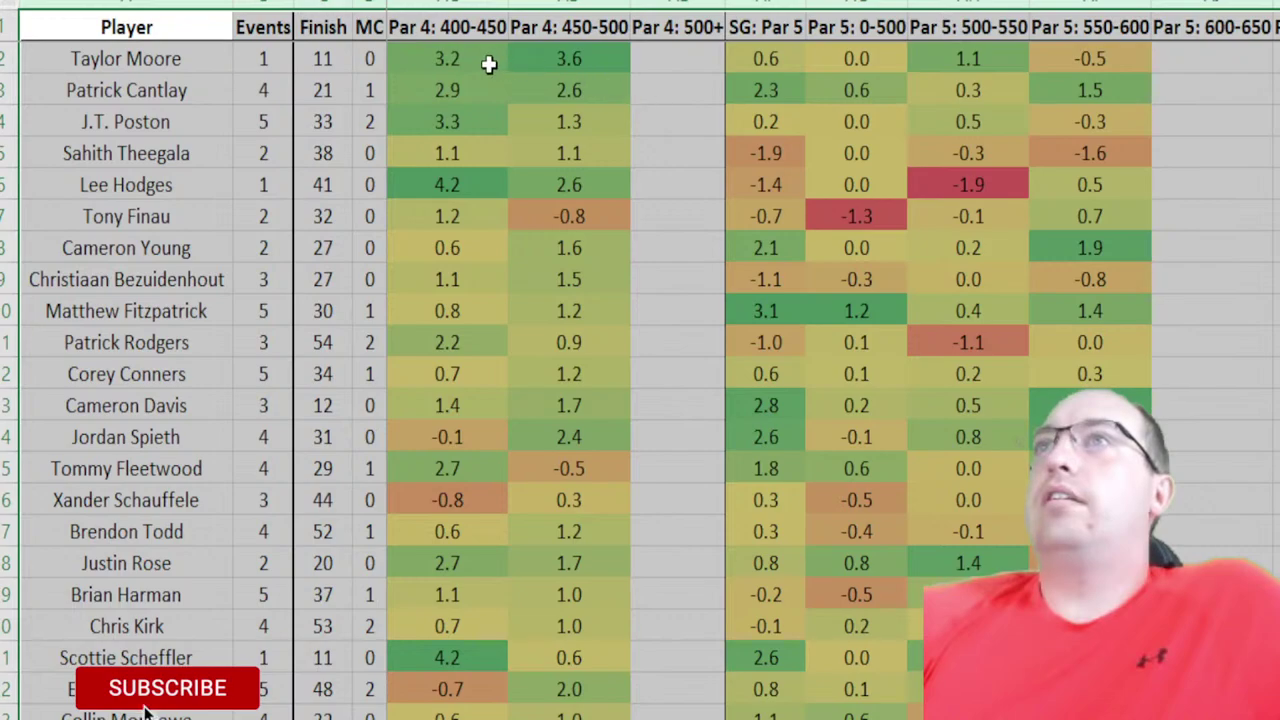
key(ctrl+Home)
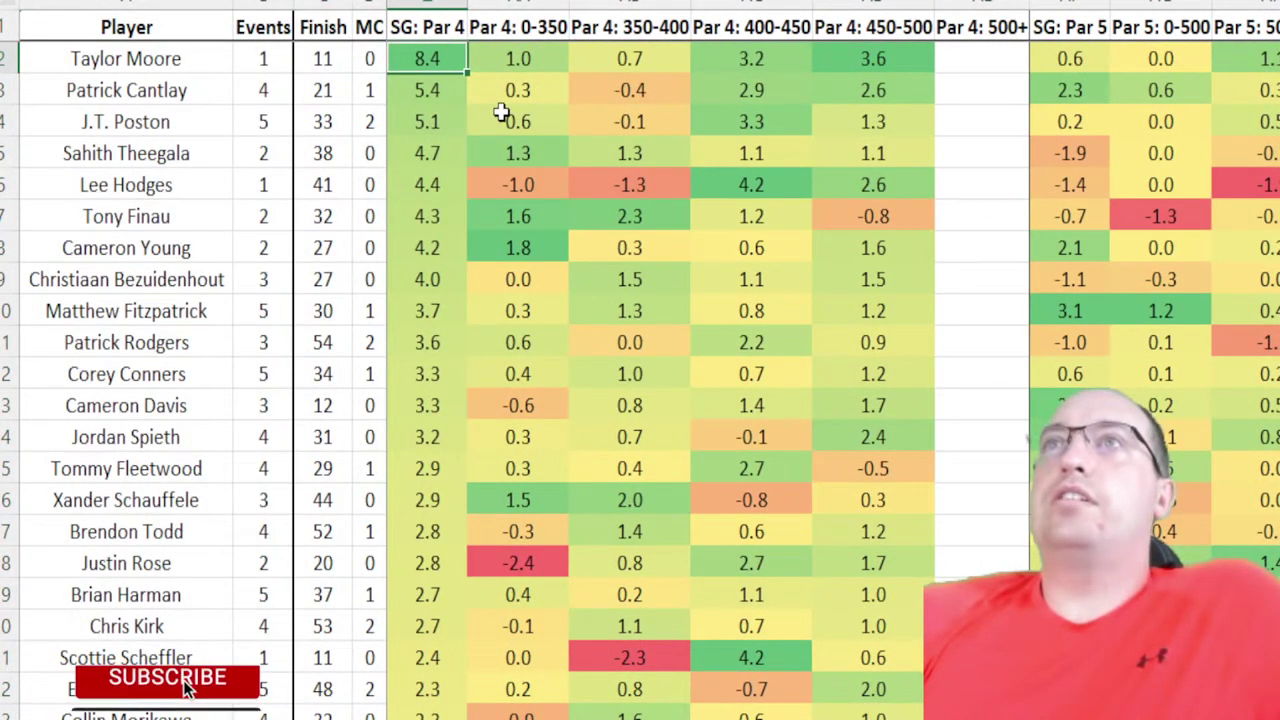
- Highlight the Events, Finish and MC figures of the SG: Par 4 leaders, from Taylor Moore down to Matthew Fitzpatrick
drag(265, 58, 353, 62)
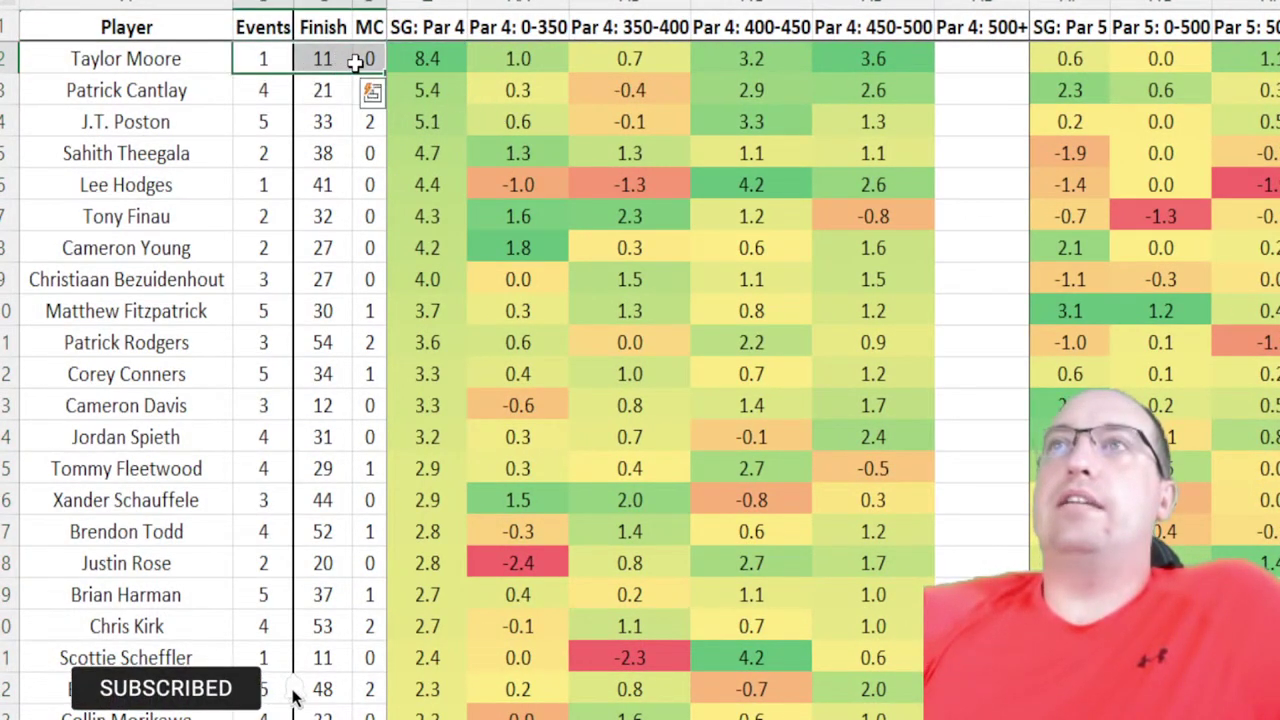
drag(277, 92, 357, 91)
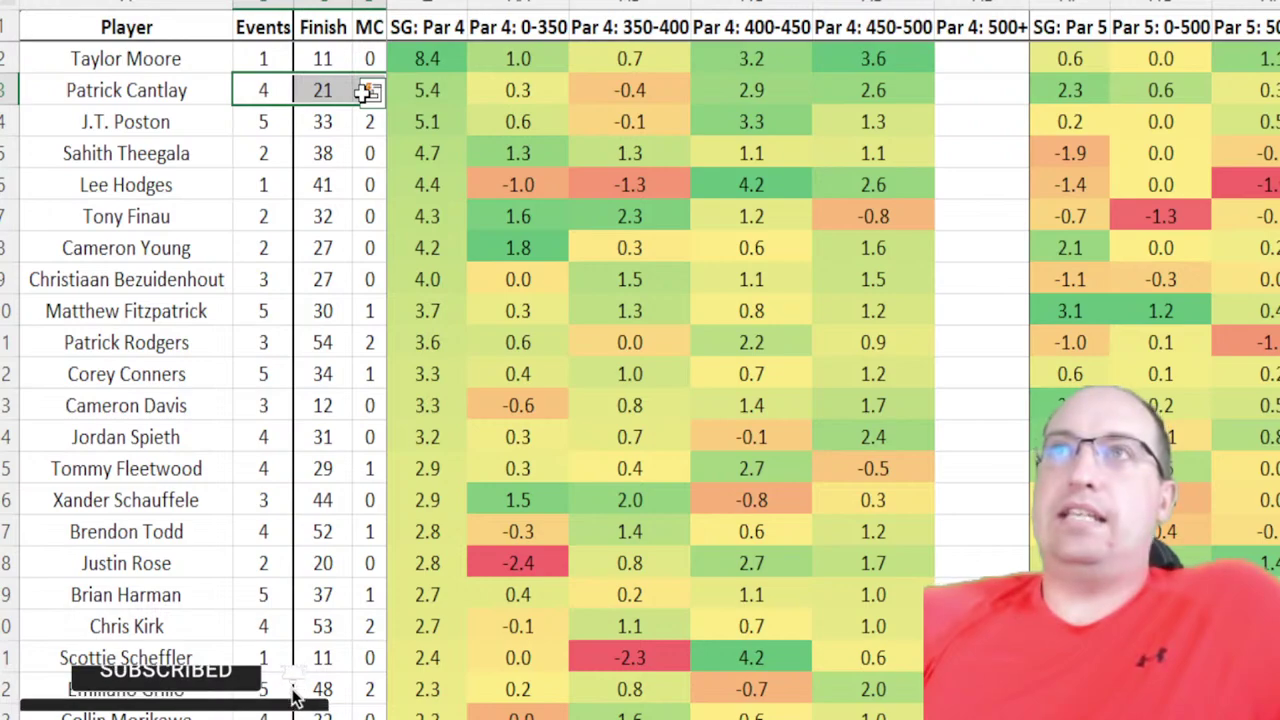
drag(275, 152, 345, 152)
drag(251, 121, 370, 118)
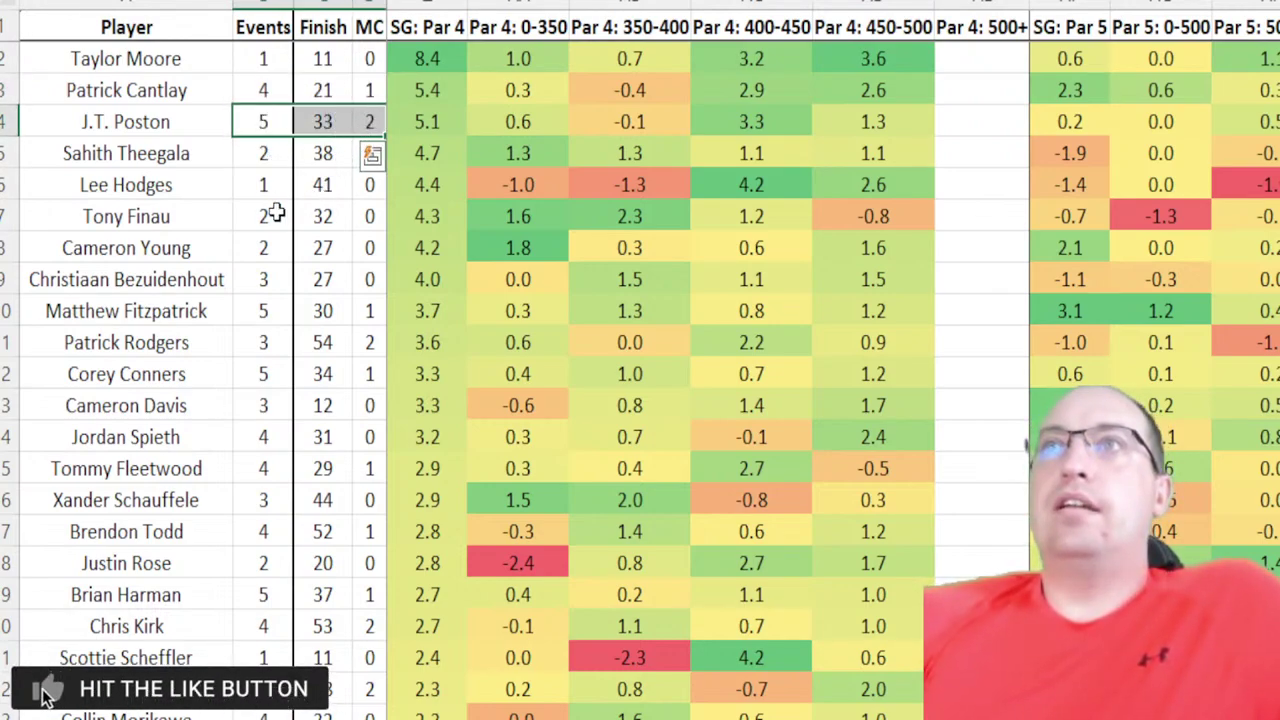
drag(275, 213, 365, 306)
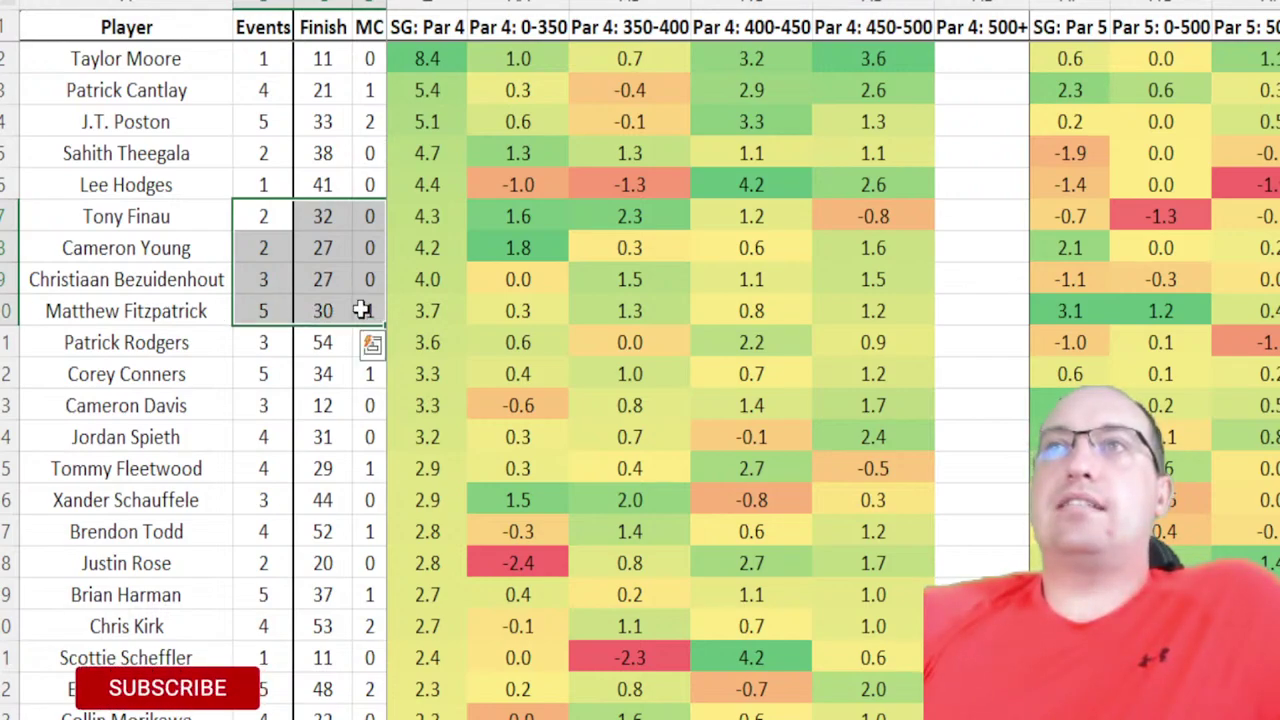
- Highlight the Events and Finish figures of Corey Conners and Xander Schauffele in the SG: Par 4 ranking
drag(250, 378, 338, 380)
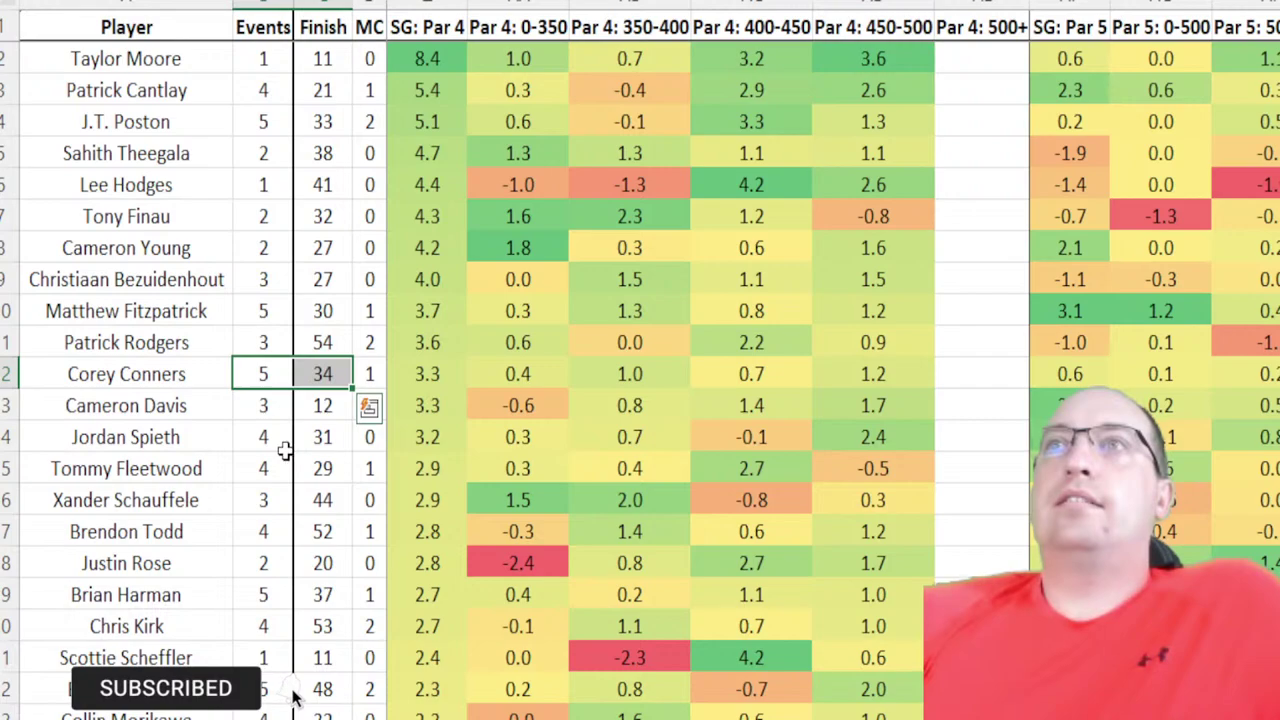
drag(285, 450, 332, 498)
click(332, 498)
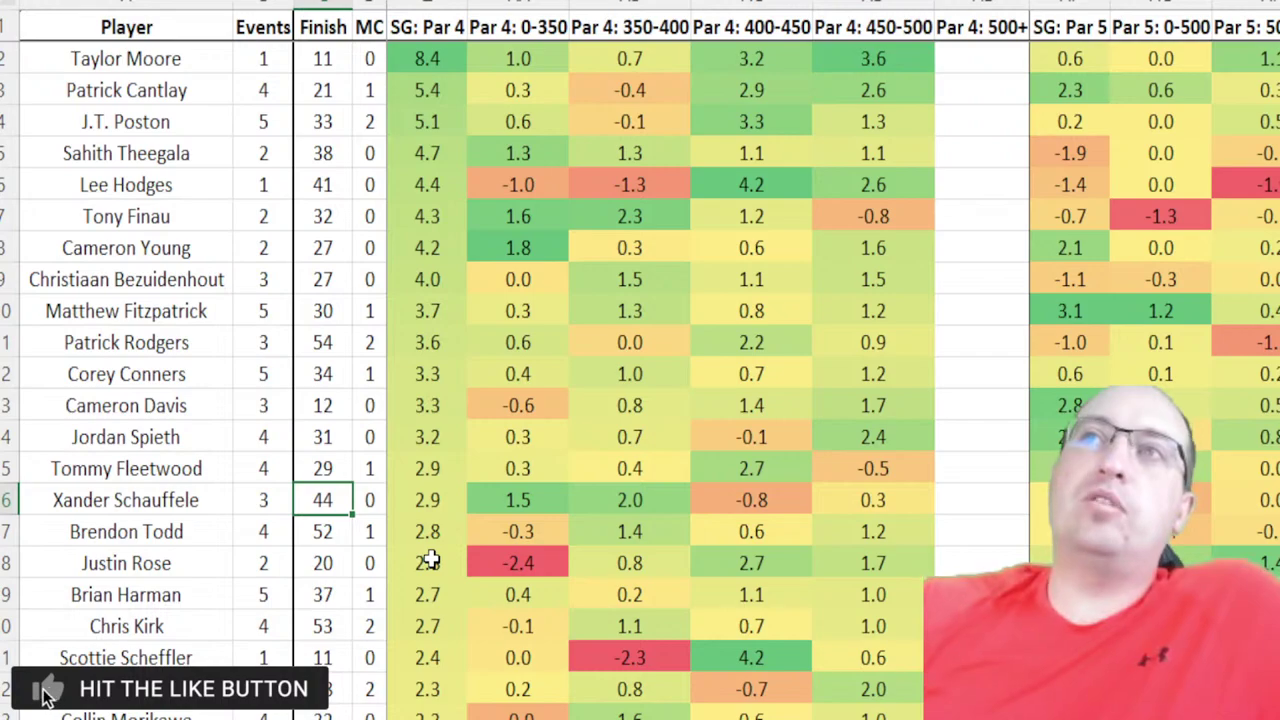
click(263, 505)
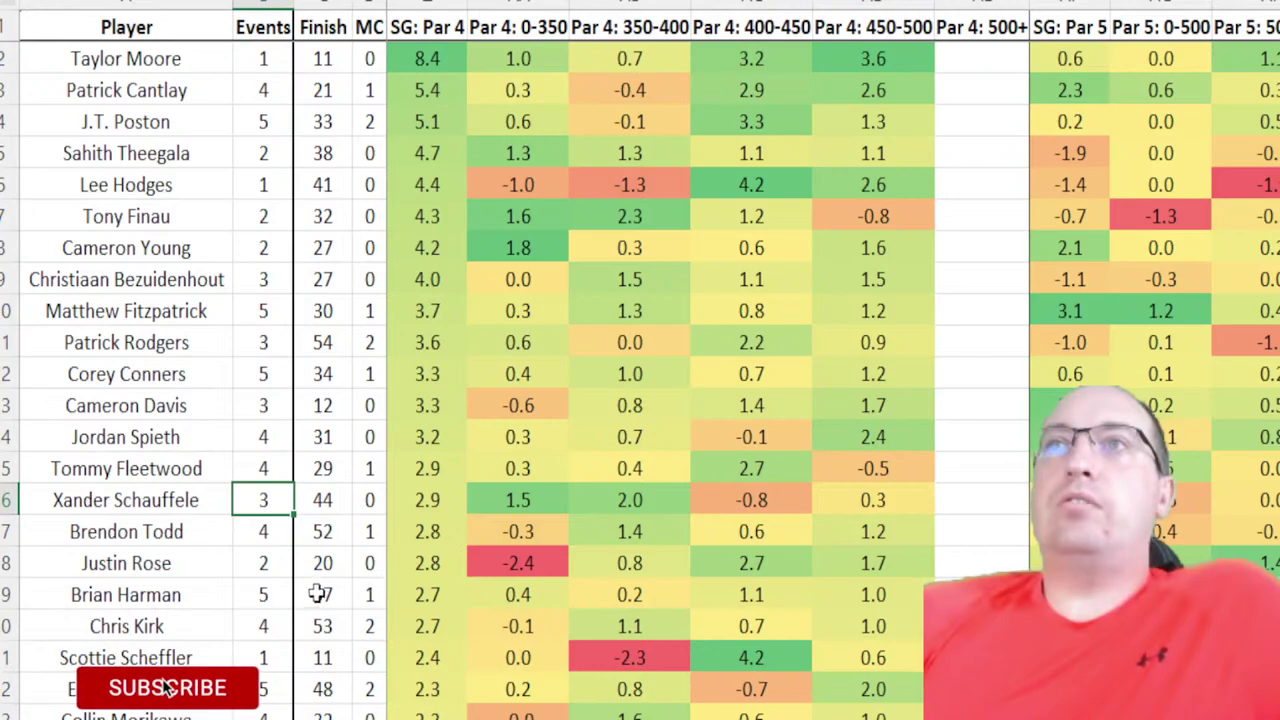
- Sort the whole player stats table by Par 5: 550-600 from largest to smallest and bring that column into view
scroll(288, 694, left, 10)
scroll(291, 695, right, 8)
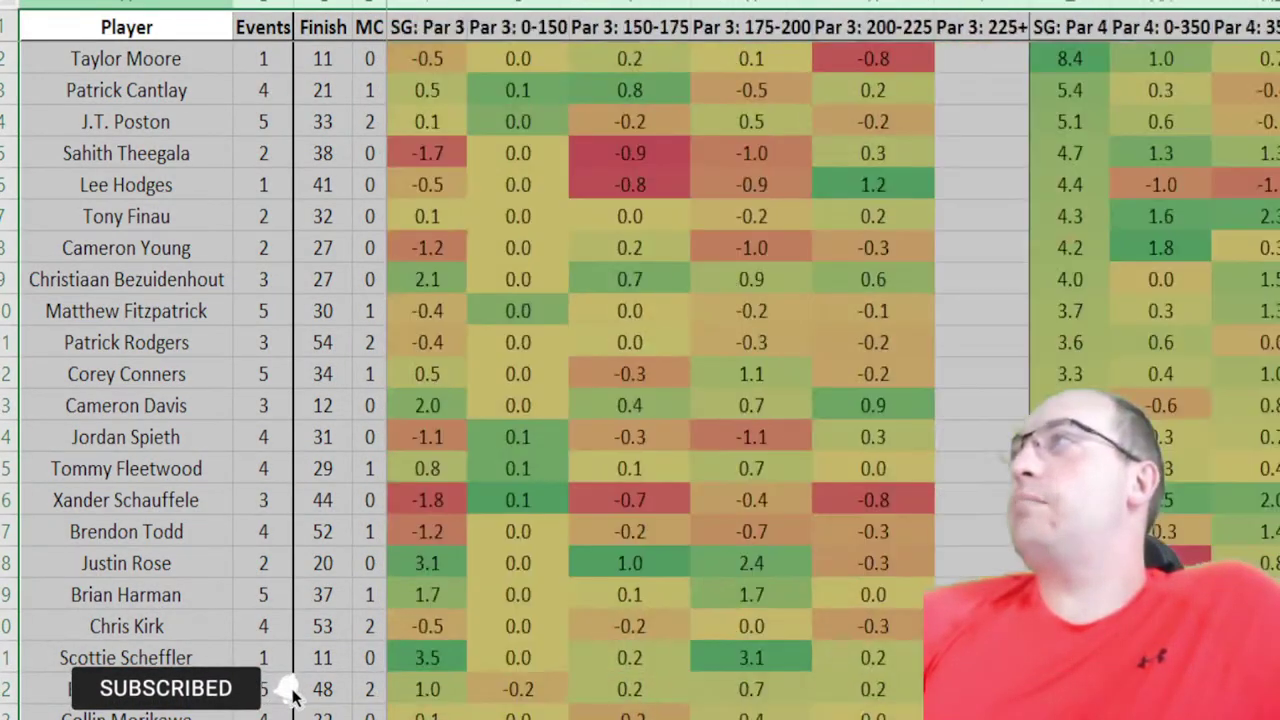
scroll(291, 695, right, 5)
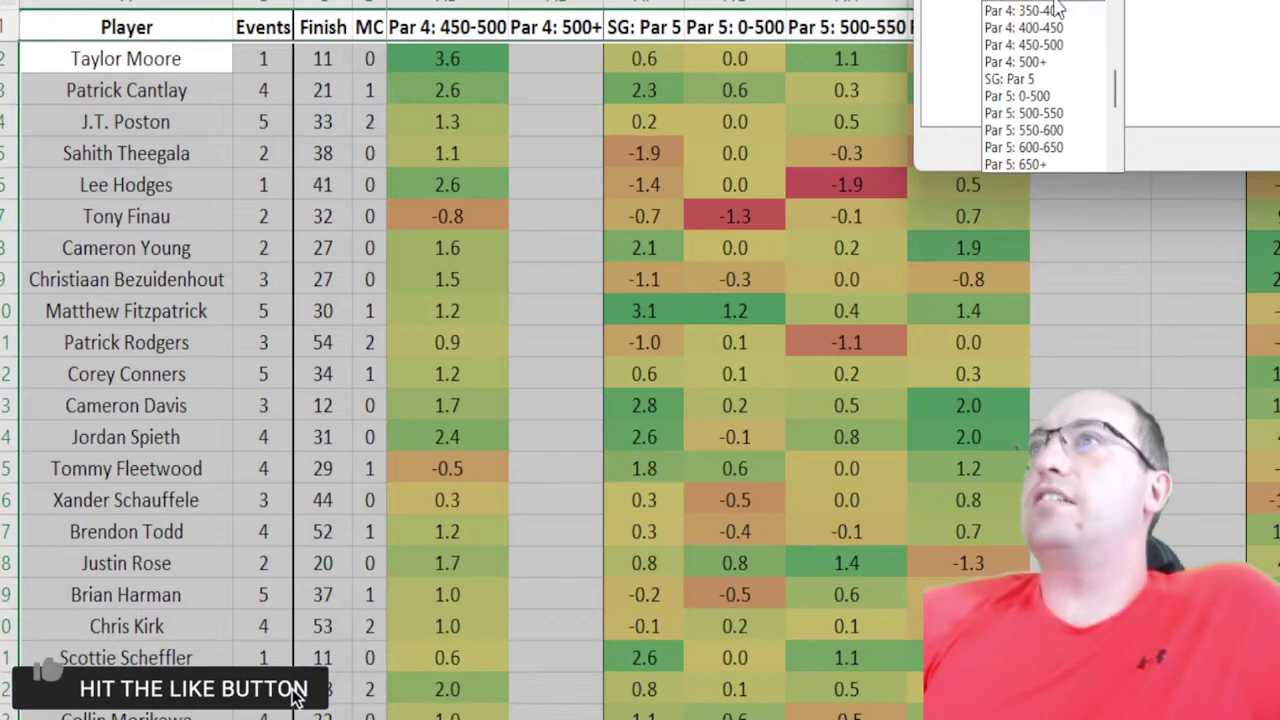
click(1064, 137)
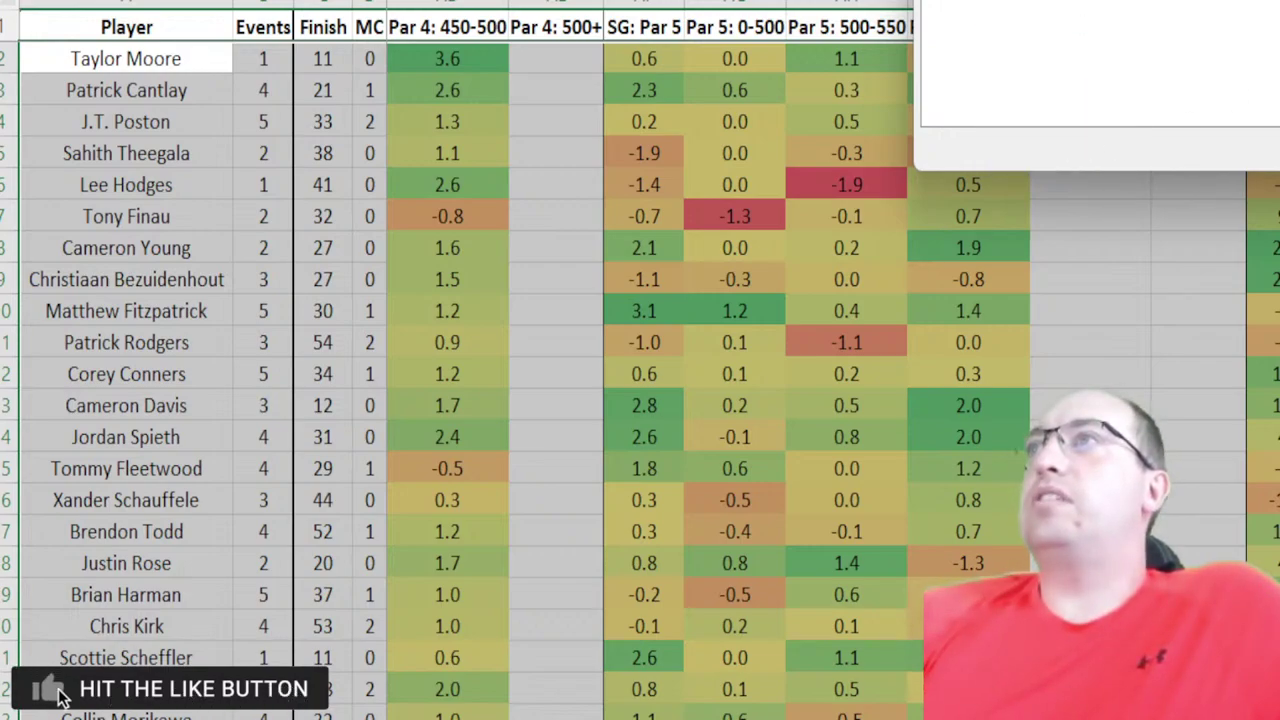
scroll(540, 133, right, 5)
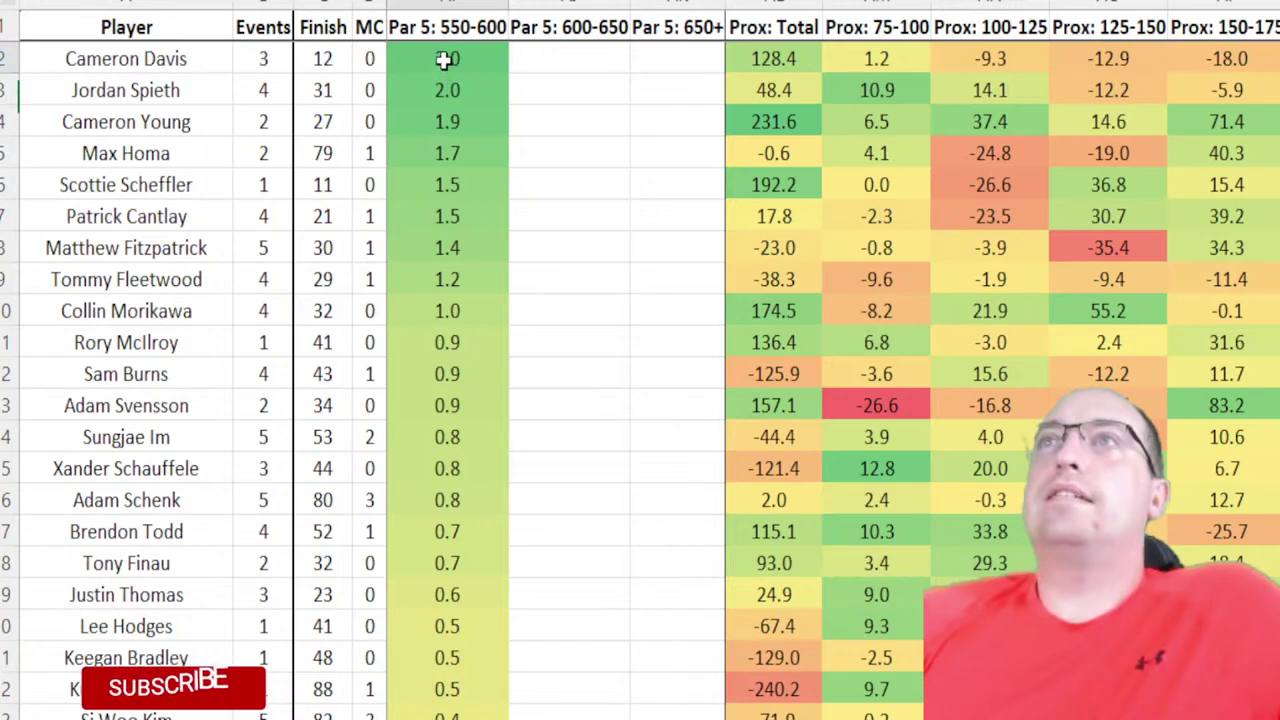
- Go through the Par 5: 550-600 ranking player by player, from Cameron Davis down to Justin Thomas
click(445, 58)
key(Down)
key(Down)
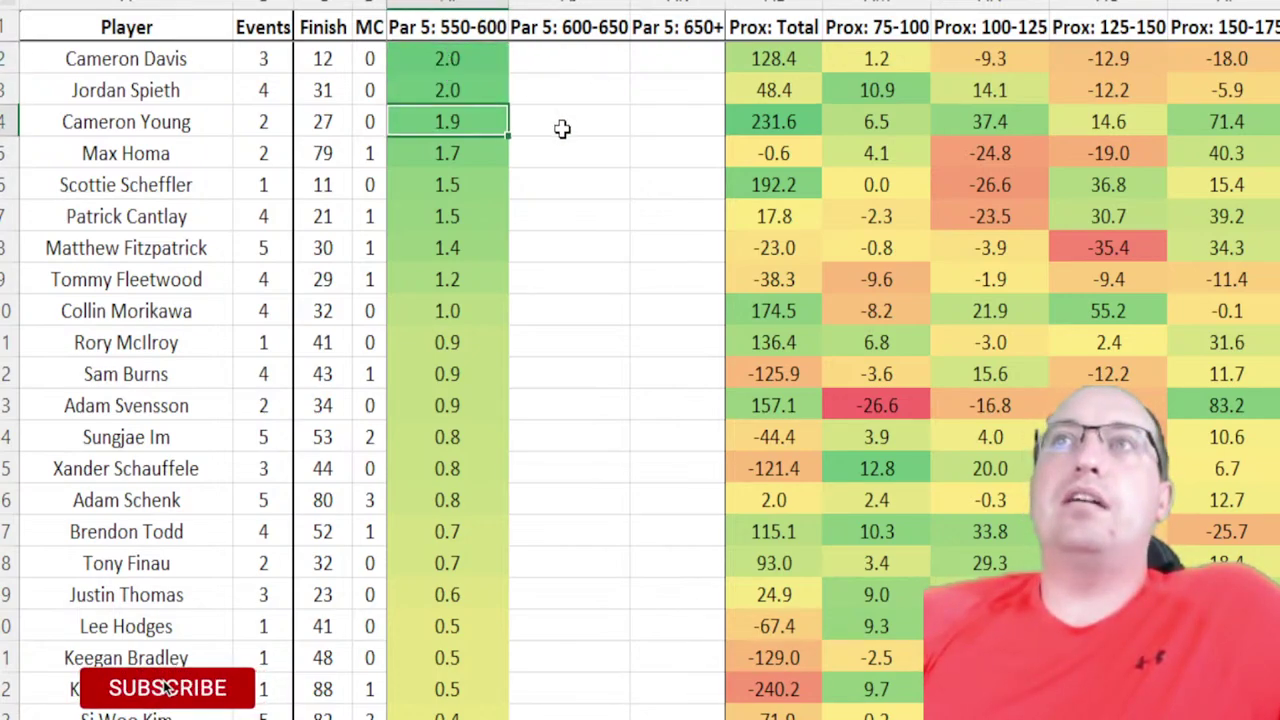
key(Down)
key(Down)
key(Down)
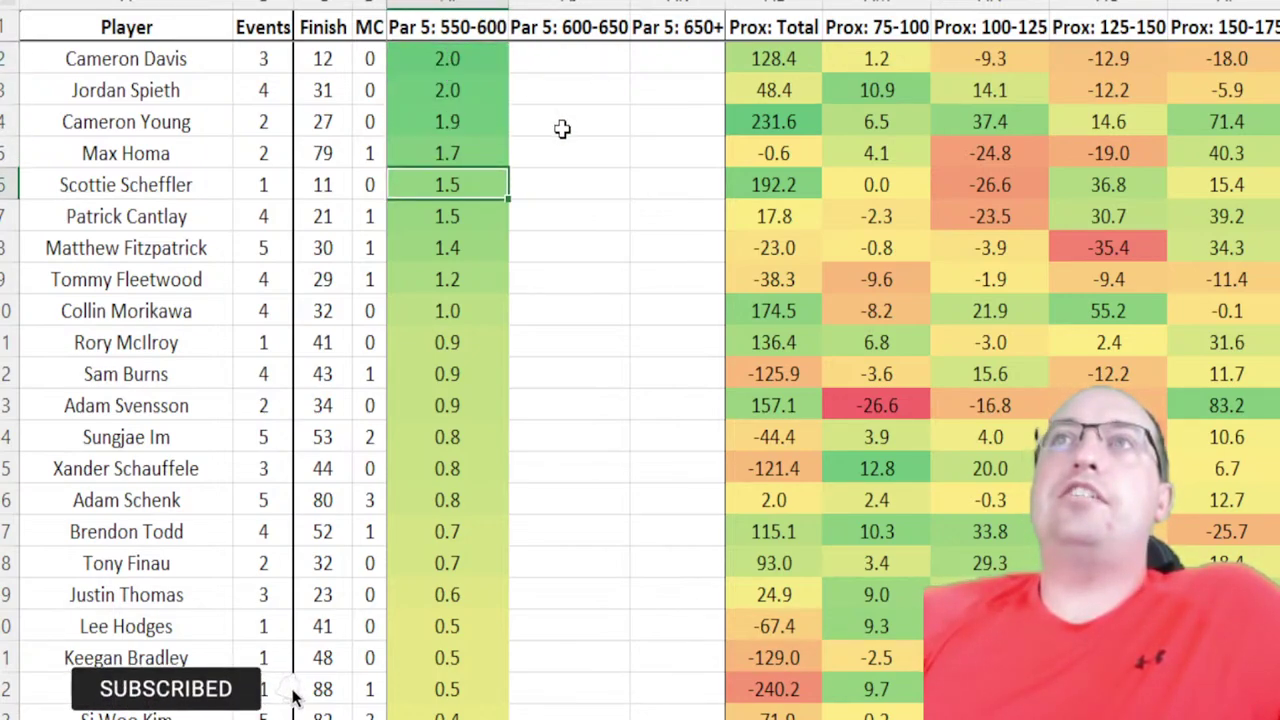
key(Down)
key(Down)
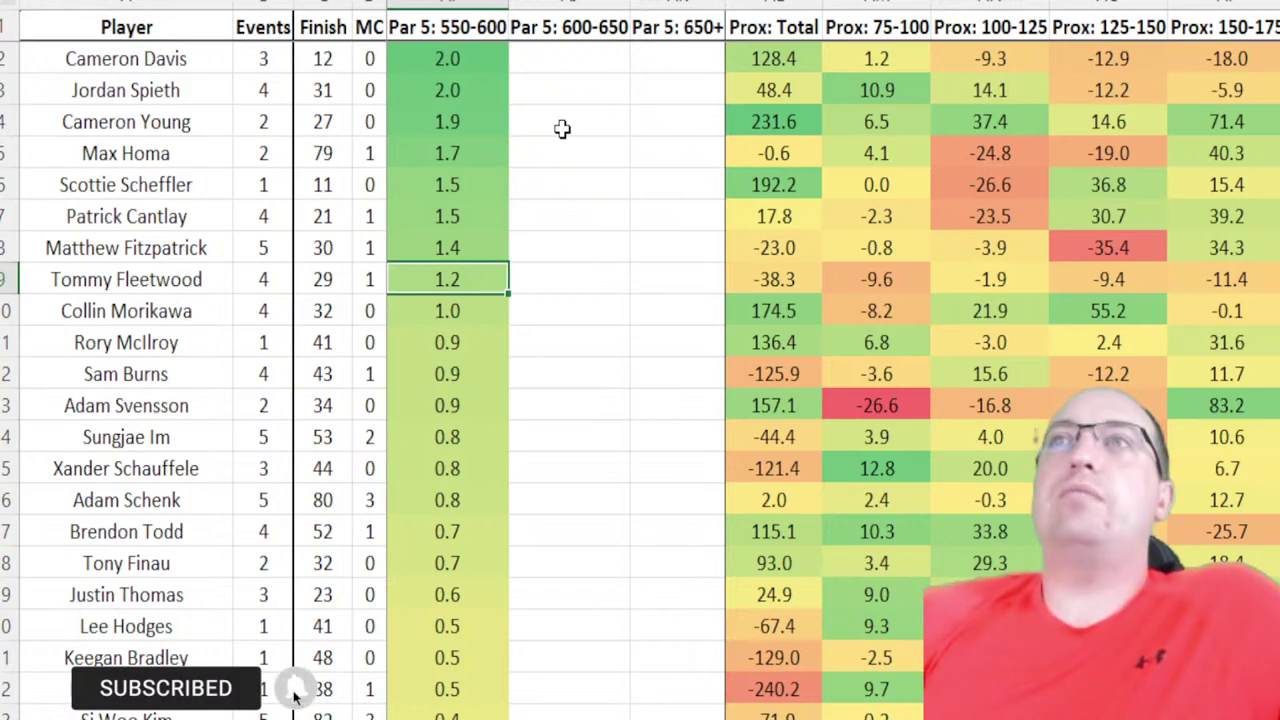
key(Down)
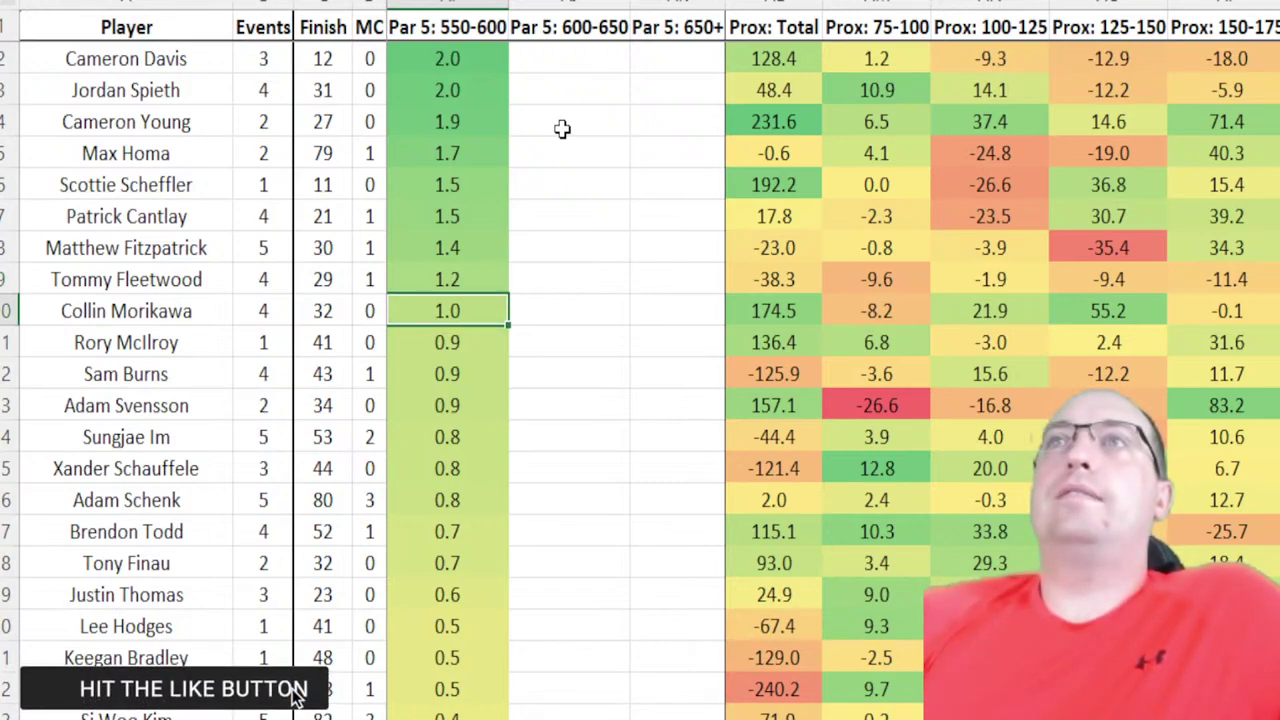
key(Down)
key(Down)
key(Down)
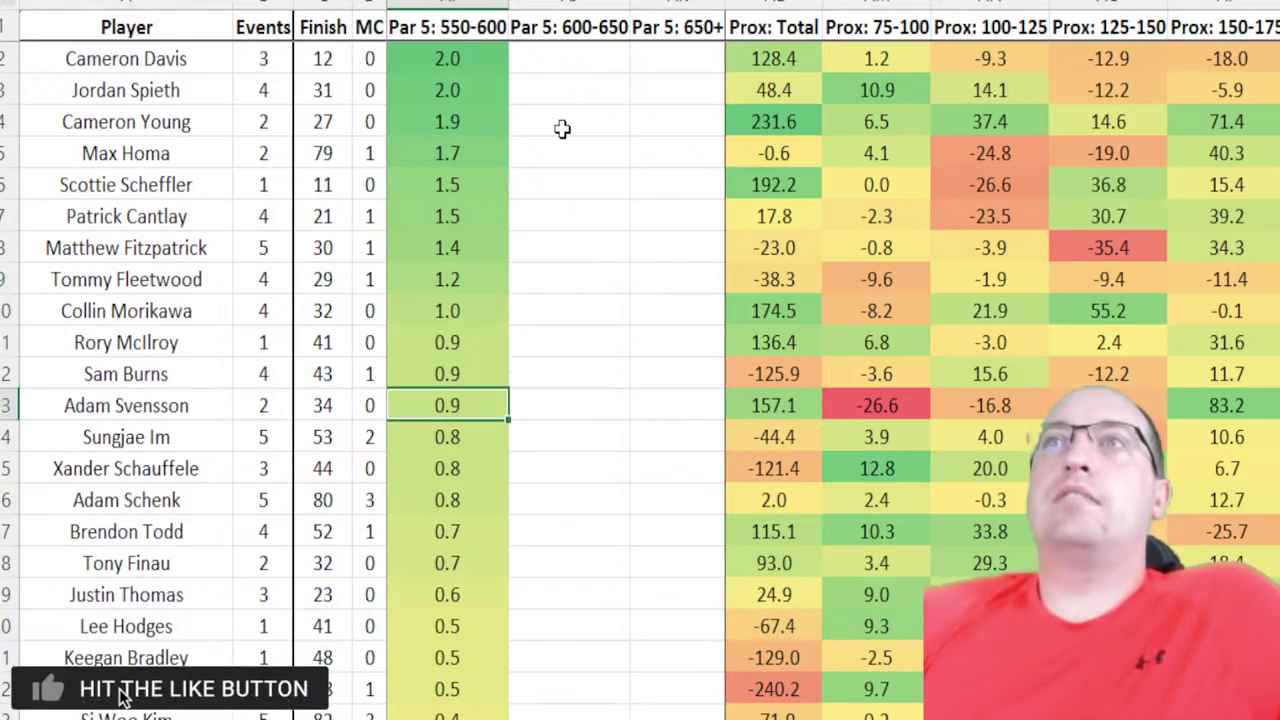
key(Down)
key(Down)
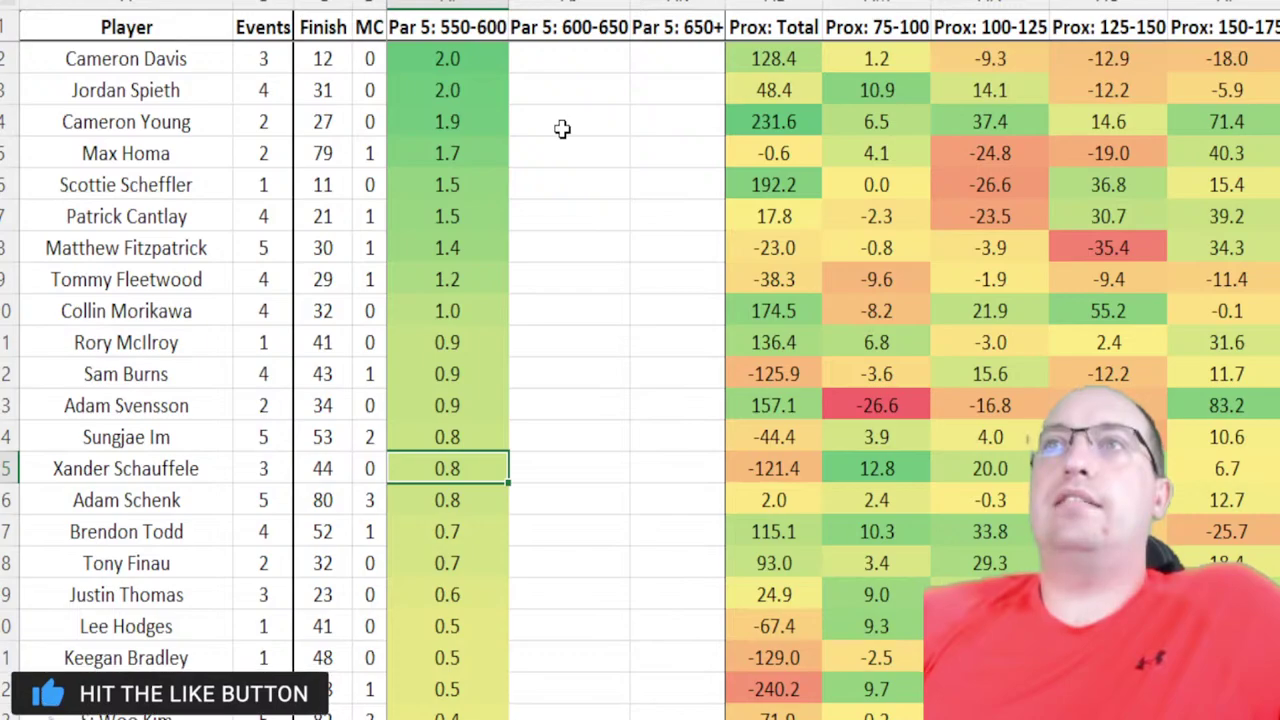
key(Down)
key(Down)
key(Down)
key(Down)
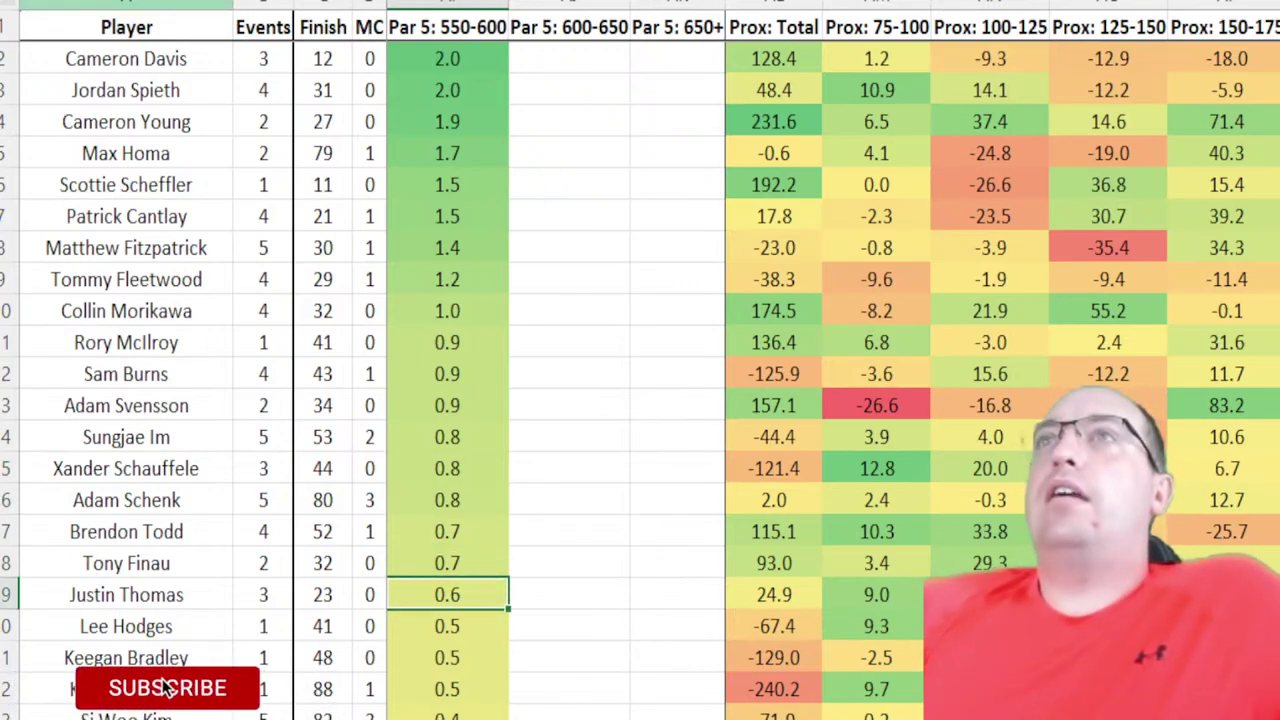
- Sort the whole player stats table by Finish from smallest to largest and clear the table selection
key(Home)
key(Right)
key(Right)
key(Right)
key(Right)
key(Right)
key(Right)
key(Right)
key(Right)
key(Right)
key(Right)
key(Right)
key(Right)
key(Right)
key(Right)
key(Right)
key(Right)
key(Right)
key(Right)
key(Right)
key(Right)
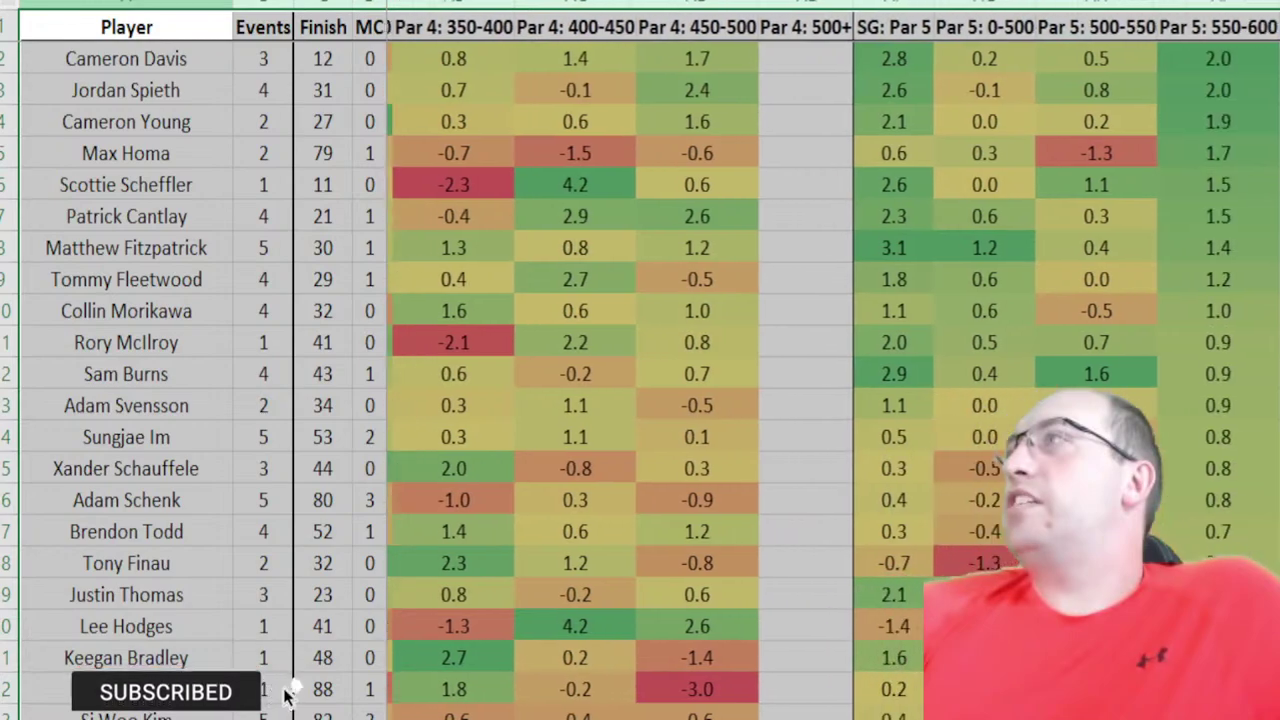
key(Right)
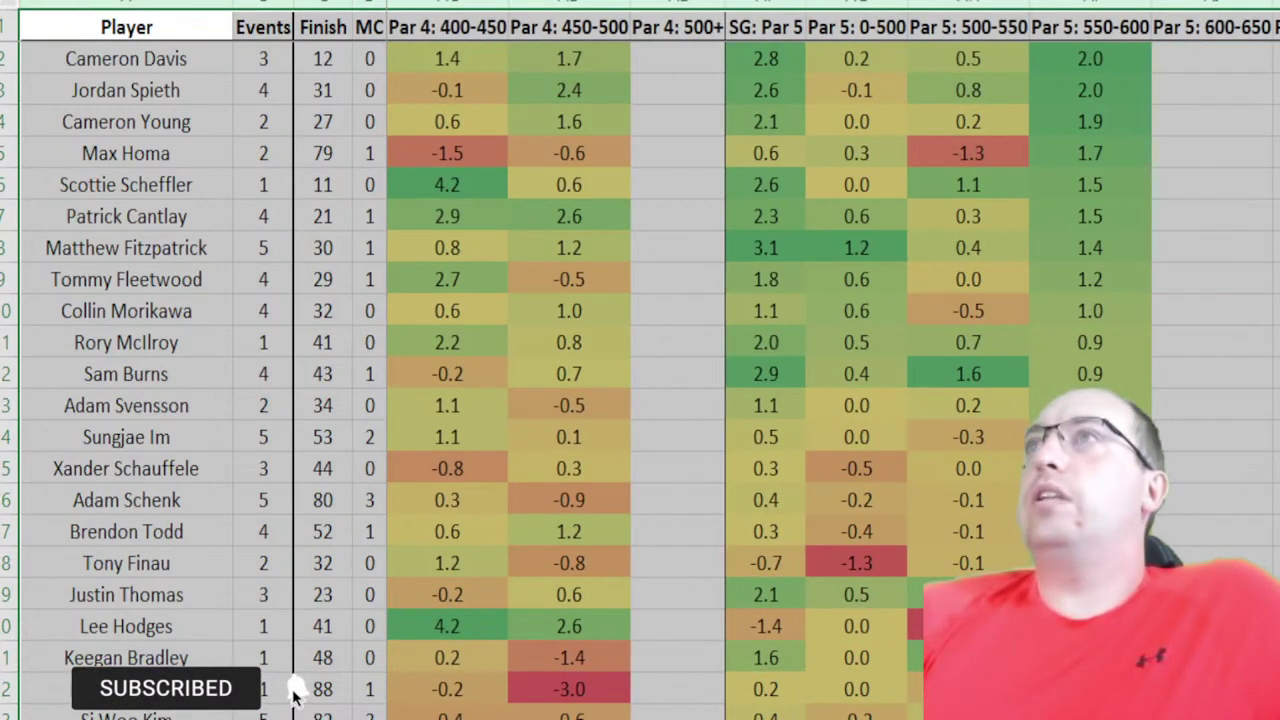
click(1057, 22)
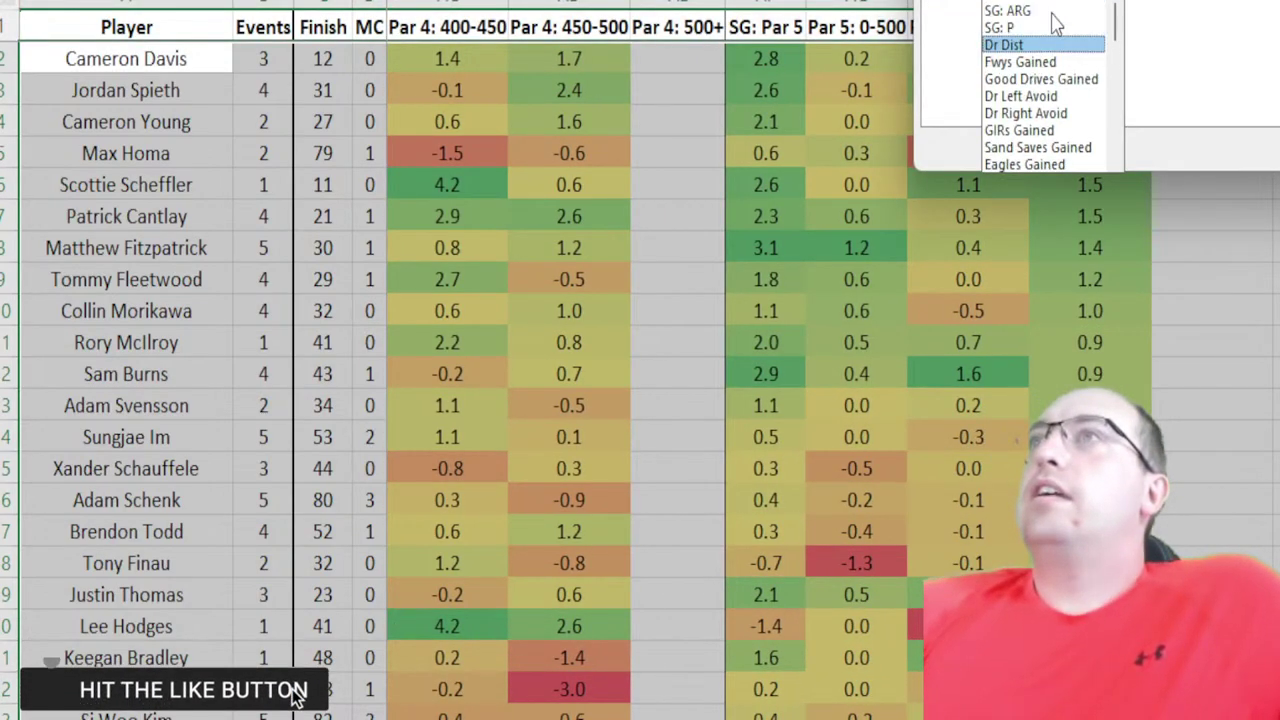
scroll(1046, 12, up, 2)
click(1040, 12)
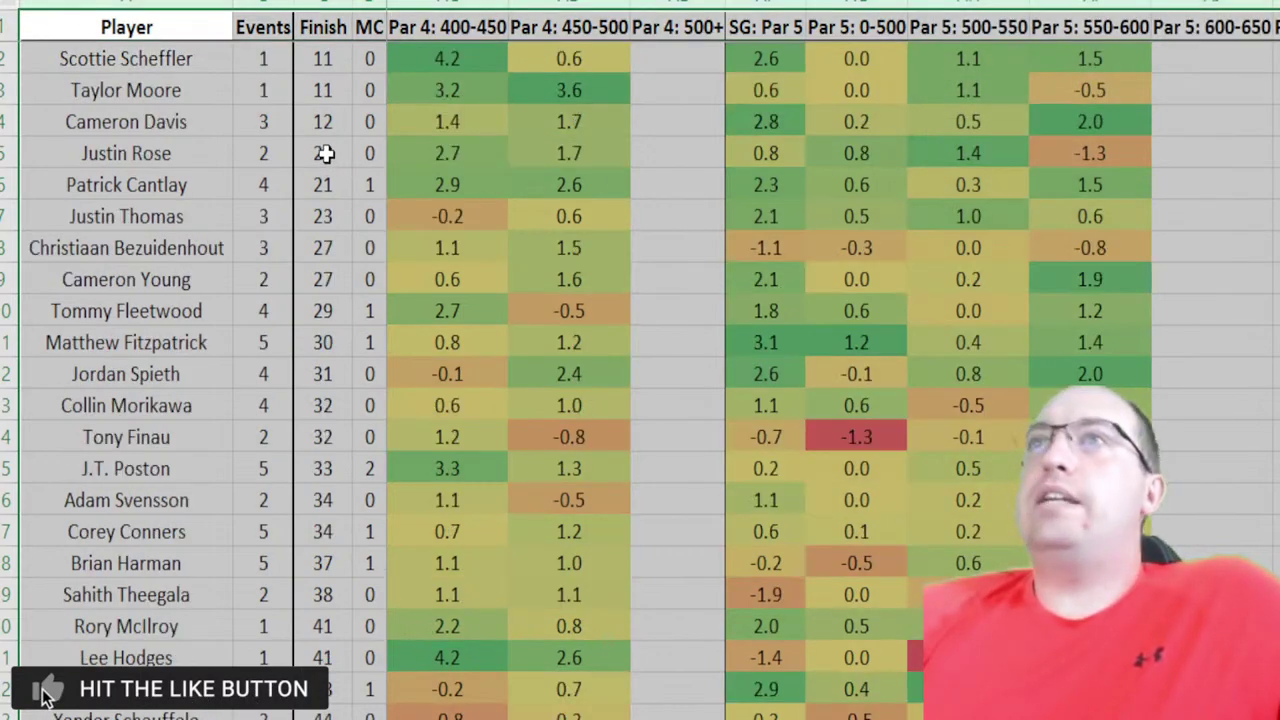
click(360, 85)
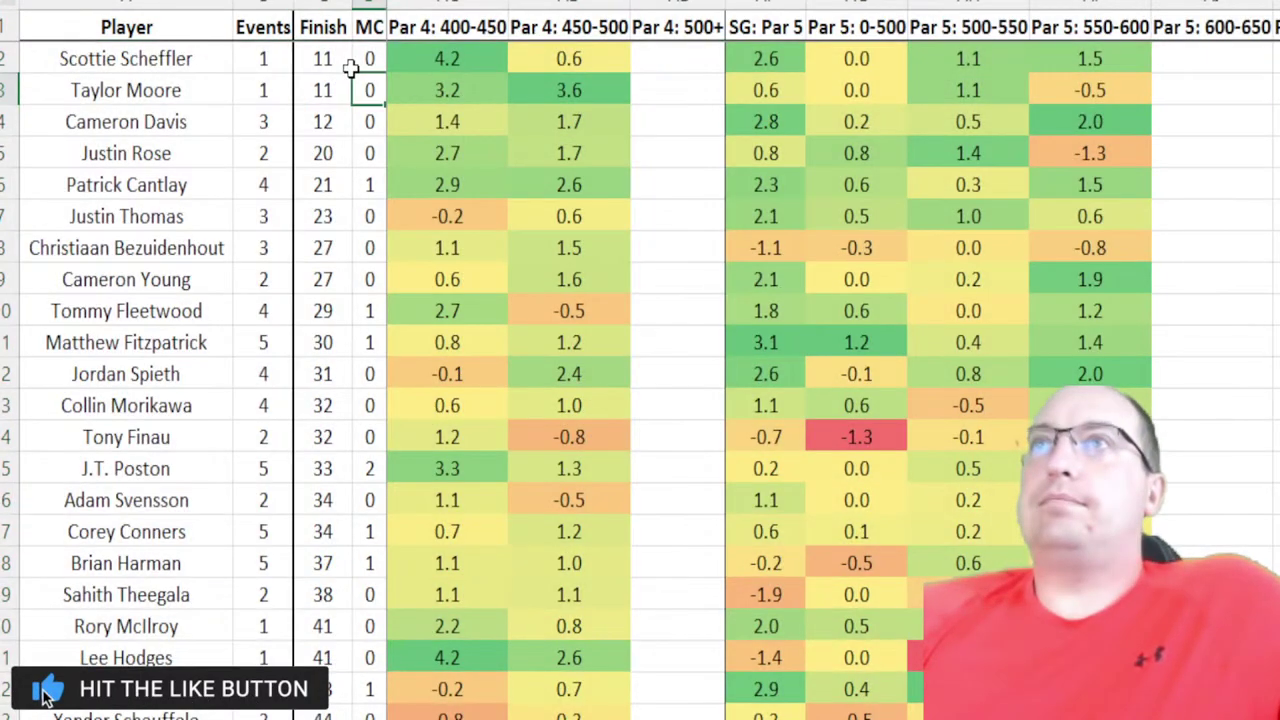
- Switch to the sheet of past RBC Heritage winners' lead-in results and go to its first rows
key(Right)
key(Left)
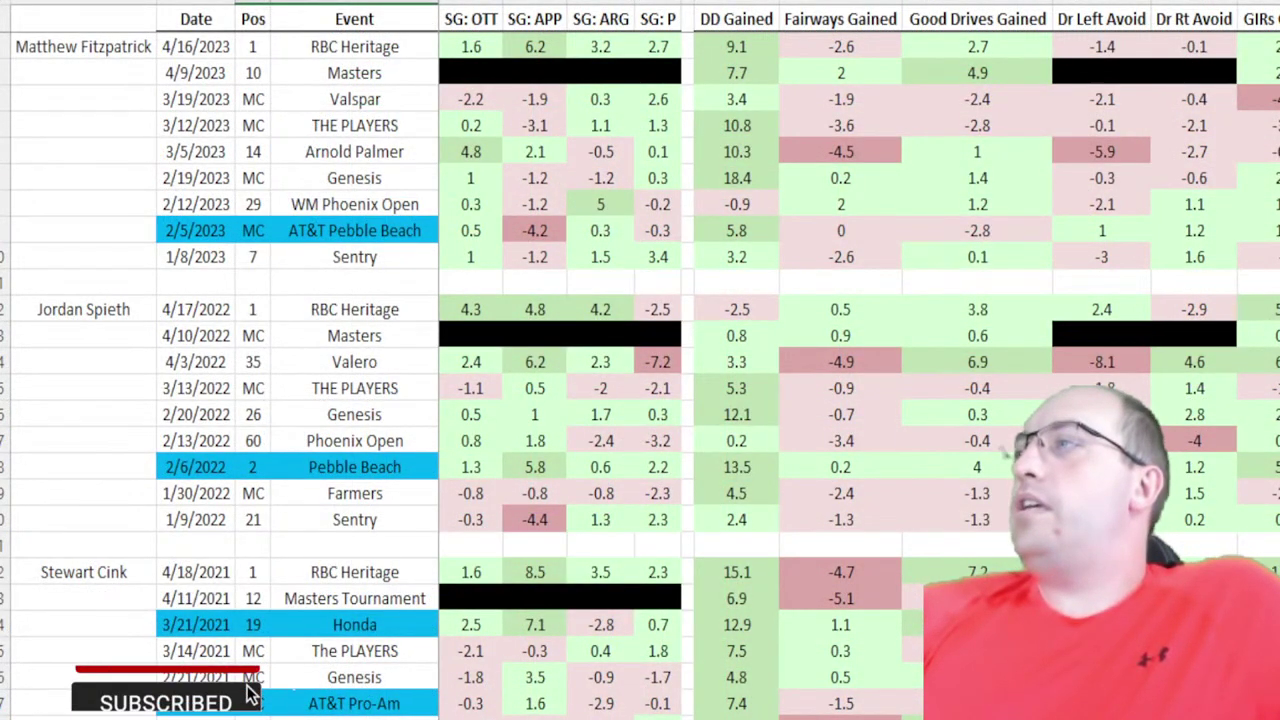
scroll(260, 688, up, 2)
scroll(293, 697, up, 1)
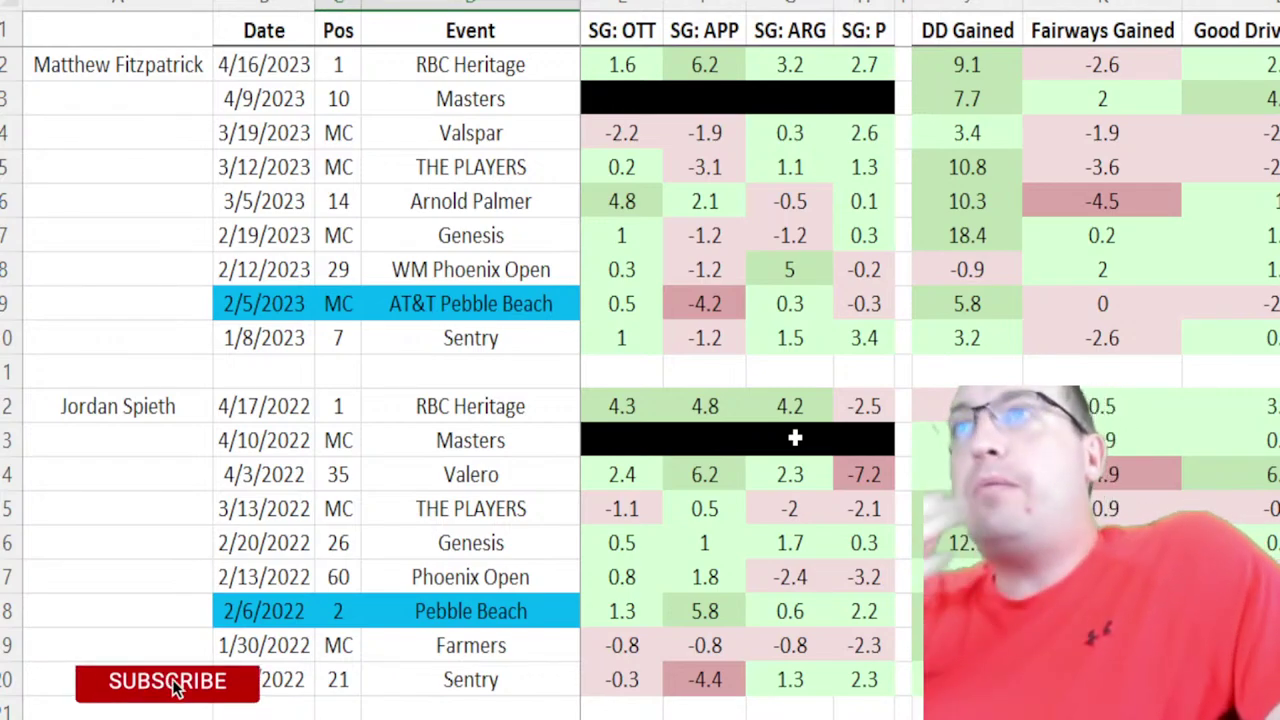
- Highlight the date, position and event of the Pebble Beach starts for Matthew Fitzpatrick (2023) and Jordan Spieth (2022)
drag(260, 300, 455, 297)
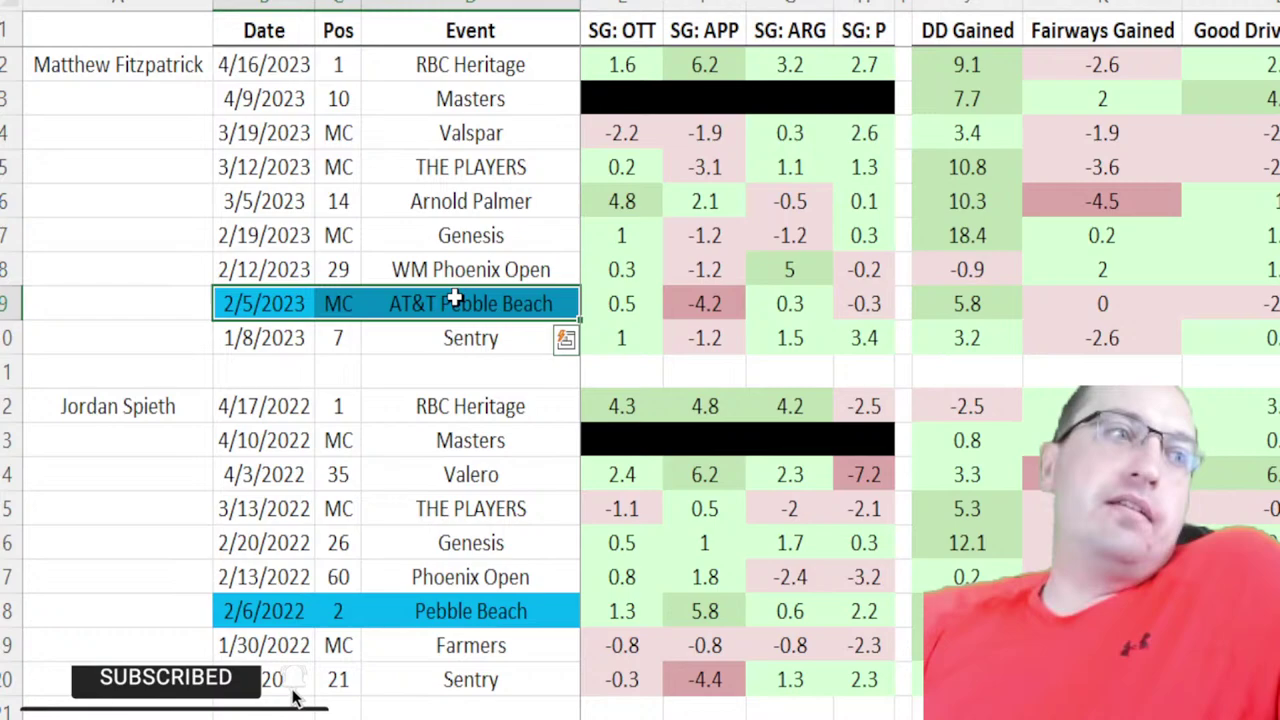
drag(262, 303, 483, 315)
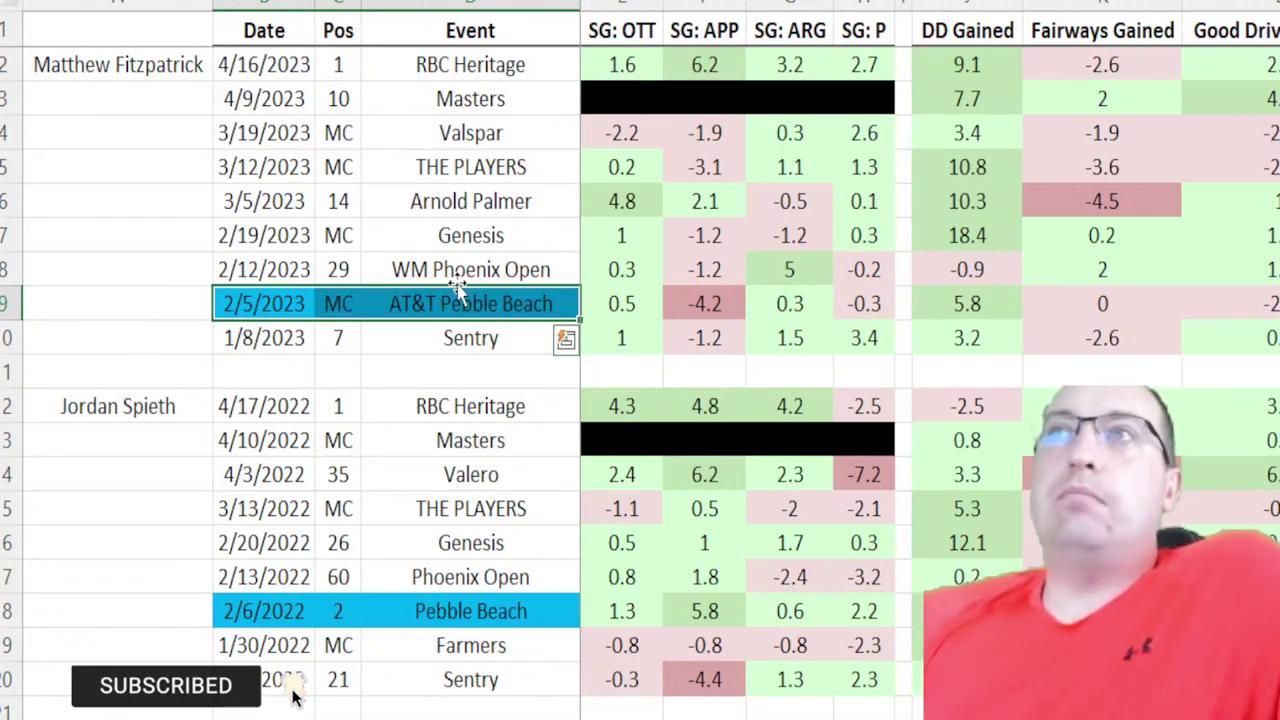
scroll(287, 605, down, 2)
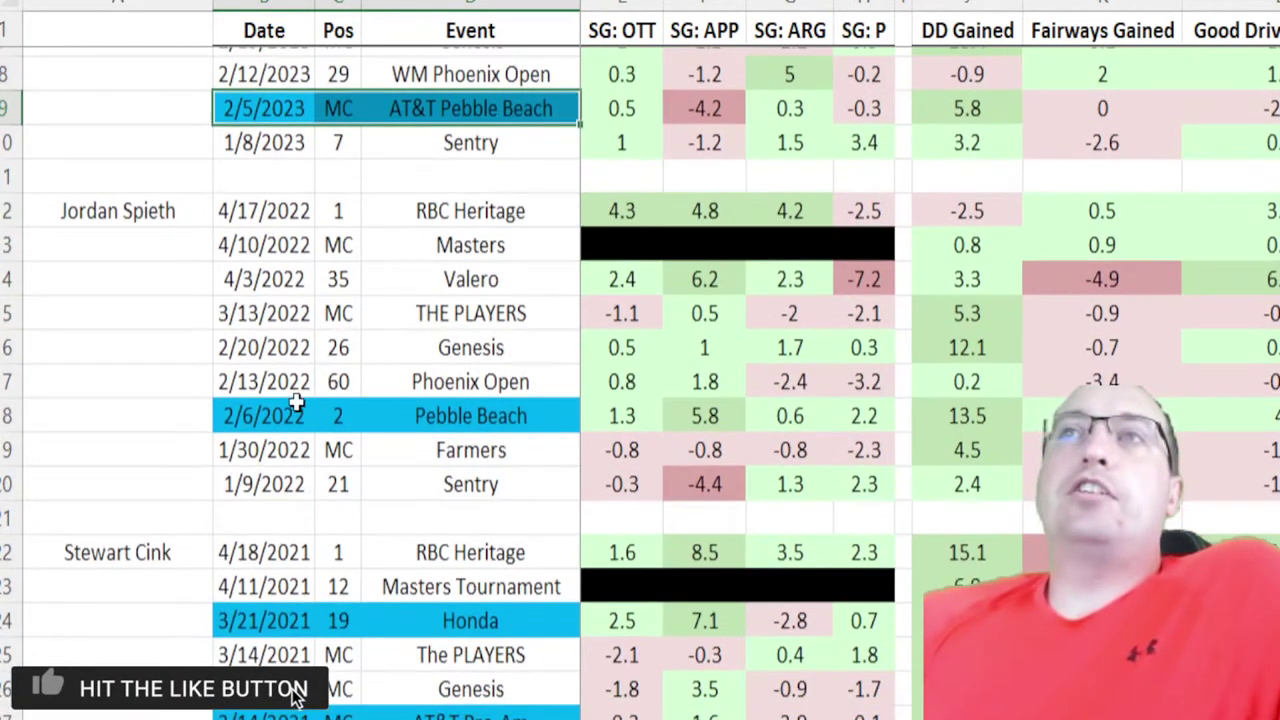
drag(262, 405, 465, 405)
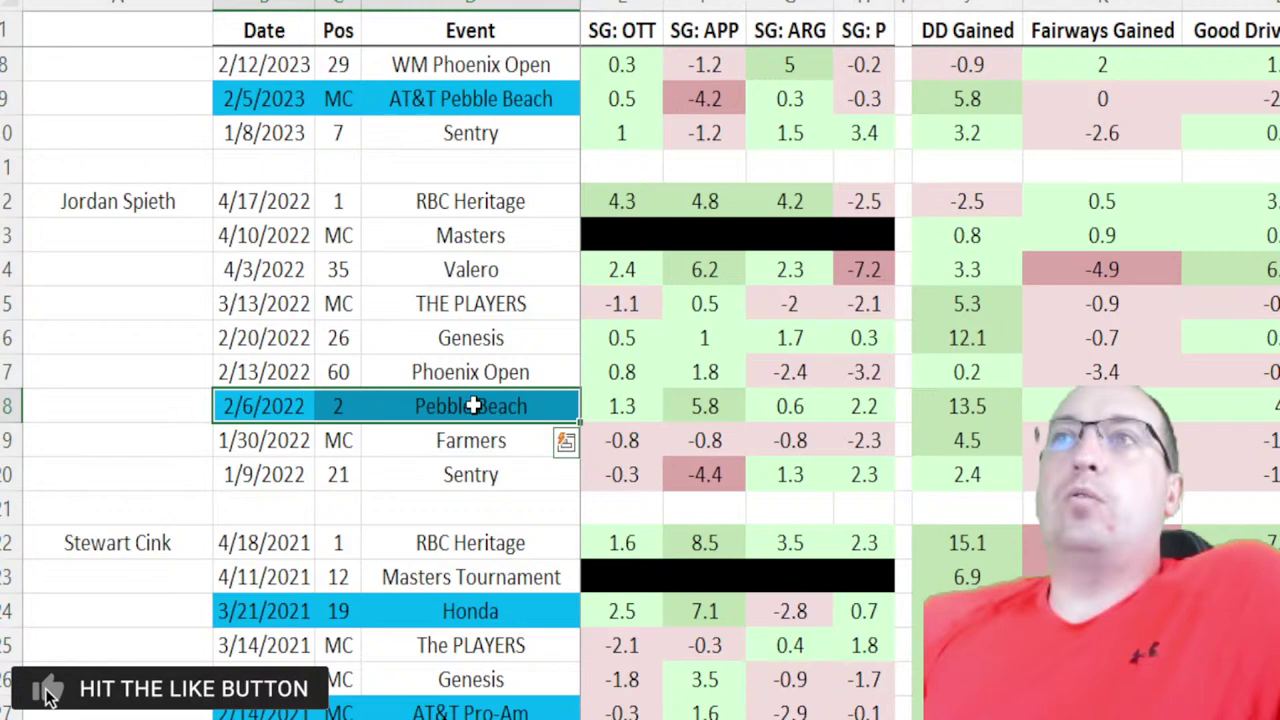
- Highlight the date, position and event of Stewart Cink's 2021 Honda and Sony starts and Webb Simpson's 2020 Sony start
scroll(490, 440, down, 3)
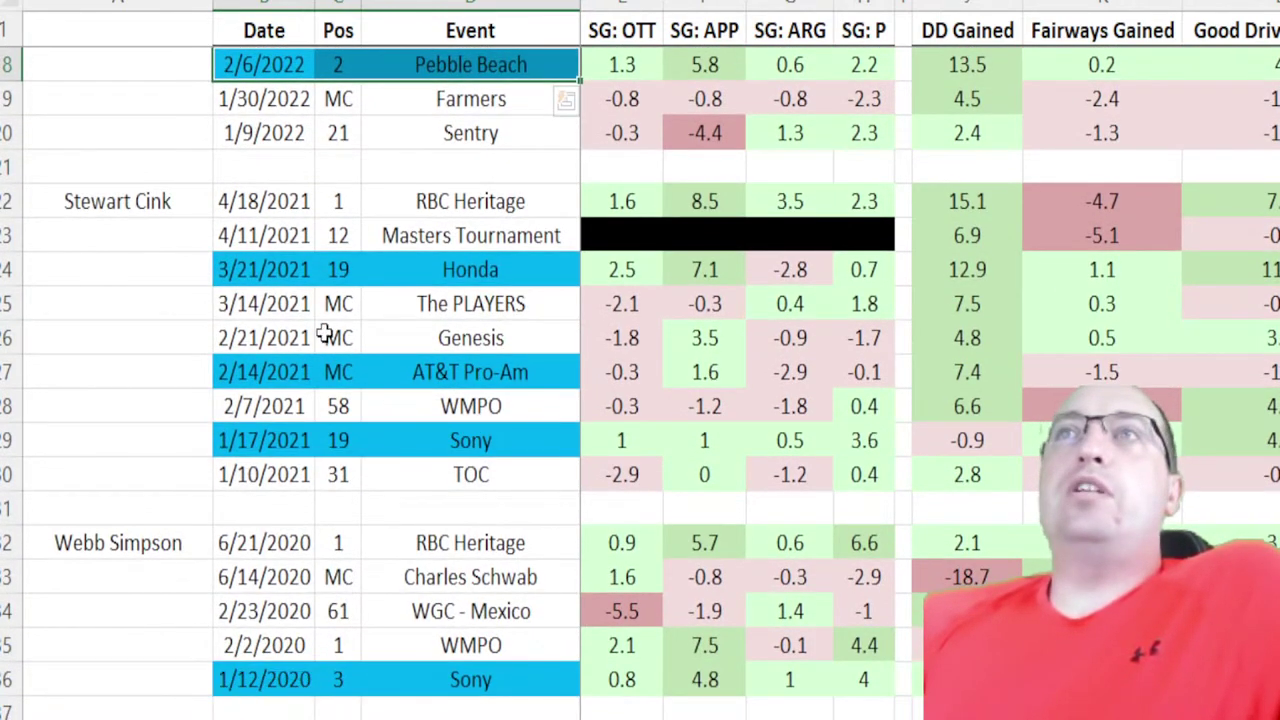
click(280, 275)
drag(280, 277, 470, 272)
drag(255, 440, 463, 440)
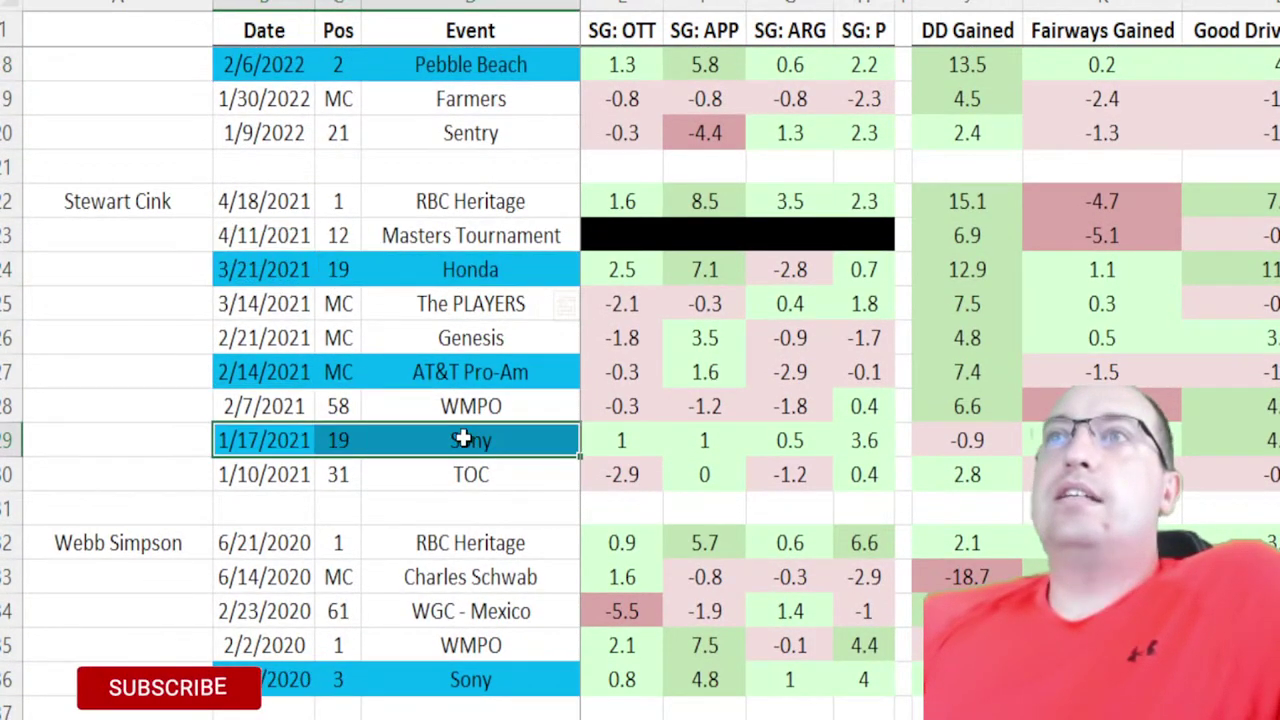
scroll(417, 403, down, 3)
click(290, 345)
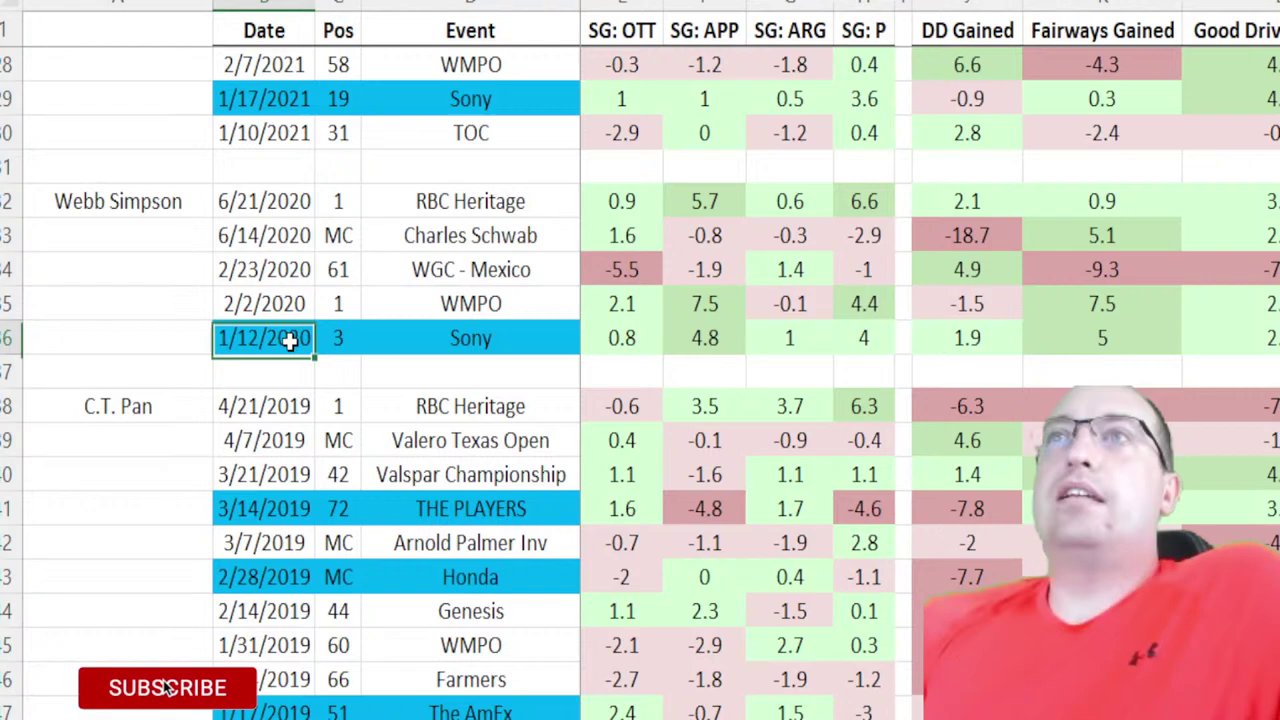
drag(286, 336, 505, 338)
- Highlight the date, position and event of C.T. Pan's 2019 starts at THE PLAYERS, The AmEx and the Honda
scroll(505, 420, down, 3)
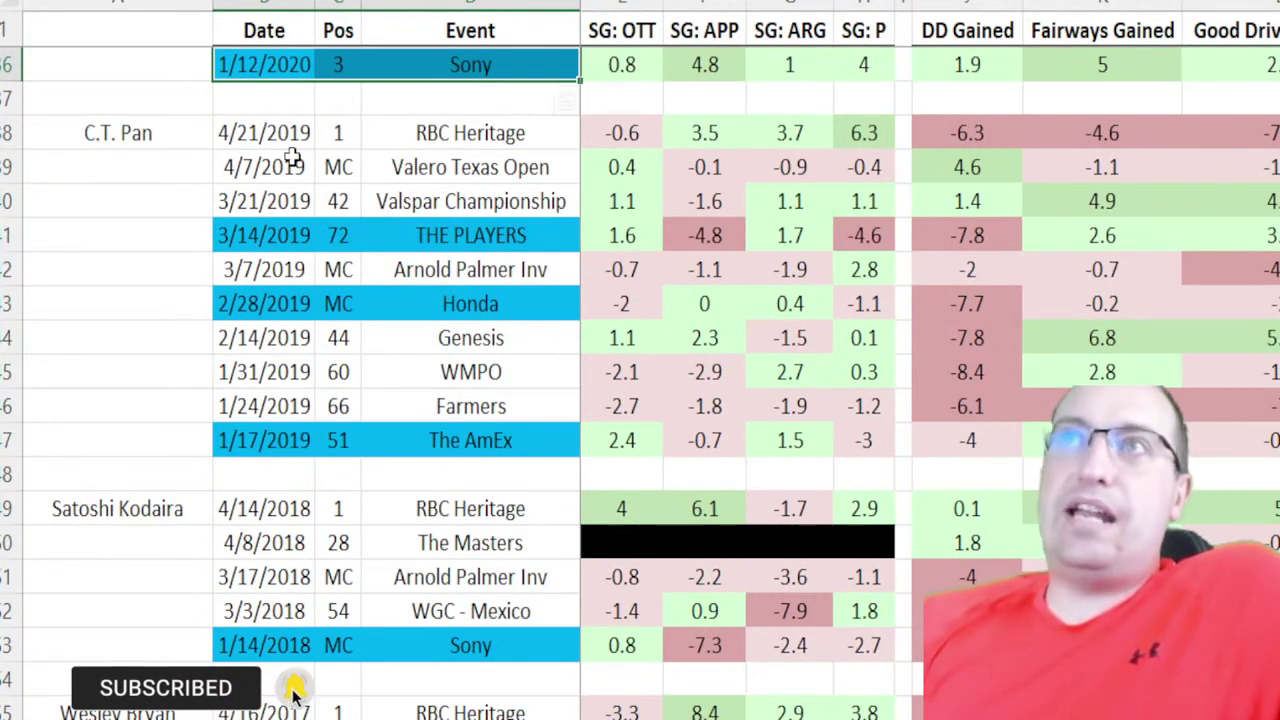
drag(262, 236, 437, 247)
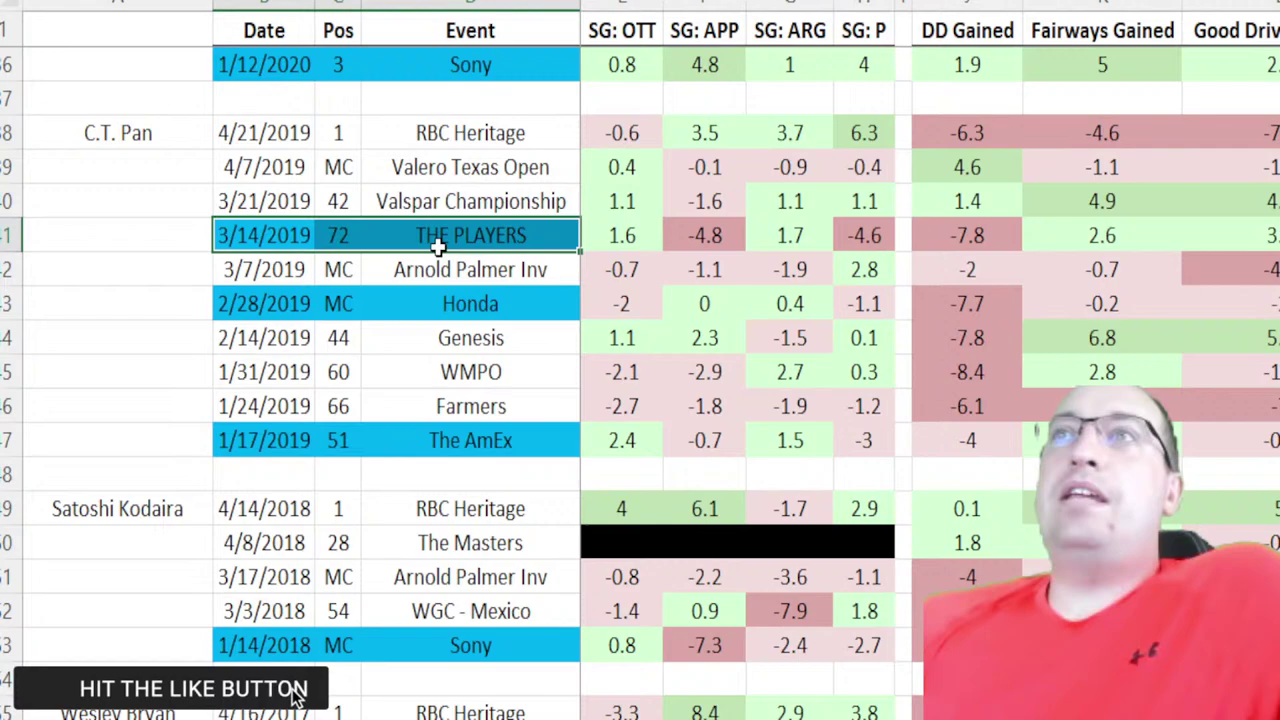
drag(285, 440, 449, 443)
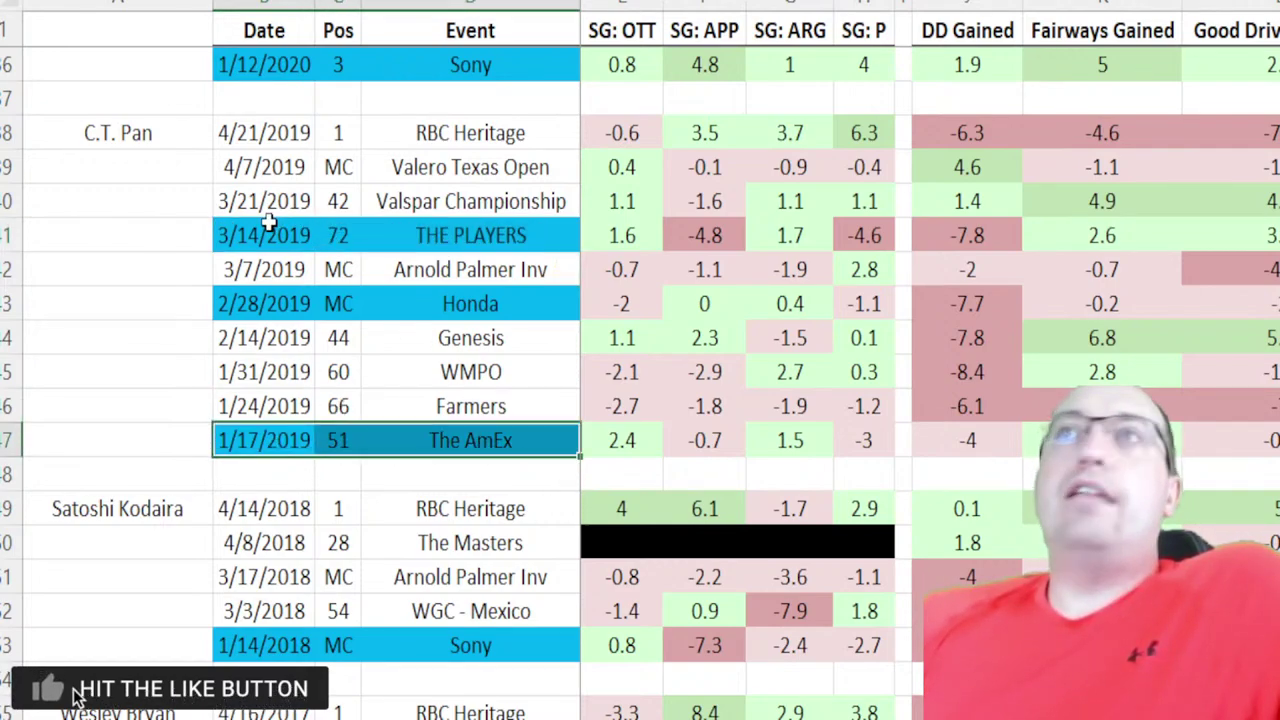
drag(268, 226, 453, 240)
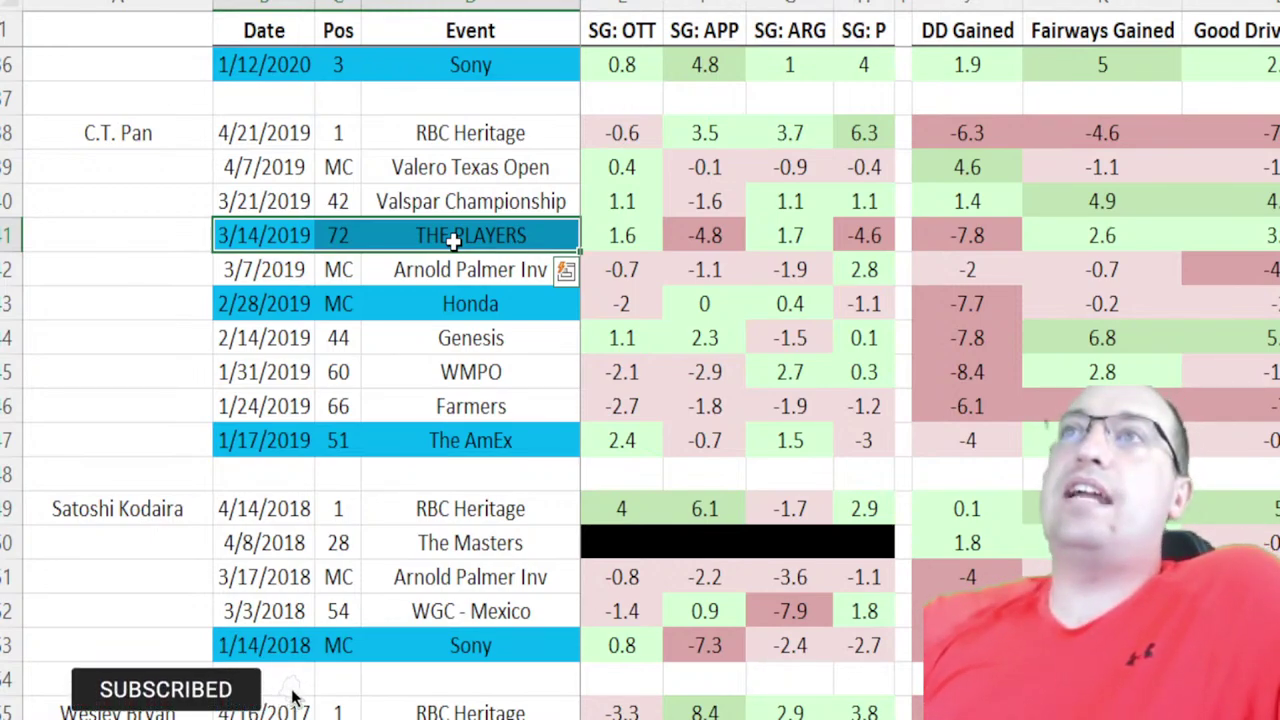
drag(327, 441, 462, 441)
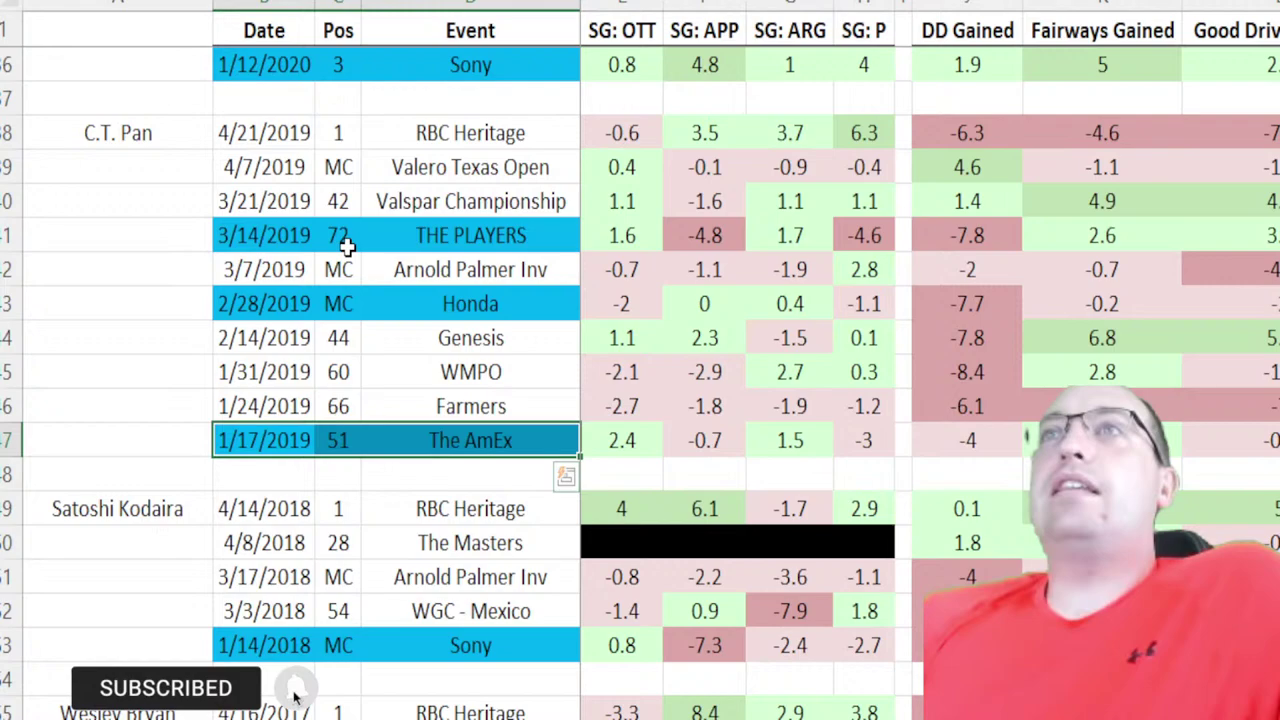
drag(343, 244, 462, 253)
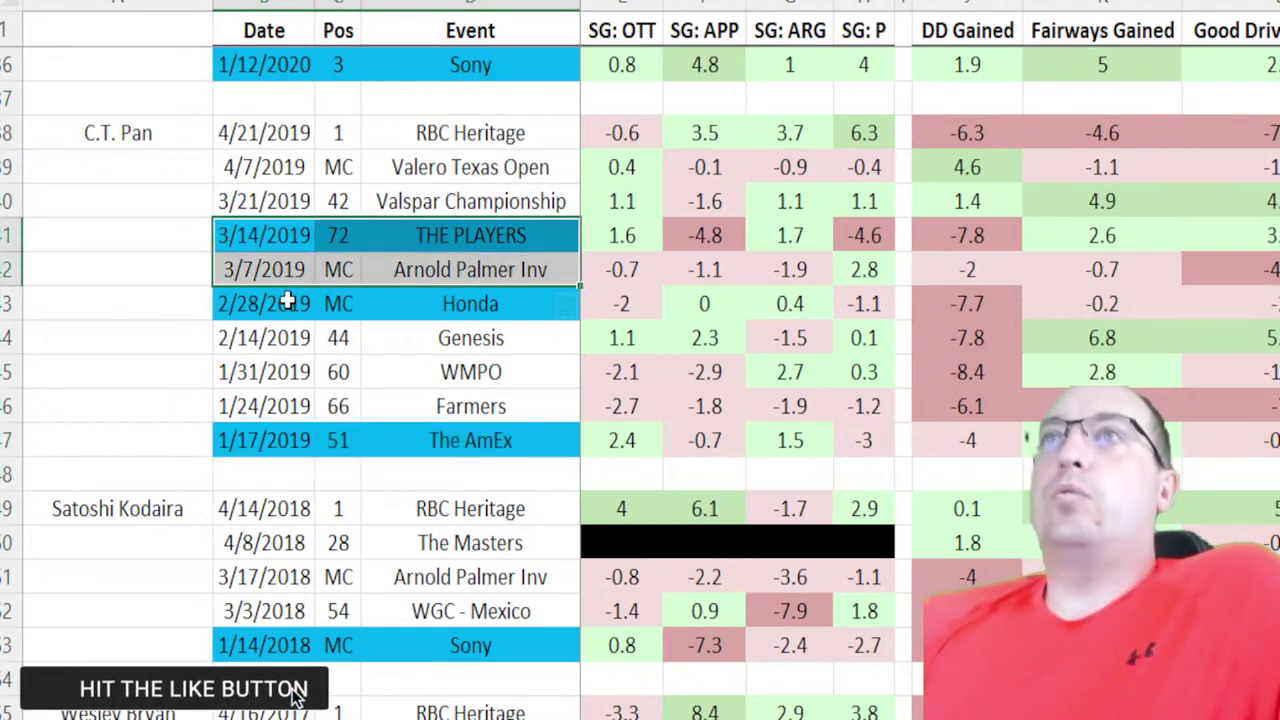
drag(265, 303, 402, 298)
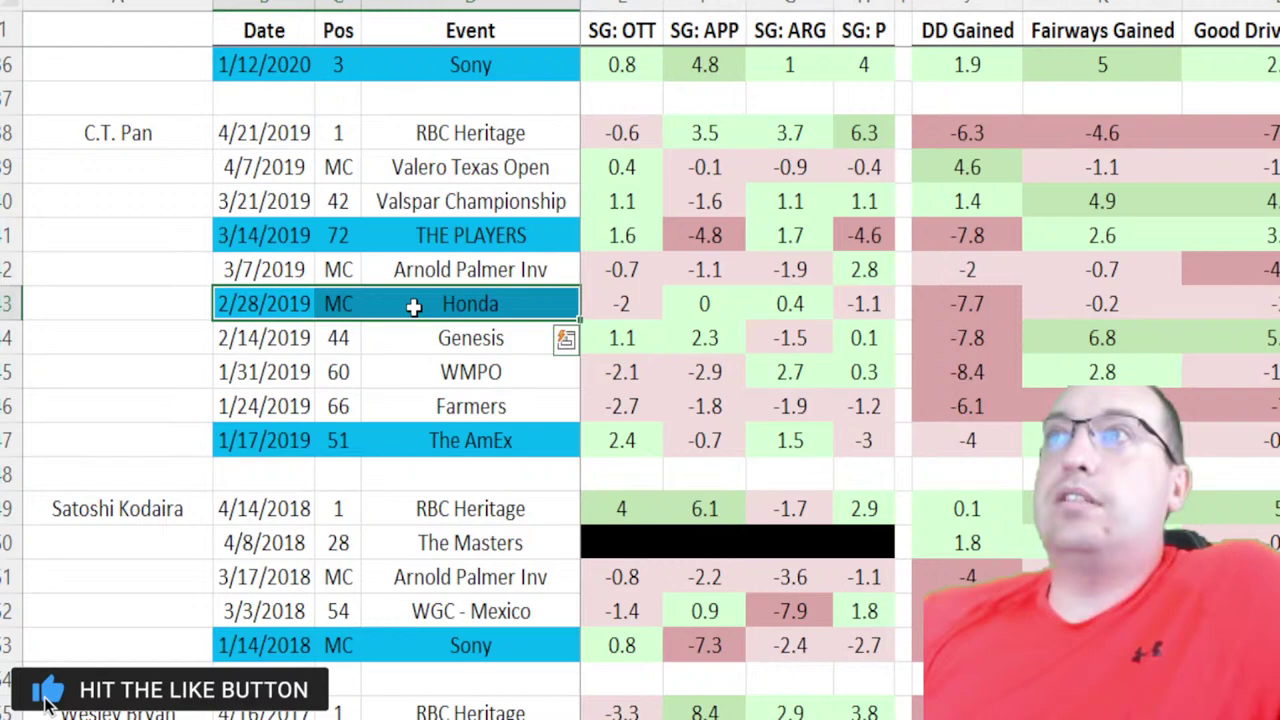
- Select the date, position and event of Wesley Bryan's 2017 Honda and Jim Furyk's 2015 AT&T Pro-Am, ending on Graeme McDowell's 2013 Masters event
drag(337, 237, 428, 235)
scroll(468, 406, down, 3)
scroll(468, 406, down, 2)
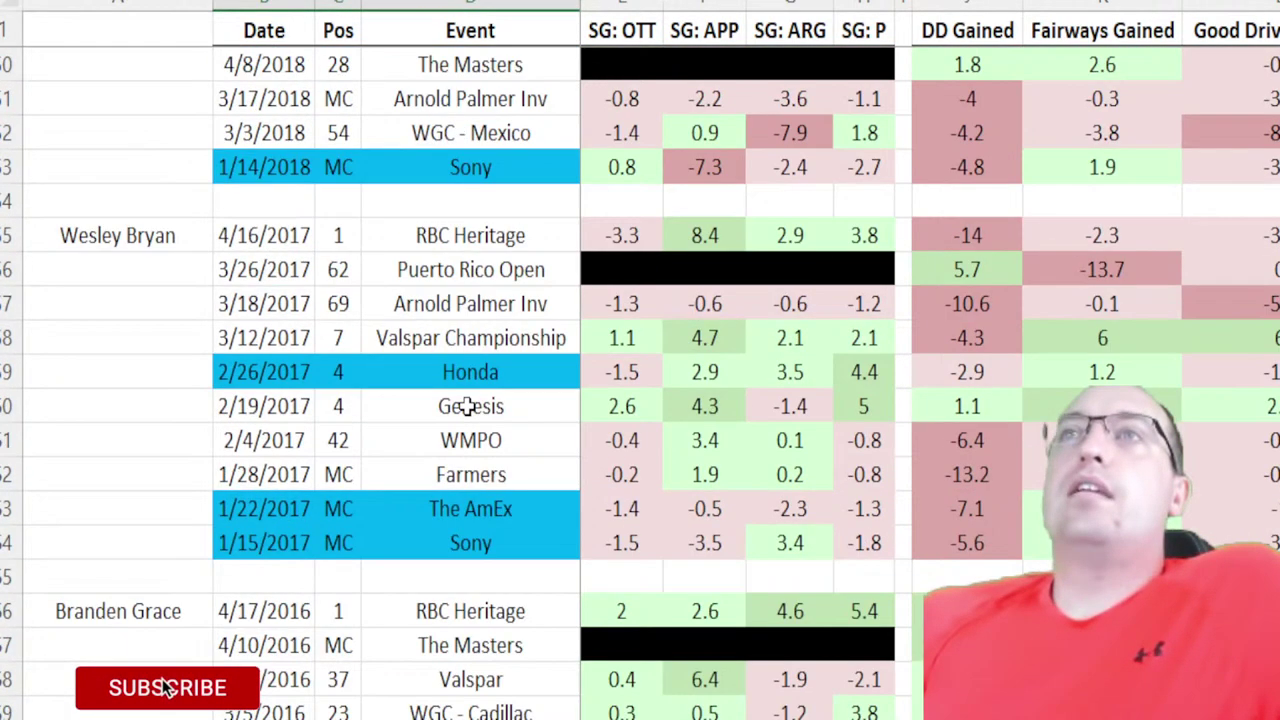
drag(288, 374, 502, 368)
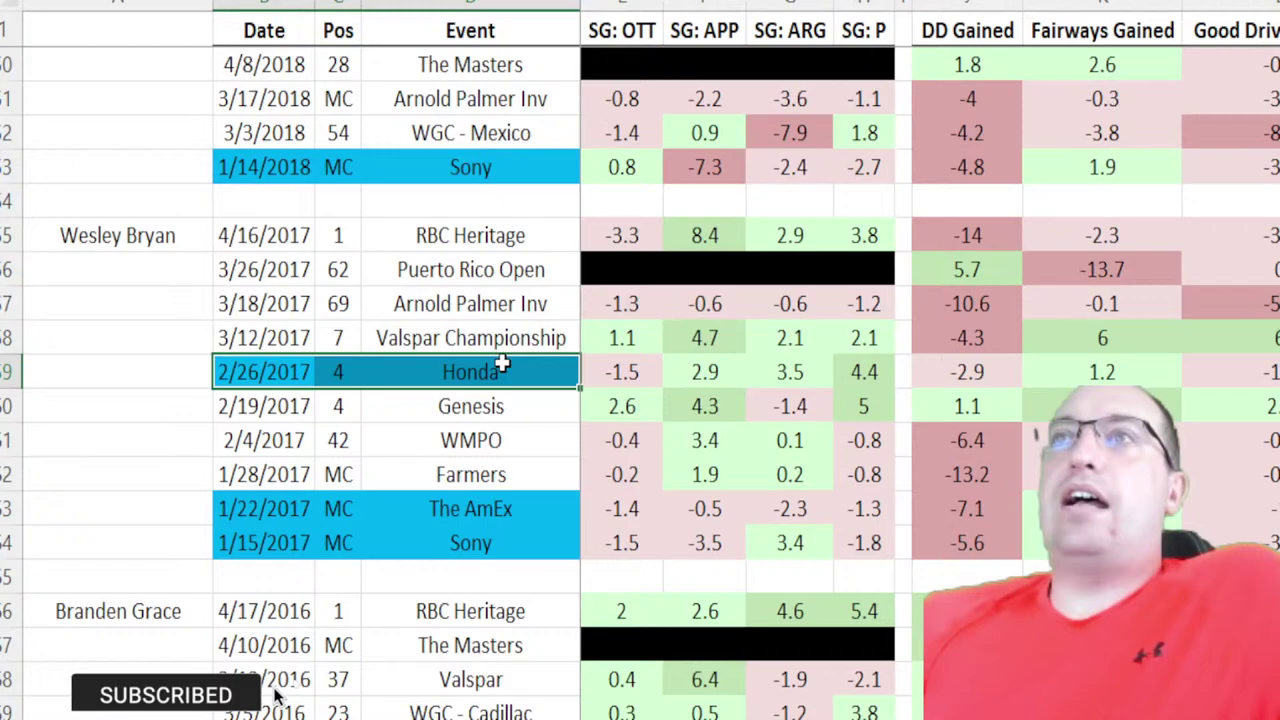
scroll(278, 680, down, 3)
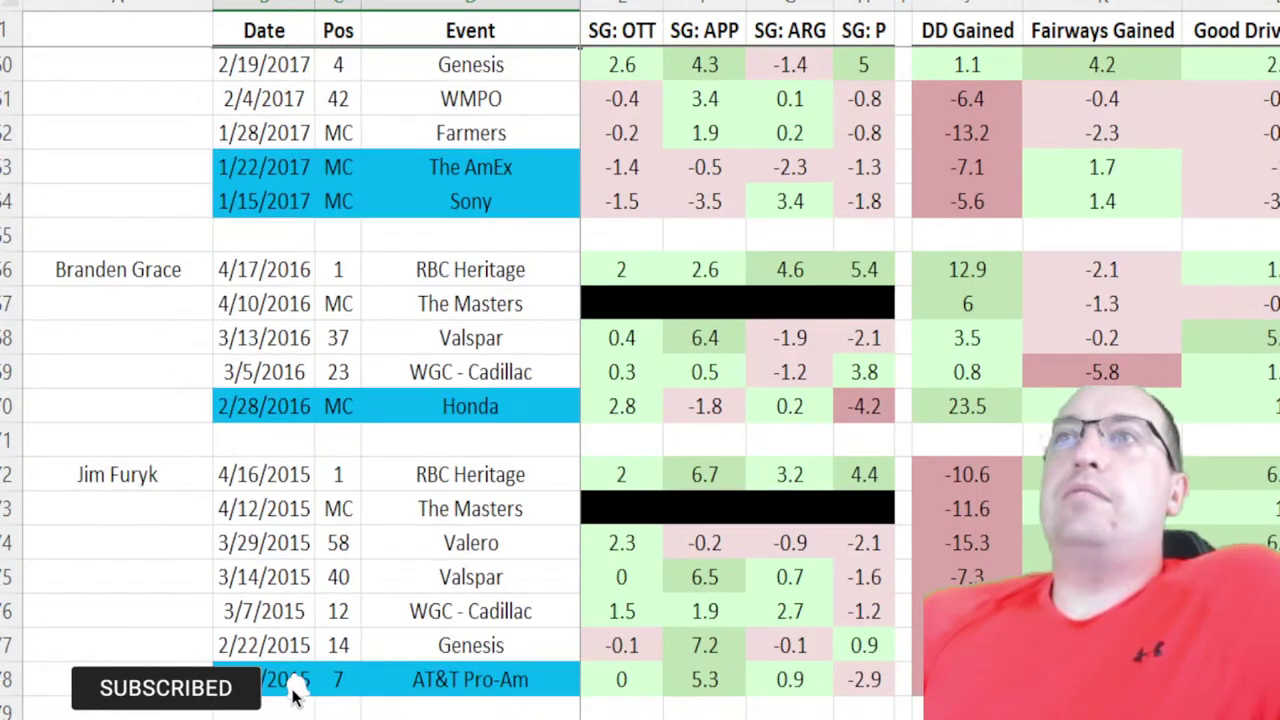
drag(262, 679, 470, 679)
scroll(386, 524, down, 7)
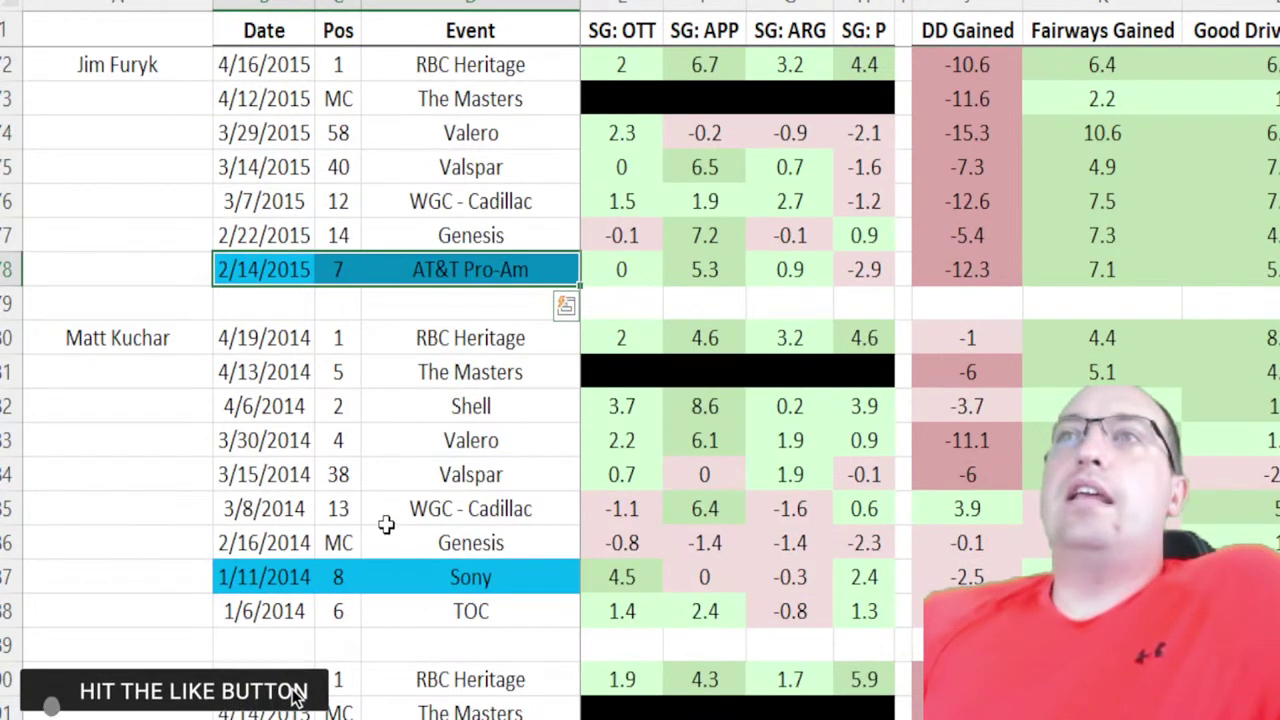
scroll(386, 524, down, 2)
click(391, 508)
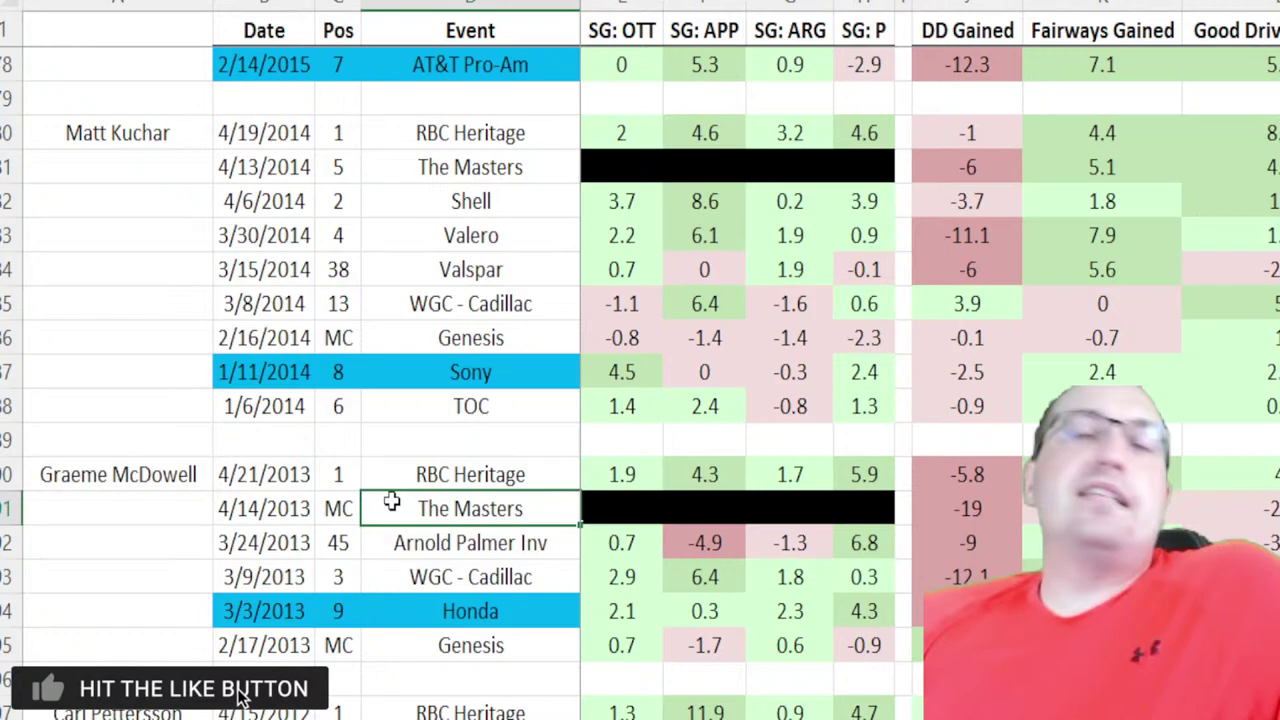
- Return to the first winners and select the date, position and event of Jordan Spieth's 2022 Pebble Beach start, reviewing the neighbouring winners' lead-in starts
key(Page_Up)
key(Page_Up)
key(Page_Up)
key(Page_Up)
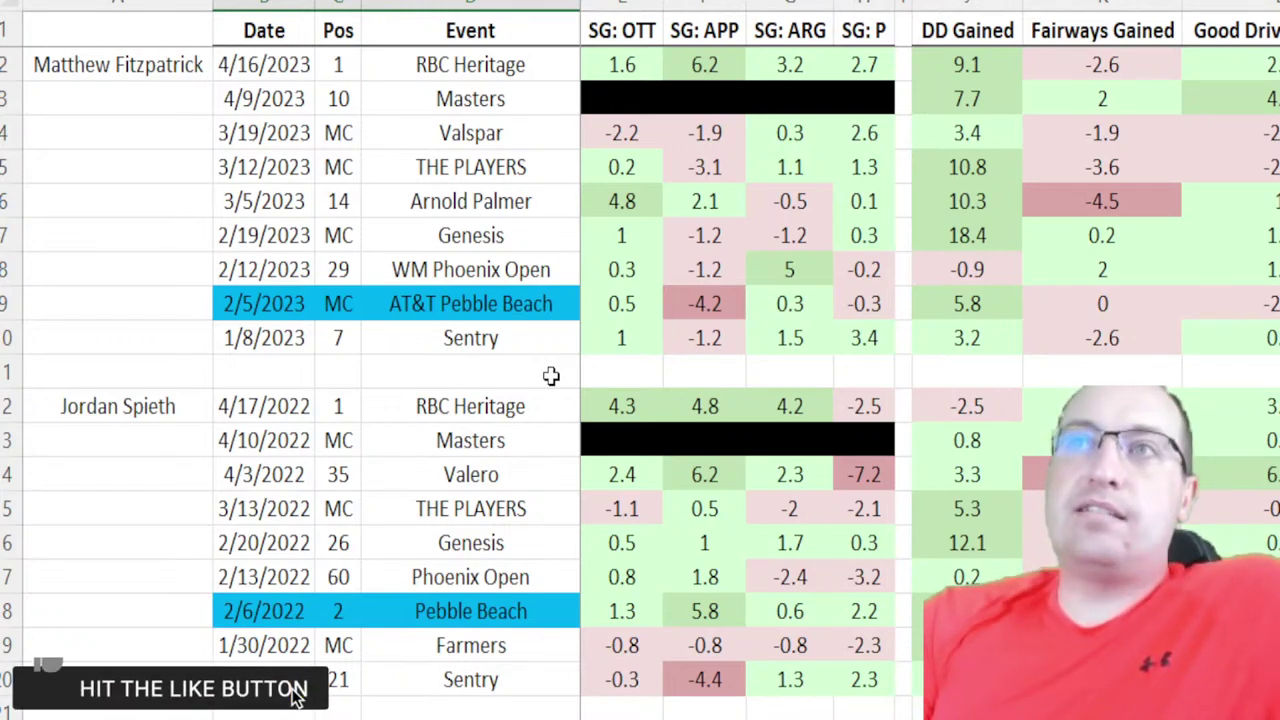
scroll(584, 354, down, 2)
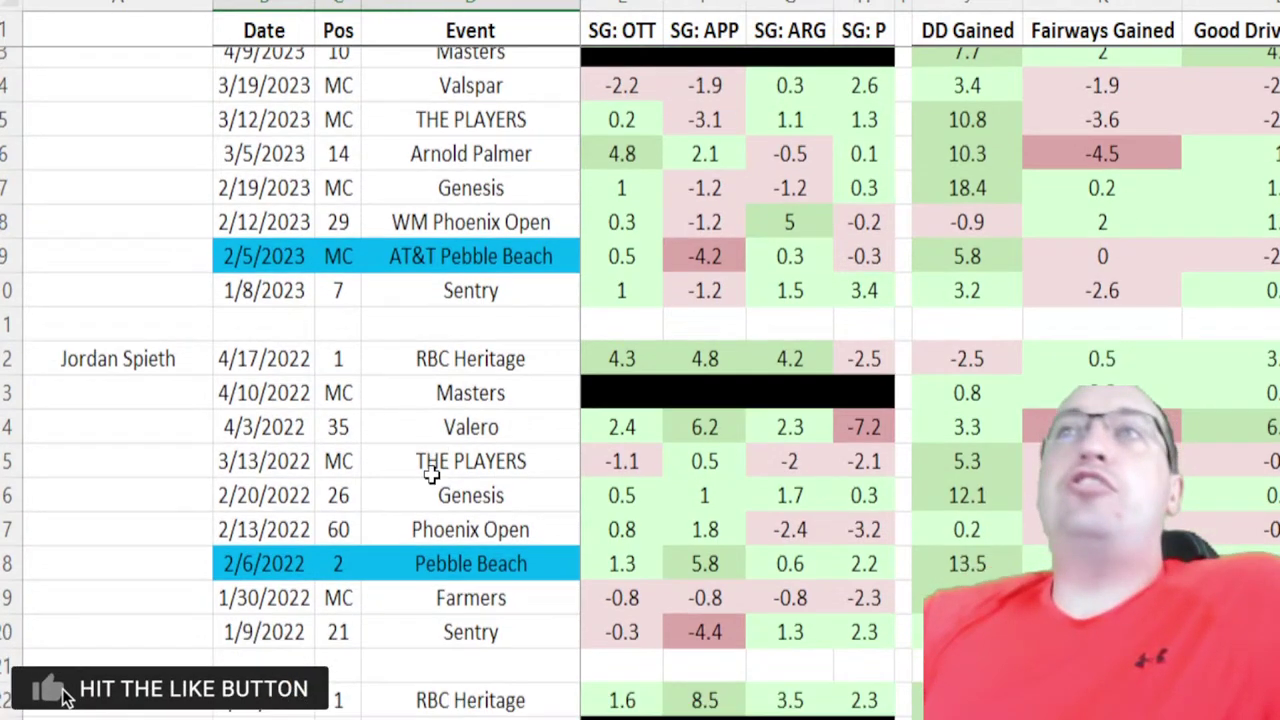
click(235, 374)
click(255, 412)
drag(255, 415, 478, 406)
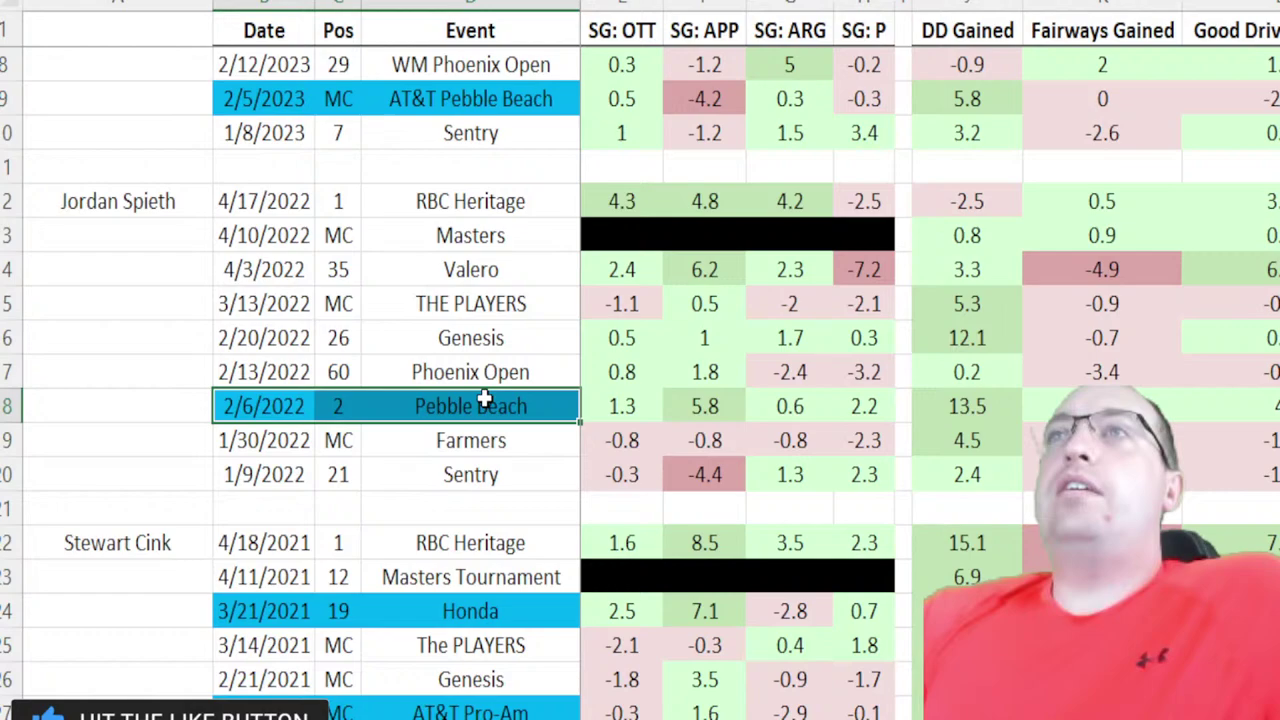
scroll(600, 340, up, 2)
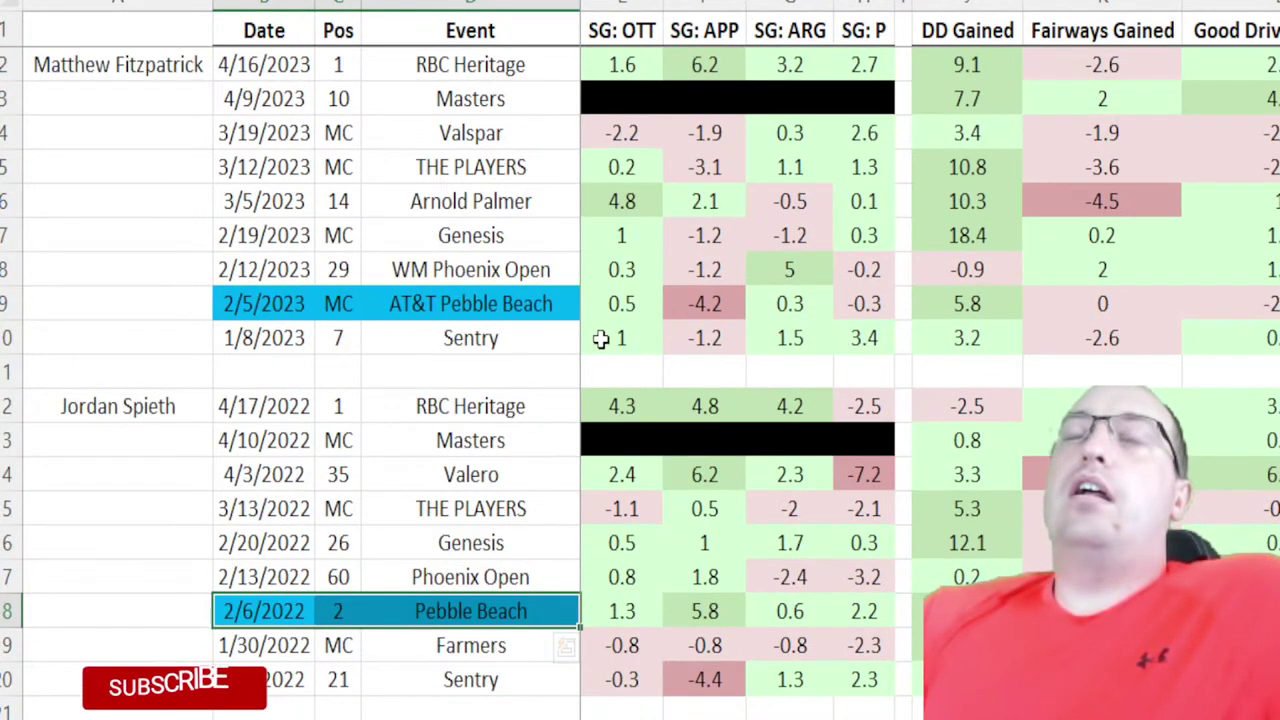
scroll(518, 337, down, 4)
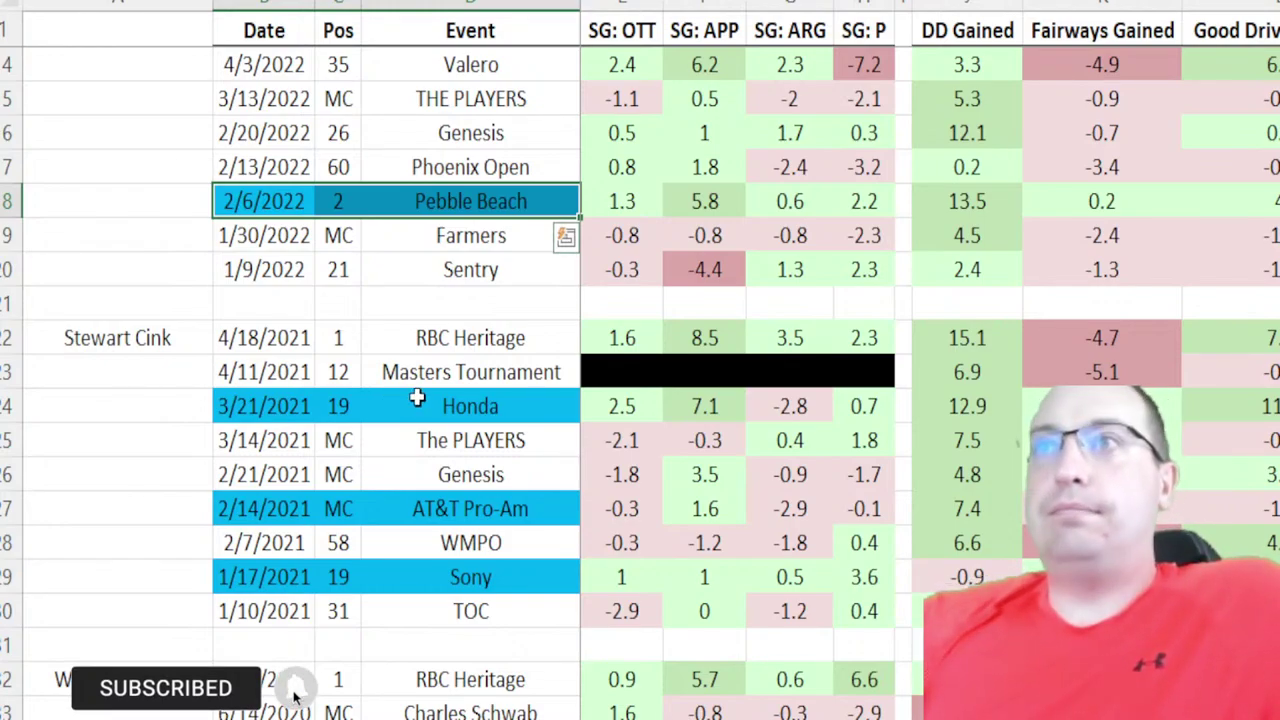
scroll(417, 398, up, 4)
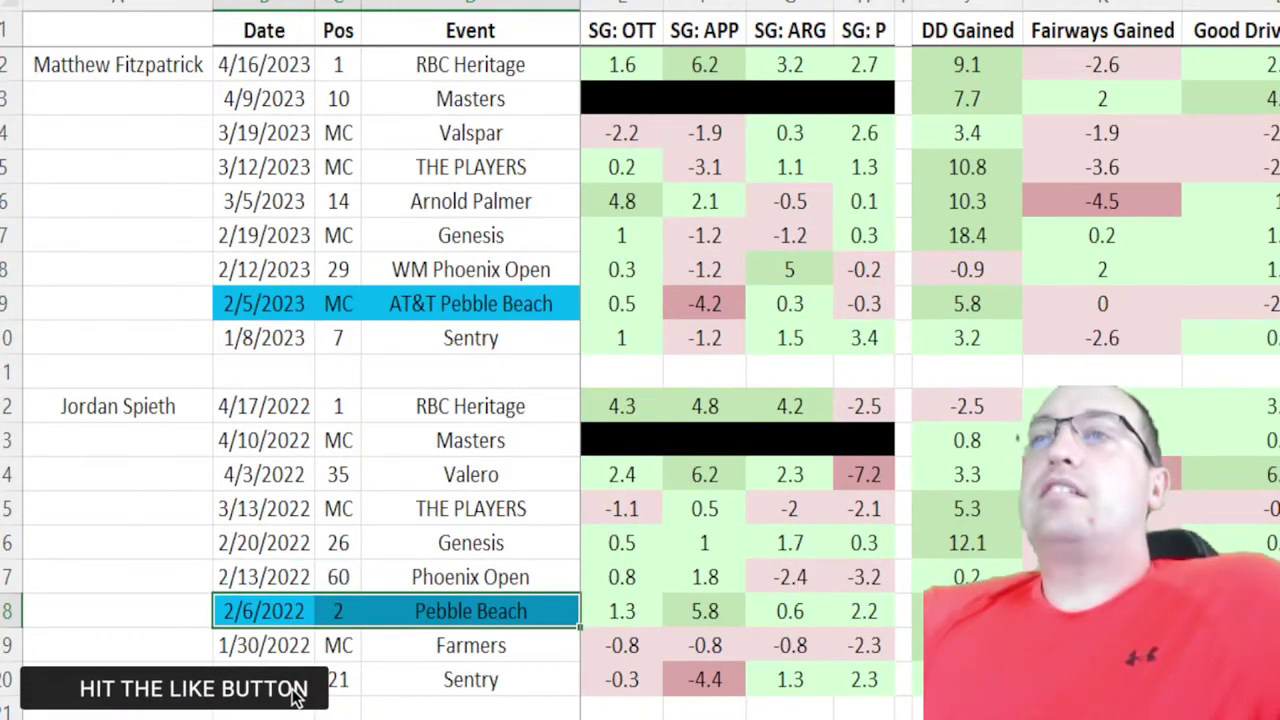
- Switch to the sheet of past winners' year-by-year finishes, enlarge it, and fit the Date column's width to its contents
click(135, 698)
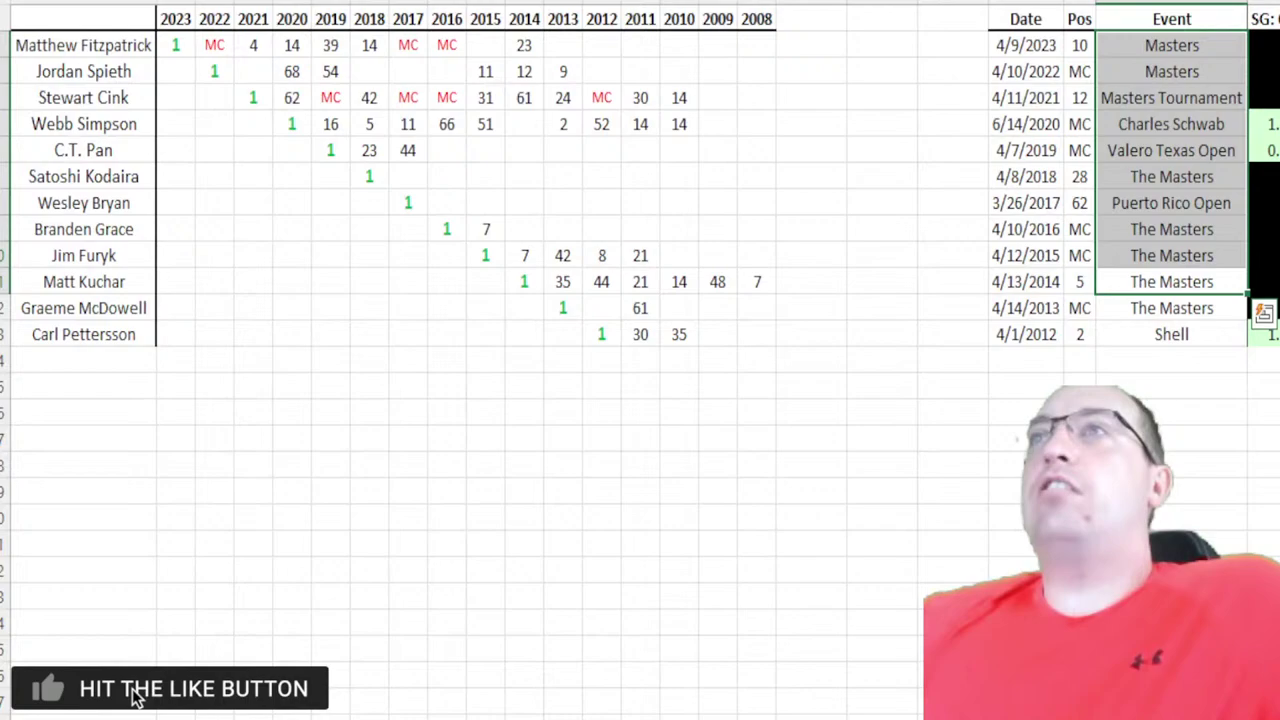
ctrl+scroll(45, 697, up, 5)
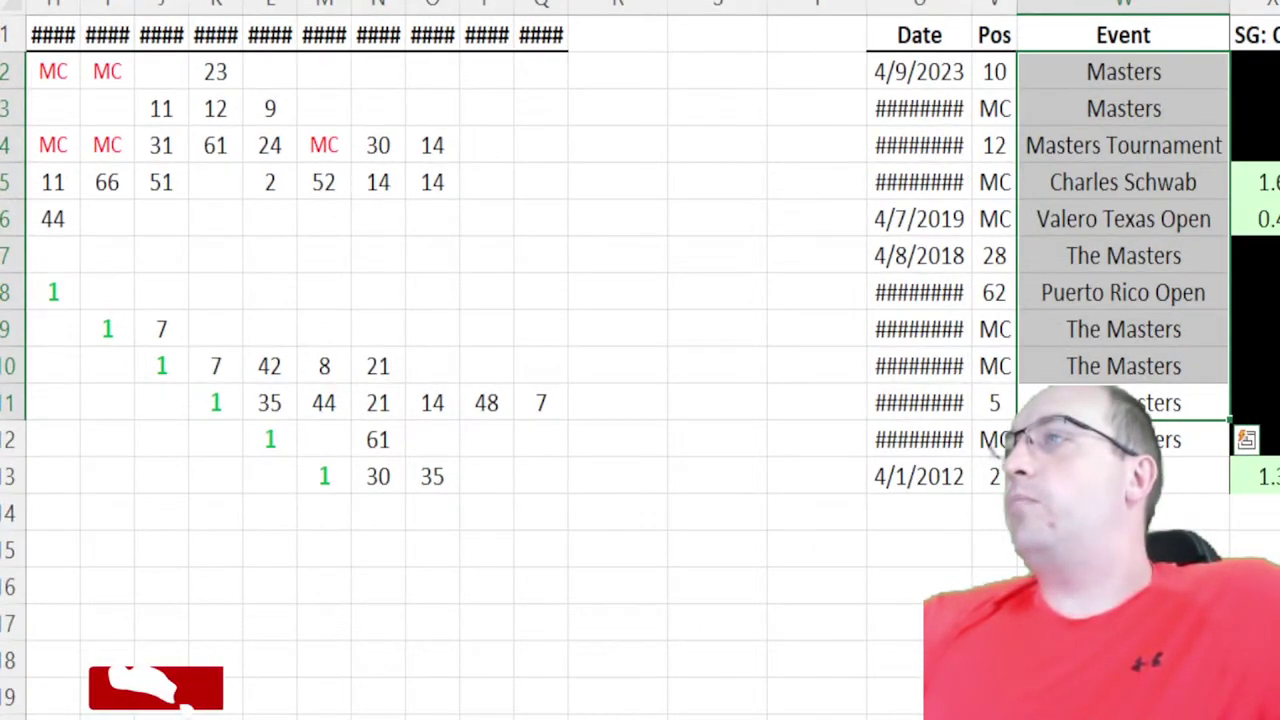
scroll(155, 700, right, 6)
scroll(155, 700, right, 1)
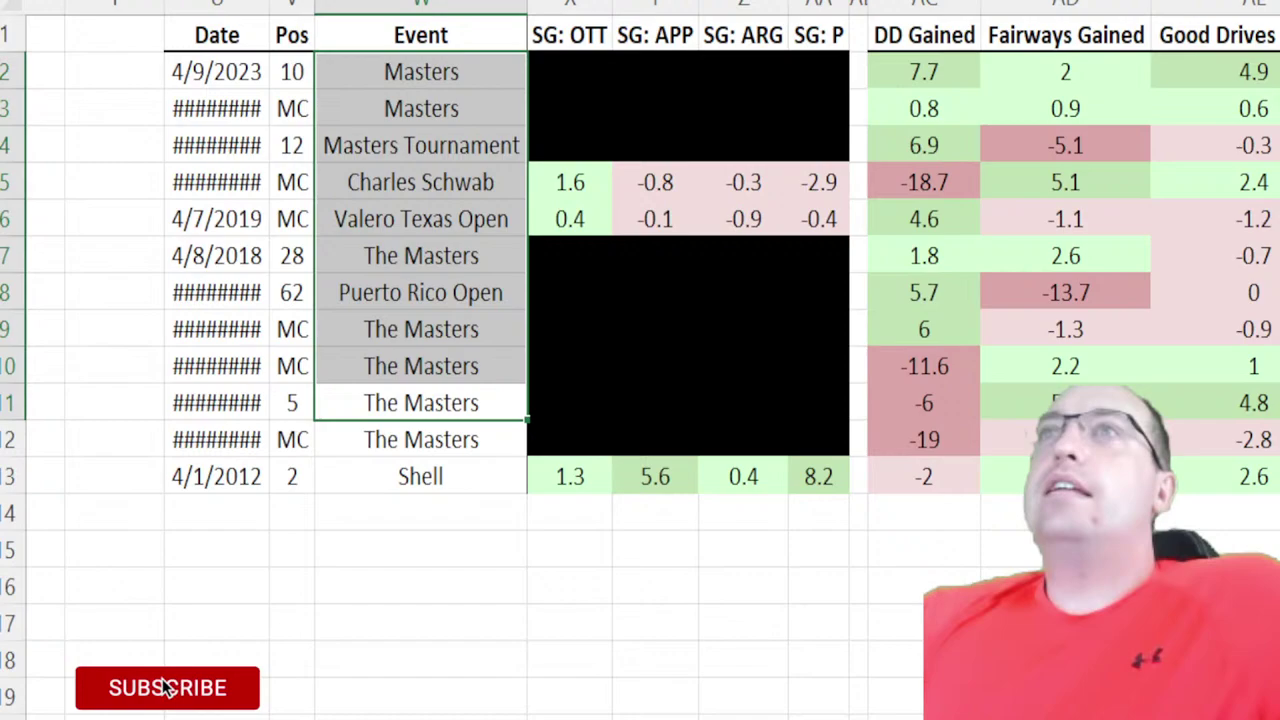
click(215, 690)
key(ctrl+space)
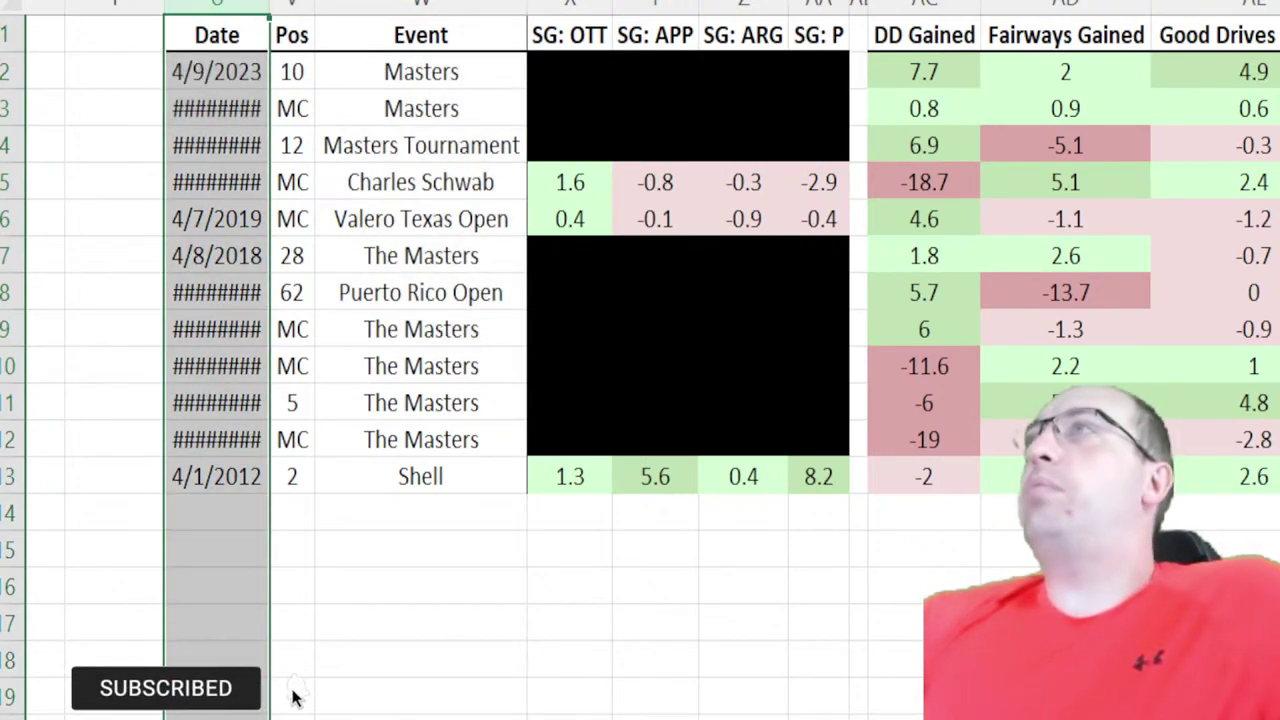
key(alt+h)
key(o)
key(i)
click(689, 131)
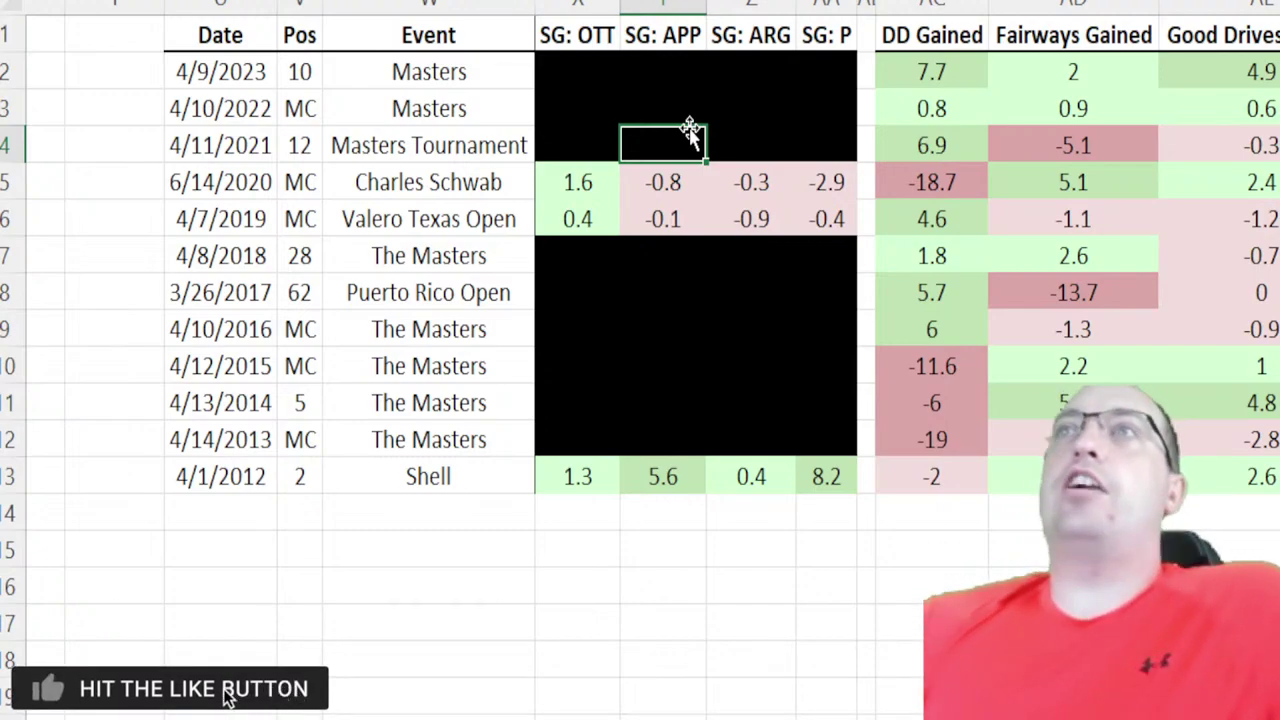
- Select all the Masters entries in the Event column together, leaving out Charles Schwab, Valero Texas Open, Puerto Rico Open and Shell
drag(449, 80, 457, 135)
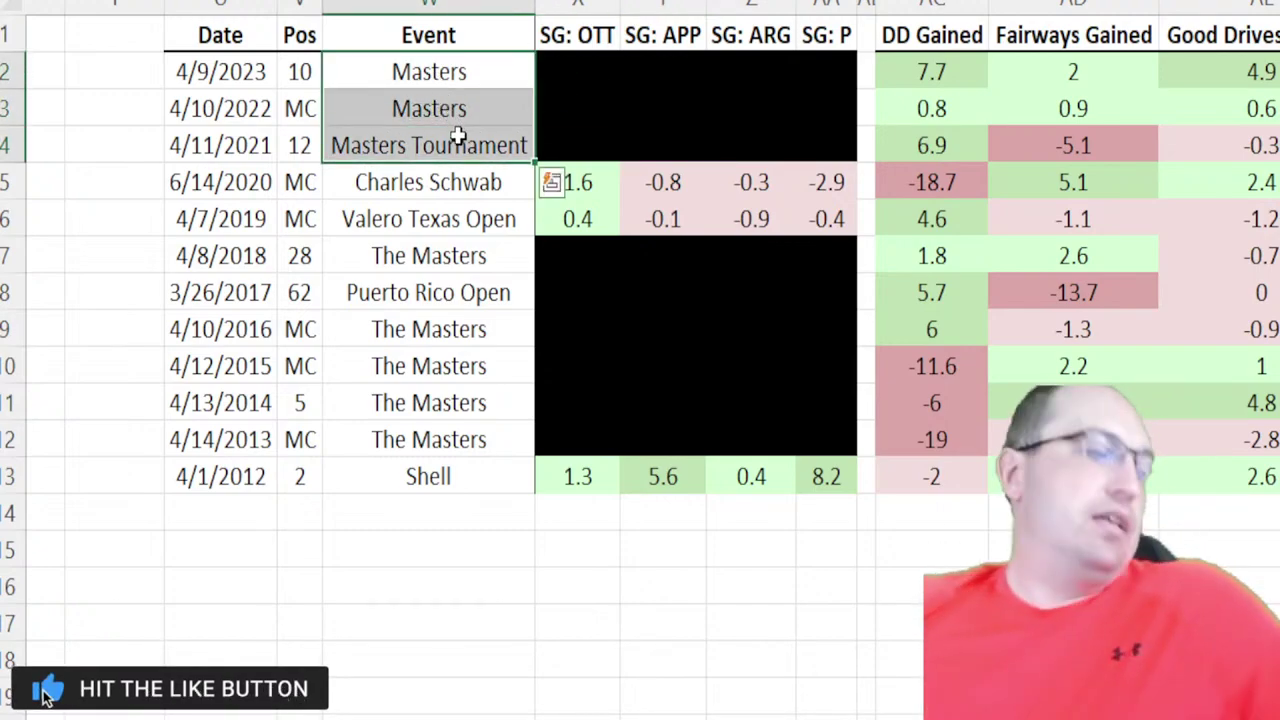
ctrl+click(463, 257)
drag(459, 327, 455, 445)
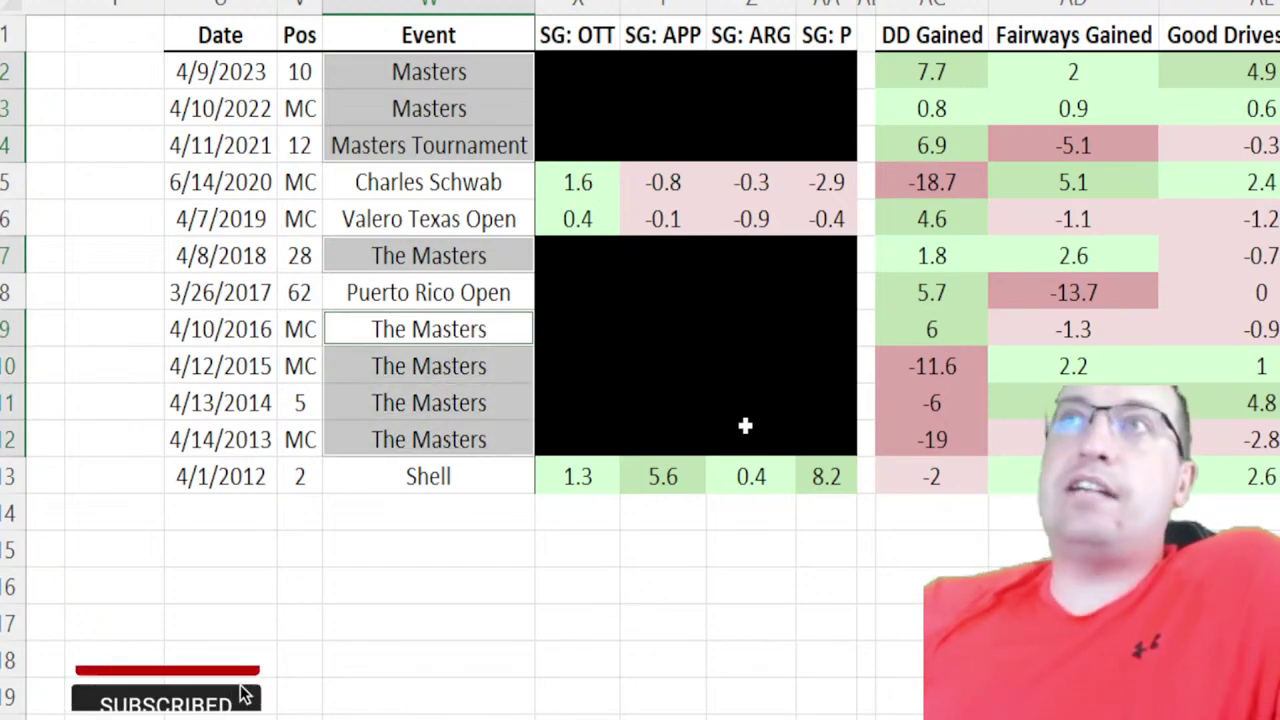
- Select the blacked-out strokes-gained cells of the first three winners, followed by the SG: OTT cells for all twelve winners
drag(577, 63, 829, 137)
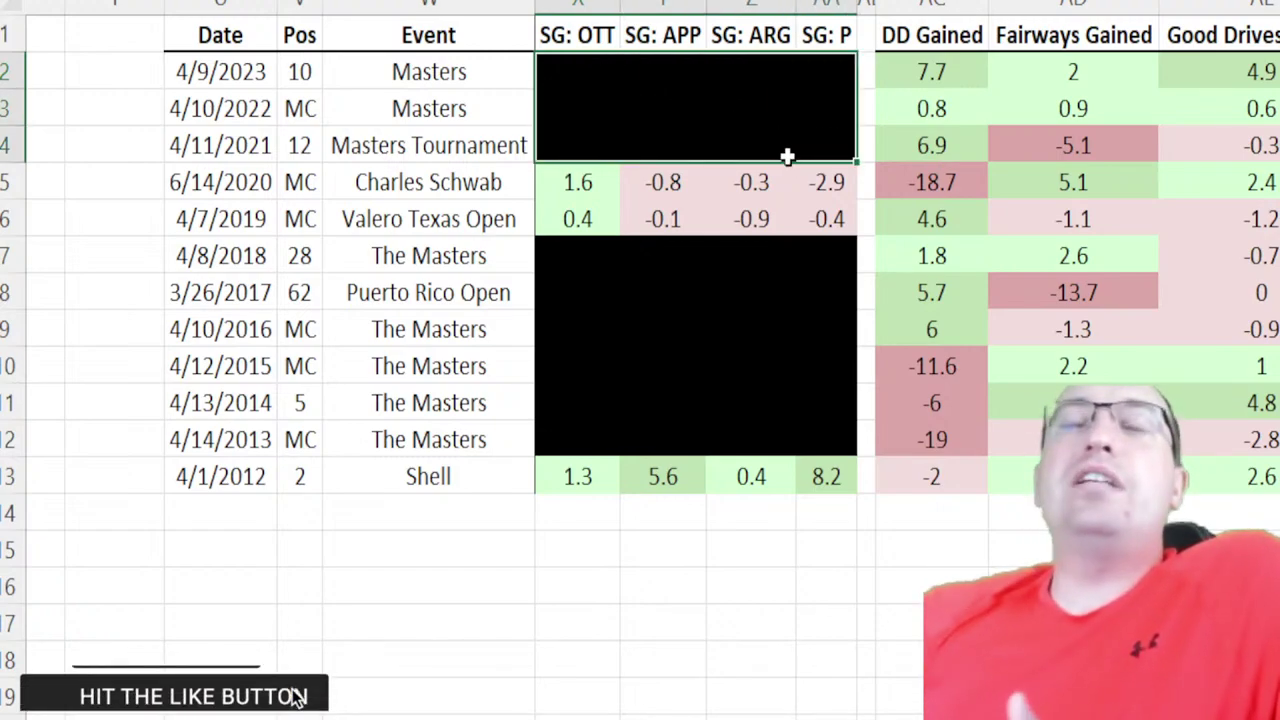
click(583, 2)
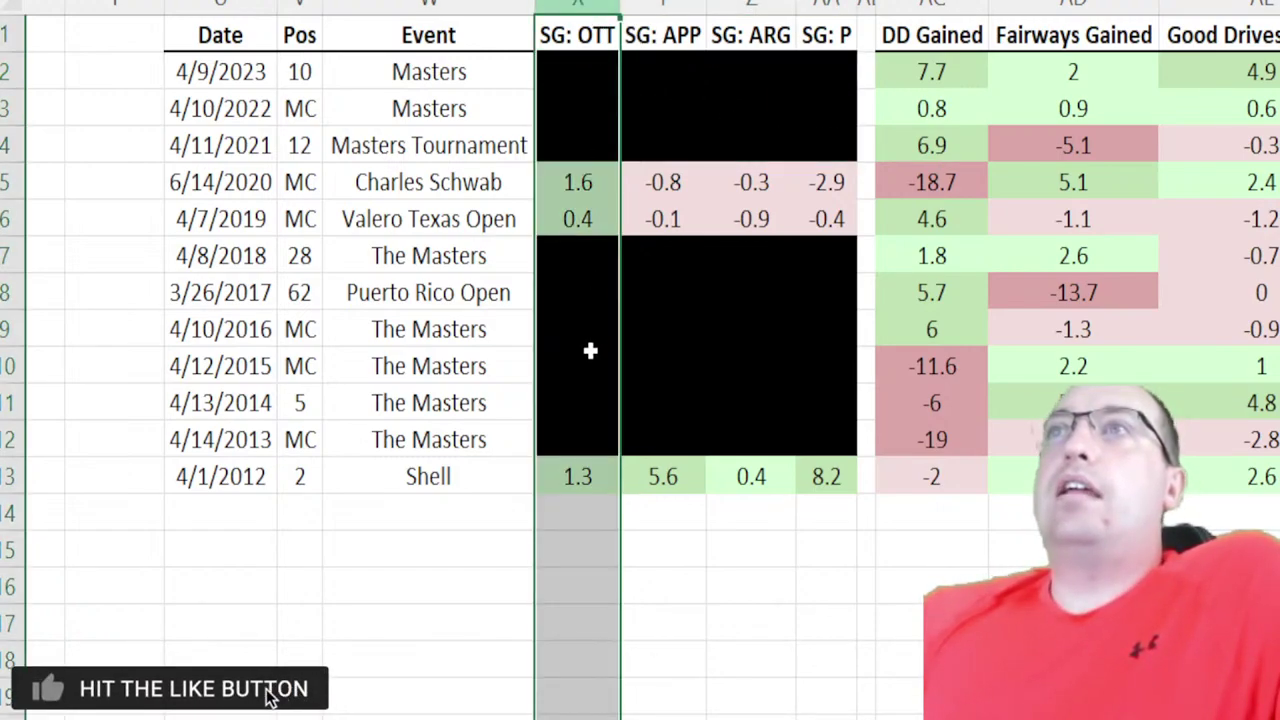
click(577, 403)
drag(586, 80, 586, 471)
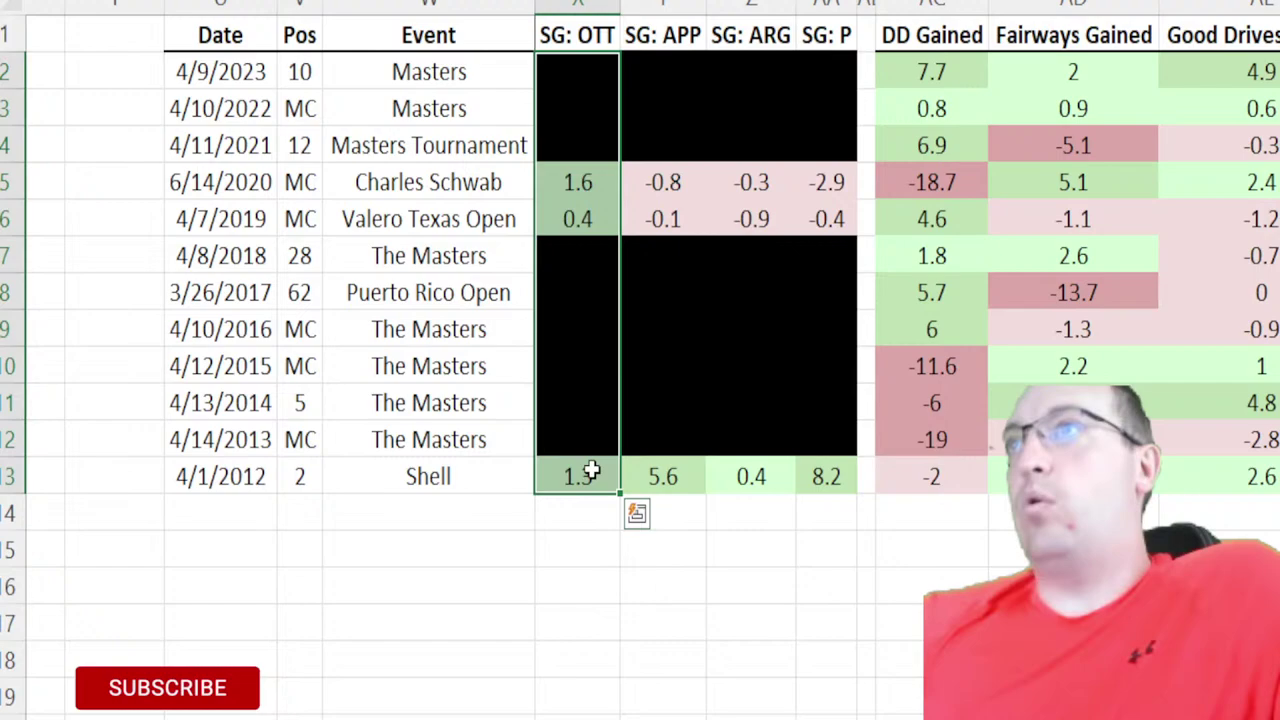
- Go back to the winners' finishes by year and fit the 2023 to 2008 columns' widths to their contents
click(313, 143)
key(Left)
key(Left)
key(Left)
key(Left)
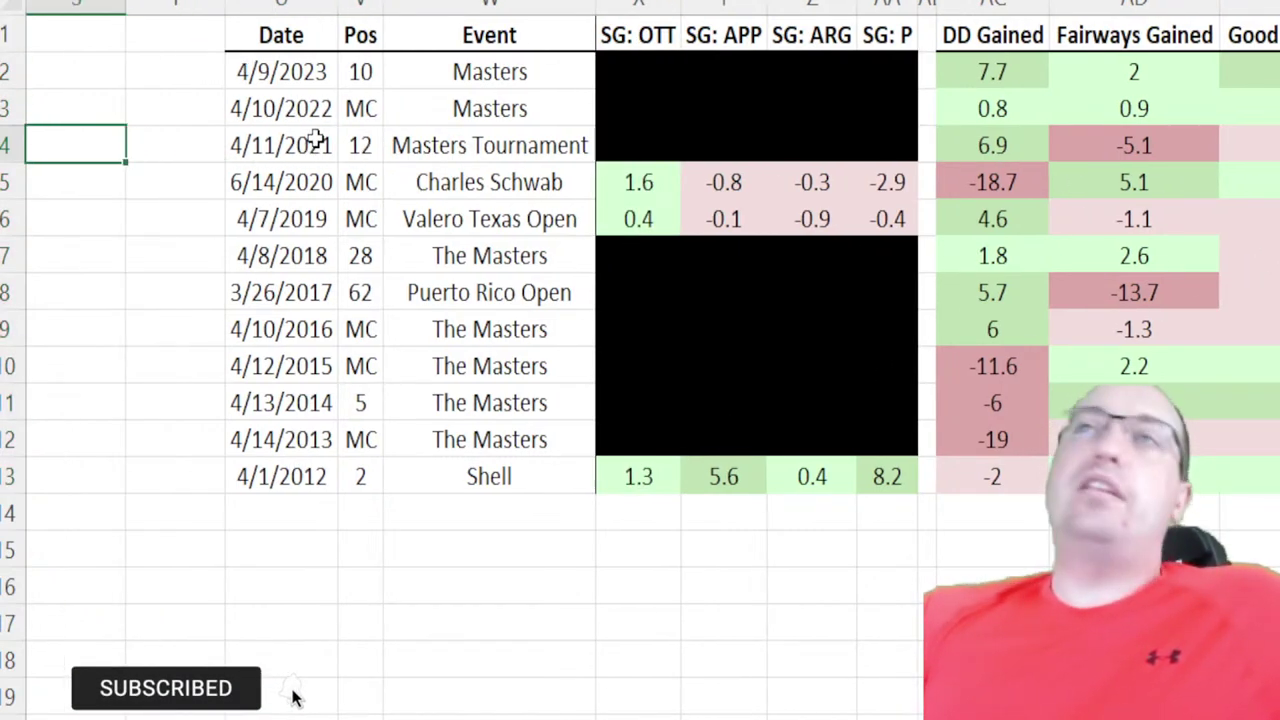
key(Left)
key(Left)
key(Left)
key(Left)
key(Left)
key(Left)
key(Left)
key(Left)
key(Left)
key(Left)
key(Left)
key(Left)
key(Left)
key(Left)
key(Left)
key(Left)
key(Left)
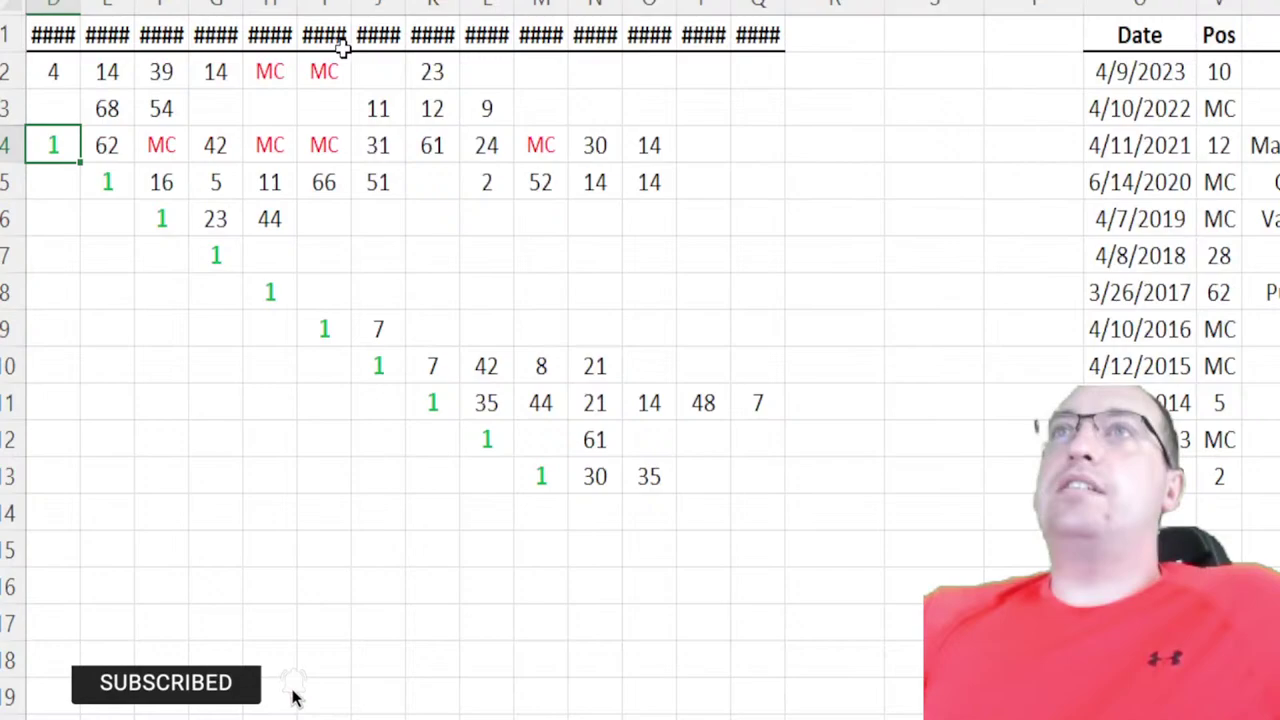
drag(291, 17, 1051, 94)
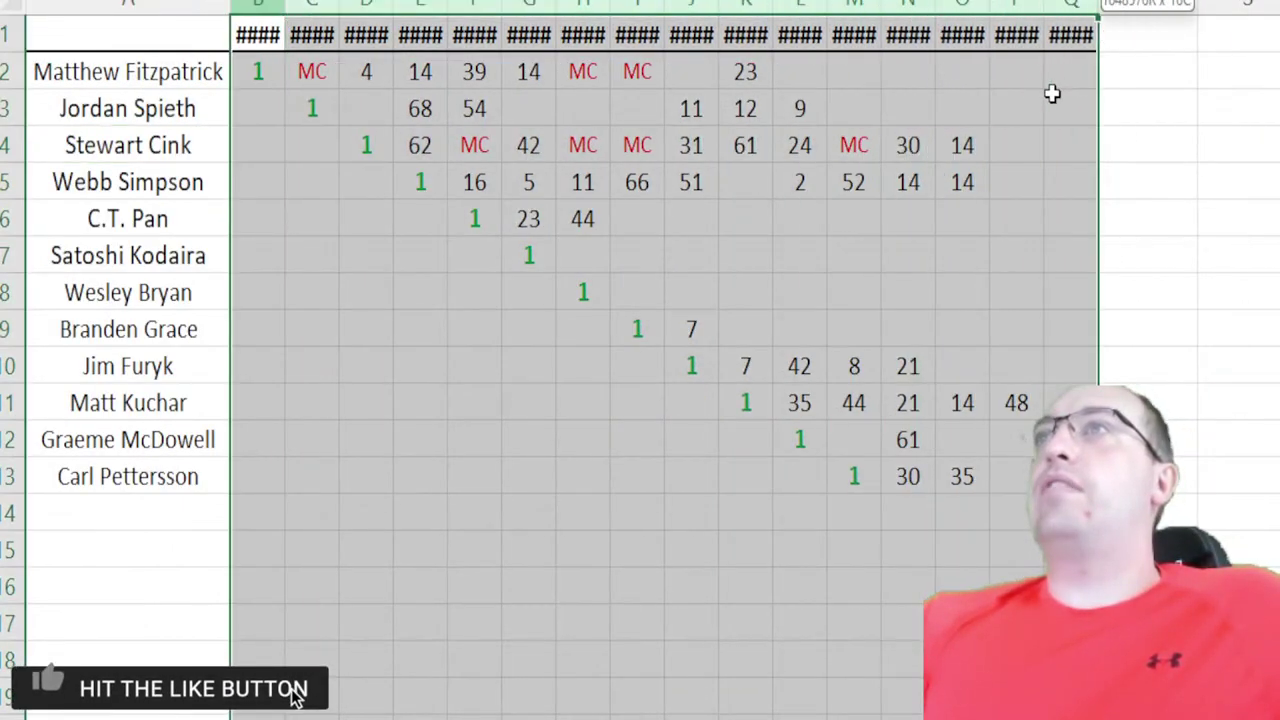
key(alt+h)
key(o)
key(i)
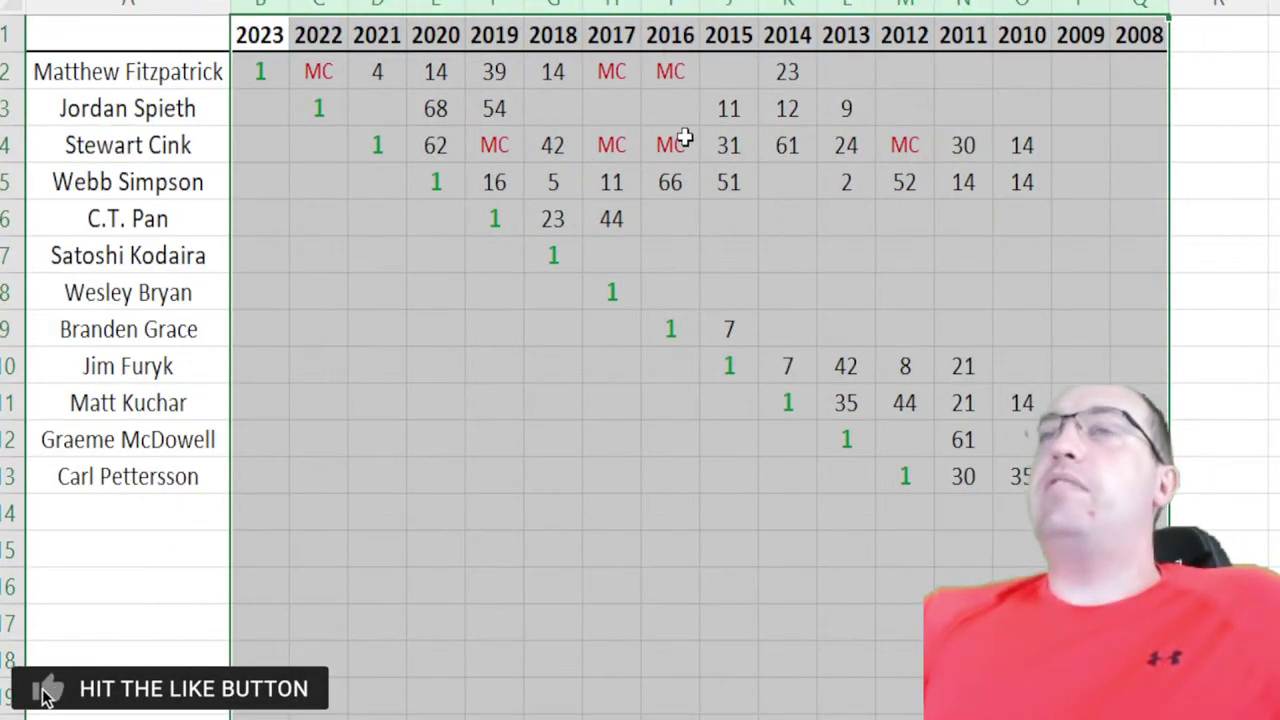
- Set the font size of Matthew Fitzpatrick's name cell to 14 and fit the name column's width to its contents
click(310, 70)
click(185, 68)
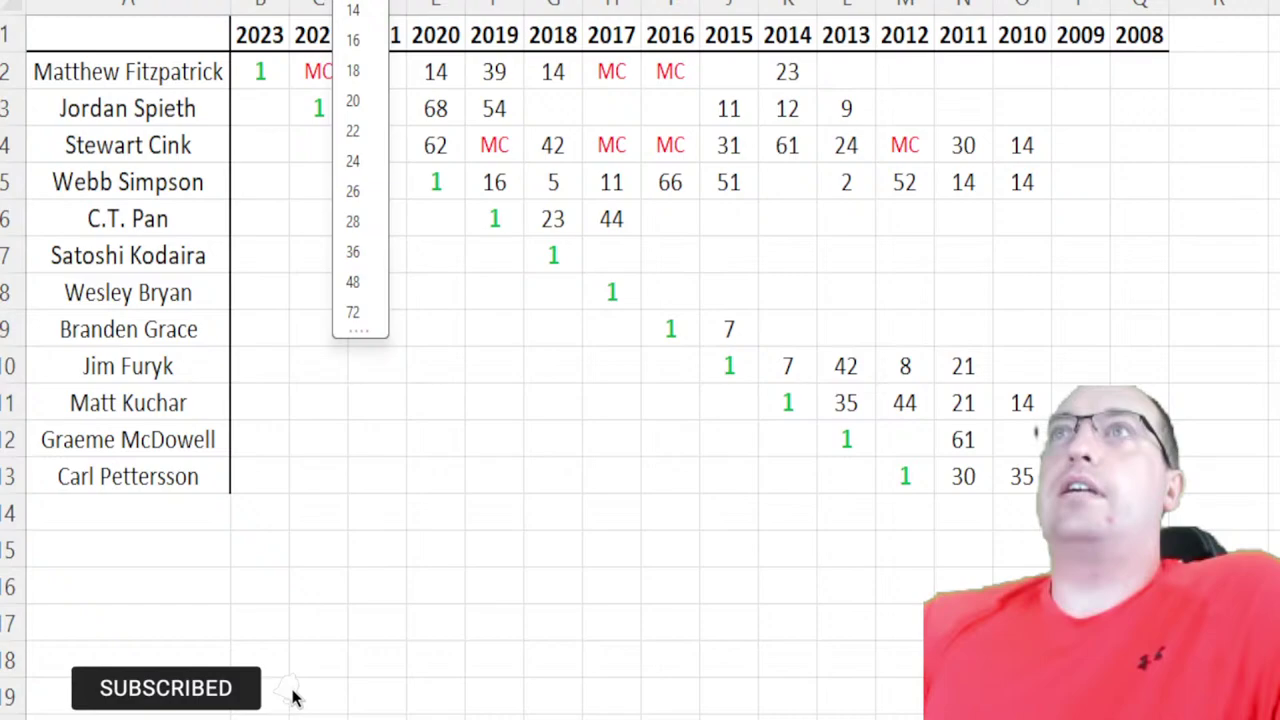
click(362, 8)
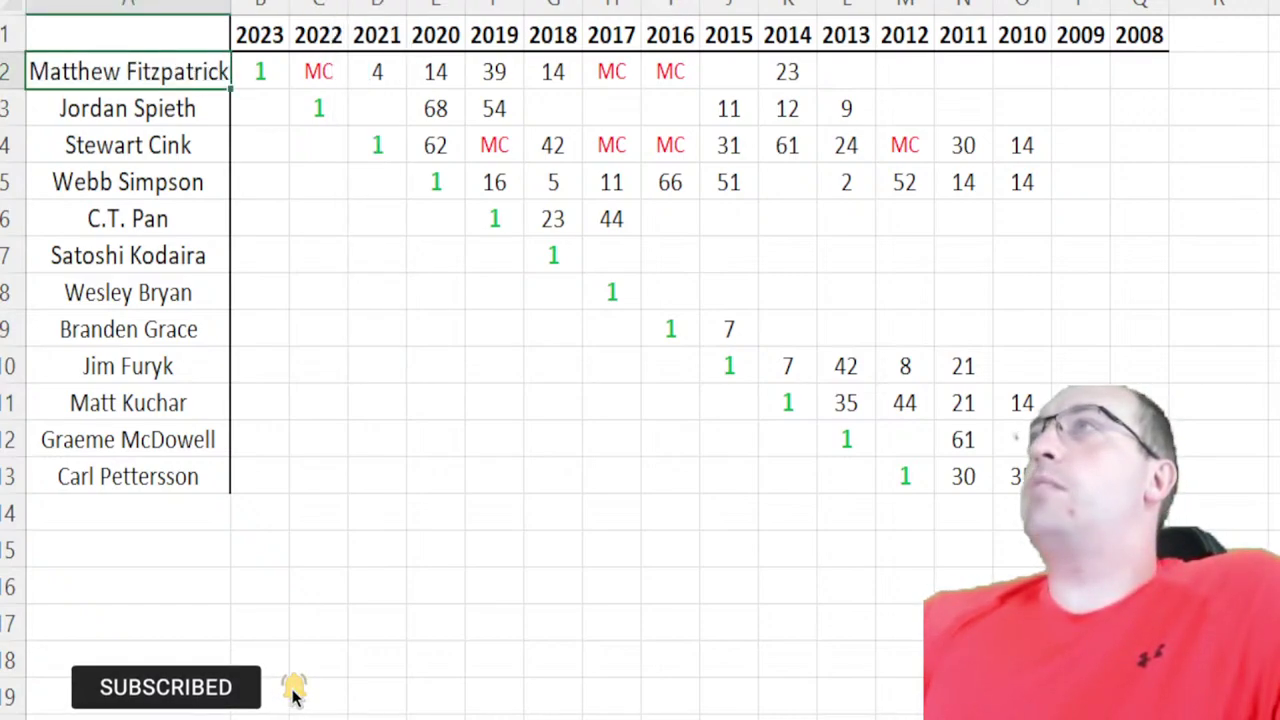
double_click(230, 3)
- Review Matthew Fitzpatrick's Heritage finishes before his win, selecting the individual years from 2022 back to 2018
click(376, 100)
key(Up)
key(Left)
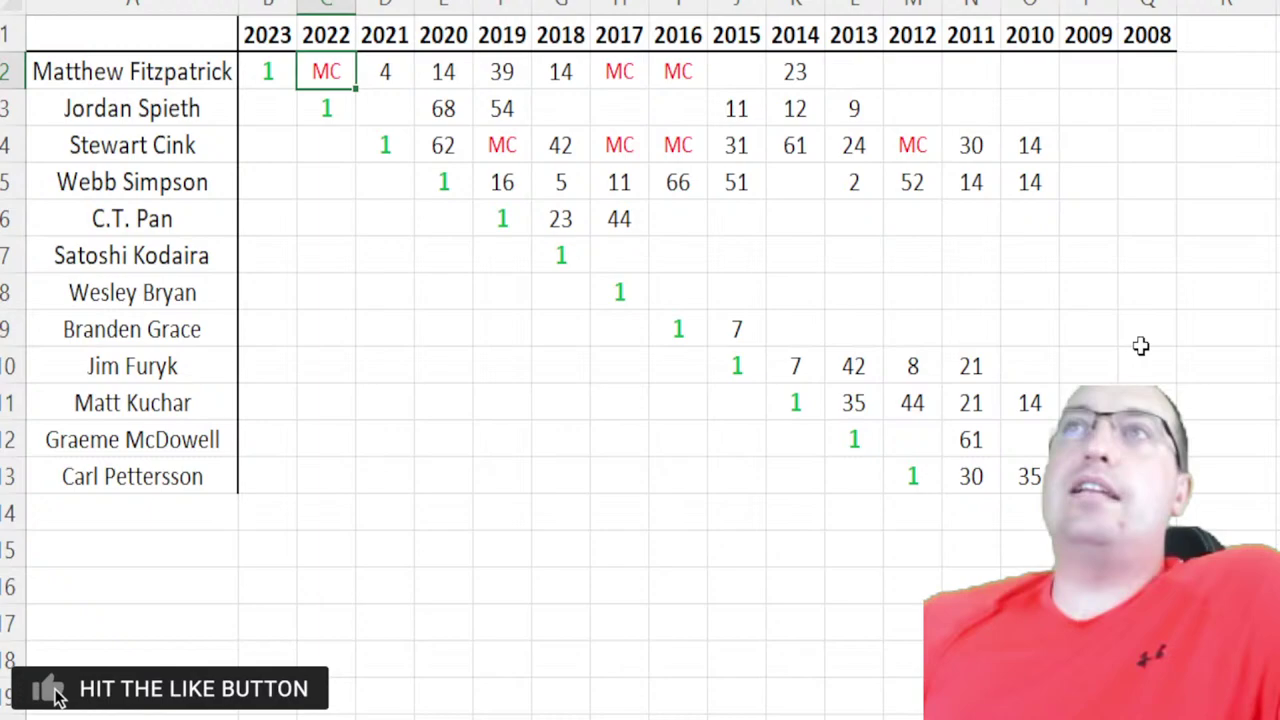
click(403, 78)
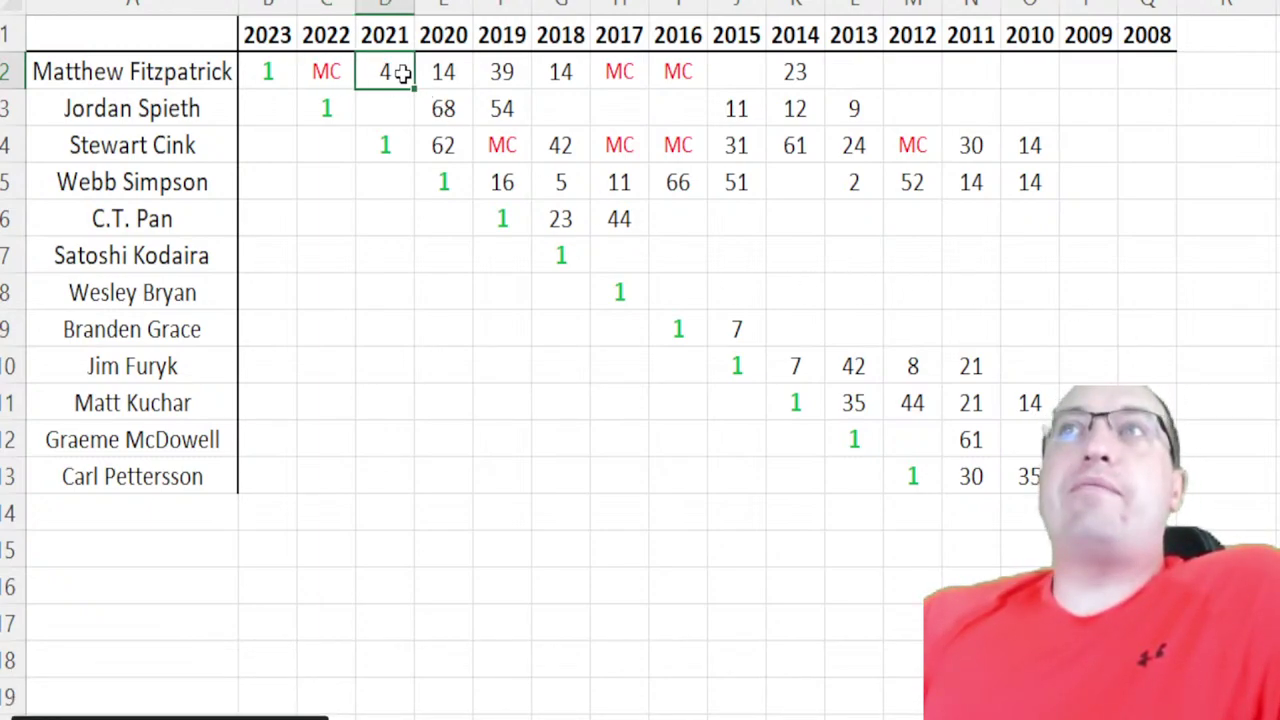
click(440, 76)
click(560, 75)
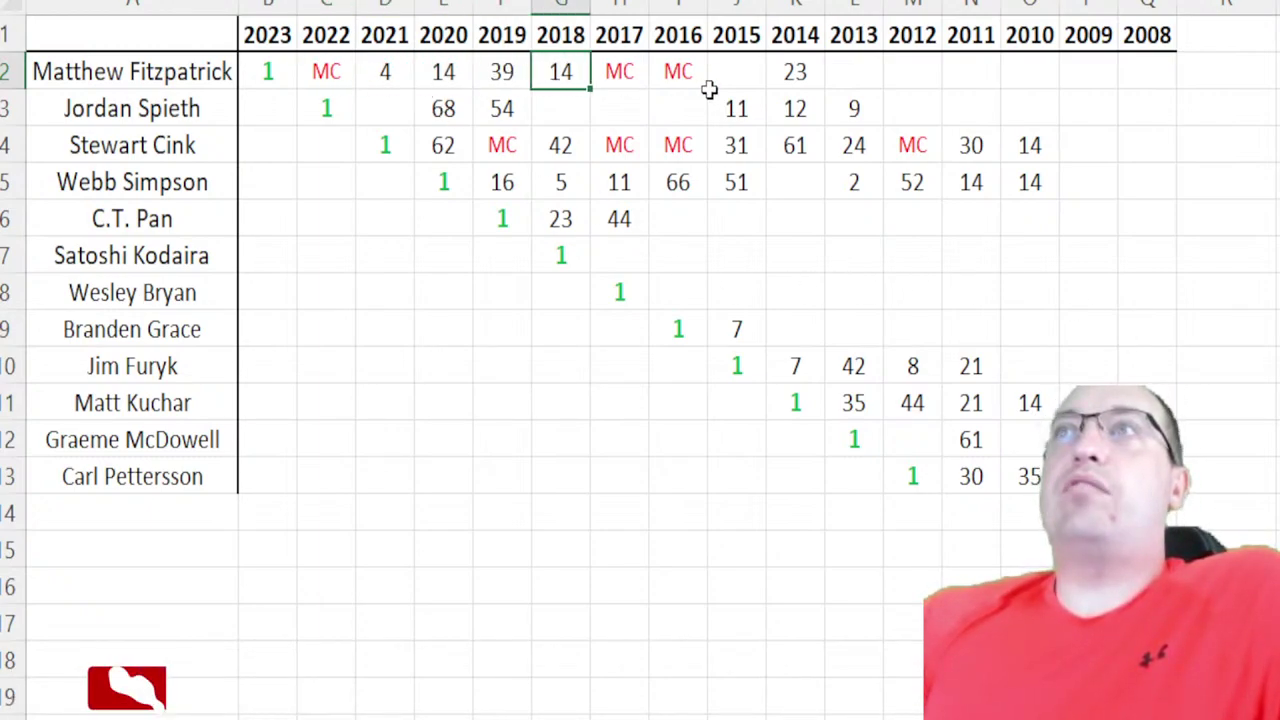
click(450, 62)
click(568, 72)
click(468, 66)
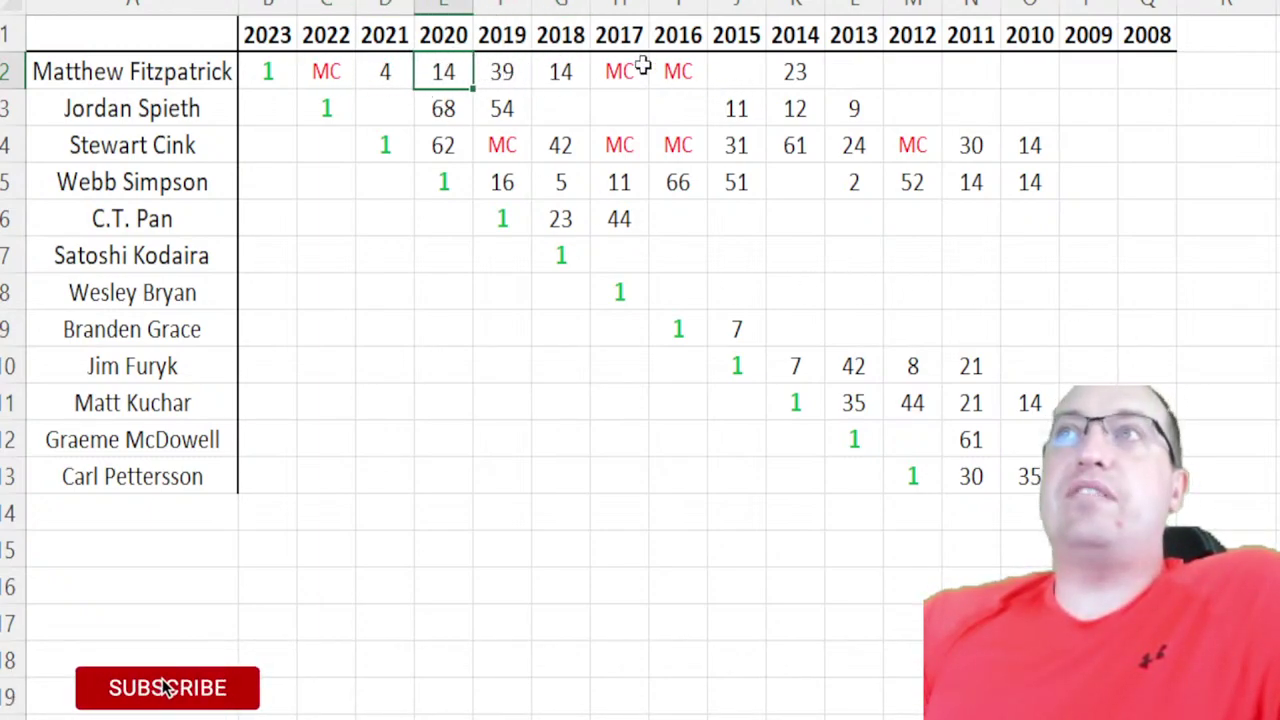
click(500, 70)
- Select Jordan Spieth's 2015 to 2013 finishes and Stewart Cink's 2020 to 2015 finishes to review their course history before winning
click(326, 109)
click(401, 110)
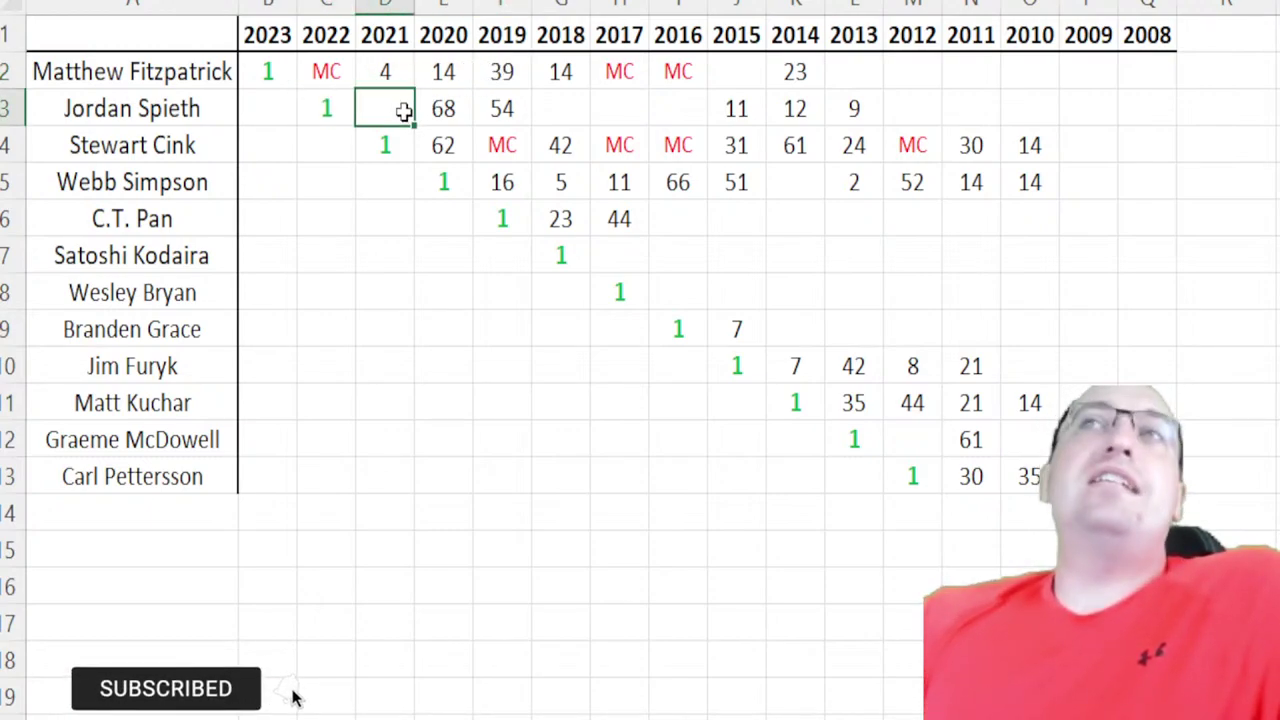
drag(728, 107, 851, 109)
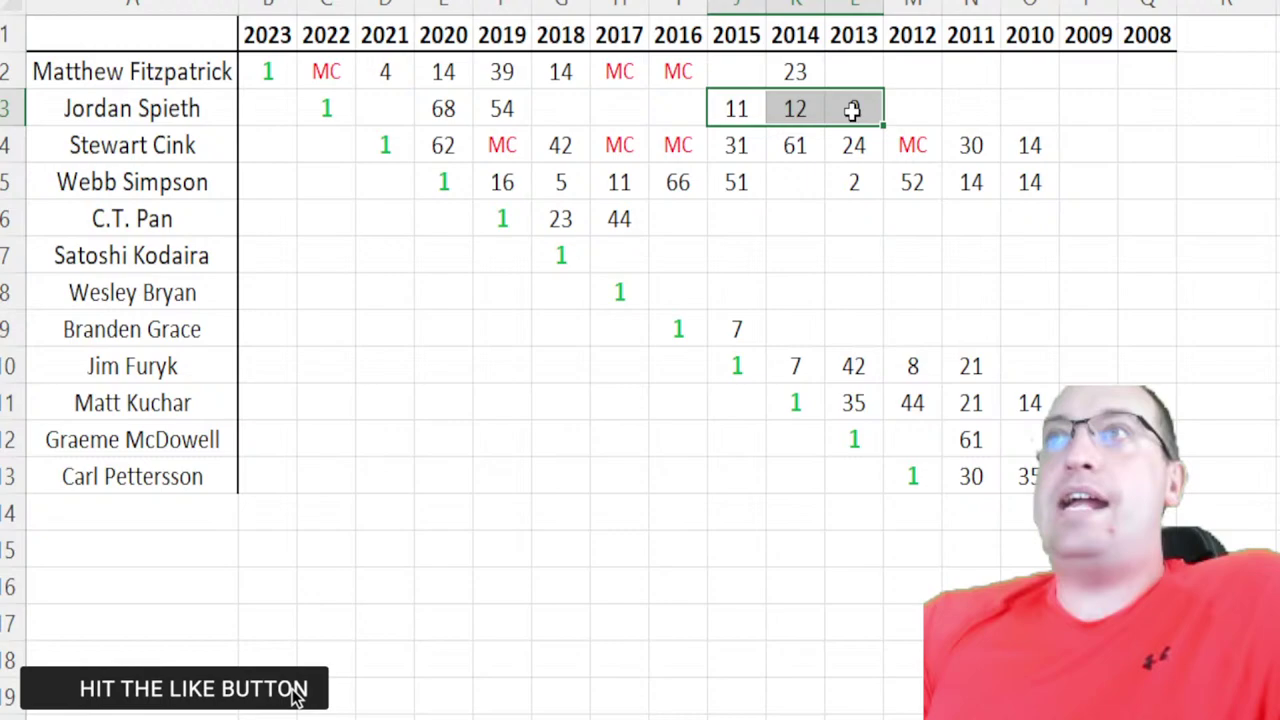
click(396, 137)
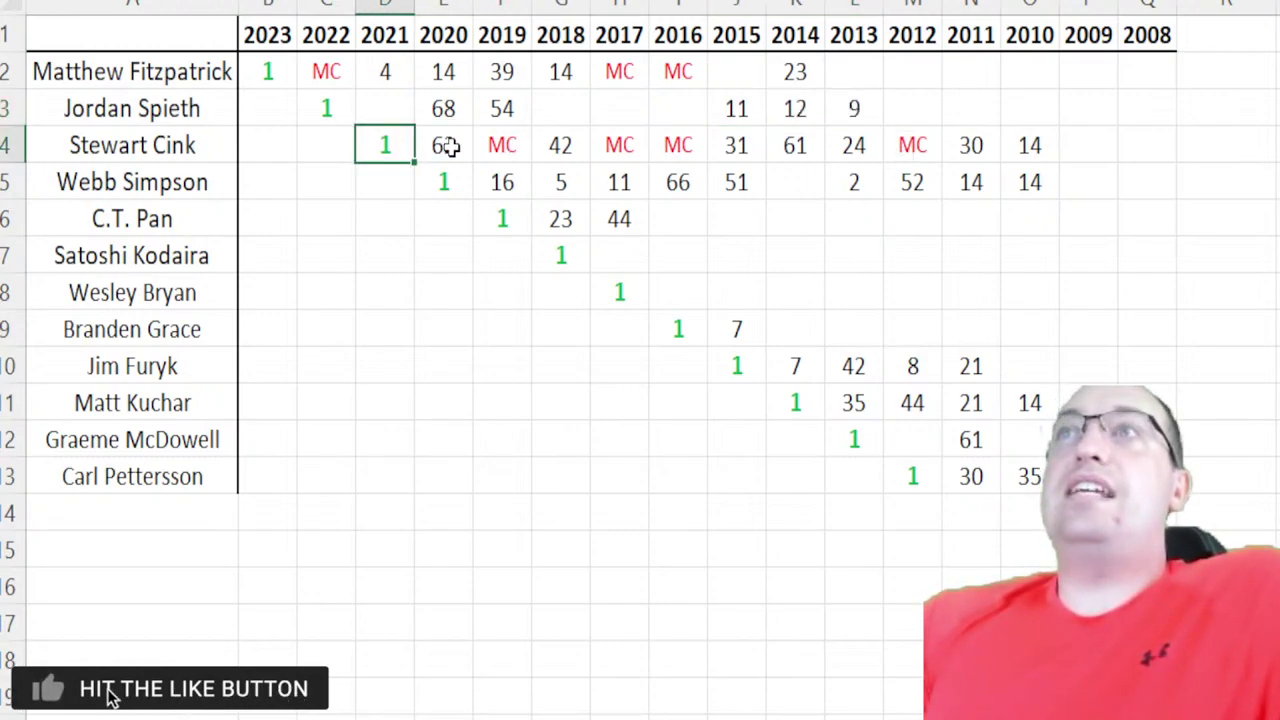
drag(447, 146, 740, 155)
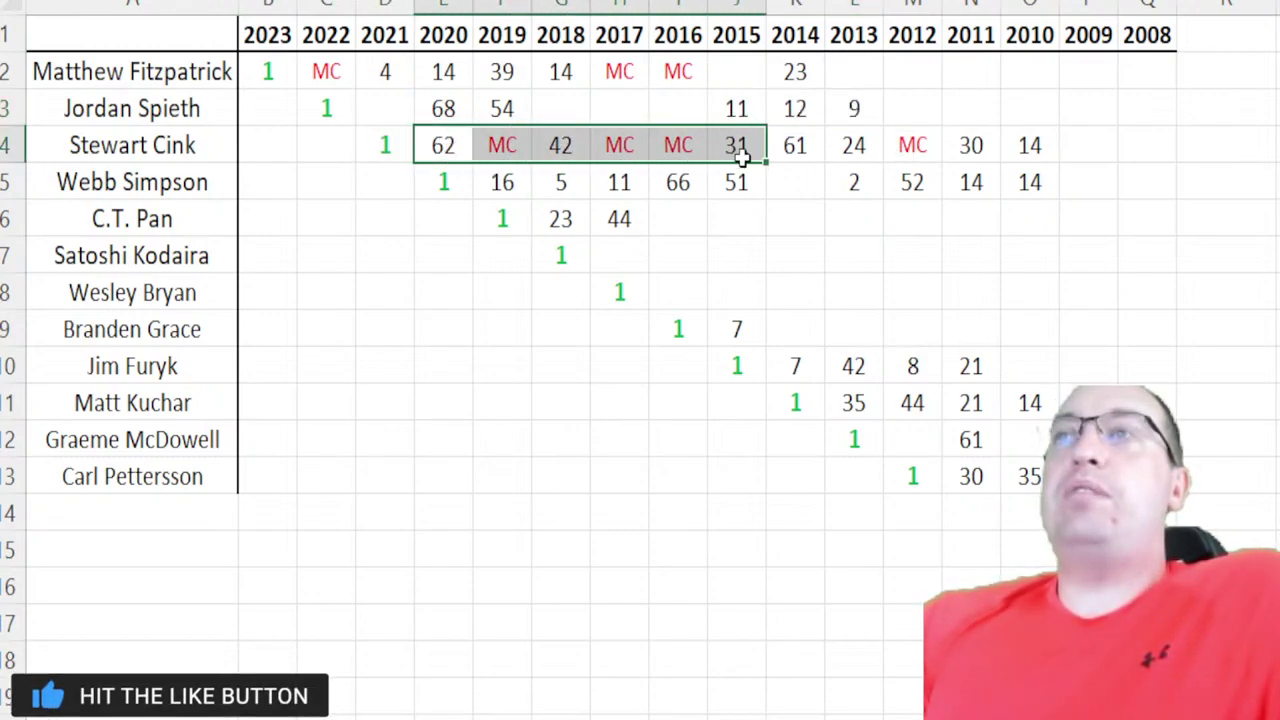
- Review Stewart Cink's 2013 and 2010 finishes, and select Webb Simpson's 2020 to 2010 finishes before returning to his winning year
click(874, 146)
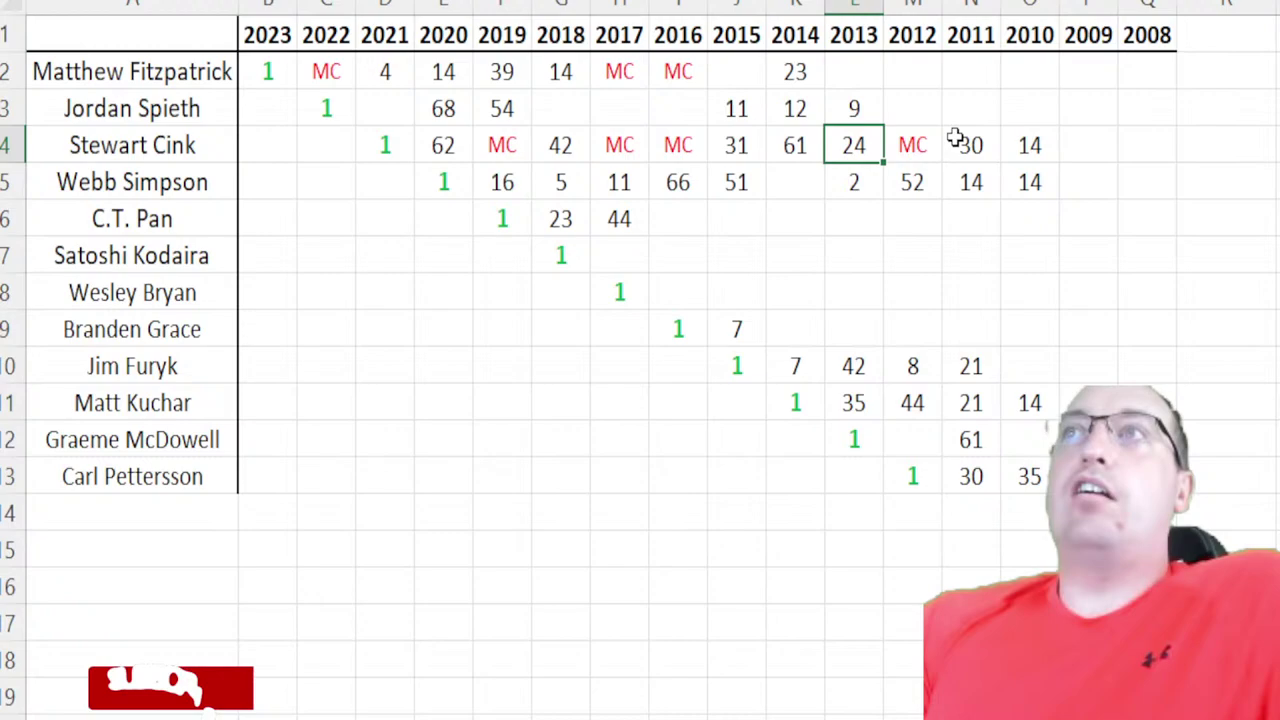
click(1037, 142)
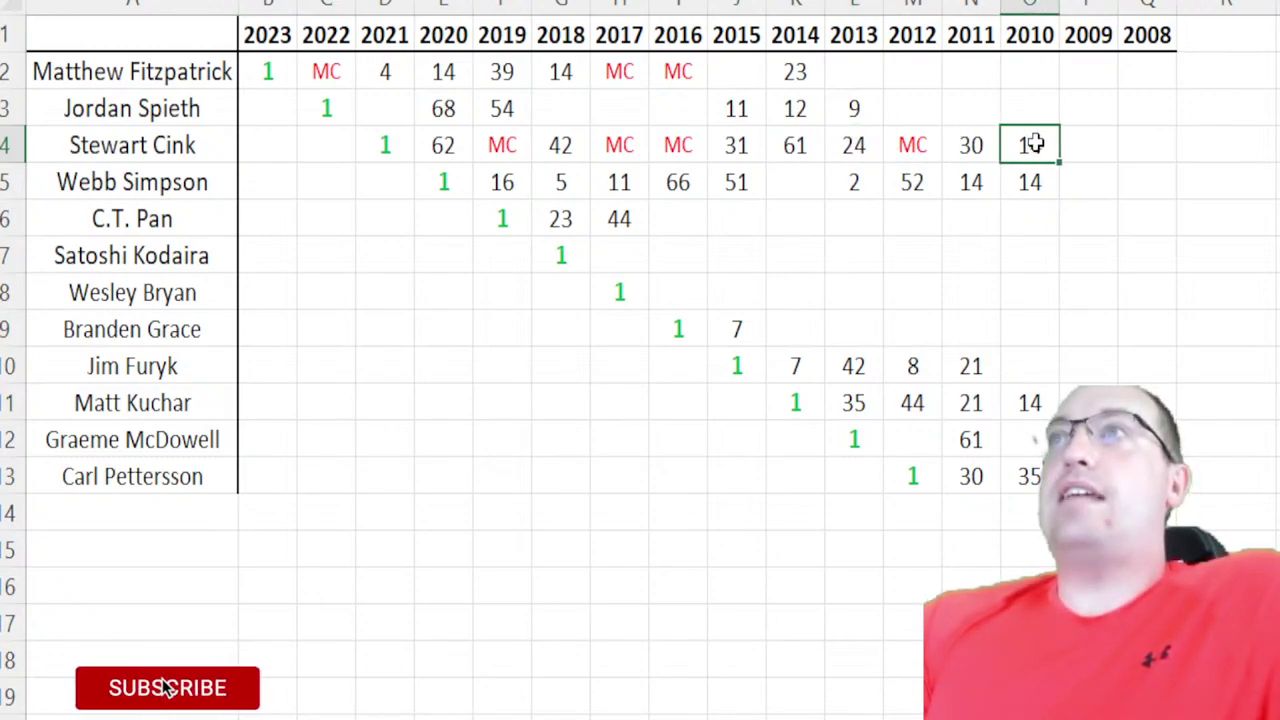
click(815, 142)
click(852, 143)
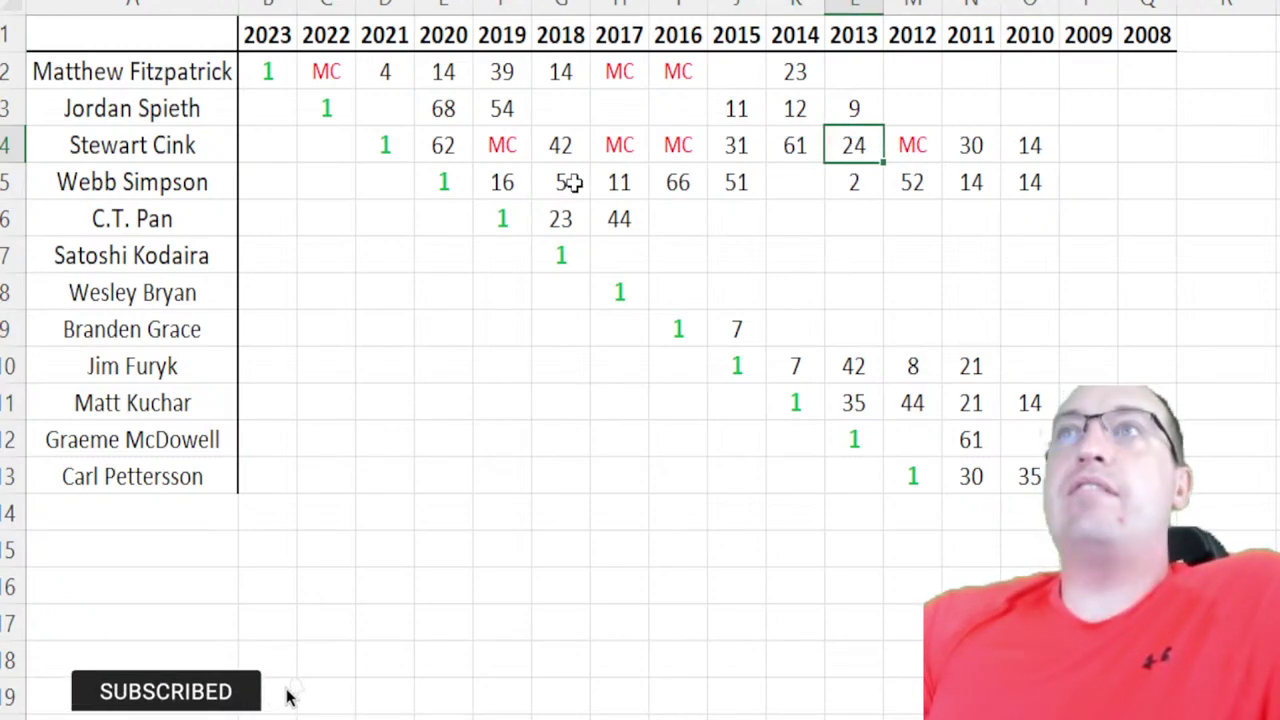
drag(429, 186, 1043, 177)
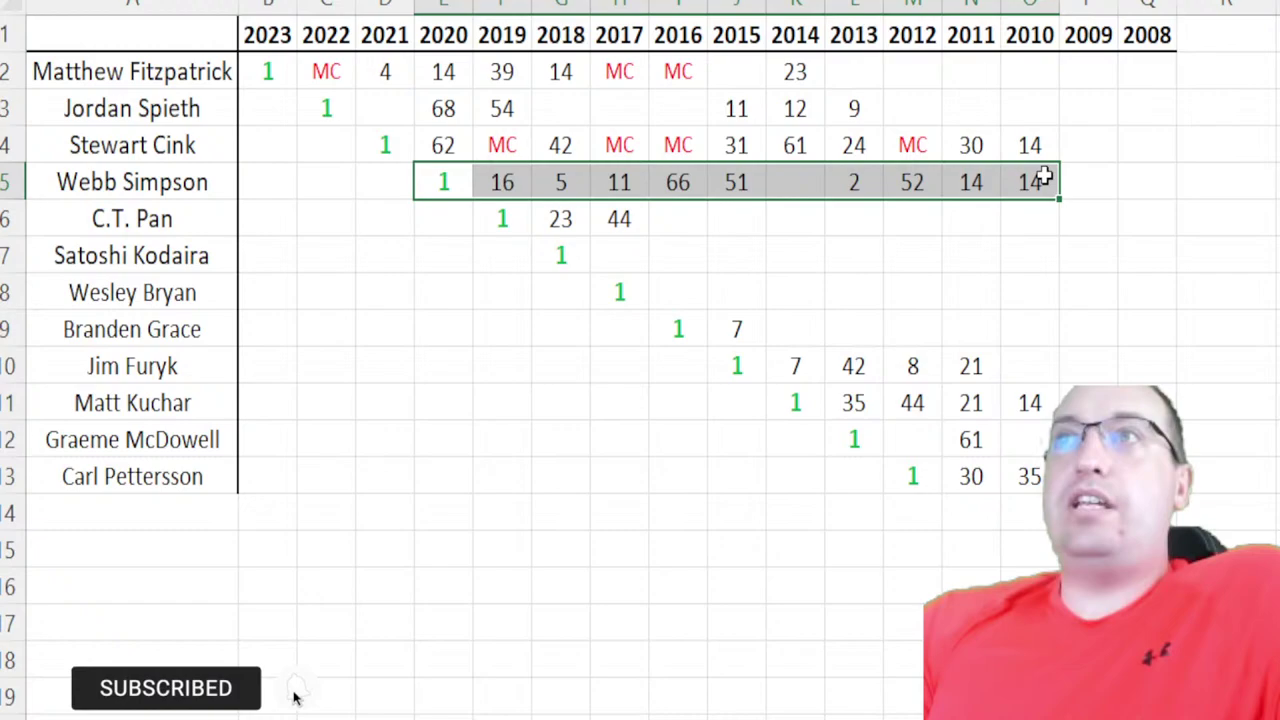
click(449, 179)
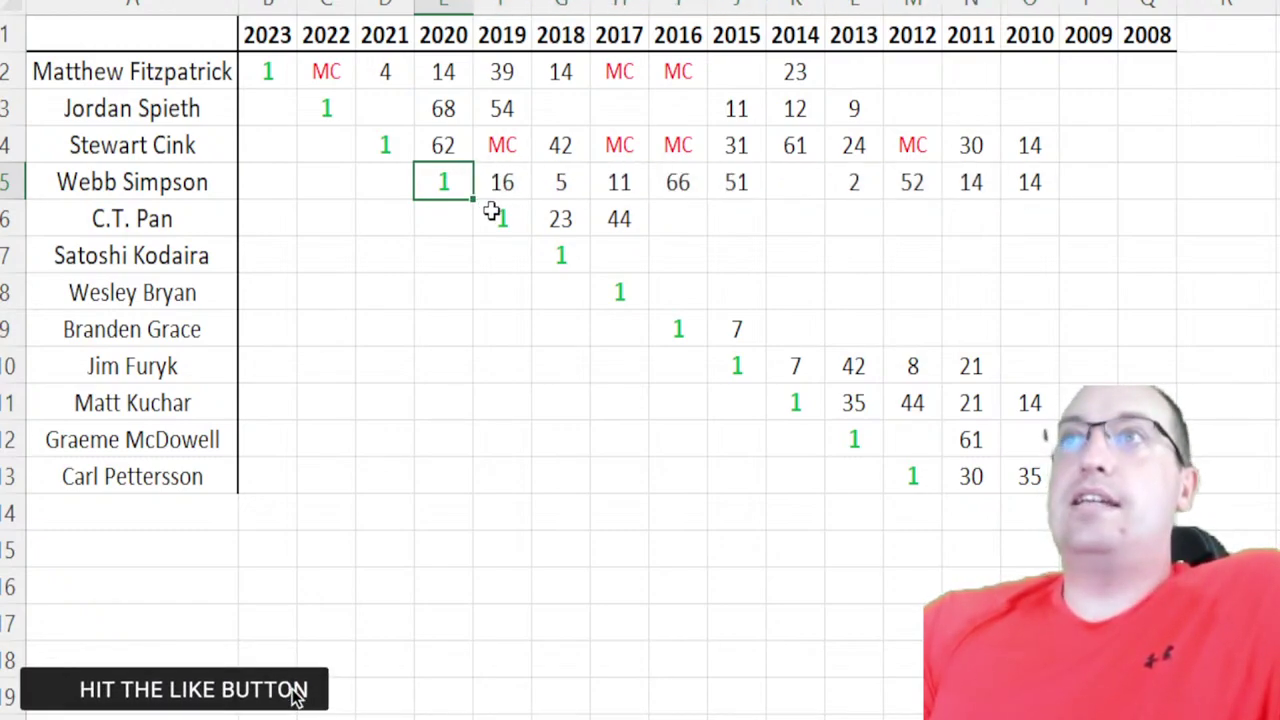
- Review C.T. Pan's course history before his win, selecting his 2018 and 2017 finishes together and individually
click(540, 217)
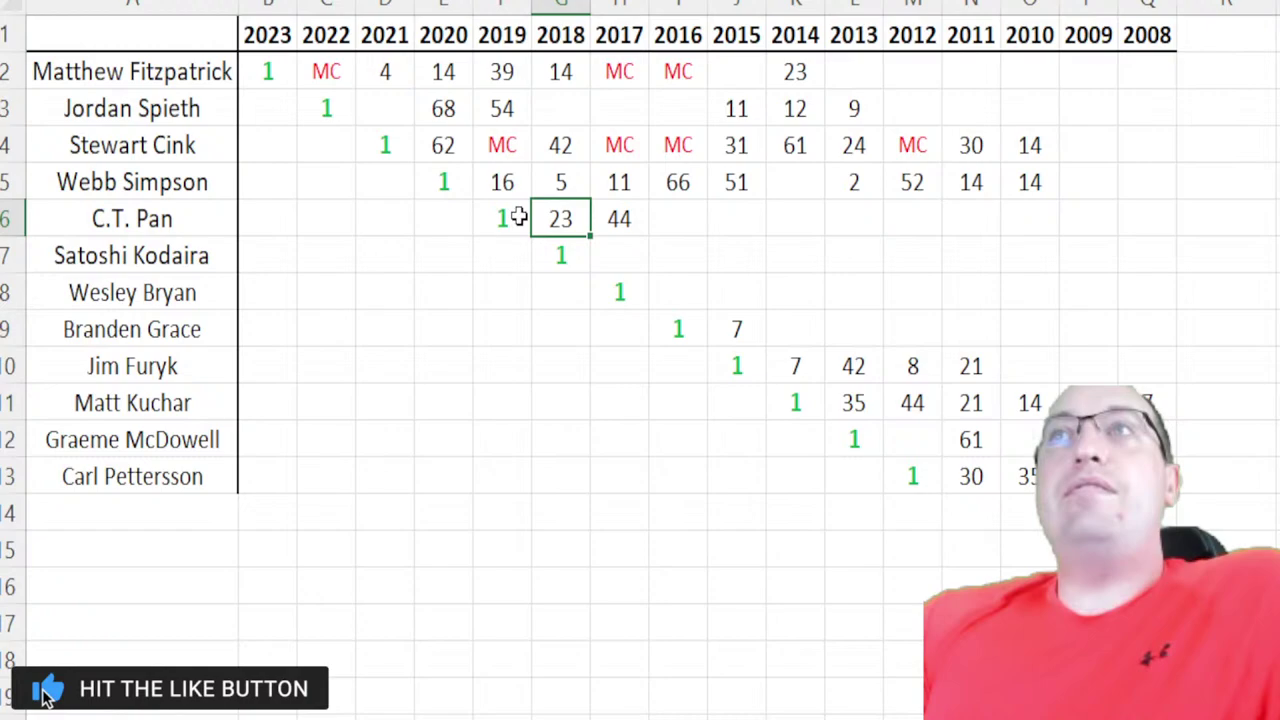
drag(586, 214, 608, 214)
key(ctrl+v)
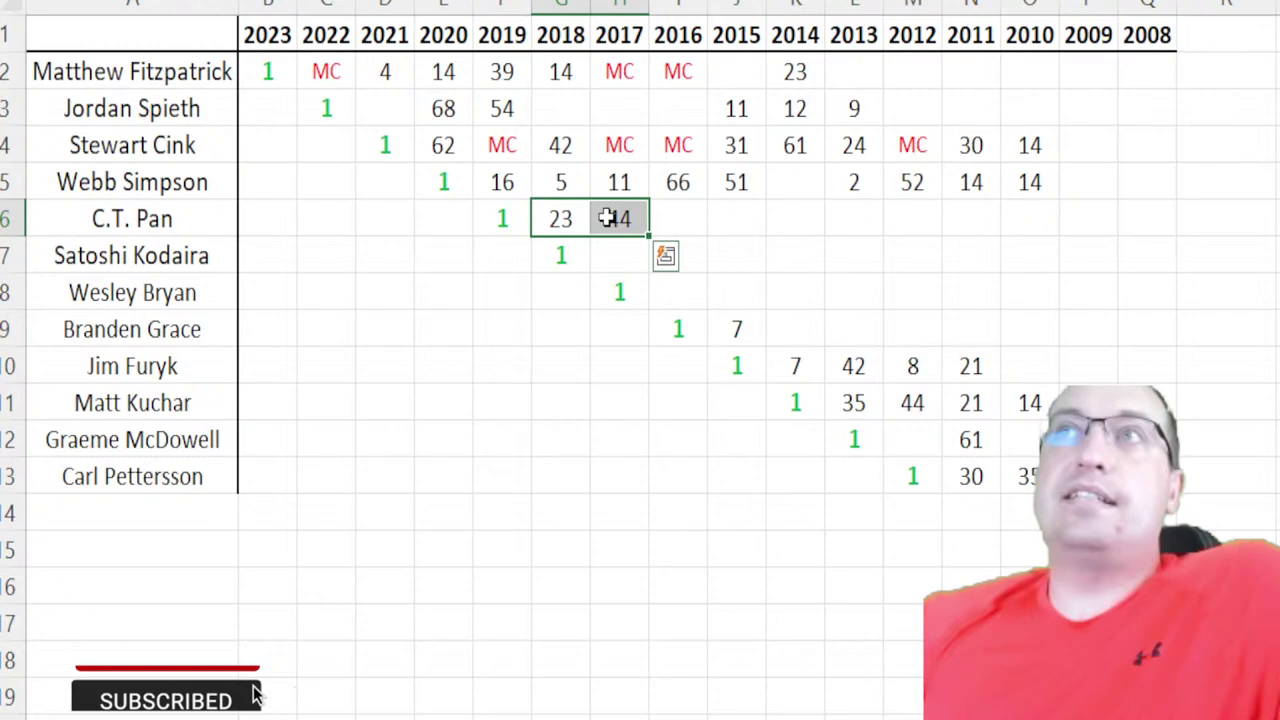
key(shift+Left)
drag(583, 217, 620, 220)
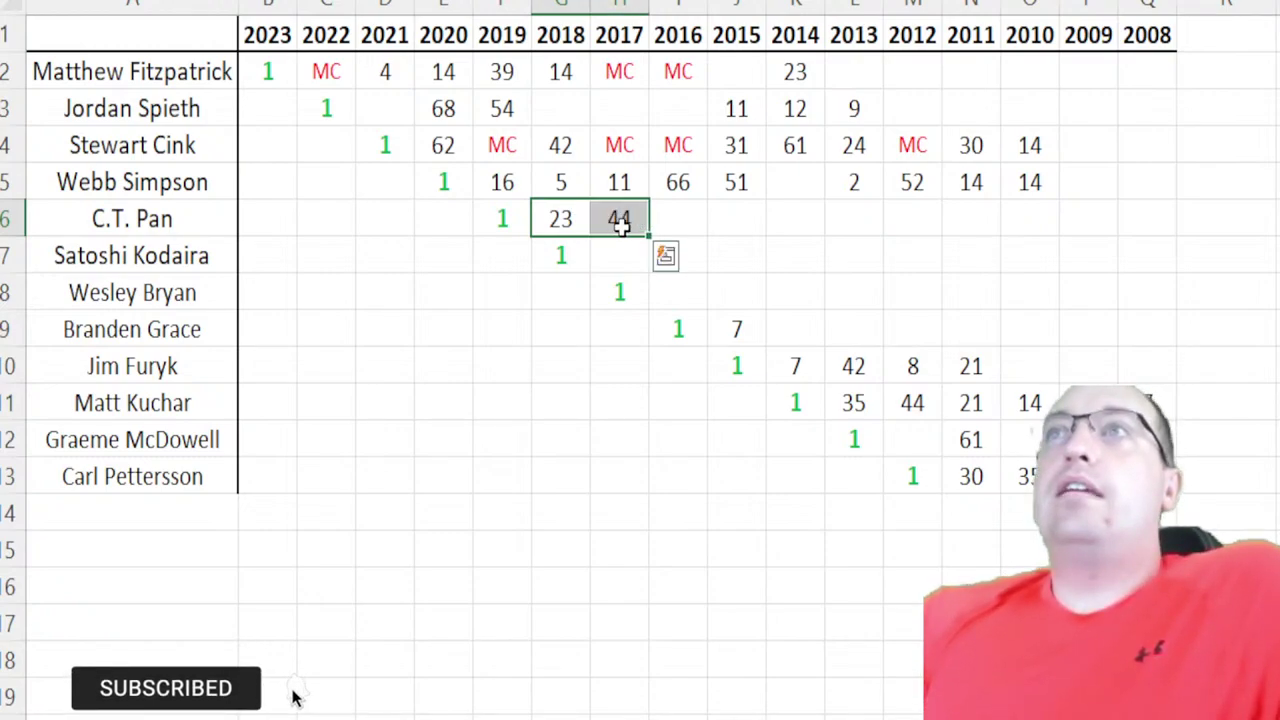
click(563, 220)
click(620, 220)
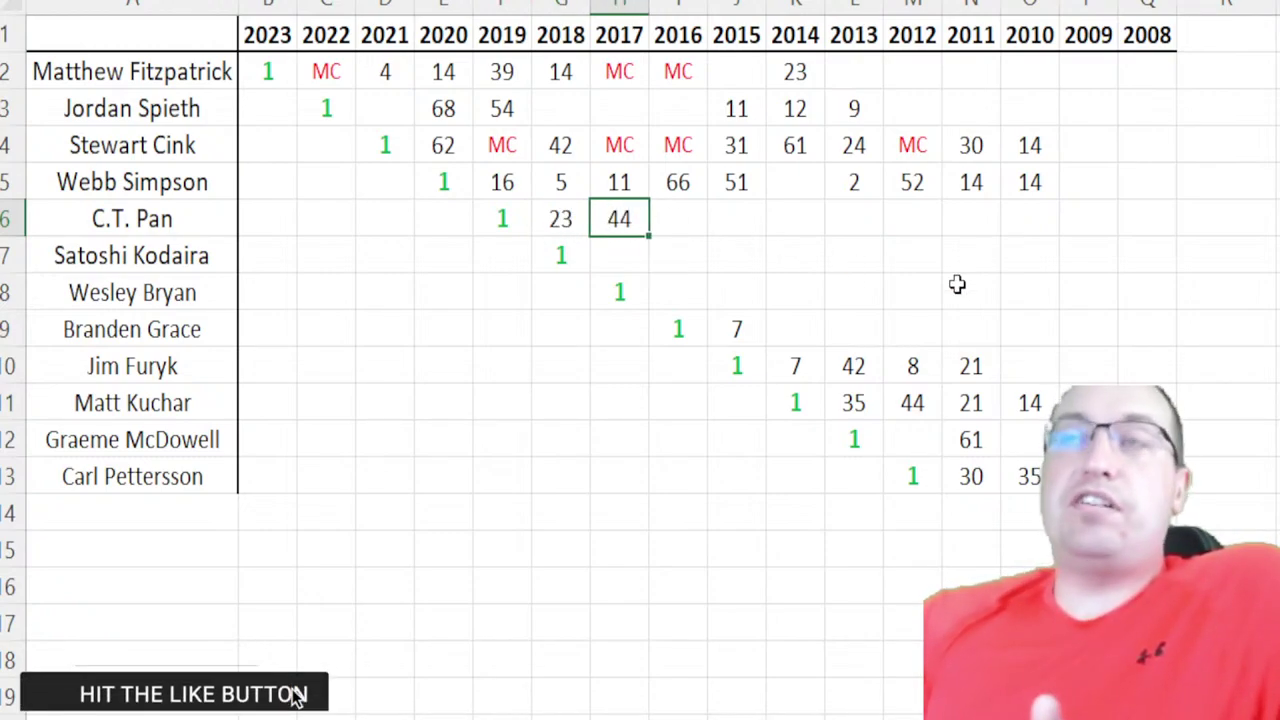
key(Left)
key(Left)
key(Left)
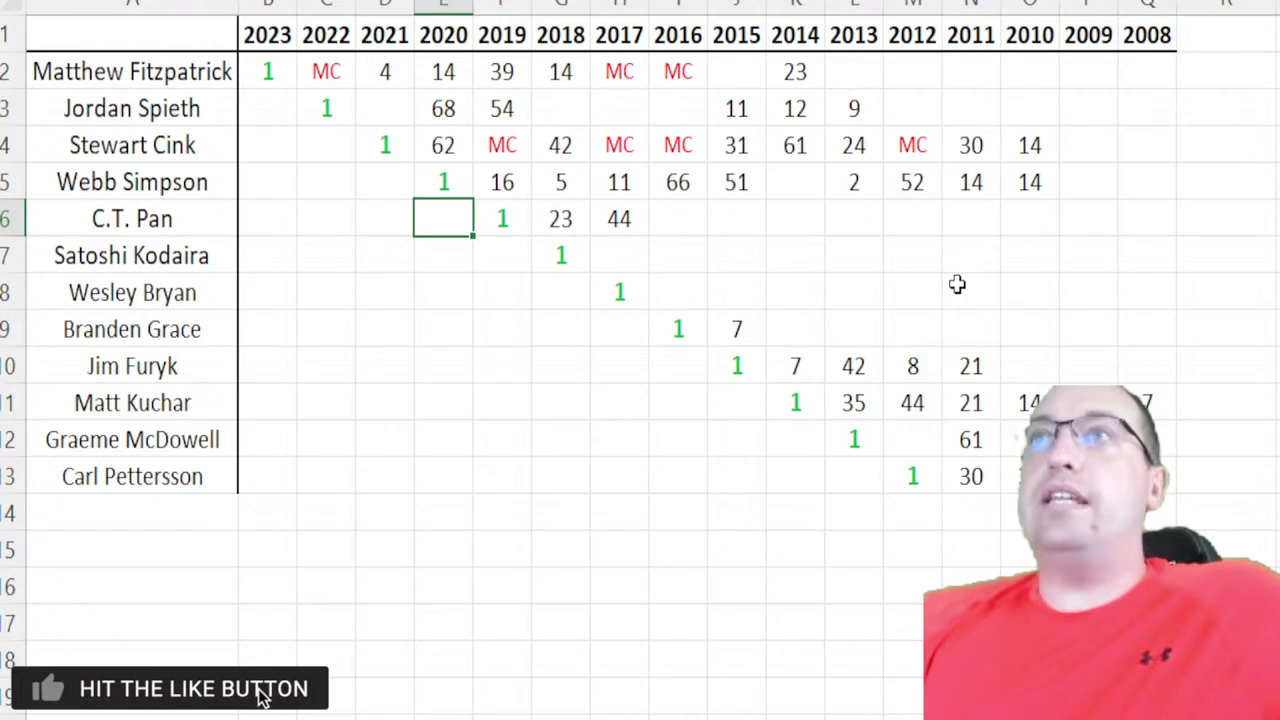
key(Right)
- Enlarge the font of the winners' names from Wesley Bryan down to Carl Pettersson to match the names above
drag(183, 292, 206, 477)
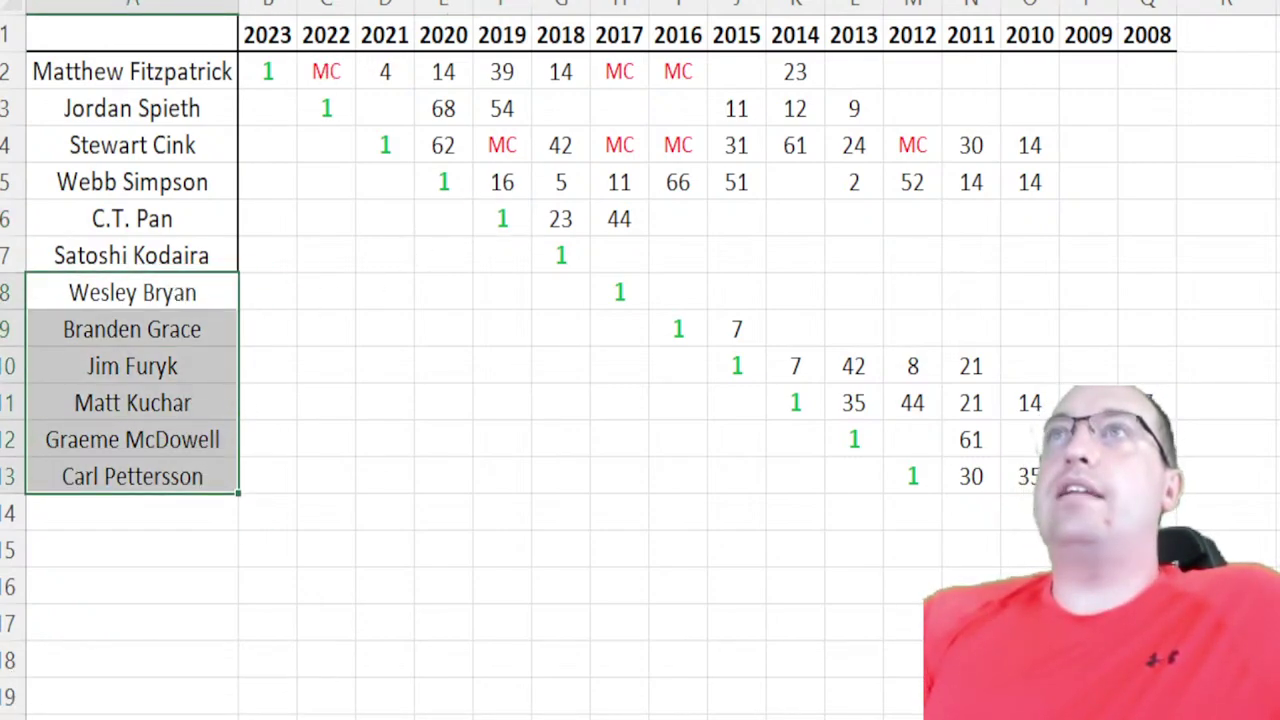
click(380, 2)
click(355, 2)
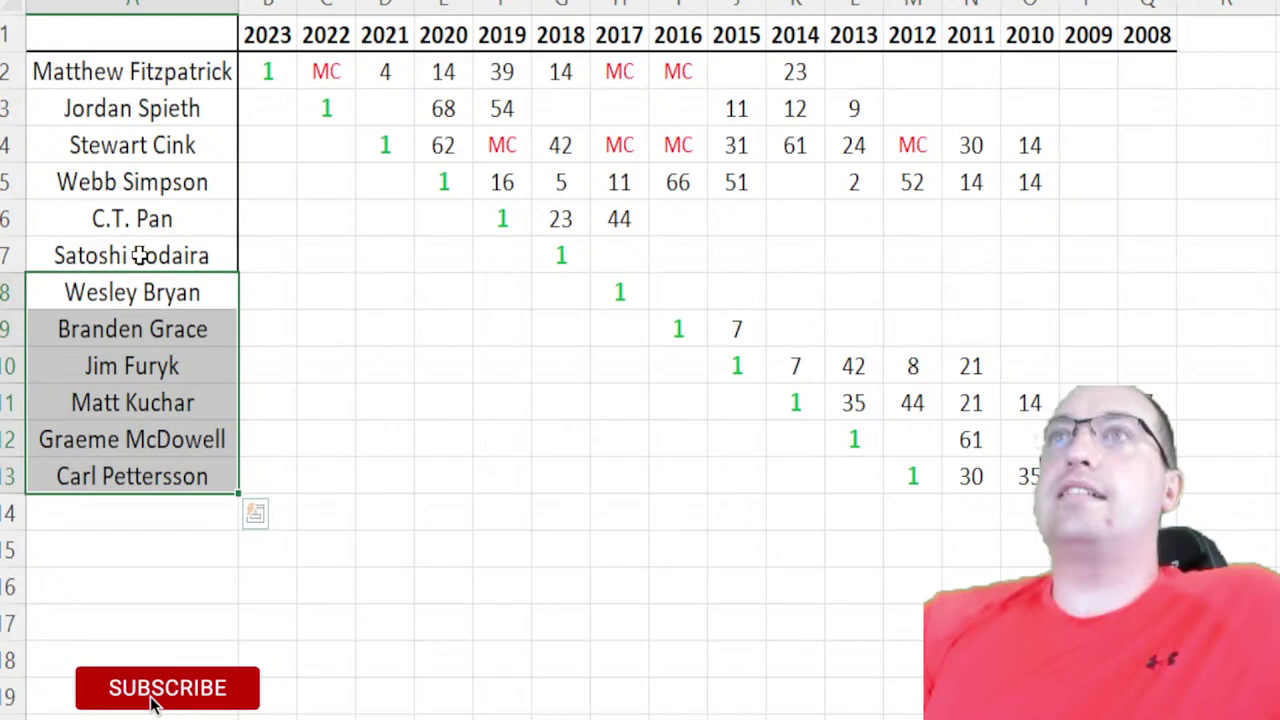
- Review the rows of Satoshi Kodaira and Wesley Bryan, Branden Grace's 2015 and Jim Furyk's 2014 finishes, and Matt Kuchar's 2012 to 2008 finishes
drag(139, 255, 676, 281)
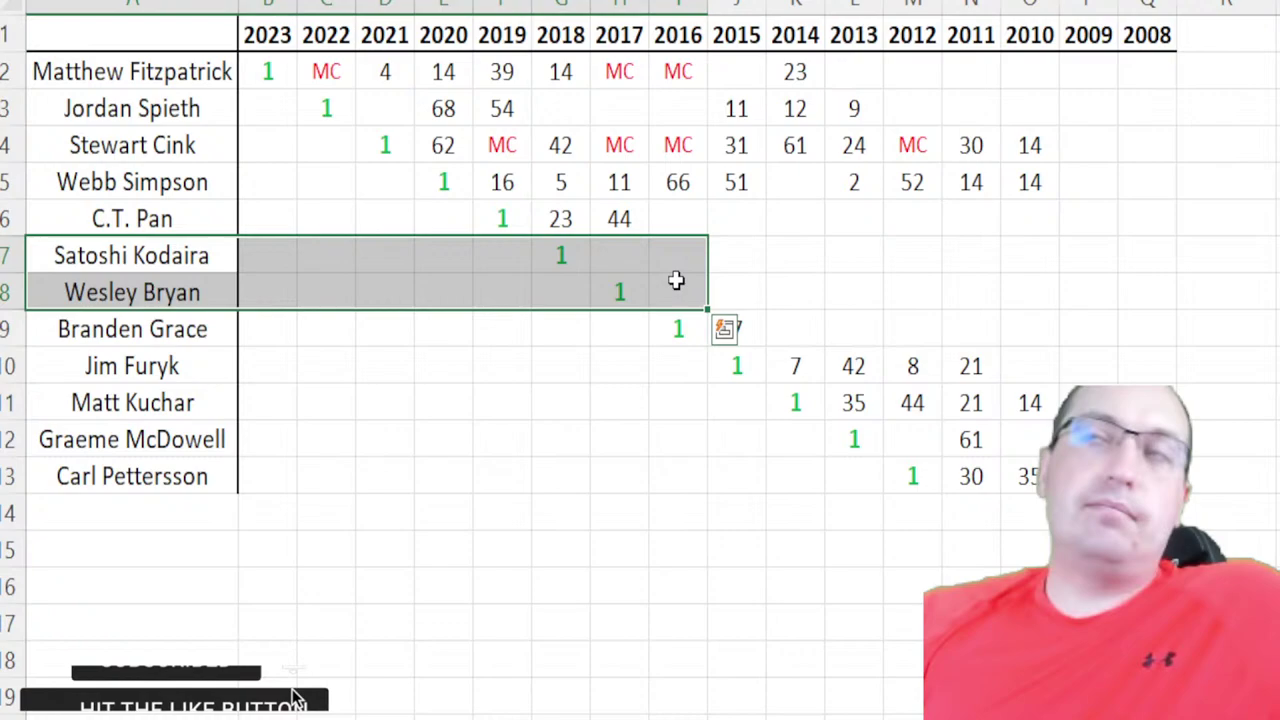
click(788, 327)
click(740, 332)
click(818, 364)
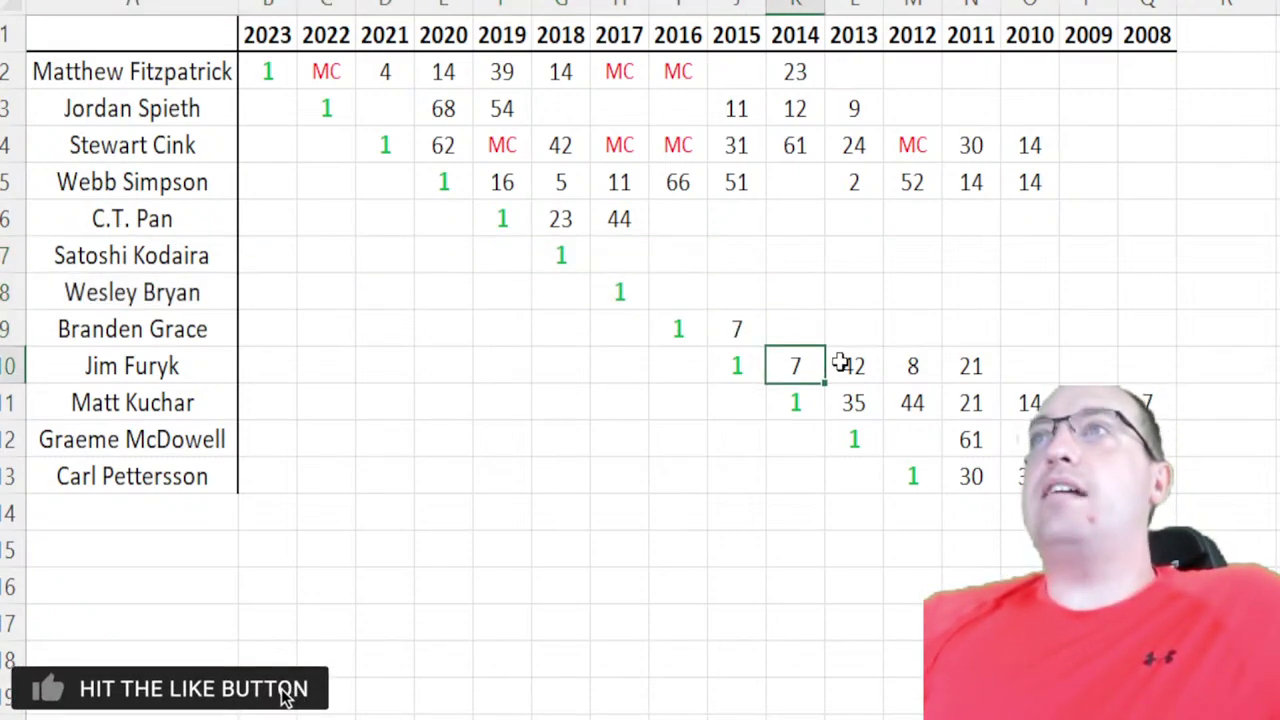
drag(915, 398, 1150, 396)
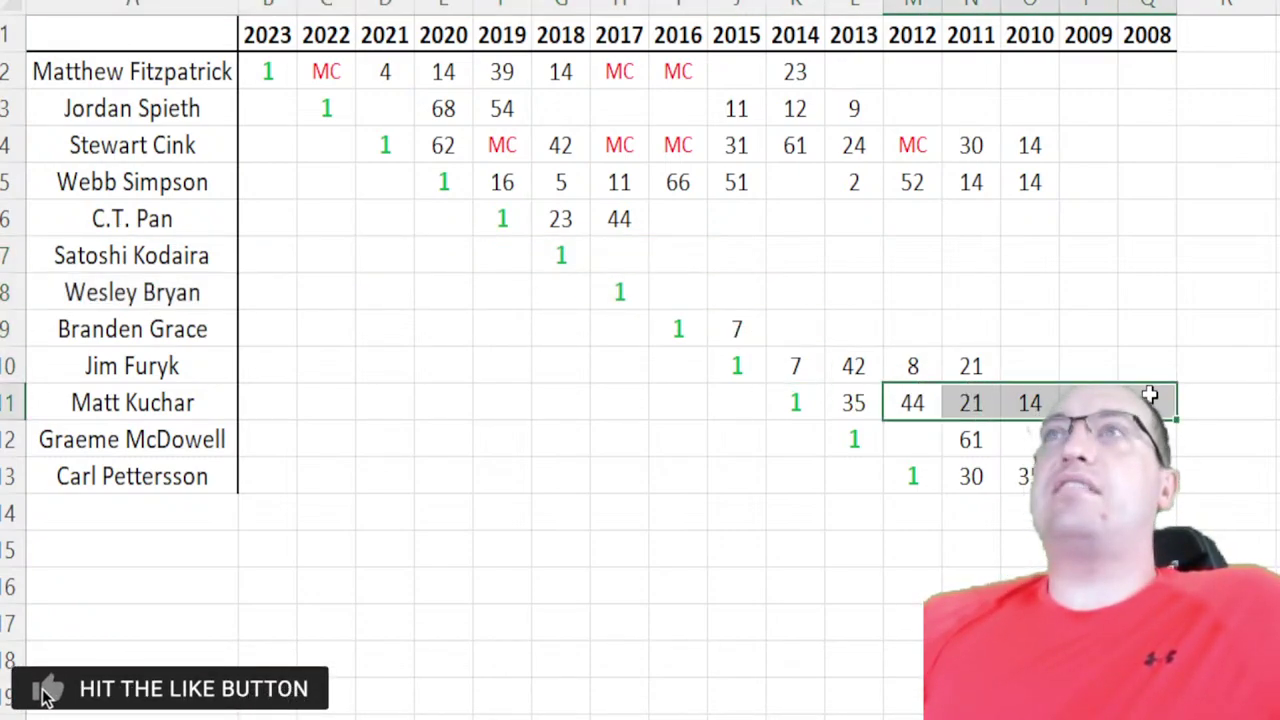
click(1150, 400)
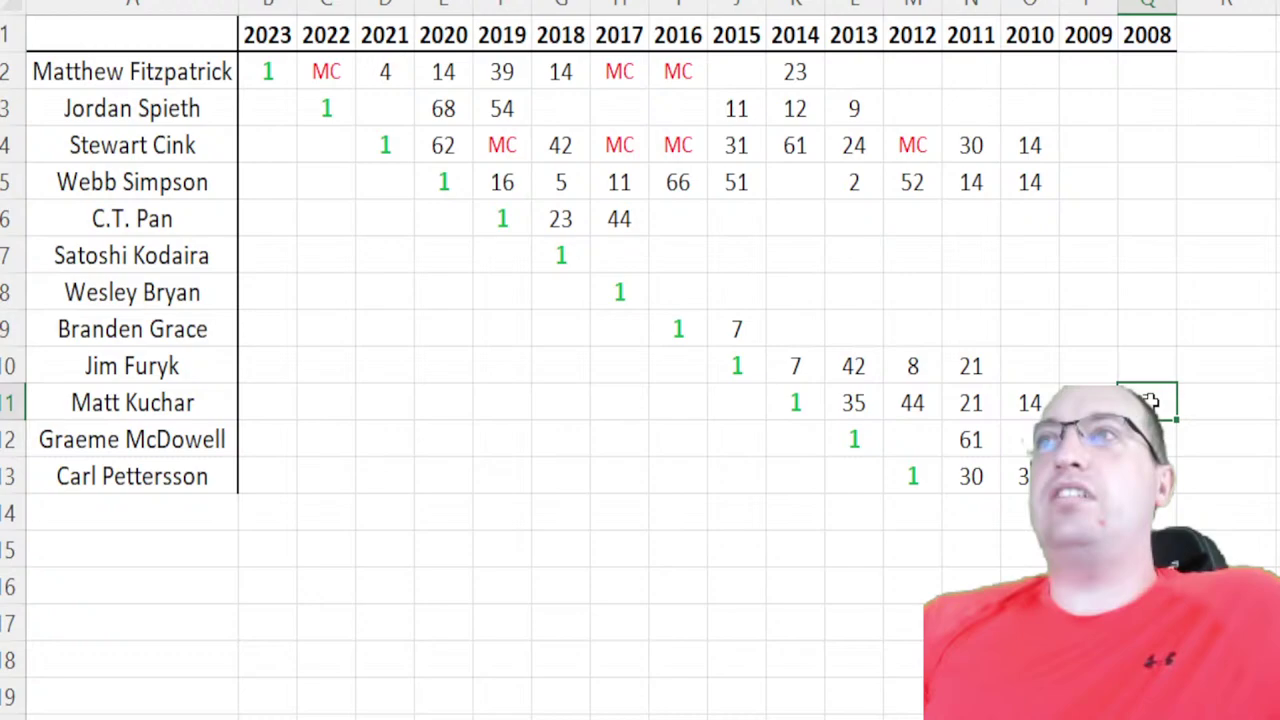
- Revisit the earlier finishes of Jim Furyk, Branden Grace and C.T. Pan, and select all the winners' results from 2023 to 2008
click(898, 372)
click(805, 364)
click(755, 333)
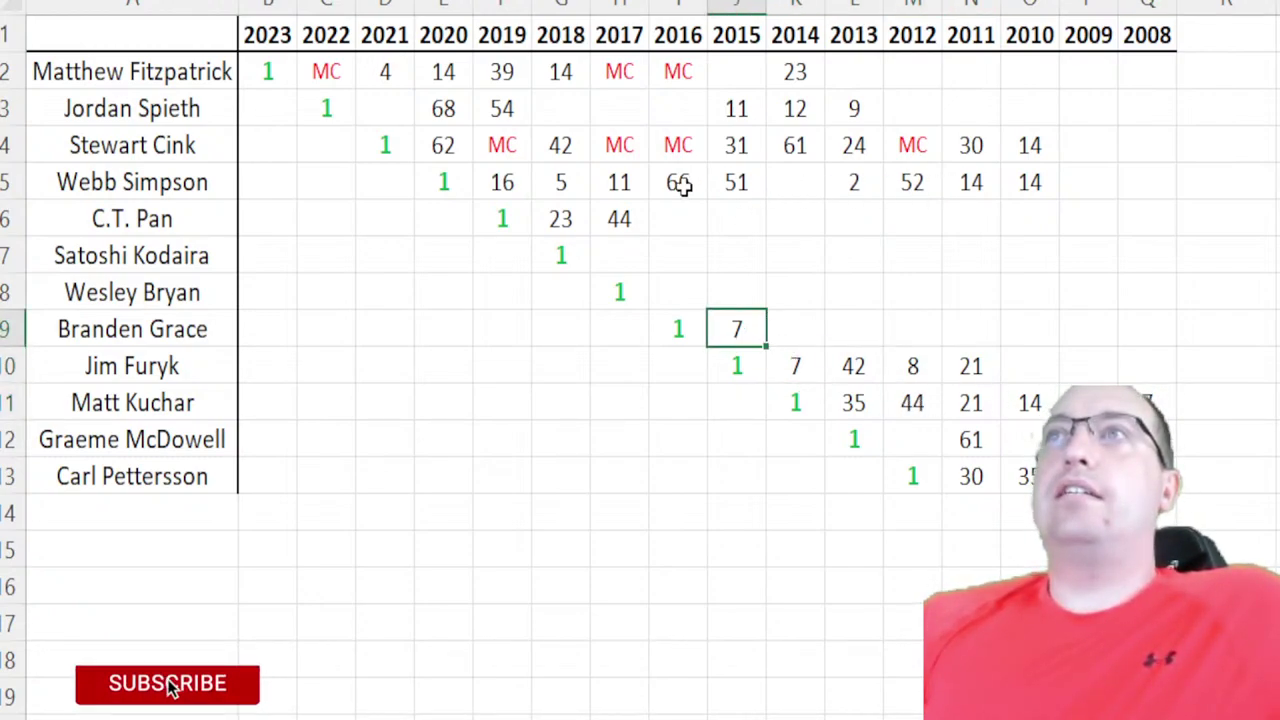
click(538, 208)
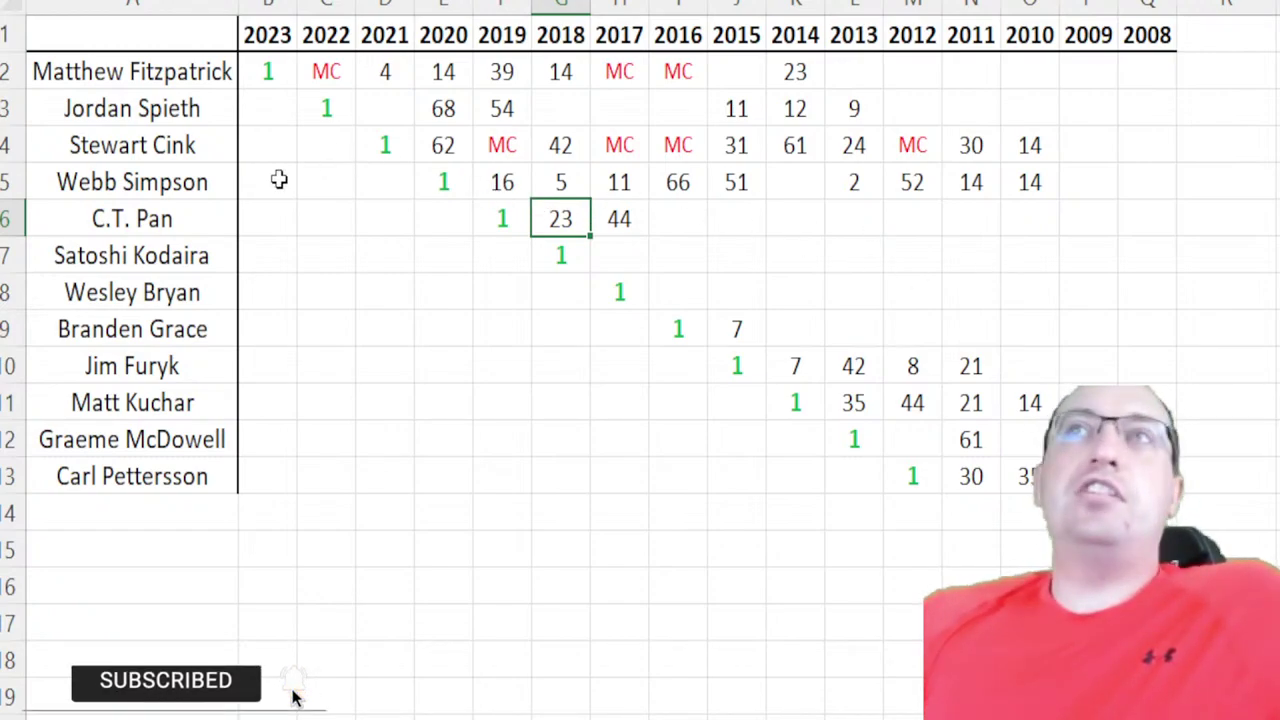
drag(289, 66, 1172, 488)
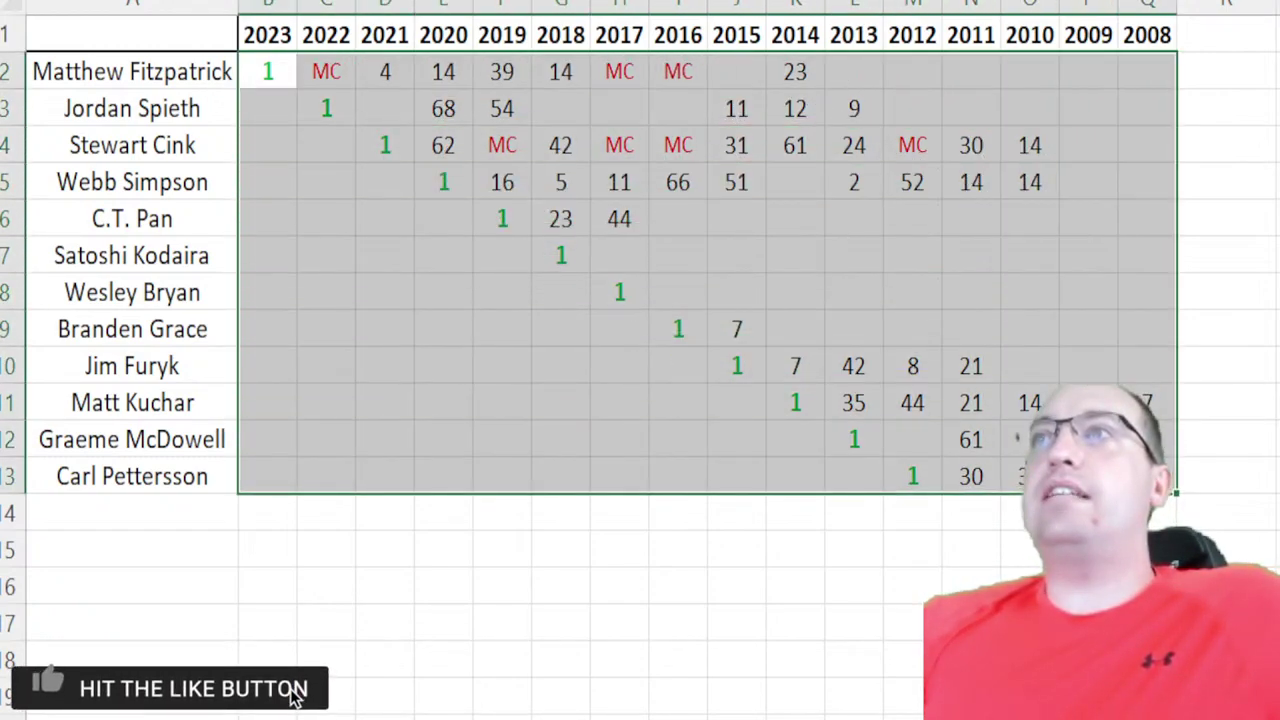
- Select the winners' name column, and examine the rows of Satoshi Kodaira and Wesley Bryan across the 2023 to 2017 columns
click(213, 120)
drag(195, 4, 226, 114)
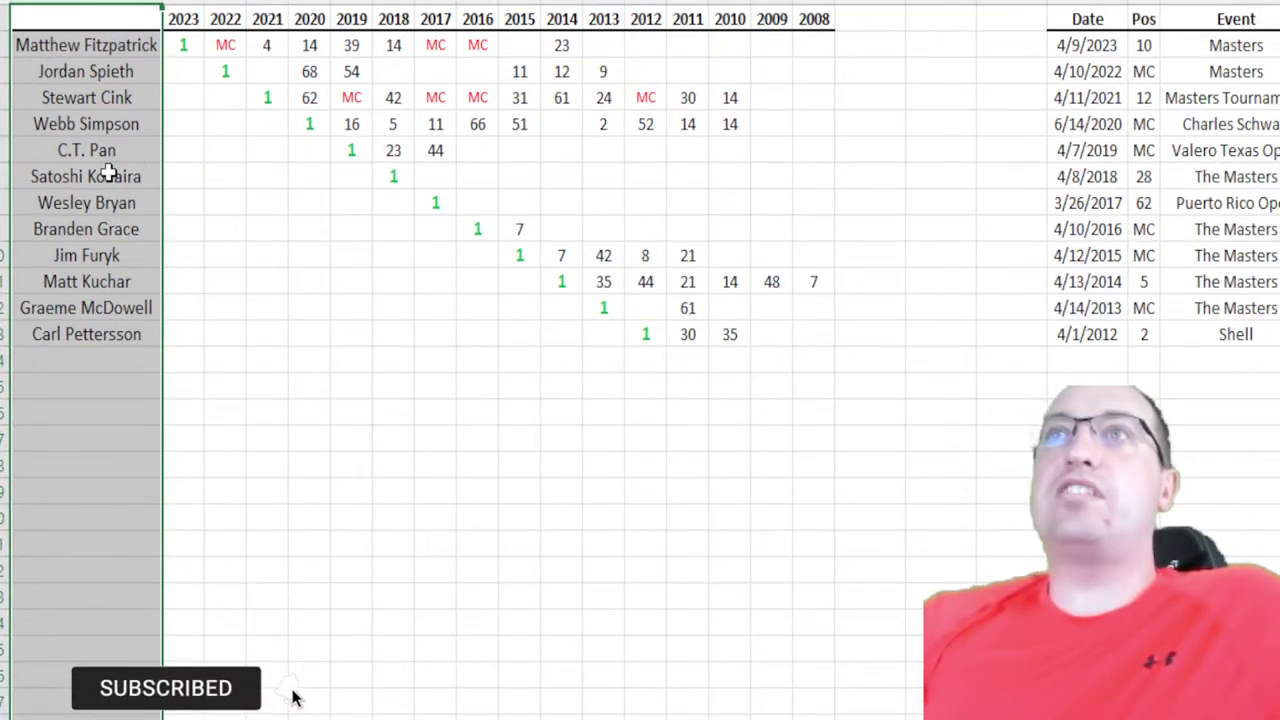
drag(109, 173, 446, 195)
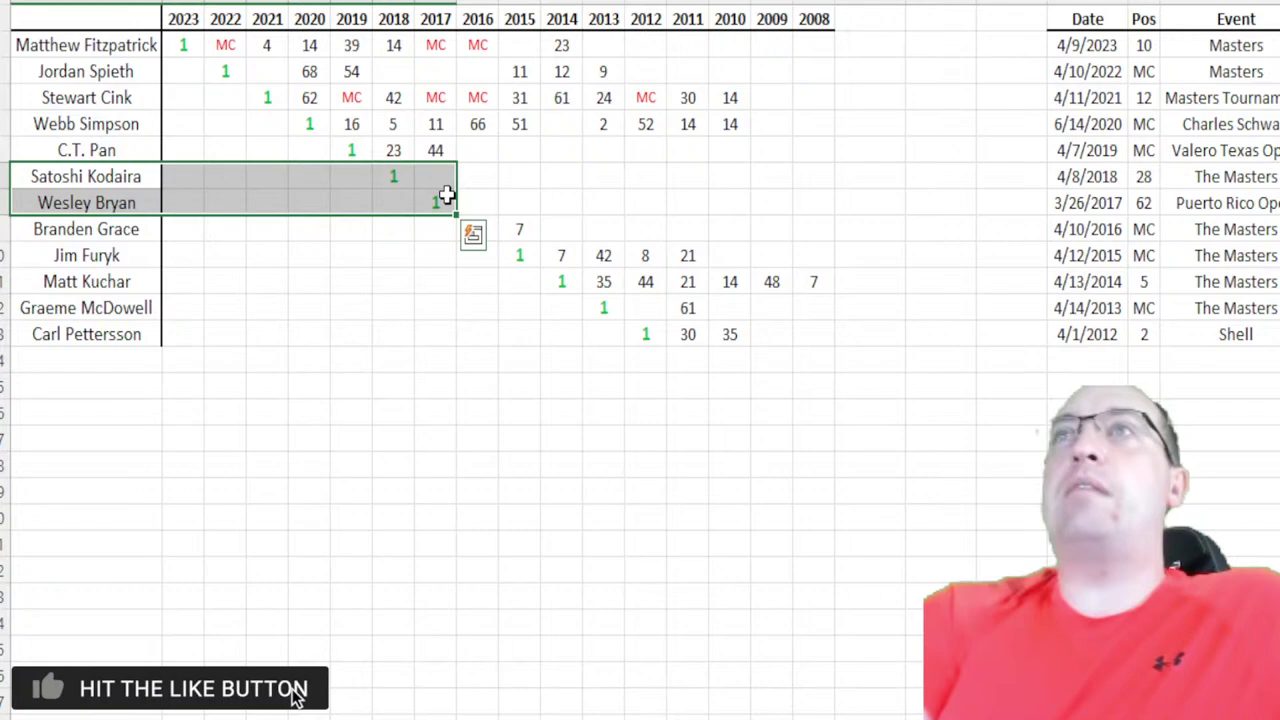
ctrl+scroll(135, 697, up, 3)
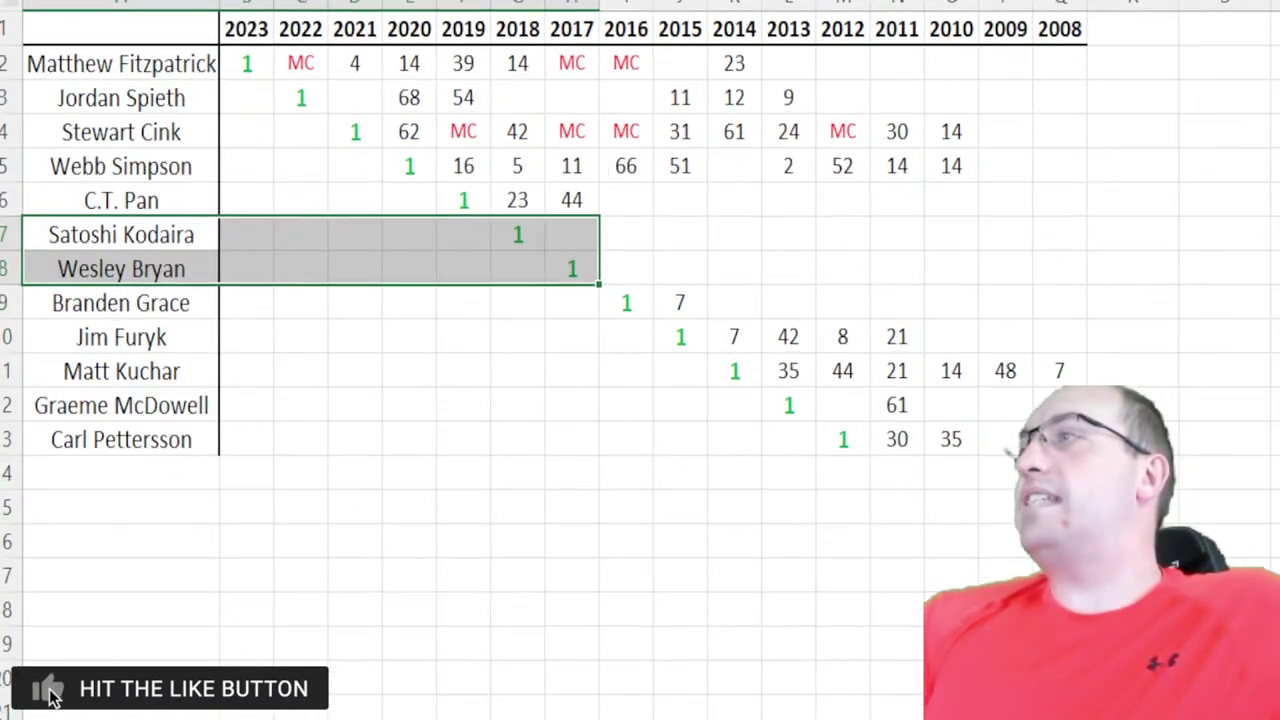
- Check Matthew Fitzpatrick's 2022 and 2021 finishes and Jordan Spieth's 2020 finish, ending on the 2020 column heading
click(326, 71)
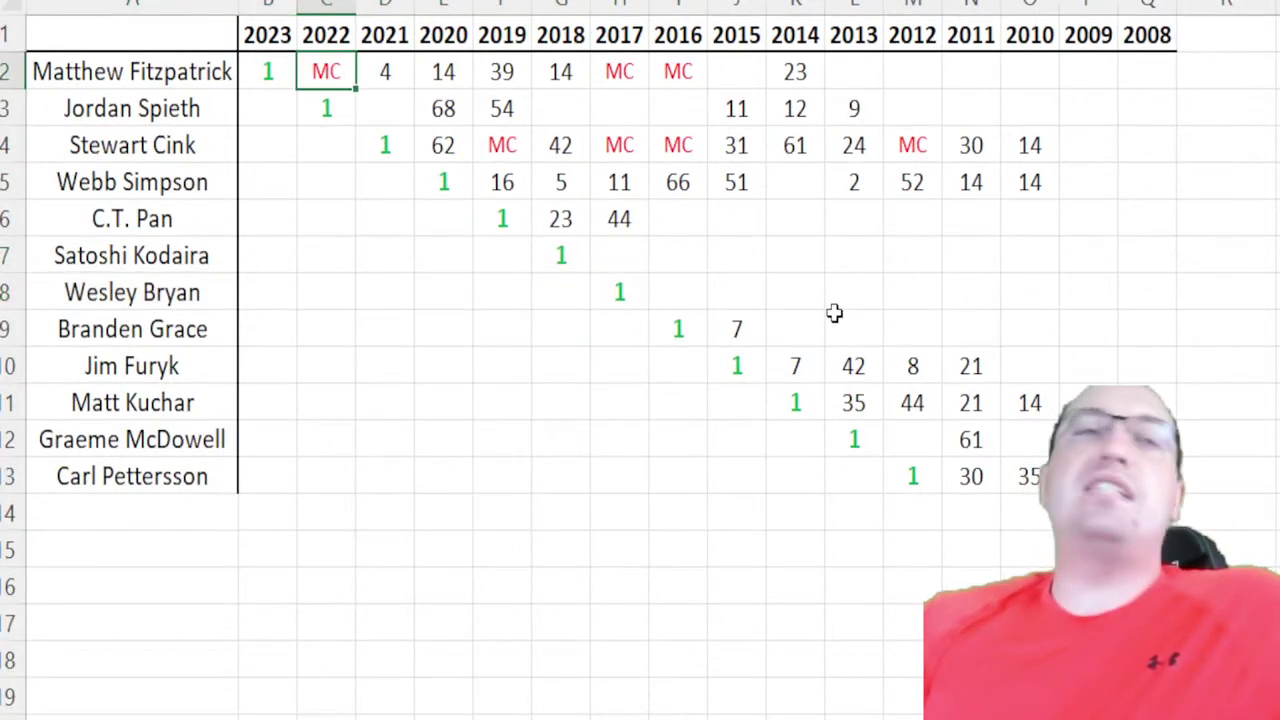
key(Right)
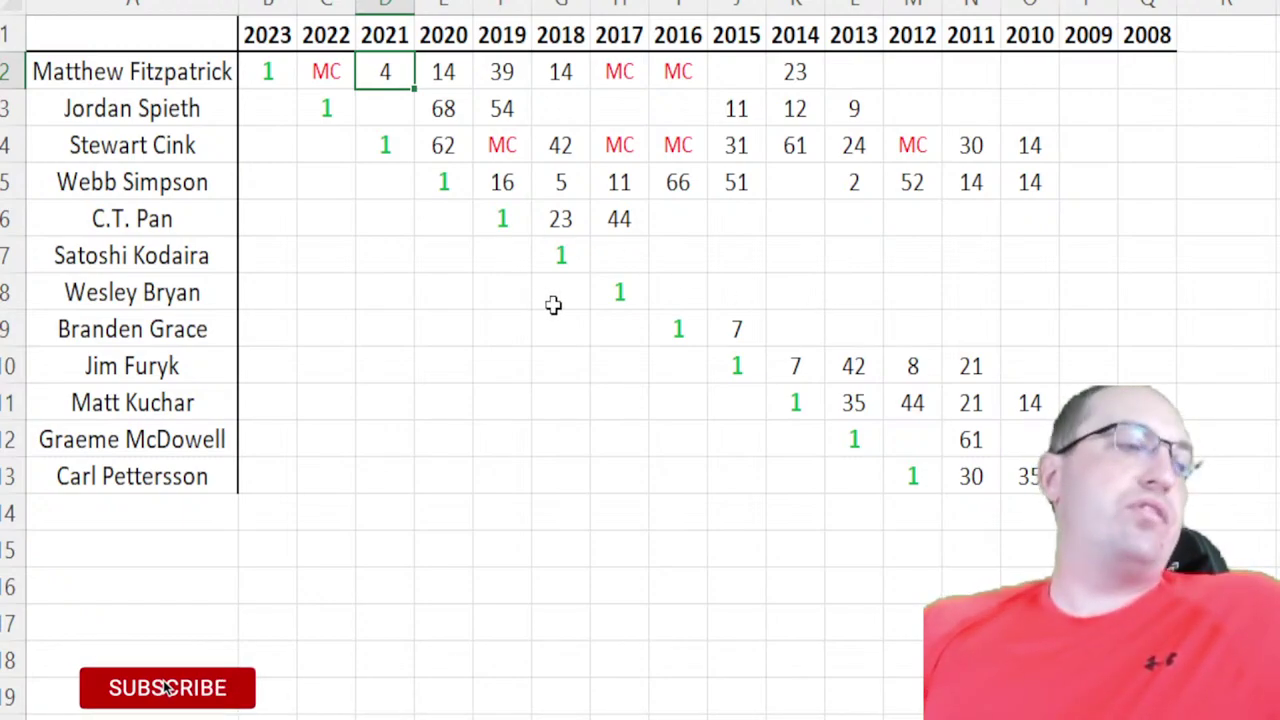
key(Down)
key(Right)
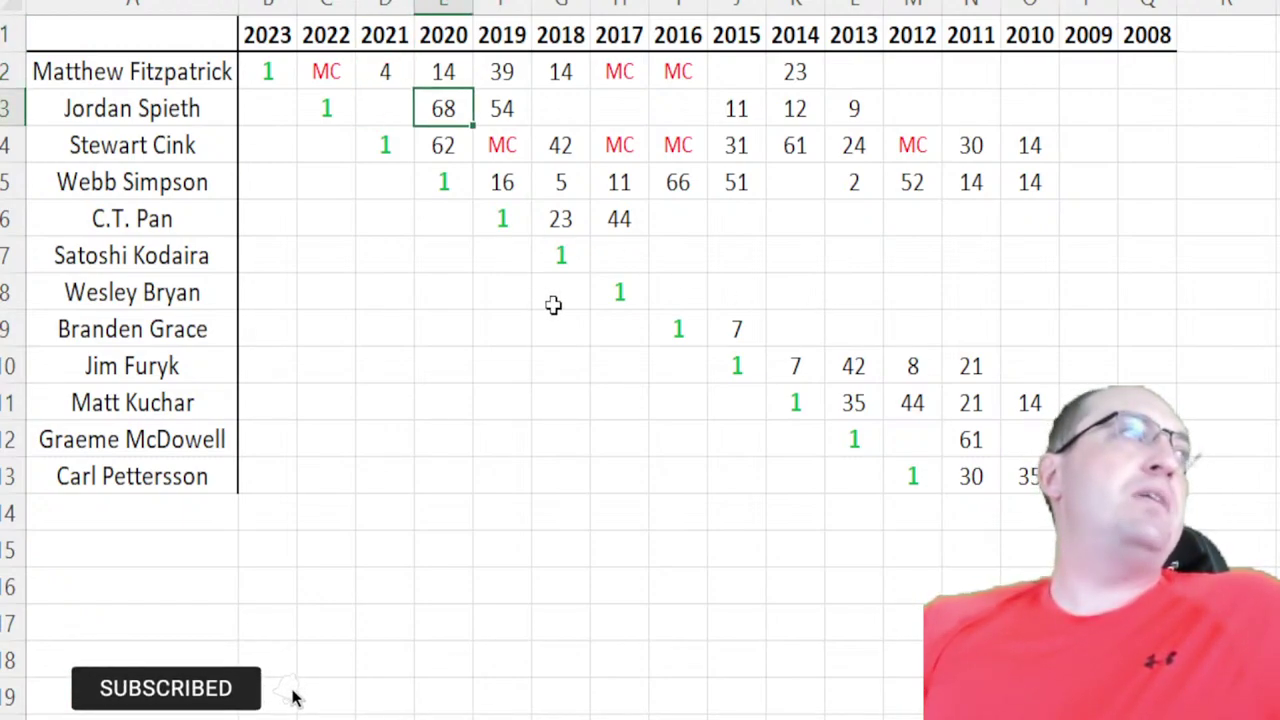
key(Up)
key(Up)
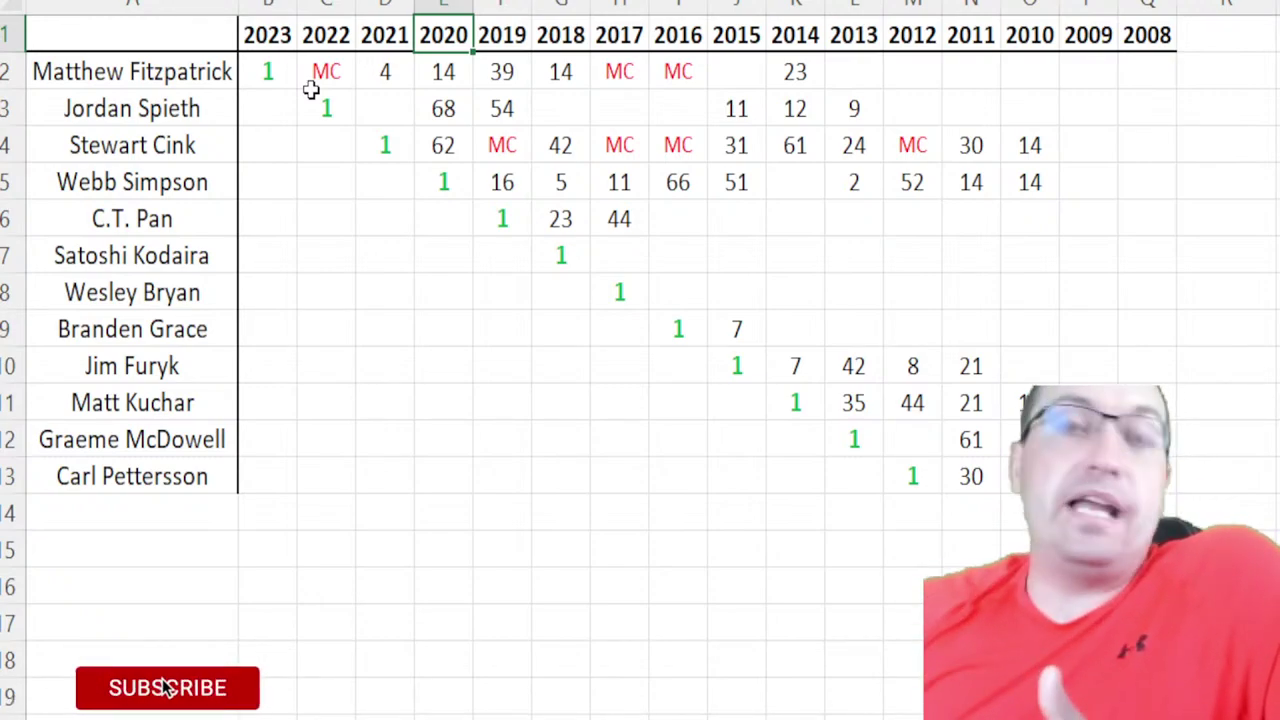
- Select all winners' results from 2022 to 2008, and compare the finishes just before the wins of Matthew Fitzpatrick, Jordan Spieth and Stewart Cink
drag(343, 68, 1160, 476)
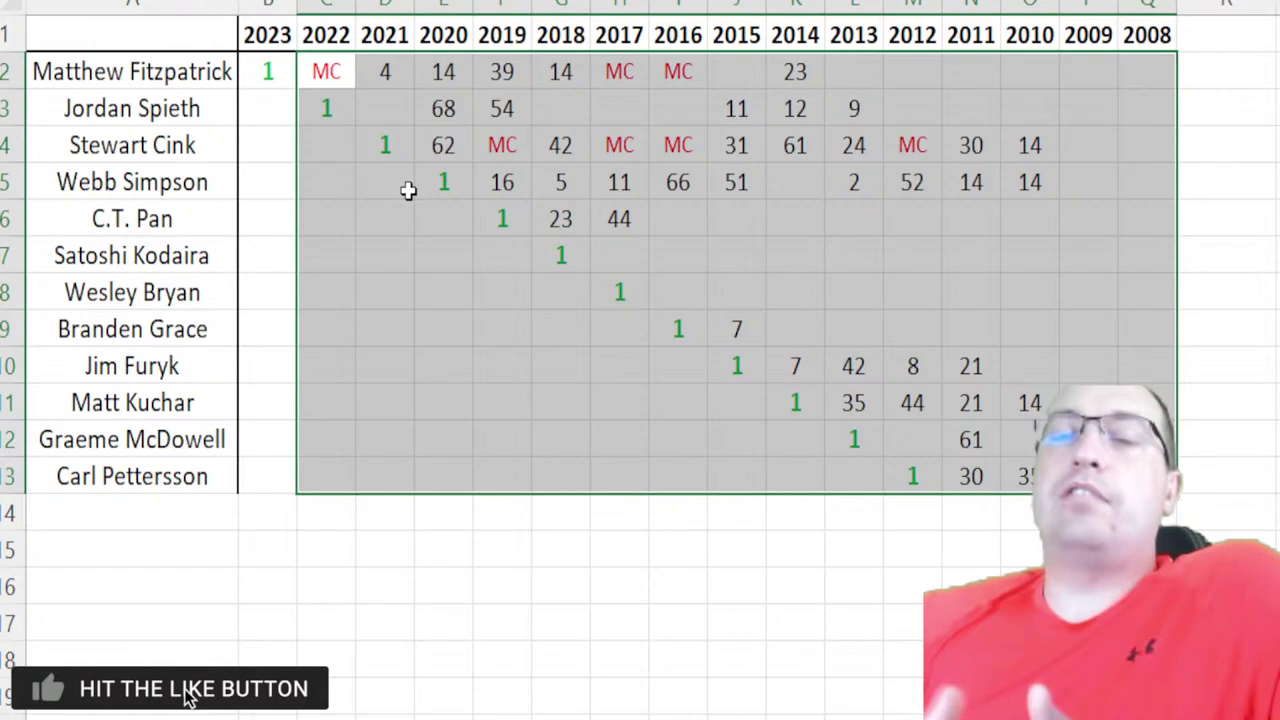
click(326, 73)
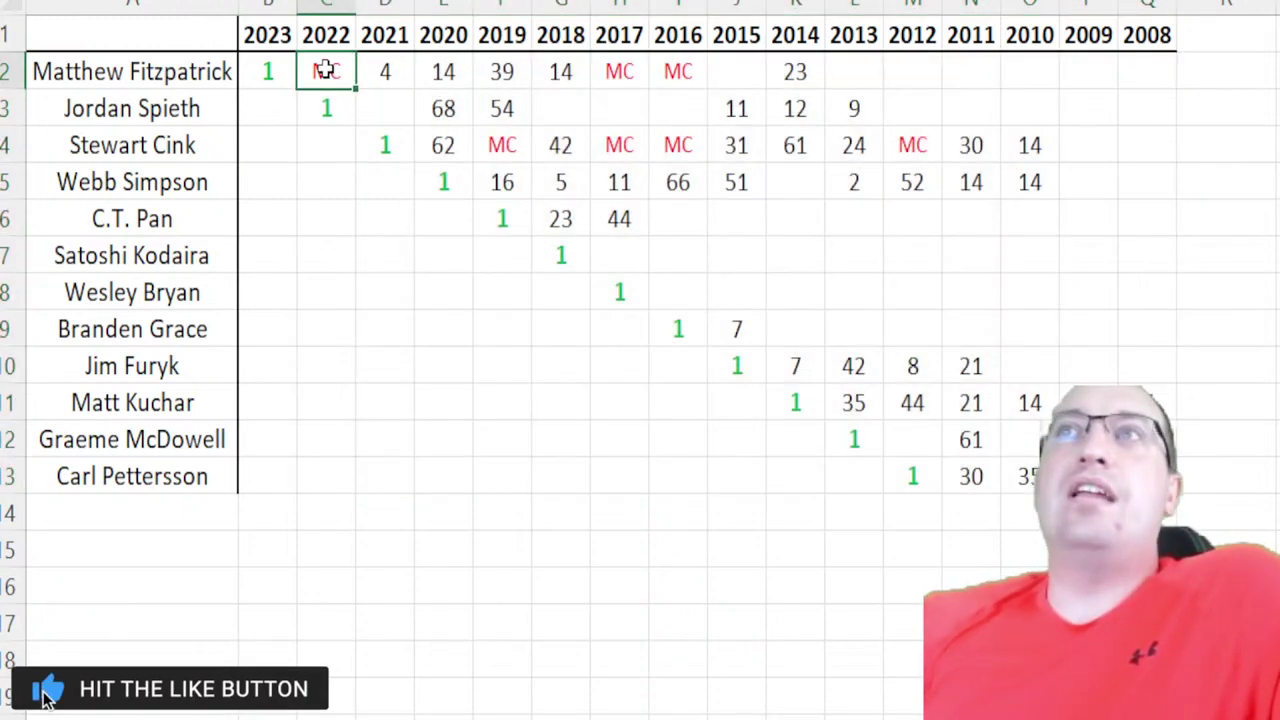
click(375, 107)
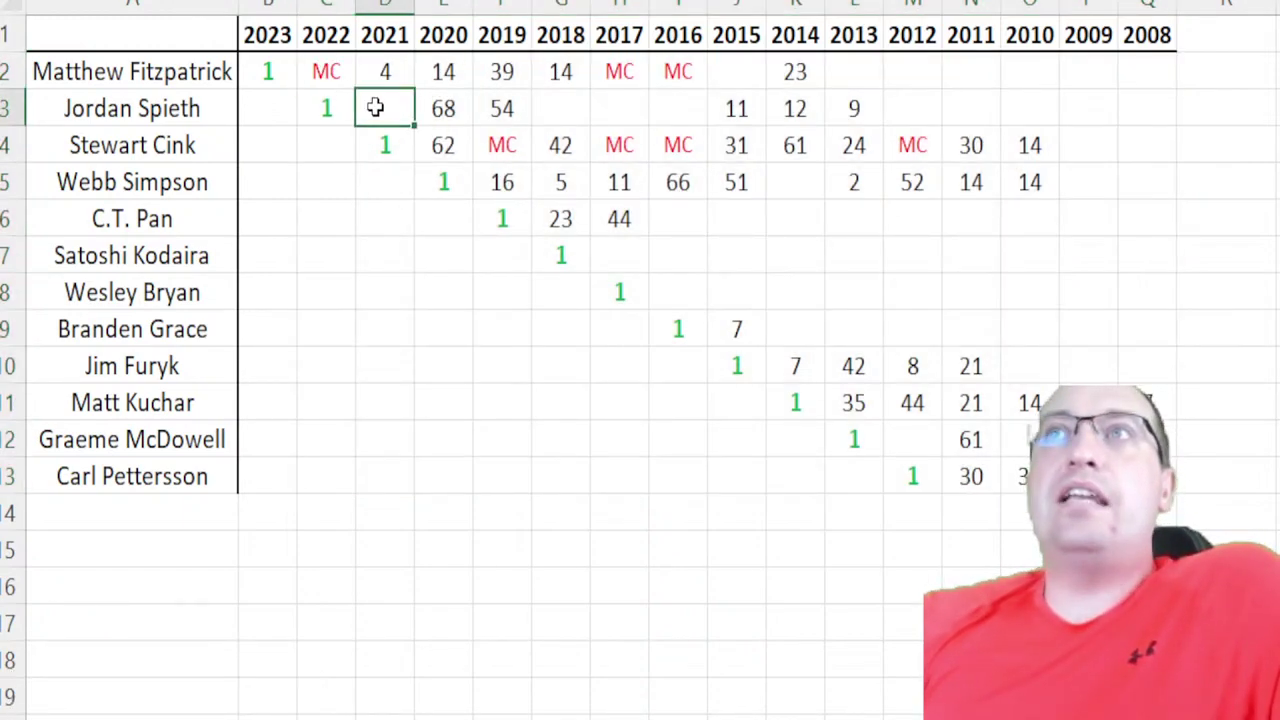
click(441, 112)
click(447, 143)
click(499, 143)
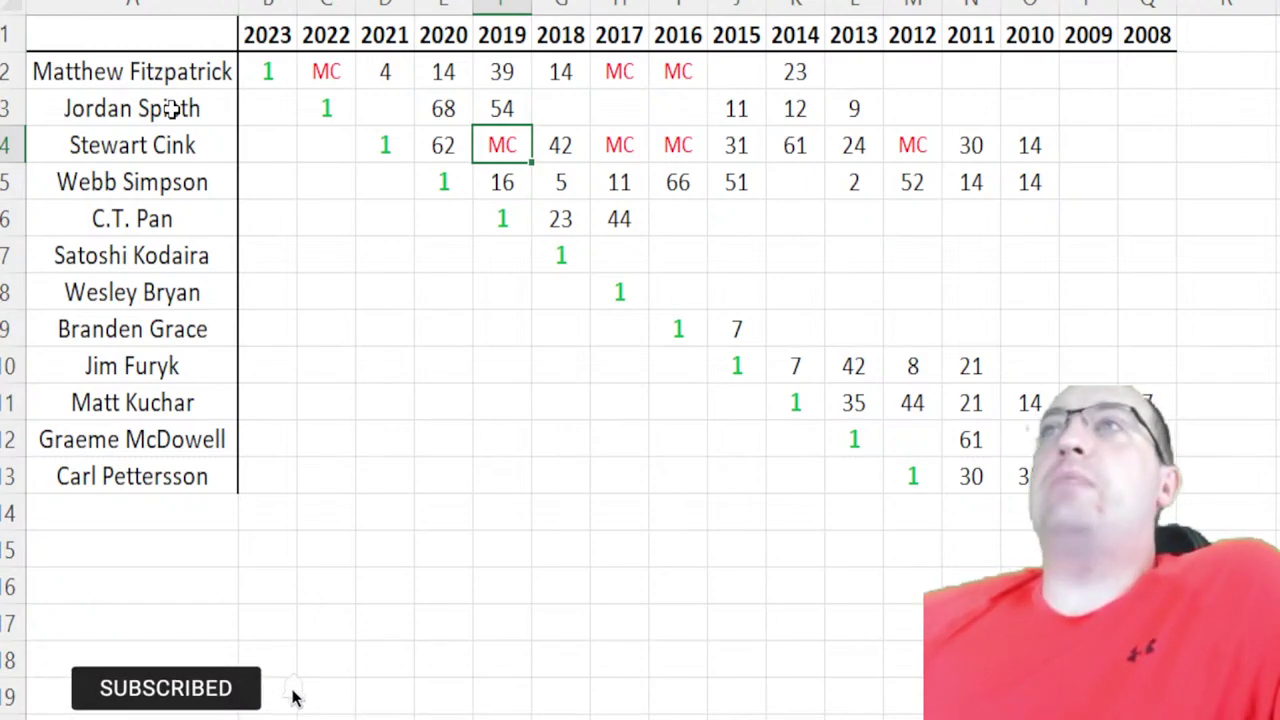
- Review the full 2023 to 2008 results grid, the names from C.T. Pan to Branden Grace, and Webb Simpson's whole row
mouse_move(262, 58)
mouse_down()
mouse_move(1000, 103)
mouse_move(1172, 484)
mouse_up()
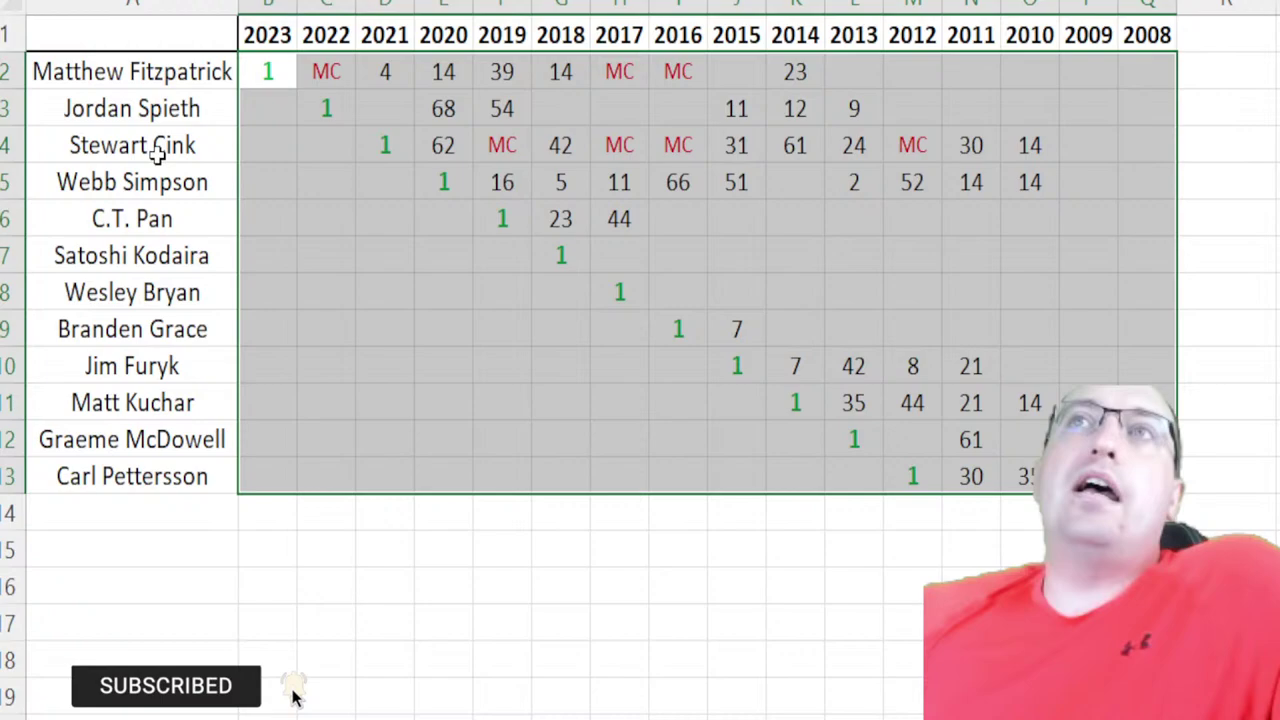
click(170, 214)
drag(165, 238, 175, 330)
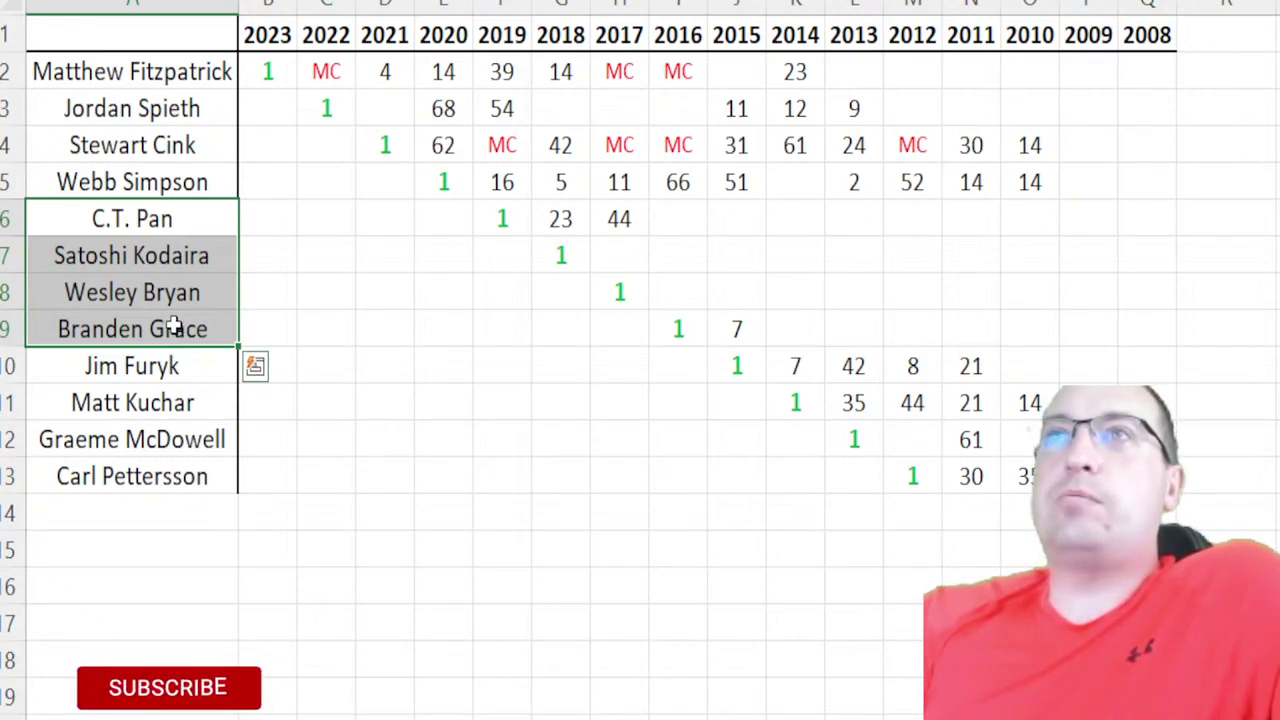
click(166, 180)
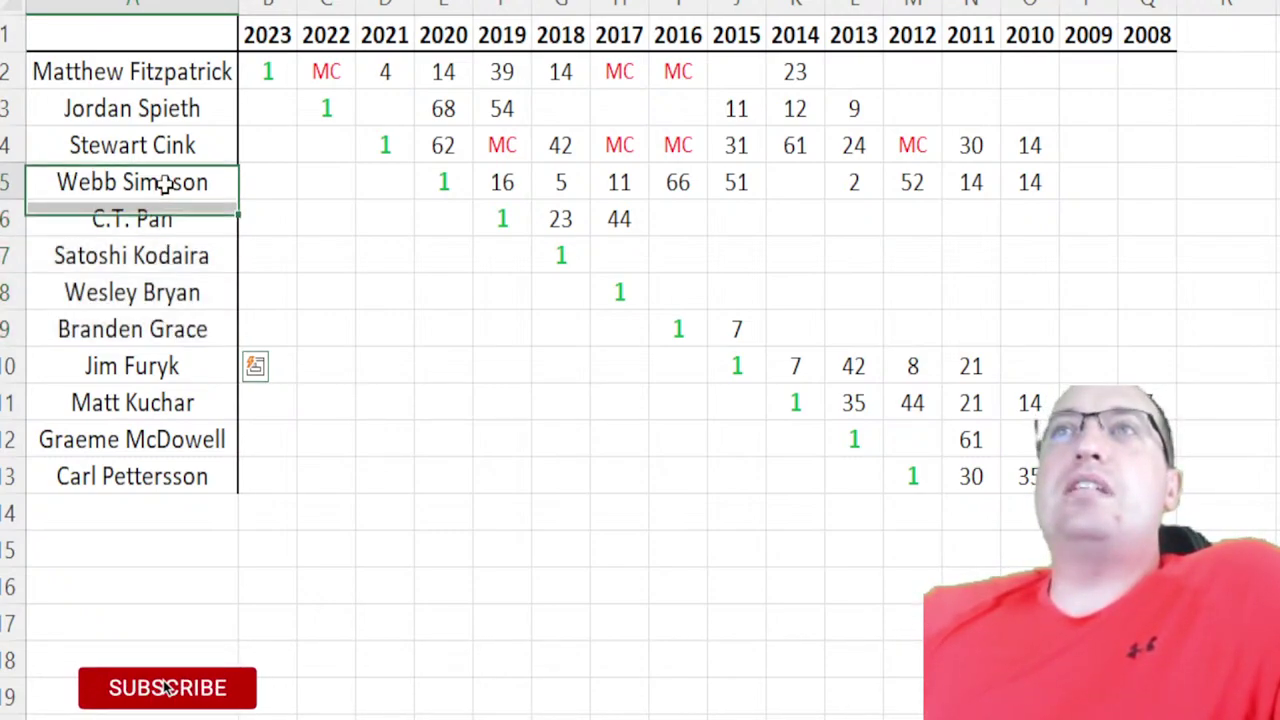
drag(250, 183, 1134, 180)
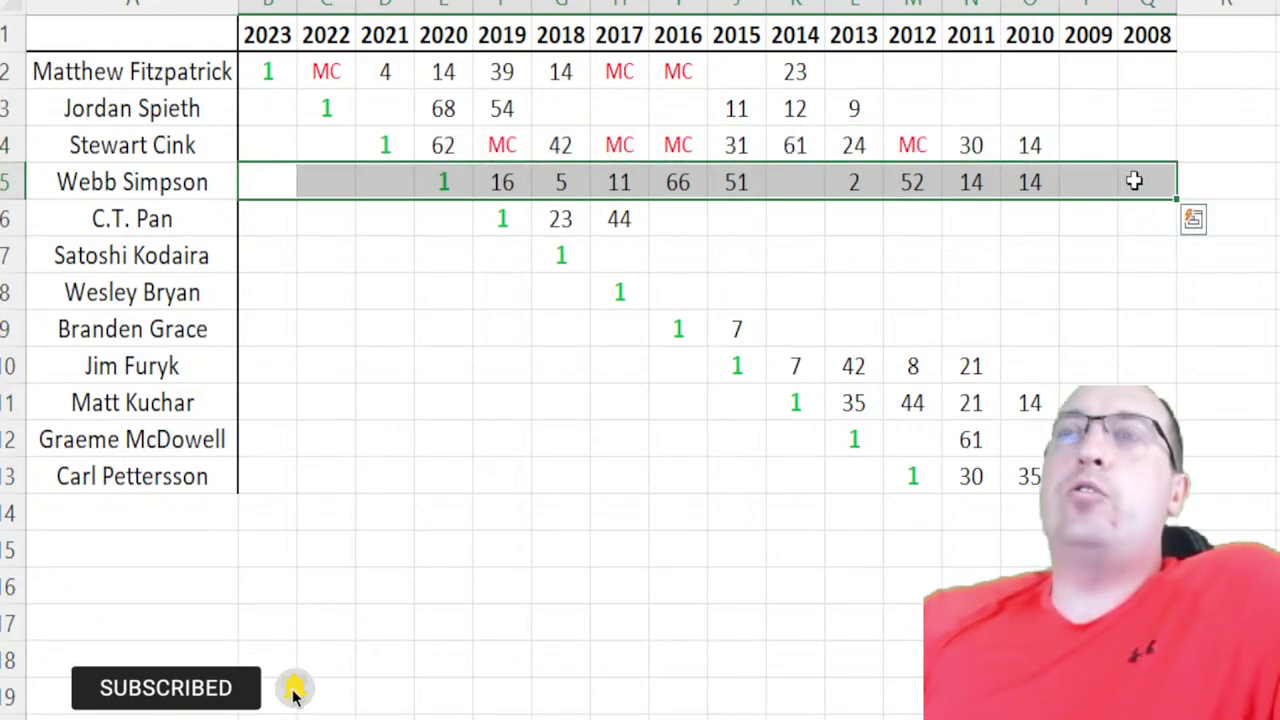
click(200, 82)
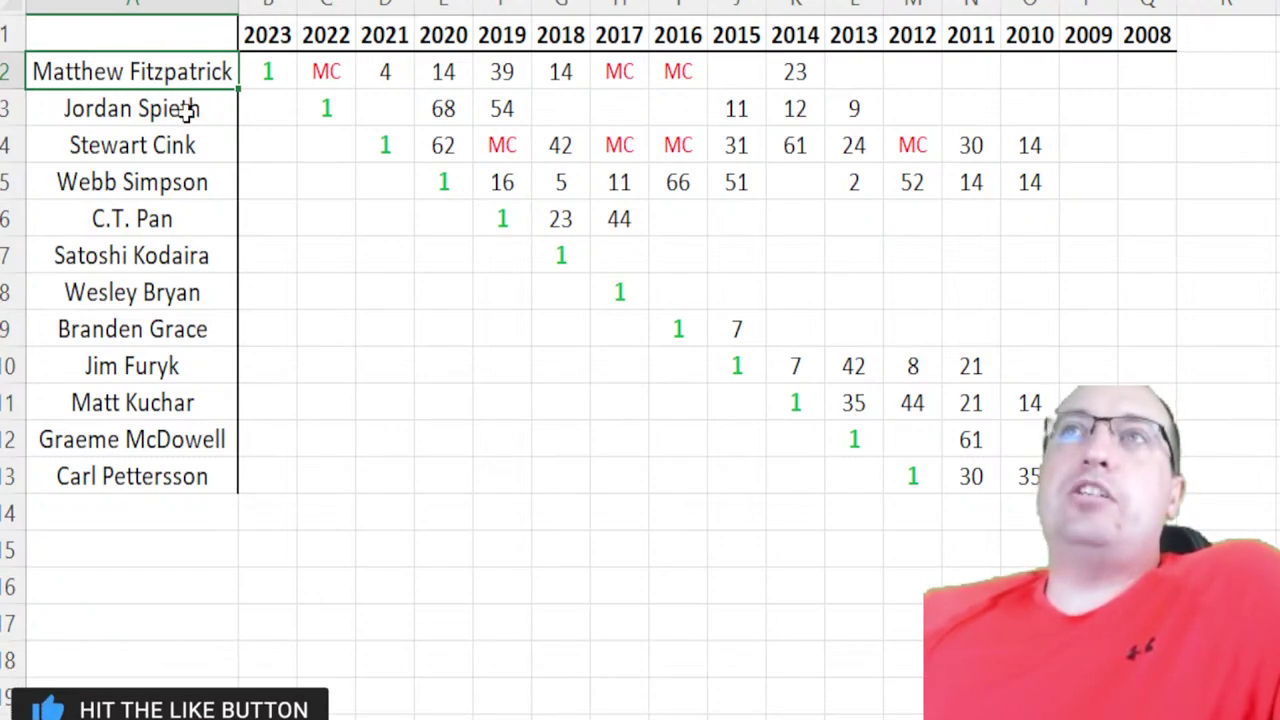
- Review the winners' names from C.T. Pan to Branden Grace, the top three winners' 2022 to 2019 finishes, and Jordan Spieth's 2022 and 2015 results
click(185, 108)
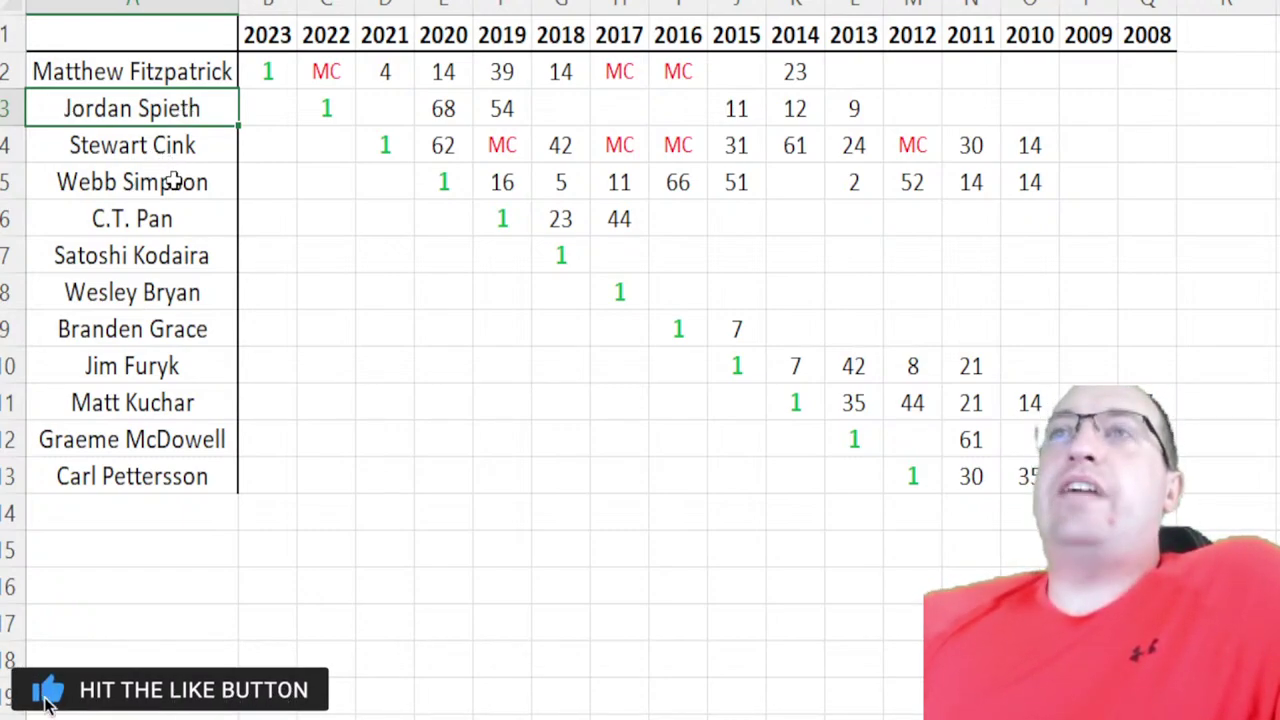
drag(174, 148, 183, 330)
drag(146, 205, 172, 335)
click(489, 211)
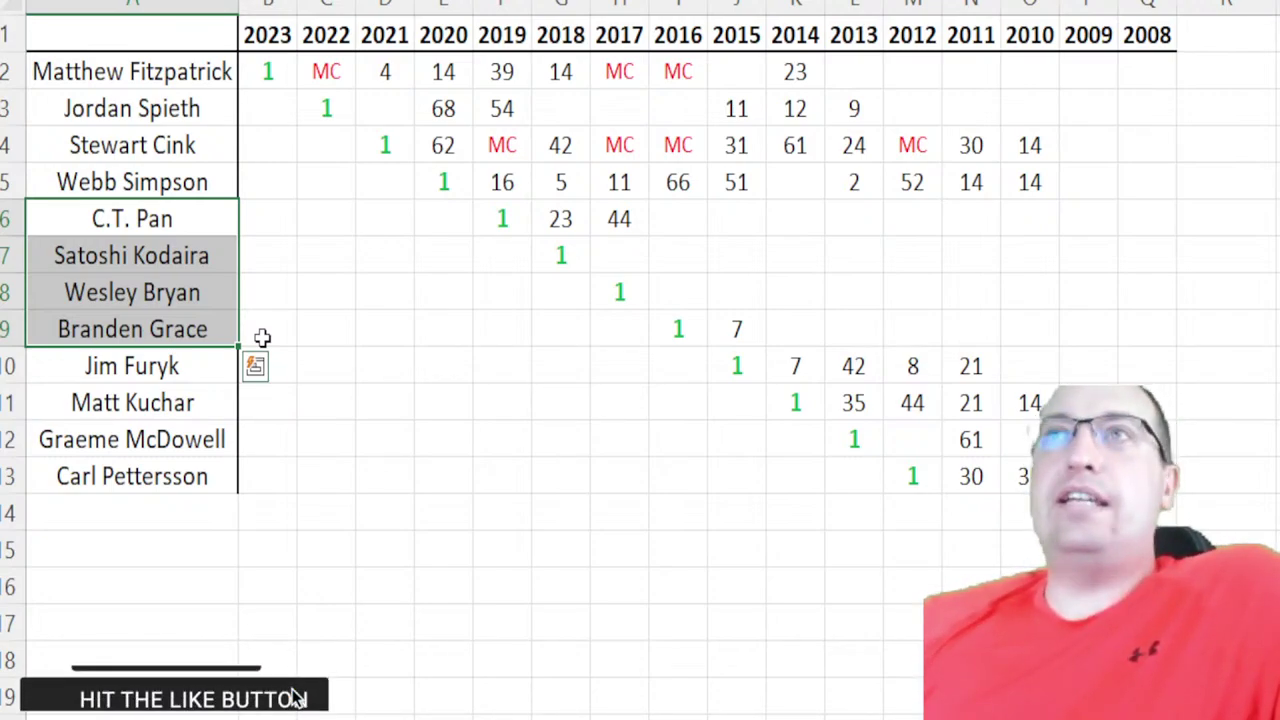
drag(304, 86, 477, 140)
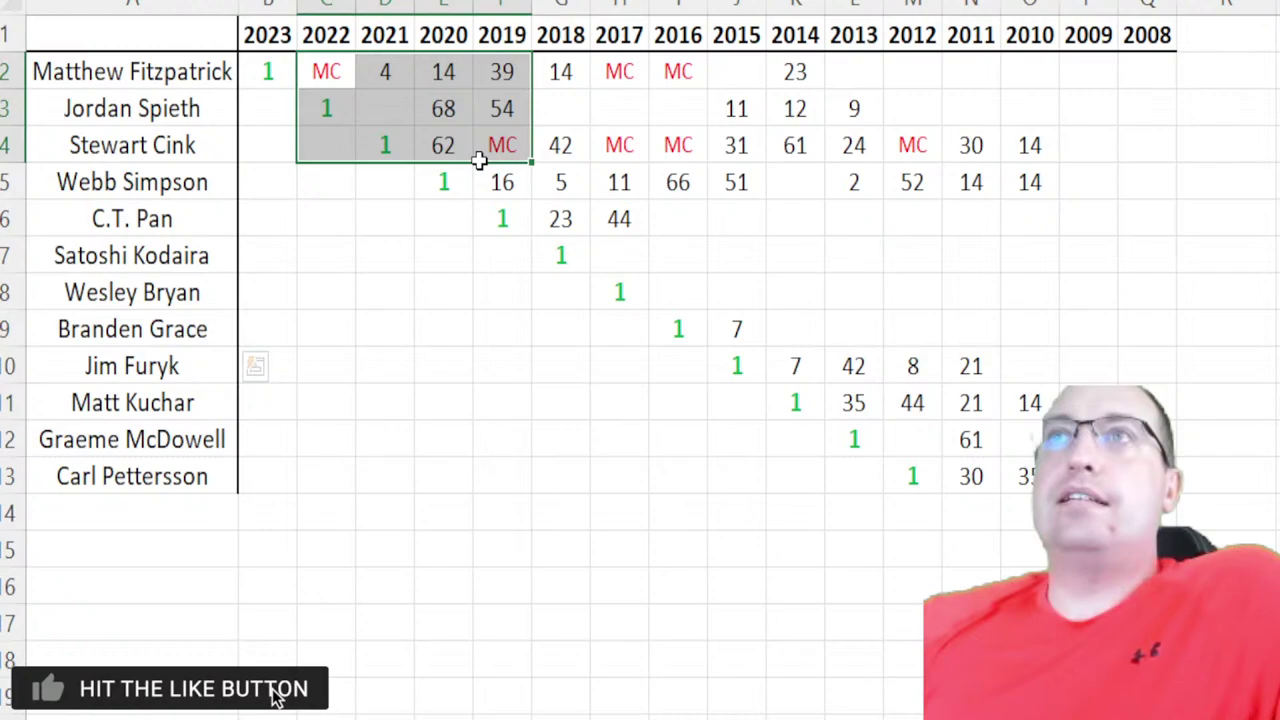
click(336, 105)
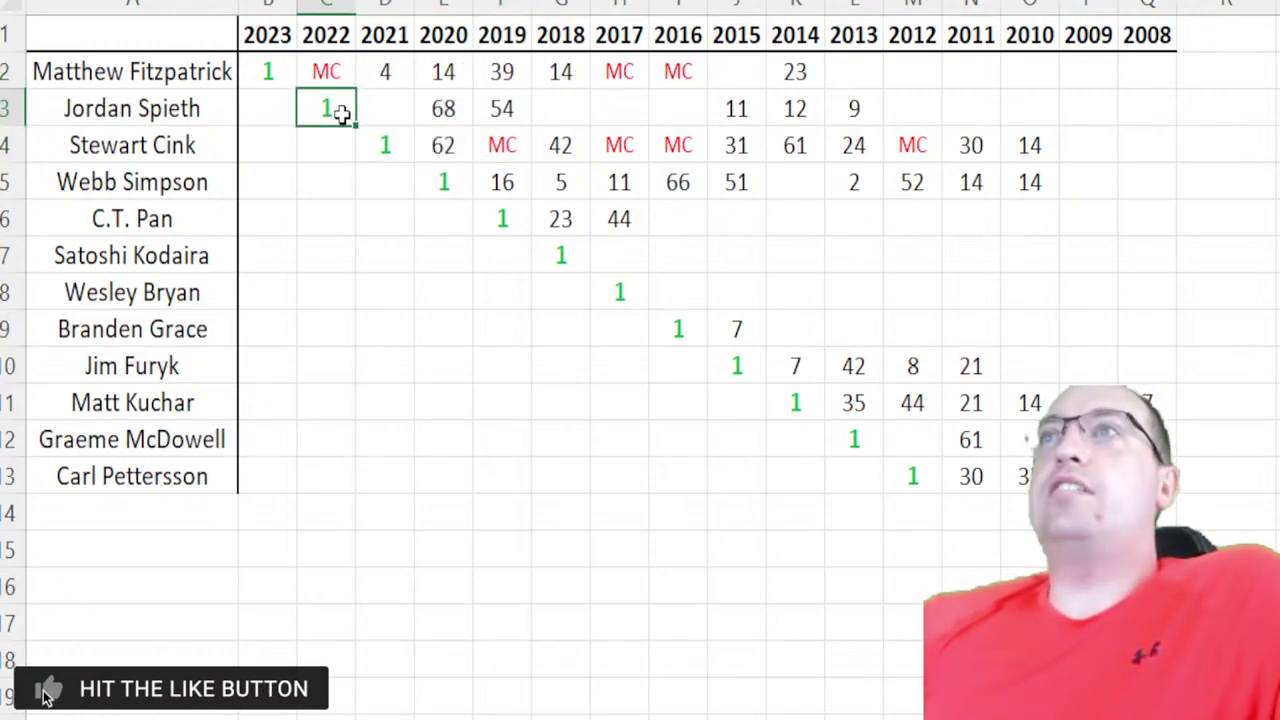
drag(716, 96, 738, 110)
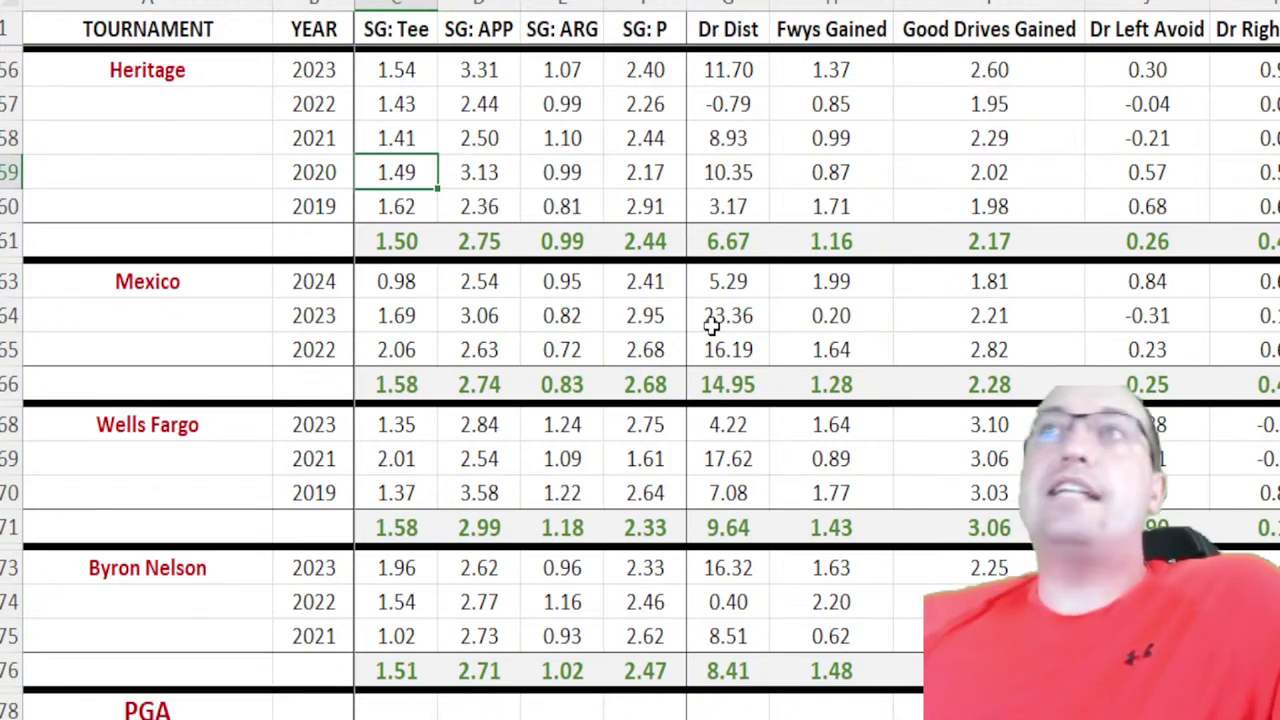
- Examine the Heritage 2023 to 2019 figures for SG: Tee, SG: ARG and SG: P in the yearly tournament statistics
drag(398, 72, 412, 207)
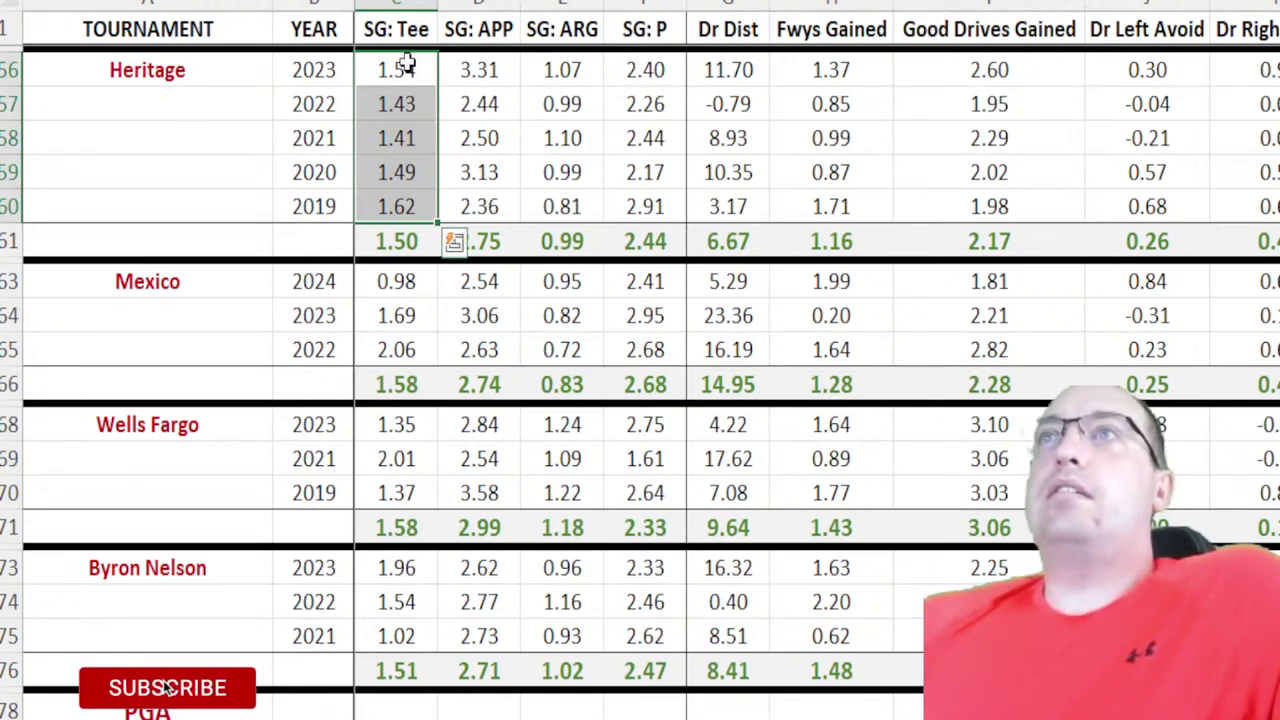
drag(400, 69, 410, 203)
drag(562, 70, 575, 200)
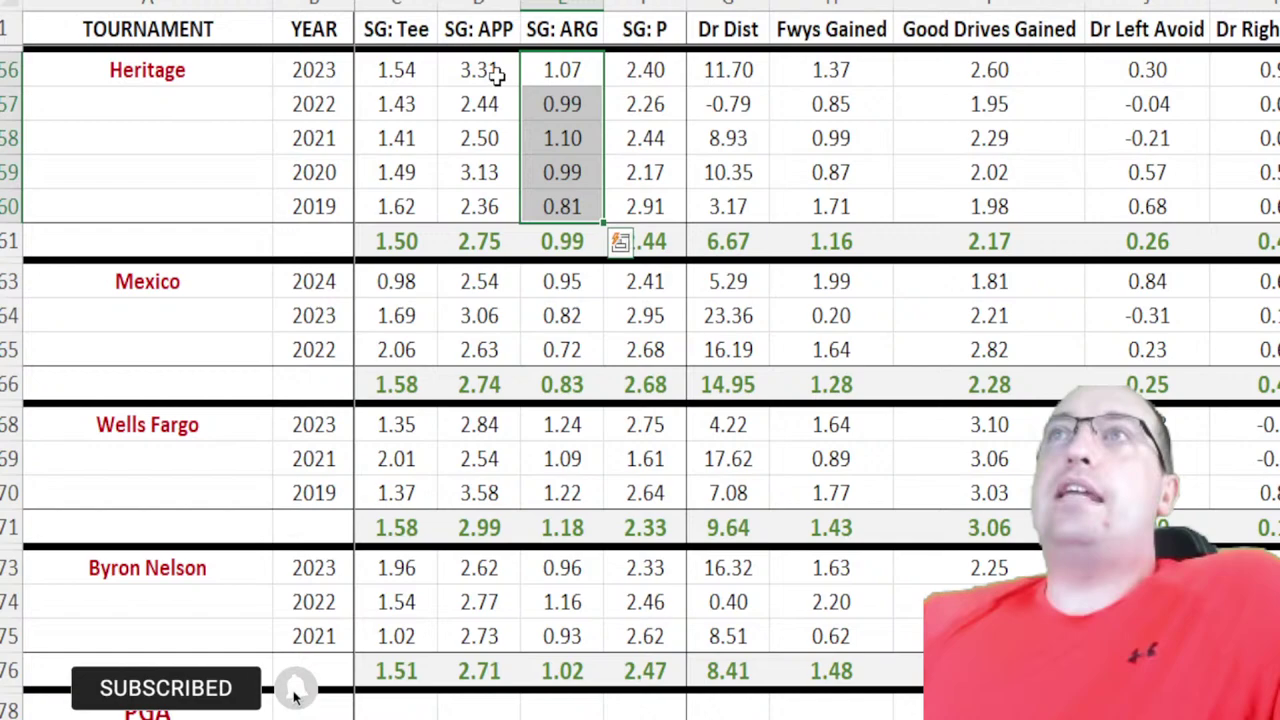
drag(645, 70, 646, 203)
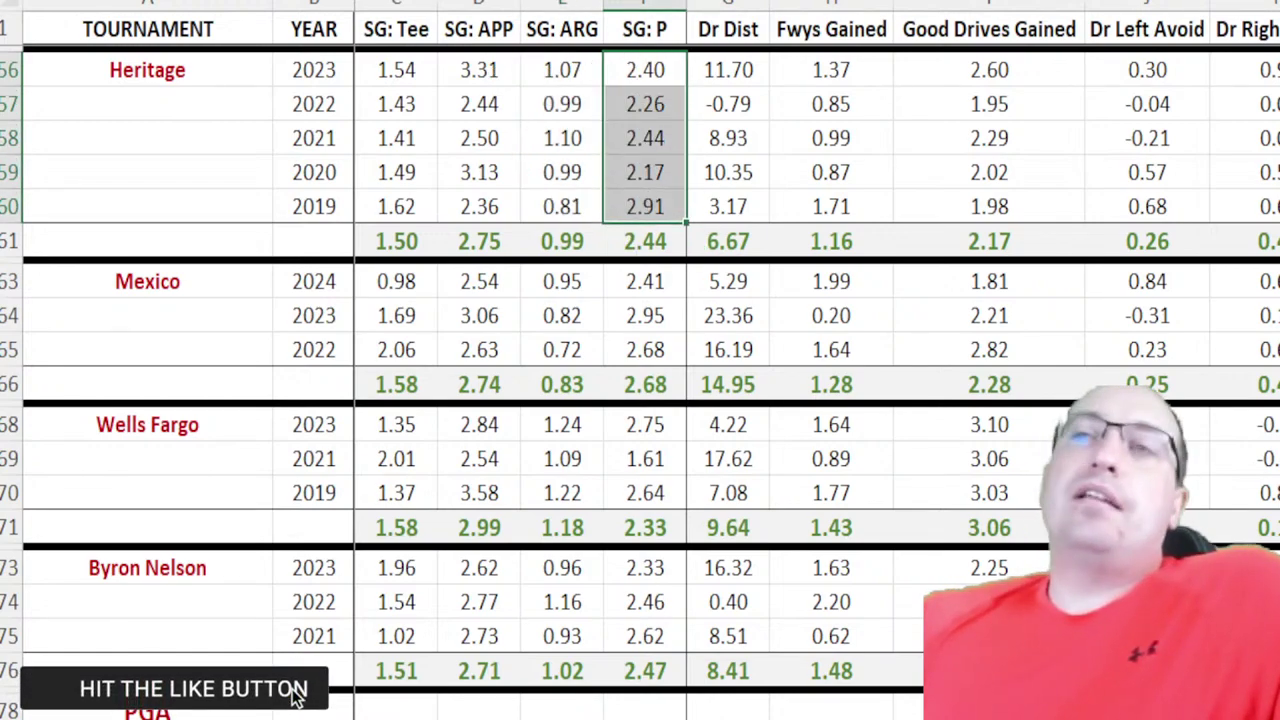
- Check the Heritage row's strokes-gained and driving percentages in the course comparison sheet, including SG: P, and return to the yearly statistics
key(ctrl+Page_Down)
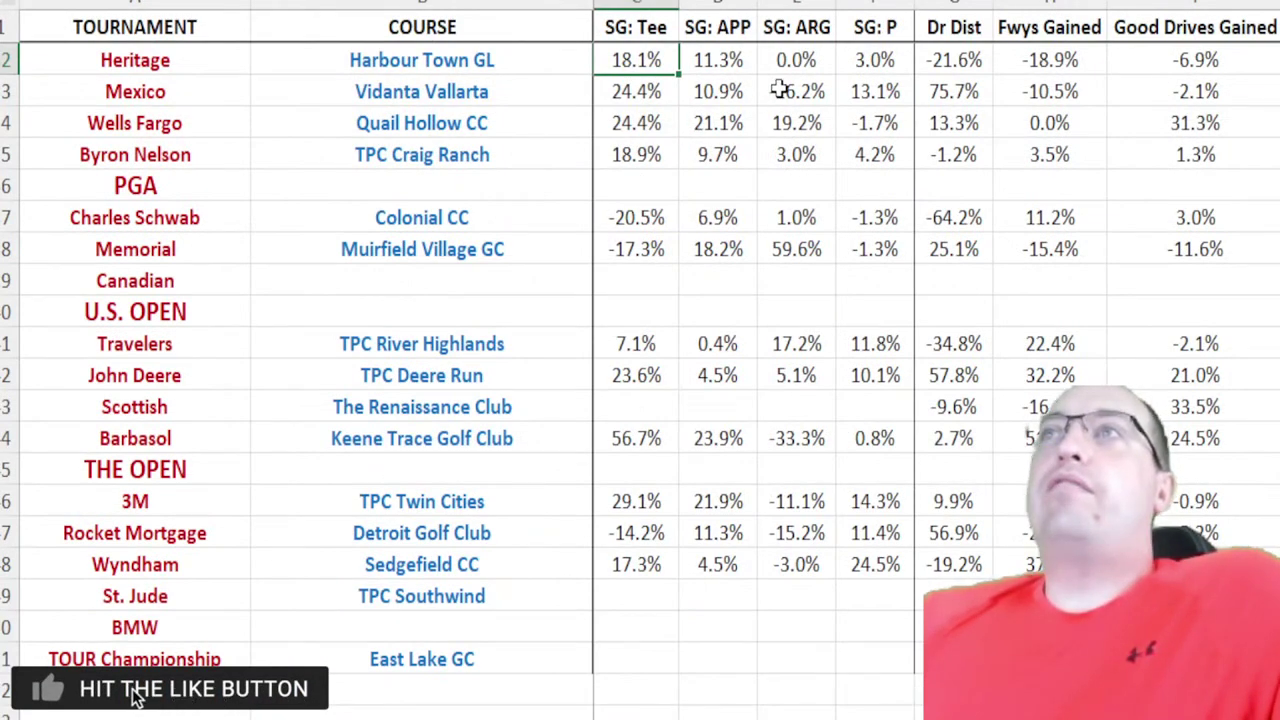
click(846, 58)
click(916, 60)
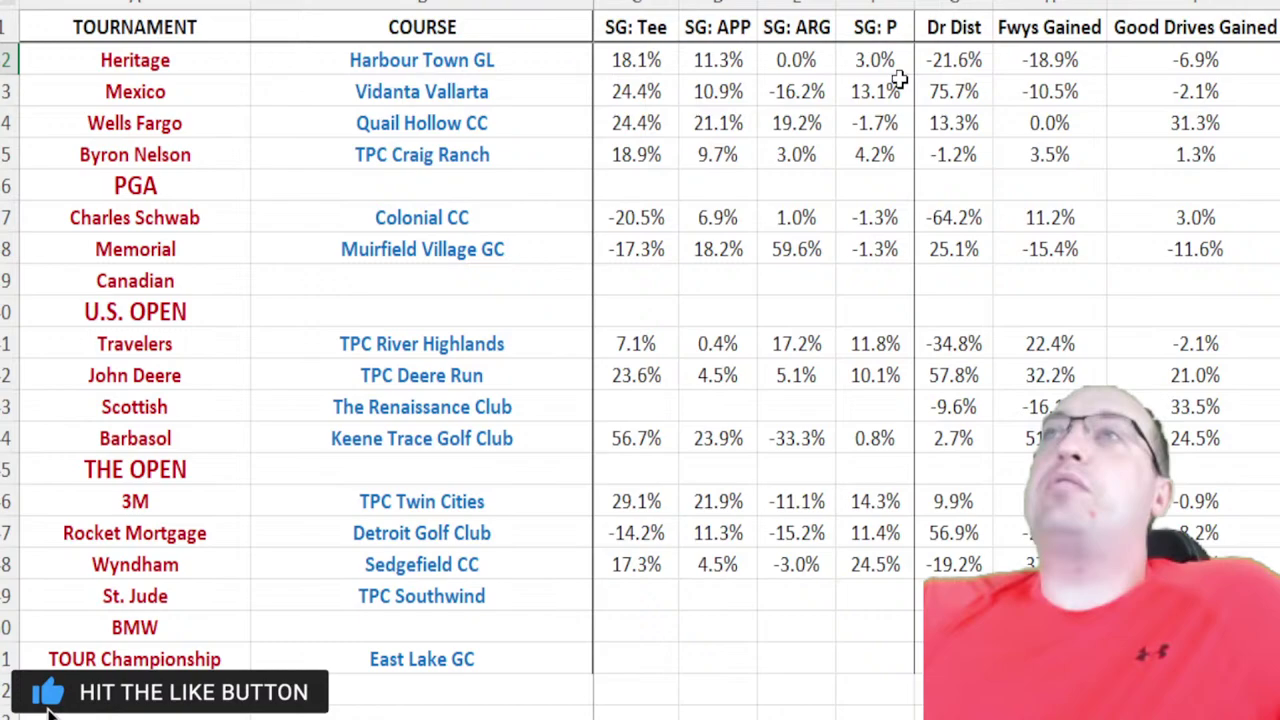
scroll(950, 250, right, 3)
click(629, 60)
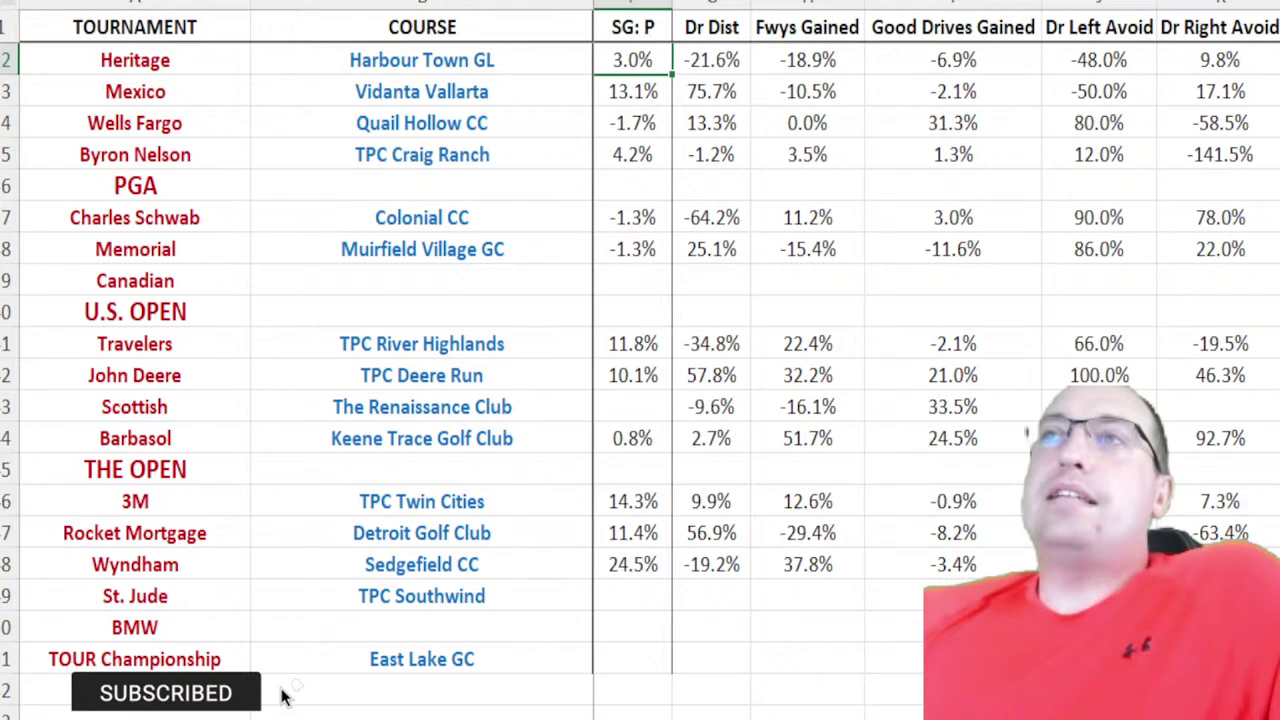
key(Left)
key(Left)
key(Left)
key(Left)
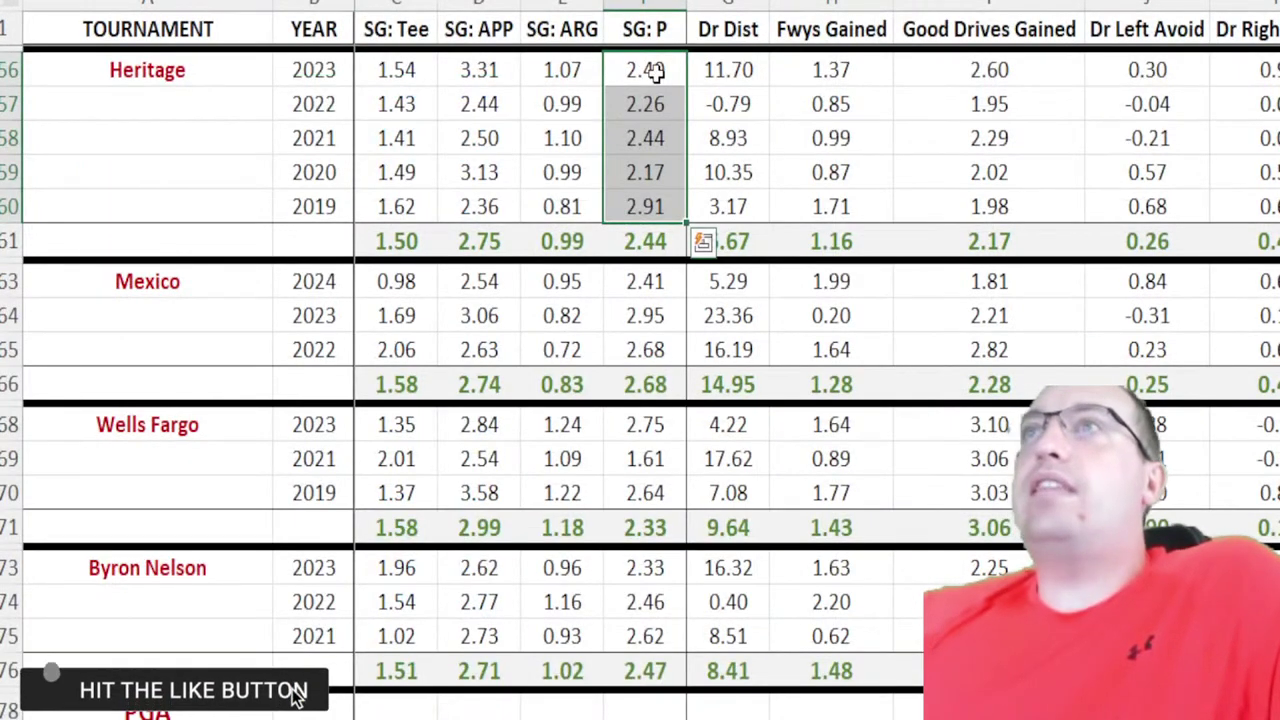
- Select the Heritage SG: APP values and the SG: Tee values from 2023 down to their average row for comparison
click(500, 104)
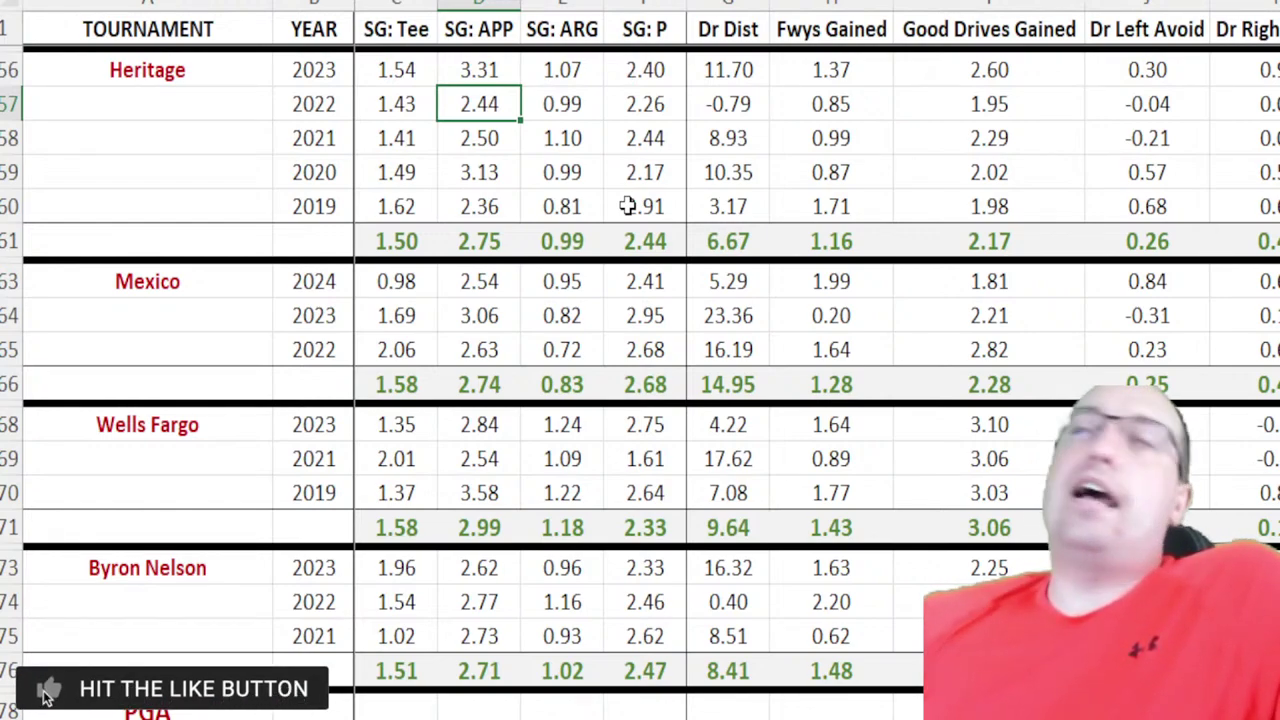
drag(497, 70, 513, 241)
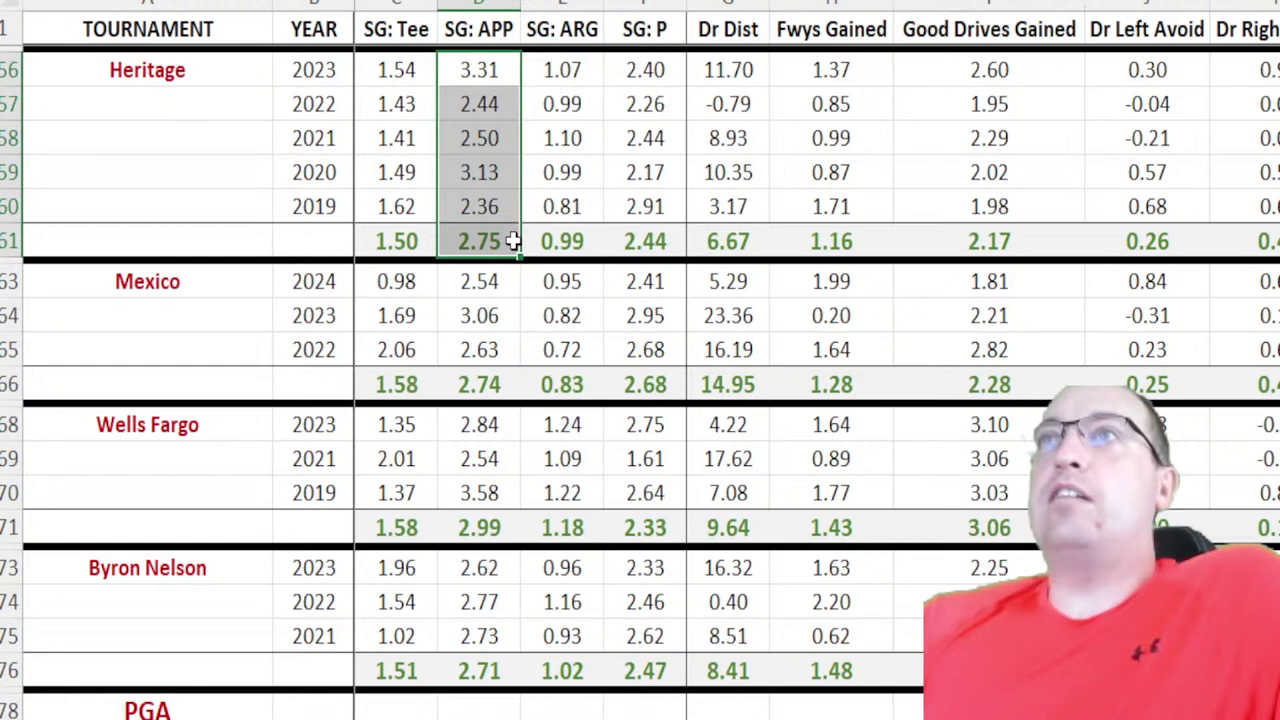
drag(396, 70, 430, 248)
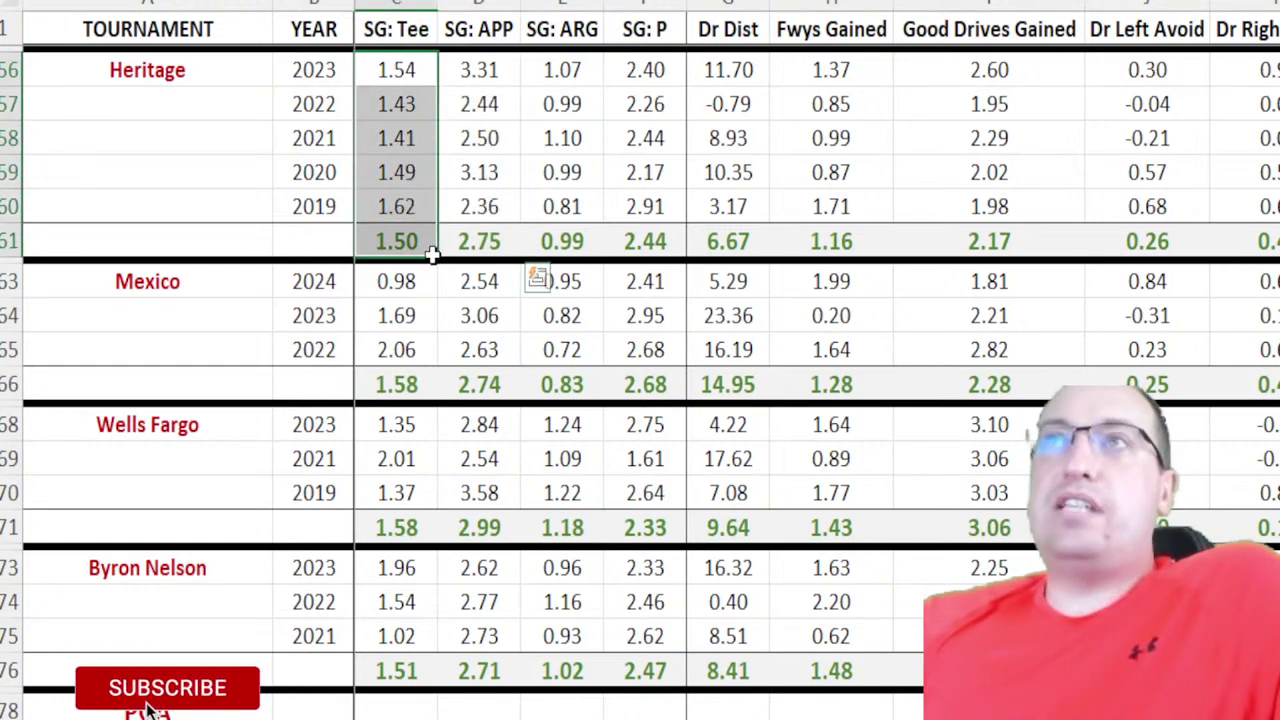
- Compare the Heritage SG: Tee values for 2023 and 2022, and select the SG: ARG values down to the average row
click(420, 62)
scroll(428, 171, up, 1)
shift+click(420, 171)
scroll(648, 180, down, 1)
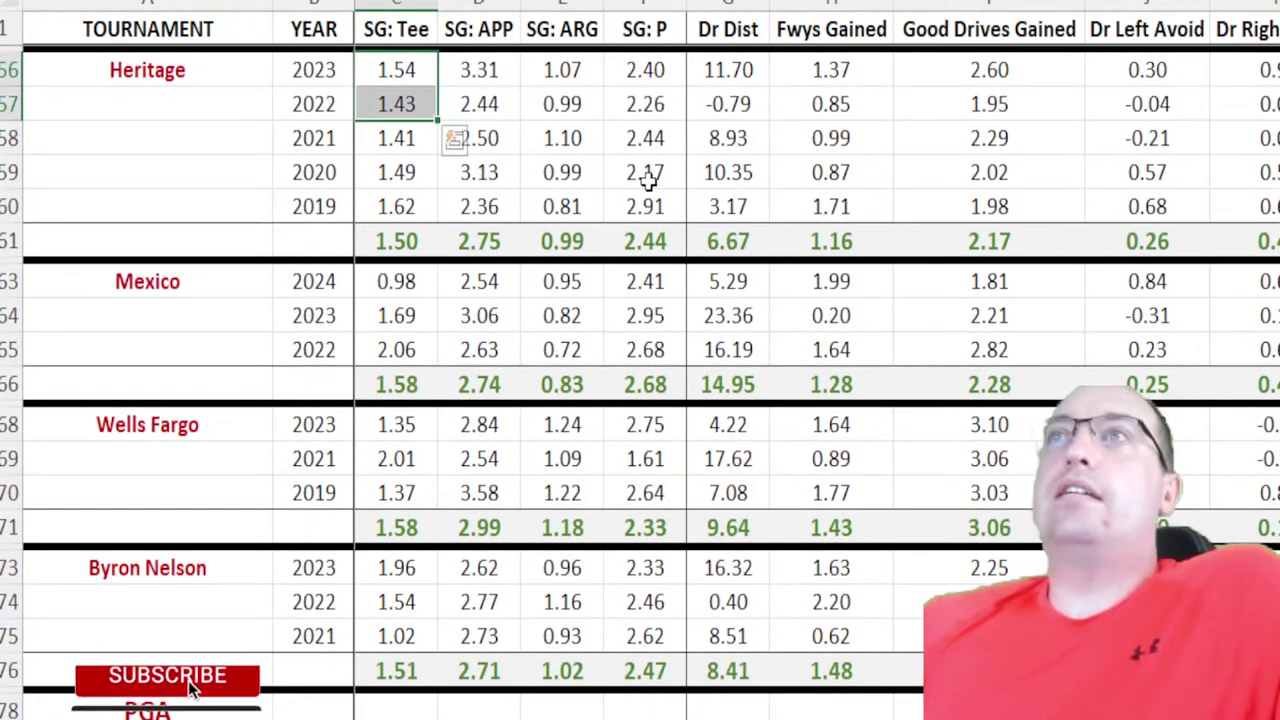
drag(562, 70, 570, 233)
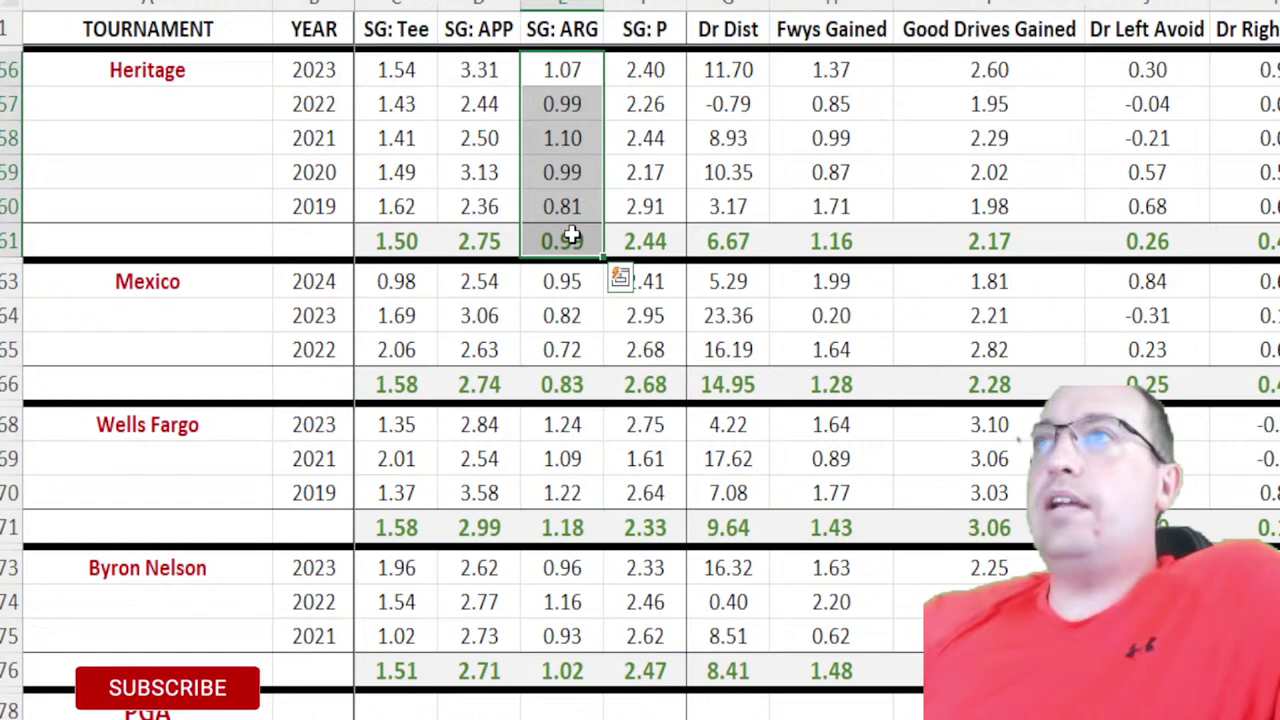
key(Escape)
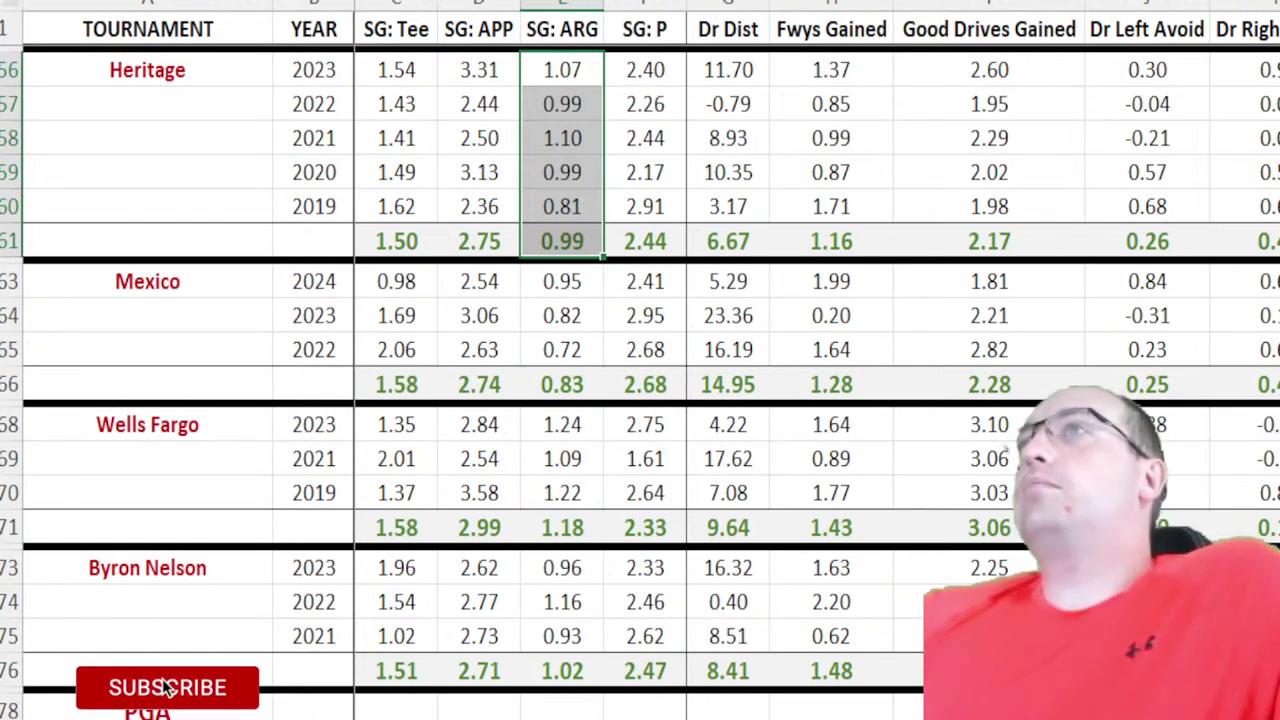